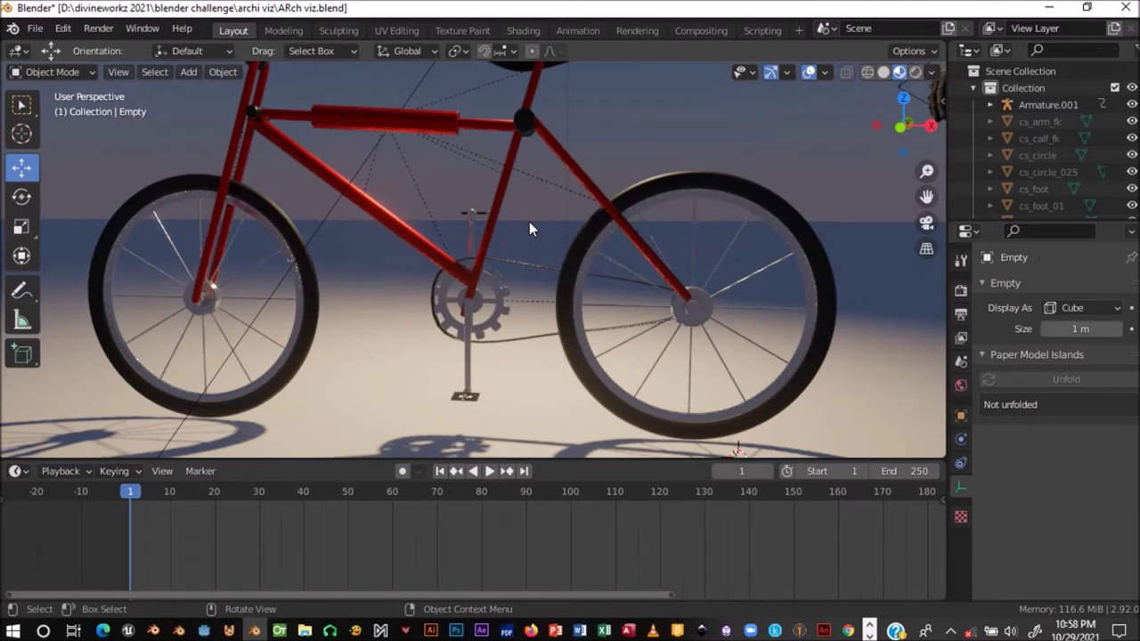
- Start appending from ARCHI VIZ MAIN.blend in the recent 'general' folder
{"action": "scroll", "coordinate": [529, 229], "scroll_direction": "down", "scroll_amount": 2}
{"action": "scroll", "coordinate": [659, 250], "scroll_direction": "down", "scroll_amount": 2}
{"action": "scroll", "coordinate": [616, 280], "scroll_direction": "down", "scroll_amount": 2}
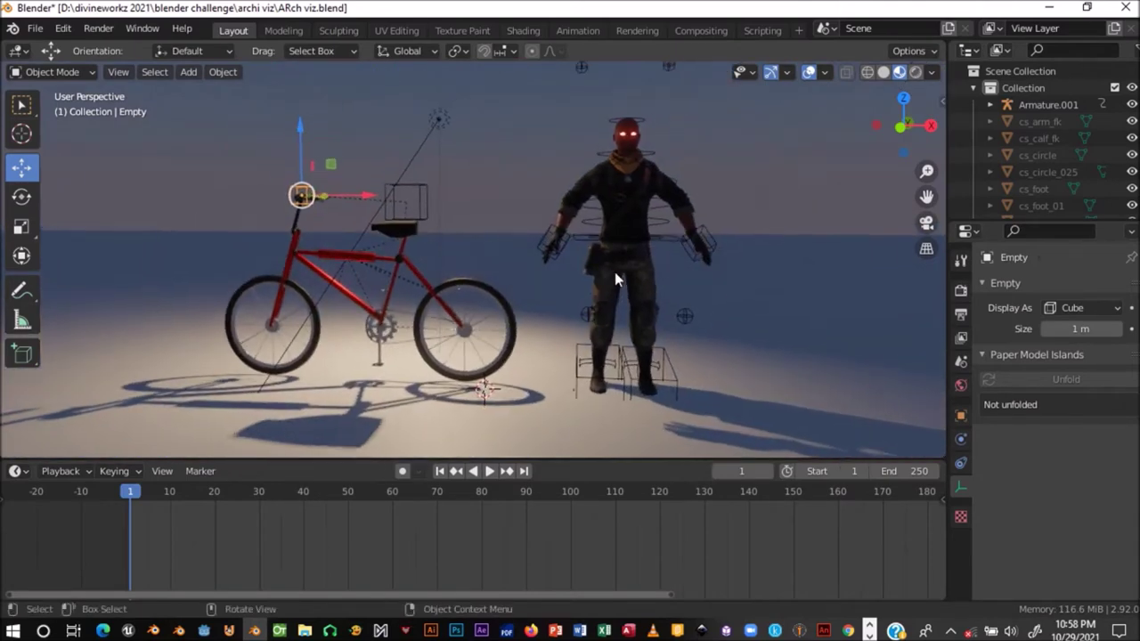
{"action": "left_click", "coordinate": [34, 29]}
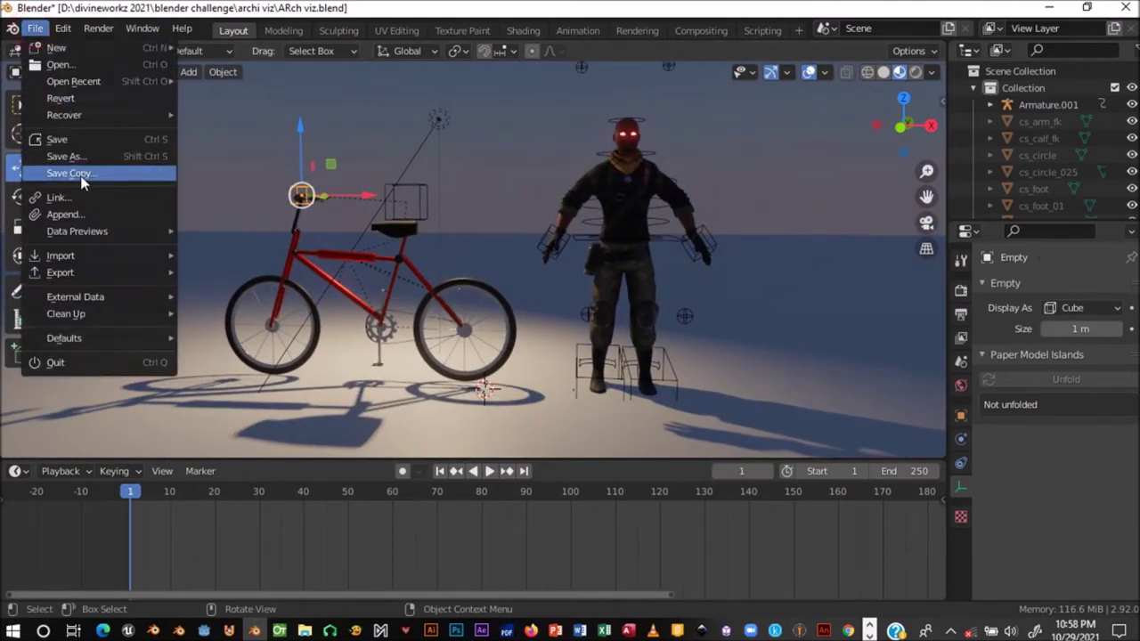
{"action": "left_click", "coordinate": [75, 213]}
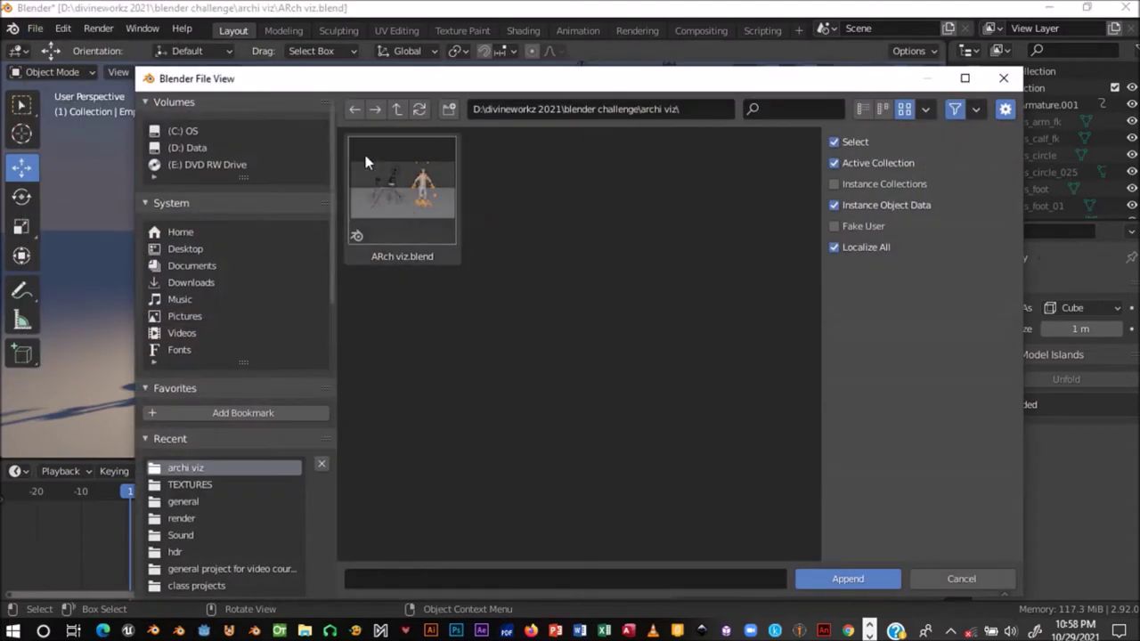
{"action": "left_click", "coordinate": [187, 504]}
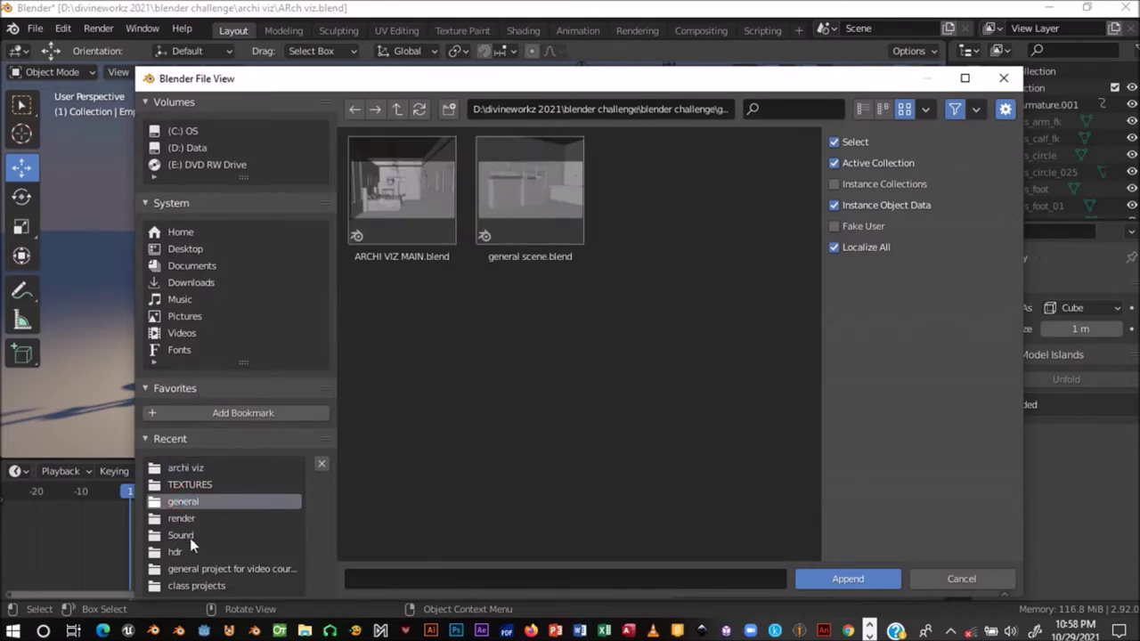
{"action": "scroll", "coordinate": [190, 538], "scroll_direction": "down", "scroll_amount": 3}
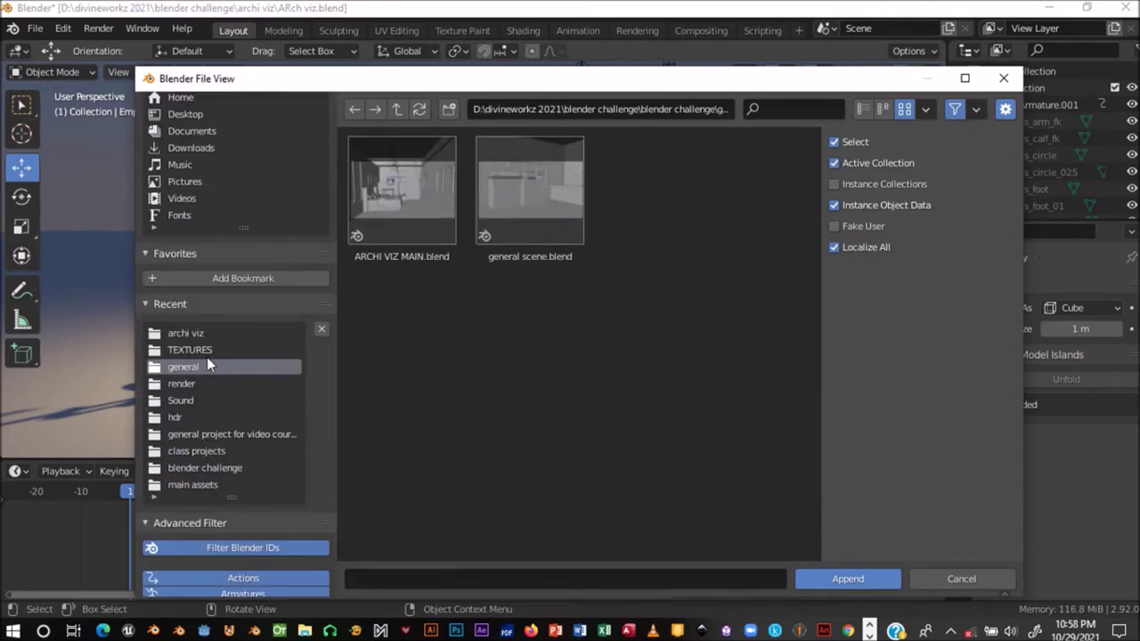
{"action": "double_click", "coordinate": [419, 180]}
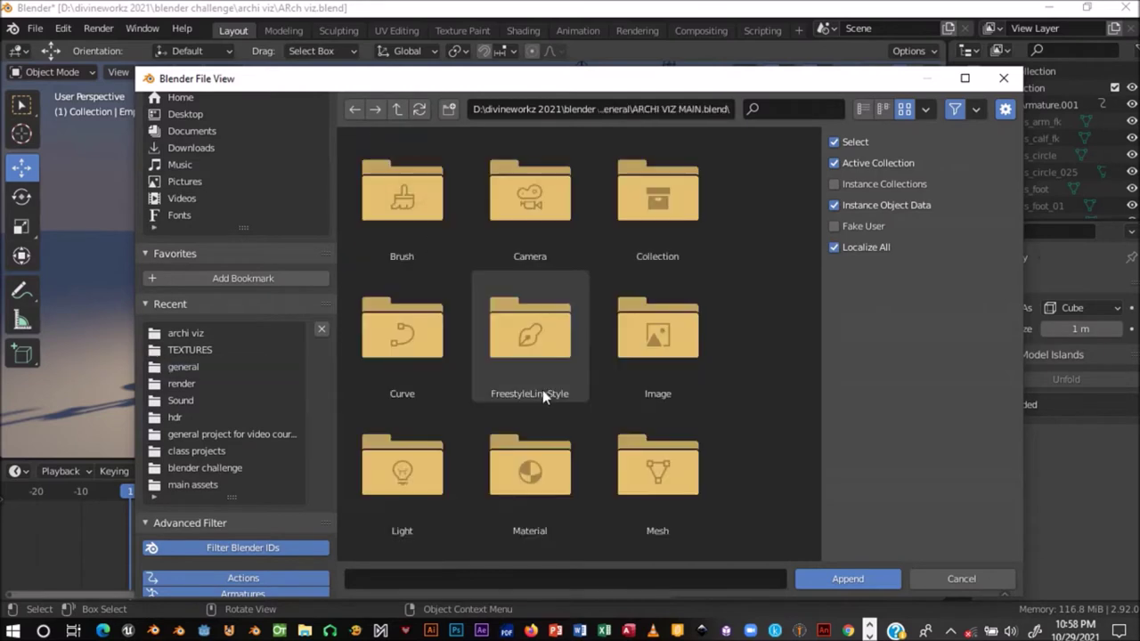
- Select every item in its Object folder, then cancel the append
{"action": "scroll", "coordinate": [552, 405], "scroll_direction": "down", "scroll_amount": 3}
{"action": "scroll", "coordinate": [577, 436], "scroll_direction": "down", "scroll_amount": 2}
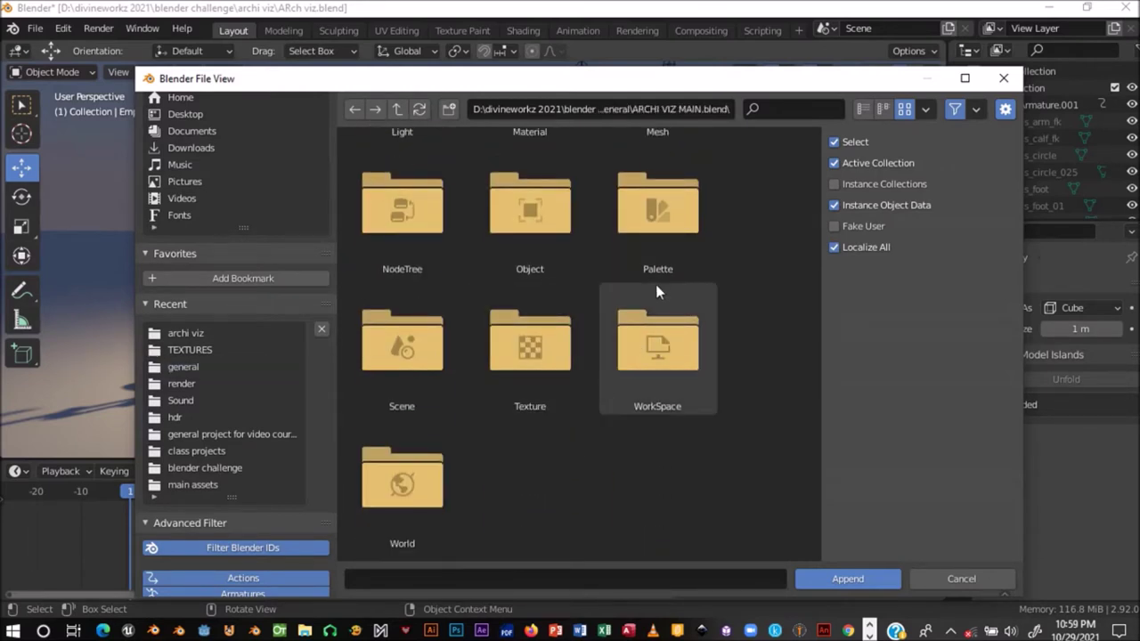
{"action": "double_click", "coordinate": [544, 239]}
{"action": "key", "text": "a"}
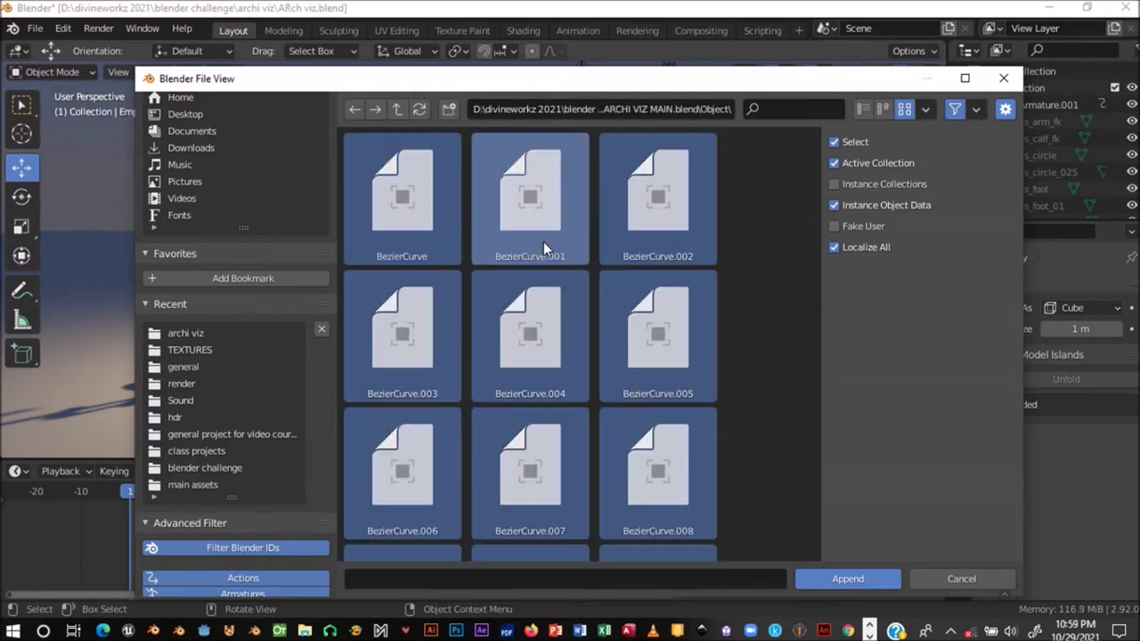
{"action": "left_click", "coordinate": [962, 580]}
- Zoom in on the character's face and hide the glowing eye-mask mesh Wolf3D_Head.002
{"action": "mouse_move", "coordinate": [594, 226]}
{"action": "middle_mouse_down", "text": "shift"}
{"action": "mouse_move", "coordinate": [595, 274]}
{"action": "mouse_move", "coordinate": [569, 301]}
{"action": "middle_mouse_up", "text": "shift"}
{"action": "scroll", "coordinate": [612, 294], "scroll_direction": "up", "scroll_amount": 2}
{"action": "scroll", "coordinate": [502, 261], "scroll_direction": "up", "scroll_amount": 3}
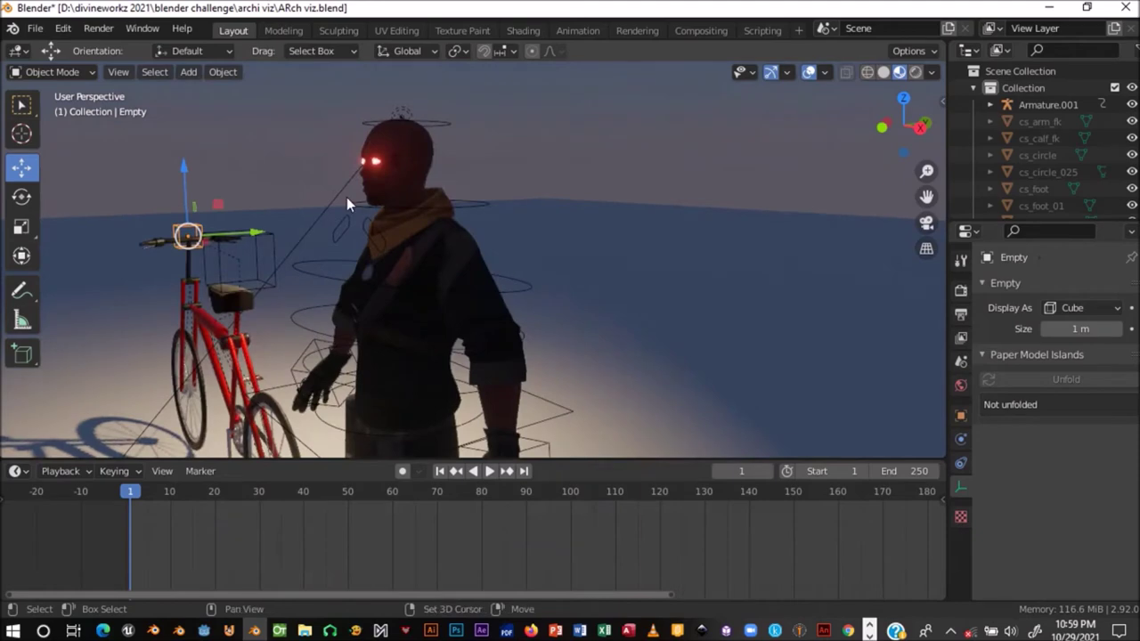
{"action": "mouse_move", "coordinate": [346, 197]}
{"action": "middle_mouse_down", "text": "shift"}
{"action": "mouse_move", "coordinate": [379, 254]}
{"action": "mouse_move", "coordinate": [458, 261]}
{"action": "mouse_move", "coordinate": [590, 229]}
{"action": "mouse_move", "coordinate": [498, 243]}
{"action": "middle_mouse_up", "text": "shift"}
{"action": "scroll", "coordinate": [380, 255], "scroll_direction": "up", "scroll_amount": 2}
{"action": "scroll", "coordinate": [457, 262], "scroll_direction": "up", "scroll_amount": 2}
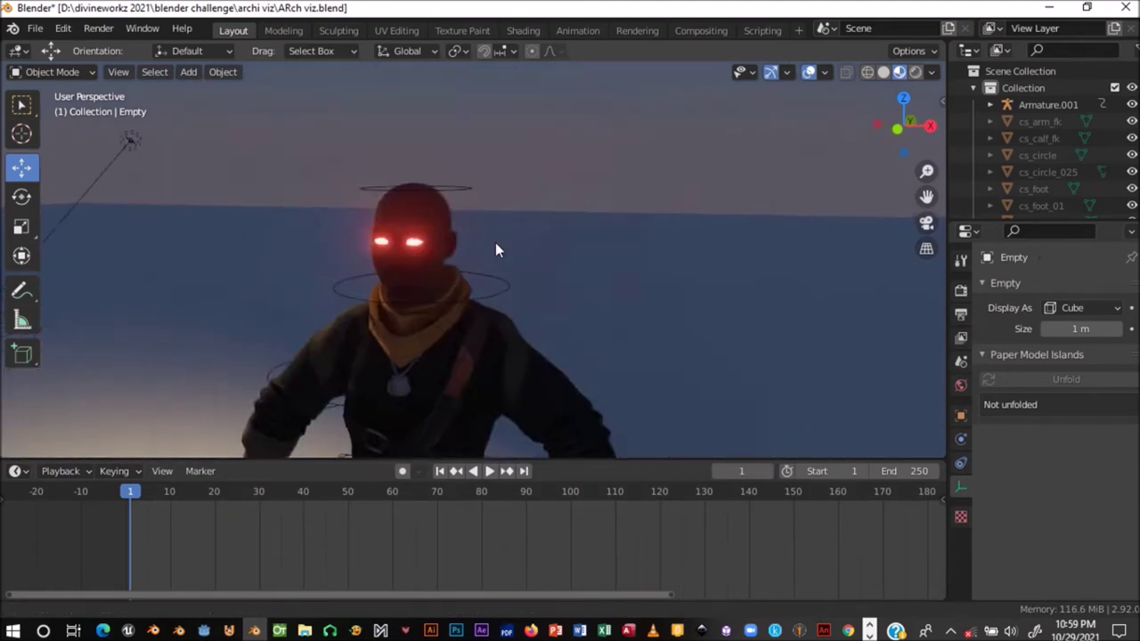
{"action": "scroll", "coordinate": [494, 242], "scroll_direction": "up", "scroll_amount": 6}
{"action": "middle_click_drag", "start_coordinate": [353, 239], "coordinate": [421, 236]}
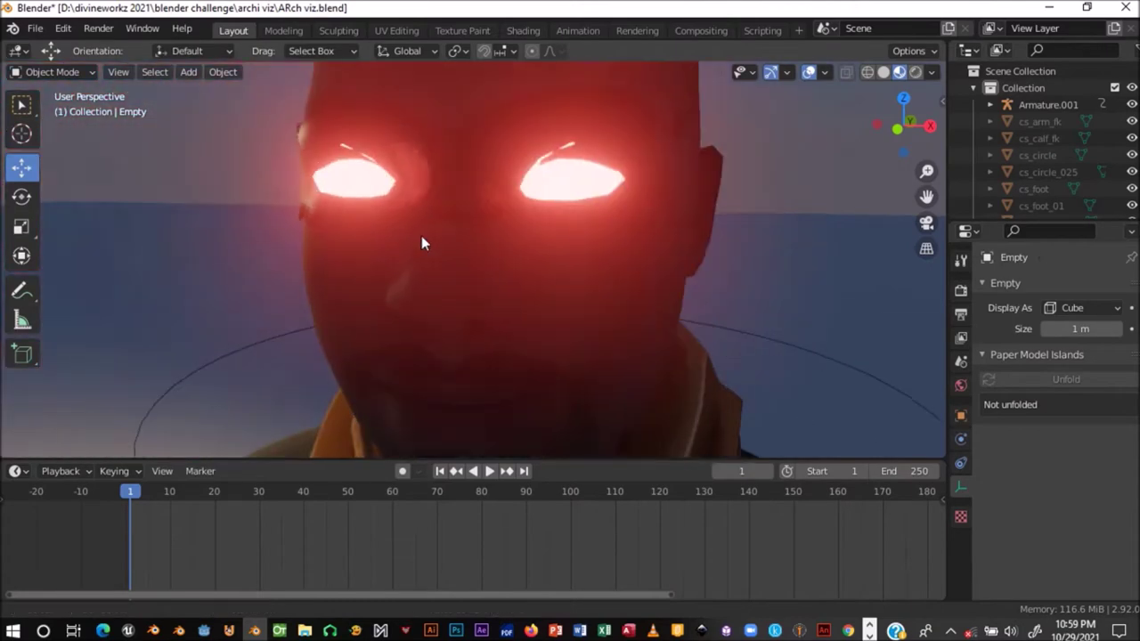
{"action": "left_click", "coordinate": [471, 114]}
{"action": "key", "text": "Tab"}
{"action": "key", "text": "Tab"}
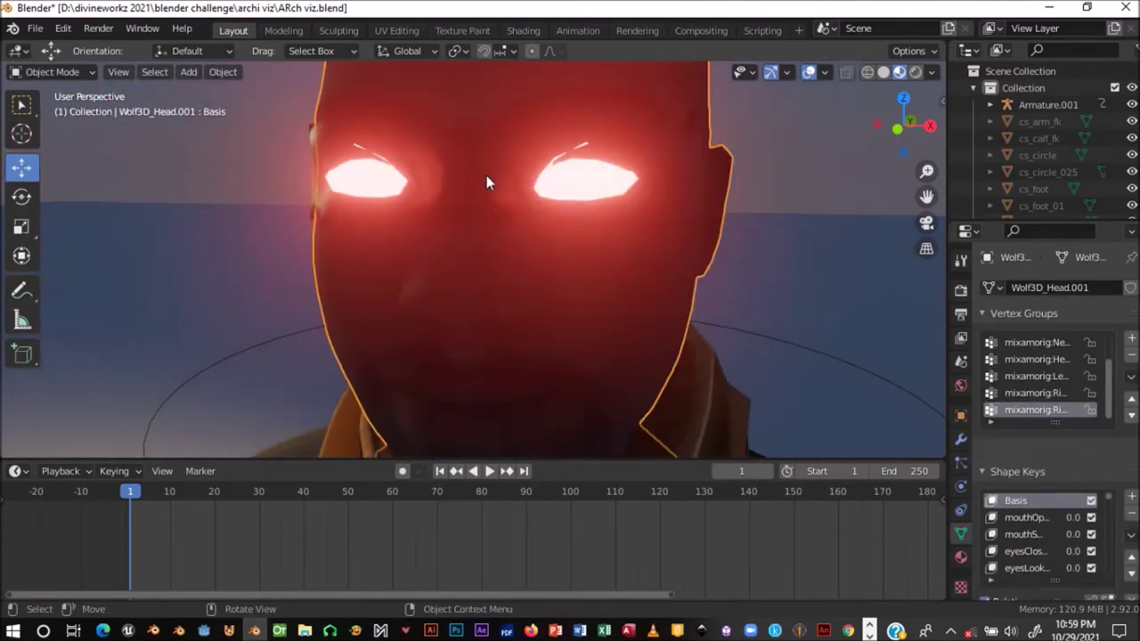
{"action": "left_click", "coordinate": [486, 172]}
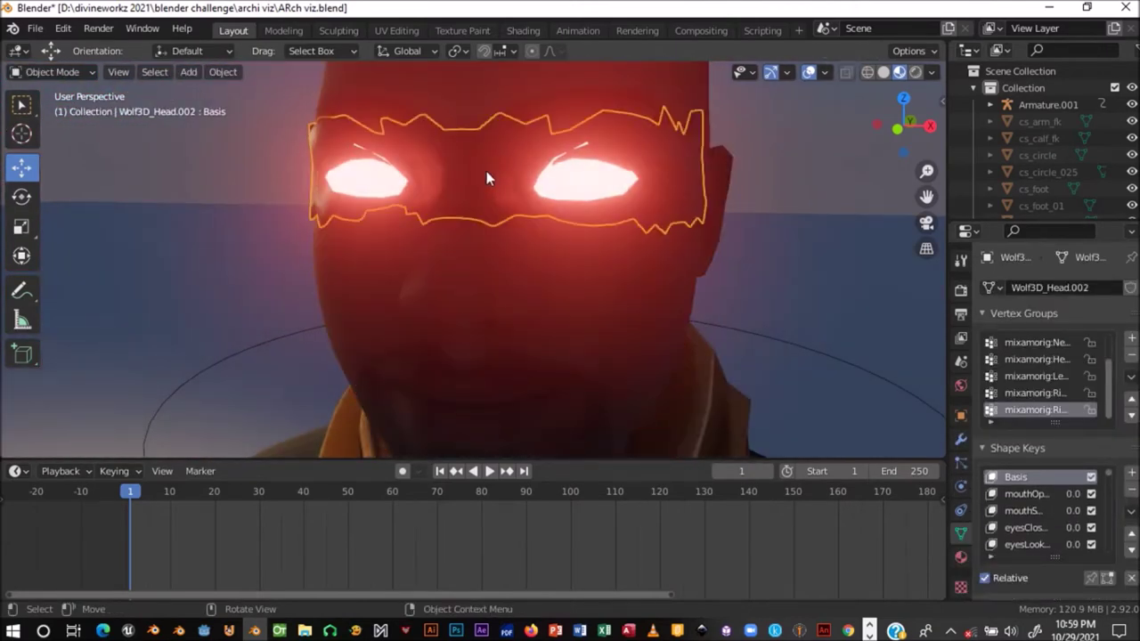
{"action": "key", "text": "h"}
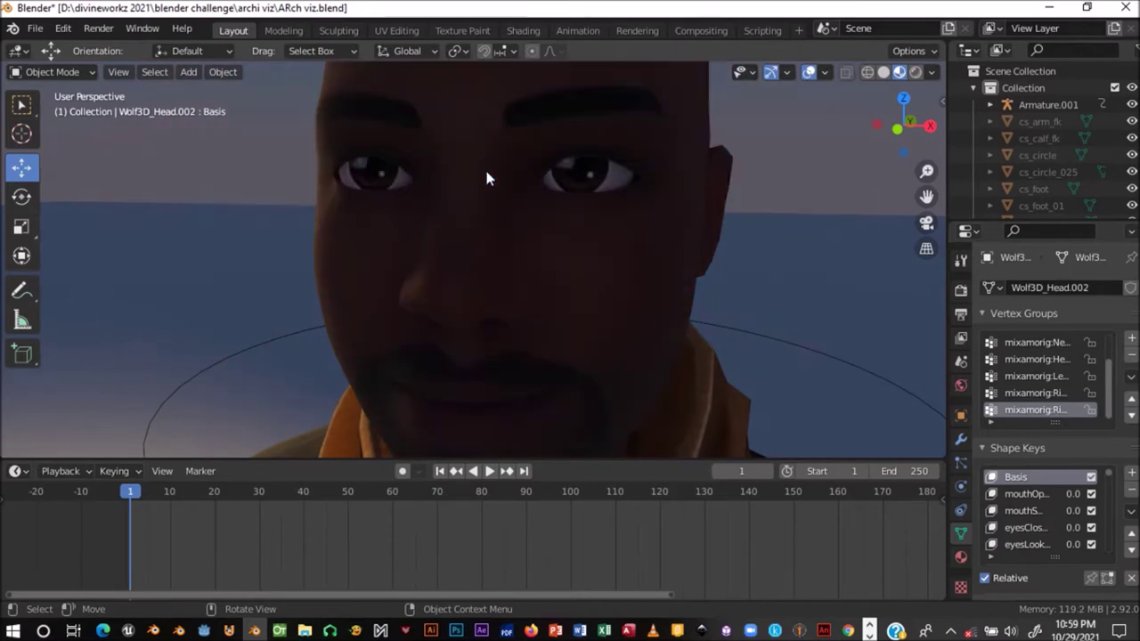
- Zoom back out and select the character's armature
{"action": "scroll", "coordinate": [485, 170], "scroll_direction": "down", "scroll_amount": 5}
{"action": "mouse_move", "coordinate": [485, 179]}
{"action": "middle_mouse_down"}
{"action": "mouse_move", "coordinate": [460, 184]}
{"action": "mouse_move", "coordinate": [508, 226]}
{"action": "mouse_move", "coordinate": [495, 170]}
{"action": "mouse_move", "coordinate": [504, 230]}
{"action": "mouse_move", "coordinate": [391, 209]}
{"action": "middle_mouse_up"}
{"action": "scroll", "coordinate": [455, 199], "scroll_direction": "down", "scroll_amount": 3}
{"action": "scroll", "coordinate": [513, 244], "scroll_direction": "down", "scroll_amount": 3}
{"action": "scroll", "coordinate": [498, 169], "scroll_direction": "up", "scroll_amount": 2}
{"action": "scroll", "coordinate": [507, 242], "scroll_direction": "down", "scroll_amount": 3}
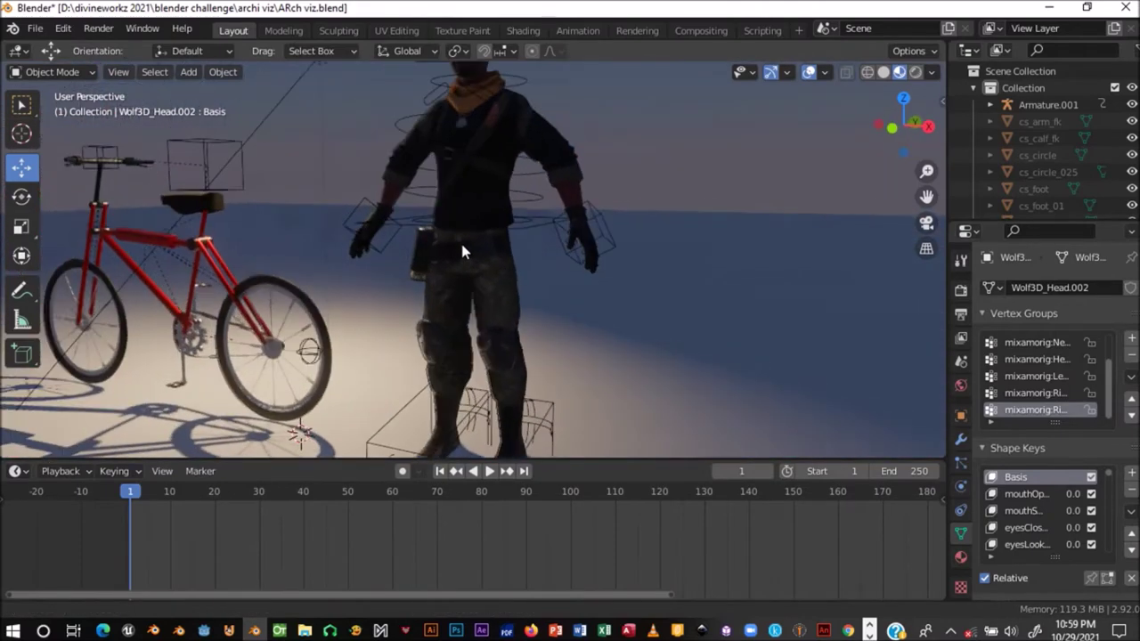
{"action": "left_click", "coordinate": [546, 246]}
{"action": "scroll", "coordinate": [547, 247], "scroll_direction": "down", "scroll_amount": 3}
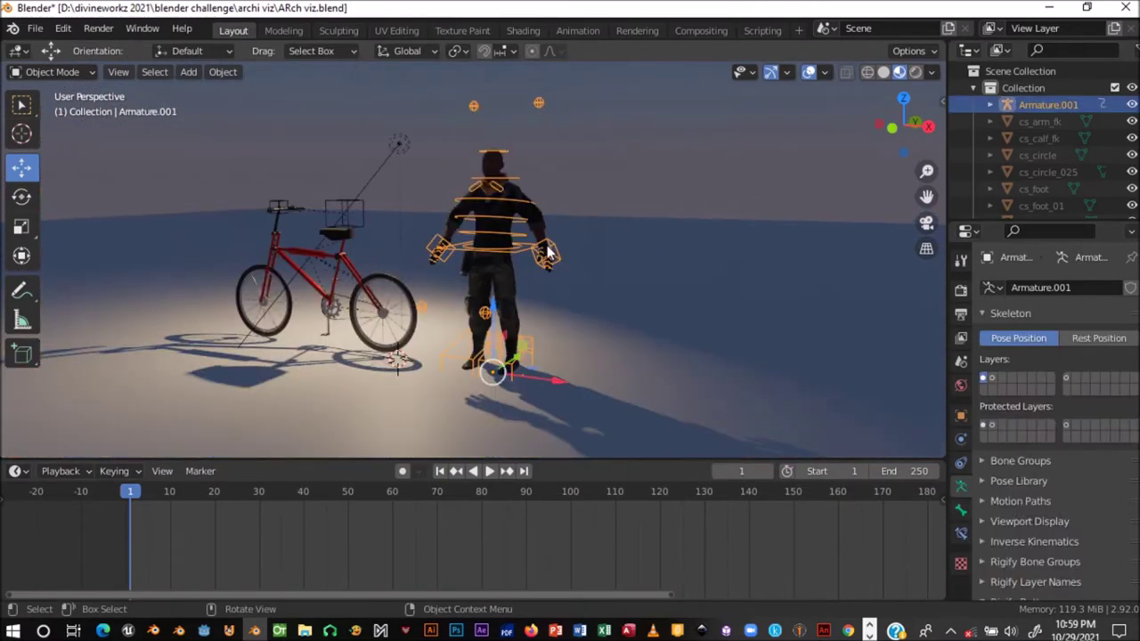
- Move Armature.001 over the red bicycle
{"action": "middle_click_drag", "start_coordinate": [99, 94], "coordinate": [267, 267]}
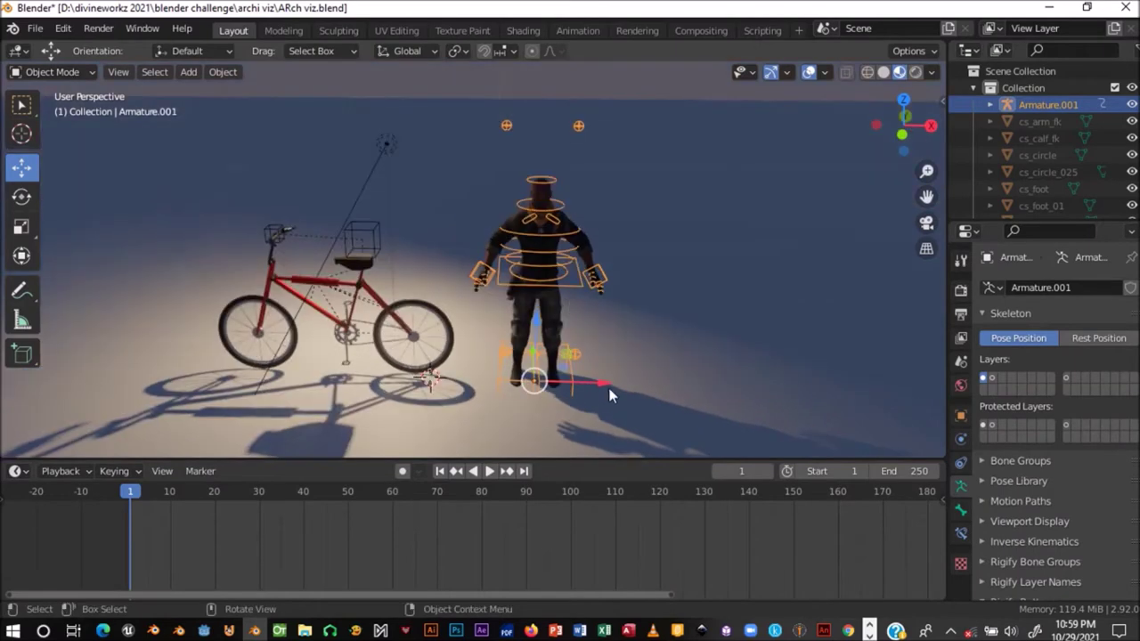
{"action": "key", "text": "g"}
{"action": "left_click", "coordinate": [394, 354]}
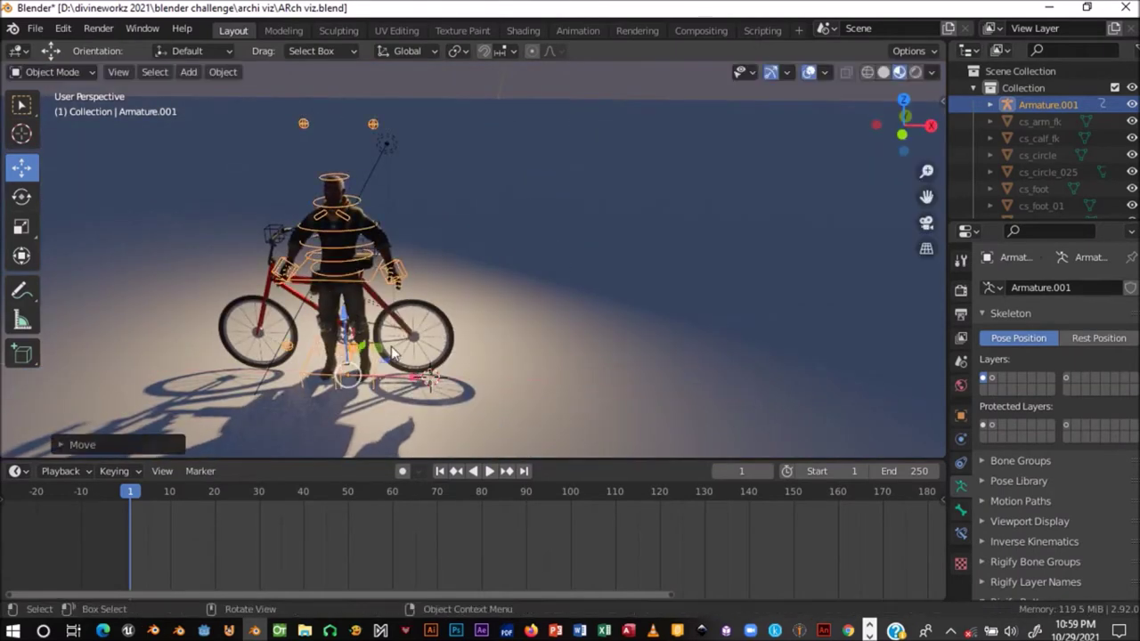
{"action": "key", "text": "g"}
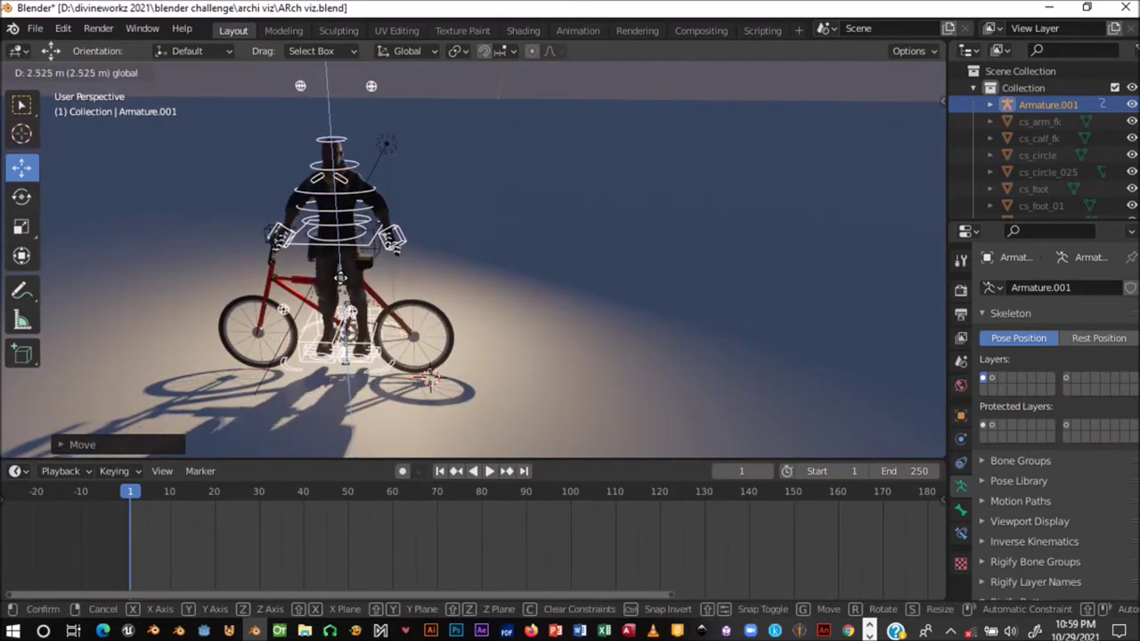
{"action": "left_click", "coordinate": [343, 307]}
{"action": "middle_click_drag", "start_coordinate": [343, 307], "coordinate": [347, 243]}
- Rotate the armature about Z, 90° then 180°, to face along the bike
{"action": "key", "text": "r"}
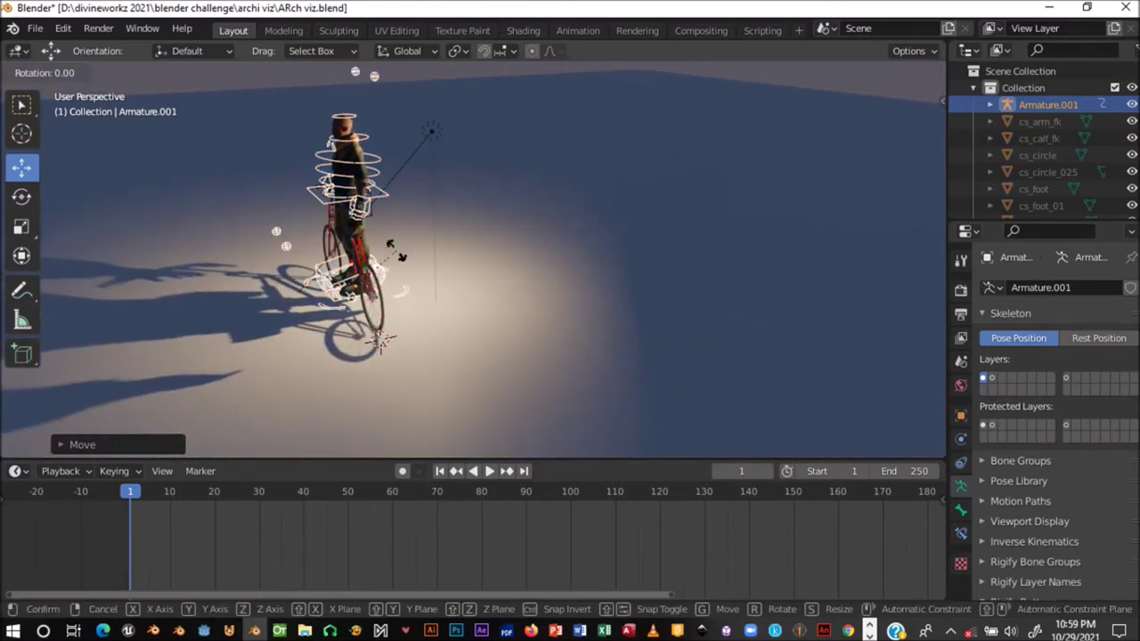
{"action": "key", "text": "z"}
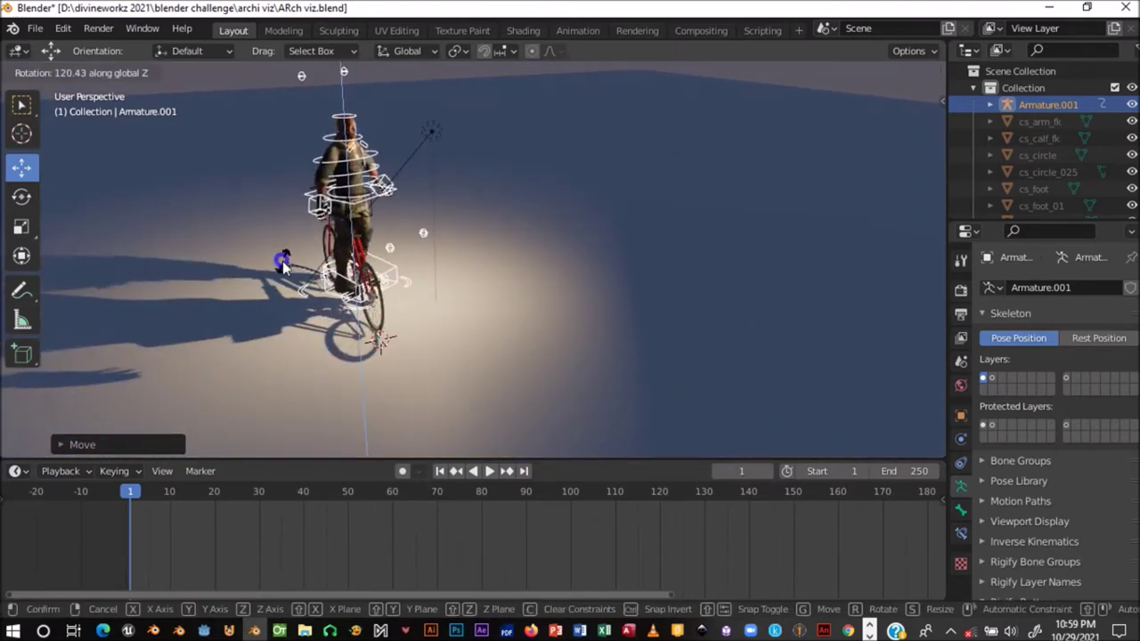
{"action": "left_click", "coordinate": [283, 261]}
{"action": "type", "text": "rz90"}
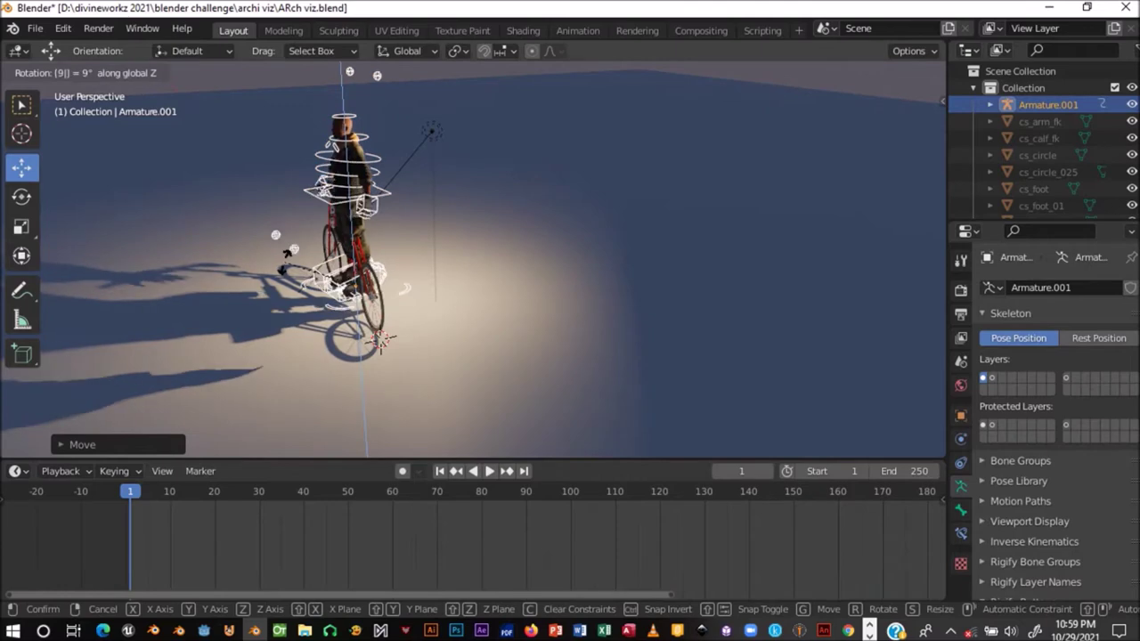
{"action": "key", "text": "Return"}
{"action": "key", "text": "r"}
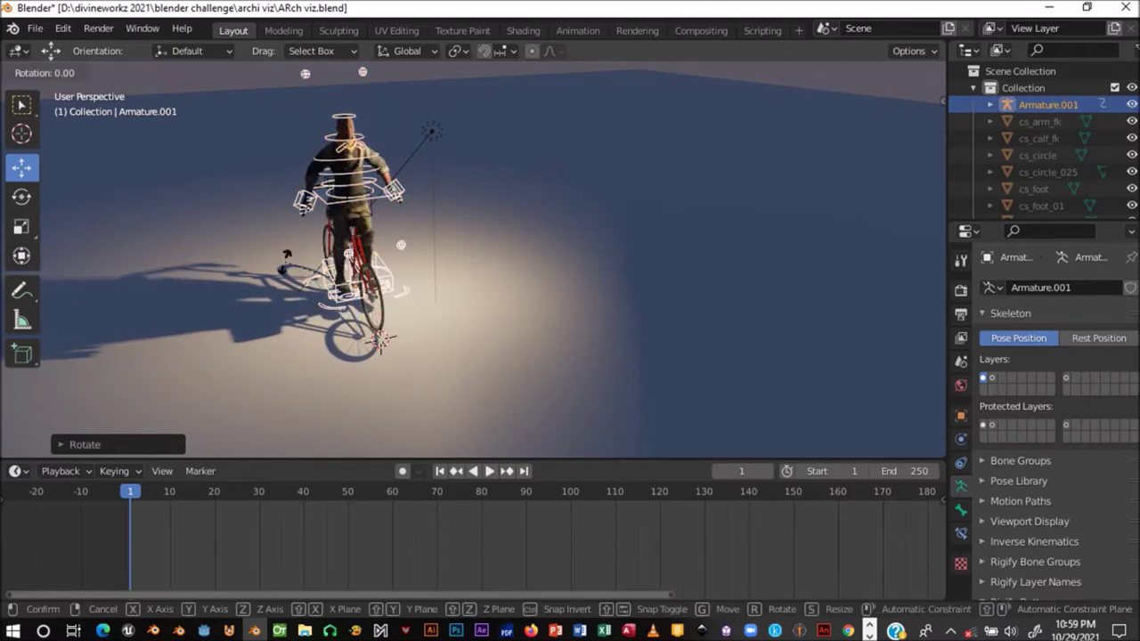
{"action": "key", "text": "z"}
{"action": "type", "text": "80"}
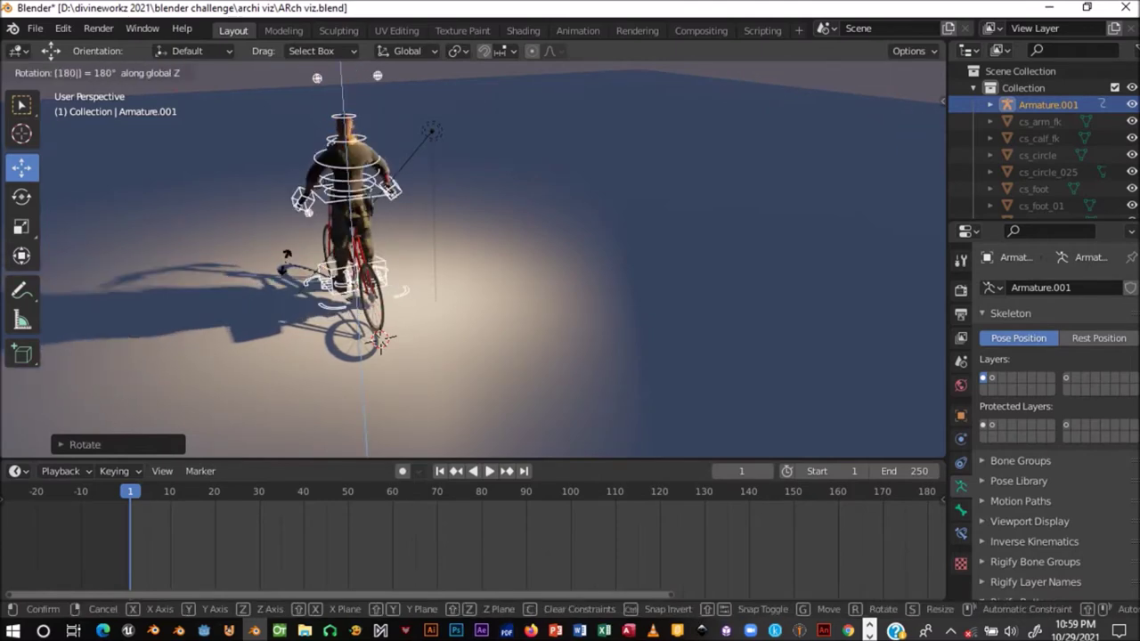
{"action": "key", "text": "Return"}
- Lower the armature along Z onto the bike and switch it to Pose Mode
{"action": "middle_click_drag", "start_coordinate": [223, 238], "coordinate": [331, 230]}
{"action": "scroll", "coordinate": [332, 229], "scroll_direction": "up", "scroll_amount": 3}
{"action": "scroll", "coordinate": [362, 235], "scroll_direction": "down", "scroll_amount": 2}
{"action": "middle_click_drag", "start_coordinate": [497, 285], "coordinate": [401, 287]}
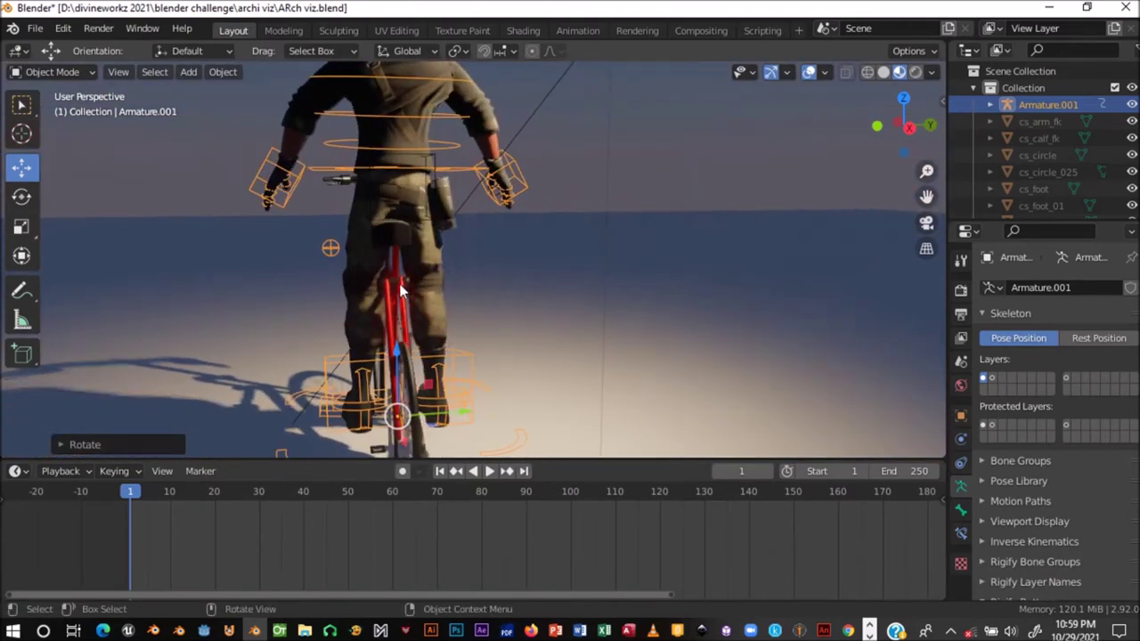
{"action": "left_click_drag", "start_coordinate": [398, 355], "coordinate": [330, 267]}
{"action": "middle_click_drag", "start_coordinate": [331, 267], "coordinate": [561, 289]}
{"action": "key", "text": "g"}
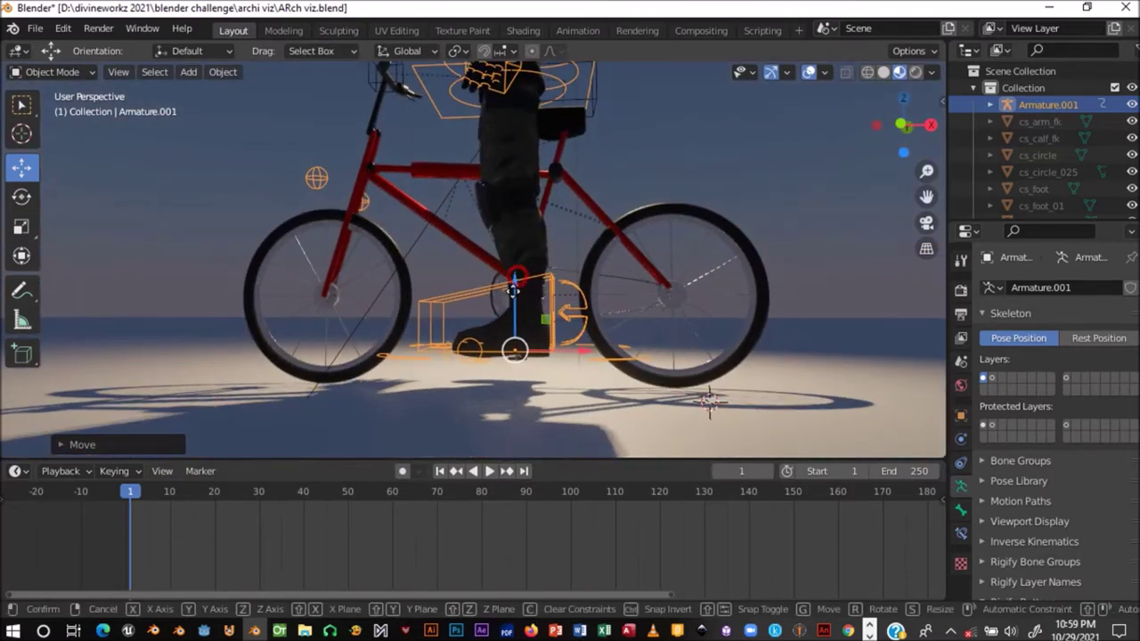
{"action": "key", "text": "z"}
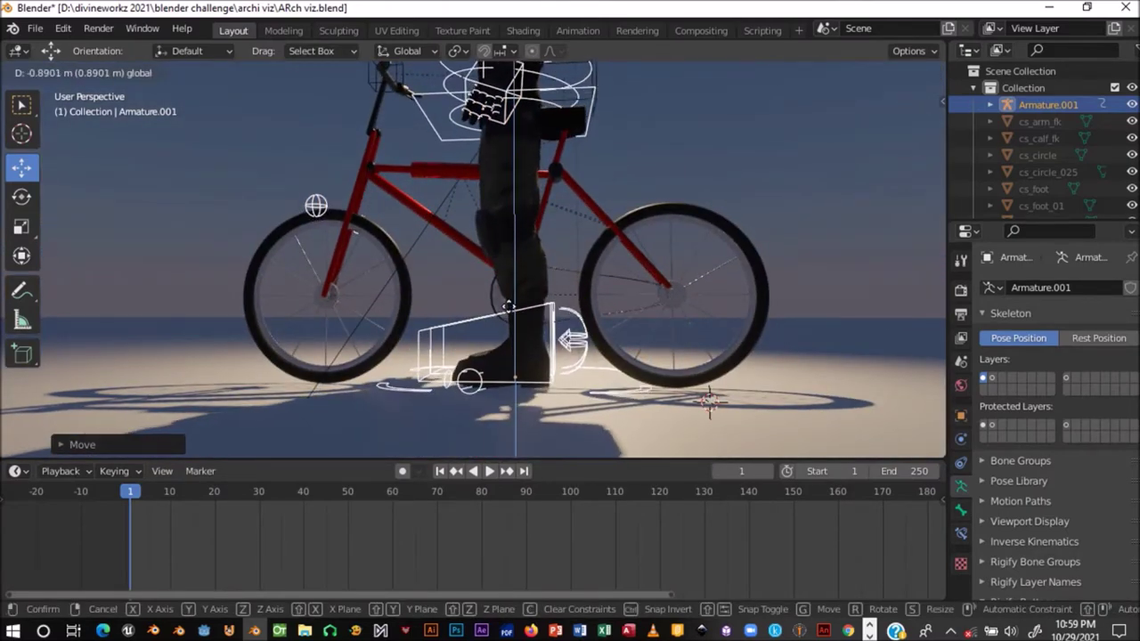
{"action": "key", "text": "Return"}
{"action": "left_click", "coordinate": [62, 72]}
{"action": "left_click", "coordinate": [69, 129]}
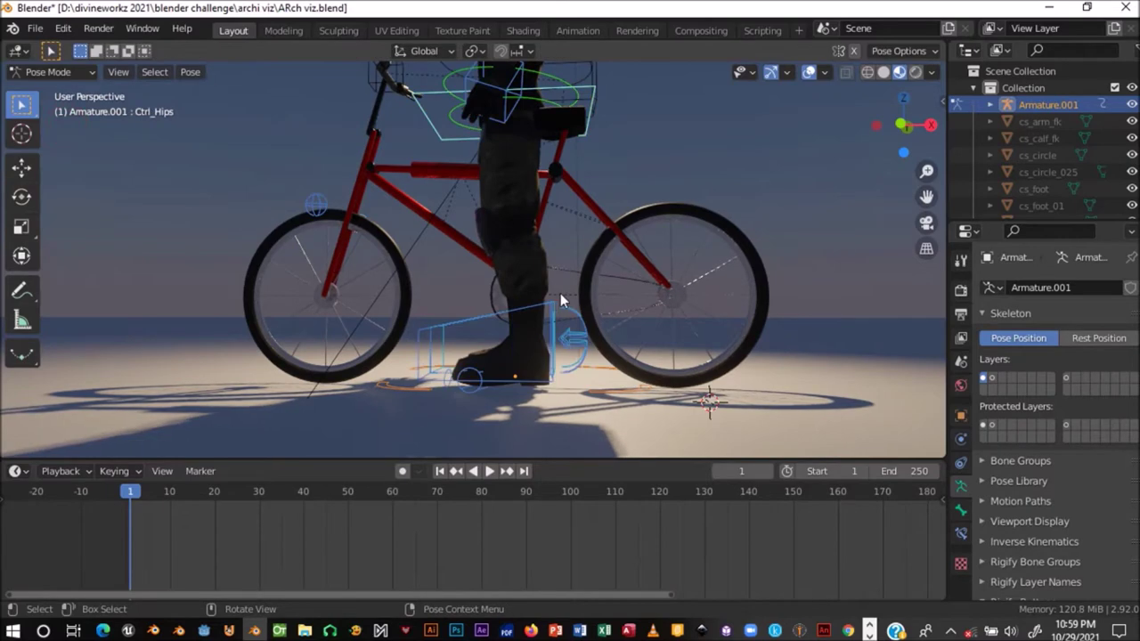
- Select the left foot IK control, and start then cancel a hand control move
{"action": "middle_click_drag", "start_coordinate": [560, 293], "coordinate": [556, 343]}
{"action": "middle_click_drag", "start_coordinate": [494, 295], "coordinate": [439, 359]}
{"action": "left_click", "coordinate": [439, 357]}
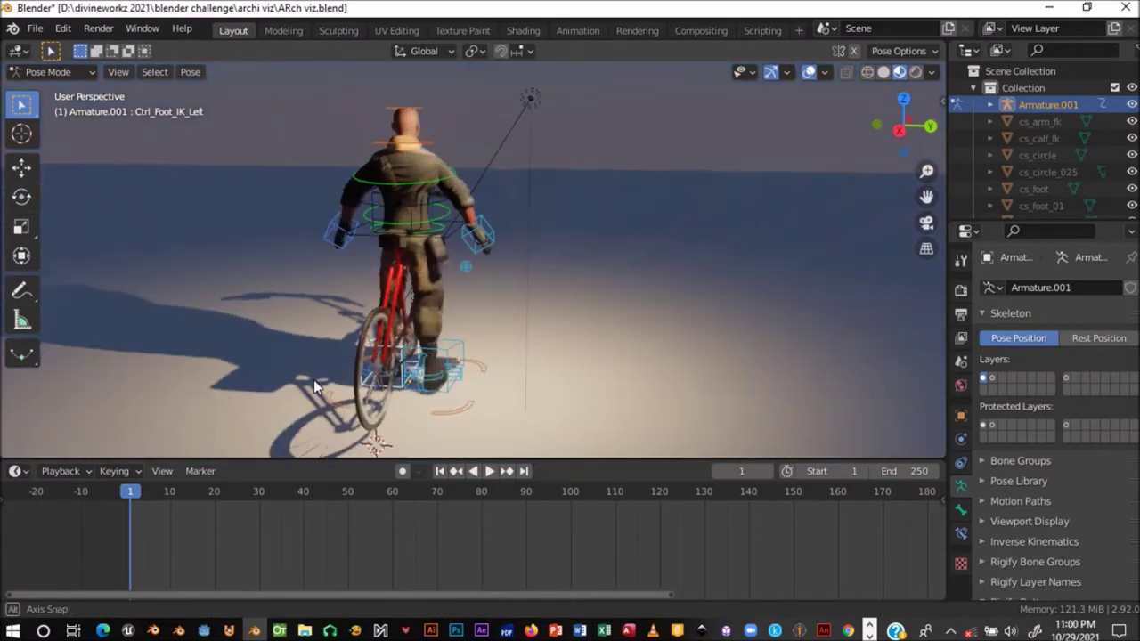
{"action": "mouse_move", "coordinate": [451, 290]}
{"action": "middle_mouse_down"}
{"action": "mouse_move", "coordinate": [335, 301]}
{"action": "mouse_move", "coordinate": [388, 230]}
{"action": "mouse_move", "coordinate": [605, 246]}
{"action": "mouse_move", "coordinate": [455, 302]}
{"action": "middle_mouse_up"}
{"action": "scroll", "coordinate": [335, 301], "scroll_direction": "up", "scroll_amount": 3}
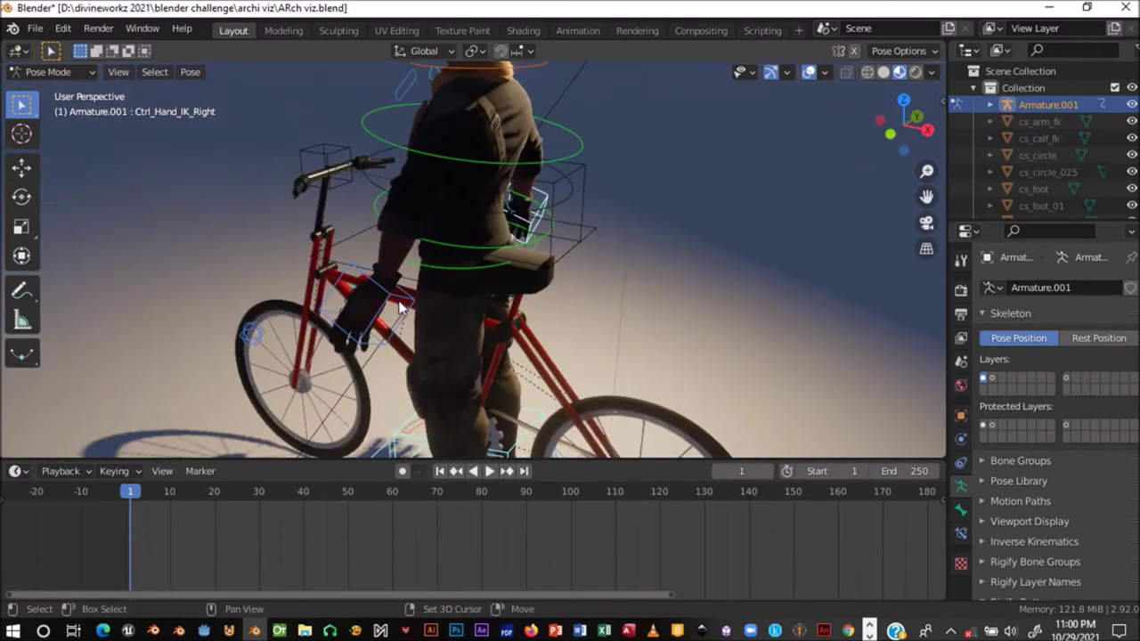
{"action": "key", "text": "g"}
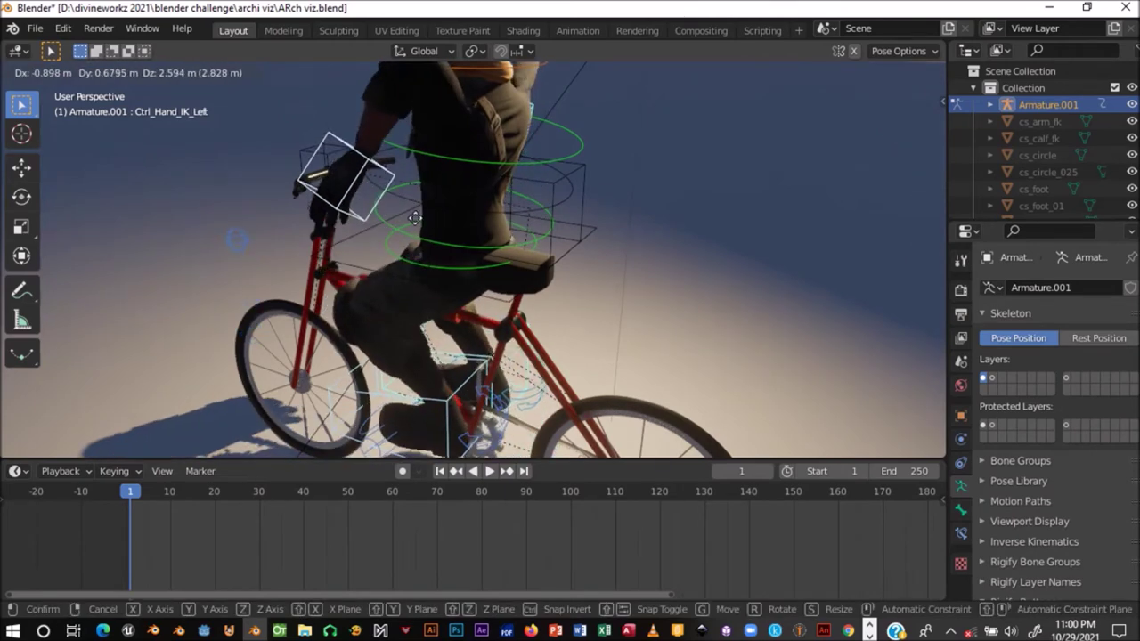
{"action": "right_click", "coordinate": [414, 219]}
- With the Move tool, shift Ctrl_Hips along Z, Y and X
{"action": "left_click", "coordinate": [580, 250]}
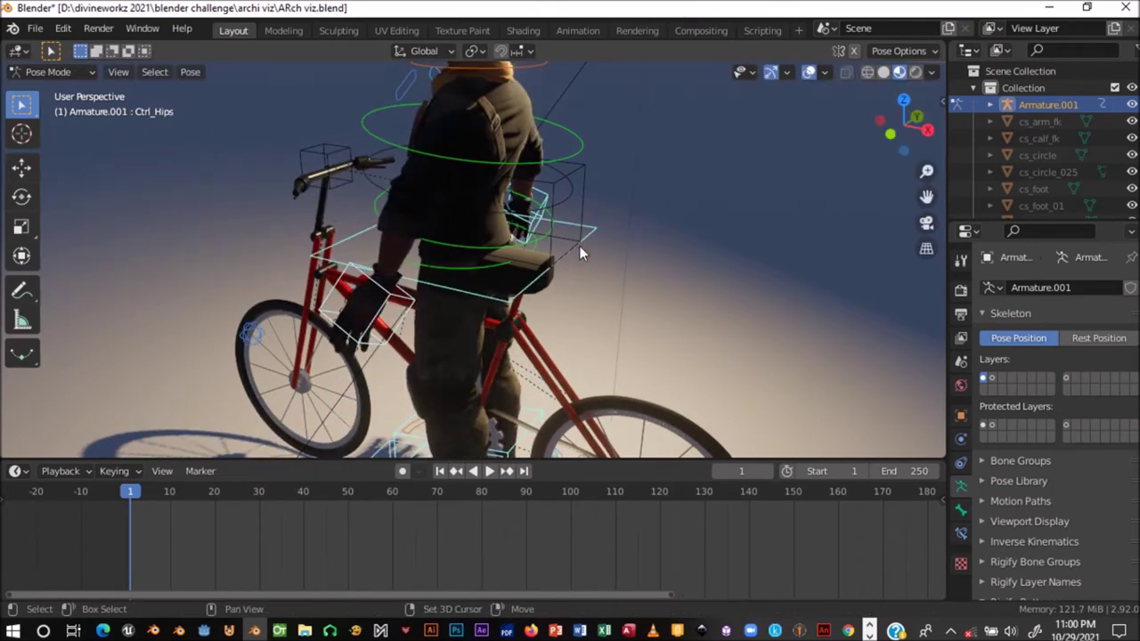
{"action": "left_click", "coordinate": [31, 174]}
{"action": "left_click_drag", "start_coordinate": [467, 283], "coordinate": [472, 220]}
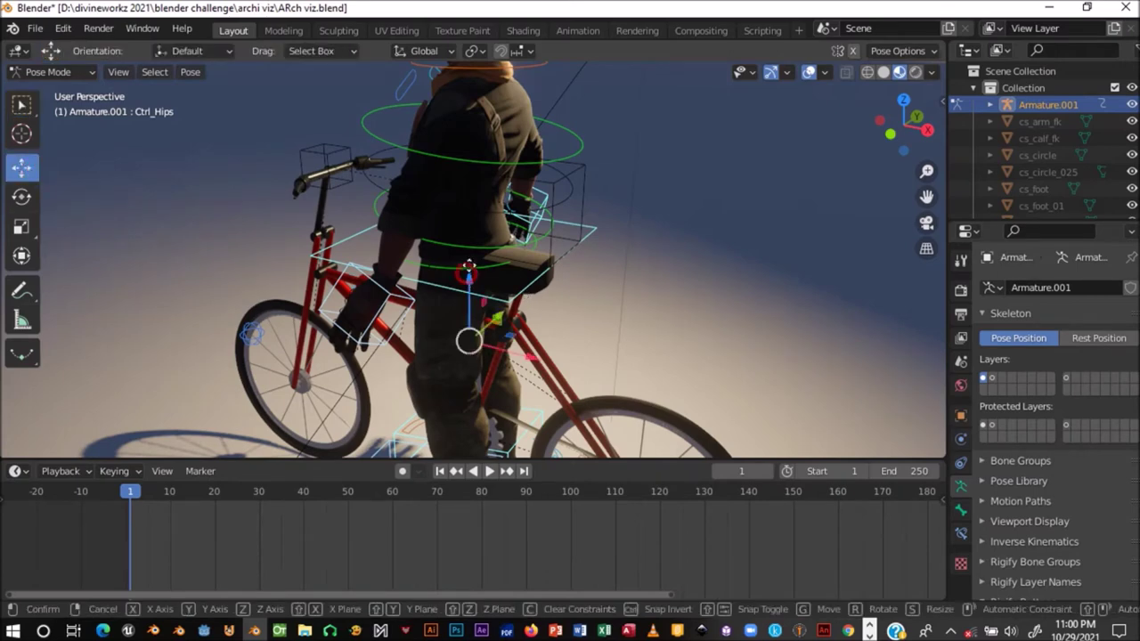
{"action": "mouse_move", "coordinate": [636, 348]}
{"action": "middle_mouse_down"}
{"action": "mouse_move", "coordinate": [555, 394]}
{"action": "mouse_move", "coordinate": [504, 330]}
{"action": "mouse_move", "coordinate": [545, 290]}
{"action": "middle_mouse_up"}
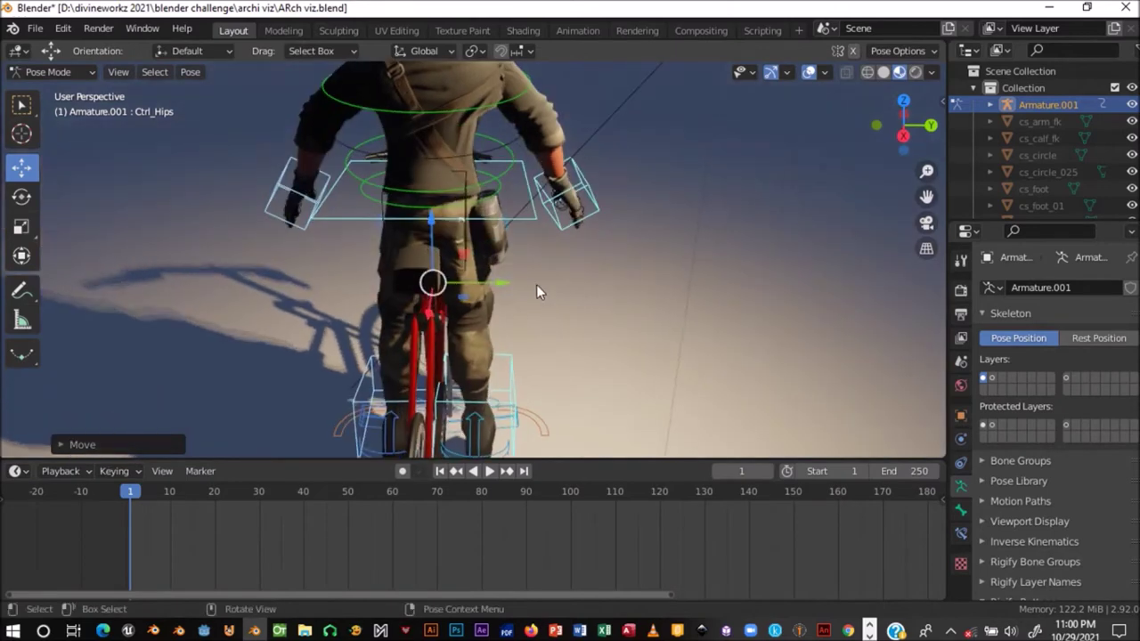
{"action": "left_click_drag", "start_coordinate": [502, 284], "coordinate": [490, 283]}
{"action": "middle_click_drag", "start_coordinate": [490, 283], "coordinate": [333, 250]}
{"action": "left_click_drag", "start_coordinate": [355, 257], "coordinate": [331, 253]}
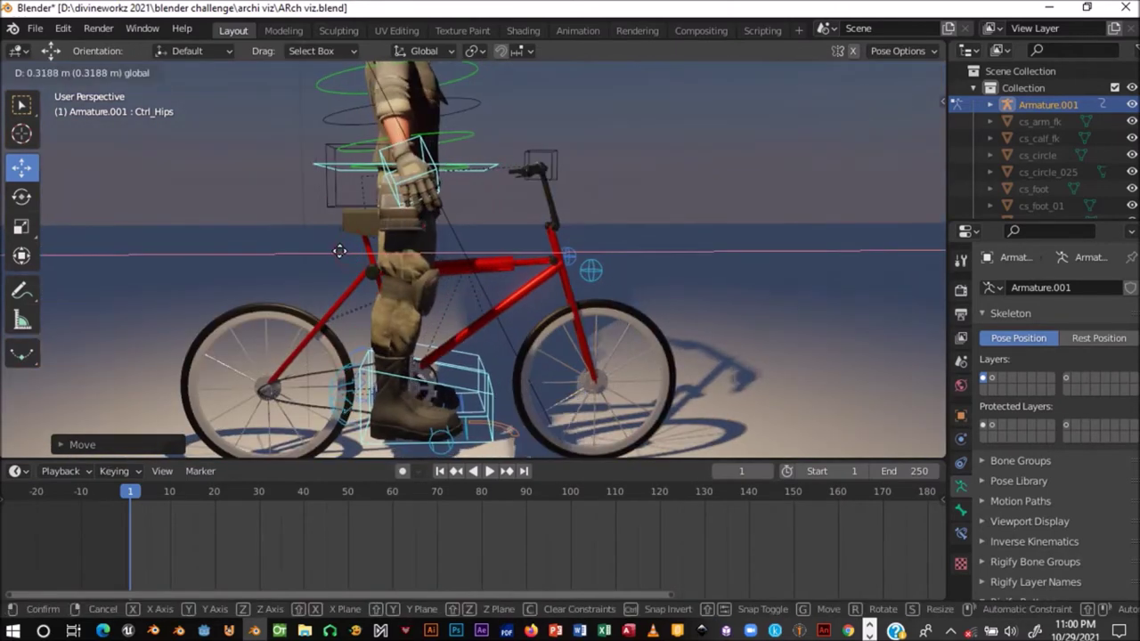
- Raise Ctrl_Hips along Z, then lower them so the rider straddles the frame
{"action": "mouse_move", "coordinate": [431, 282]}
{"action": "middle_mouse_down"}
{"action": "mouse_move", "coordinate": [547, 270]}
{"action": "mouse_move", "coordinate": [463, 270]}
{"action": "mouse_move", "coordinate": [570, 236]}
{"action": "mouse_move", "coordinate": [562, 284]}
{"action": "mouse_move", "coordinate": [680, 265]}
{"action": "mouse_move", "coordinate": [479, 189]}
{"action": "middle_mouse_up"}
{"action": "scroll", "coordinate": [463, 270], "scroll_direction": "down", "scroll_amount": 5}
{"action": "scroll", "coordinate": [506, 246], "scroll_direction": "up", "scroll_amount": 3}
{"action": "scroll", "coordinate": [523, 265], "scroll_direction": "up", "scroll_amount": 2}
{"action": "scroll", "coordinate": [575, 237], "scroll_direction": "up", "scroll_amount": 3}
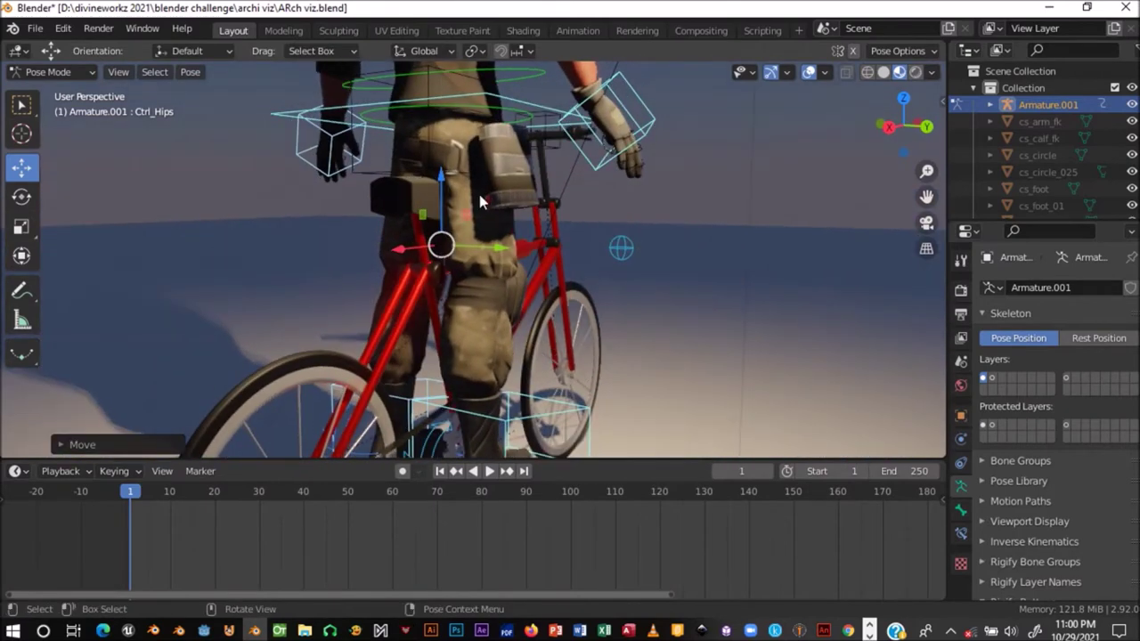
{"action": "left_click_drag", "start_coordinate": [441, 181], "coordinate": [542, 157]}
{"action": "mouse_move", "coordinate": [543, 173]}
{"action": "middle_mouse_down"}
{"action": "mouse_move", "coordinate": [486, 182]}
{"action": "mouse_move", "coordinate": [423, 136]}
{"action": "mouse_move", "coordinate": [434, 96]}
{"action": "middle_mouse_up"}
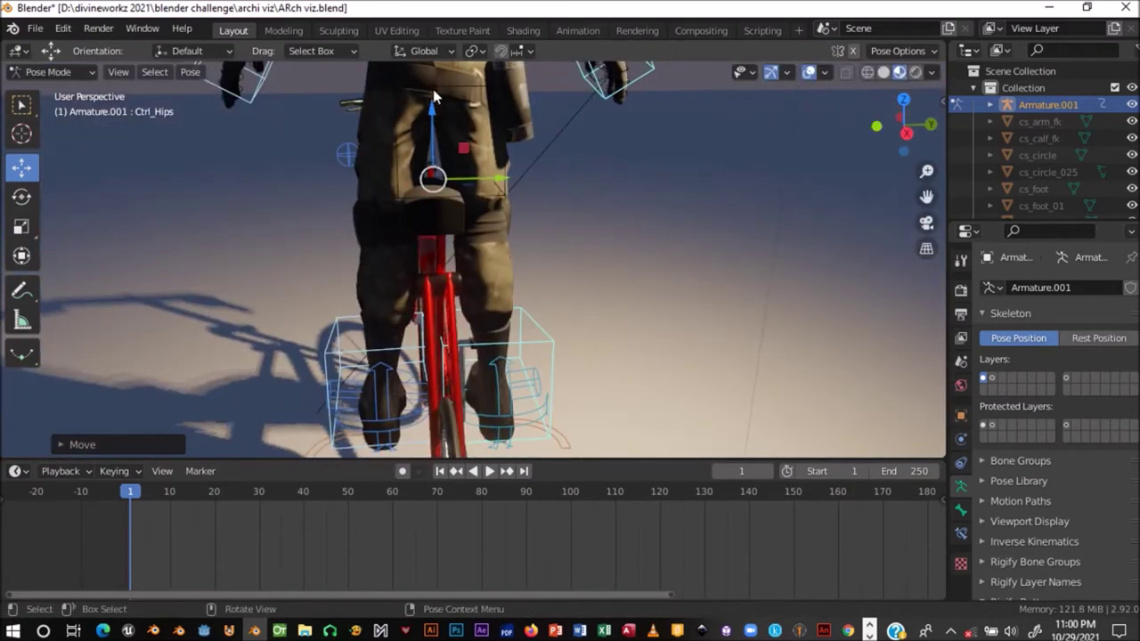
{"action": "left_click_drag", "start_coordinate": [434, 97], "coordinate": [431, 168]}
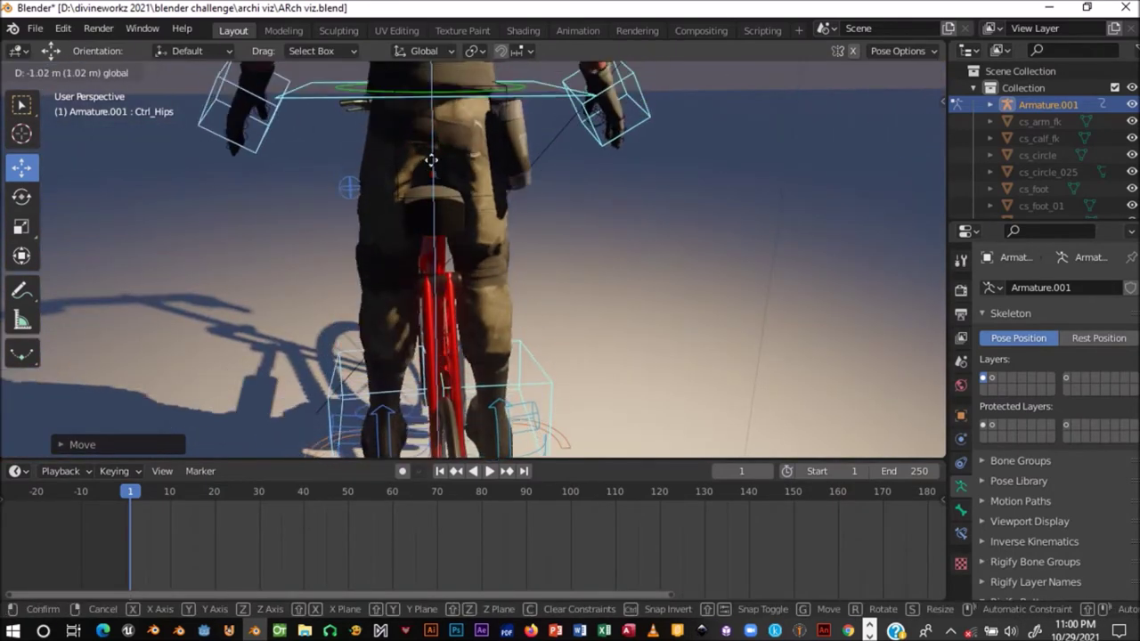
{"action": "left_click_drag", "start_coordinate": [431, 167], "coordinate": [432, 170]}
{"action": "middle_click_drag", "start_coordinate": [433, 170], "coordinate": [355, 251]}
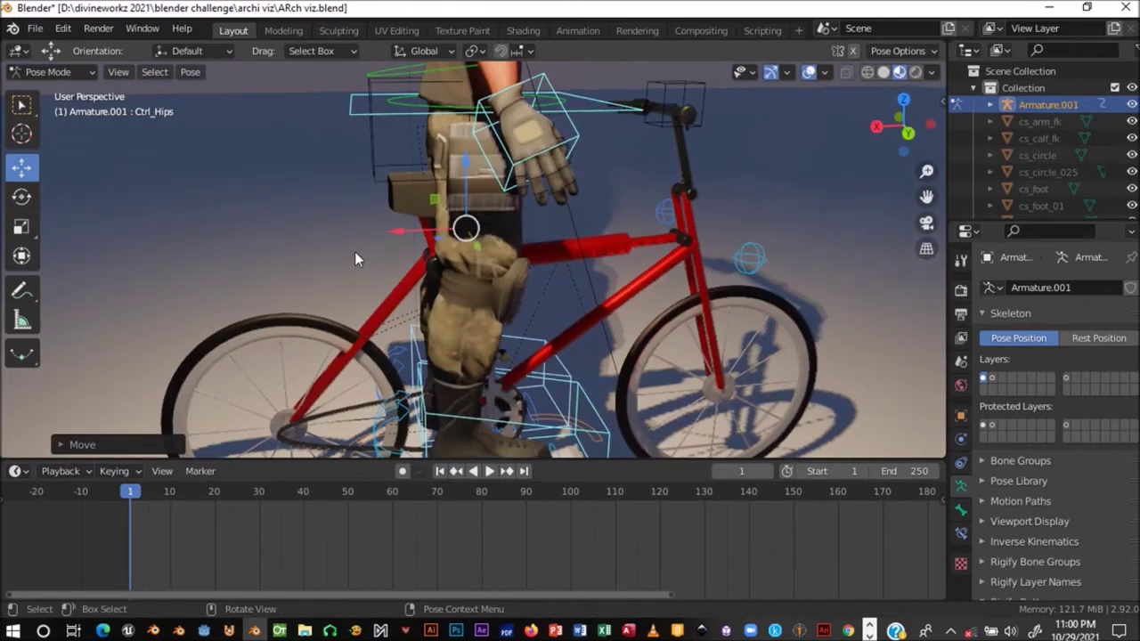
{"action": "left_click", "coordinate": [524, 420]}
{"action": "scroll", "coordinate": [524, 420], "scroll_direction": "down", "scroll_amount": 3}
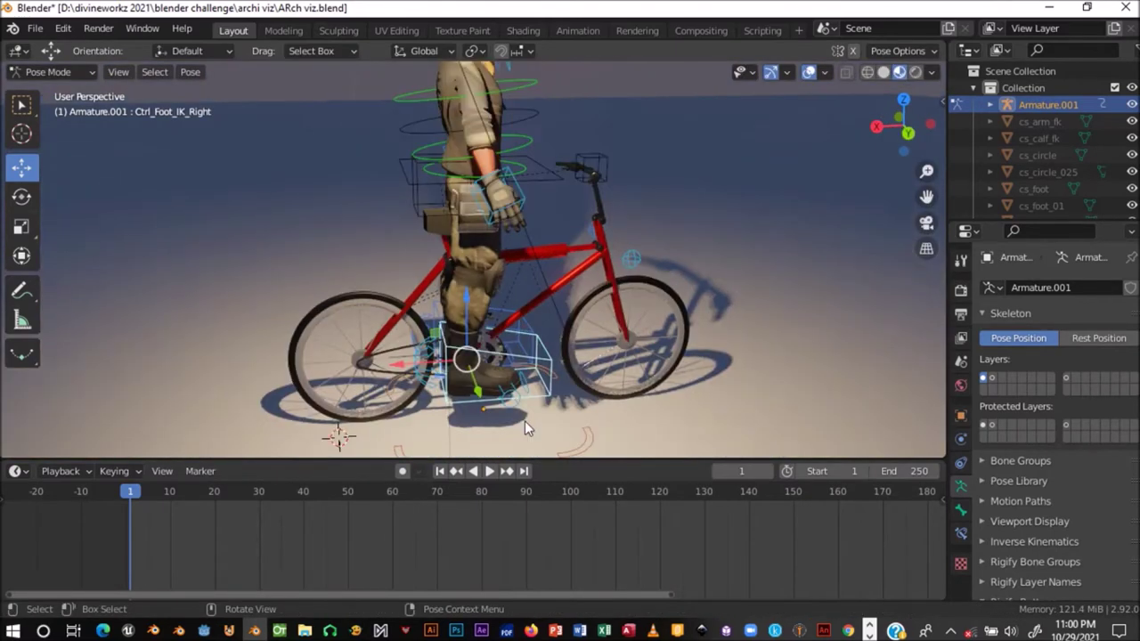
- Raise the right foot IK control along global Z
{"action": "mouse_move", "coordinate": [524, 420]}
{"action": "middle_mouse_down"}
{"action": "mouse_move", "coordinate": [456, 336]}
{"action": "mouse_move", "coordinate": [481, 330]}
{"action": "middle_mouse_up"}
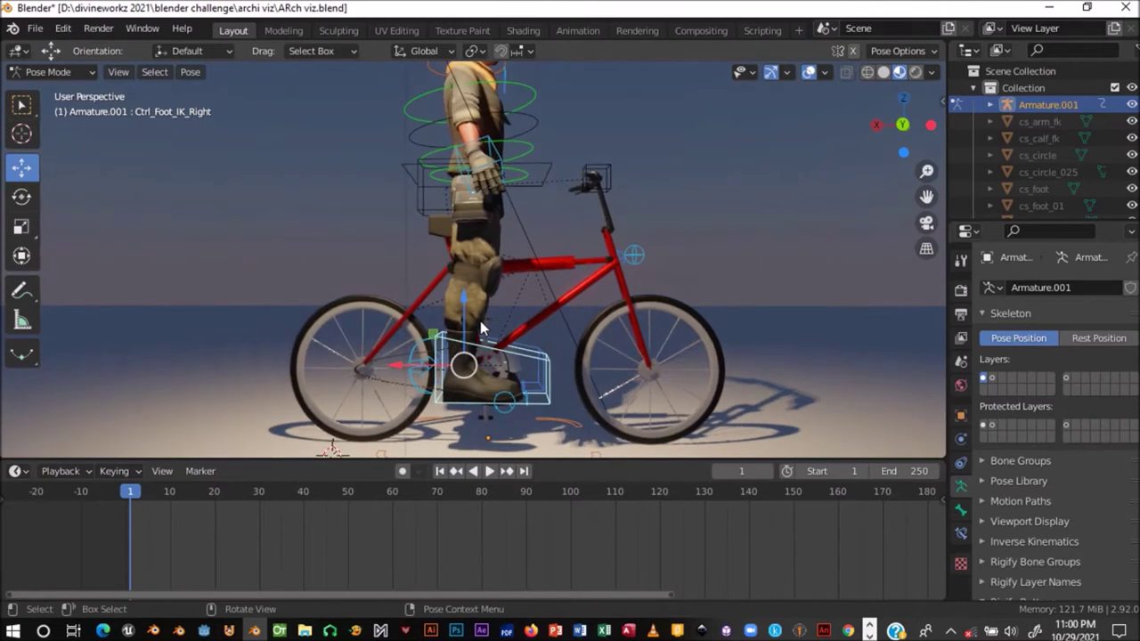
{"action": "key", "text": "g"}
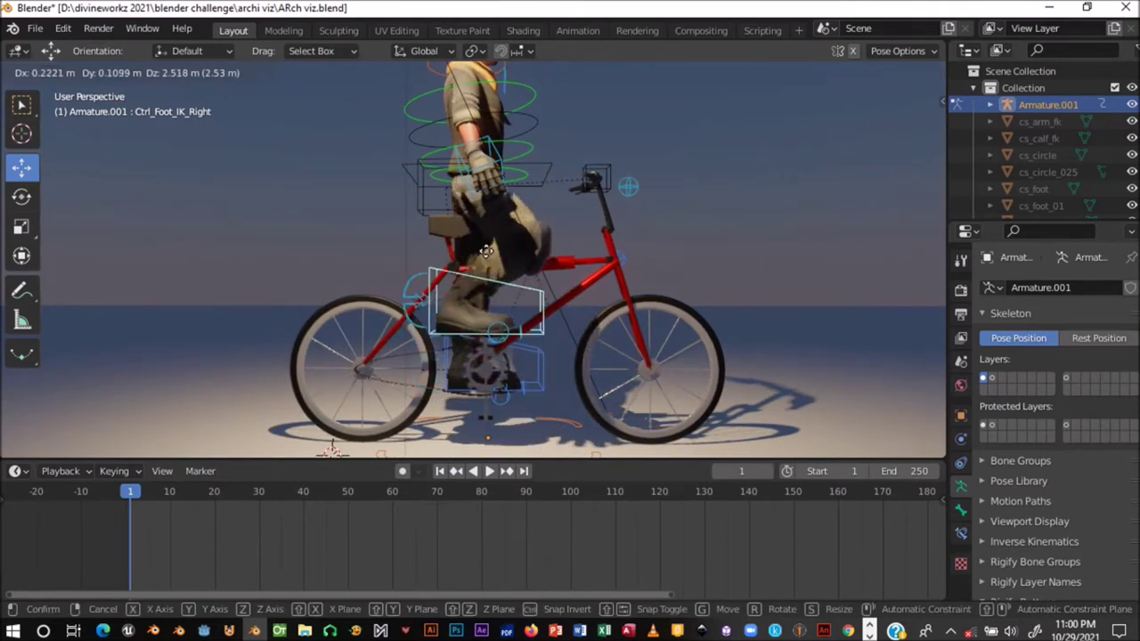
{"action": "key", "text": "z"}
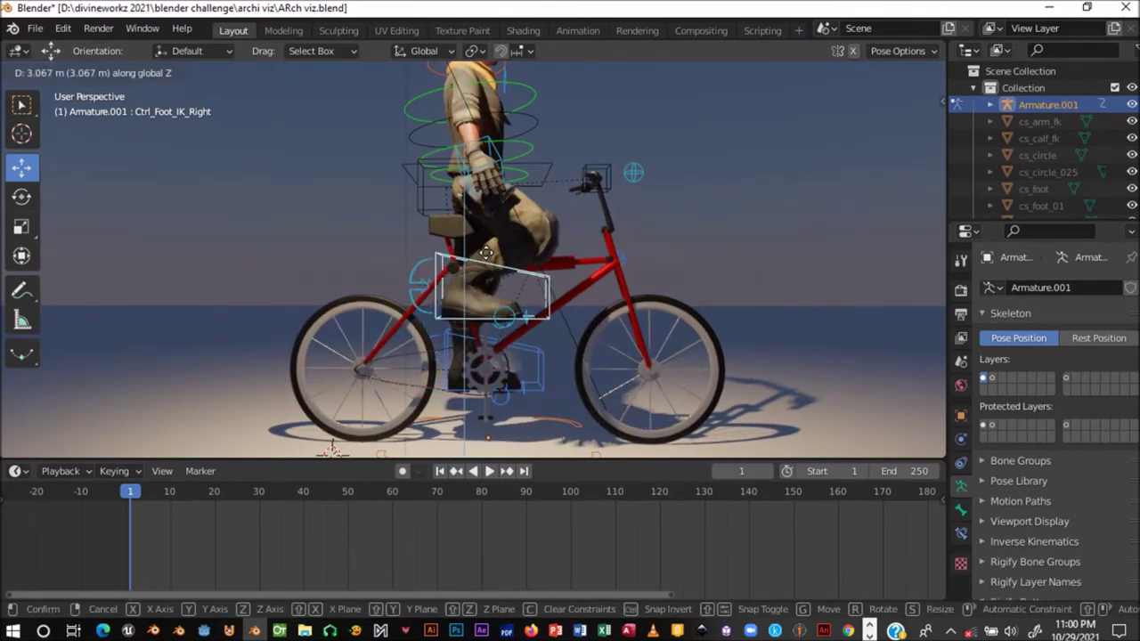
{"action": "left_click", "coordinate": [487, 252]}
- Nudge the right foot up with the Z gizmo arrow and toggle local view to check it
{"action": "middle_click_drag", "start_coordinate": [486, 252], "coordinate": [712, 318]}
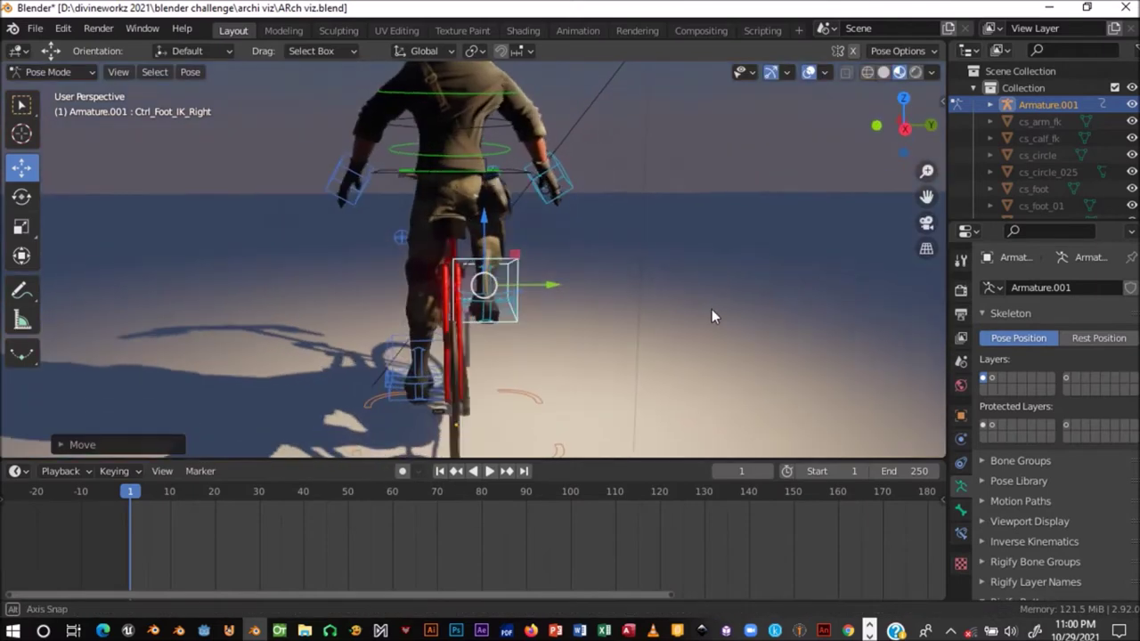
{"action": "scroll", "coordinate": [685, 338], "scroll_direction": "up", "scroll_amount": 2}
{"action": "scroll", "coordinate": [572, 316], "scroll_direction": "up", "scroll_amount": 2}
{"action": "mouse_move", "coordinate": [617, 331]}
{"action": "middle_mouse_down"}
{"action": "mouse_move", "coordinate": [572, 316]}
{"action": "mouse_move", "coordinate": [519, 241]}
{"action": "mouse_move", "coordinate": [478, 138]}
{"action": "middle_mouse_up"}
{"action": "mouse_move", "coordinate": [486, 122]}
{"action": "left_mouse_down"}
{"action": "mouse_move", "coordinate": [488, 76]}
{"action": "mouse_move", "coordinate": [490, 111]}
{"action": "left_mouse_up"}
{"action": "mouse_move", "coordinate": [588, 270]}
{"action": "middle_mouse_down"}
{"action": "mouse_move", "coordinate": [419, 297]}
{"action": "mouse_move", "coordinate": [408, 340]}
{"action": "mouse_move", "coordinate": [418, 231]}
{"action": "mouse_move", "coordinate": [476, 312]}
{"action": "mouse_move", "coordinate": [372, 310]}
{"action": "mouse_move", "coordinate": [302, 340]}
{"action": "mouse_move", "coordinate": [338, 363]}
{"action": "middle_mouse_up"}
{"action": "key", "text": "KP_Divide"}
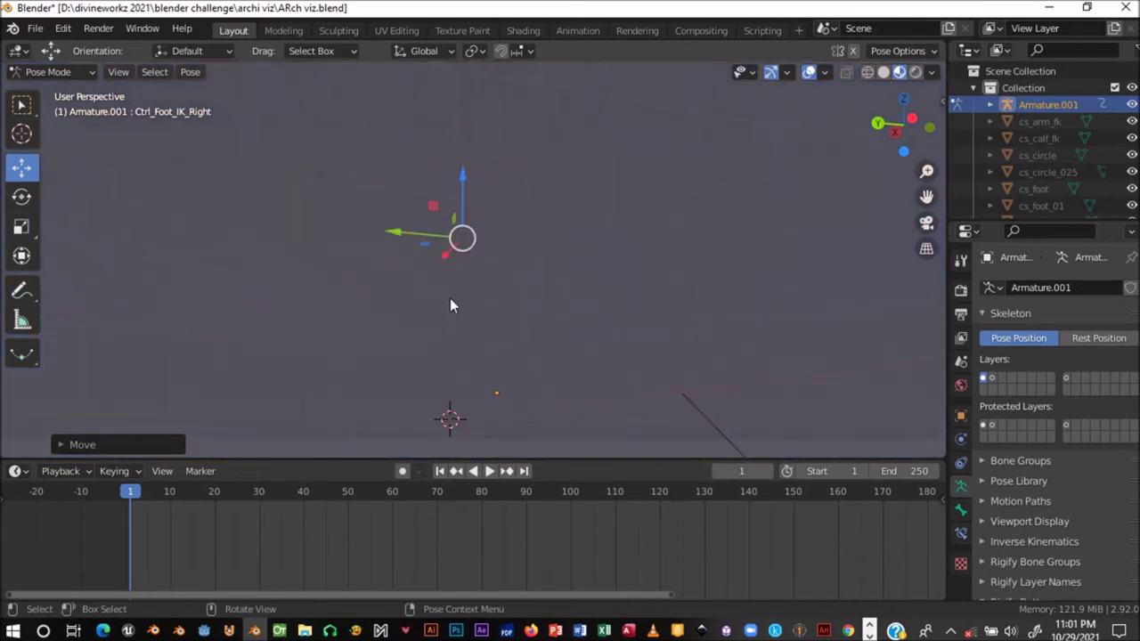
{"action": "key", "text": "KP_Divide"}
{"action": "mouse_move", "coordinate": [416, 393]}
{"action": "middle_mouse_down"}
{"action": "mouse_move", "coordinate": [555, 349]}
{"action": "mouse_move", "coordinate": [544, 361]}
{"action": "mouse_move", "coordinate": [541, 349]}
{"action": "mouse_move", "coordinate": [174, 341]}
{"action": "mouse_move", "coordinate": [230, 339]}
{"action": "mouse_move", "coordinate": [476, 226]}
{"action": "middle_mouse_up"}
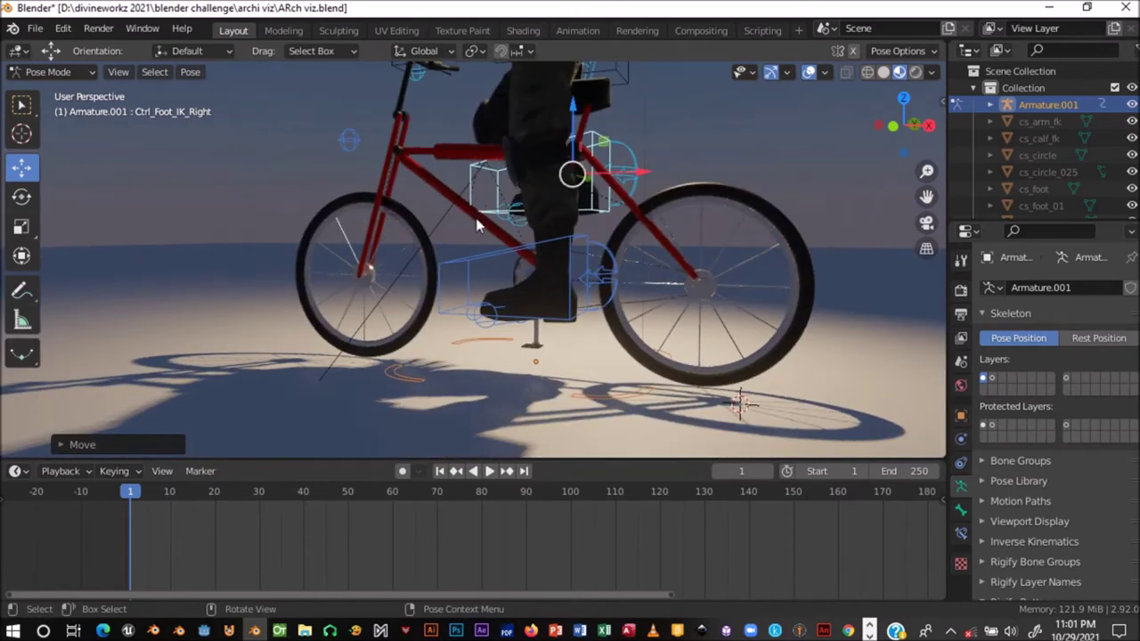
- Lower the left foot IK control along Z
{"action": "left_click", "coordinate": [552, 243]}
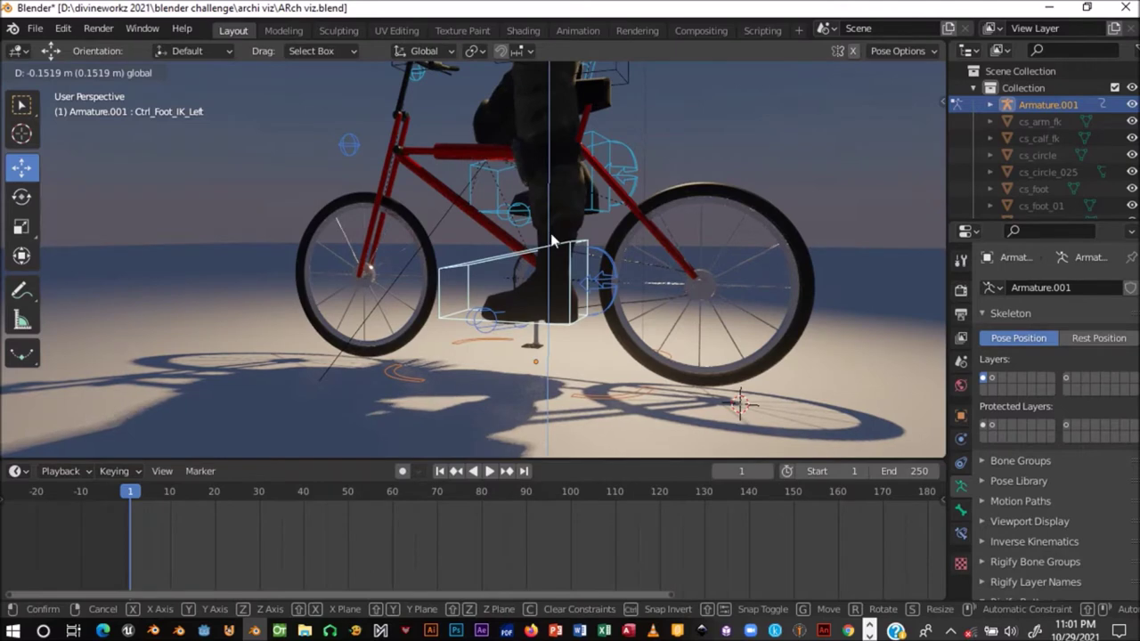
{"action": "left_click_drag", "start_coordinate": [552, 213], "coordinate": [546, 240]}
{"action": "scroll", "coordinate": [579, 267], "scroll_direction": "up", "scroll_amount": 2, "text": "shift"}
{"action": "middle_click_drag", "start_coordinate": [580, 278], "coordinate": [641, 189]}
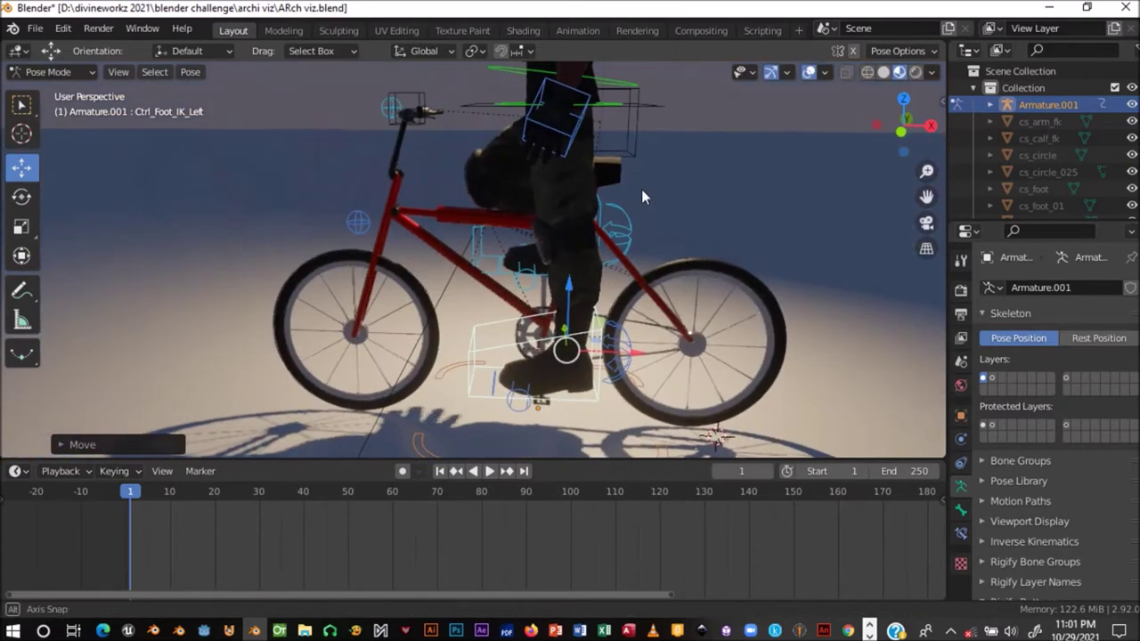
- Lower Ctrl_Hips along Z in two moves, onto the bicycle
{"action": "left_click", "coordinate": [642, 107]}
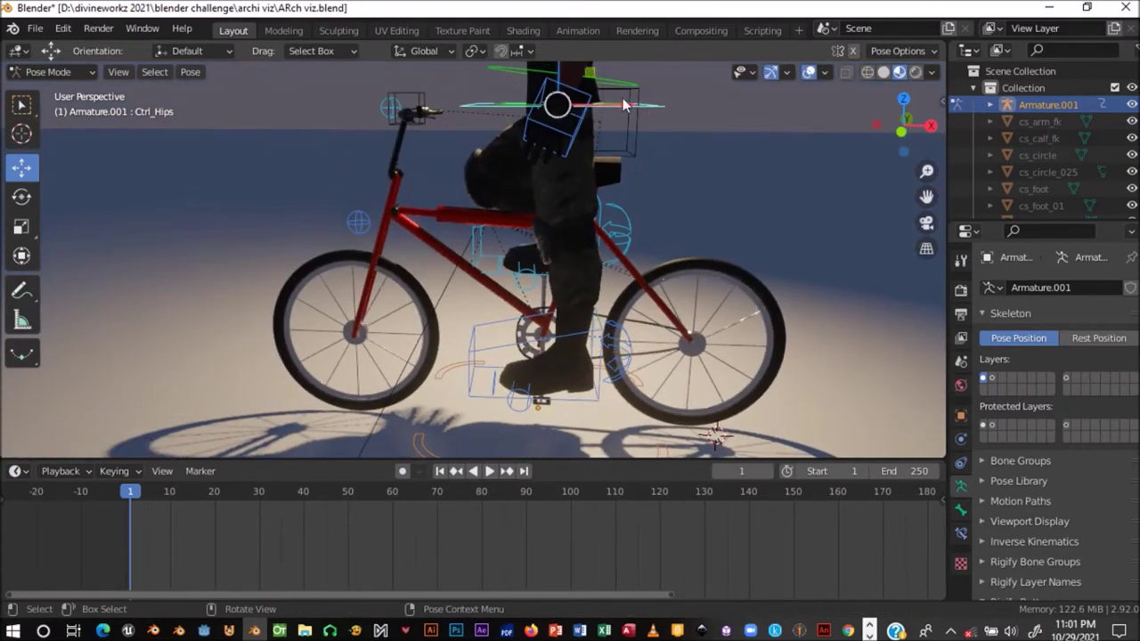
{"action": "left_click_drag", "start_coordinate": [567, 89], "coordinate": [577, 114]}
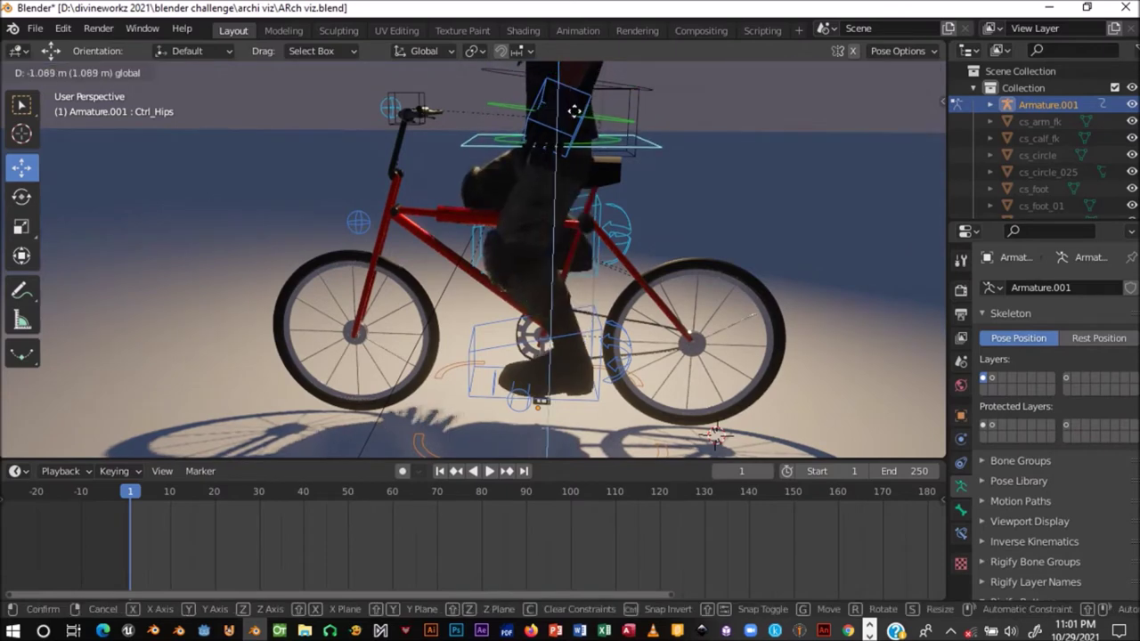
{"action": "left_click", "coordinate": [576, 114]}
{"action": "mouse_move", "coordinate": [576, 114]}
{"action": "middle_mouse_down"}
{"action": "mouse_move", "coordinate": [742, 250]}
{"action": "mouse_move", "coordinate": [669, 196]}
{"action": "middle_mouse_up"}
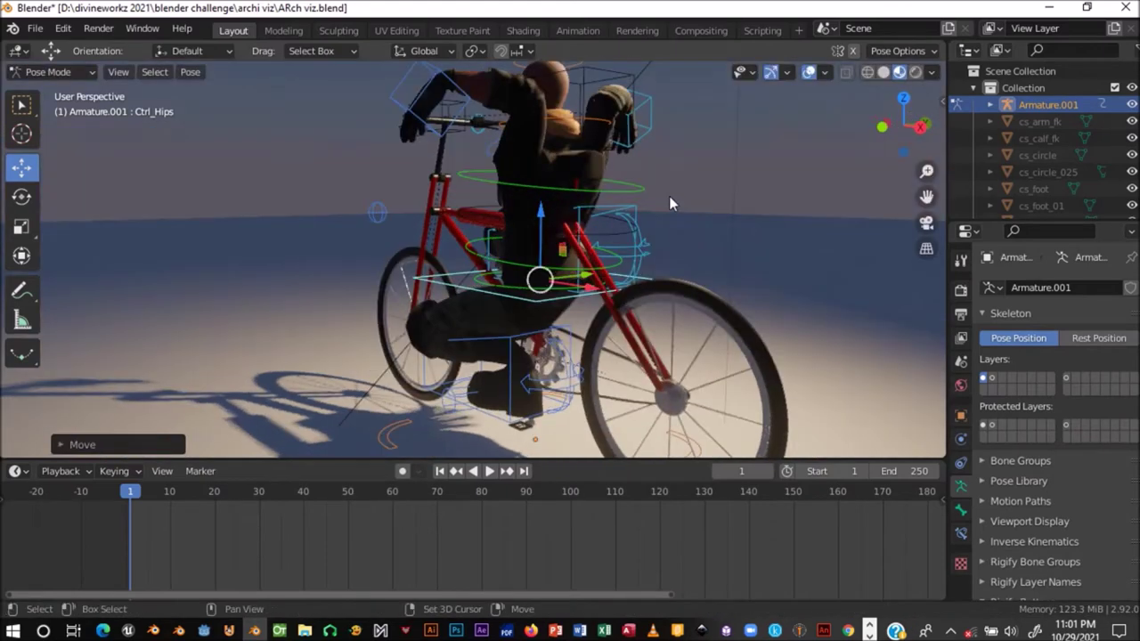
{"action": "mouse_move", "coordinate": [587, 174]}
{"action": "middle_mouse_down"}
{"action": "mouse_move", "coordinate": [611, 190]}
{"action": "mouse_move", "coordinate": [563, 205]}
{"action": "middle_mouse_up"}
{"action": "left_click_drag", "start_coordinate": [539, 133], "coordinate": [541, 170]}
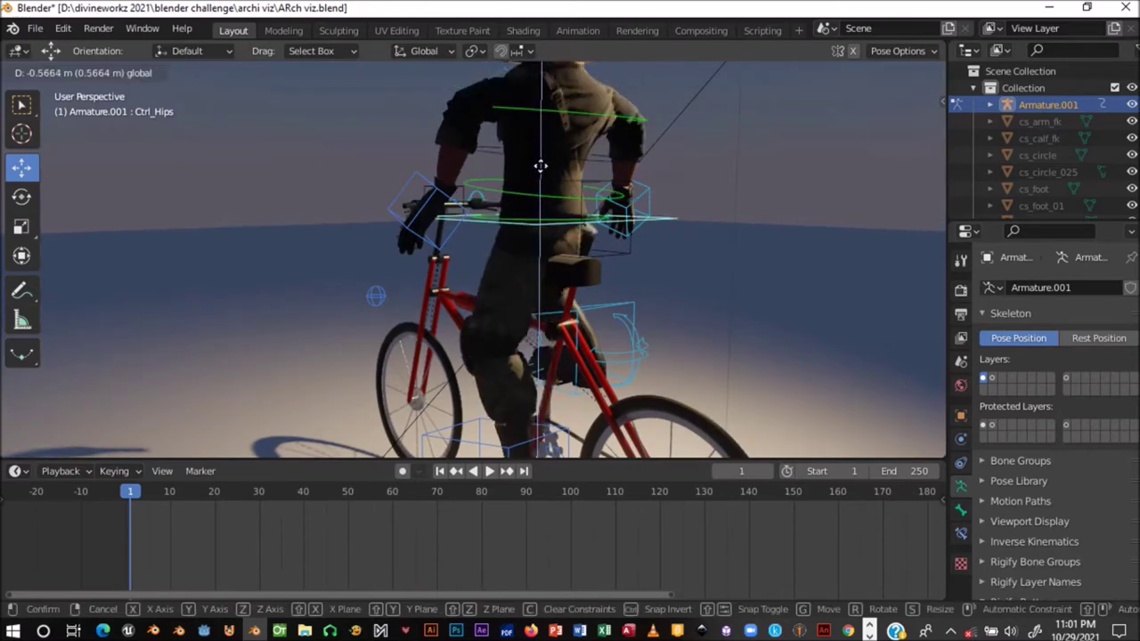
{"action": "left_click", "coordinate": [541, 170]}
{"action": "mouse_move", "coordinate": [541, 170]}
{"action": "middle_mouse_down"}
{"action": "mouse_move", "coordinate": [629, 190]}
{"action": "mouse_move", "coordinate": [665, 286]}
{"action": "mouse_move", "coordinate": [580, 147]}
{"action": "middle_mouse_up"}
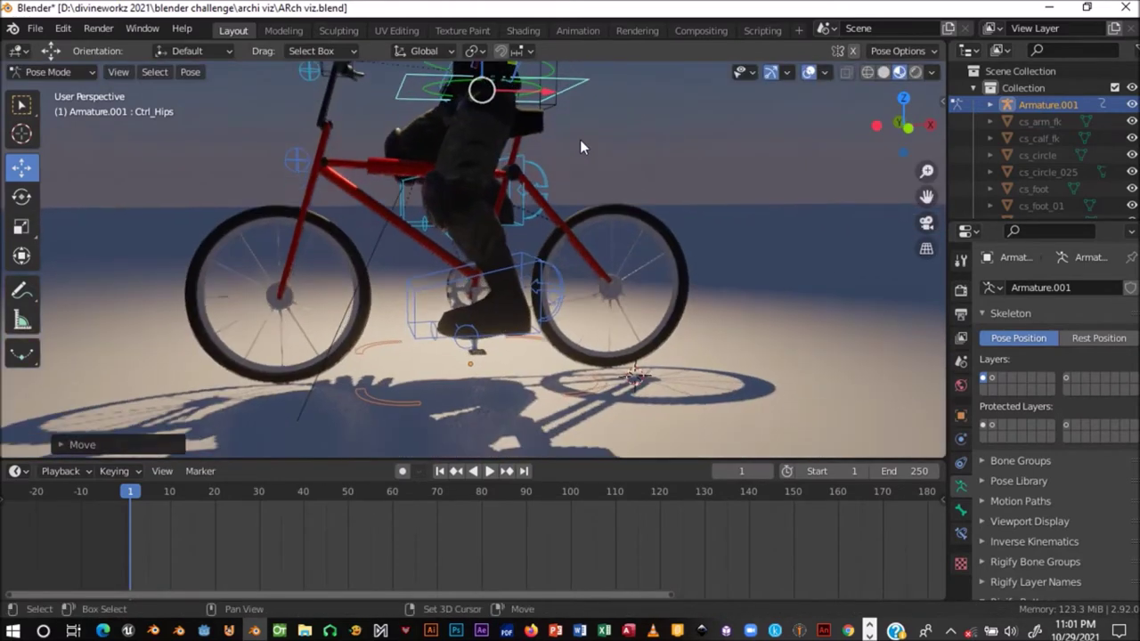
- Lower the left foot IK control along Z toward the pedal, shifting it along X
{"action": "left_click", "coordinate": [480, 286]}
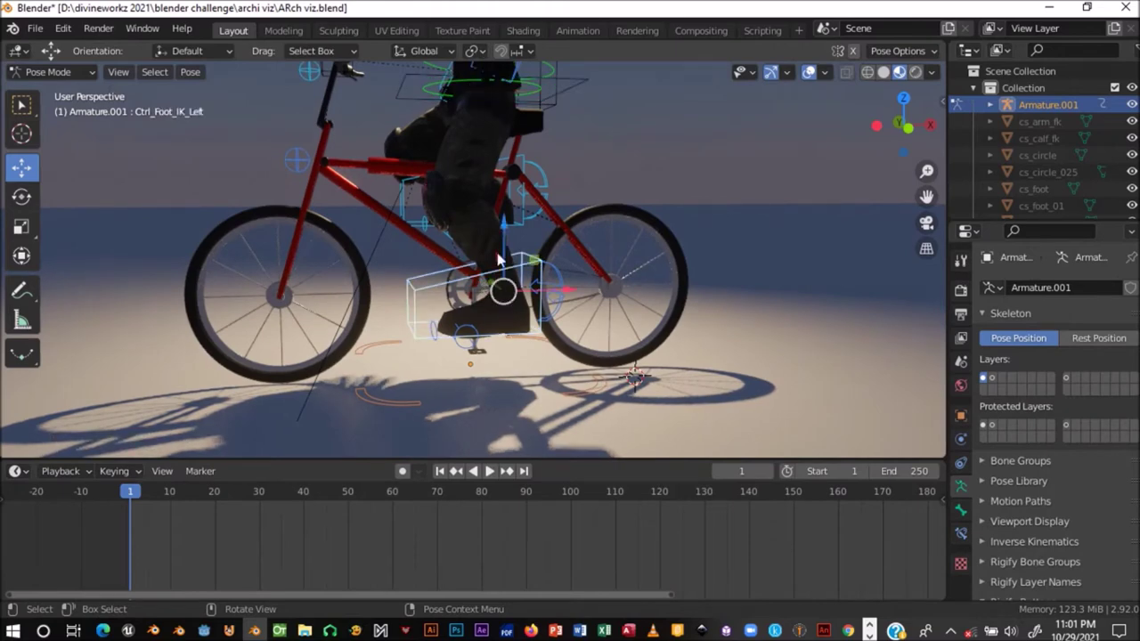
{"action": "left_click_drag", "start_coordinate": [505, 241], "coordinate": [499, 263]}
{"action": "middle_click_drag", "start_coordinate": [498, 263], "coordinate": [481, 303]}
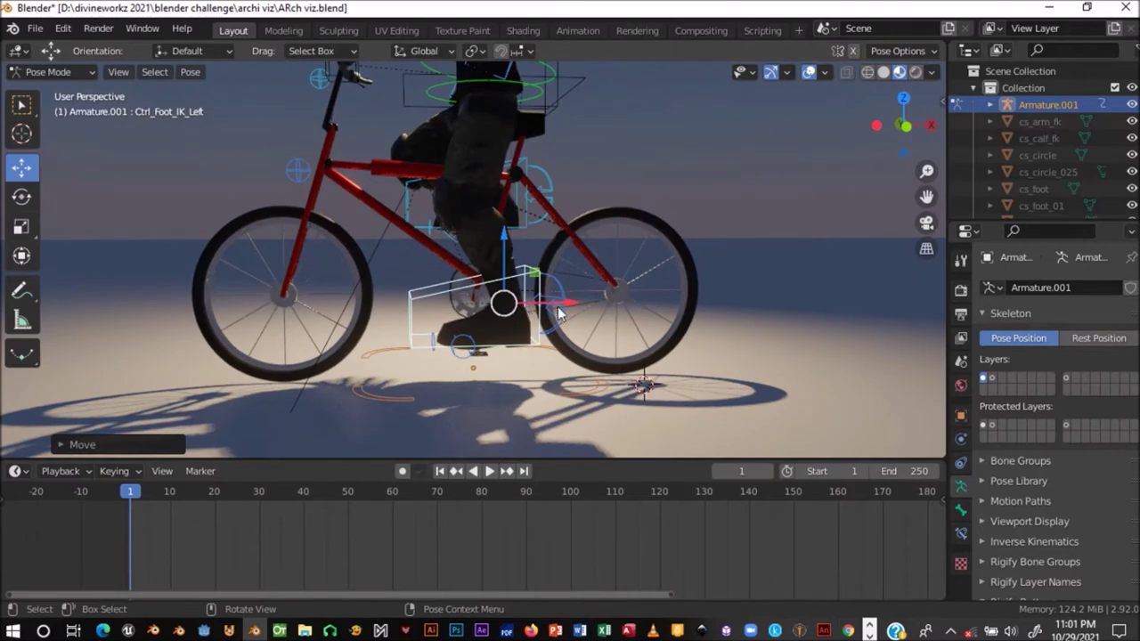
{"action": "left_click_drag", "start_coordinate": [558, 312], "coordinate": [547, 318]}
{"action": "scroll", "coordinate": [539, 308], "scroll_direction": "up", "scroll_amount": 6}
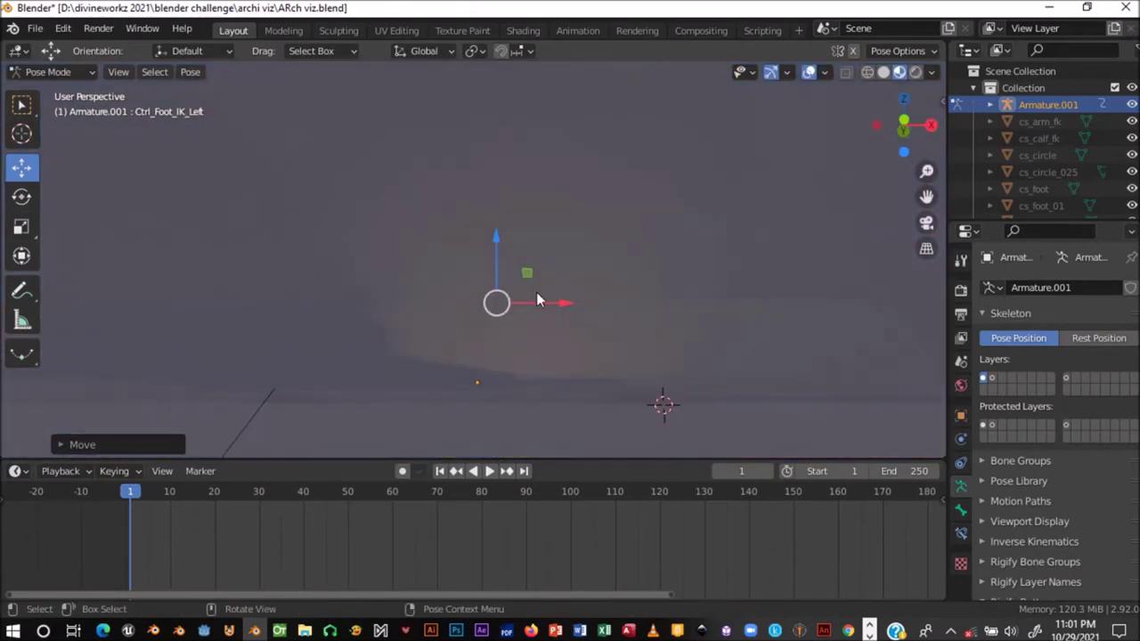
{"action": "scroll", "coordinate": [536, 298], "scroll_direction": "down", "scroll_amount": 5}
{"action": "left_click_drag", "start_coordinate": [536, 231], "coordinate": [538, 254]}
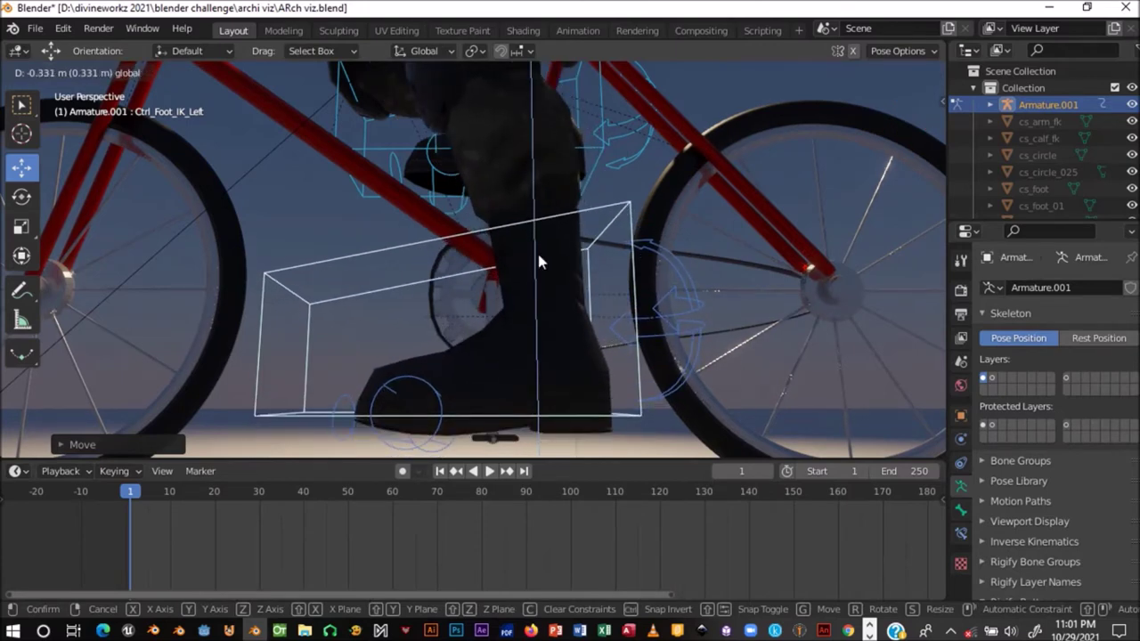
{"action": "left_click", "coordinate": [537, 250]}
{"action": "scroll", "coordinate": [526, 285], "scroll_direction": "down", "scroll_amount": 4}
{"action": "middle_click_drag", "start_coordinate": [505, 318], "coordinate": [552, 221]}
{"action": "mouse_move", "coordinate": [566, 350]}
{"action": "middle_mouse_down"}
{"action": "mouse_move", "coordinate": [150, 341]}
{"action": "mouse_move", "coordinate": [202, 355]}
{"action": "mouse_move", "coordinate": [301, 317]}
{"action": "middle_mouse_up"}
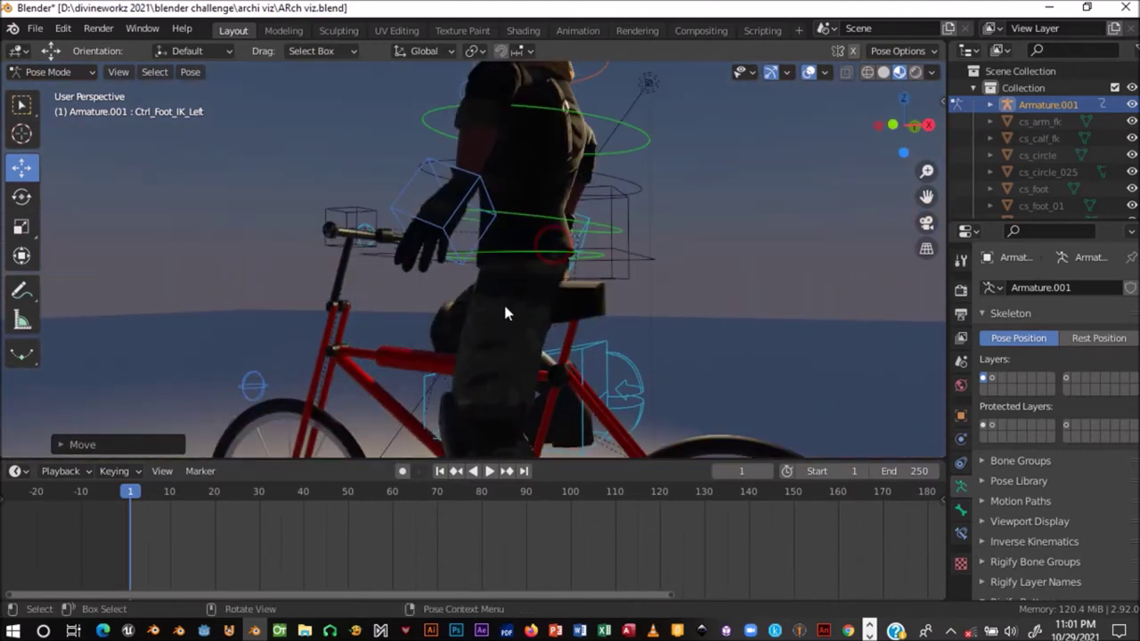
- Raise Ctrl_Hips slightly along Z, then undo the move
{"action": "left_click", "coordinate": [555, 247]}
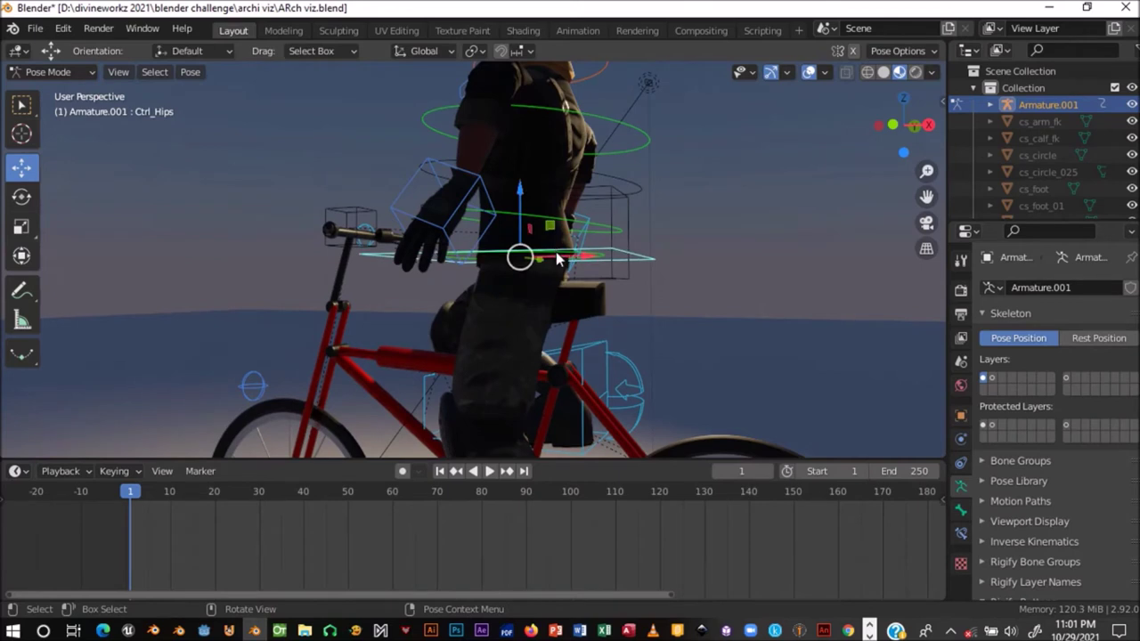
{"action": "mouse_move", "coordinate": [520, 193]}
{"action": "left_mouse_down"}
{"action": "mouse_move", "coordinate": [516, 181]}
{"action": "mouse_move", "coordinate": [601, 312]}
{"action": "left_mouse_up"}
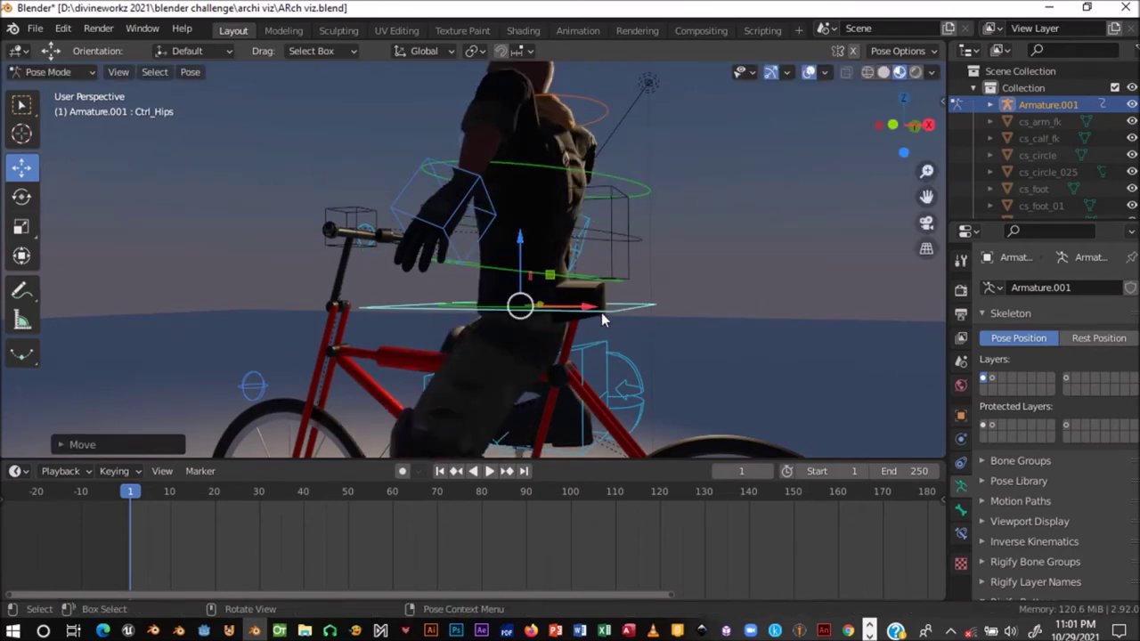
{"action": "key", "text": "ctrl+z"}
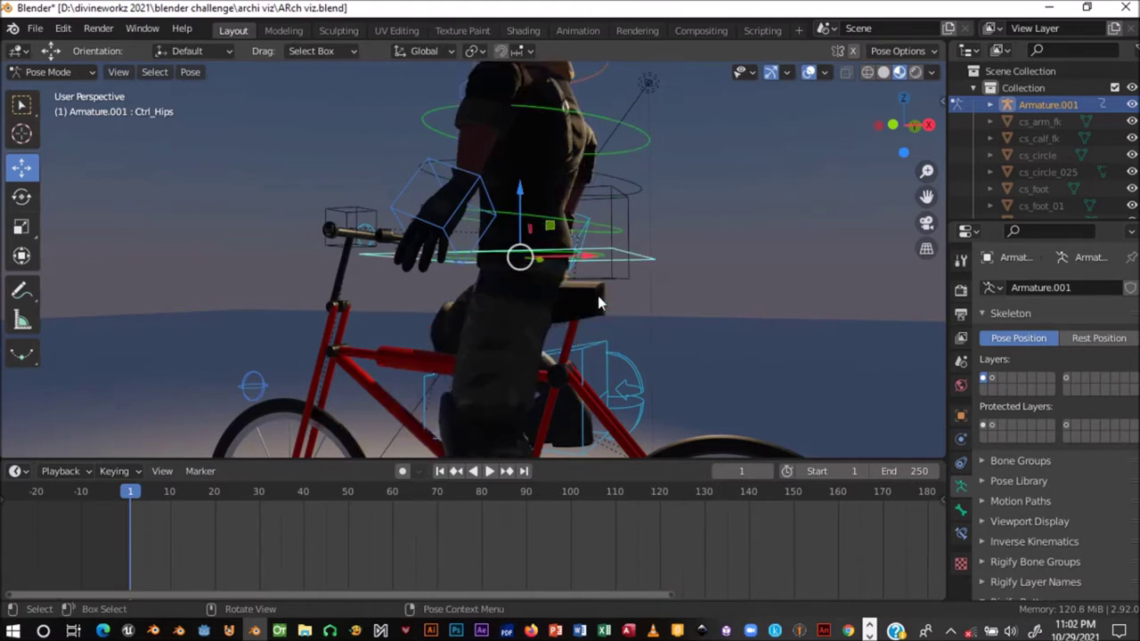
- Rotate Ctrl_Hips_Free about 16.5° to tilt the upper body toward the handlebars
{"action": "left_click", "coordinate": [594, 258]}
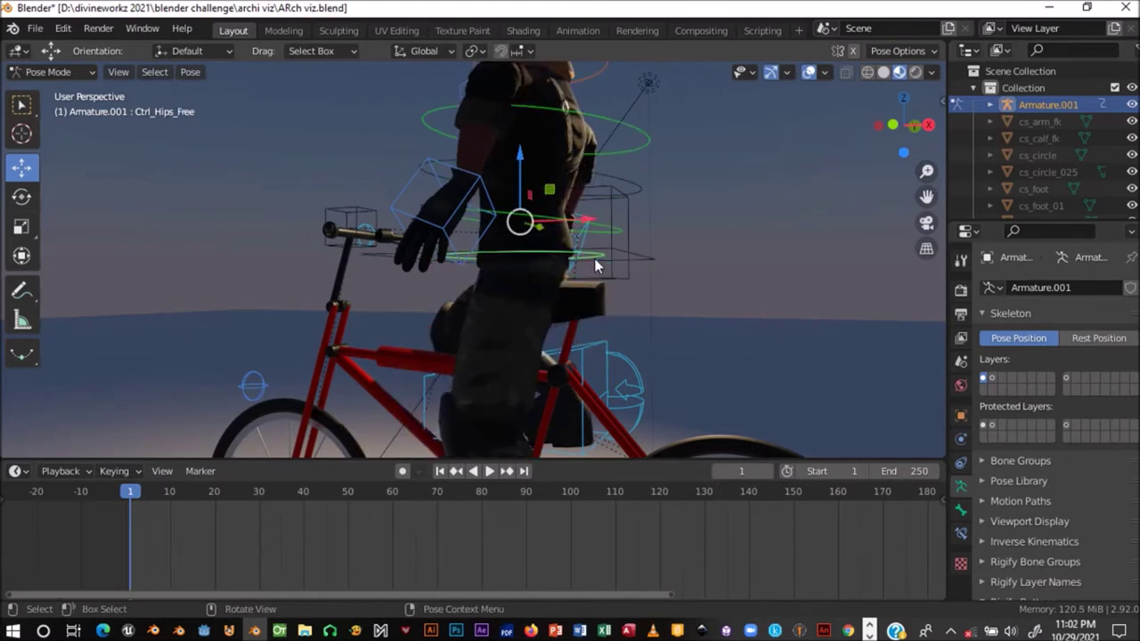
{"action": "key", "text": "r"}
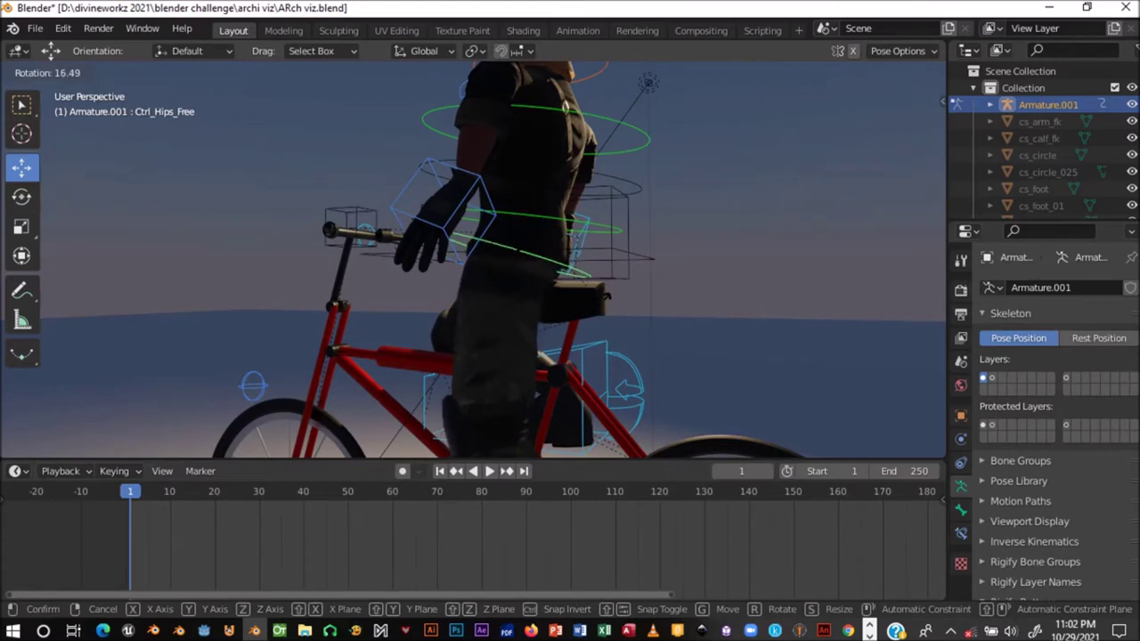
{"action": "left_click", "coordinate": [565, 347]}
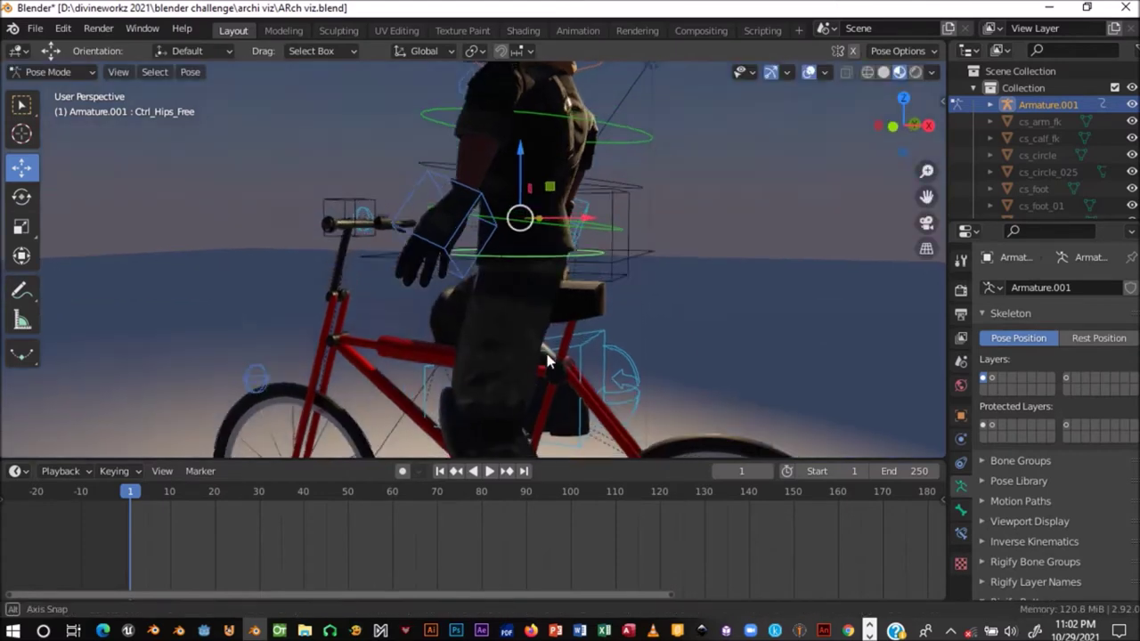
{"action": "middle_click_drag", "start_coordinate": [534, 338], "coordinate": [564, 347]}
- Move the right hand IK control along X onto its handlebar grip
{"action": "left_click", "coordinate": [520, 259]}
{"action": "mouse_move", "coordinate": [519, 259]}
{"action": "middle_mouse_down"}
{"action": "mouse_move", "coordinate": [623, 306]}
{"action": "mouse_move", "coordinate": [704, 315]}
{"action": "mouse_move", "coordinate": [357, 221]}
{"action": "middle_mouse_up"}
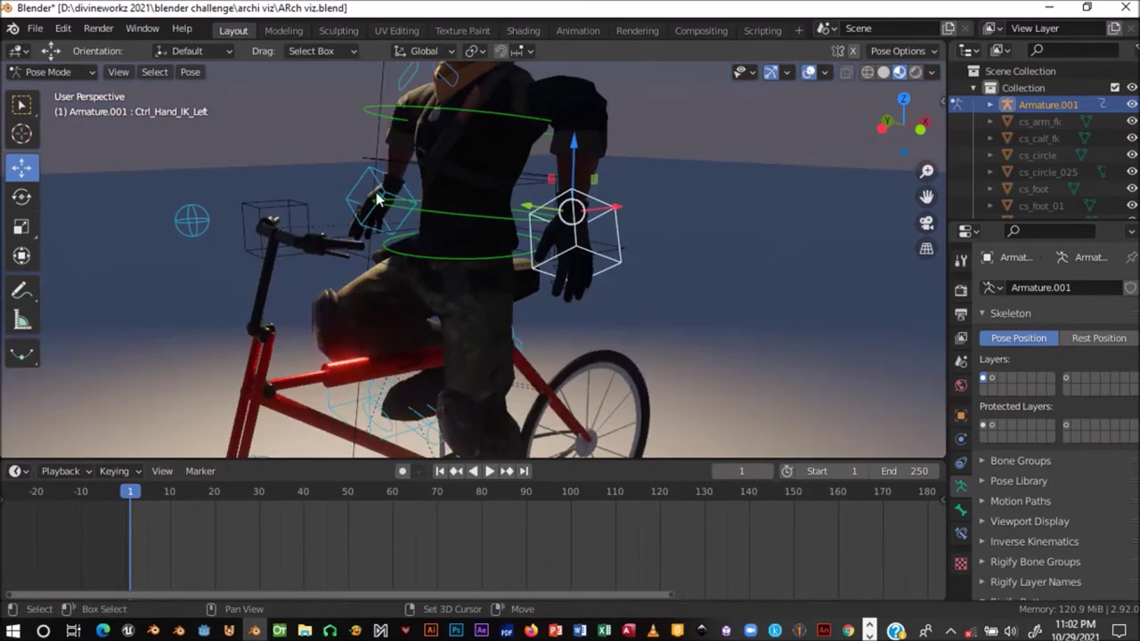
{"action": "left_click", "coordinate": [411, 234]}
{"action": "middle_click_drag", "start_coordinate": [411, 234], "coordinate": [528, 212]}
{"action": "key", "text": "g"}
{"action": "key", "text": "x"}
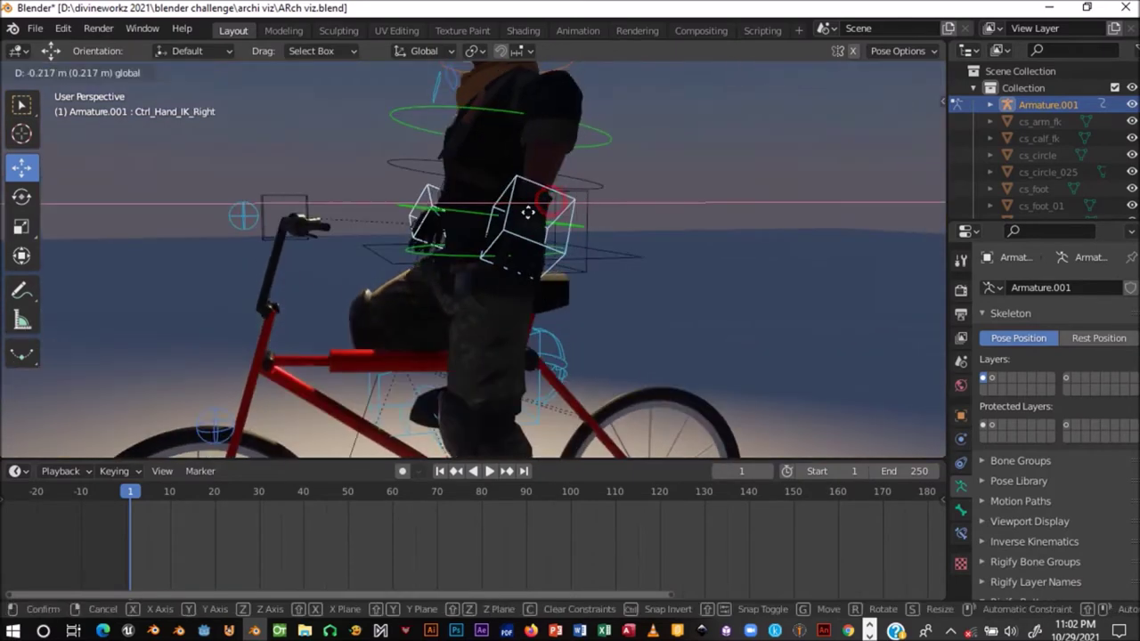
{"action": "left_click", "coordinate": [394, 219]}
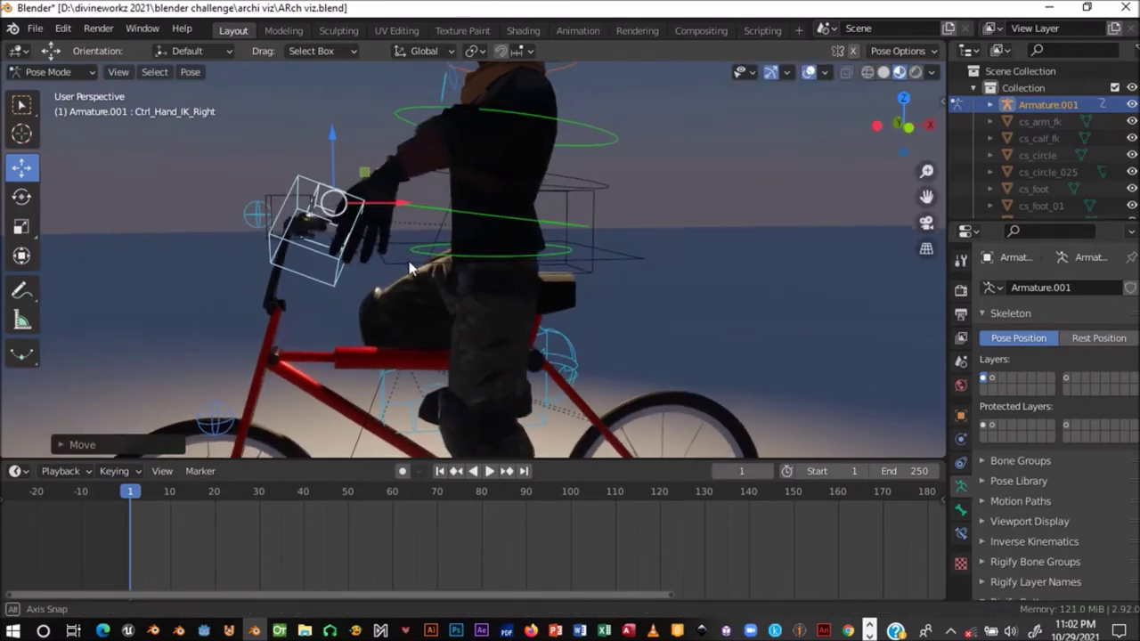
- Move the left hand IK control onto the left handlebar grip
{"action": "mouse_move", "coordinate": [395, 219]}
{"action": "middle_mouse_down"}
{"action": "mouse_move", "coordinate": [568, 309]}
{"action": "mouse_move", "coordinate": [608, 256]}
{"action": "middle_mouse_up"}
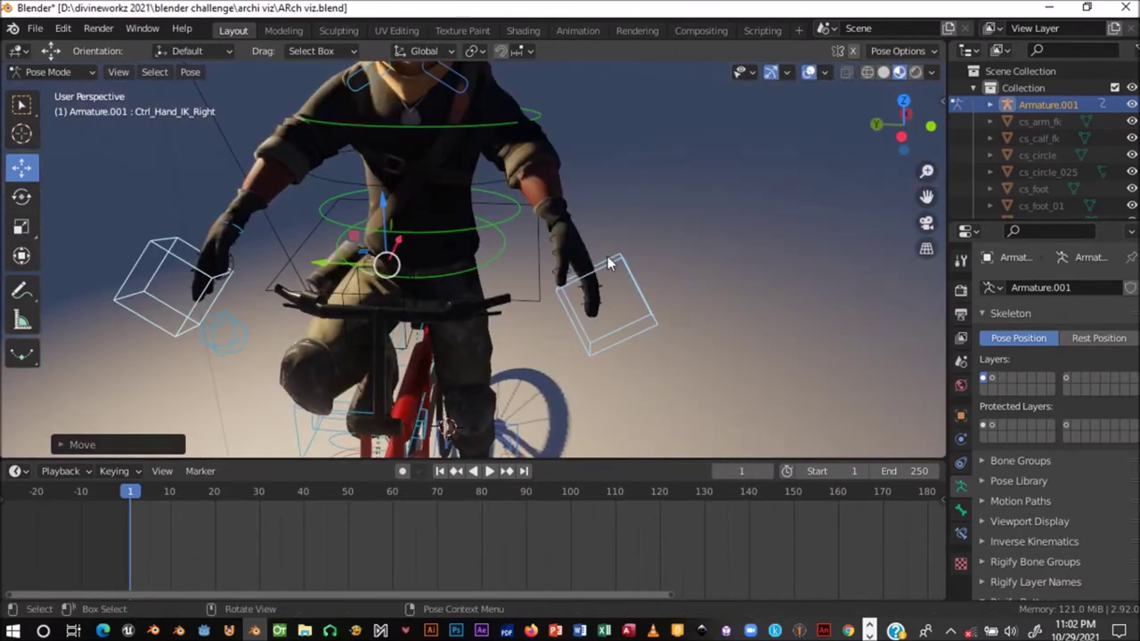
{"action": "left_click", "coordinate": [639, 312]}
{"action": "key", "text": "g"}
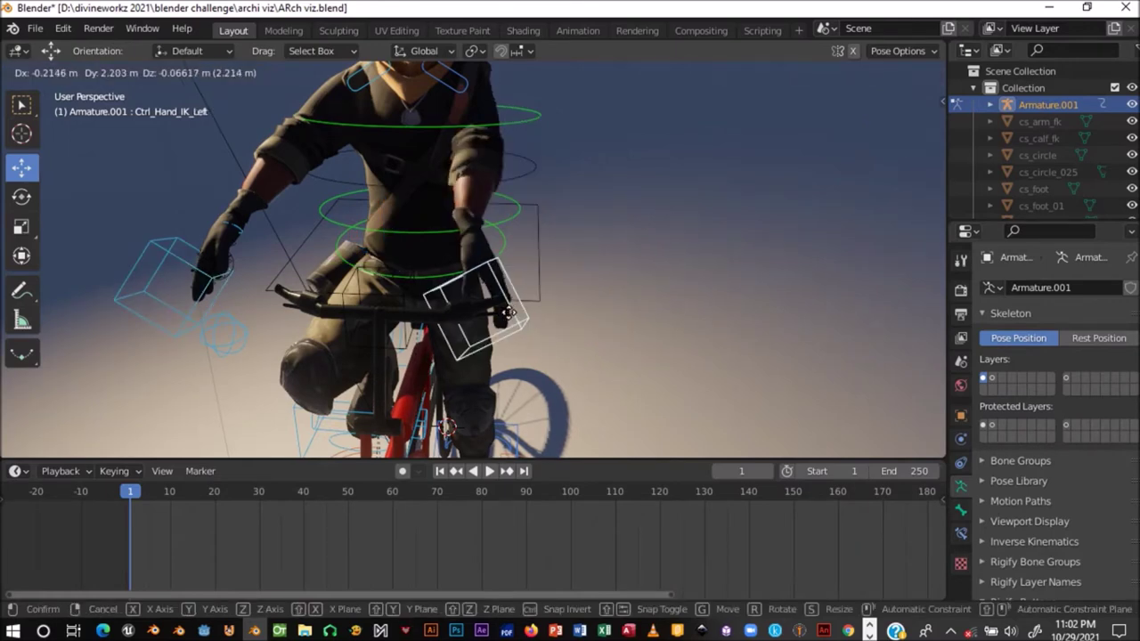
{"action": "left_click", "coordinate": [549, 314]}
{"action": "middle_click_drag", "start_coordinate": [548, 315], "coordinate": [686, 279]}
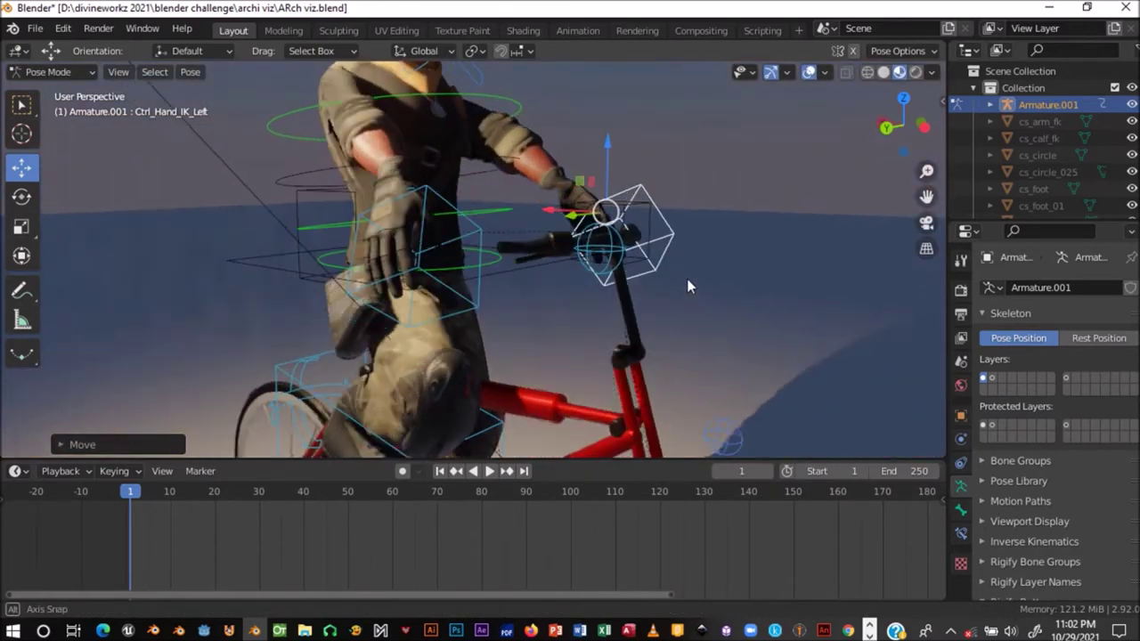
{"action": "mouse_move", "coordinate": [475, 293]}
{"action": "middle_mouse_down"}
{"action": "mouse_move", "coordinate": [594, 284]}
{"action": "mouse_move", "coordinate": [470, 330]}
{"action": "middle_mouse_up"}
- Reposition the right hand IK control again so it rests on the handlebar
{"action": "key", "text": "ctrl+shift+m"}
{"action": "key", "text": "g"}
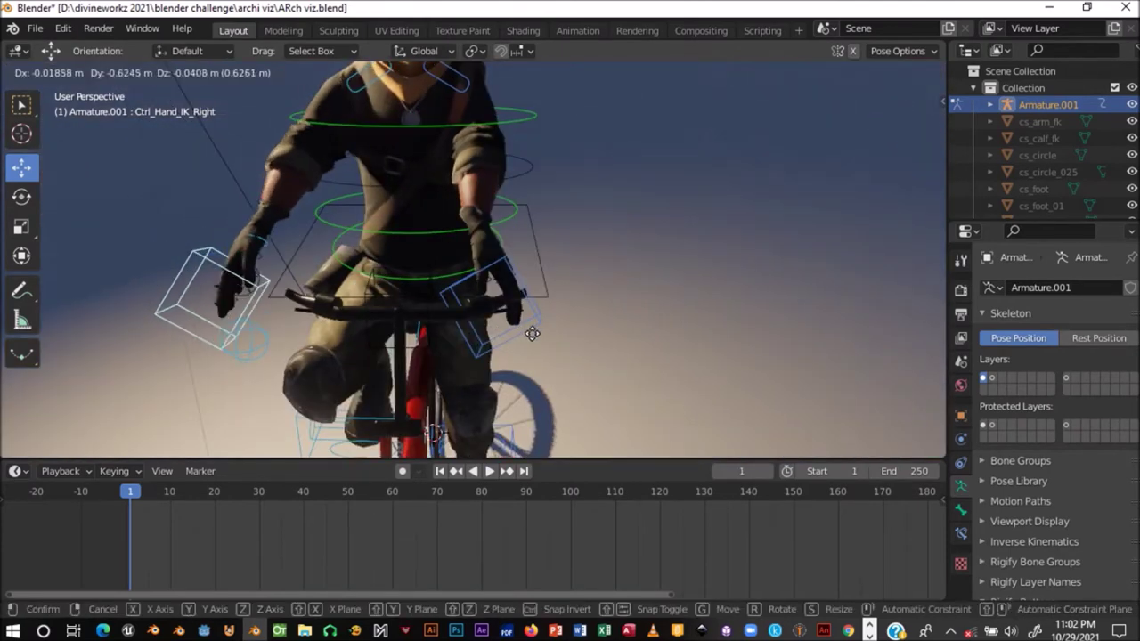
{"action": "left_click", "coordinate": [600, 341]}
{"action": "mouse_move", "coordinate": [600, 341]}
{"action": "middle_mouse_down"}
{"action": "mouse_move", "coordinate": [452, 327]}
{"action": "mouse_move", "coordinate": [656, 305]}
{"action": "mouse_move", "coordinate": [583, 293]}
{"action": "mouse_move", "coordinate": [551, 301]}
{"action": "mouse_move", "coordinate": [556, 312]}
{"action": "mouse_move", "coordinate": [570, 287]}
{"action": "mouse_move", "coordinate": [572, 223]}
{"action": "middle_mouse_up"}
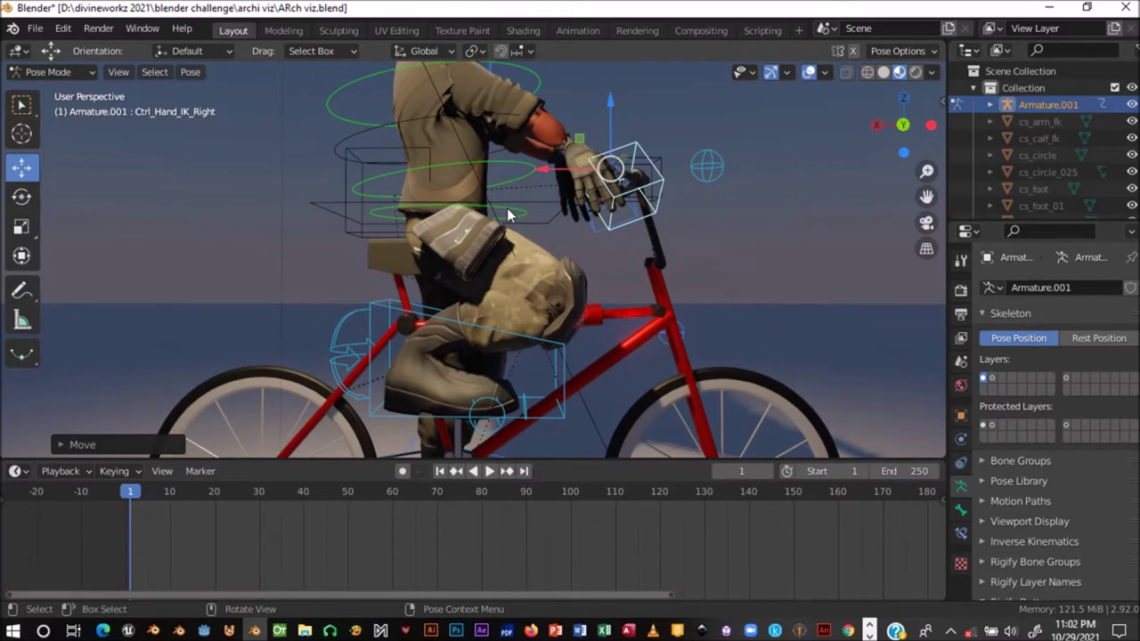
- Raise Ctrl_Hips slightly and shift it sideways along the X axis
{"action": "left_click", "coordinate": [508, 209]}
{"action": "left_click", "coordinate": [512, 212]}
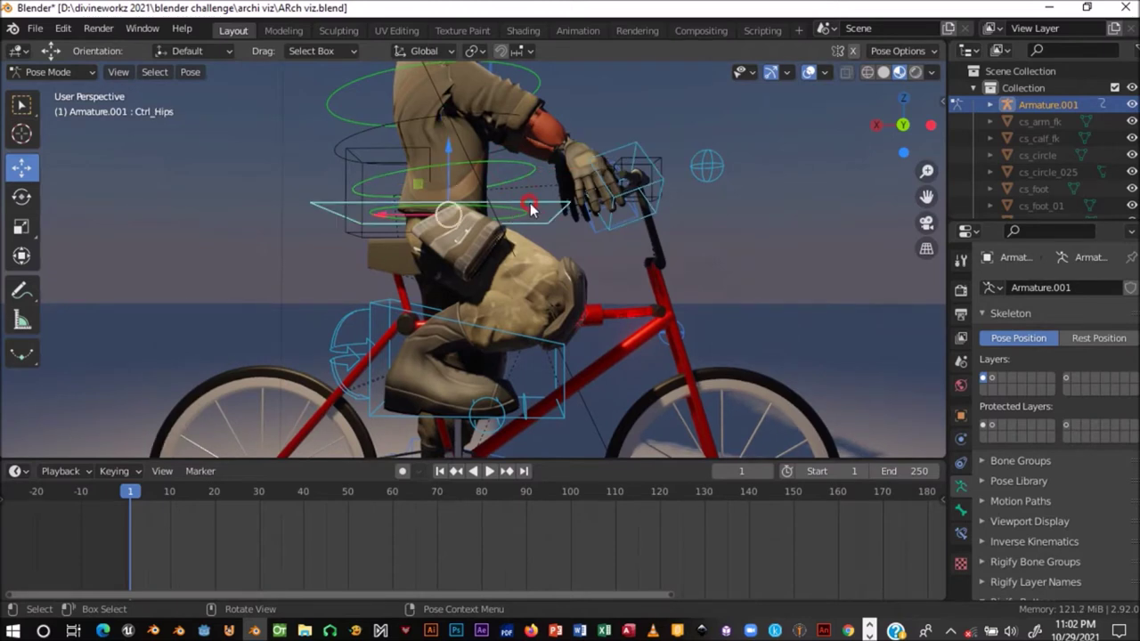
{"action": "left_click_drag", "start_coordinate": [439, 149], "coordinate": [439, 142]}
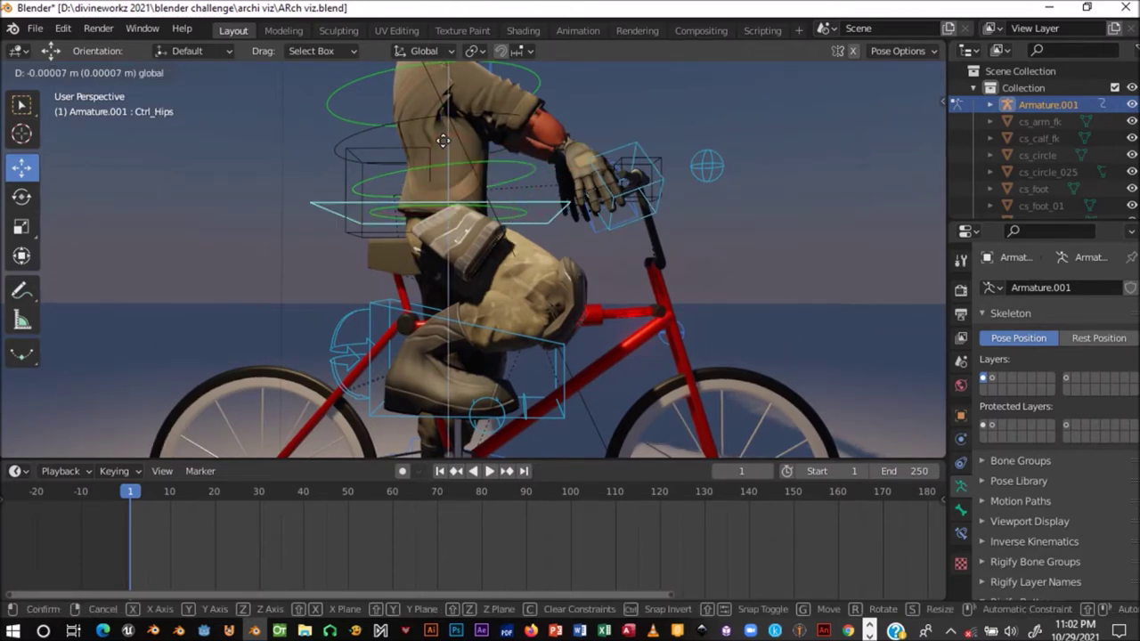
{"action": "left_click", "coordinate": [510, 215]}
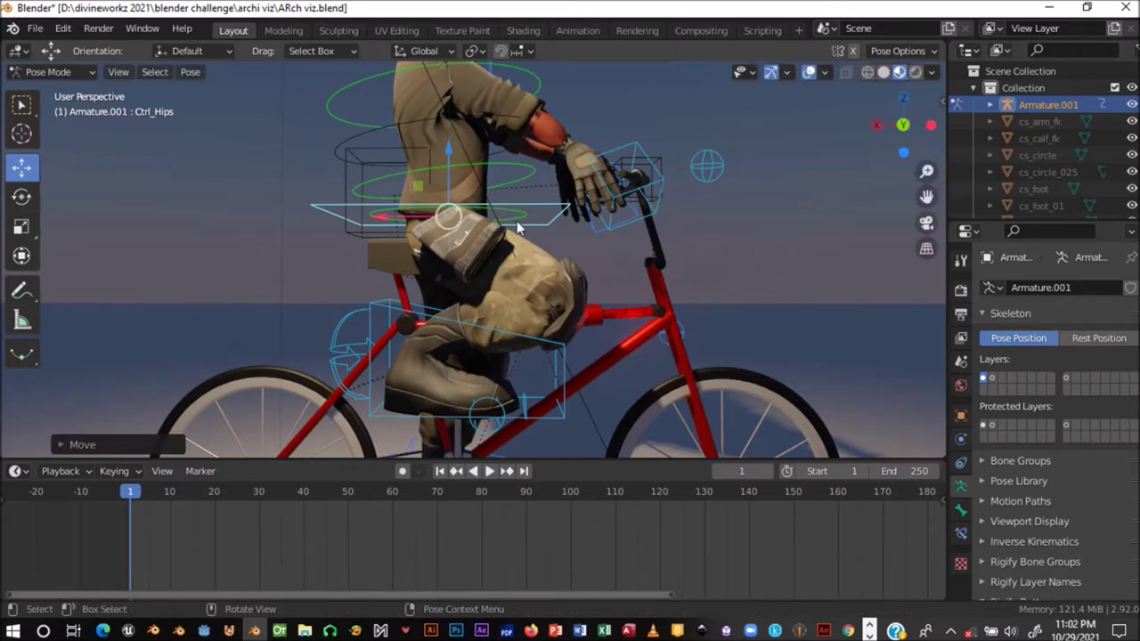
{"action": "middle_click_drag", "start_coordinate": [516, 221], "coordinate": [422, 212]}
{"action": "left_click_drag", "start_coordinate": [374, 225], "coordinate": [339, 231]}
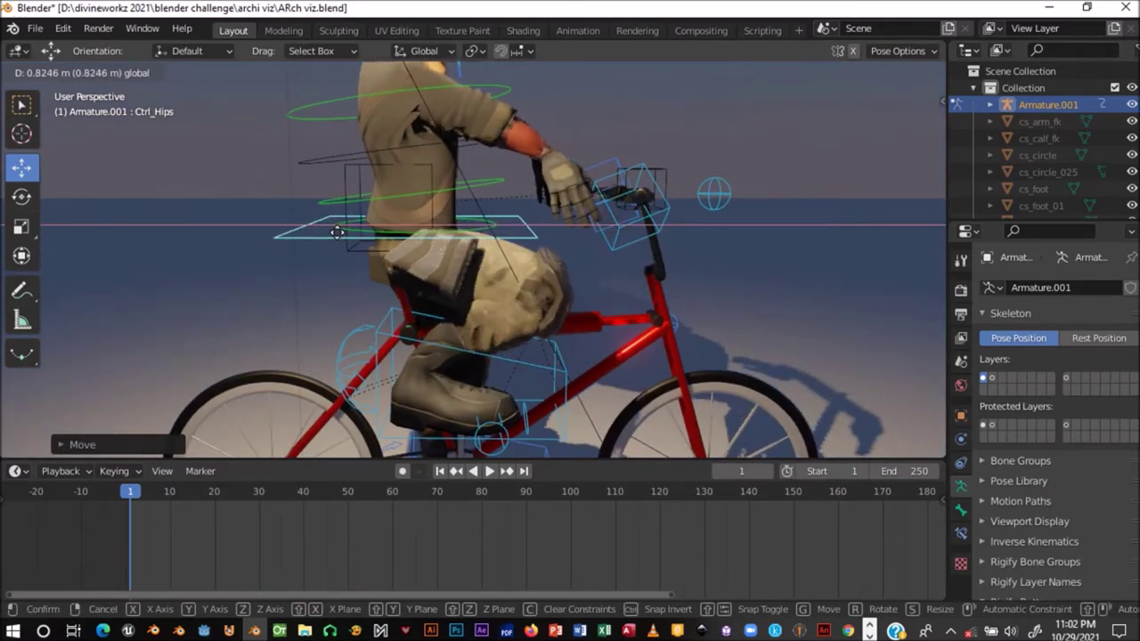
{"action": "left_click_drag", "start_coordinate": [339, 232], "coordinate": [339, 232]}
{"action": "mouse_move", "coordinate": [339, 233]}
{"action": "middle_mouse_down"}
{"action": "mouse_move", "coordinate": [547, 250]}
{"action": "mouse_move", "coordinate": [530, 174]}
{"action": "middle_mouse_up"}
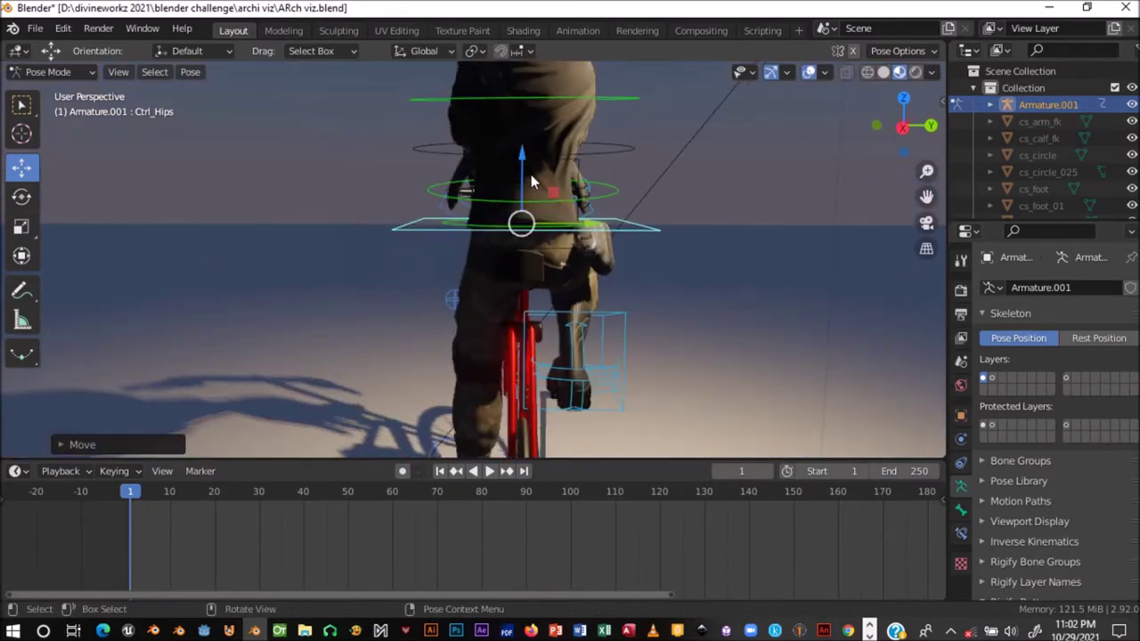
- Fine-tune the hips height so the rider sits over the saddle
{"action": "left_click_drag", "start_coordinate": [530, 175], "coordinate": [529, 152]}
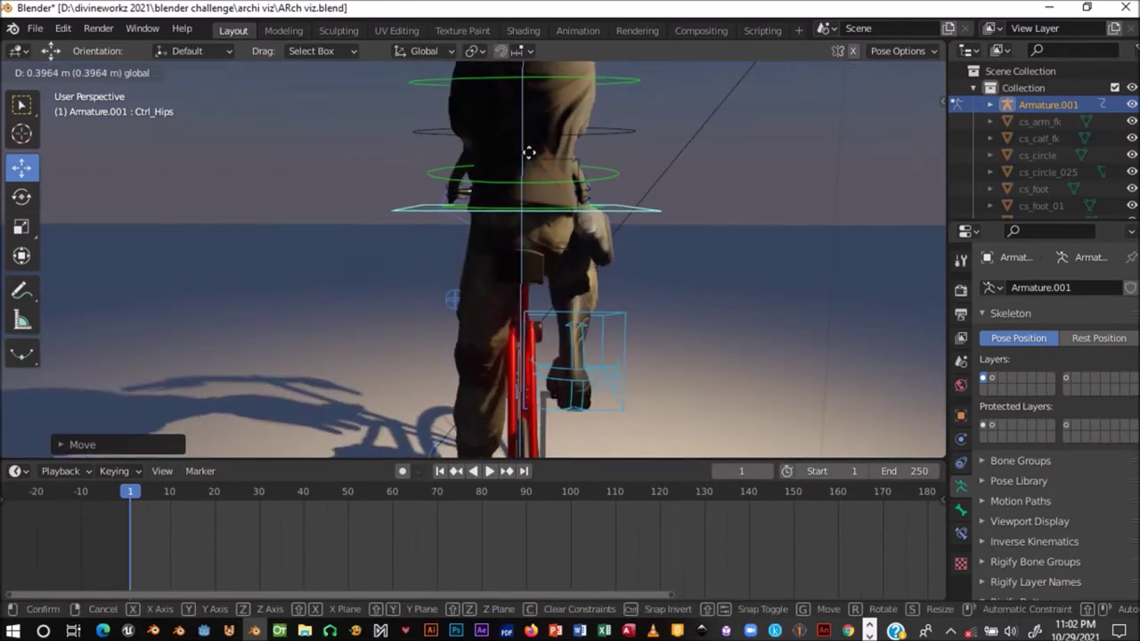
{"action": "left_click_drag", "start_coordinate": [529, 151], "coordinate": [584, 236]}
{"action": "left_click_drag", "start_coordinate": [609, 293], "coordinate": [609, 293]}
{"action": "mouse_move", "coordinate": [609, 293]}
{"action": "middle_mouse_down"}
{"action": "mouse_move", "coordinate": [340, 266]}
{"action": "mouse_move", "coordinate": [528, 303]}
{"action": "mouse_move", "coordinate": [453, 203]}
{"action": "middle_mouse_up"}
{"action": "scroll", "coordinate": [528, 303], "scroll_direction": "down", "scroll_amount": 3}
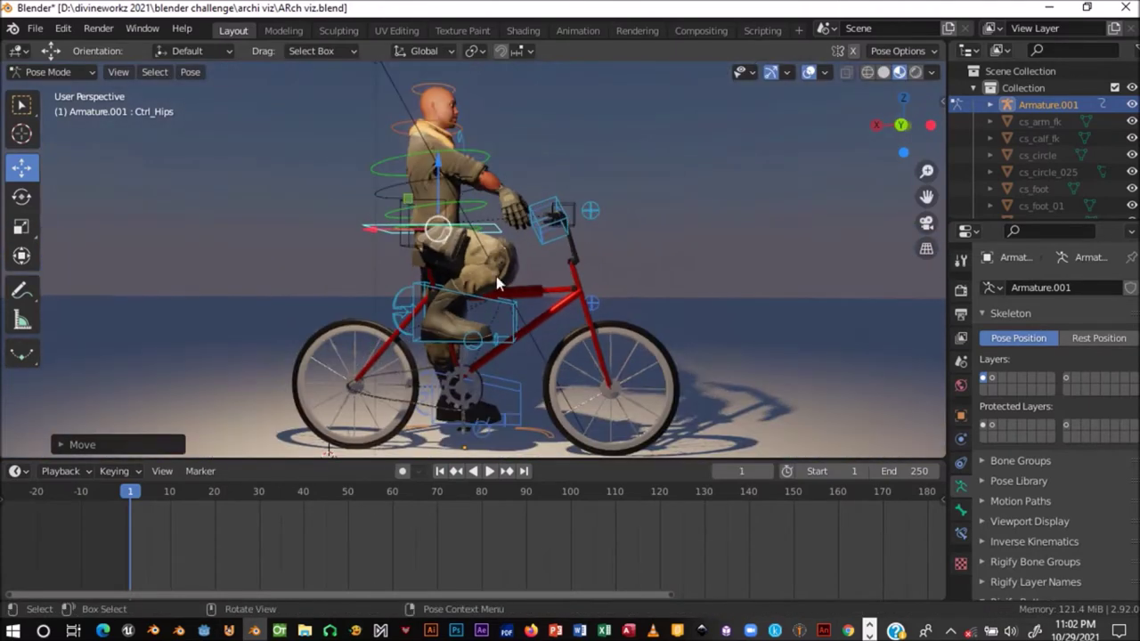
- Rotate Ctrl_Spine, Ctrl_Spine2 and Ctrl_Neck forward so torso and head bend toward the handlebars
{"action": "left_click", "coordinate": [476, 209]}
{"action": "key", "text": "r"}
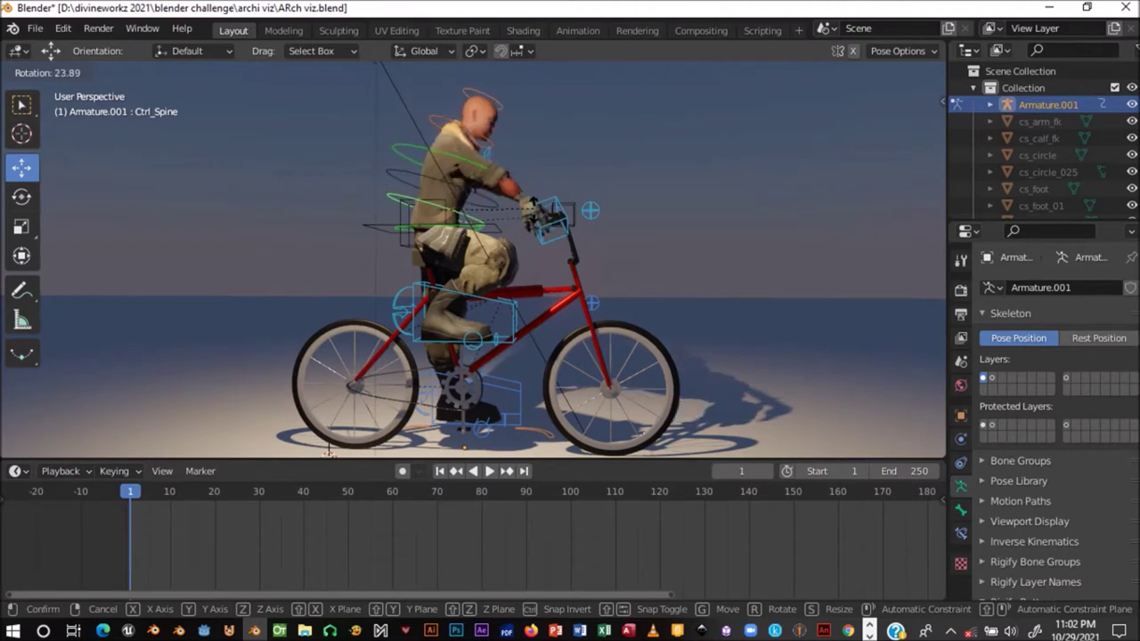
{"action": "left_click", "coordinate": [534, 214]}
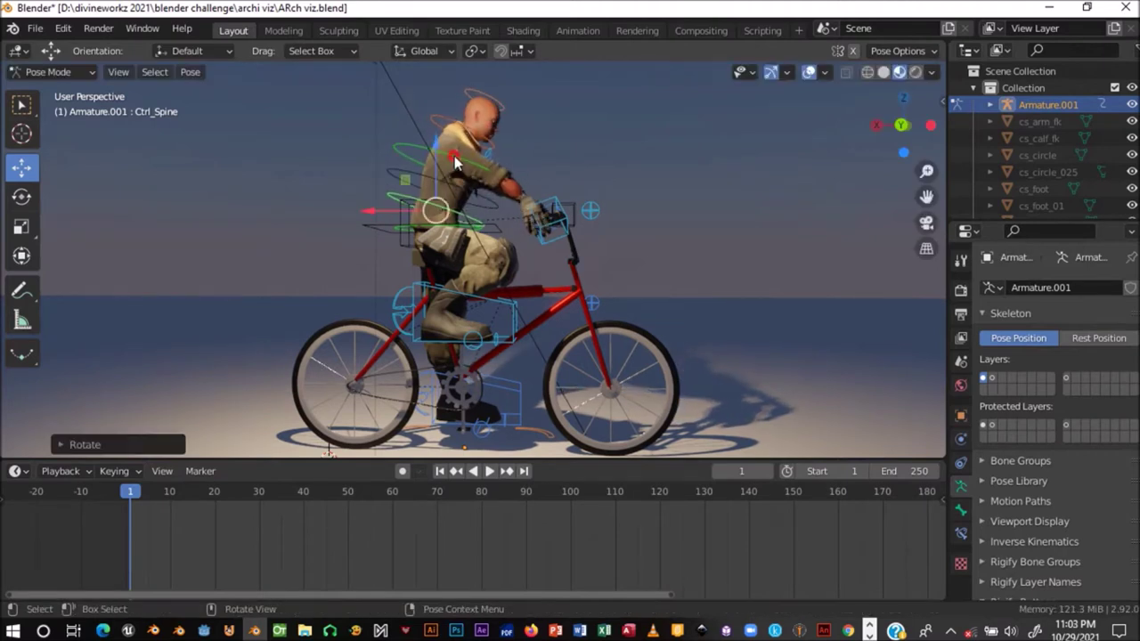
{"action": "left_click", "coordinate": [502, 135]}
{"action": "key", "text": "r"}
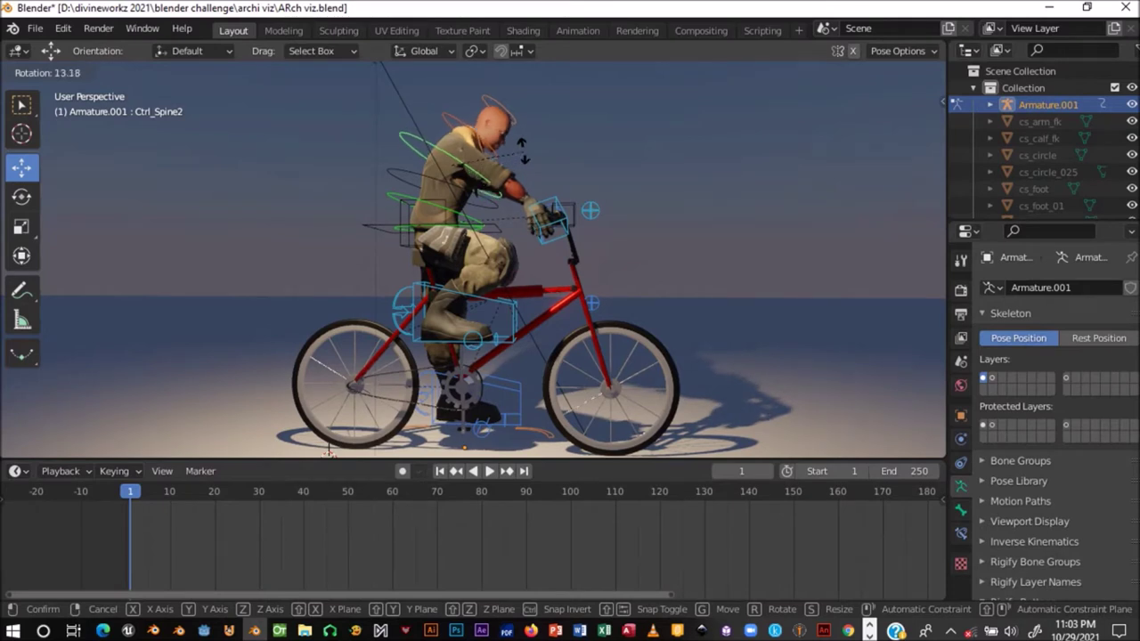
{"action": "left_click", "coordinate": [523, 154]}
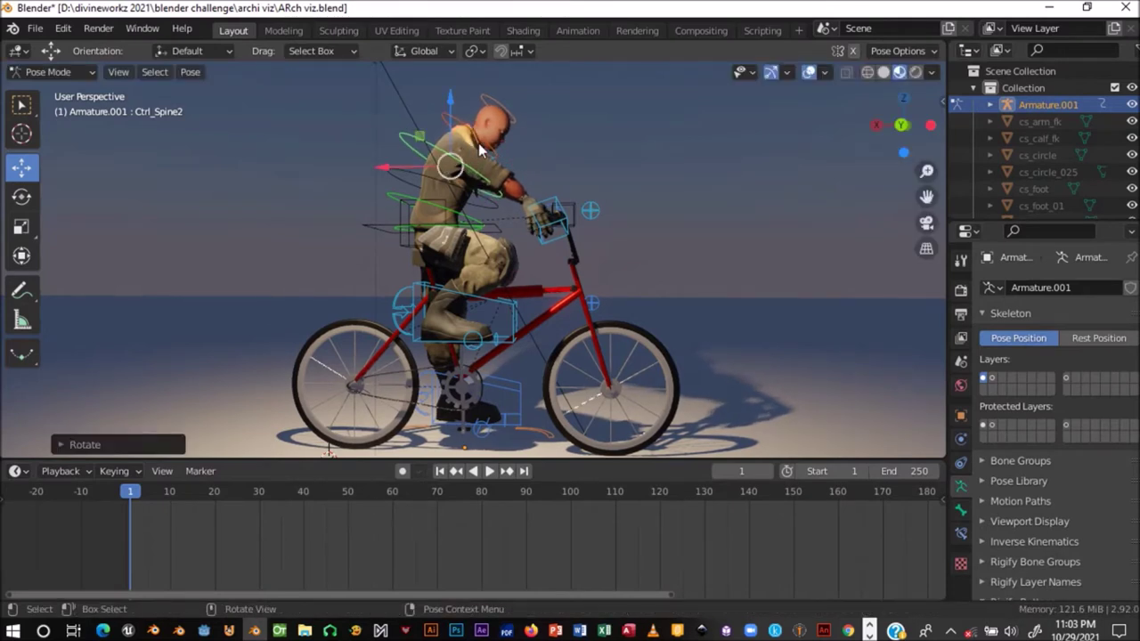
{"action": "left_click", "coordinate": [486, 153]}
{"action": "key", "text": "r"}
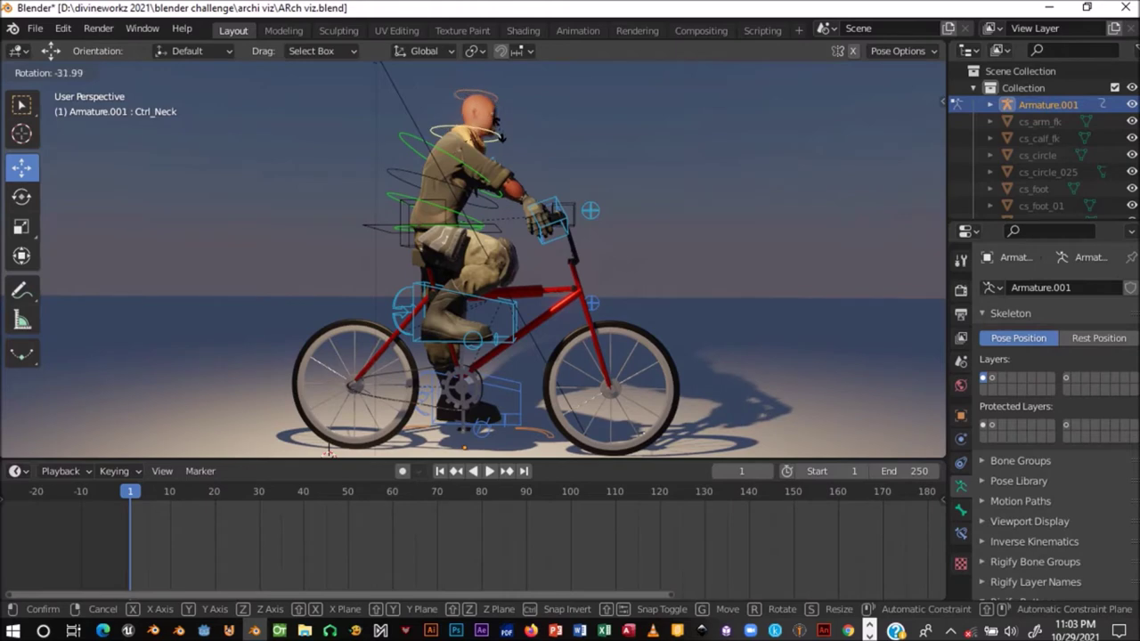
{"action": "left_click", "coordinate": [329, 452]}
- Check the pose from both sides and save ARch viz.blend
{"action": "mouse_move", "coordinate": [436, 276]}
{"action": "middle_mouse_down"}
{"action": "mouse_move", "coordinate": [353, 275]}
{"action": "mouse_move", "coordinate": [521, 275]}
{"action": "middle_mouse_up"}
{"action": "mouse_move", "coordinate": [467, 197]}
{"action": "middle_mouse_down"}
{"action": "mouse_move", "coordinate": [80, 235]}
{"action": "mouse_move", "coordinate": [400, 300]}
{"action": "mouse_move", "coordinate": [515, 295]}
{"action": "middle_mouse_up"}
{"action": "scroll", "coordinate": [514, 301], "scroll_direction": "up", "scroll_amount": 4}
{"action": "key", "text": "ctrl+s"}
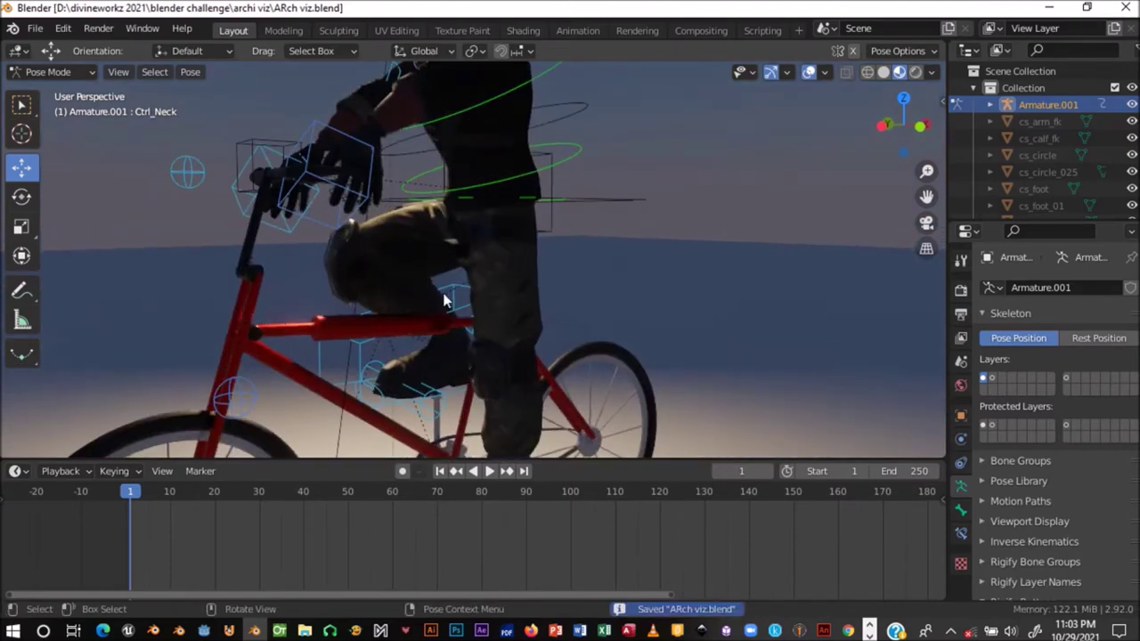
- Move the left hand IK control to a new position
{"action": "mouse_move", "coordinate": [480, 279]}
{"action": "middle_mouse_down"}
{"action": "mouse_move", "coordinate": [575, 314]}
{"action": "mouse_move", "coordinate": [487, 238]}
{"action": "middle_mouse_up"}
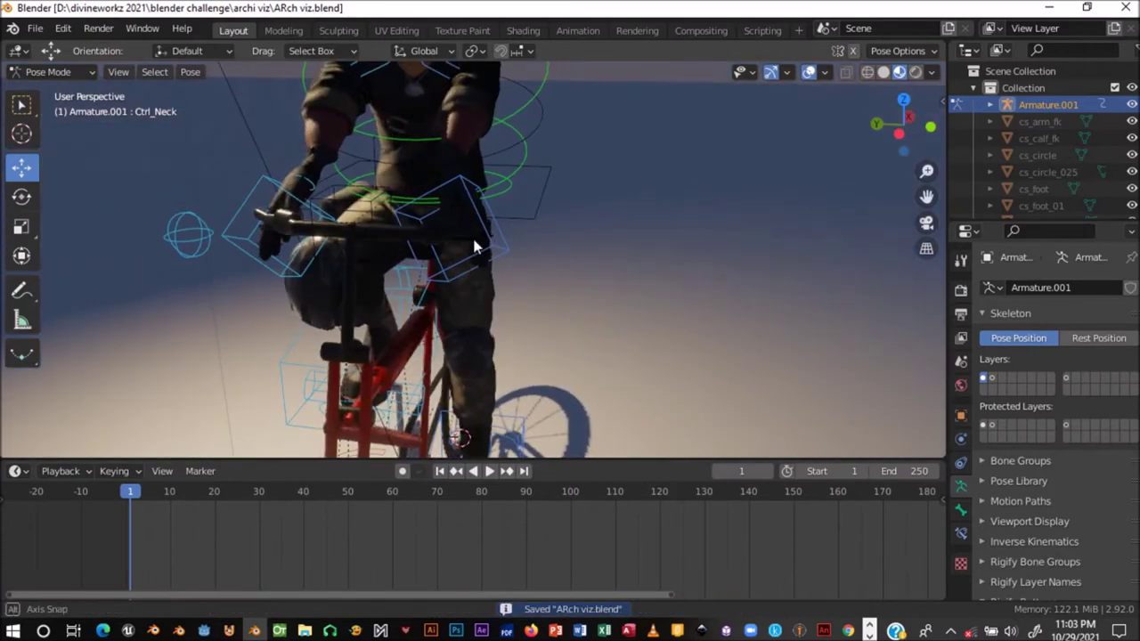
{"action": "scroll", "coordinate": [479, 239], "scroll_direction": "up", "scroll_amount": 4}
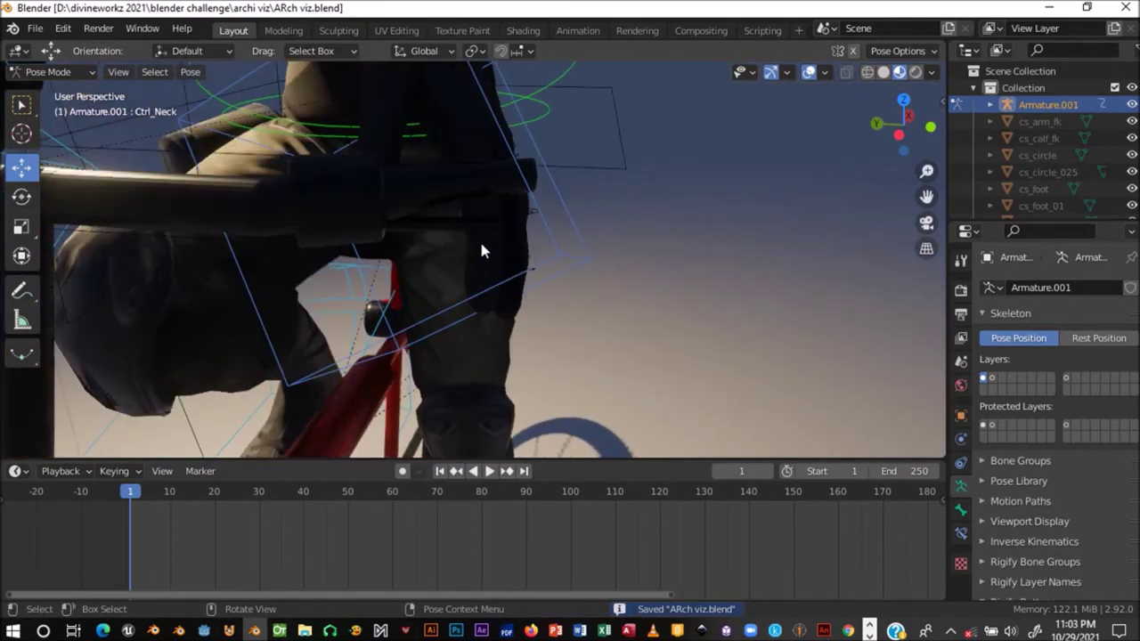
{"action": "left_click", "coordinate": [529, 242]}
{"action": "mouse_move", "coordinate": [526, 242]}
{"action": "middle_mouse_down"}
{"action": "mouse_move", "coordinate": [131, 252]}
{"action": "mouse_move", "coordinate": [222, 233]}
{"action": "mouse_move", "coordinate": [418, 336]}
{"action": "mouse_move", "coordinate": [447, 308]}
{"action": "mouse_move", "coordinate": [330, 270]}
{"action": "mouse_move", "coordinate": [341, 363]}
{"action": "mouse_move", "coordinate": [499, 305]}
{"action": "mouse_move", "coordinate": [356, 200]}
{"action": "middle_mouse_up"}
{"action": "left_click", "coordinate": [356, 209]}
{"action": "mouse_move", "coordinate": [355, 209]}
{"action": "middle_mouse_down"}
{"action": "mouse_move", "coordinate": [558, 237]}
{"action": "mouse_move", "coordinate": [522, 324]}
{"action": "middle_mouse_up"}
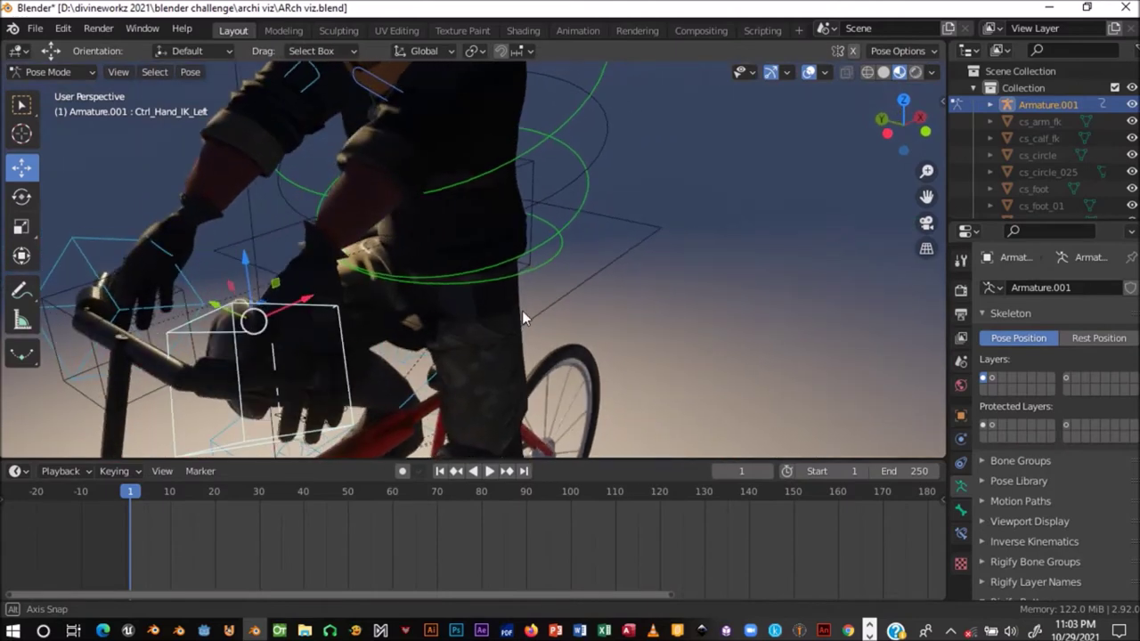
{"action": "key", "text": "g"}
{"action": "left_click", "coordinate": [395, 324]}
- Rotate the left hand IK control in three passes to adjust its angle
{"action": "middle_click_drag", "start_coordinate": [394, 324], "coordinate": [419, 338]}
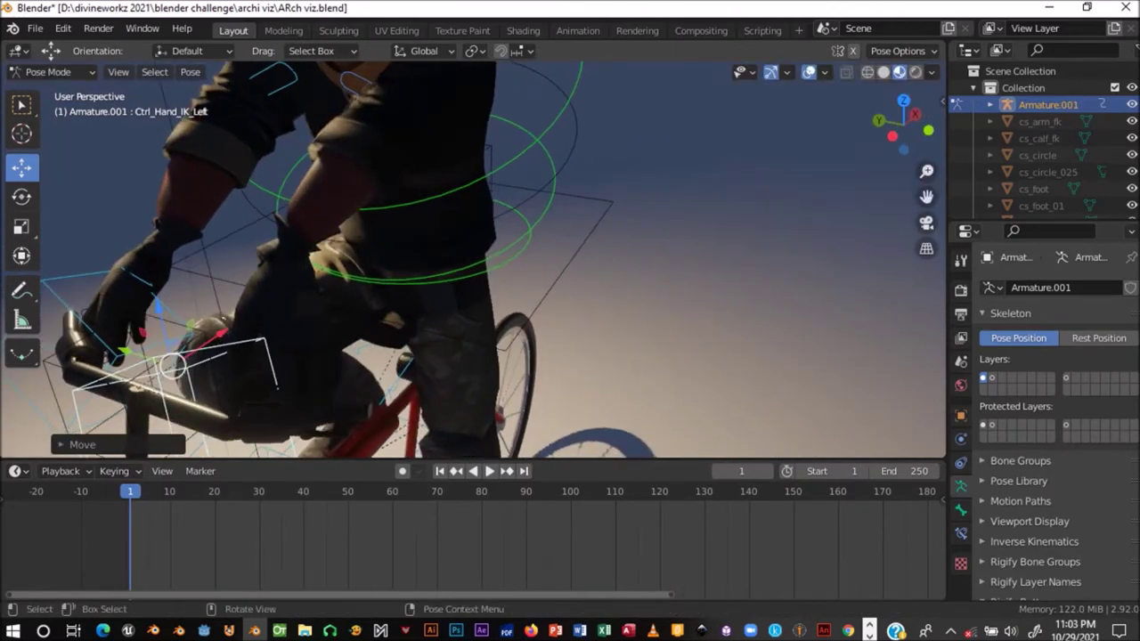
{"action": "key", "text": "r"}
{"action": "left_click", "coordinate": [357, 399]}
{"action": "mouse_move", "coordinate": [357, 398]}
{"action": "middle_mouse_down"}
{"action": "mouse_move", "coordinate": [457, 309]}
{"action": "mouse_move", "coordinate": [425, 338]}
{"action": "middle_mouse_up"}
{"action": "key", "text": "r"}
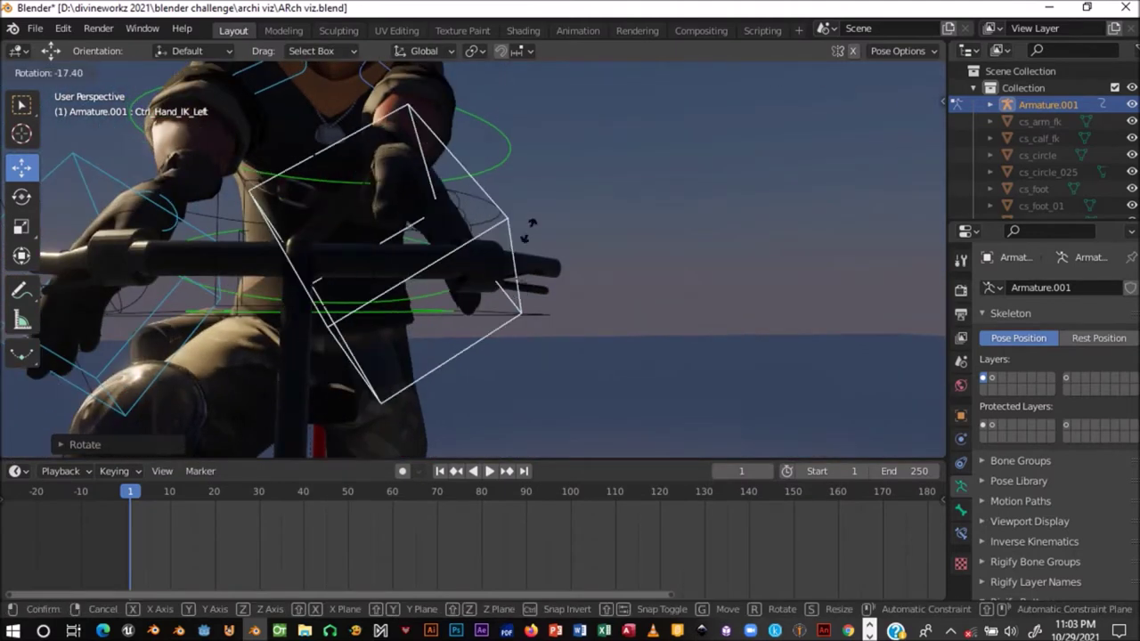
{"action": "left_click", "coordinate": [594, 279]}
{"action": "middle_click_drag", "start_coordinate": [595, 279], "coordinate": [564, 334]}
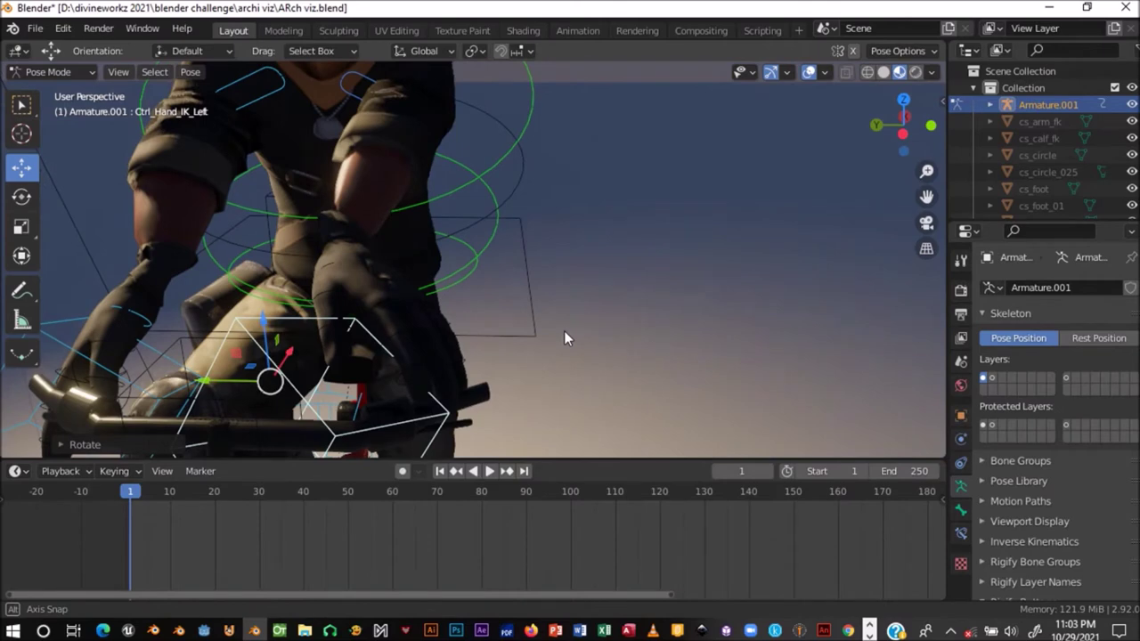
{"action": "key", "text": "r"}
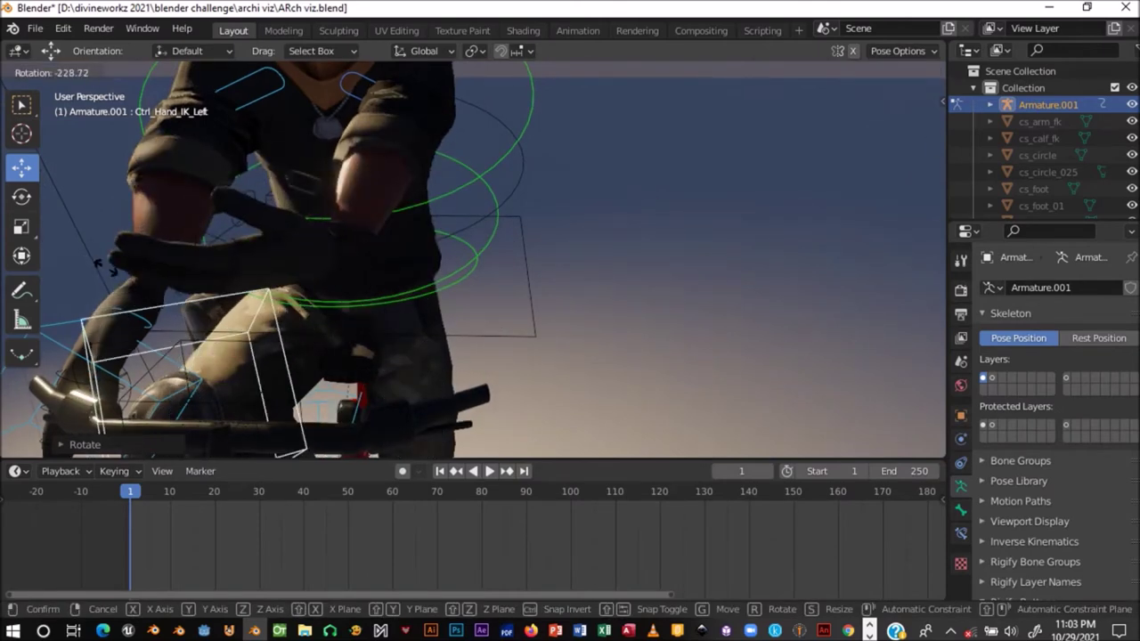
{"action": "left_click", "coordinate": [546, 311]}
- Select Ctrl_Hand_IK_Right and re-centre the view on the arm and handlebar
{"action": "mouse_move", "coordinate": [513, 304]}
{"action": "middle_mouse_down"}
{"action": "mouse_move", "coordinate": [569, 289]}
{"action": "mouse_move", "coordinate": [485, 283]}
{"action": "middle_mouse_up"}
{"action": "scroll", "coordinate": [498, 292], "scroll_direction": "up", "scroll_amount": 2}
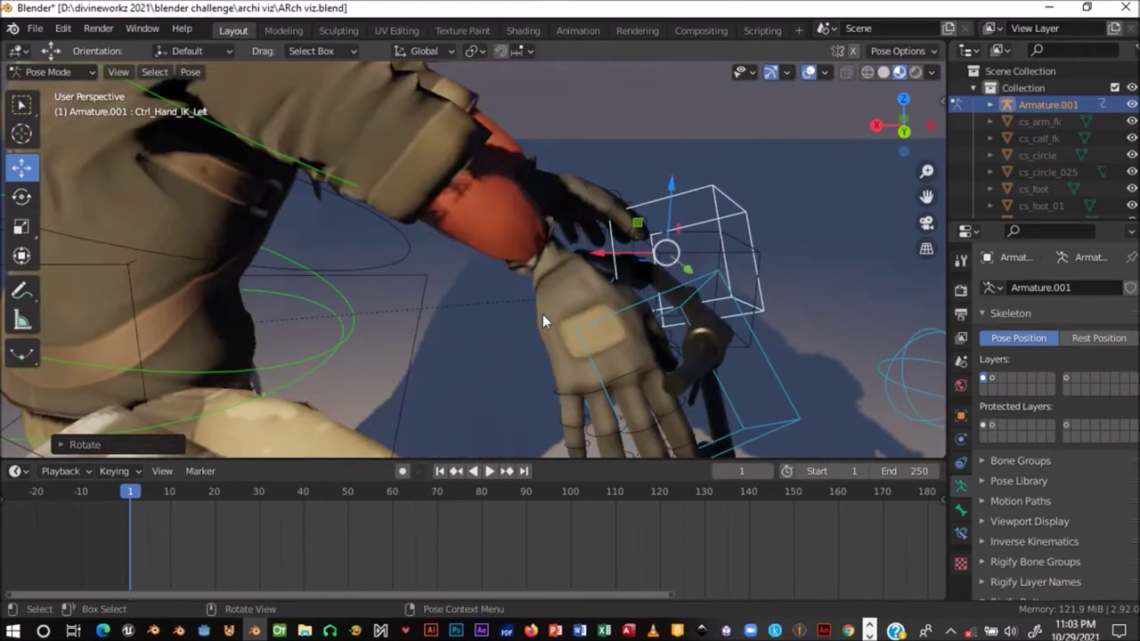
{"action": "left_click", "coordinate": [643, 307]}
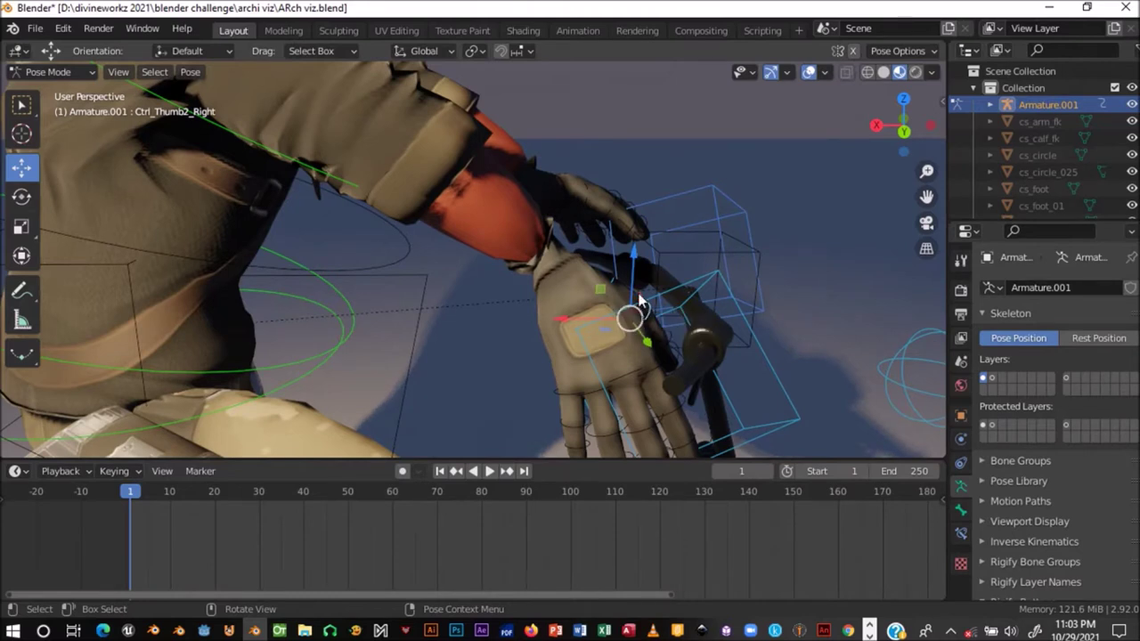
{"action": "left_click", "coordinate": [640, 303]}
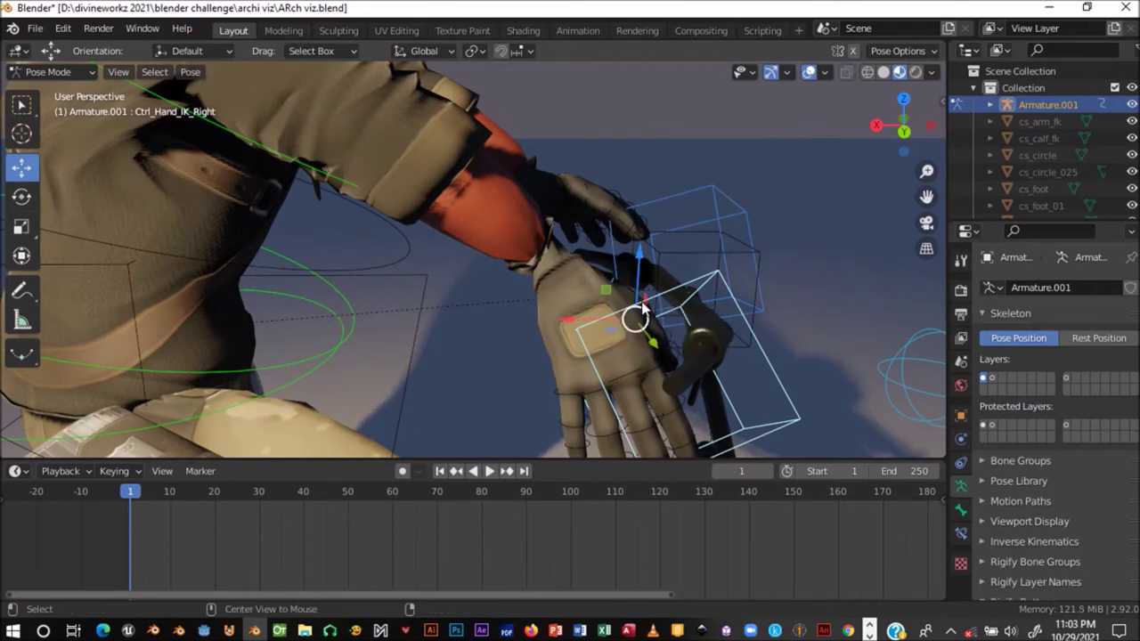
{"action": "middle_click", "coordinate": [641, 301], "text": "alt"}
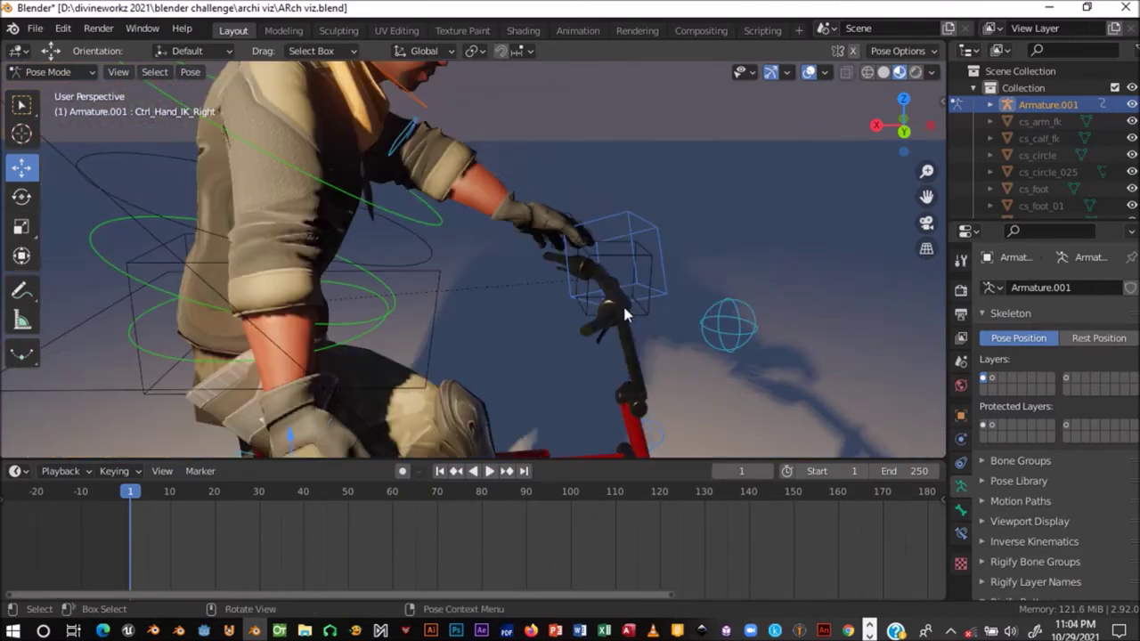
{"action": "middle_click_drag", "start_coordinate": [588, 307], "coordinate": [616, 290]}
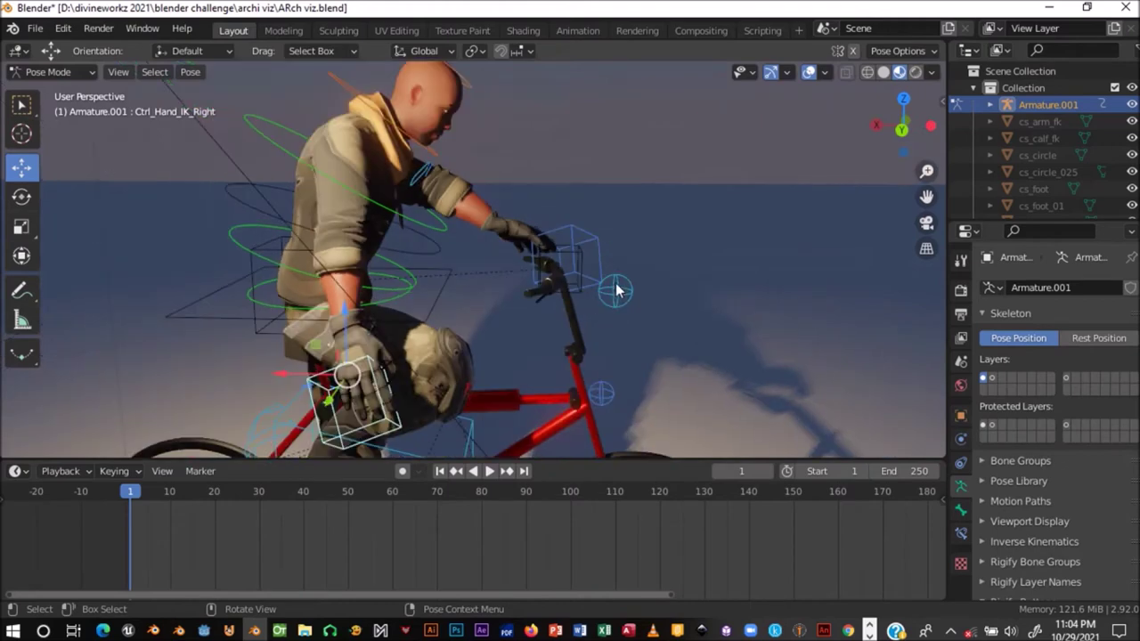
- Clear the left hand IK control's location with Alt+G, then move it in front of the rider
{"action": "left_click", "coordinate": [587, 240]}
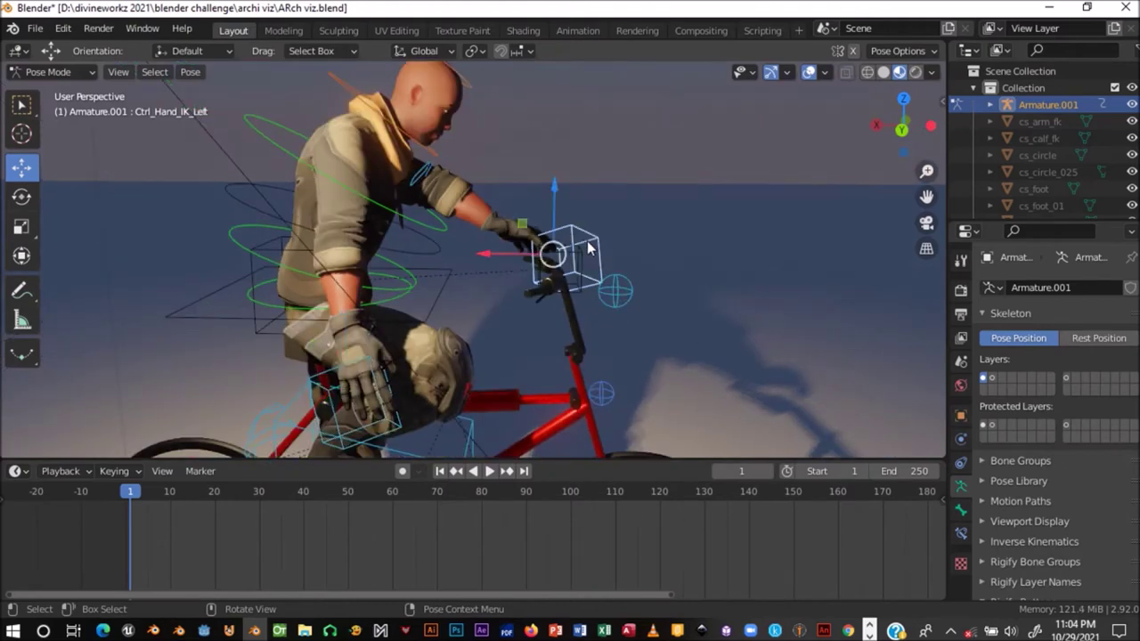
{"action": "key", "text": "alt+g"}
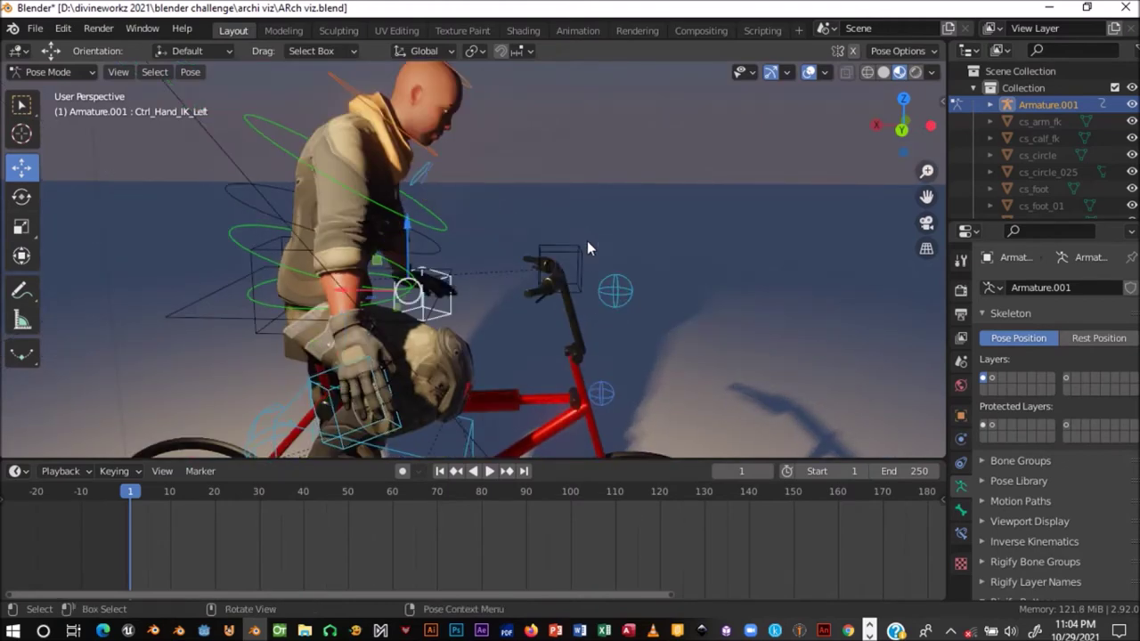
{"action": "scroll", "coordinate": [541, 293], "scroll_direction": "up", "scroll_amount": 3}
{"action": "middle_click_drag", "start_coordinate": [429, 325], "coordinate": [492, 330]}
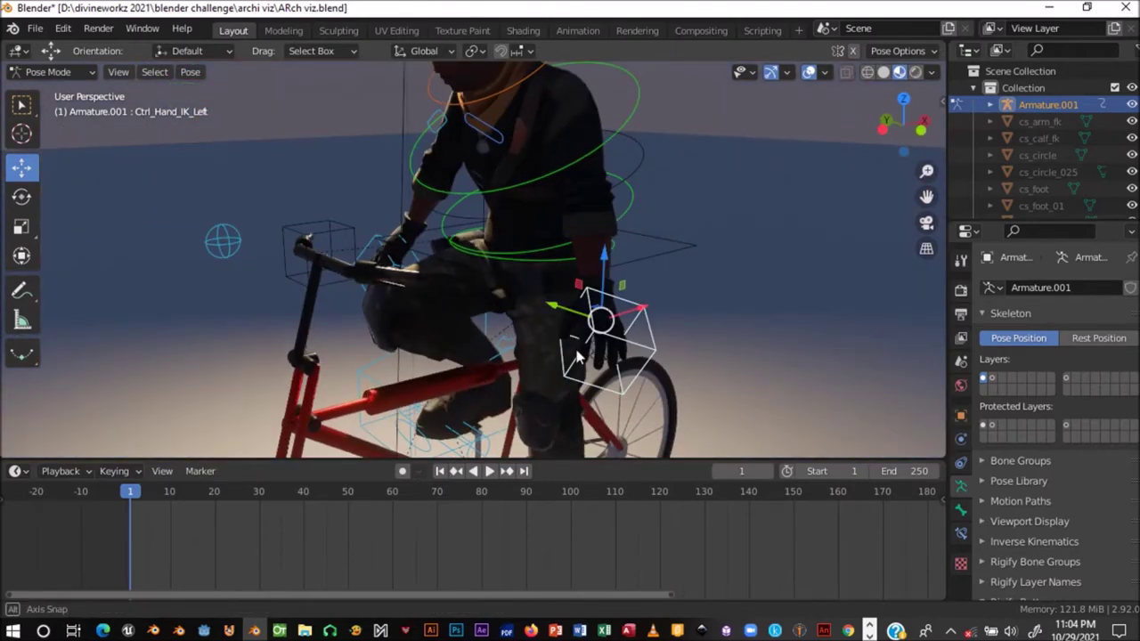
{"action": "middle_click_drag", "start_coordinate": [594, 357], "coordinate": [570, 347]}
{"action": "key", "text": "g"}
{"action": "left_click", "coordinate": [474, 330]}
{"action": "mouse_move", "coordinate": [481, 330]}
{"action": "middle_mouse_down"}
{"action": "mouse_move", "coordinate": [650, 318]}
{"action": "mouse_move", "coordinate": [580, 395]}
{"action": "mouse_move", "coordinate": [569, 390]}
{"action": "mouse_move", "coordinate": [583, 403]}
{"action": "mouse_move", "coordinate": [432, 281]}
{"action": "middle_mouse_up"}
- Slide Ctrl_Hips_Free sideways along the X axis
{"action": "left_click", "coordinate": [653, 288]}
{"action": "mouse_move", "coordinate": [687, 224]}
{"action": "left_mouse_down"}
{"action": "mouse_move", "coordinate": [666, 225]}
{"action": "mouse_move", "coordinate": [681, 258]}
{"action": "left_mouse_up"}
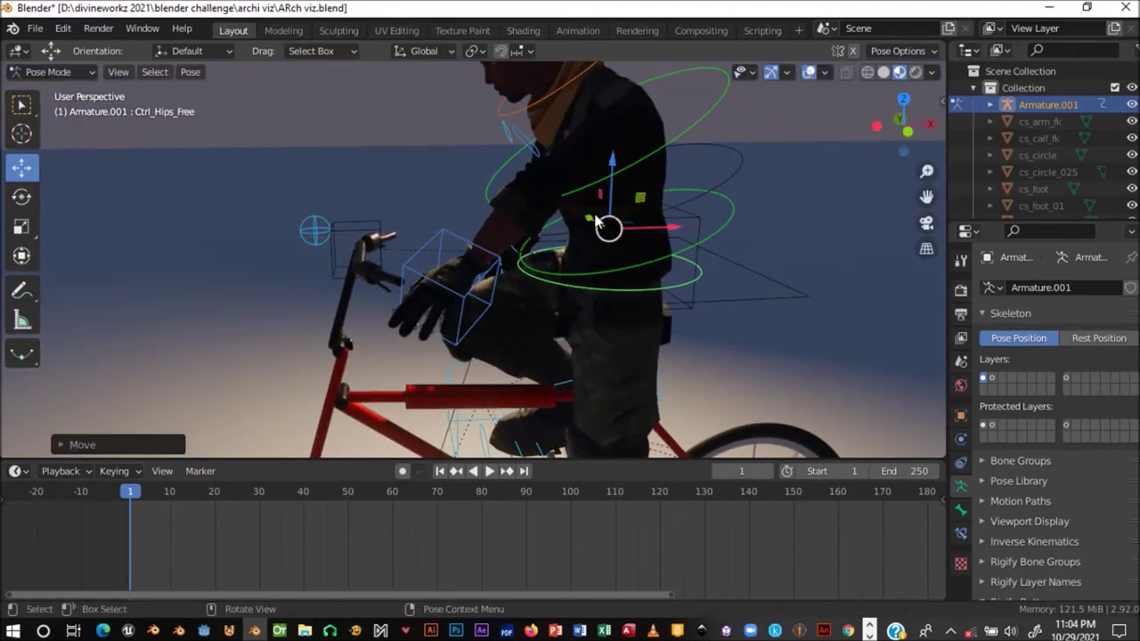
{"action": "middle_click_drag", "start_coordinate": [682, 257], "coordinate": [592, 209]}
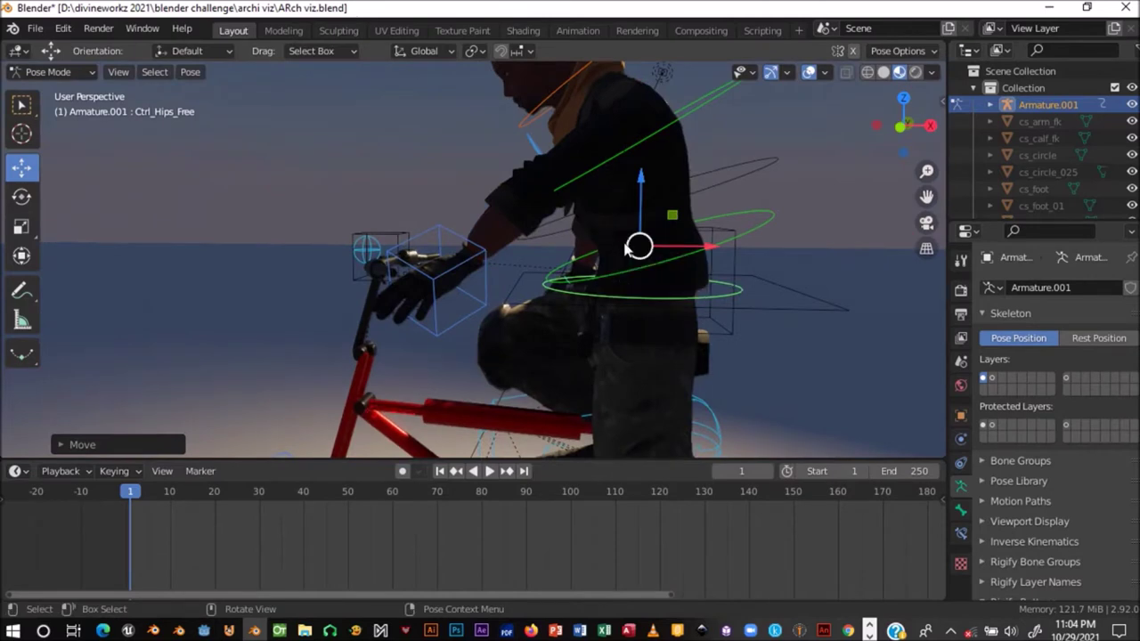
- Rotate Ctrl_Spine1, then rotate Ctrl_Neck about 28.4° to change the head angle
{"action": "left_click", "coordinate": [718, 181]}
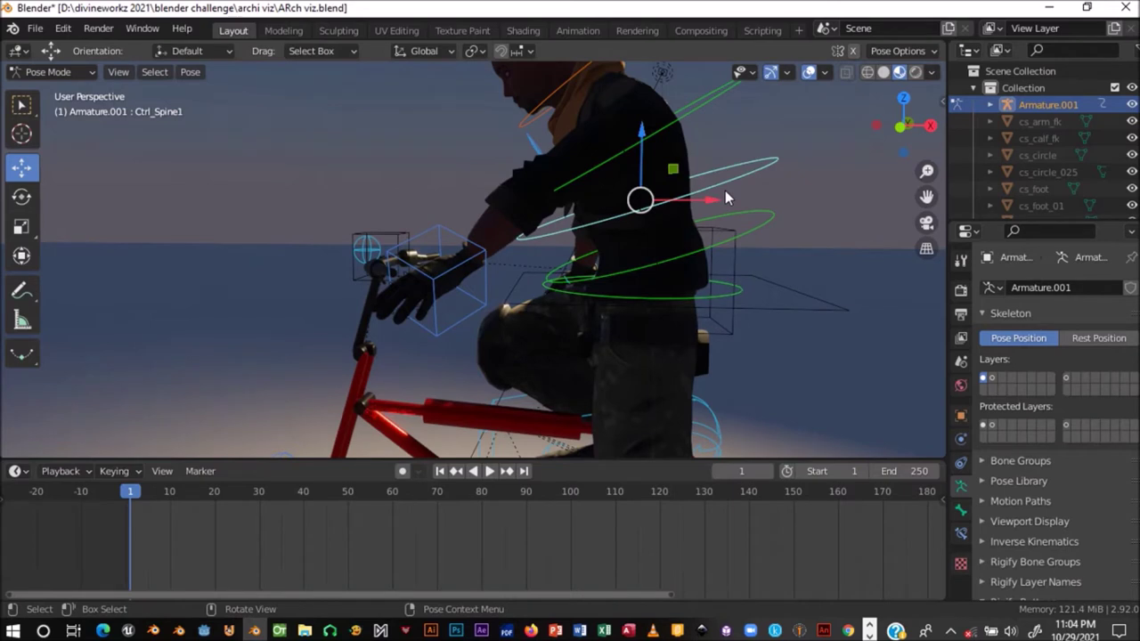
{"action": "key", "text": "r"}
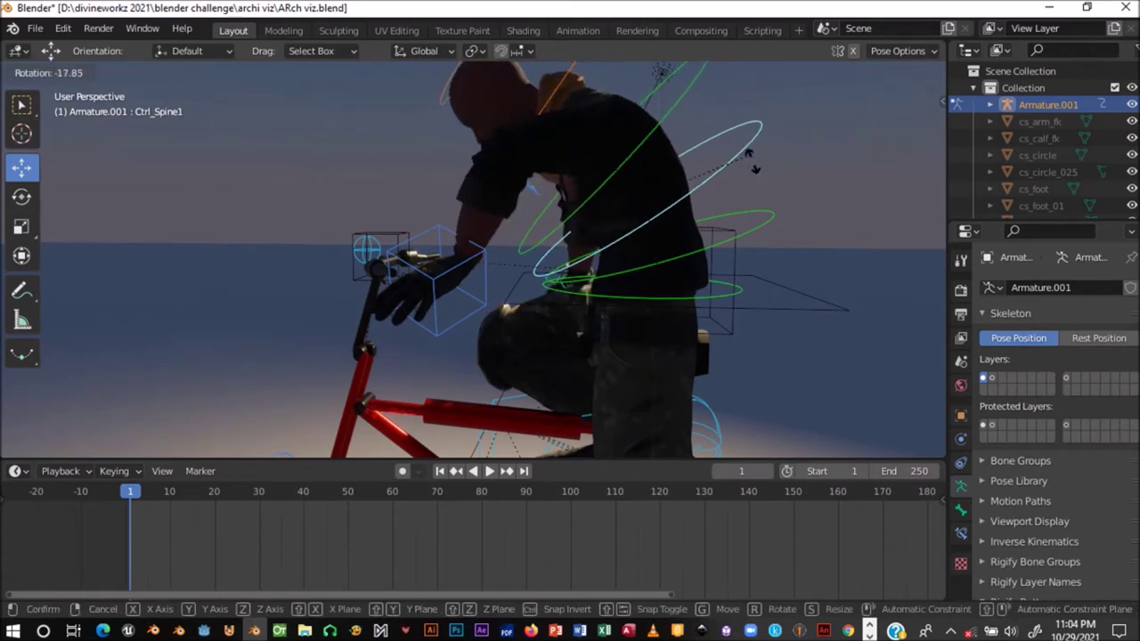
{"action": "left_click", "coordinate": [754, 171]}
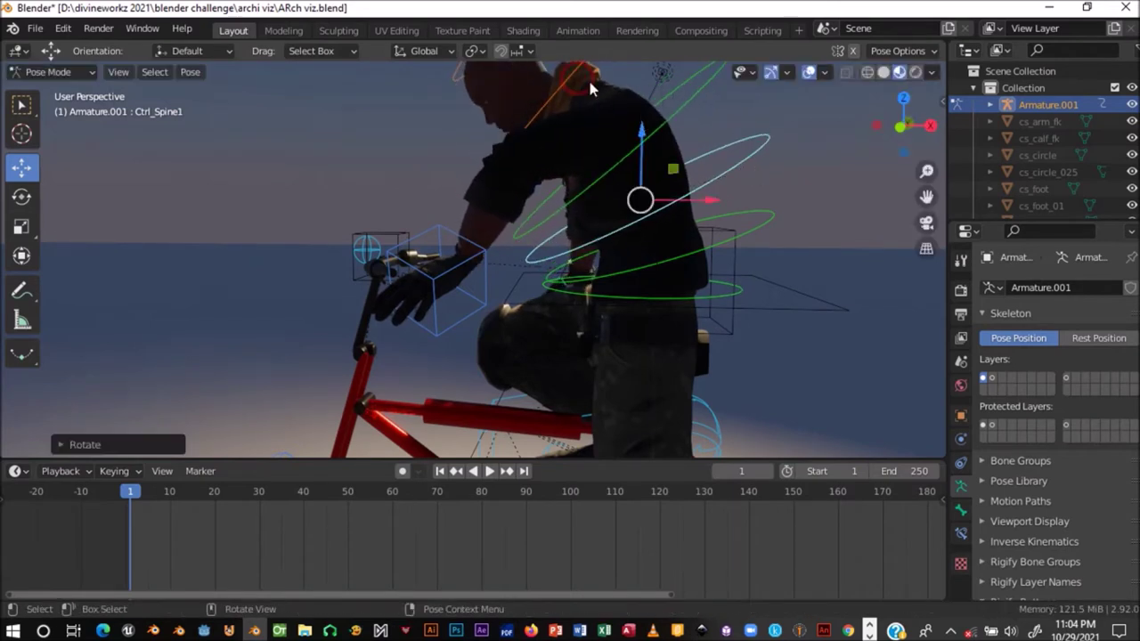
{"action": "left_click", "coordinate": [574, 82]}
{"action": "scroll", "coordinate": [579, 89], "scroll_direction": "down", "scroll_amount": 2}
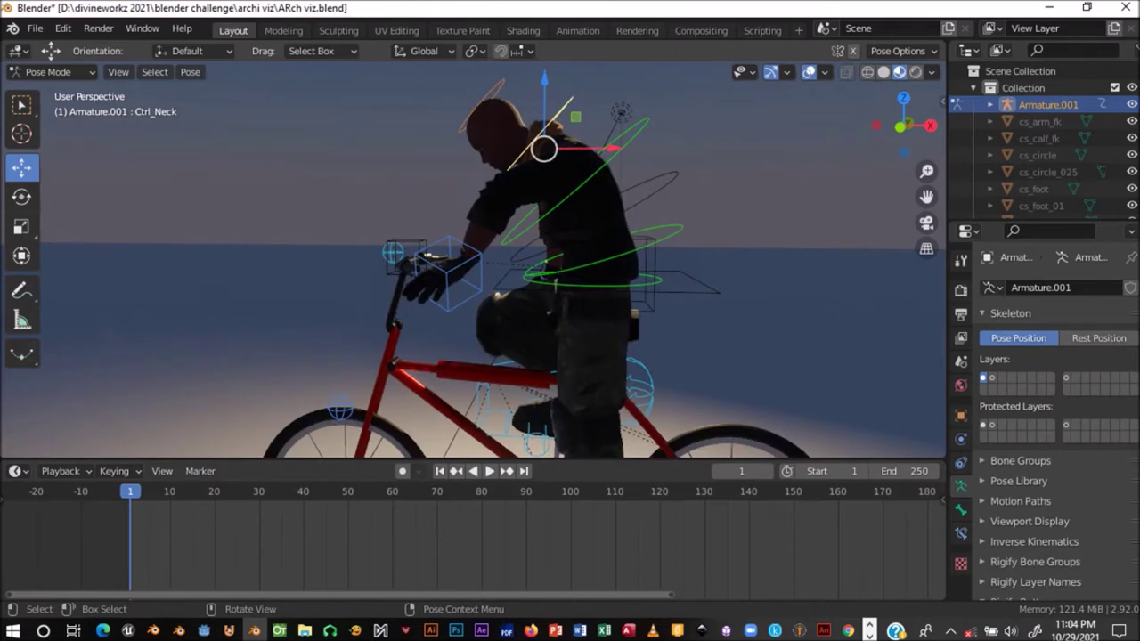
{"action": "key", "text": "r"}
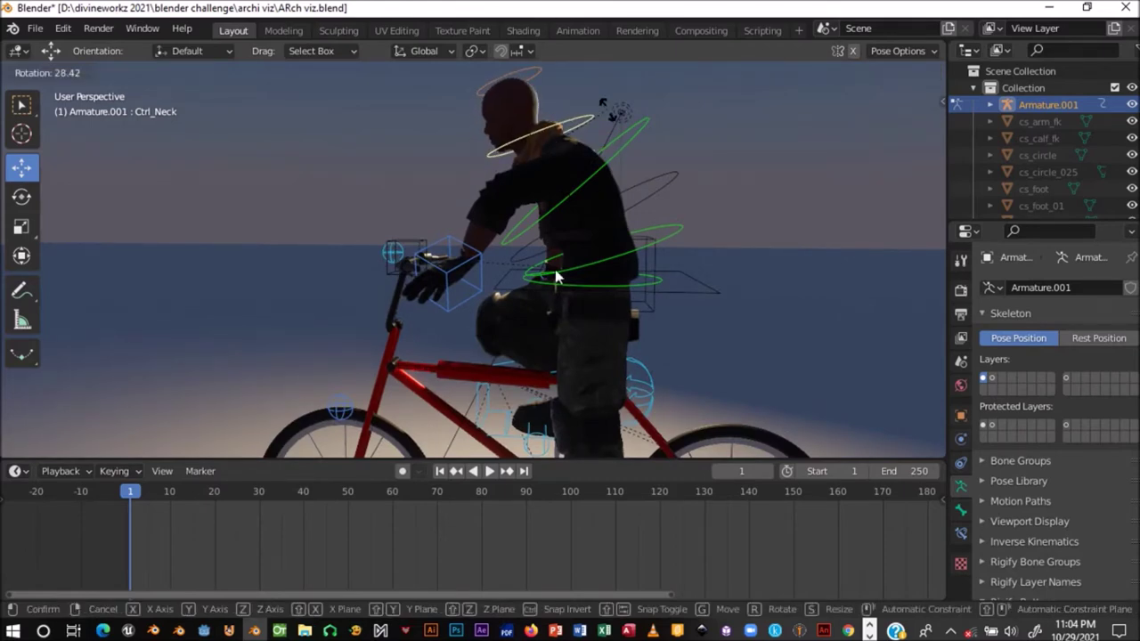
{"action": "left_click", "coordinate": [556, 278]}
{"action": "mouse_move", "coordinate": [555, 278]}
{"action": "middle_mouse_down"}
{"action": "mouse_move", "coordinate": [570, 249]}
{"action": "mouse_move", "coordinate": [580, 272]}
{"action": "mouse_move", "coordinate": [481, 294]}
{"action": "mouse_move", "coordinate": [432, 228]}
{"action": "mouse_move", "coordinate": [192, 249]}
{"action": "middle_mouse_up"}
- Start rotating the left hand IK control, then cancel the rotation
{"action": "left_click", "coordinate": [509, 274]}
{"action": "key", "text": "r"}
{"action": "right_click", "coordinate": [584, 277]}
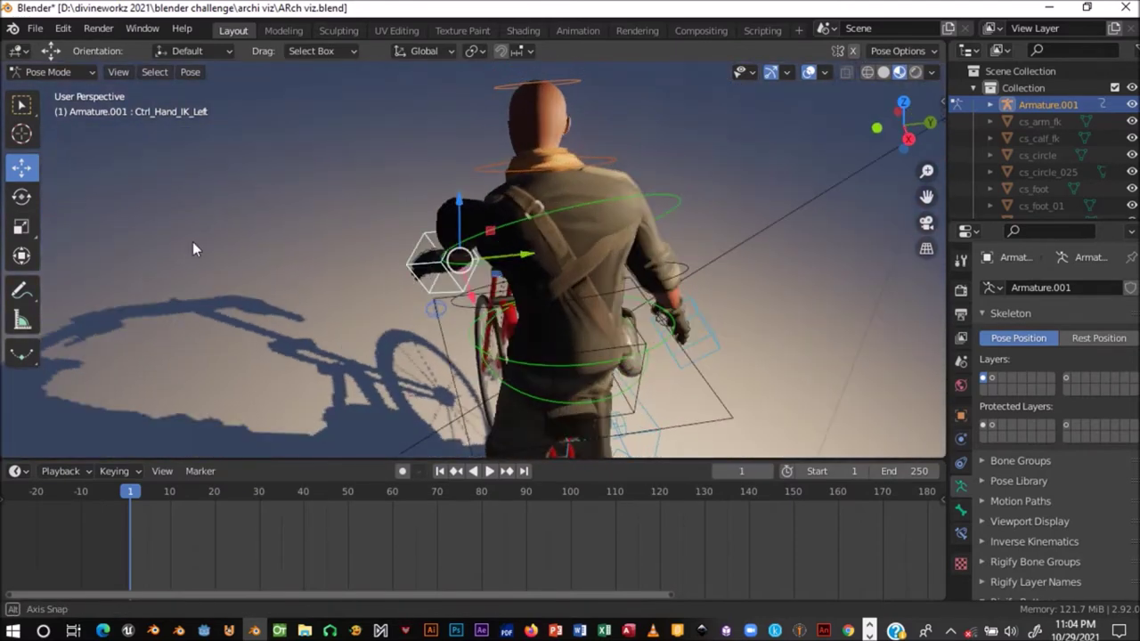
- Move the left hand IK control along X and bring it back to the handlebar
{"action": "mouse_move", "coordinate": [192, 243]}
{"action": "middle_mouse_down"}
{"action": "mouse_move", "coordinate": [99, 227]}
{"action": "mouse_move", "coordinate": [580, 247]}
{"action": "mouse_move", "coordinate": [625, 264]}
{"action": "middle_mouse_up"}
{"action": "left_click_drag", "start_coordinate": [521, 271], "coordinate": [709, 264]}
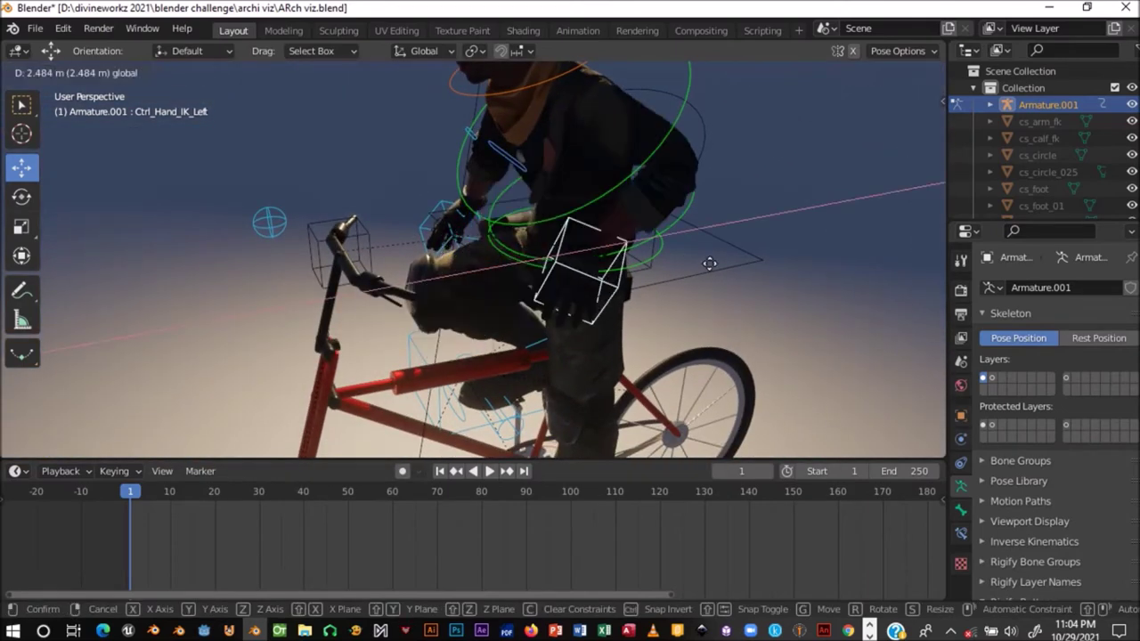
{"action": "left_click_drag", "start_coordinate": [720, 263], "coordinate": [524, 293]}
{"action": "mouse_move", "coordinate": [575, 296]}
{"action": "middle_mouse_down"}
{"action": "mouse_move", "coordinate": [664, 304]}
{"action": "mouse_move", "coordinate": [362, 273]}
{"action": "middle_mouse_up"}
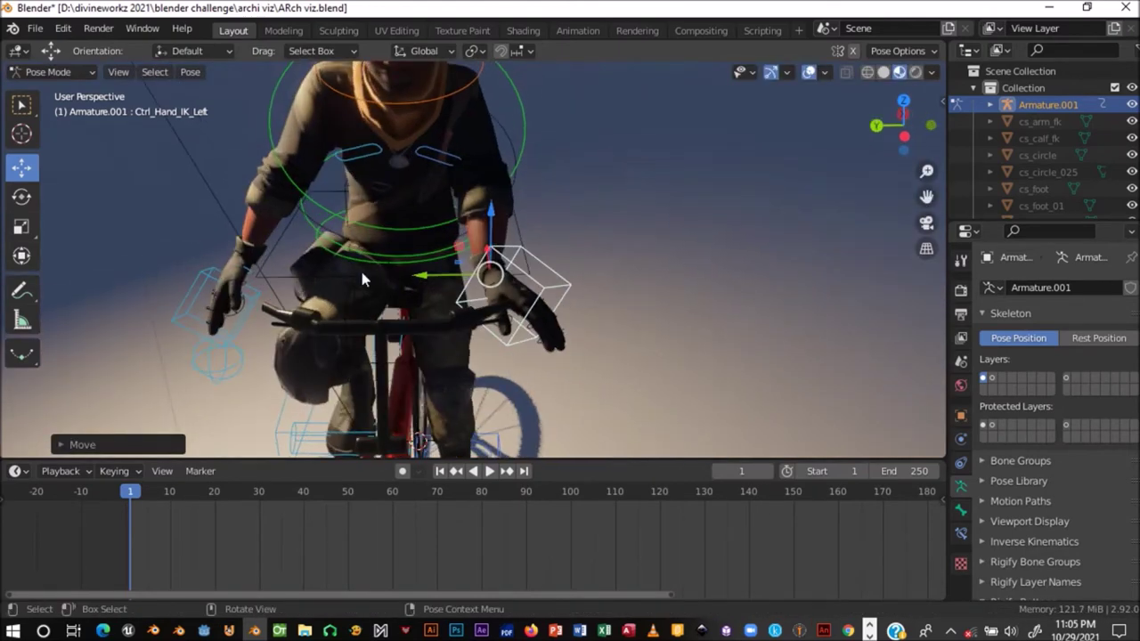
- Move Ctrl_Hand_IK_Right twice to bring the right hand forward onto the handlebar
{"action": "left_click", "coordinate": [249, 313]}
{"action": "mouse_move", "coordinate": [250, 314]}
{"action": "middle_mouse_down"}
{"action": "mouse_move", "coordinate": [429, 280]}
{"action": "mouse_move", "coordinate": [428, 355]}
{"action": "middle_mouse_up"}
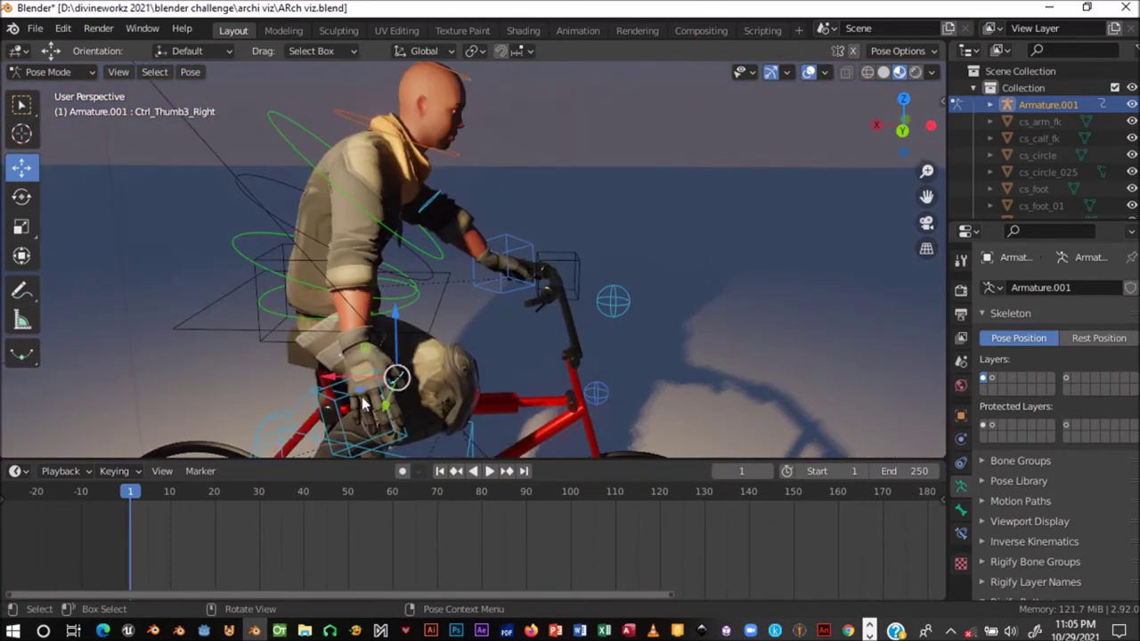
{"action": "left_click", "coordinate": [330, 404]}
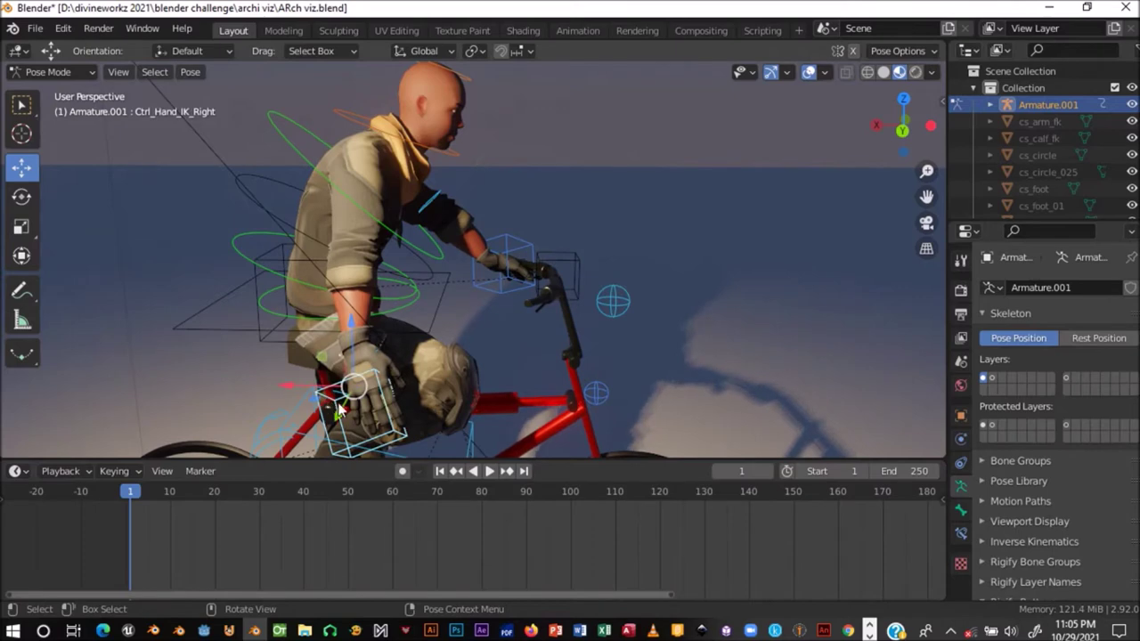
{"action": "key", "text": "g"}
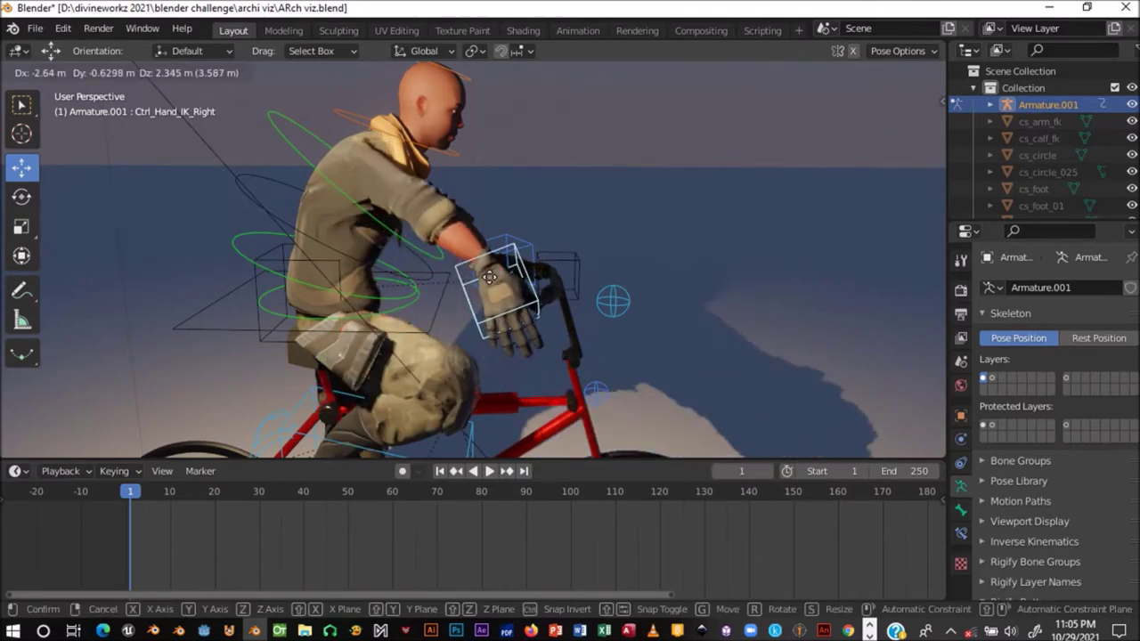
{"action": "left_click", "coordinate": [489, 277]}
{"action": "middle_click_drag", "start_coordinate": [489, 277], "coordinate": [398, 398]}
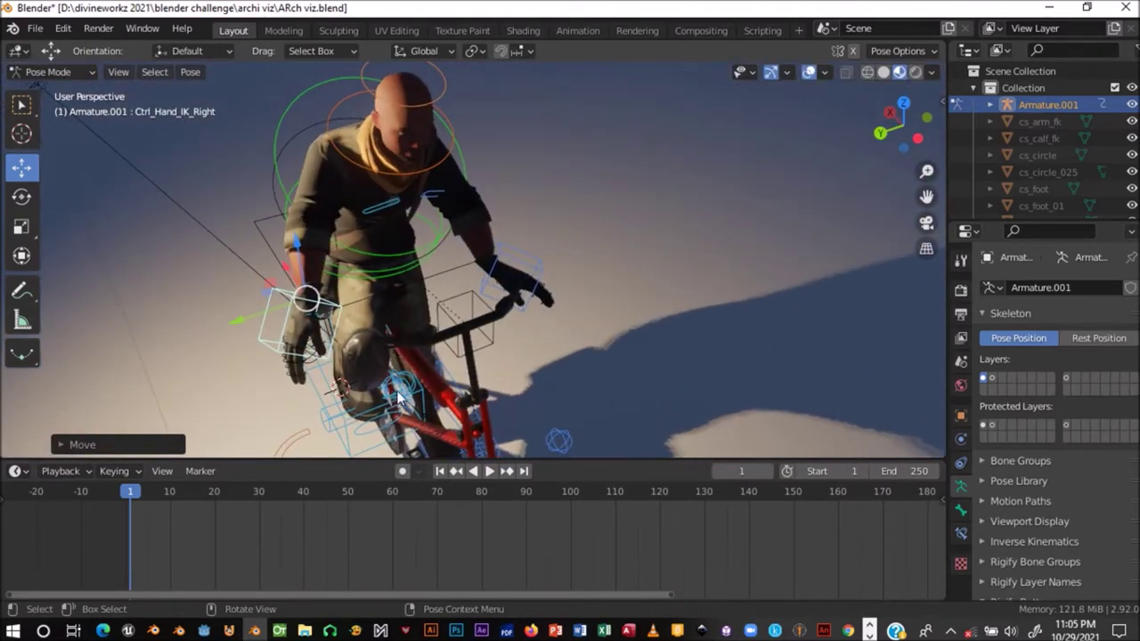
{"action": "key", "text": "g"}
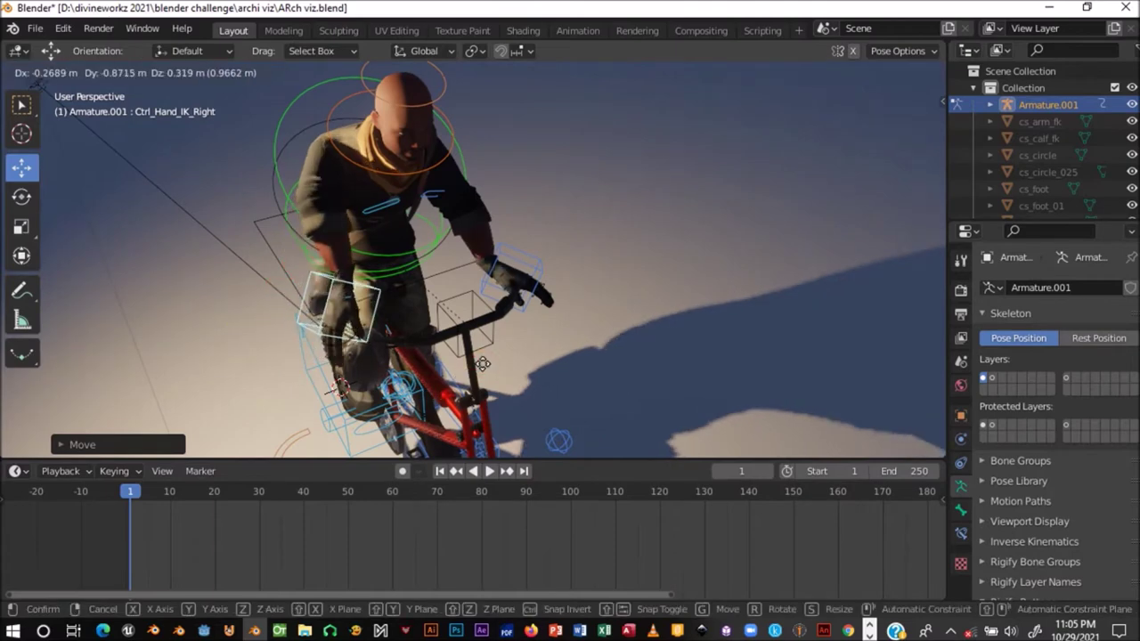
{"action": "left_click", "coordinate": [480, 364]}
{"action": "mouse_move", "coordinate": [480, 364]}
{"action": "middle_mouse_down"}
{"action": "mouse_move", "coordinate": [316, 300]}
{"action": "mouse_move", "coordinate": [683, 368]}
{"action": "middle_mouse_up"}
{"action": "mouse_move", "coordinate": [680, 372]}
{"action": "middle_mouse_down"}
{"action": "mouse_move", "coordinate": [623, 365]}
{"action": "mouse_move", "coordinate": [628, 356]}
{"action": "middle_mouse_up"}
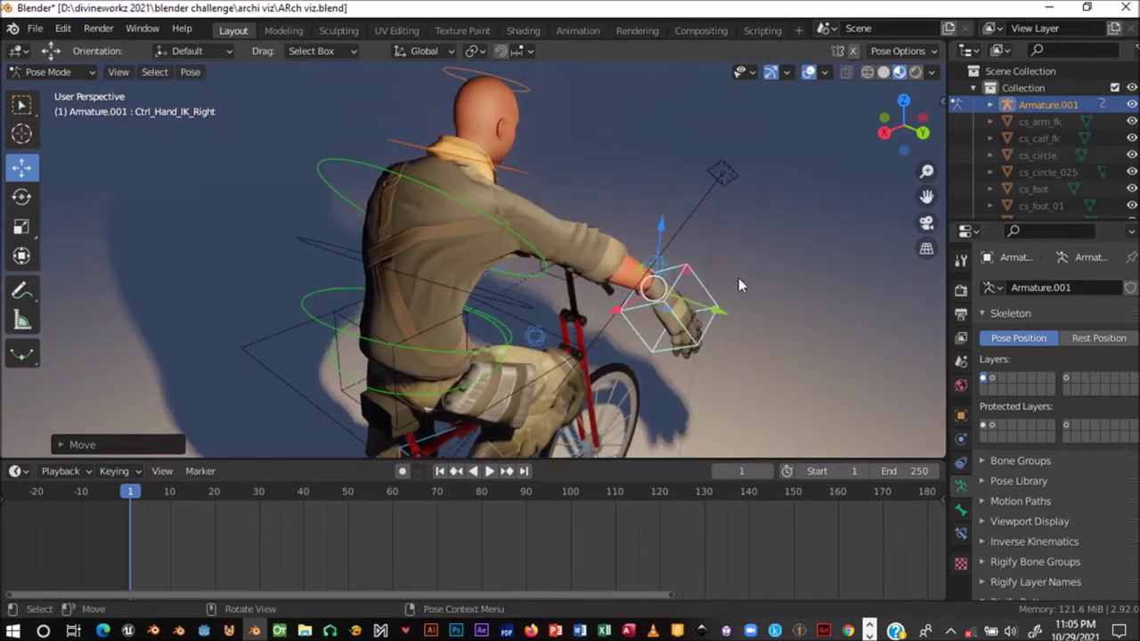
- Switch the viewport to wireframe, then back to material preview, to inspect the rider
{"action": "key", "text": "z"}
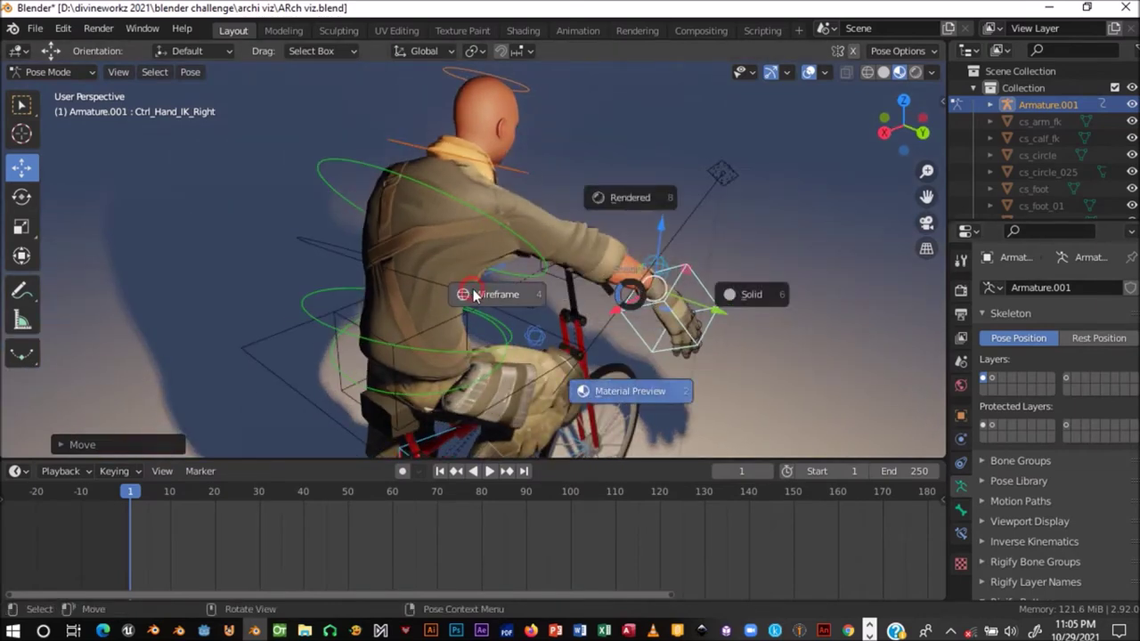
{"action": "left_click", "coordinate": [475, 295]}
{"action": "middle_click_drag", "start_coordinate": [570, 310], "coordinate": [581, 304]}
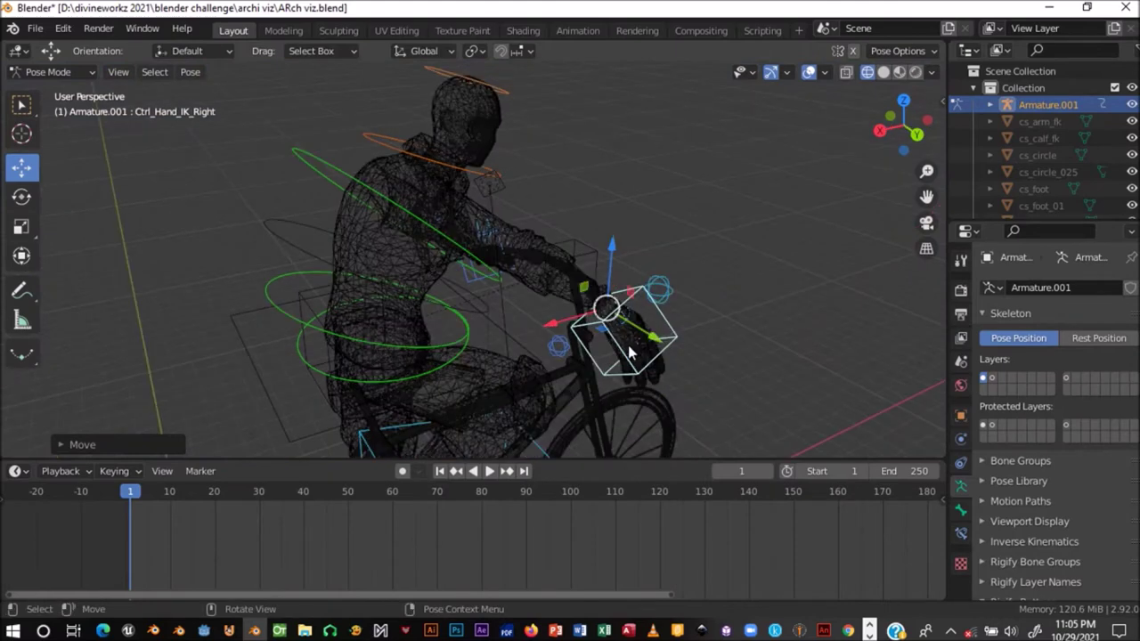
{"action": "key", "text": "z"}
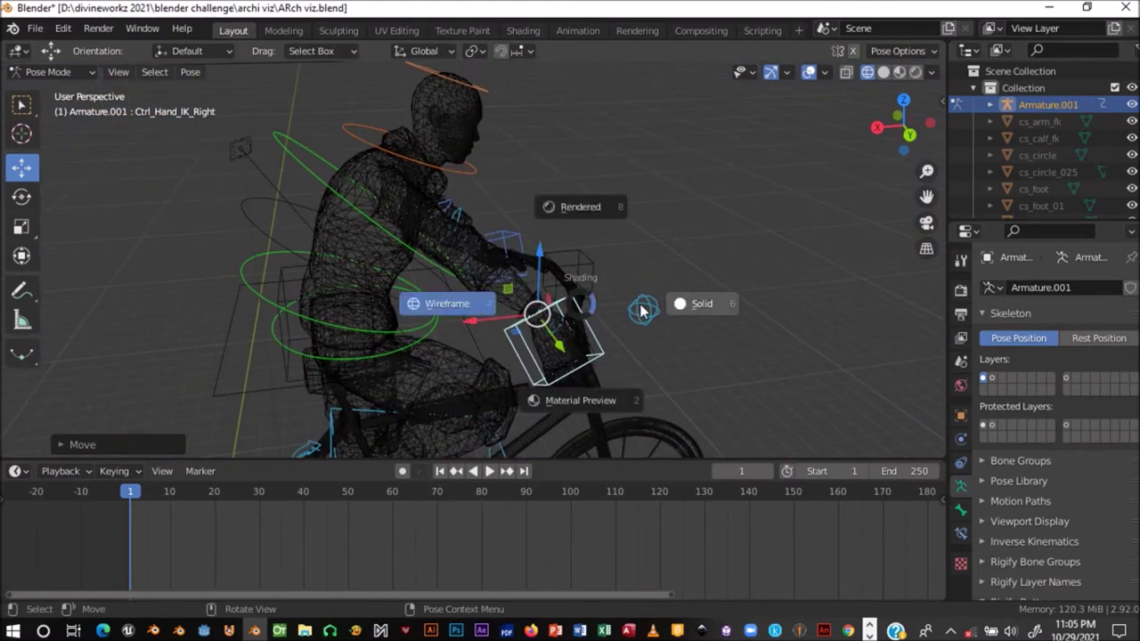
{"action": "left_click", "coordinate": [580, 390]}
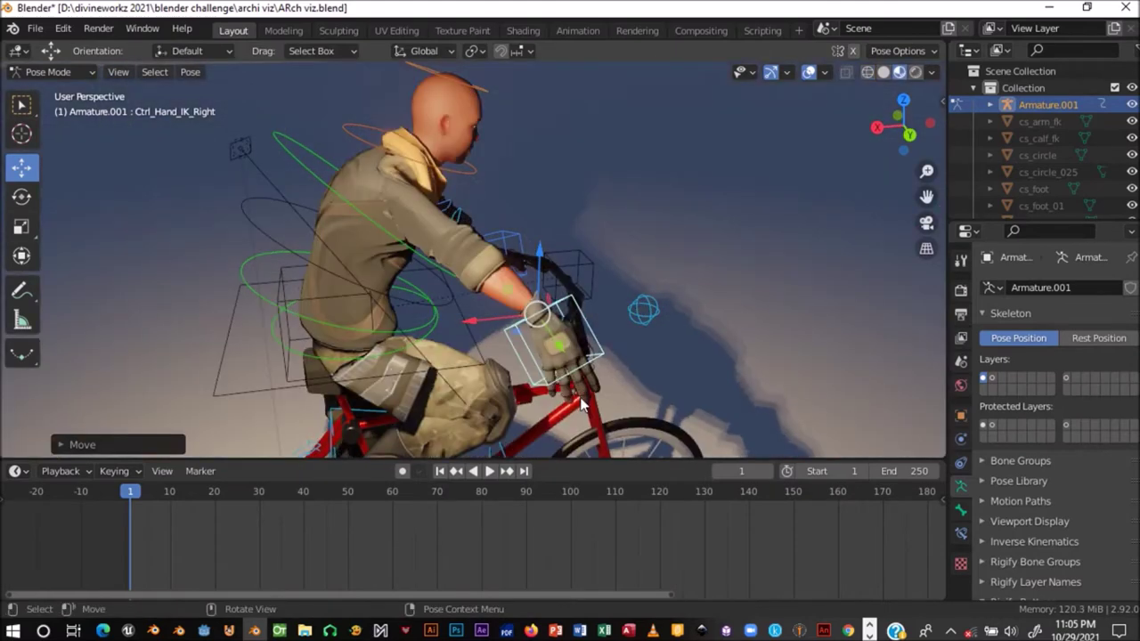
{"action": "middle_click_drag", "start_coordinate": [594, 304], "coordinate": [445, 342]}
- Move the Ctrl_Hand_IK_Right control twice toward the right handlebar
{"action": "key", "text": "g"}
{"action": "left_click", "coordinate": [525, 319]}
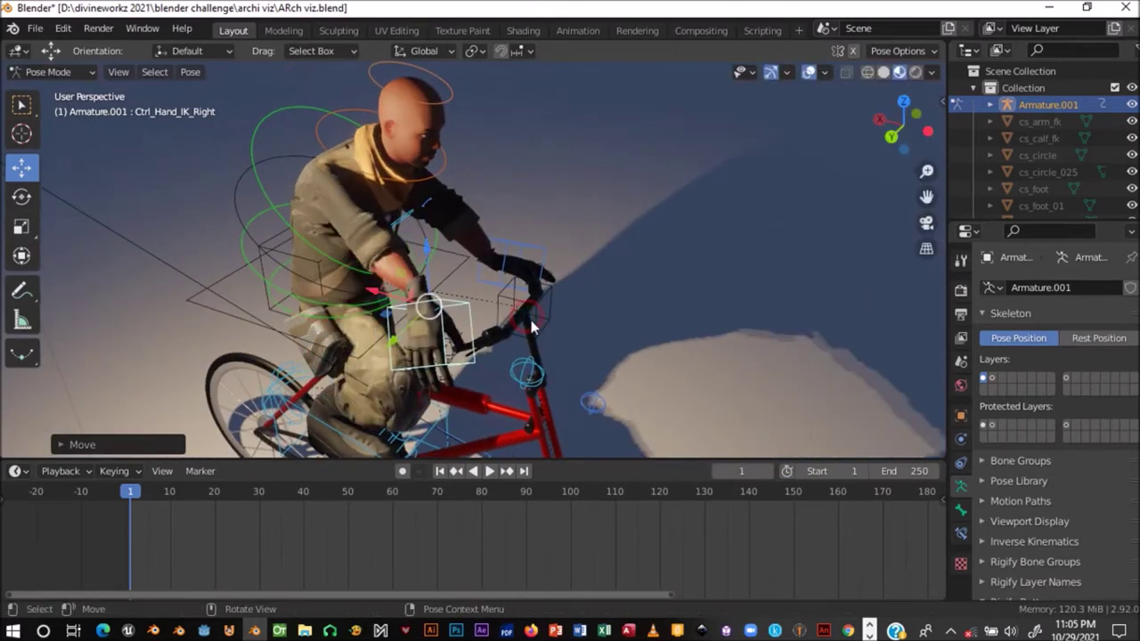
{"action": "middle_click_drag", "start_coordinate": [525, 318], "coordinate": [456, 331]}
{"action": "key", "text": "g"}
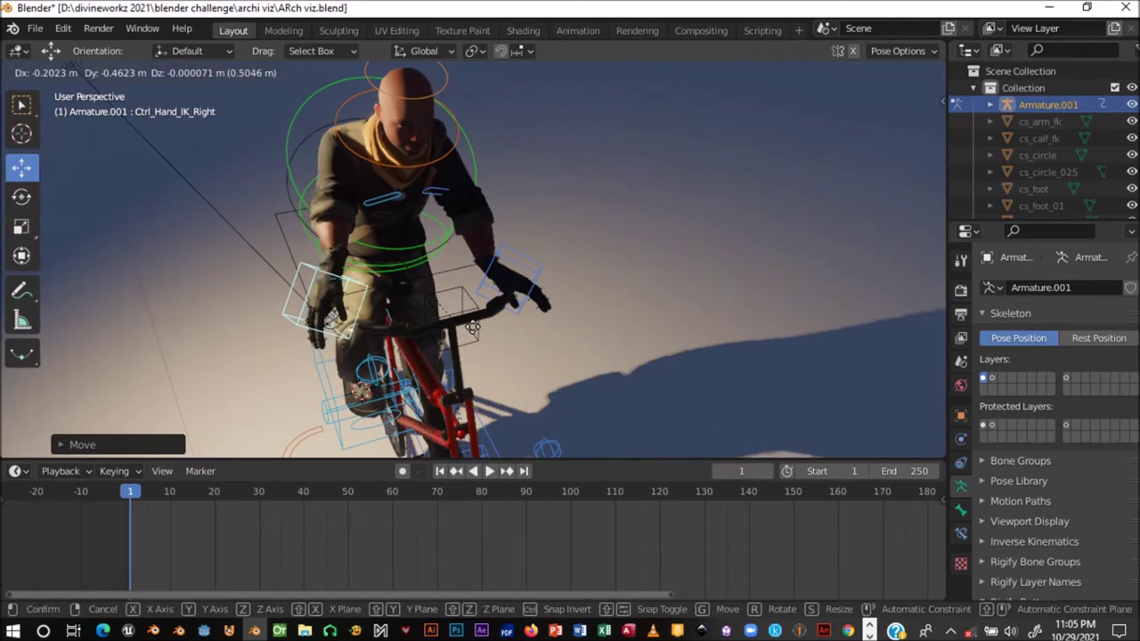
{"action": "left_click", "coordinate": [458, 343]}
{"action": "middle_click_drag", "start_coordinate": [457, 343], "coordinate": [534, 348]}
{"action": "key", "text": "t"}
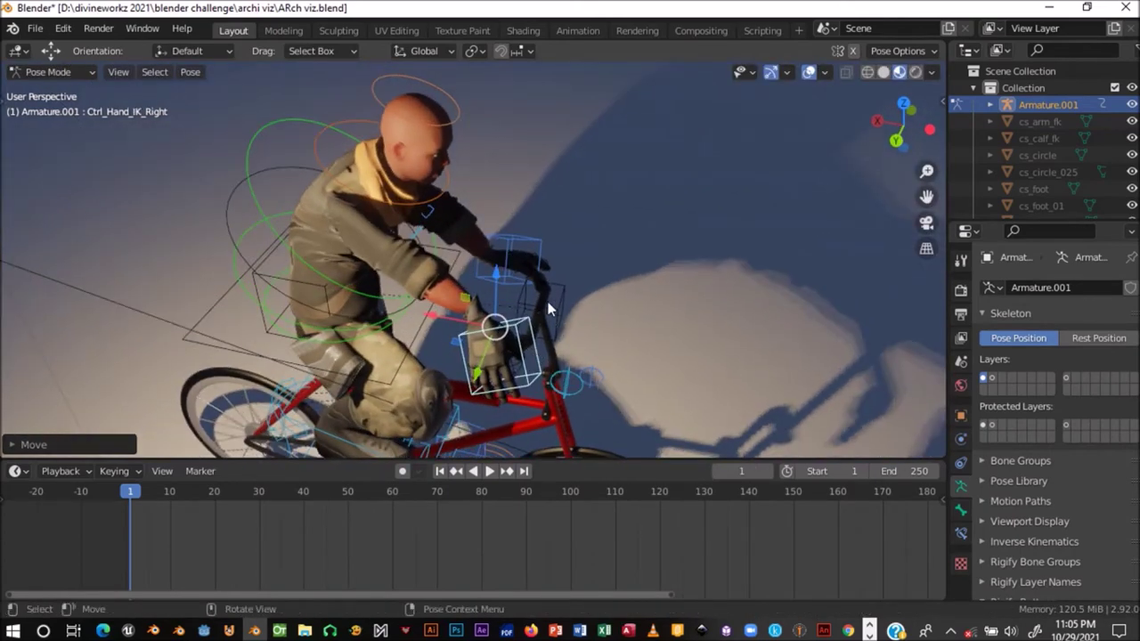
{"action": "key", "text": "t"}
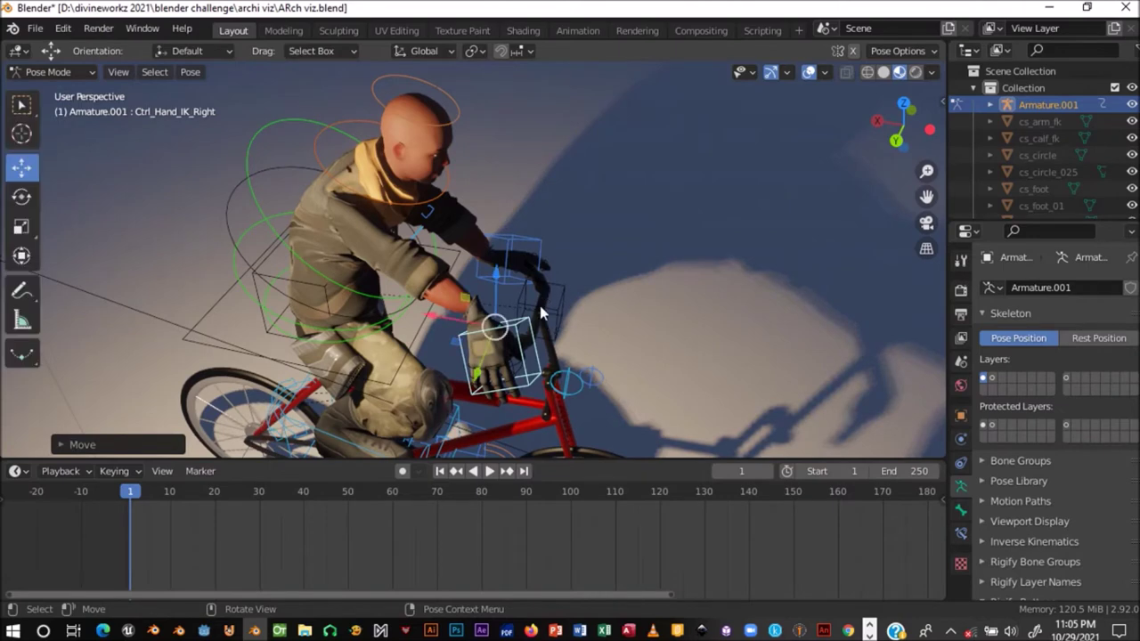
- Rotate the Ctrl_Hand_IK_Right control in two passes to angle the right hand
{"action": "key", "text": "r"}
{"action": "left_click", "coordinate": [584, 347]}
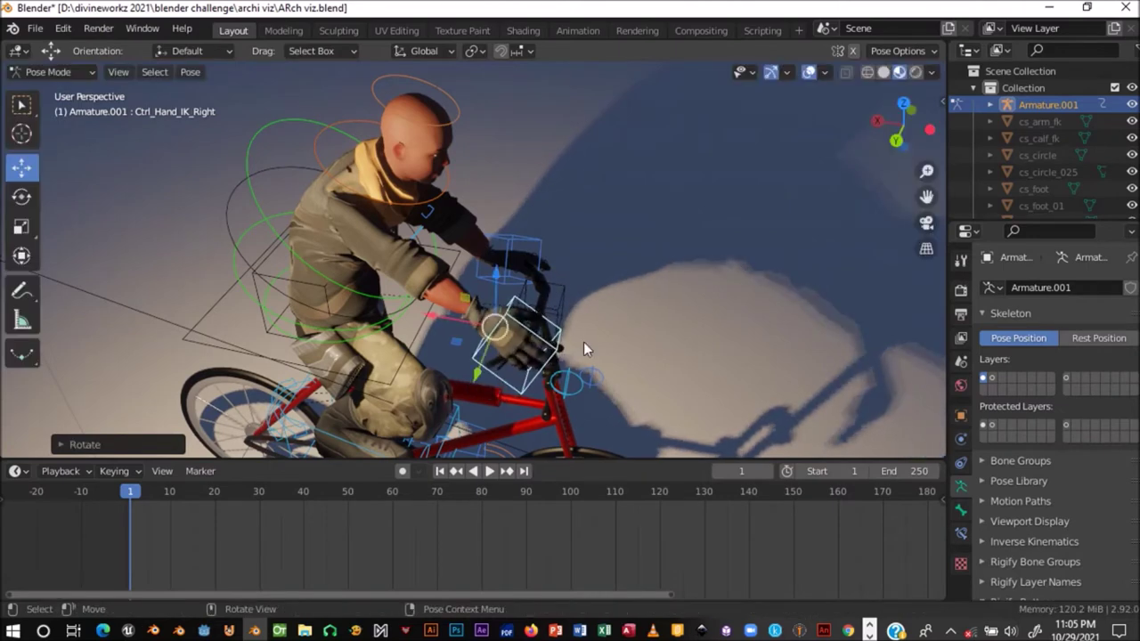
{"action": "middle_click_drag", "start_coordinate": [584, 347], "coordinate": [466, 200]}
{"action": "key", "text": "r"}
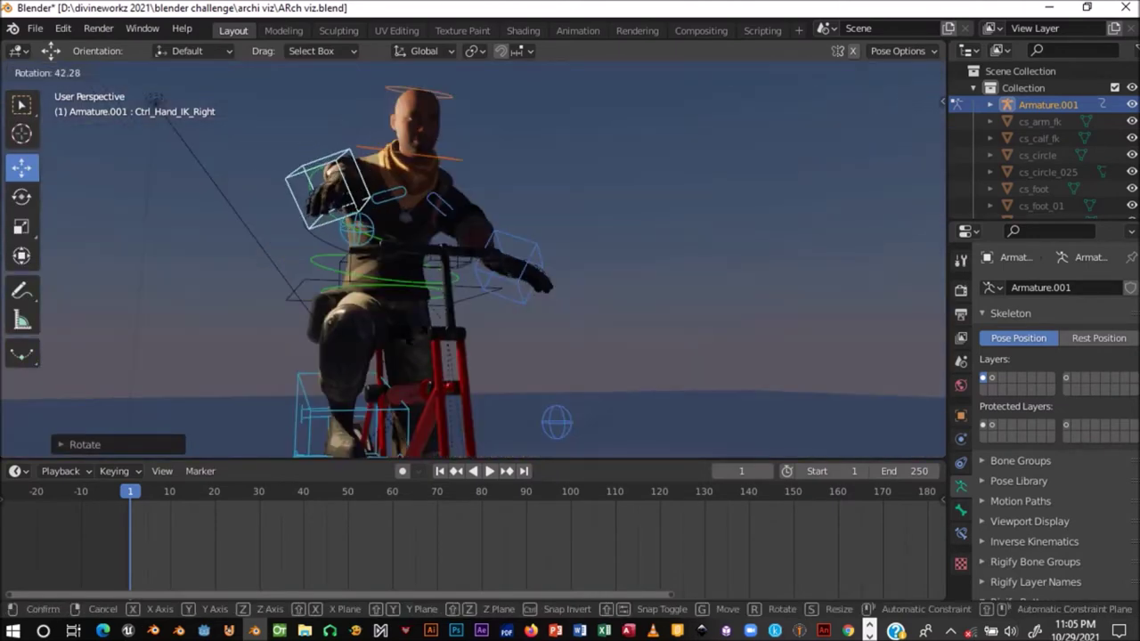
{"action": "left_click", "coordinate": [398, 379]}
{"action": "mouse_move", "coordinate": [398, 379]}
{"action": "middle_mouse_down"}
{"action": "mouse_move", "coordinate": [463, 413]}
{"action": "mouse_move", "coordinate": [332, 406]}
{"action": "middle_mouse_up"}
- Reposition and rotate the right hand control until it sits on the handlebar grip
{"action": "key", "text": "g"}
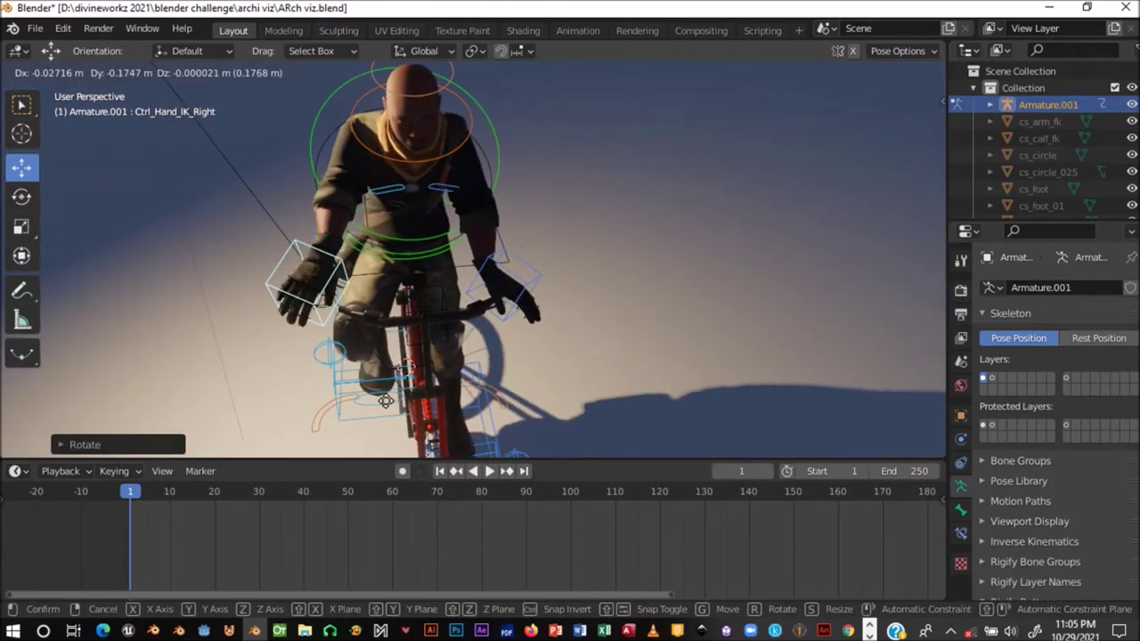
{"action": "left_click", "coordinate": [422, 418]}
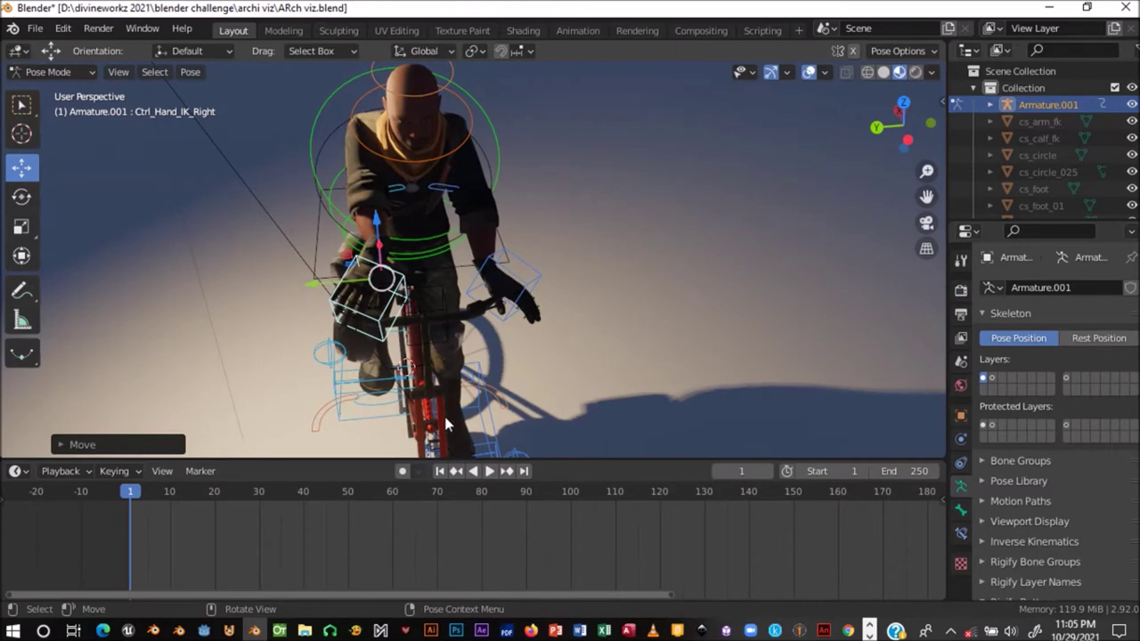
{"action": "key", "text": "r"}
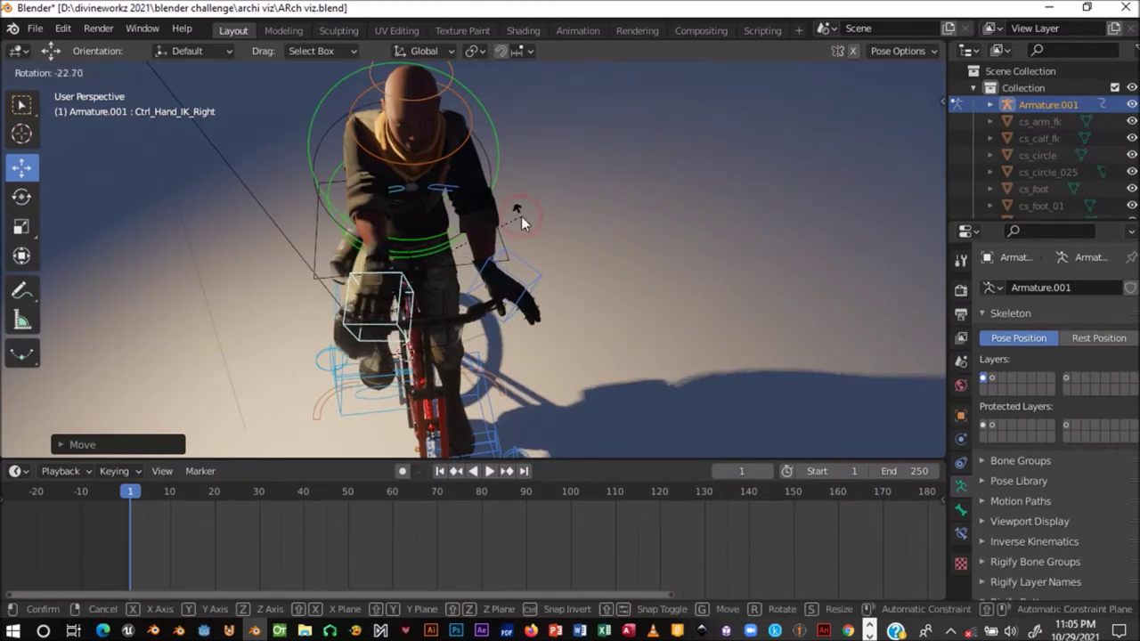
{"action": "left_click", "coordinate": [540, 283]}
{"action": "middle_click_drag", "start_coordinate": [534, 280], "coordinate": [330, 207]}
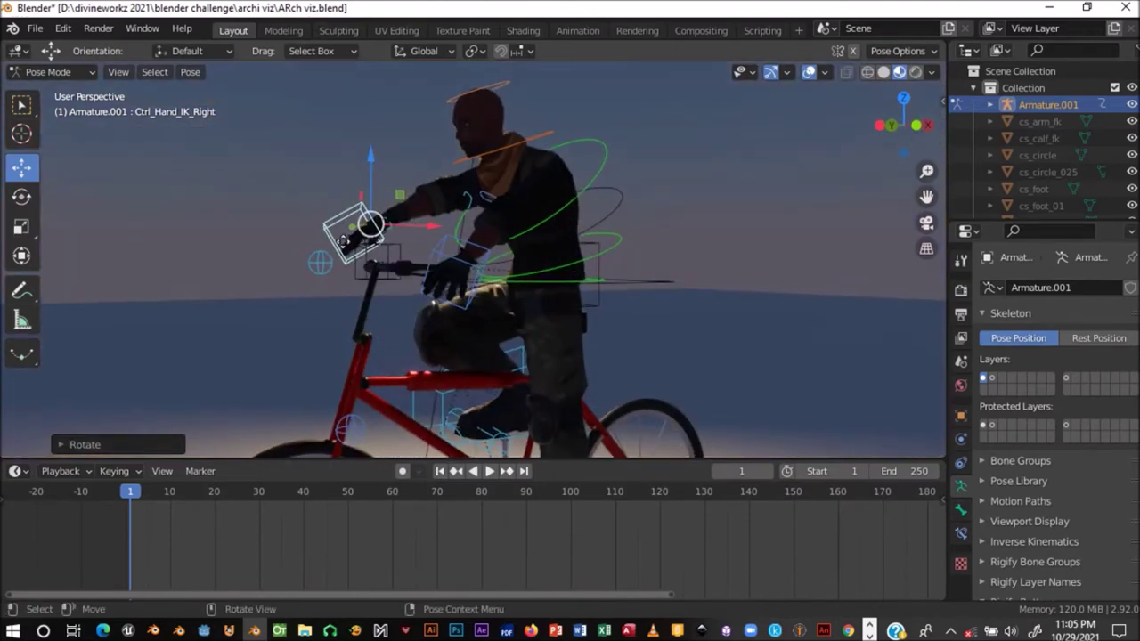
{"action": "key", "text": "g"}
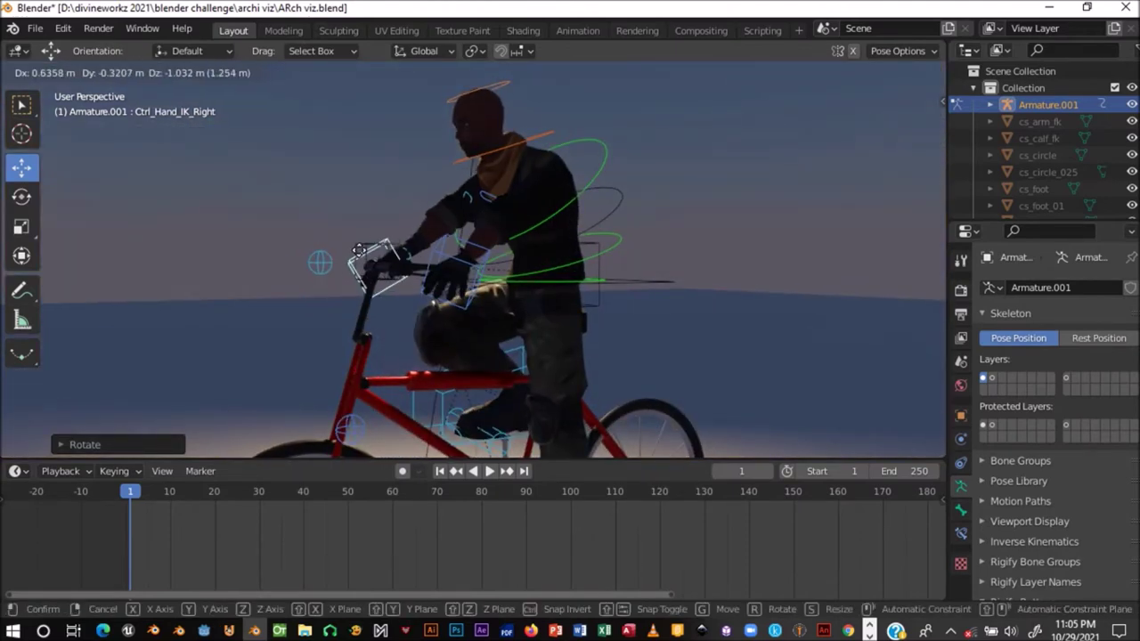
{"action": "left_click", "coordinate": [359, 251]}
{"action": "mouse_move", "coordinate": [389, 244]}
{"action": "middle_mouse_down"}
{"action": "mouse_move", "coordinate": [452, 287]}
{"action": "mouse_move", "coordinate": [487, 273]}
{"action": "mouse_move", "coordinate": [525, 304]}
{"action": "middle_mouse_up"}
- Select Ctrl_Hand_IK_Left and move it toward the left handlebar
{"action": "left_click", "coordinate": [494, 276]}
{"action": "key", "text": "g"}
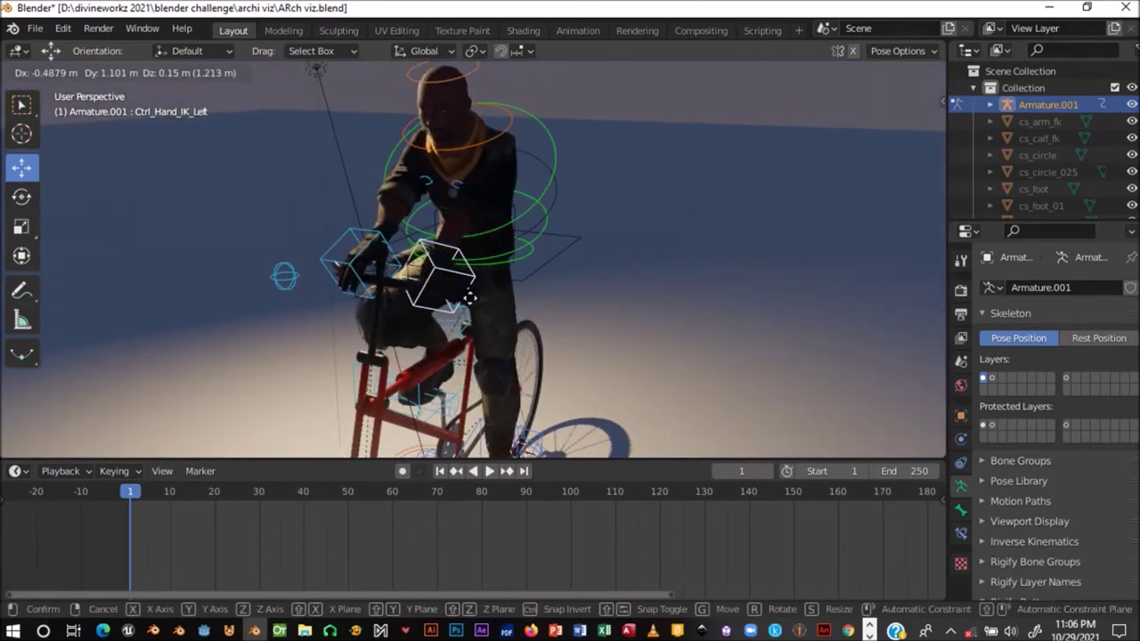
{"action": "left_click", "coordinate": [471, 299]}
{"action": "scroll", "coordinate": [369, 338], "scroll_direction": "up", "scroll_amount": 3}
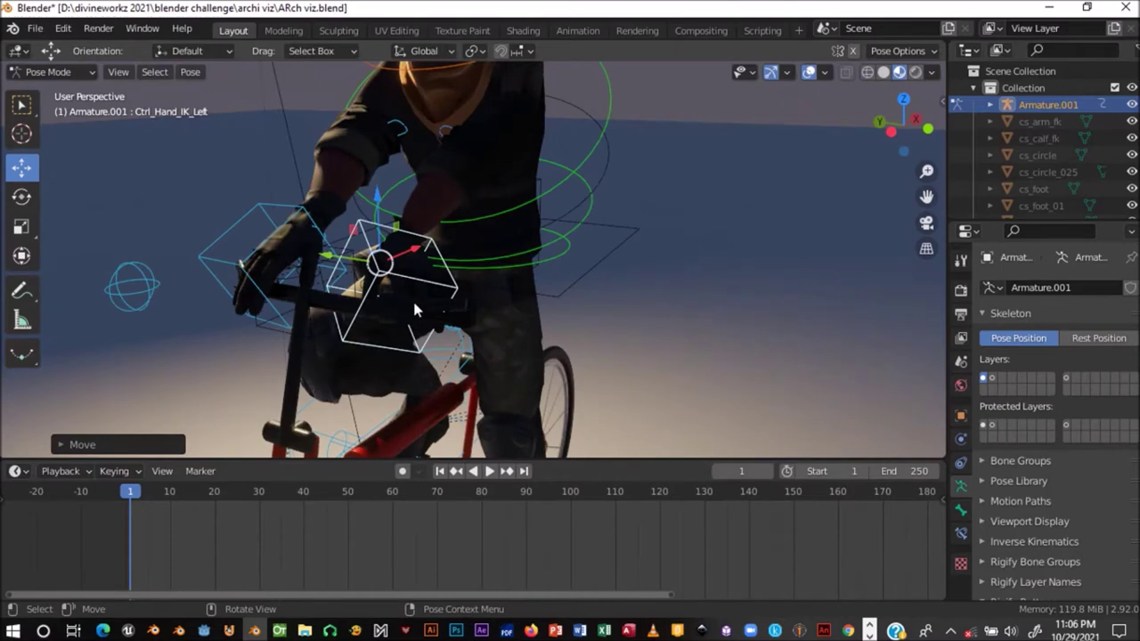
{"action": "middle_click_drag", "start_coordinate": [454, 398], "coordinate": [564, 408]}
{"action": "scroll", "coordinate": [562, 402], "scroll_direction": "up", "scroll_amount": 2}
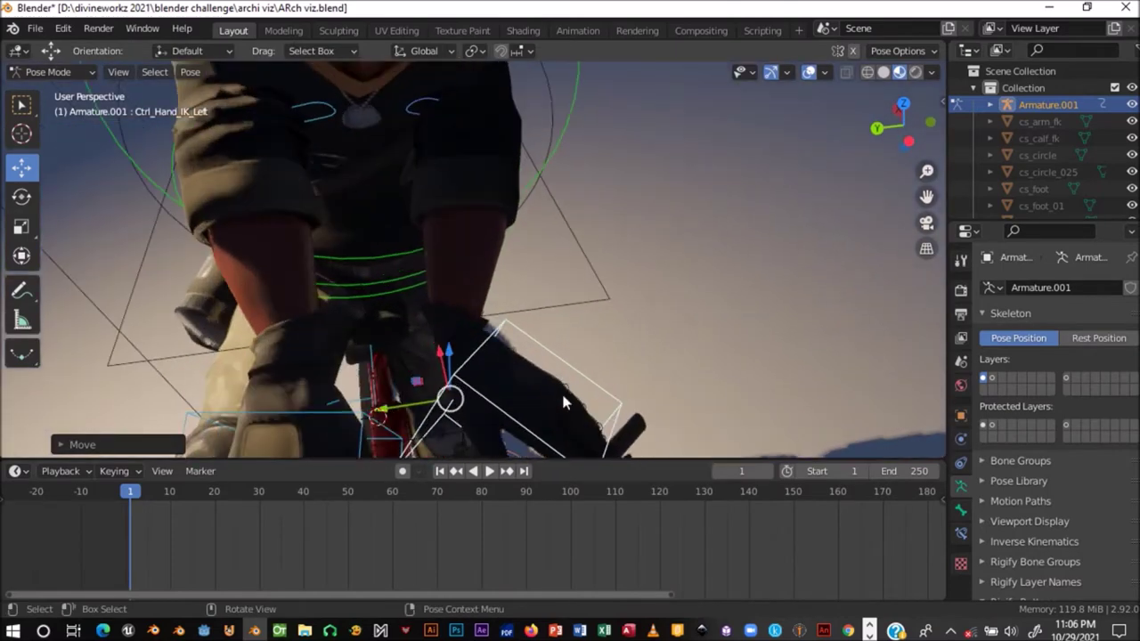
{"action": "mouse_move", "coordinate": [527, 354]}
{"action": "middle_mouse_down"}
{"action": "mouse_move", "coordinate": [568, 351]}
{"action": "mouse_move", "coordinate": [570, 374]}
{"action": "middle_mouse_up"}
- Rotate the Ctrl_Hand_IK_Left control in several passes to orient the left hand
{"action": "key", "text": "r"}
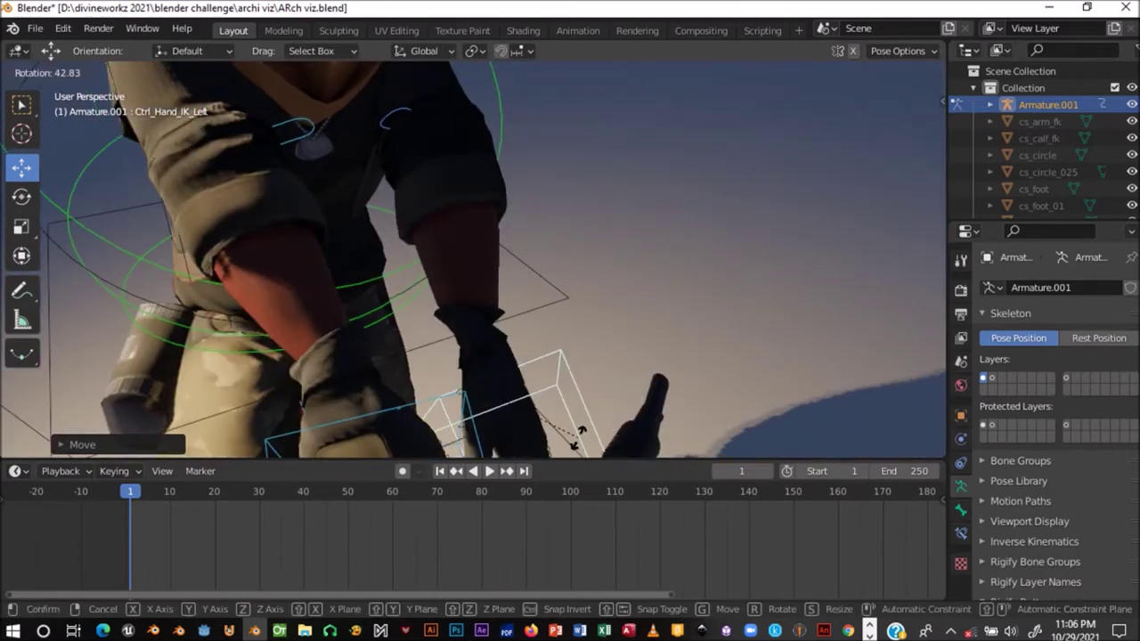
{"action": "left_click", "coordinate": [579, 434]}
{"action": "mouse_move", "coordinate": [579, 434]}
{"action": "middle_mouse_down"}
{"action": "mouse_move", "coordinate": [516, 303]}
{"action": "mouse_move", "coordinate": [521, 273]}
{"action": "middle_mouse_up"}
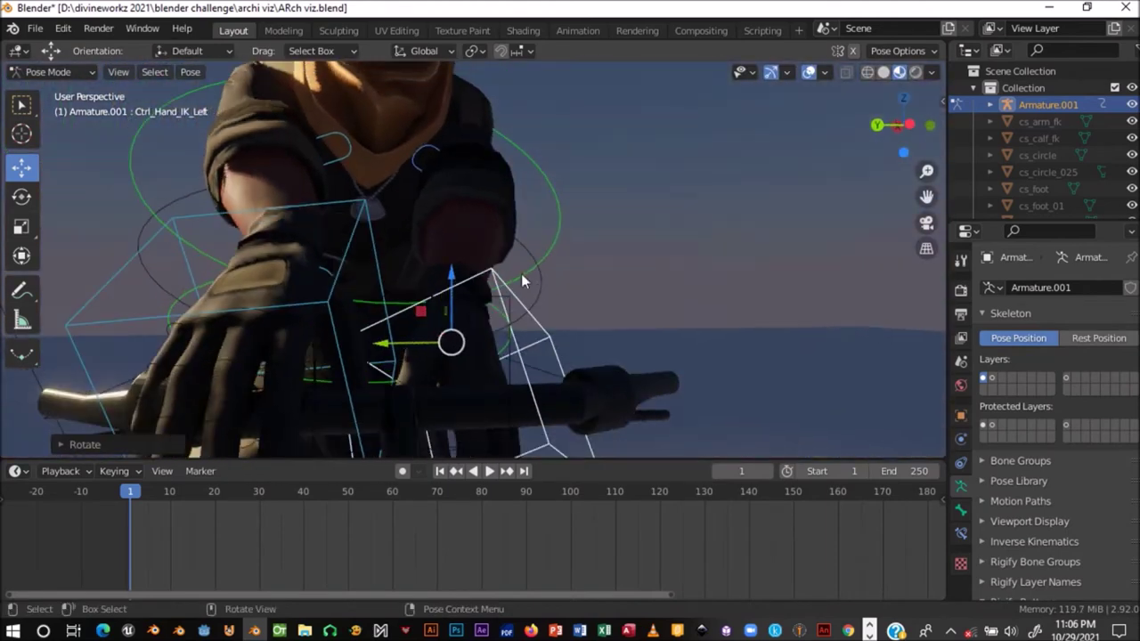
{"action": "key", "text": "r"}
{"action": "left_click", "coordinate": [384, 180]}
{"action": "mouse_move", "coordinate": [385, 179]}
{"action": "middle_mouse_down"}
{"action": "mouse_move", "coordinate": [501, 311]}
{"action": "mouse_move", "coordinate": [602, 330]}
{"action": "mouse_move", "coordinate": [570, 356]}
{"action": "middle_mouse_up"}
{"action": "key", "text": "r"}
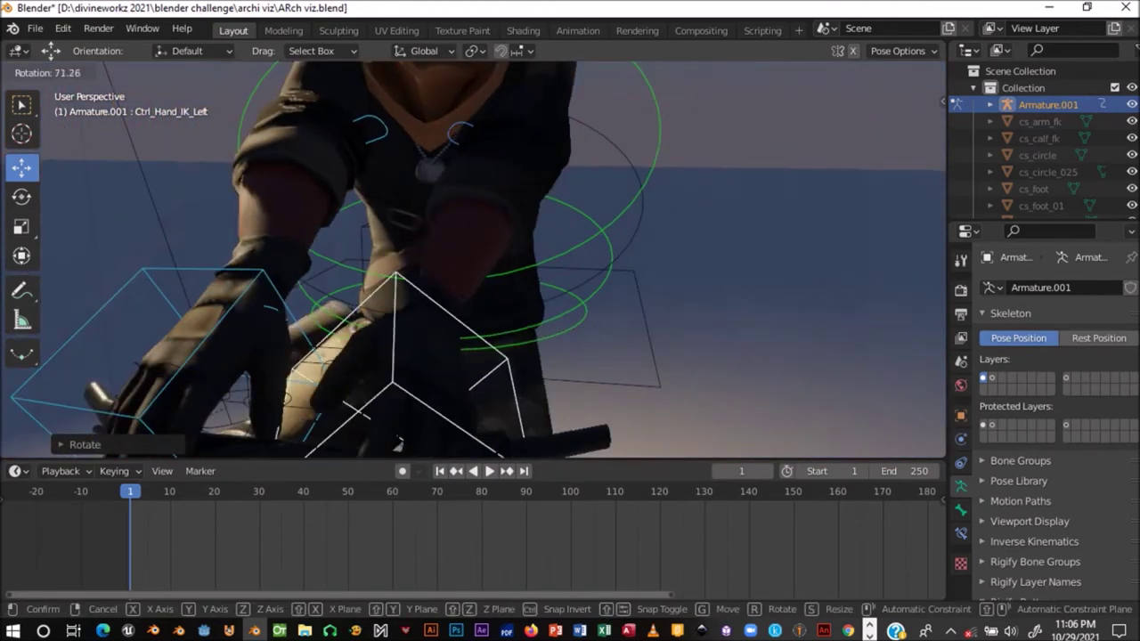
{"action": "left_click", "coordinate": [480, 415]}
- Keep rotating the left hand control, ending at about 33°, so it grips the handlebar
{"action": "middle_click_drag", "start_coordinate": [393, 418], "coordinate": [437, 370]}
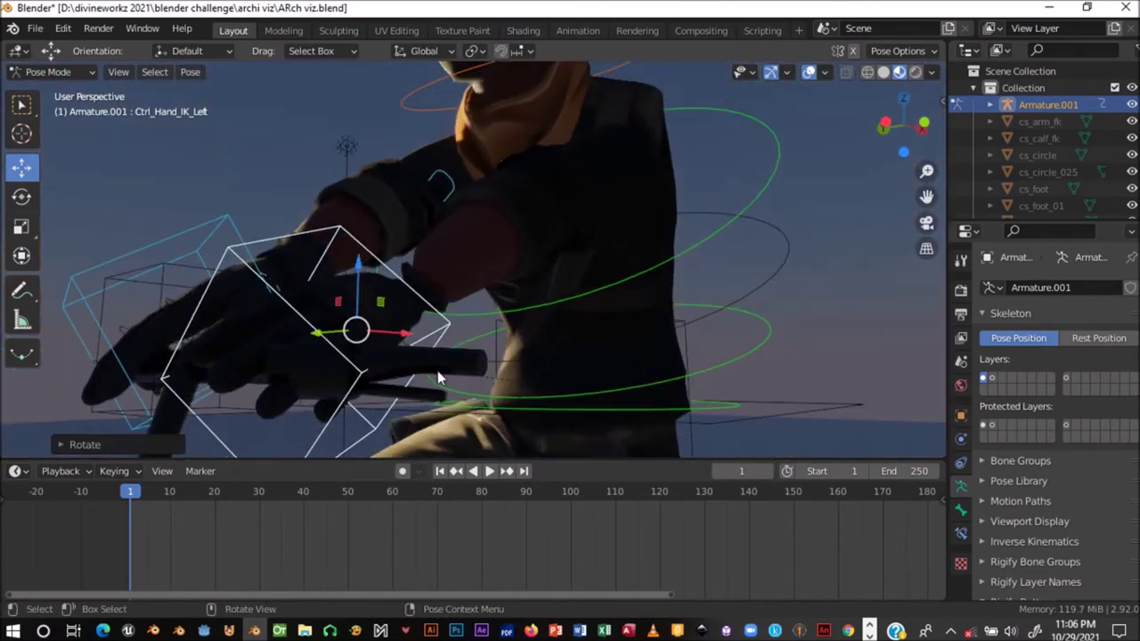
{"action": "key", "text": "r"}
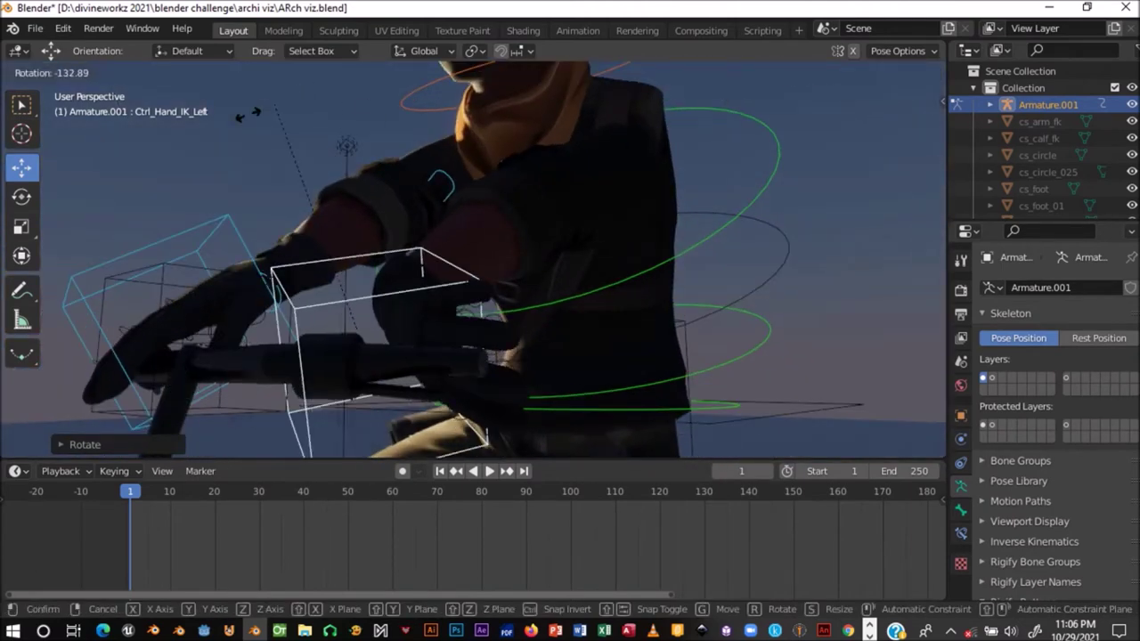
{"action": "left_click", "coordinate": [280, 252]}
{"action": "middle_click_drag", "start_coordinate": [281, 252], "coordinate": [229, 275]}
{"action": "key", "text": "r"}
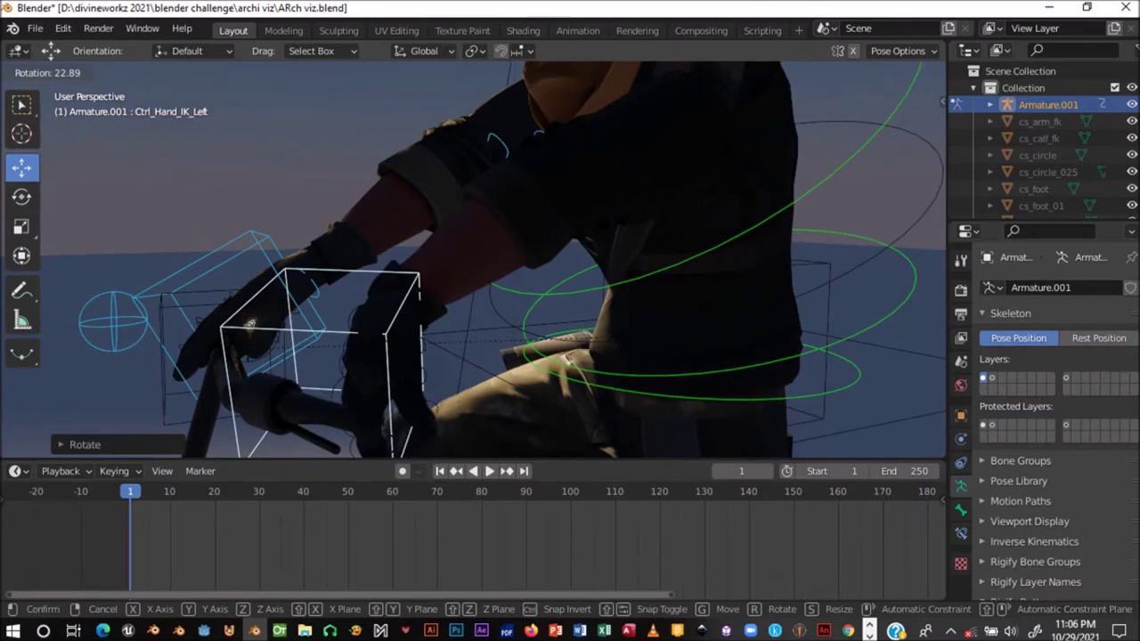
{"action": "left_click", "coordinate": [252, 326]}
{"action": "middle_click_drag", "start_coordinate": [251, 325], "coordinate": [392, 326]}
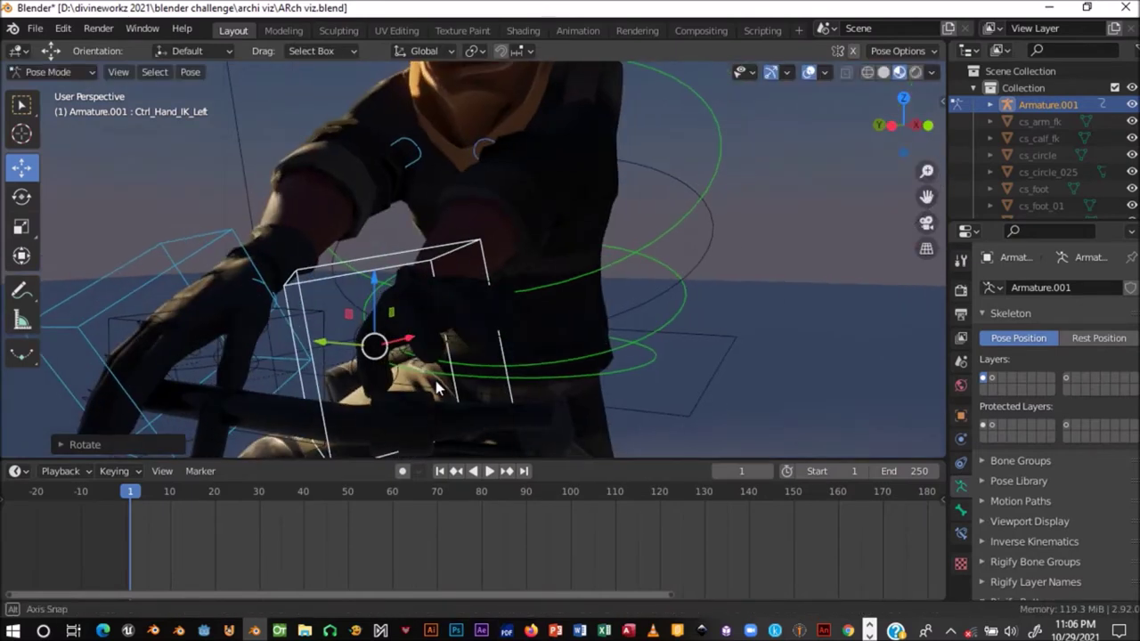
{"action": "key", "text": "r"}
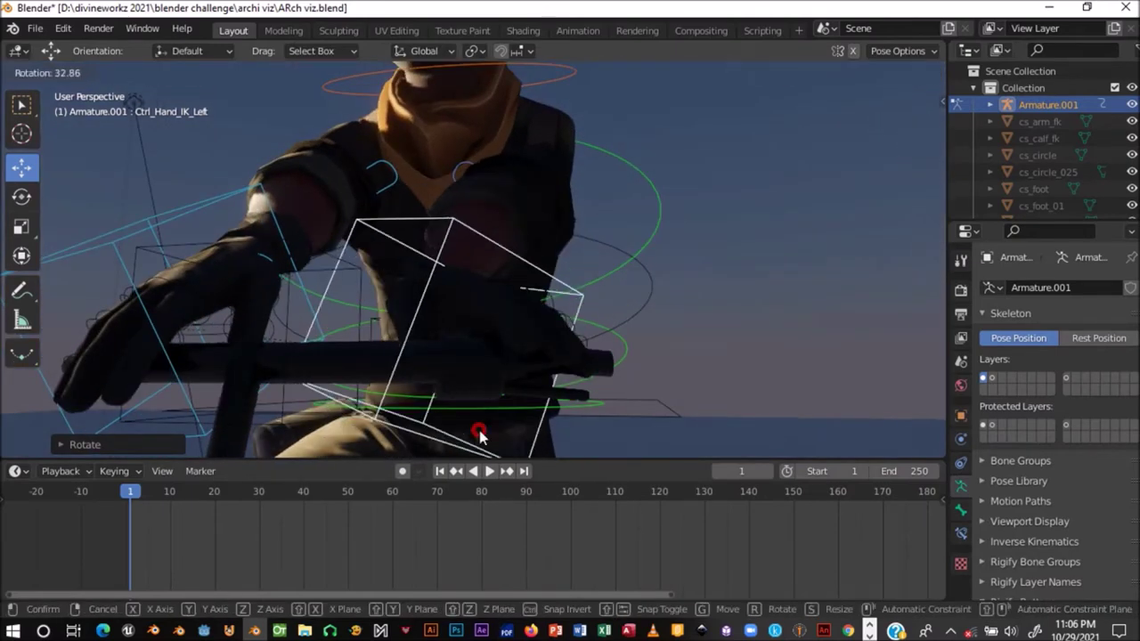
{"action": "left_click", "coordinate": [540, 376]}
{"action": "mouse_move", "coordinate": [541, 376]}
{"action": "middle_mouse_down"}
{"action": "mouse_move", "coordinate": [455, 408]}
{"action": "mouse_move", "coordinate": [404, 352]}
{"action": "mouse_move", "coordinate": [493, 309]}
{"action": "mouse_move", "coordinate": [615, 277]}
{"action": "middle_mouse_up"}
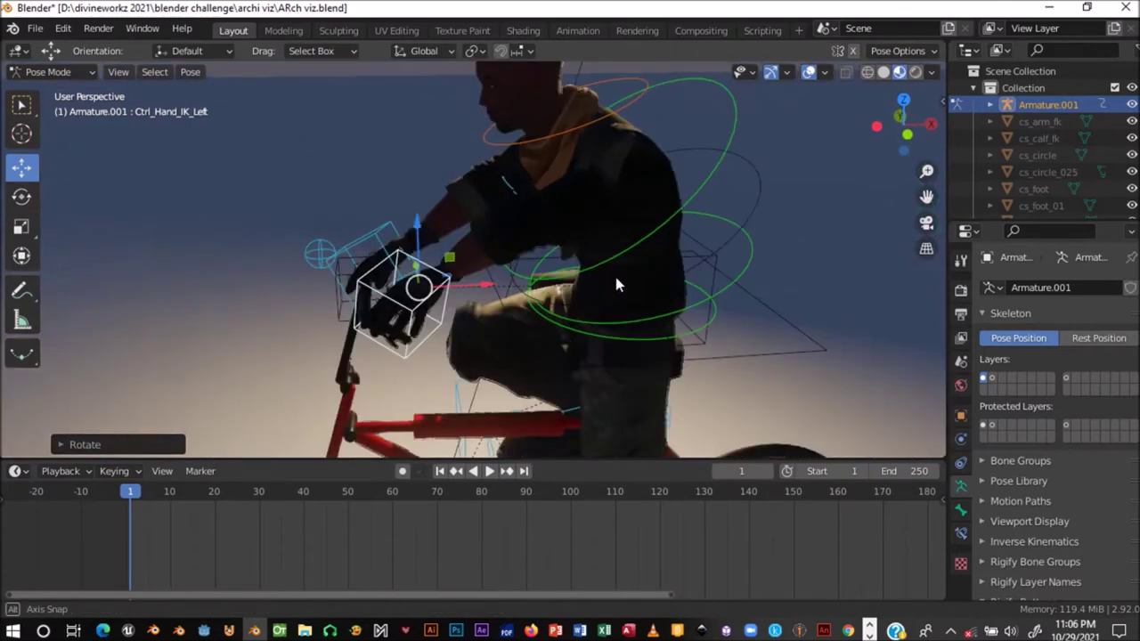
{"action": "left_click", "coordinate": [696, 339]}
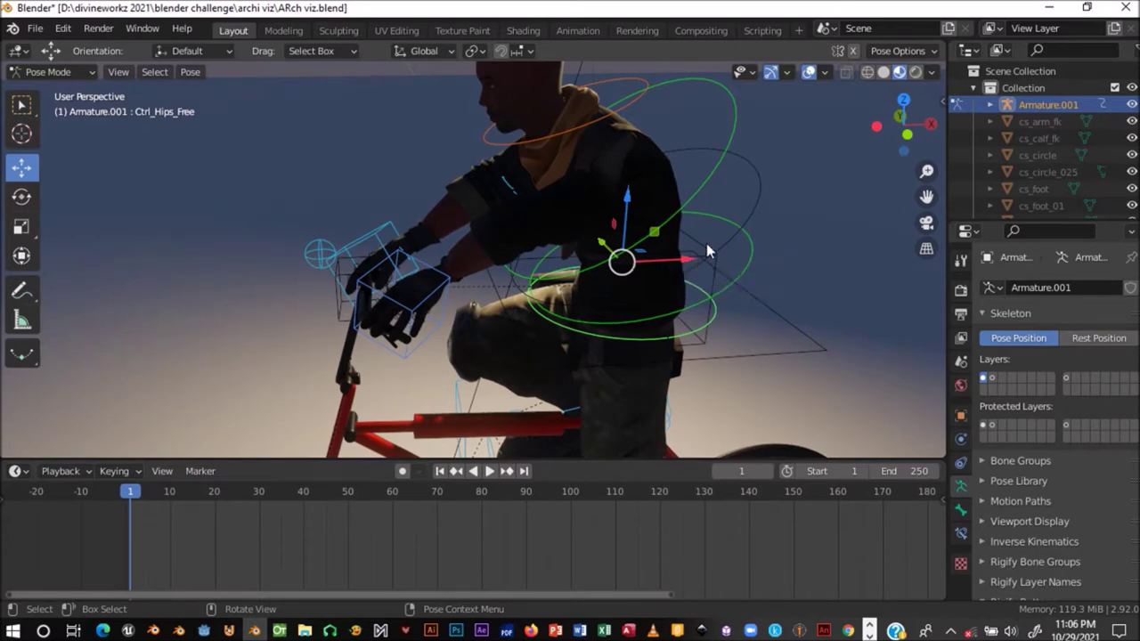
- Click through the overlapping spine and hips control bones to select Ctrl_Hips
{"action": "left_click", "coordinate": [704, 248]}
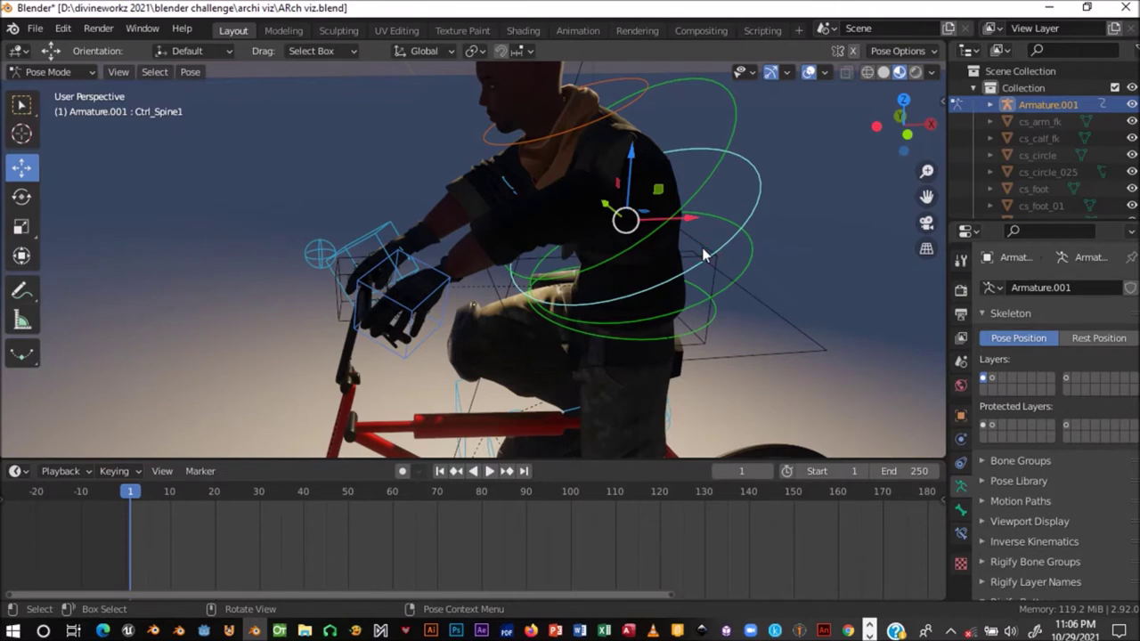
{"action": "left_click", "coordinate": [703, 256]}
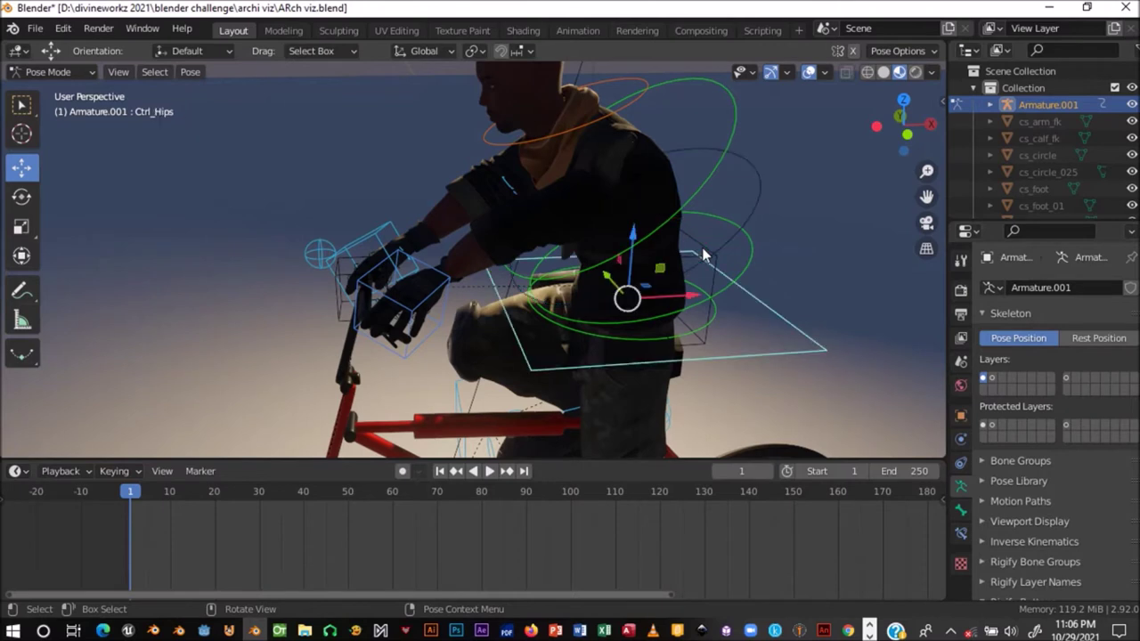
{"action": "left_click", "coordinate": [707, 304]}
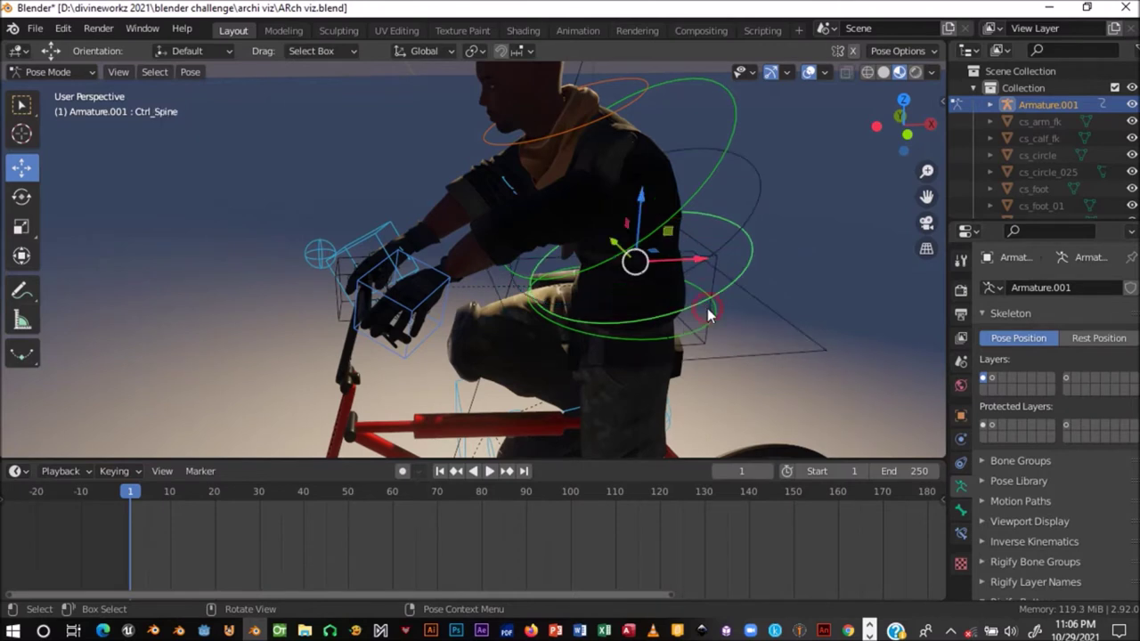
{"action": "left_click", "coordinate": [709, 309]}
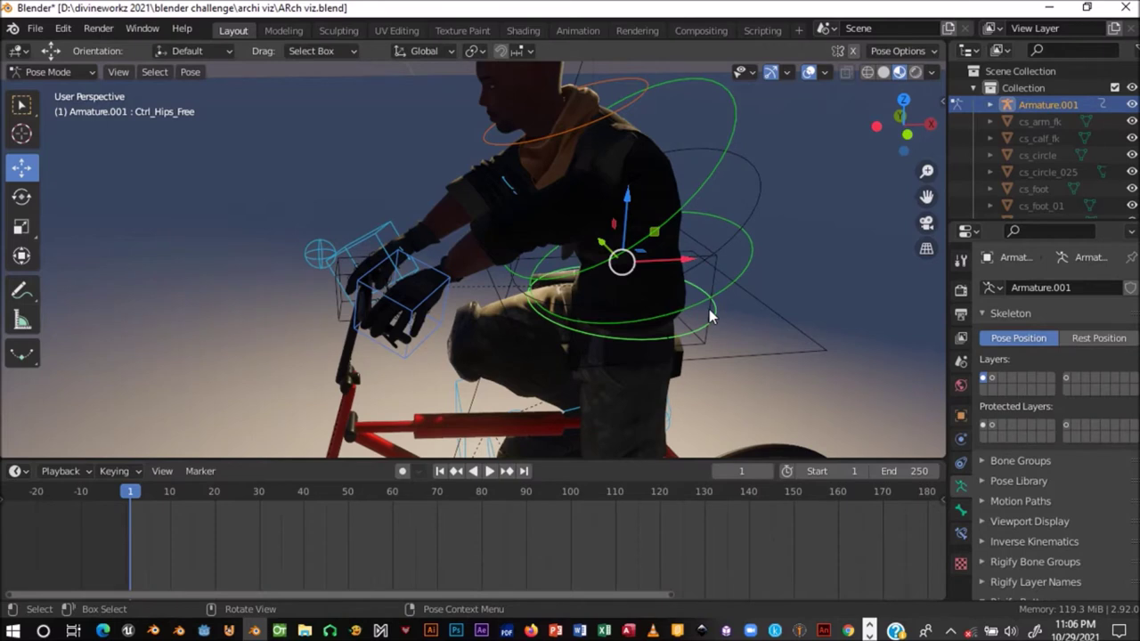
{"action": "left_click", "coordinate": [709, 309]}
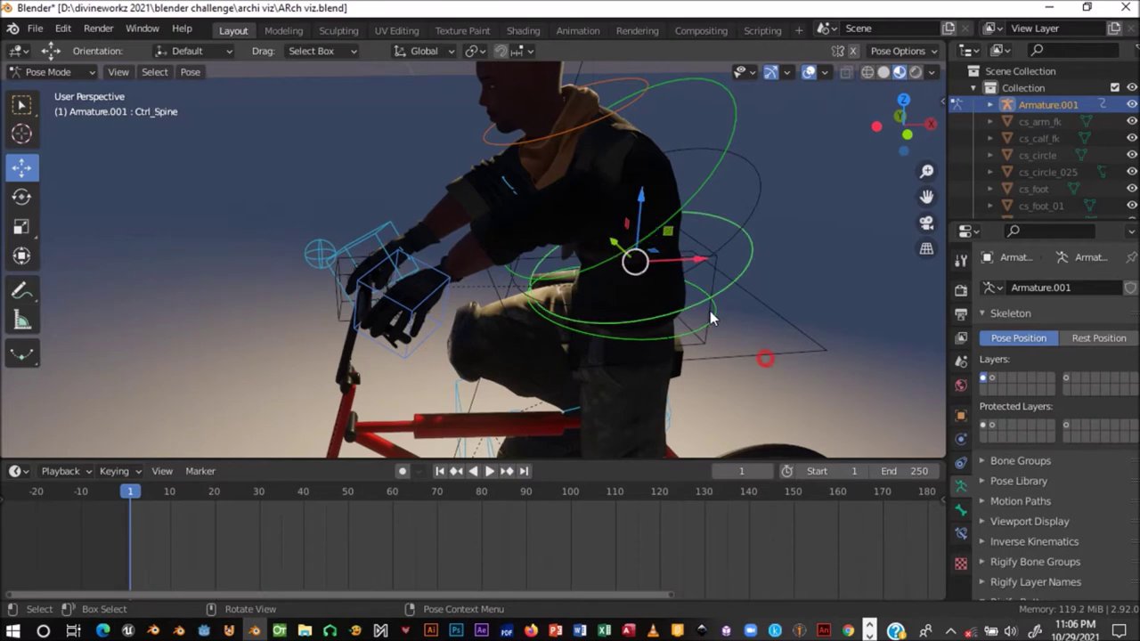
{"action": "left_click", "coordinate": [766, 359]}
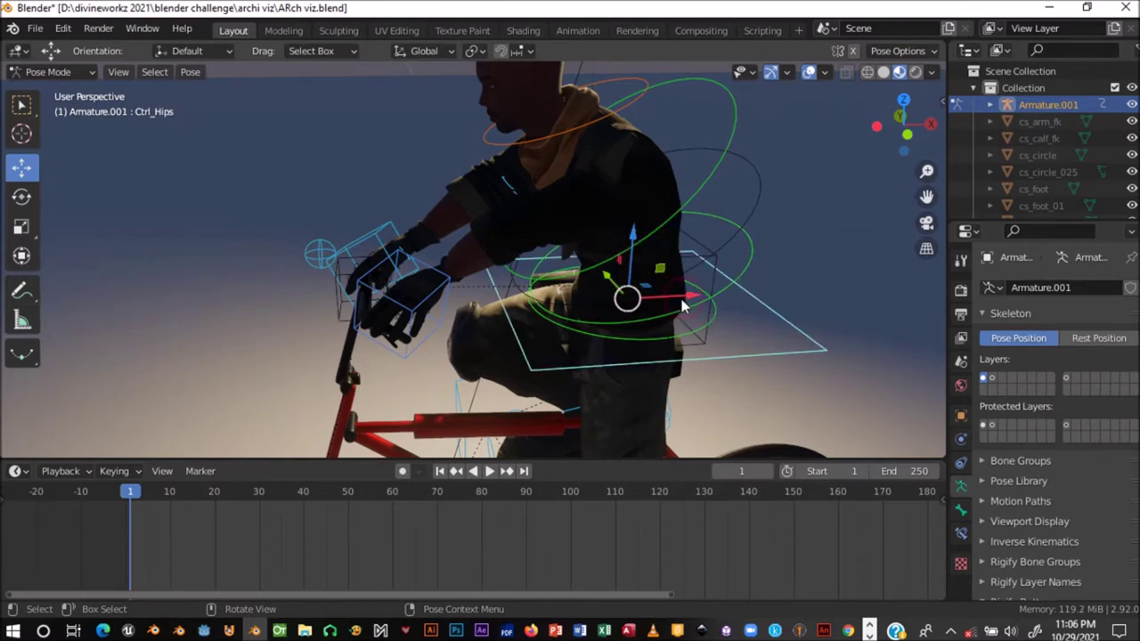
- Shift Ctrl_Hips 0.2847 m along the global X axis
{"action": "key", "text": "g"}
{"action": "key", "text": "x"}
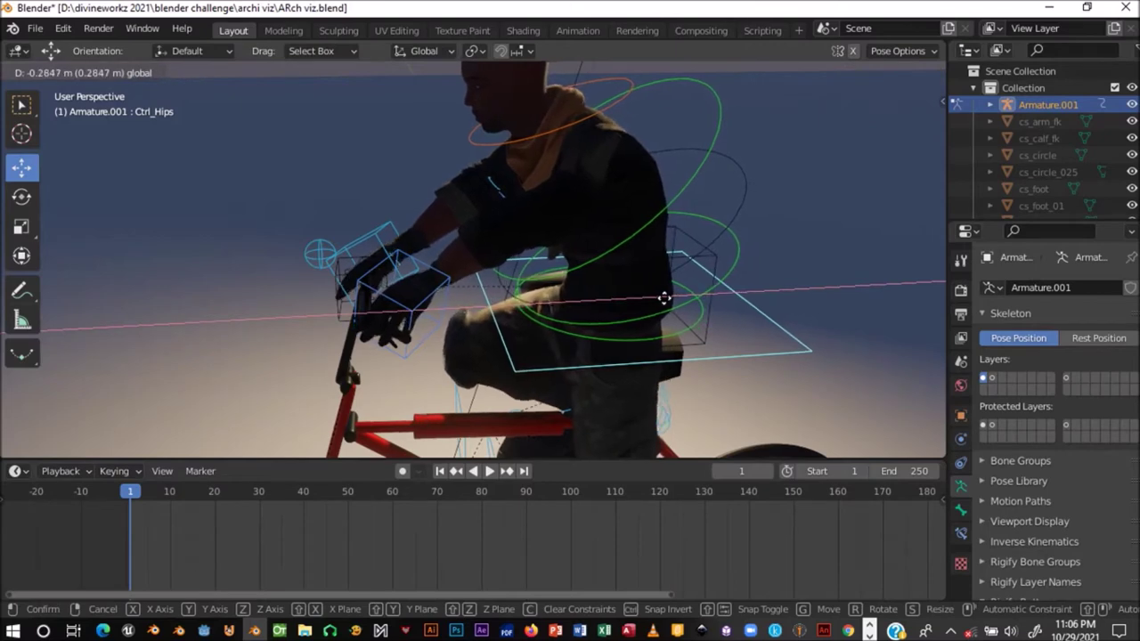
{"action": "left_click", "coordinate": [619, 236]}
{"action": "mouse_move", "coordinate": [604, 203]}
{"action": "middle_mouse_down"}
{"action": "mouse_move", "coordinate": [554, 168]}
{"action": "mouse_move", "coordinate": [487, 175]}
{"action": "middle_mouse_up"}
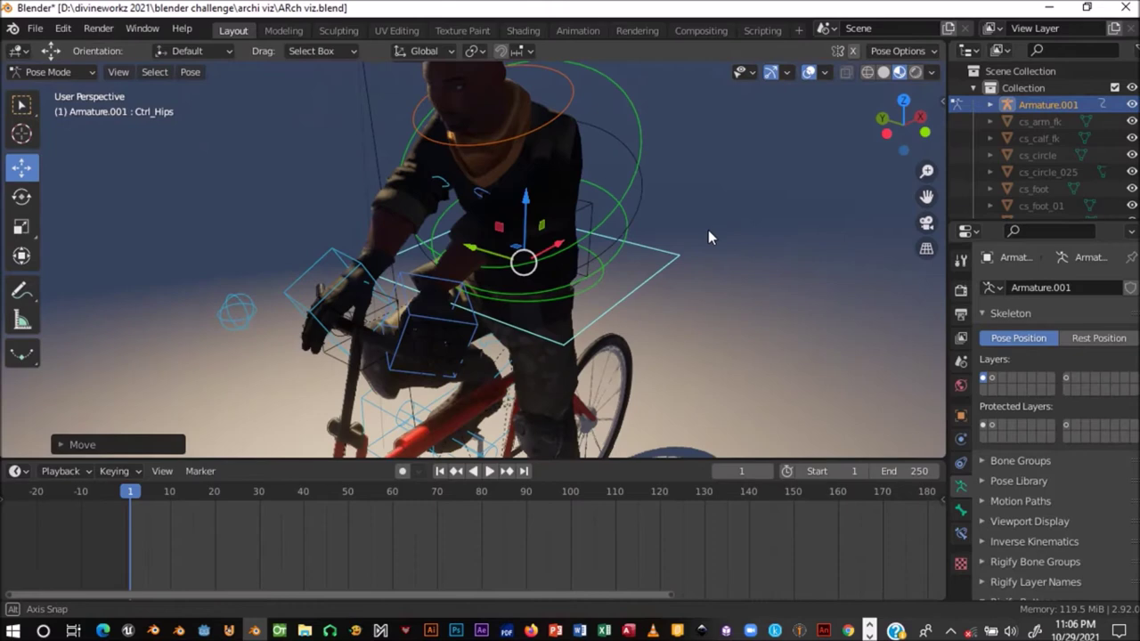
{"action": "left_click", "coordinate": [472, 214]}
{"action": "mouse_move", "coordinate": [472, 214]}
{"action": "middle_mouse_down"}
{"action": "mouse_move", "coordinate": [577, 185]}
{"action": "mouse_move", "coordinate": [557, 258]}
{"action": "mouse_move", "coordinate": [499, 261]}
{"action": "mouse_move", "coordinate": [531, 284]}
{"action": "mouse_move", "coordinate": [337, 303]}
{"action": "mouse_move", "coordinate": [527, 329]}
{"action": "middle_mouse_up"}
- Rotate the Ctrl_Hand_IK_Right control and move it toward the handlebar
{"action": "middle_click_drag", "start_coordinate": [389, 287], "coordinate": [520, 322]}
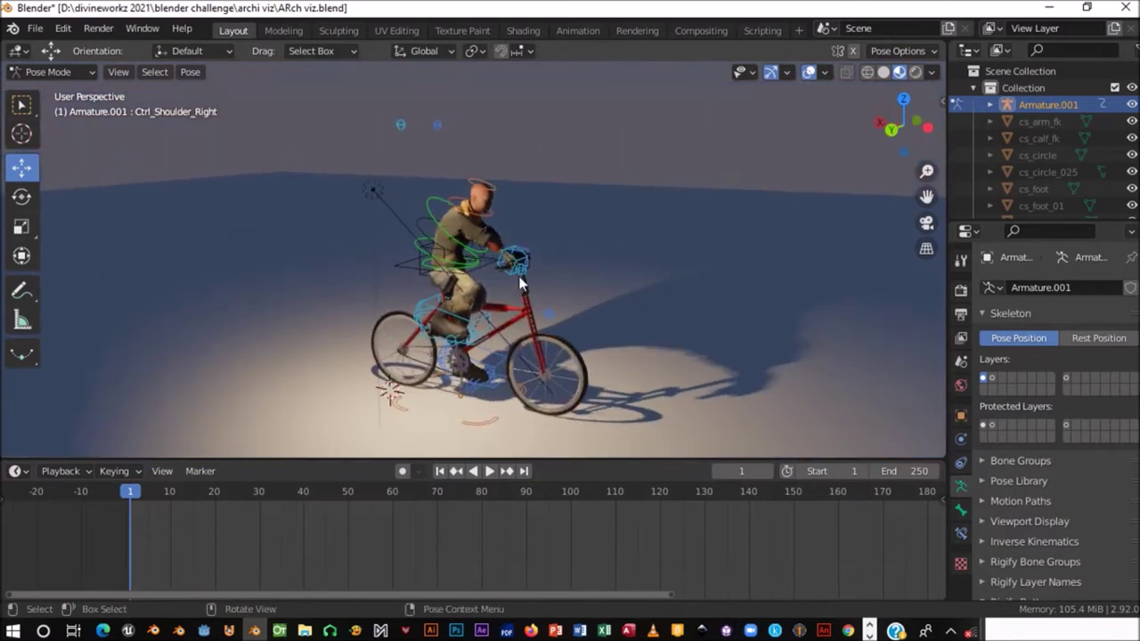
{"action": "scroll", "coordinate": [526, 227], "scroll_direction": "up", "scroll_amount": 2}
{"action": "mouse_move", "coordinate": [527, 226]}
{"action": "middle_mouse_down"}
{"action": "mouse_move", "coordinate": [438, 264]}
{"action": "mouse_move", "coordinate": [463, 293]}
{"action": "mouse_move", "coordinate": [447, 278]}
{"action": "middle_mouse_up"}
{"action": "mouse_move", "coordinate": [472, 332]}
{"action": "middle_mouse_down"}
{"action": "mouse_move", "coordinate": [478, 272]}
{"action": "mouse_move", "coordinate": [490, 309]}
{"action": "mouse_move", "coordinate": [496, 242]}
{"action": "mouse_move", "coordinate": [489, 336]}
{"action": "mouse_move", "coordinate": [502, 219]}
{"action": "mouse_move", "coordinate": [506, 331]}
{"action": "mouse_move", "coordinate": [476, 349]}
{"action": "mouse_move", "coordinate": [637, 249]}
{"action": "middle_mouse_up"}
{"action": "key", "text": "r"}
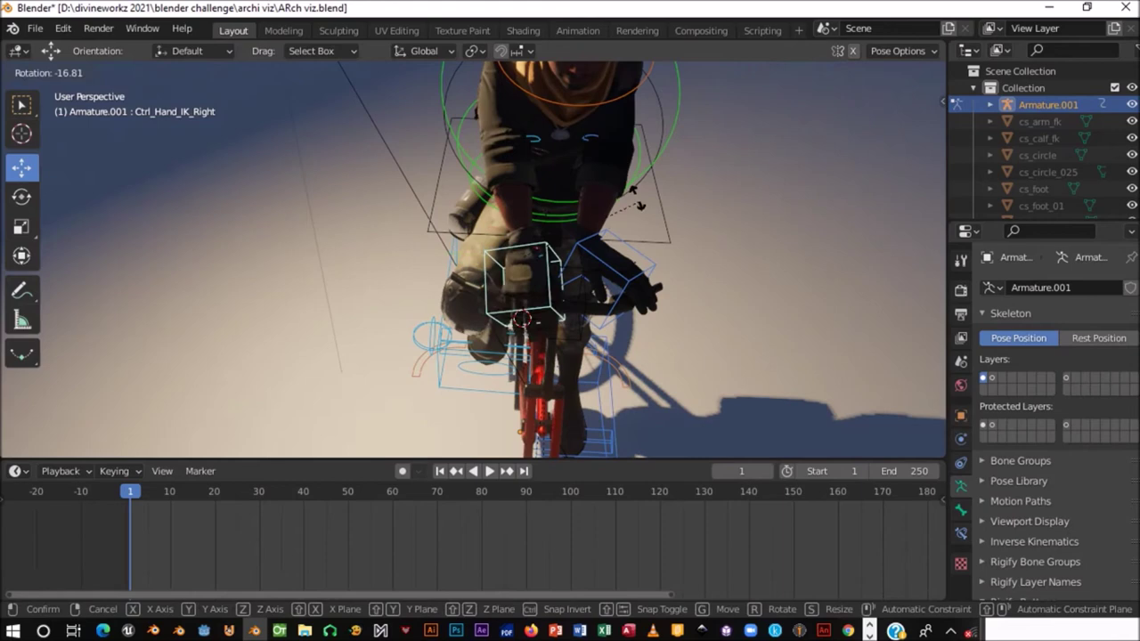
{"action": "left_click", "coordinate": [642, 260]}
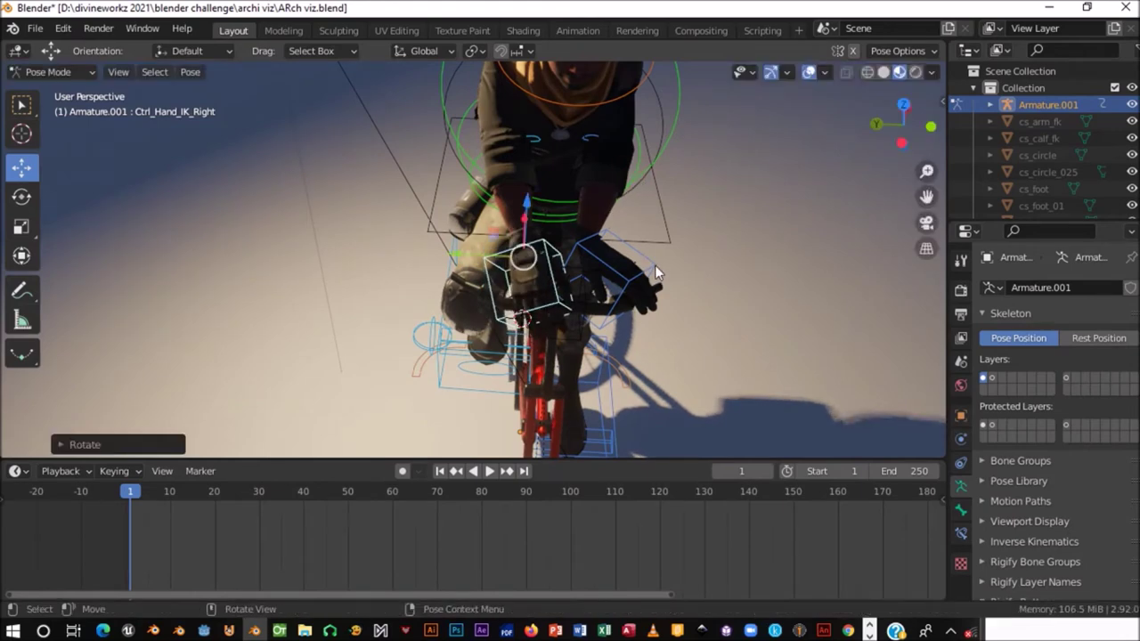
{"action": "key", "text": "g"}
{"action": "left_click", "coordinate": [546, 233]}
- Refine the right hand position until the glove rests on the grip, about 0.71 m moved
{"action": "mouse_move", "coordinate": [546, 233]}
{"action": "middle_mouse_down"}
{"action": "mouse_move", "coordinate": [625, 178]}
{"action": "mouse_move", "coordinate": [740, 220]}
{"action": "middle_mouse_up"}
{"action": "key", "text": "g"}
{"action": "left_click", "coordinate": [656, 195]}
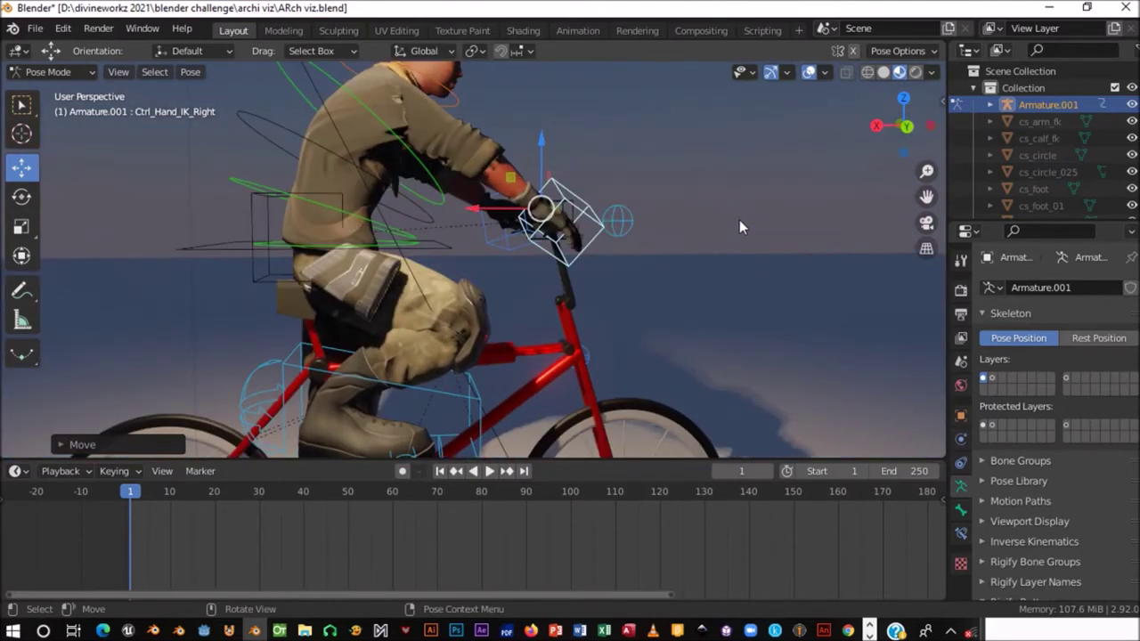
{"action": "scroll", "coordinate": [696, 231], "scroll_direction": "up", "scroll_amount": 2}
{"action": "key", "text": "g"}
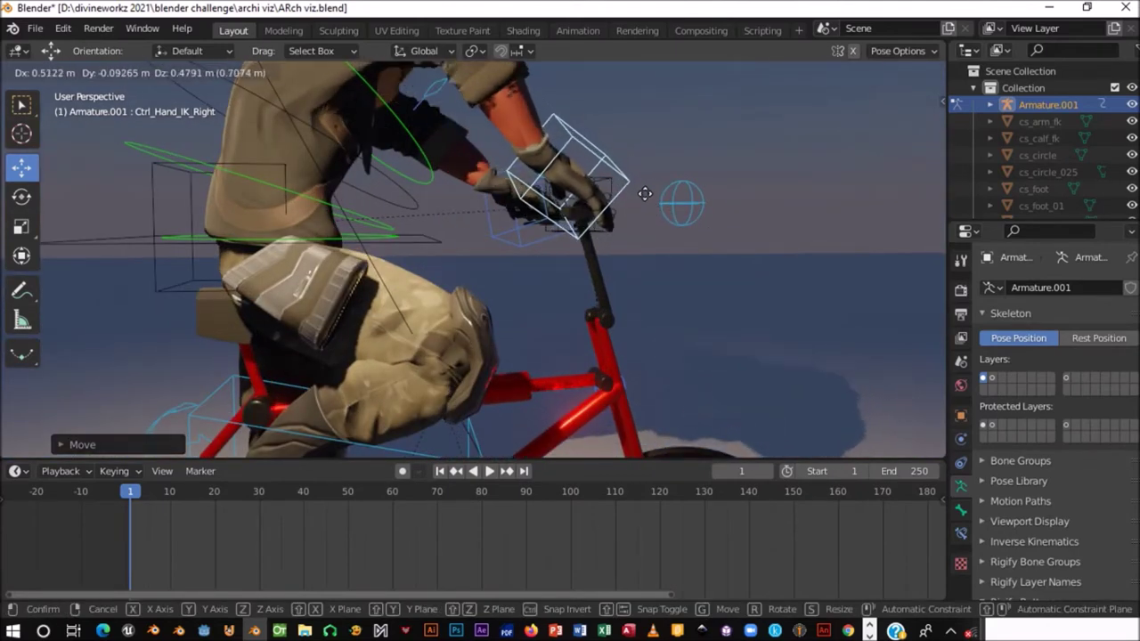
{"action": "left_click", "coordinate": [645, 223]}
{"action": "mouse_move", "coordinate": [645, 223]}
{"action": "middle_mouse_down"}
{"action": "mouse_move", "coordinate": [505, 291]}
{"action": "mouse_move", "coordinate": [526, 213]}
{"action": "mouse_move", "coordinate": [621, 210]}
{"action": "mouse_move", "coordinate": [581, 219]}
{"action": "middle_mouse_up"}
{"action": "key", "text": "g"}
{"action": "left_click", "coordinate": [527, 207]}
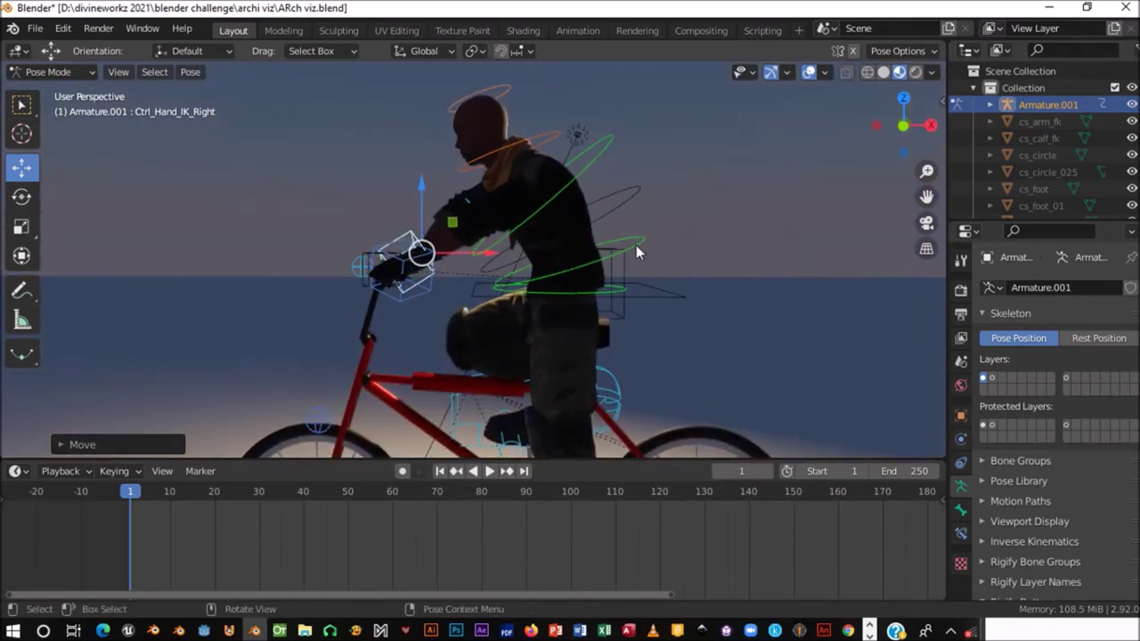
- Shift the Ctrl_Spine control slightly along the X axis
{"action": "middle_click_drag", "start_coordinate": [630, 252], "coordinate": [628, 259]}
{"action": "left_click", "coordinate": [628, 259]}
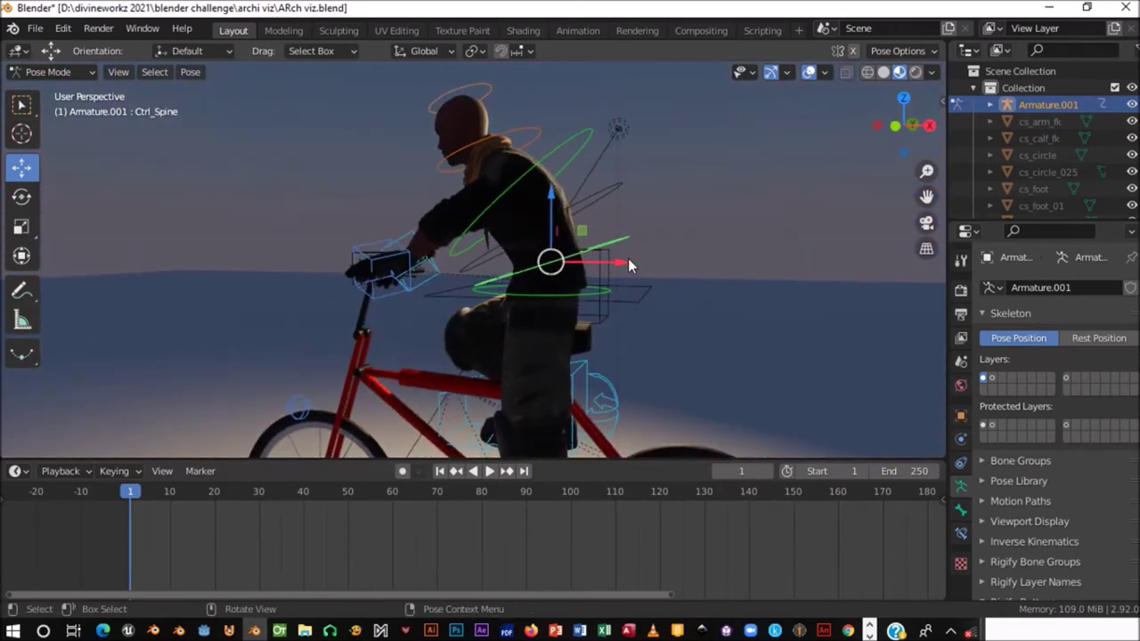
{"action": "key", "text": "g"}
{"action": "key", "text": "x"}
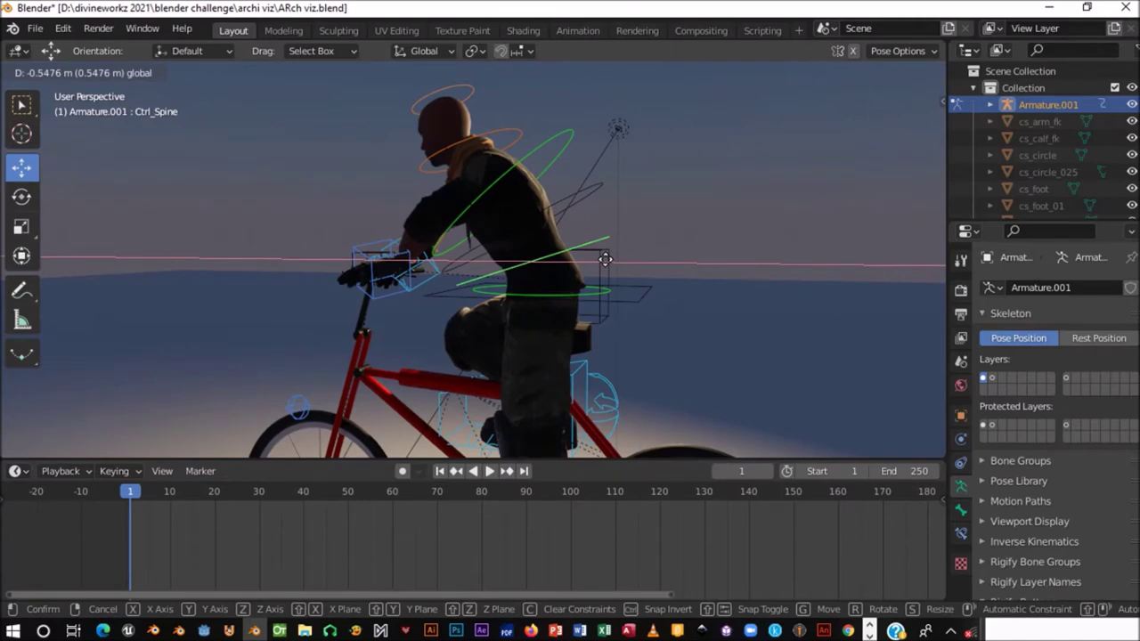
{"action": "left_click", "coordinate": [605, 259]}
{"action": "mouse_move", "coordinate": [495, 211]}
{"action": "middle_mouse_down"}
{"action": "mouse_move", "coordinate": [580, 294]}
{"action": "mouse_move", "coordinate": [479, 247]}
{"action": "mouse_move", "coordinate": [421, 303]}
{"action": "mouse_move", "coordinate": [517, 250]}
{"action": "mouse_move", "coordinate": [607, 292]}
{"action": "mouse_move", "coordinate": [649, 263]}
{"action": "middle_mouse_up"}
- Rotate Ctrl_Hand_IK_Left and move it toward the left handlebar
{"action": "left_click", "coordinate": [412, 294]}
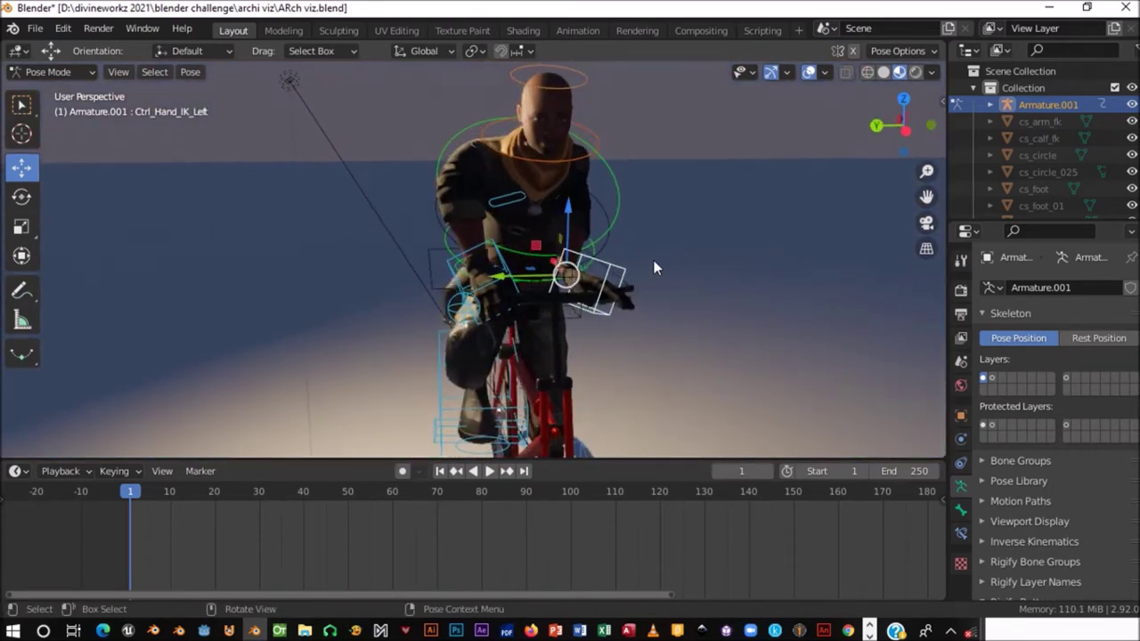
{"action": "key", "text": "r"}
{"action": "left_click", "coordinate": [675, 302]}
{"action": "key", "text": "g"}
{"action": "left_click", "coordinate": [682, 280]}
{"action": "mouse_move", "coordinate": [683, 280]}
{"action": "middle_mouse_down"}
{"action": "mouse_move", "coordinate": [438, 342]}
{"action": "mouse_move", "coordinate": [374, 285]}
{"action": "middle_mouse_up"}
{"action": "scroll", "coordinate": [437, 342], "scroll_direction": "up", "scroll_amount": 3}
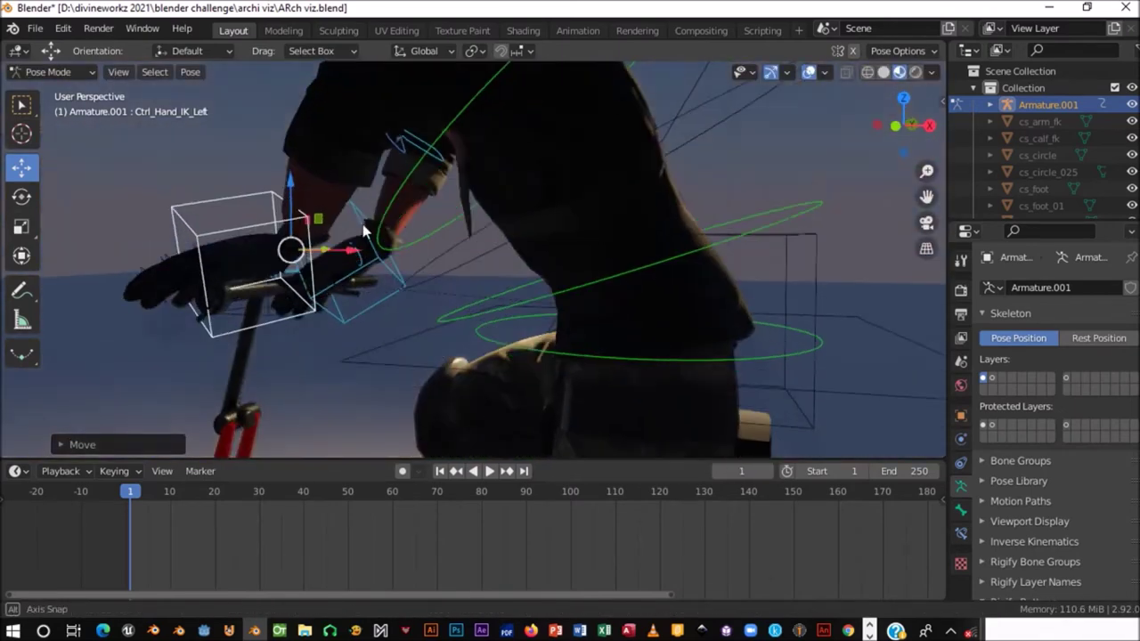
{"action": "key", "text": "g"}
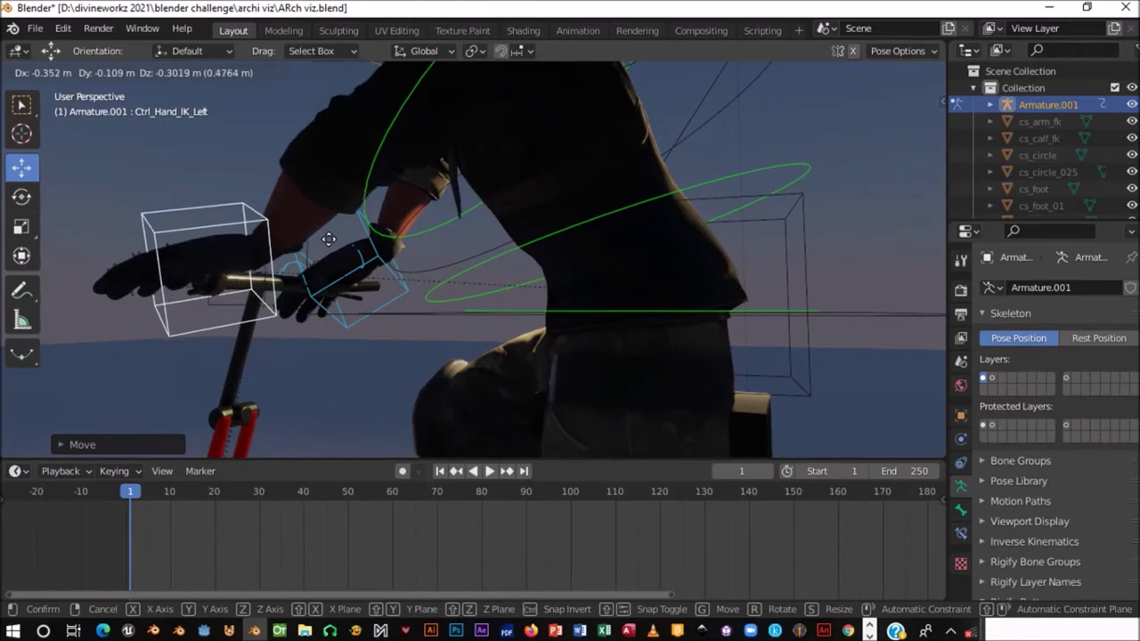
{"action": "left_click", "coordinate": [323, 246]}
- Rotate and move the left hand again until it rests on the handlebar, about 0.54 m moved
{"action": "mouse_move", "coordinate": [323, 247]}
{"action": "middle_mouse_down"}
{"action": "mouse_move", "coordinate": [423, 377]}
{"action": "mouse_move", "coordinate": [718, 301]}
{"action": "mouse_move", "coordinate": [611, 293]}
{"action": "mouse_move", "coordinate": [512, 323]}
{"action": "mouse_move", "coordinate": [506, 298]}
{"action": "mouse_move", "coordinate": [564, 293]}
{"action": "mouse_move", "coordinate": [547, 303]}
{"action": "middle_mouse_up"}
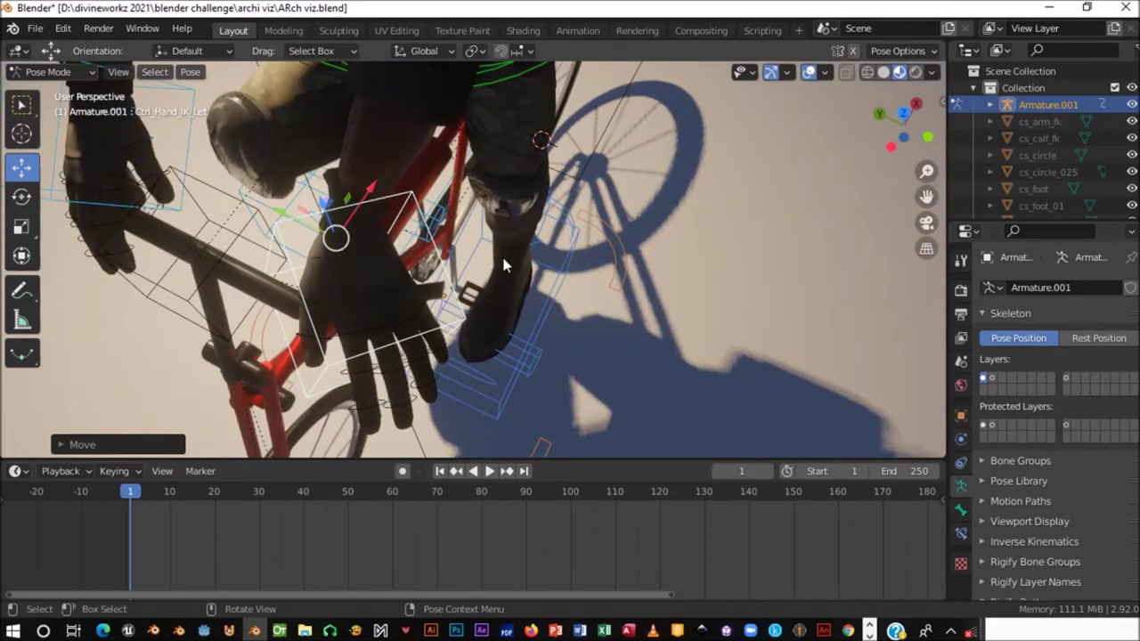
{"action": "key", "text": "r"}
{"action": "left_click", "coordinate": [479, 319]}
{"action": "mouse_move", "coordinate": [479, 319]}
{"action": "middle_mouse_down"}
{"action": "mouse_move", "coordinate": [377, 214]}
{"action": "mouse_move", "coordinate": [447, 180]}
{"action": "mouse_move", "coordinate": [452, 151]}
{"action": "mouse_move", "coordinate": [472, 166]}
{"action": "middle_mouse_up"}
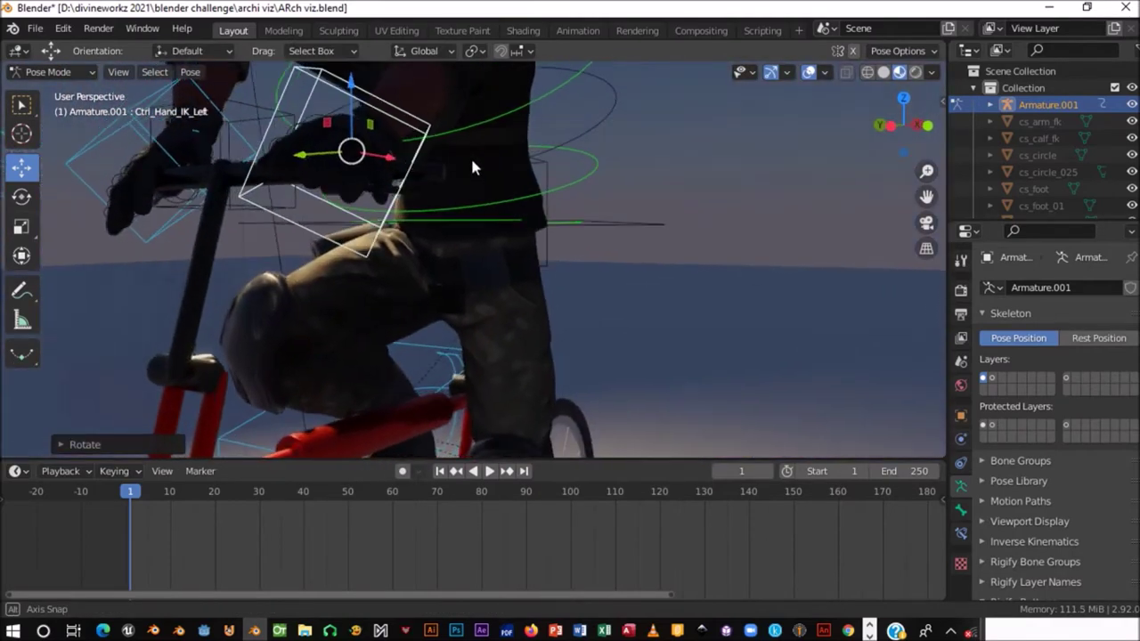
{"action": "key", "text": "g"}
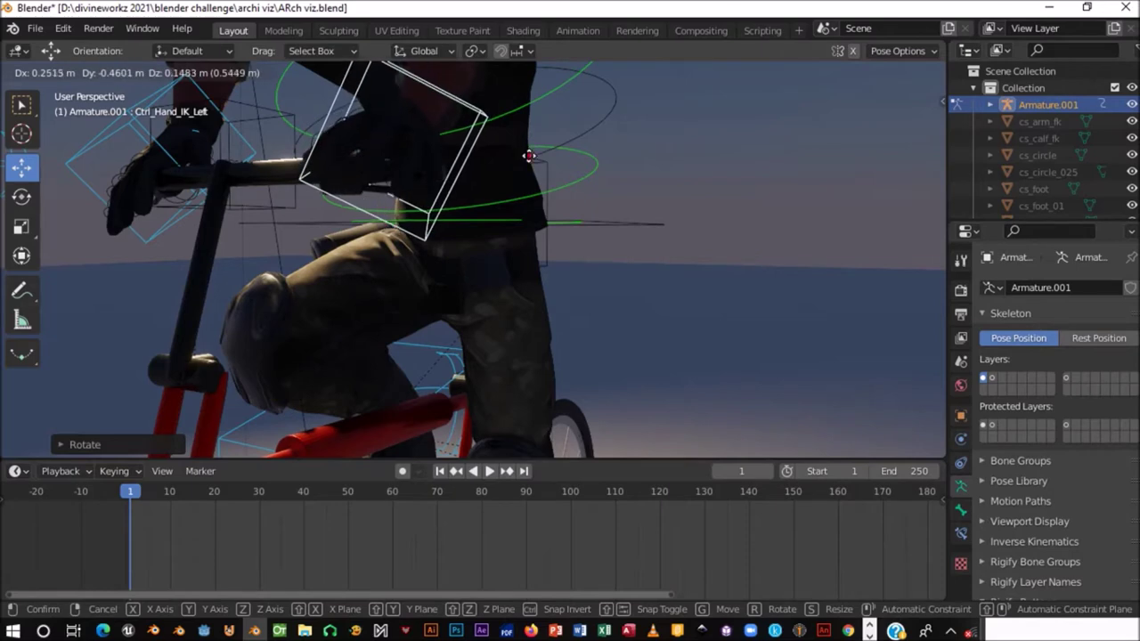
{"action": "left_click", "coordinate": [529, 155]}
{"action": "key", "text": "r"}
{"action": "left_click", "coordinate": [535, 198]}
{"action": "mouse_move", "coordinate": [534, 199]}
{"action": "middle_mouse_down"}
{"action": "mouse_move", "coordinate": [549, 229]}
{"action": "mouse_move", "coordinate": [671, 209]}
{"action": "middle_mouse_up"}
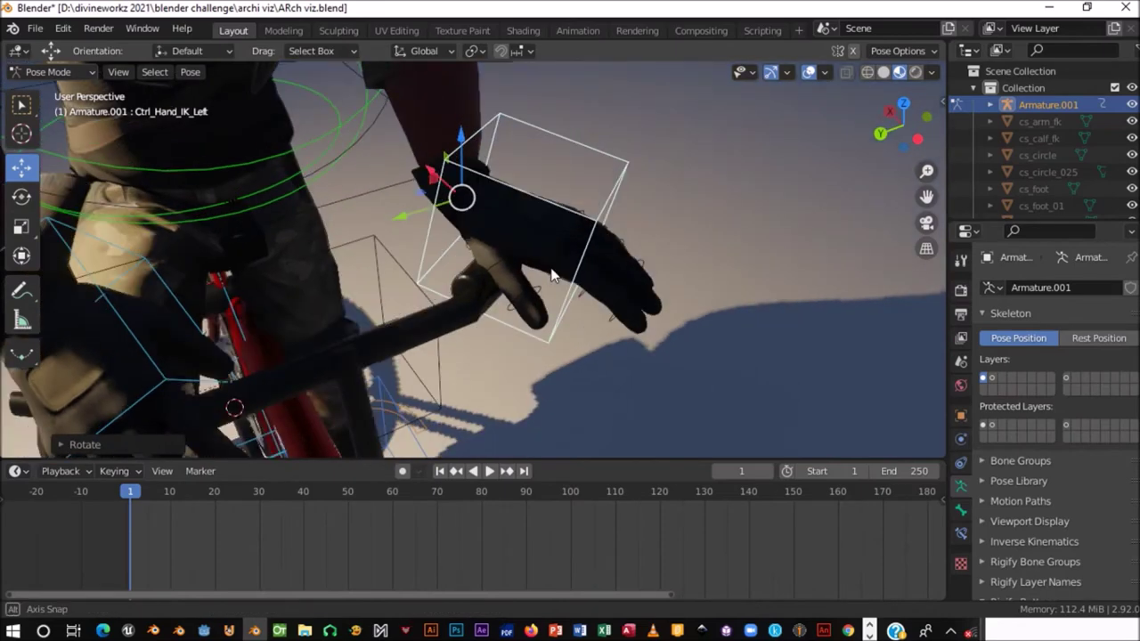
{"action": "mouse_move", "coordinate": [577, 238]}
{"action": "middle_mouse_down"}
{"action": "mouse_move", "coordinate": [391, 273]}
{"action": "mouse_move", "coordinate": [524, 299]}
{"action": "mouse_move", "coordinate": [479, 312]}
{"action": "middle_mouse_up"}
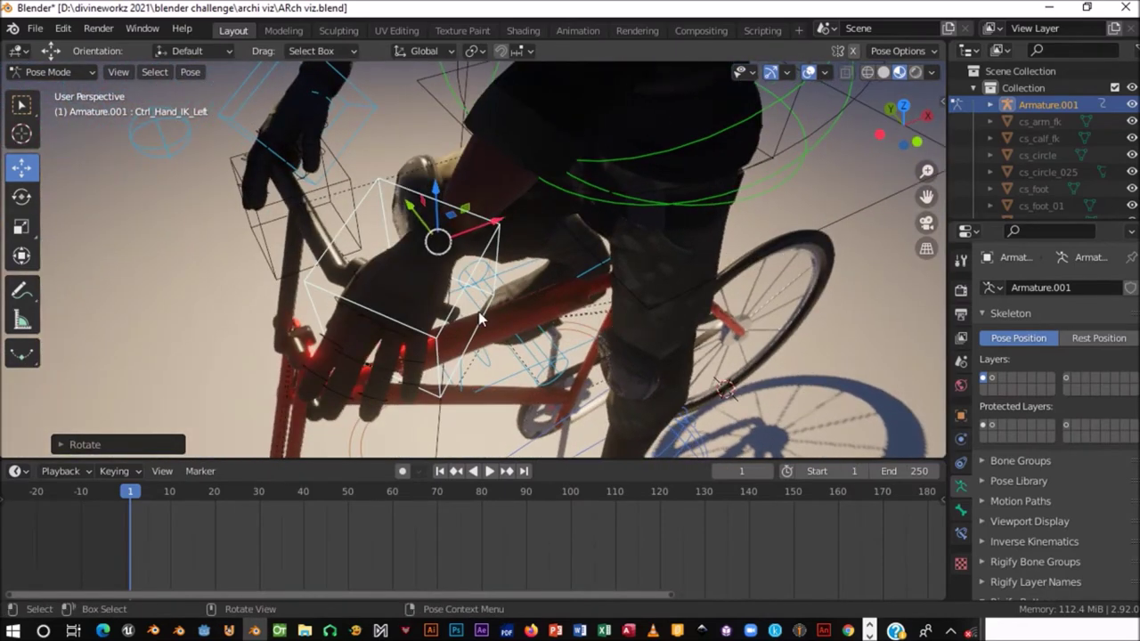
- Select the left hand's Ctrl_Pinky1_Left and Ctrl_Middle1_Left finger bones
{"action": "left_click", "coordinate": [412, 341]}
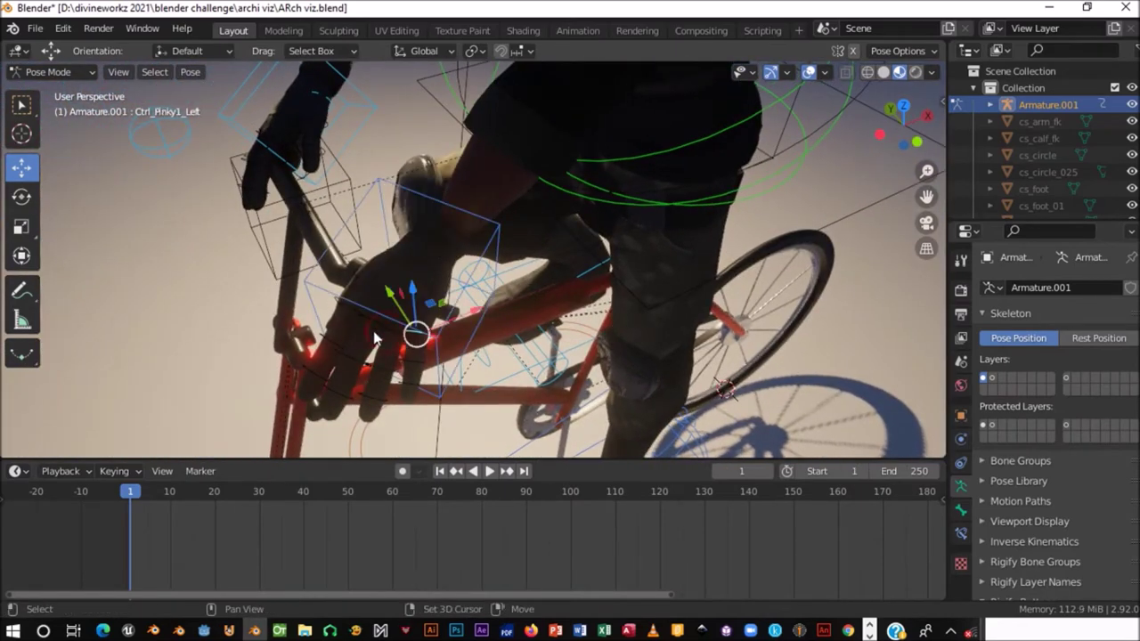
{"action": "left_click", "coordinate": [343, 314]}
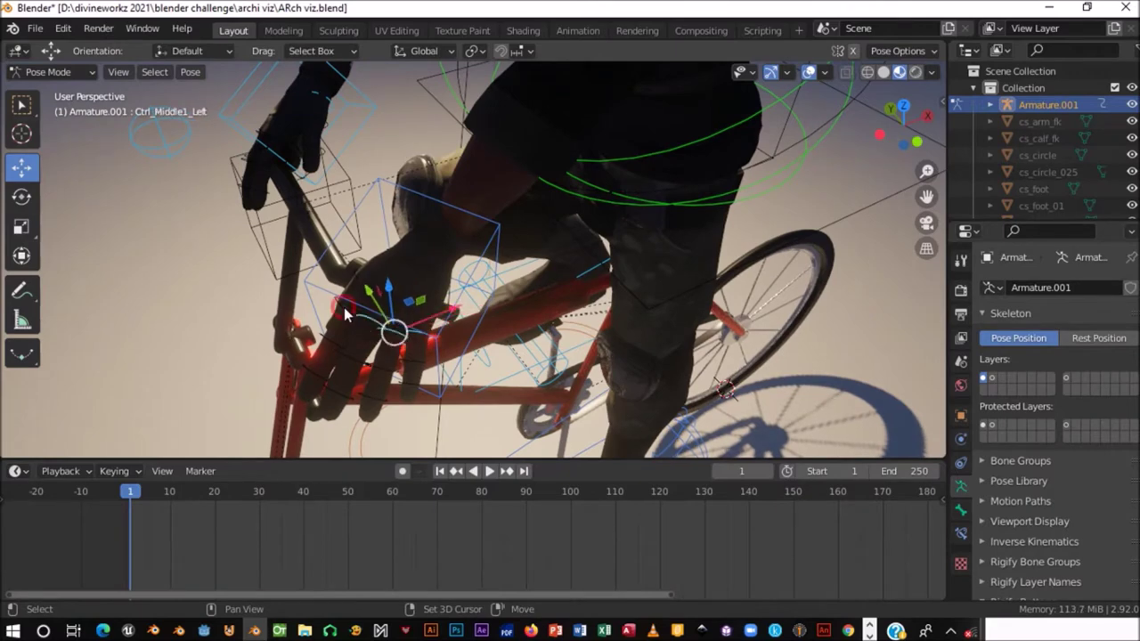
{"action": "middle_click_drag", "start_coordinate": [338, 312], "coordinate": [403, 323]}
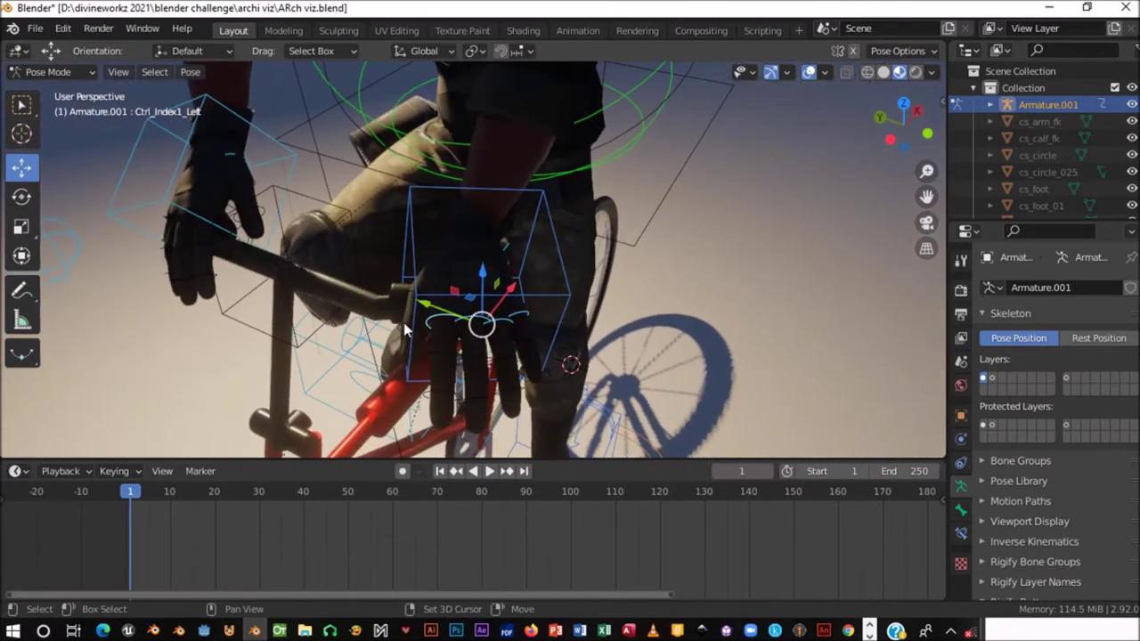
{"action": "mouse_move", "coordinate": [516, 321]}
{"action": "middle_mouse_down"}
{"action": "mouse_move", "coordinate": [630, 255]}
{"action": "mouse_move", "coordinate": [577, 279]}
{"action": "mouse_move", "coordinate": [415, 285]}
{"action": "mouse_move", "coordinate": [341, 274]}
{"action": "mouse_move", "coordinate": [389, 267]}
{"action": "middle_mouse_up"}
- Curl the left finger controls around the handlebar grip with repeated rotations
{"action": "key", "text": "r"}
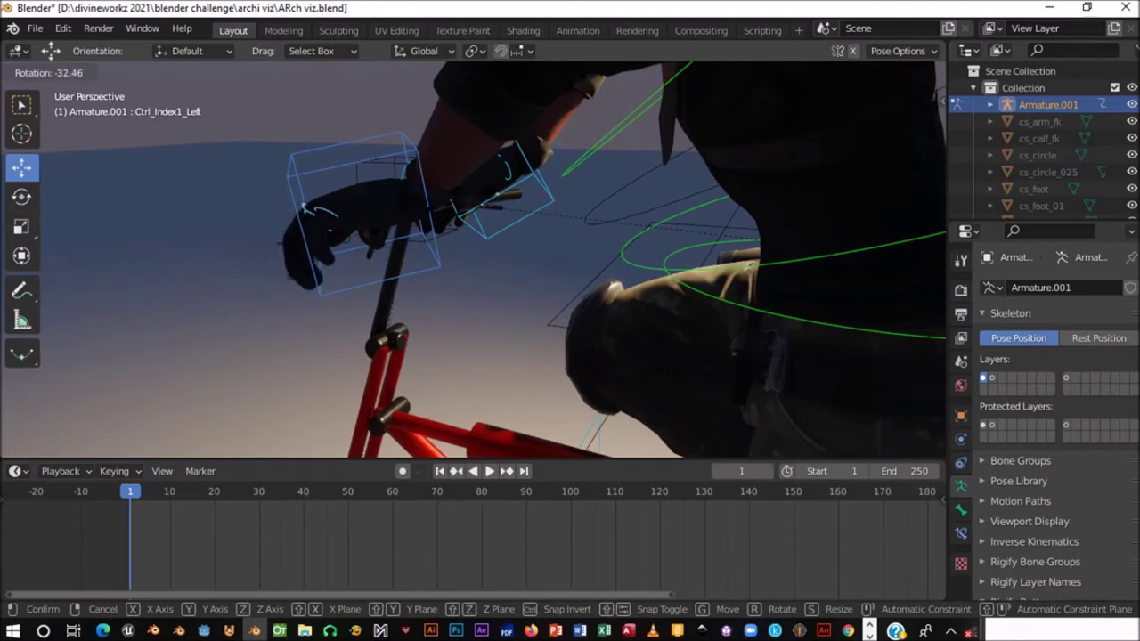
{"action": "left_click", "coordinate": [504, 247]}
{"action": "mouse_move", "coordinate": [504, 247]}
{"action": "middle_mouse_down"}
{"action": "mouse_move", "coordinate": [555, 244]}
{"action": "mouse_move", "coordinate": [358, 256]}
{"action": "middle_mouse_up"}
{"action": "key", "text": "r"}
{"action": "left_click", "coordinate": [563, 272]}
{"action": "key", "text": "r"}
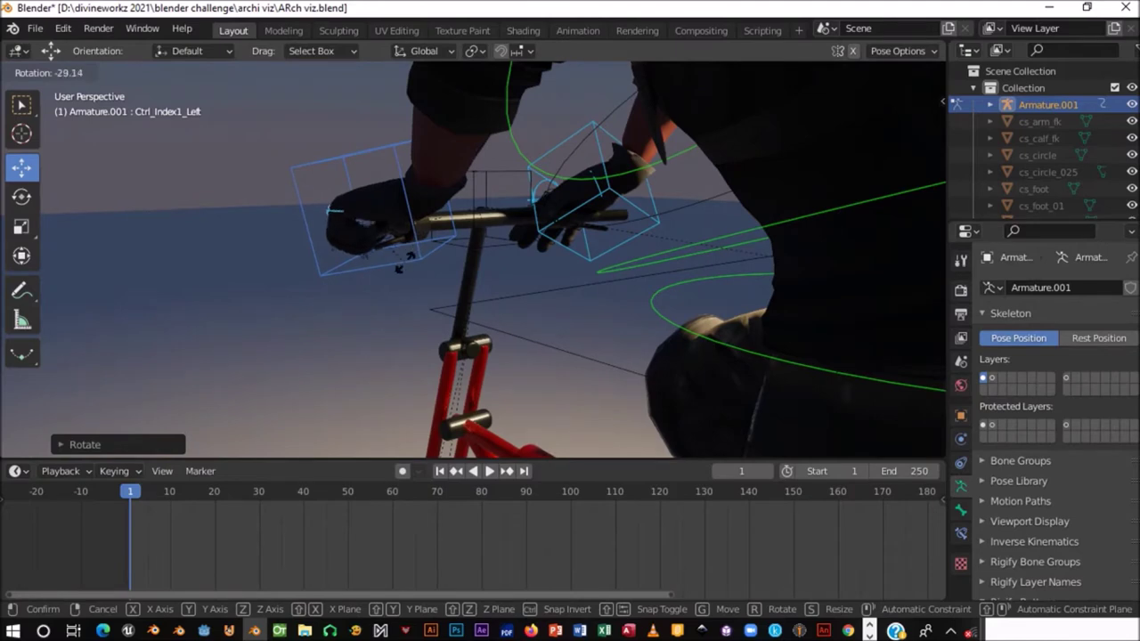
{"action": "left_click", "coordinate": [400, 261]}
{"action": "mouse_move", "coordinate": [405, 263]}
{"action": "middle_mouse_down"}
{"action": "mouse_move", "coordinate": [608, 292]}
{"action": "mouse_move", "coordinate": [629, 272]}
{"action": "mouse_move", "coordinate": [615, 276]}
{"action": "middle_mouse_up"}
{"action": "key", "text": "r"}
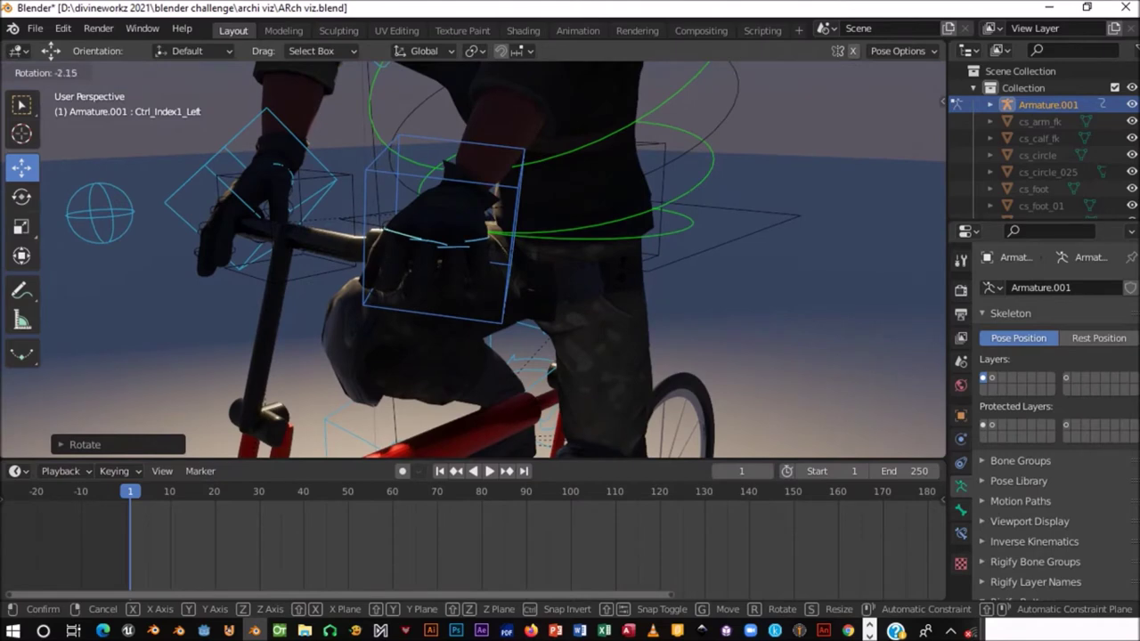
{"action": "middle_click_drag", "start_coordinate": [514, 300], "coordinate": [462, 299]}
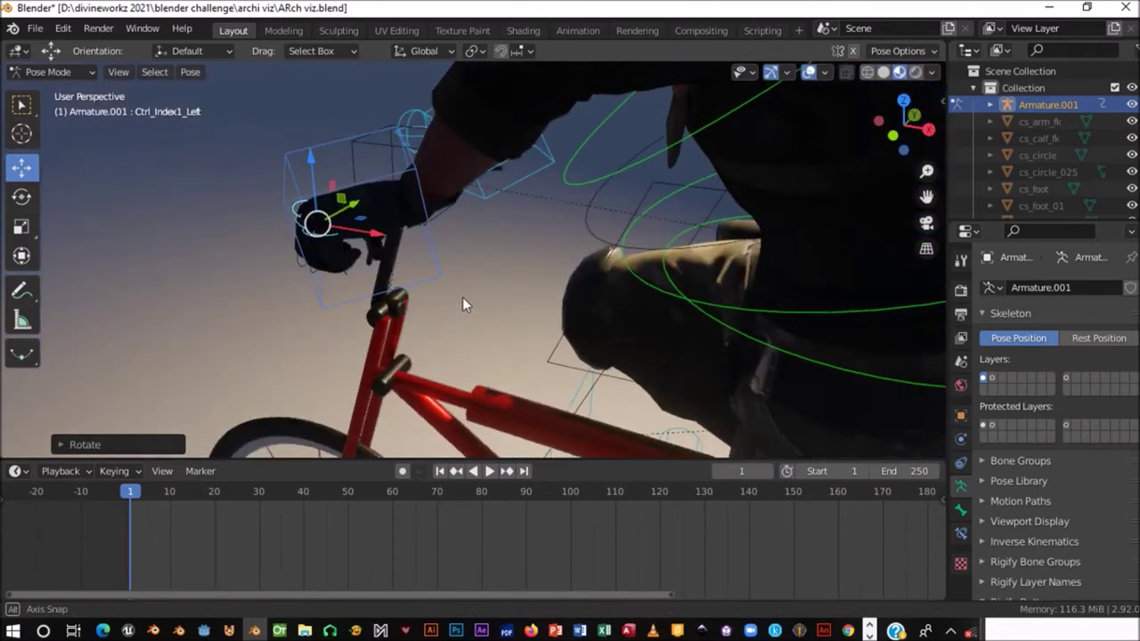
- Nudge Ctrl_Hand_IK_Left about 0.03 m to settle the left hand on the grip
{"action": "left_click", "coordinate": [385, 243]}
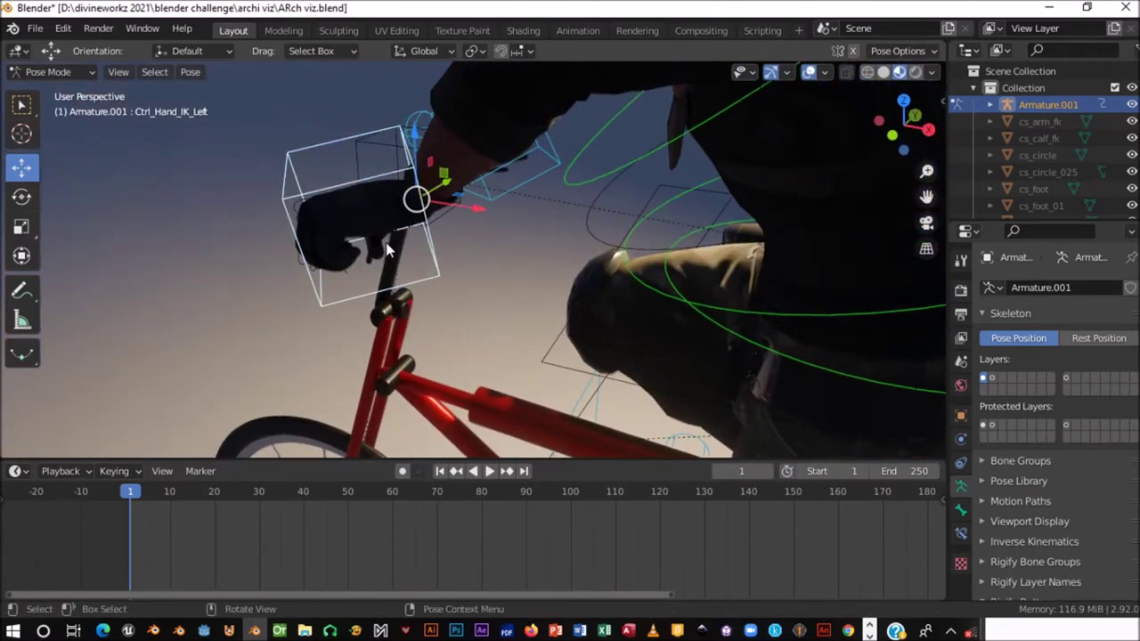
{"action": "key", "text": "g"}
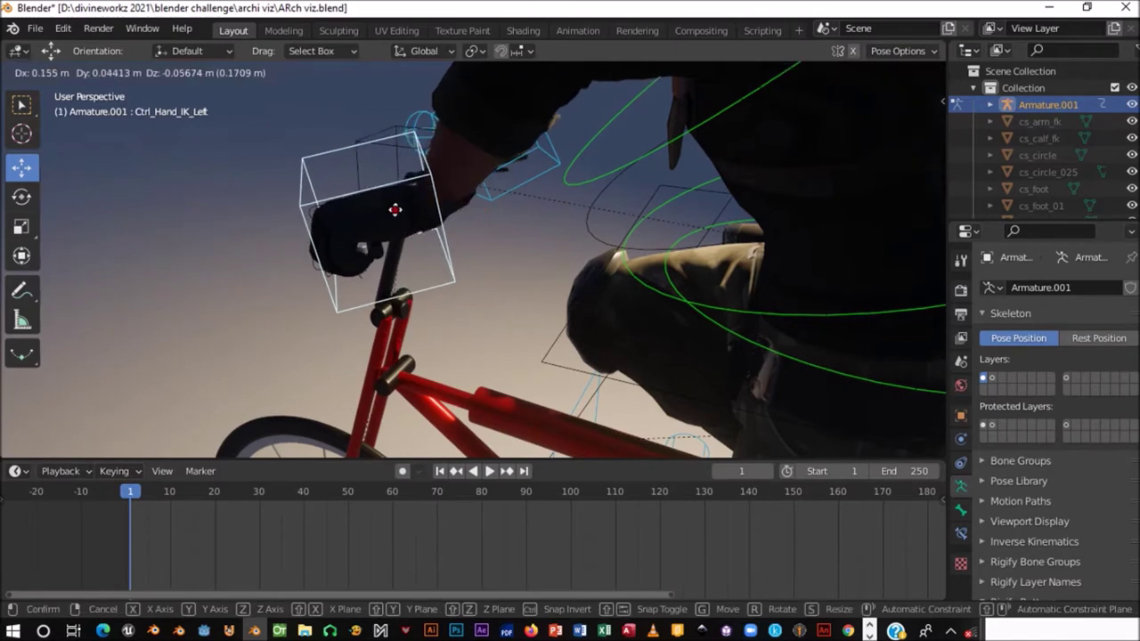
{"action": "left_click", "coordinate": [383, 198]}
{"action": "middle_click_drag", "start_coordinate": [380, 190], "coordinate": [374, 185]}
{"action": "key", "text": "g"}
{"action": "left_click", "coordinate": [390, 220]}
{"action": "mouse_move", "coordinate": [396, 227]}
{"action": "middle_mouse_down"}
{"action": "mouse_move", "coordinate": [436, 263]}
{"action": "mouse_move", "coordinate": [657, 306]}
{"action": "mouse_move", "coordinate": [645, 273]}
{"action": "middle_mouse_up"}
{"action": "key", "text": "g"}
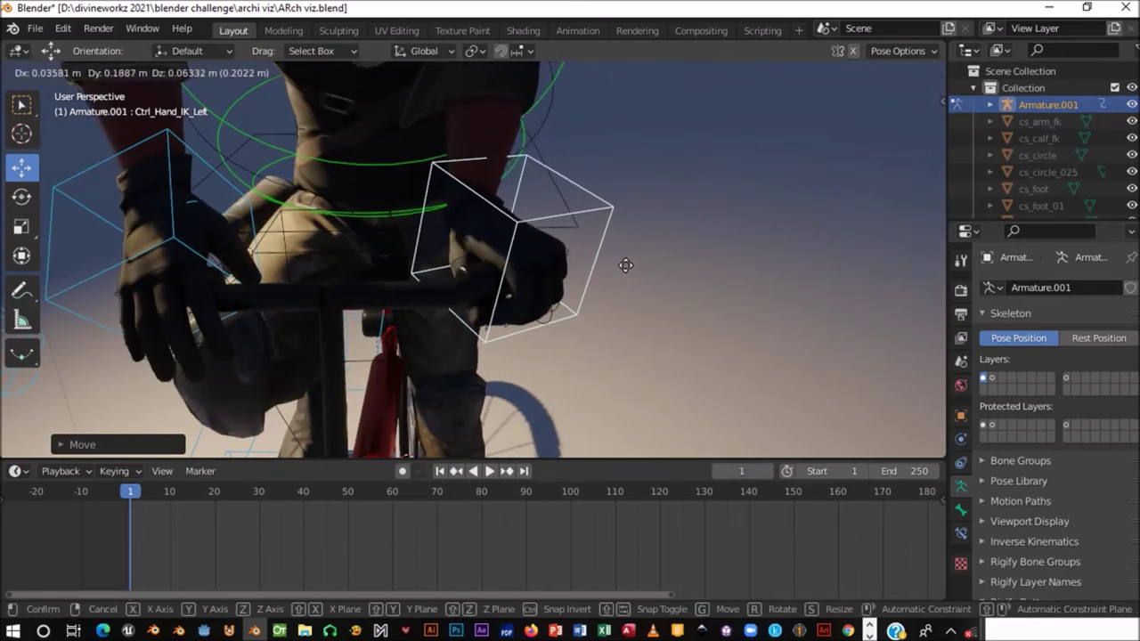
{"action": "left_click", "coordinate": [626, 258]}
- Finalize the left hand control's placement, then rotate the Ctrl_Shoulder_Left bone
{"action": "mouse_move", "coordinate": [623, 255]}
{"action": "middle_mouse_down"}
{"action": "mouse_move", "coordinate": [571, 293]}
{"action": "mouse_move", "coordinate": [435, 270]}
{"action": "mouse_move", "coordinate": [262, 275]}
{"action": "mouse_move", "coordinate": [634, 277]}
{"action": "mouse_move", "coordinate": [764, 322]}
{"action": "mouse_move", "coordinate": [866, 340]}
{"action": "mouse_move", "coordinate": [436, 318]}
{"action": "mouse_move", "coordinate": [603, 294]}
{"action": "mouse_move", "coordinate": [624, 269]}
{"action": "mouse_move", "coordinate": [549, 264]}
{"action": "mouse_move", "coordinate": [564, 258]}
{"action": "mouse_move", "coordinate": [557, 234]}
{"action": "mouse_move", "coordinate": [522, 257]}
{"action": "middle_mouse_up"}
{"action": "key", "text": "g"}
{"action": "left_click", "coordinate": [535, 258]}
{"action": "left_click", "coordinate": [517, 265]}
{"action": "key", "text": "r"}
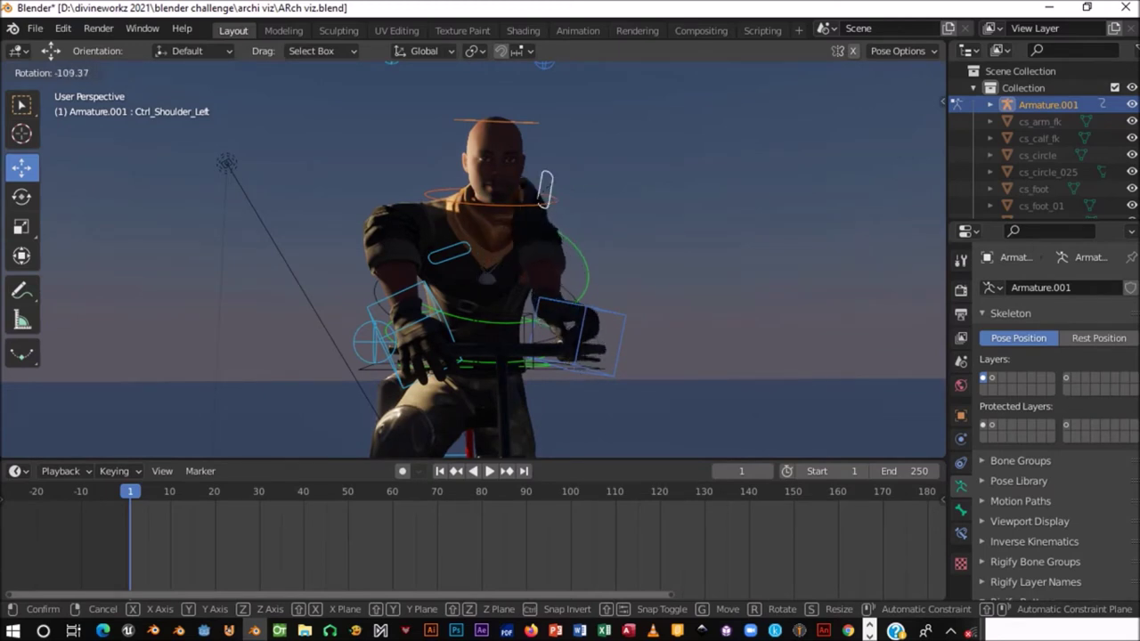
{"action": "left_click", "coordinate": [591, 160]}
{"action": "middle_click_drag", "start_coordinate": [596, 280], "coordinate": [595, 329], "text": "shift"}
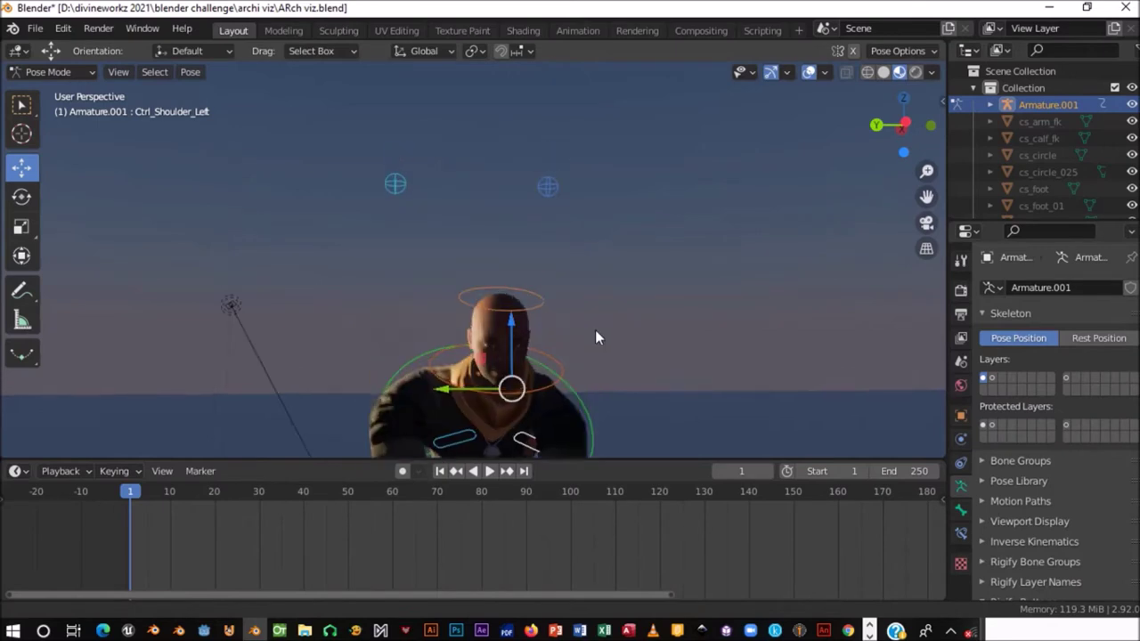
- Select both Ctrl_ArmPole_IK bones and move them down toward the rider's torso
{"action": "left_click", "coordinate": [547, 186]}
{"action": "mouse_move", "coordinate": [547, 186]}
{"action": "middle_mouse_down"}
{"action": "mouse_move", "coordinate": [489, 278]}
{"action": "mouse_move", "coordinate": [613, 315]}
{"action": "middle_mouse_up"}
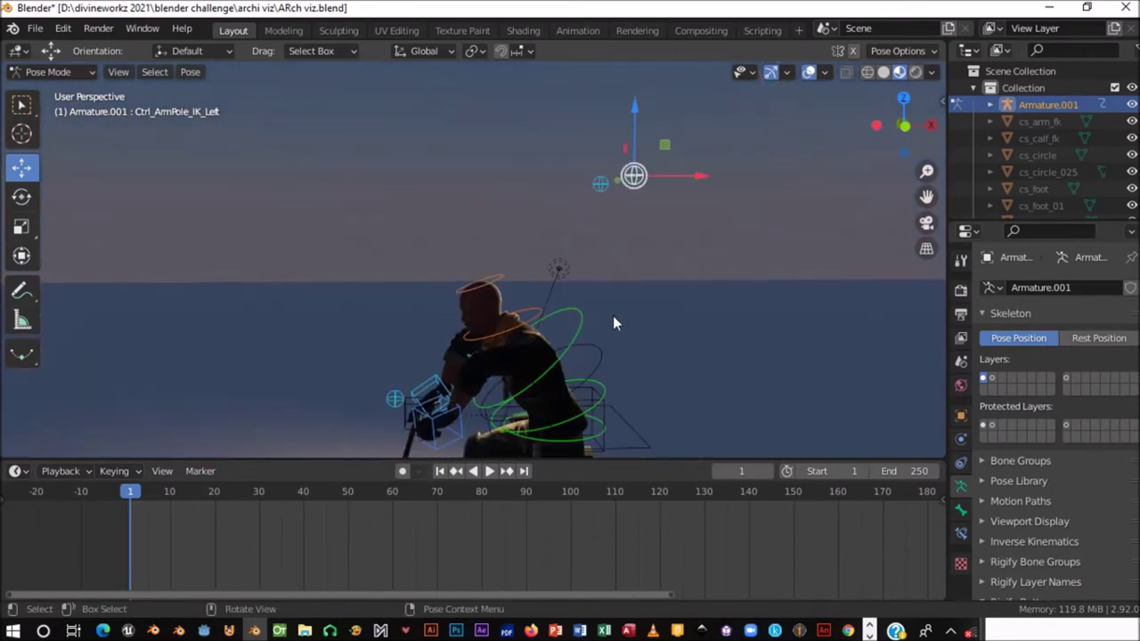
{"action": "left_click", "coordinate": [600, 185], "text": "shift"}
{"action": "key", "text": "g"}
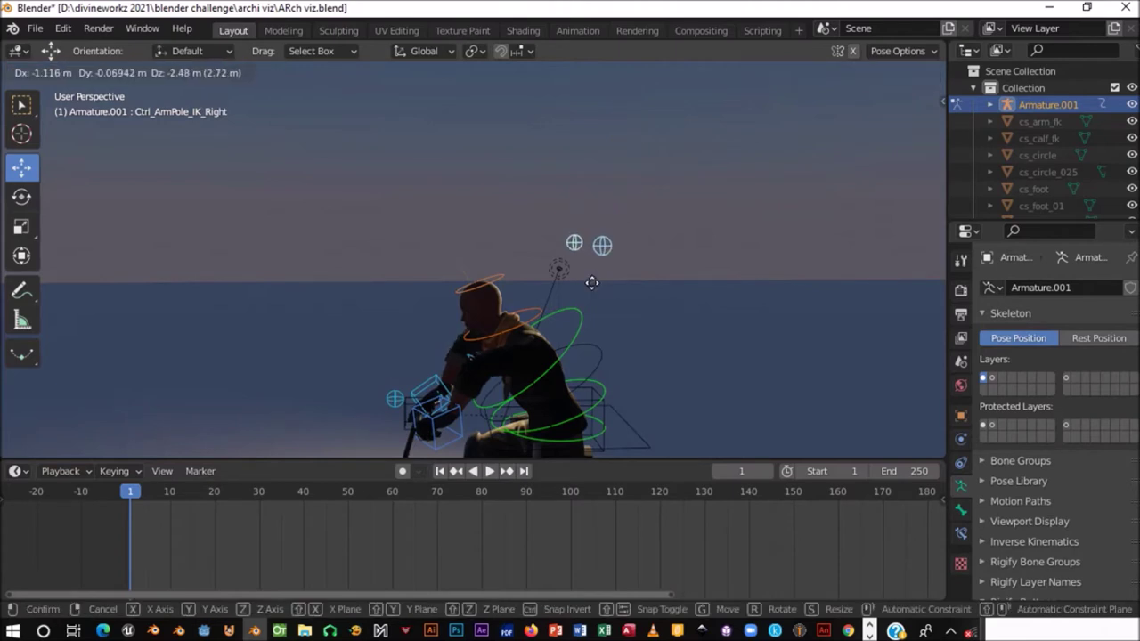
{"action": "left_click", "coordinate": [551, 412]}
{"action": "middle_click_drag", "start_coordinate": [551, 411], "coordinate": [628, 404]}
- Refine the pole target position along Z and X to redirect the right elbow
{"action": "mouse_move", "coordinate": [622, 323]}
{"action": "middle_mouse_down"}
{"action": "mouse_move", "coordinate": [487, 381]}
{"action": "mouse_move", "coordinate": [381, 367]}
{"action": "mouse_move", "coordinate": [344, 328]}
{"action": "mouse_move", "coordinate": [554, 347]}
{"action": "mouse_move", "coordinate": [521, 211]}
{"action": "middle_mouse_up"}
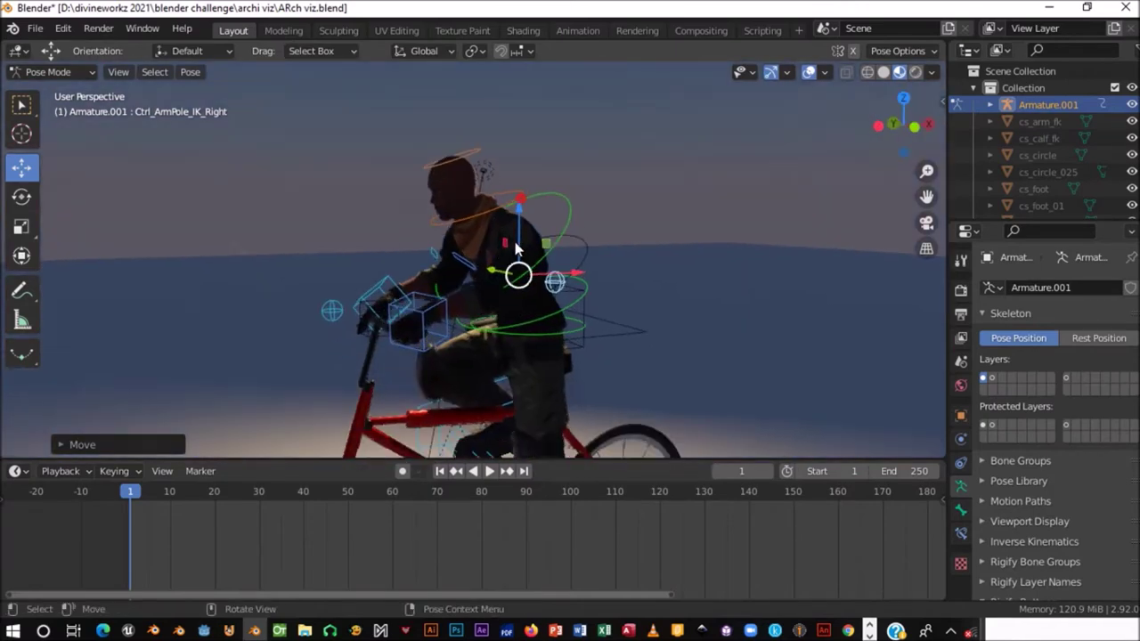
{"action": "left_click_drag", "start_coordinate": [521, 210], "coordinate": [522, 258]}
{"action": "mouse_move", "coordinate": [522, 258]}
{"action": "middle_mouse_down"}
{"action": "mouse_move", "coordinate": [534, 321]}
{"action": "mouse_move", "coordinate": [710, 391]}
{"action": "mouse_move", "coordinate": [648, 365]}
{"action": "mouse_move", "coordinate": [641, 330]}
{"action": "middle_mouse_up"}
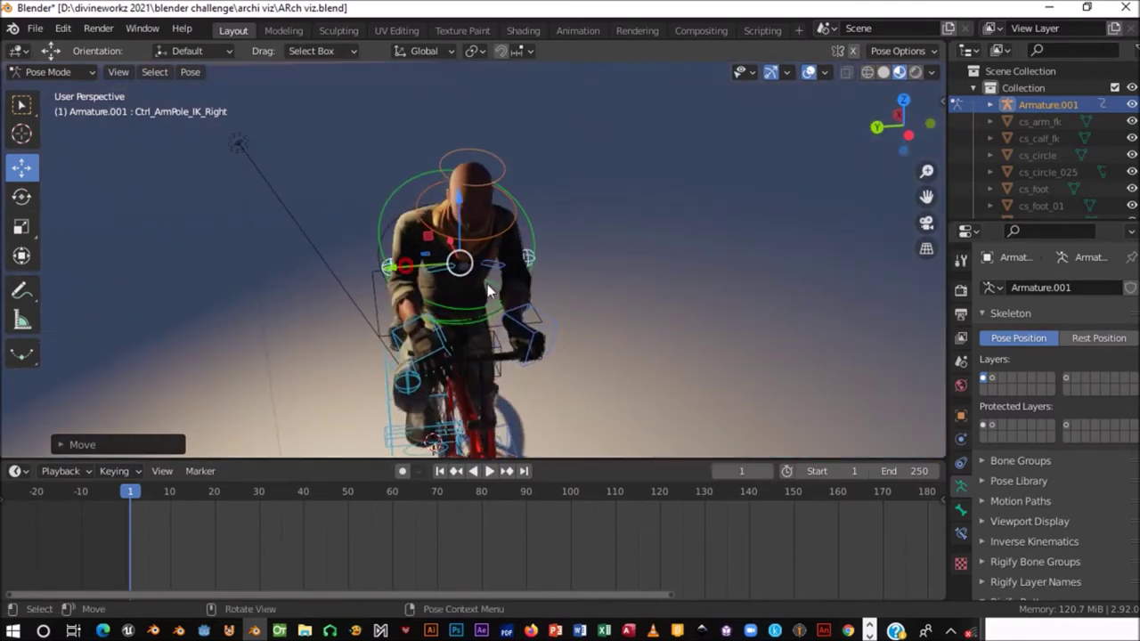
{"action": "left_click_drag", "start_coordinate": [398, 266], "coordinate": [383, 267]}
{"action": "mouse_move", "coordinate": [383, 266]}
{"action": "middle_mouse_down"}
{"action": "mouse_move", "coordinate": [454, 370]}
{"action": "mouse_move", "coordinate": [479, 382]}
{"action": "mouse_move", "coordinate": [484, 298]}
{"action": "mouse_move", "coordinate": [329, 295]}
{"action": "mouse_move", "coordinate": [517, 330]}
{"action": "mouse_move", "coordinate": [764, 339]}
{"action": "mouse_move", "coordinate": [640, 300]}
{"action": "mouse_move", "coordinate": [542, 306]}
{"action": "mouse_move", "coordinate": [540, 390]}
{"action": "middle_mouse_up"}
{"action": "scroll", "coordinate": [524, 270], "scroll_direction": "up", "scroll_amount": 2}
{"action": "scroll", "coordinate": [489, 323], "scroll_direction": "up", "scroll_amount": 2}
{"action": "scroll", "coordinate": [487, 311], "scroll_direction": "up", "scroll_amount": 2}
{"action": "scroll", "coordinate": [542, 305], "scroll_direction": "up", "scroll_amount": 2}
{"action": "scroll", "coordinate": [561, 307], "scroll_direction": "up", "scroll_amount": 2}
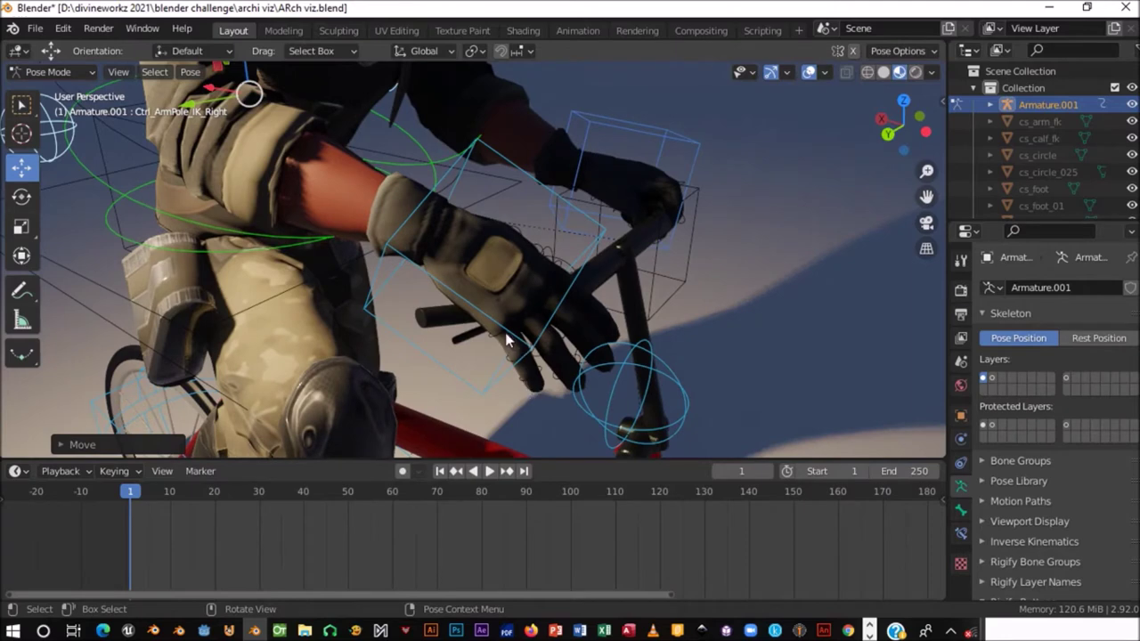
{"action": "left_click", "coordinate": [506, 355]}
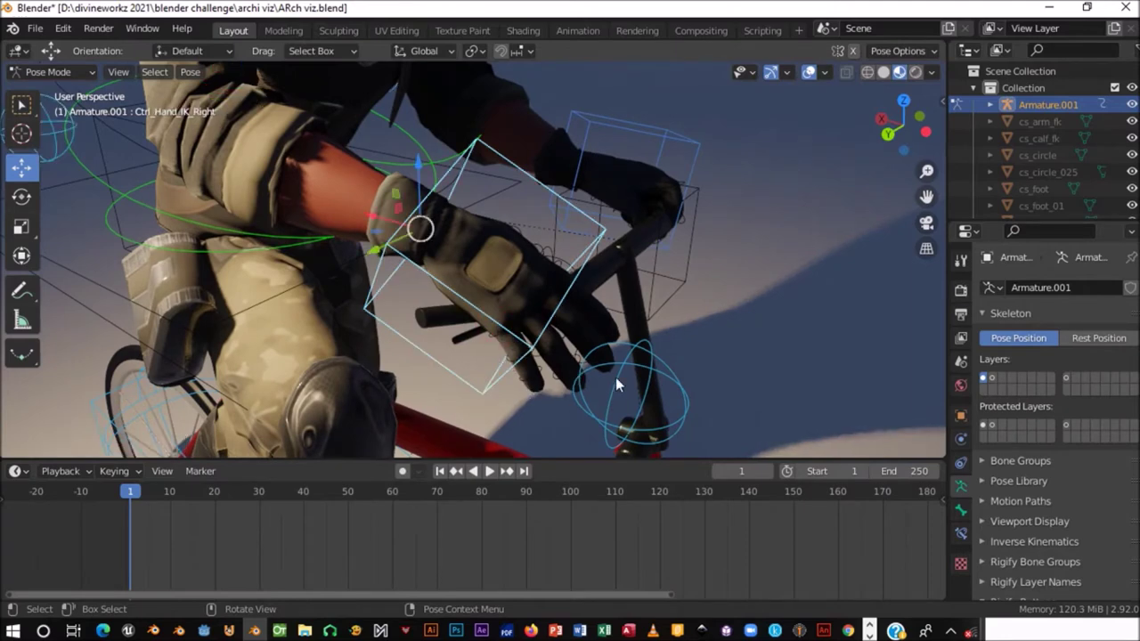
{"action": "middle_click_drag", "start_coordinate": [616, 377], "coordinate": [449, 309]}
{"action": "scroll", "coordinate": [485, 341], "scroll_direction": "up", "scroll_amount": 3}
{"action": "mouse_move", "coordinate": [486, 354]}
{"action": "middle_mouse_down"}
{"action": "mouse_move", "coordinate": [466, 358]}
{"action": "mouse_move", "coordinate": [390, 258]}
{"action": "mouse_move", "coordinate": [374, 270]}
{"action": "mouse_move", "coordinate": [326, 260]}
{"action": "middle_mouse_up"}
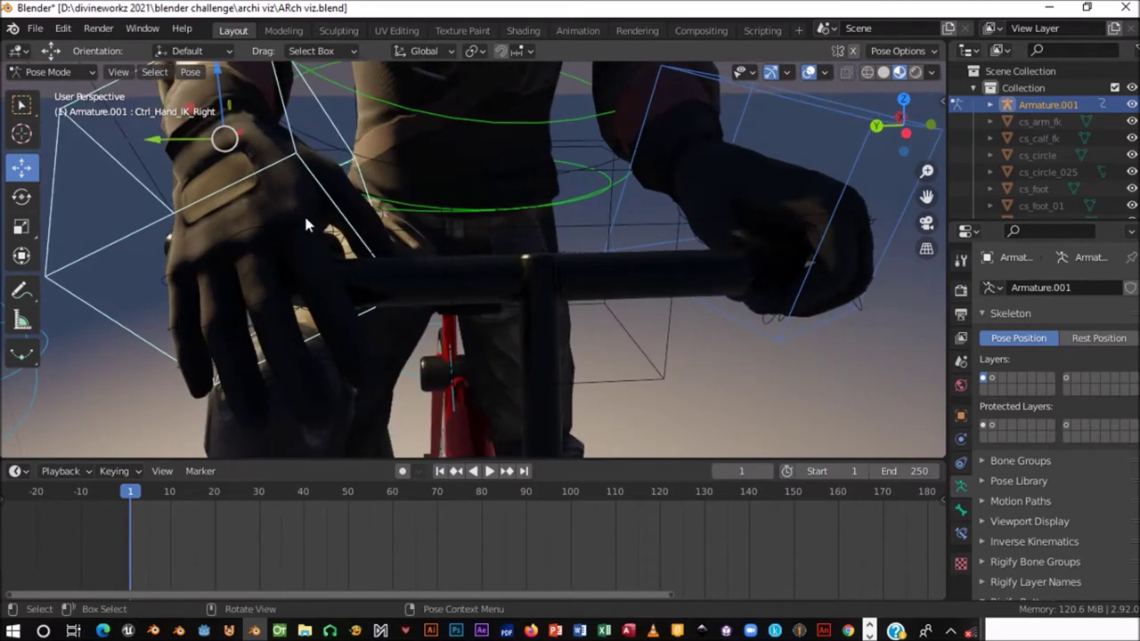
{"action": "left_click", "coordinate": [300, 232]}
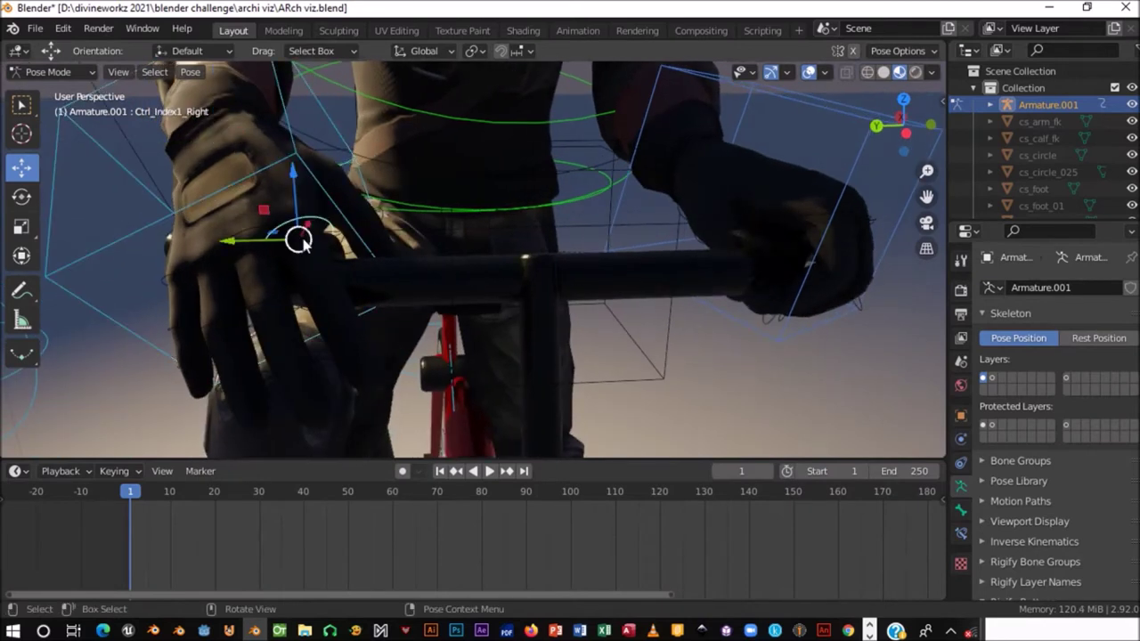
{"action": "left_click", "coordinate": [228, 253]}
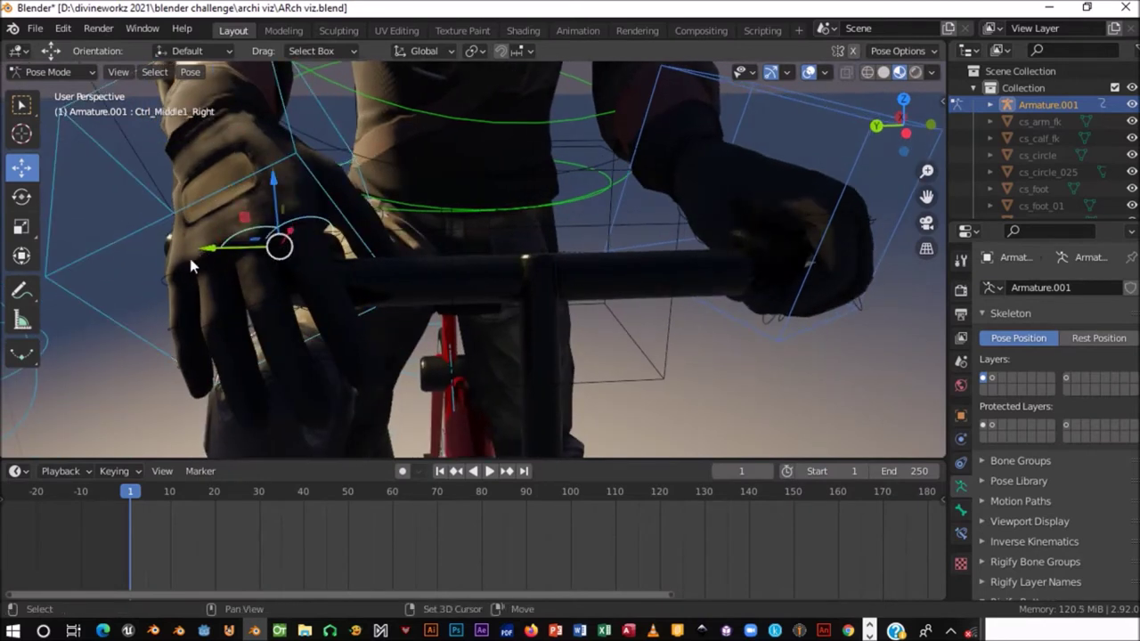
{"action": "left_click", "coordinate": [171, 277]}
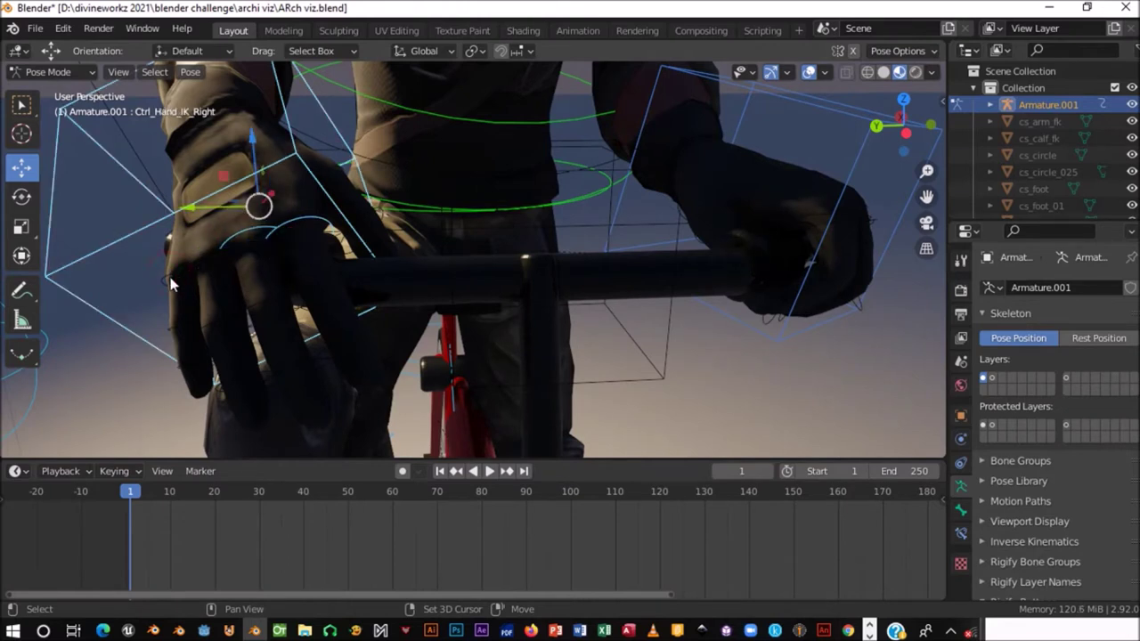
{"action": "left_click", "coordinate": [182, 300]}
{"action": "key", "text": "ctrl+z"}
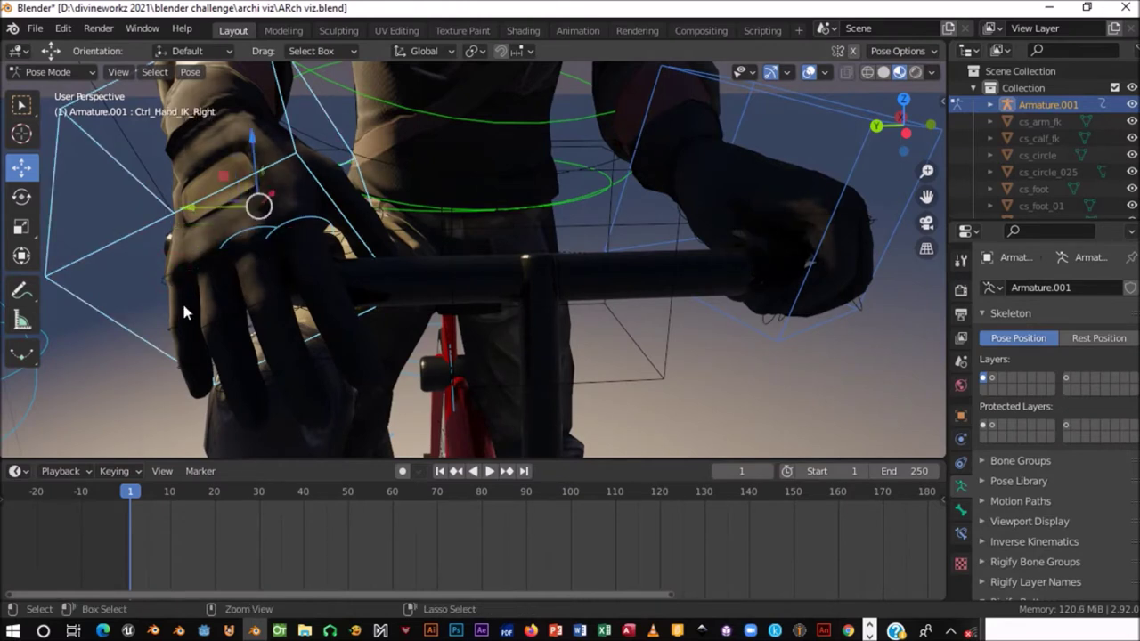
{"action": "key", "text": "ctrl+shift+z"}
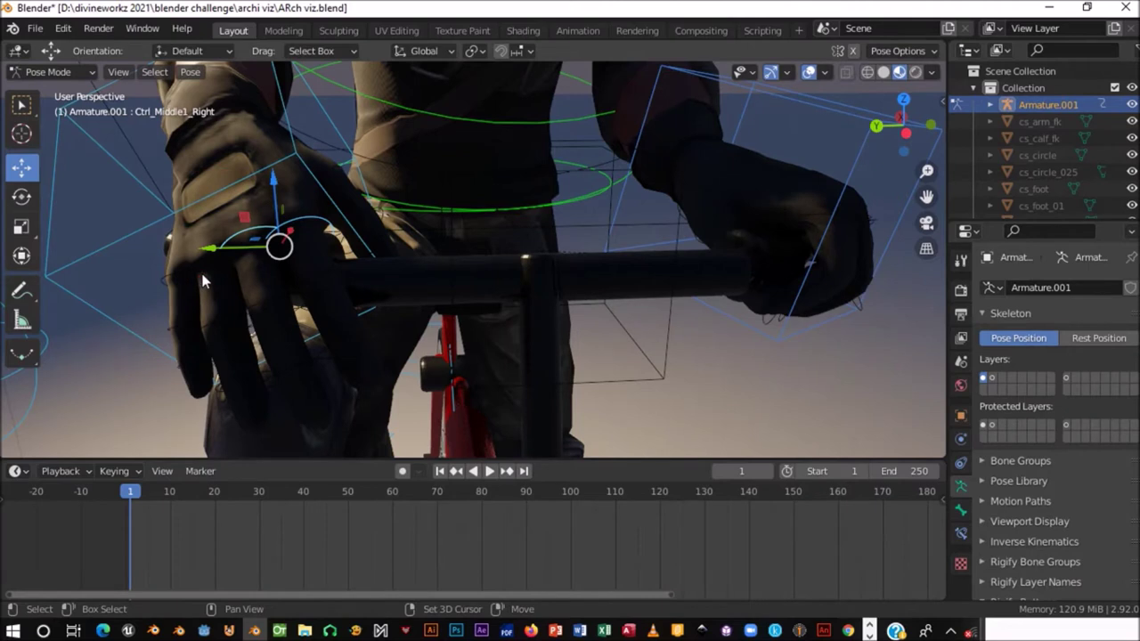
{"action": "left_click", "coordinate": [203, 282]}
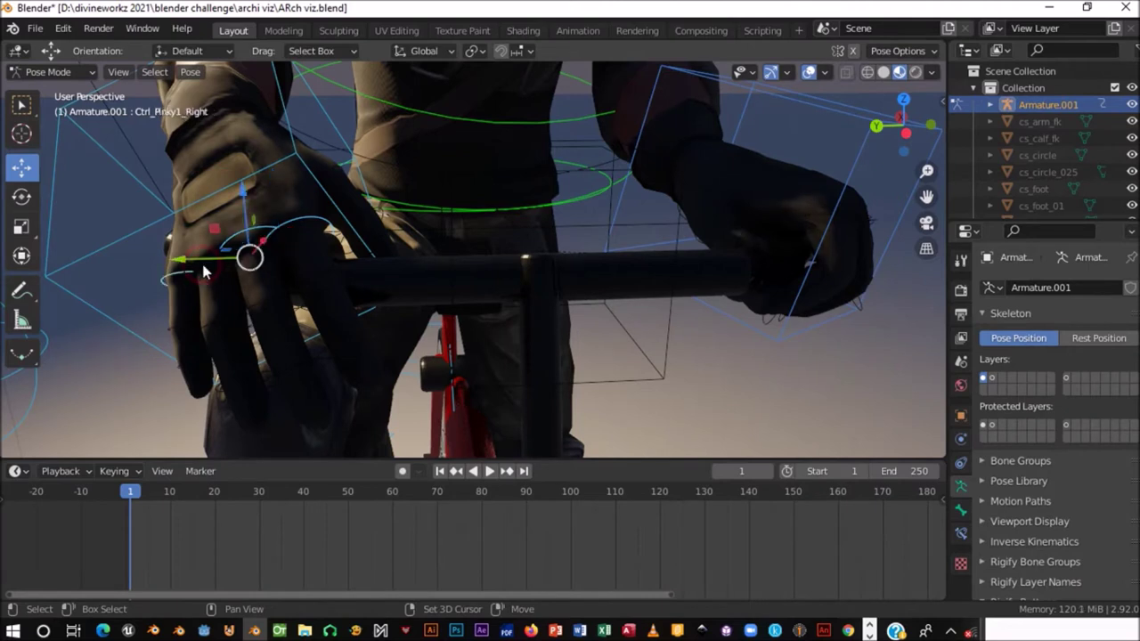
{"action": "left_click", "coordinate": [203, 271]}
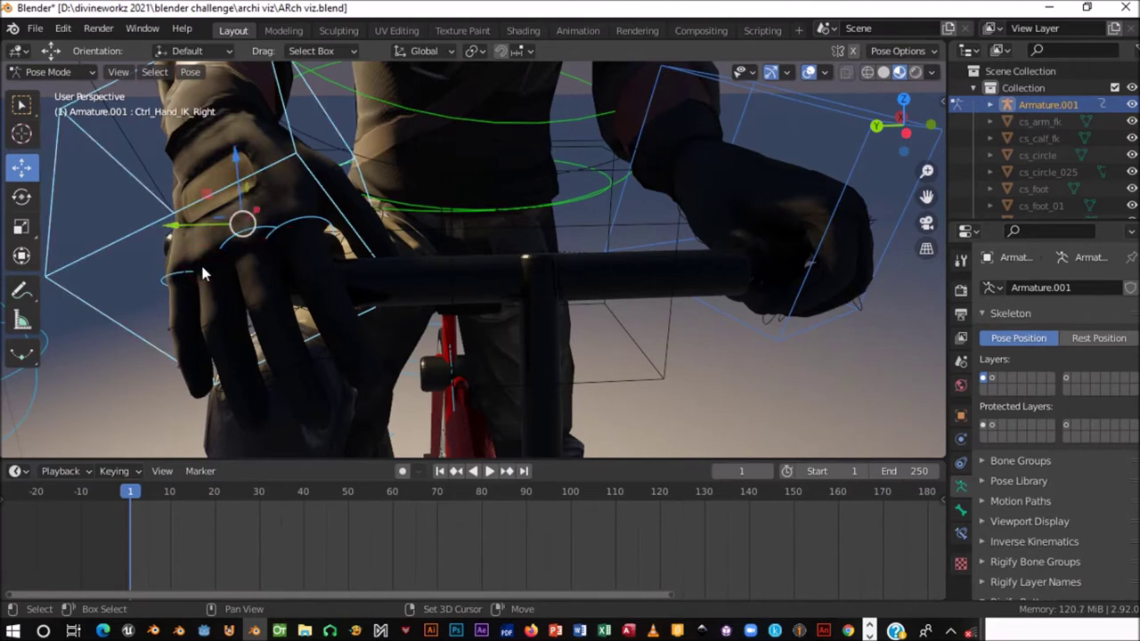
{"action": "middle_click_drag", "start_coordinate": [206, 326], "coordinate": [323, 259]}
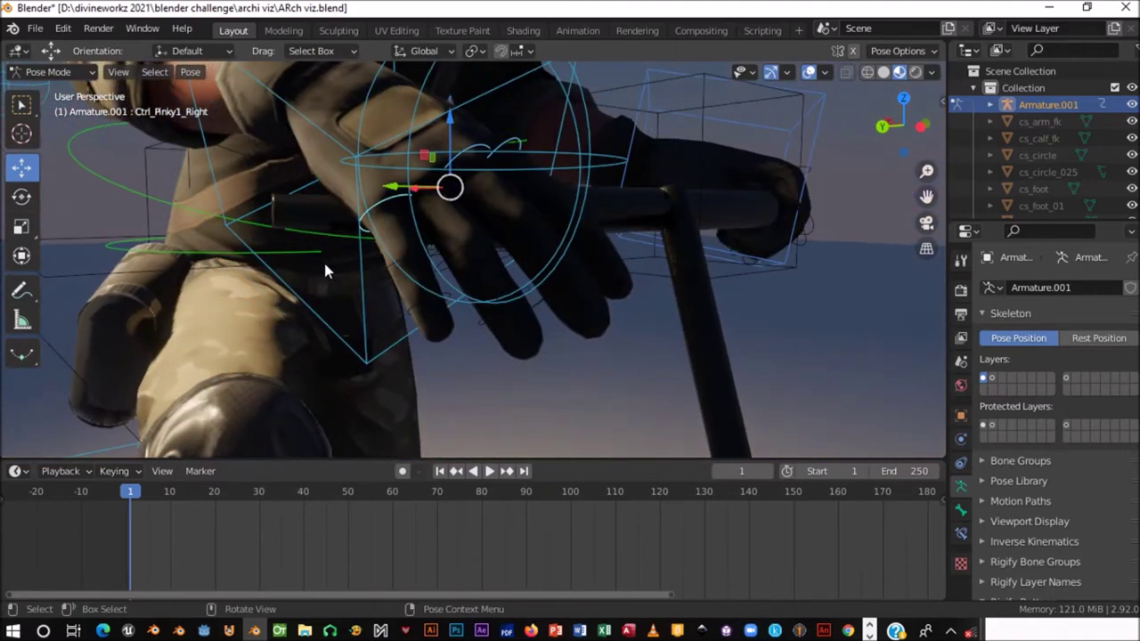
{"action": "left_click", "coordinate": [323, 260]}
{"action": "key", "text": "KP_Decimal"}
{"action": "scroll", "coordinate": [339, 285], "scroll_direction": "down", "scroll_amount": 2}
{"action": "scroll", "coordinate": [334, 323], "scroll_direction": "down", "scroll_amount": 2}
{"action": "scroll", "coordinate": [338, 347], "scroll_direction": "down", "scroll_amount": 1}
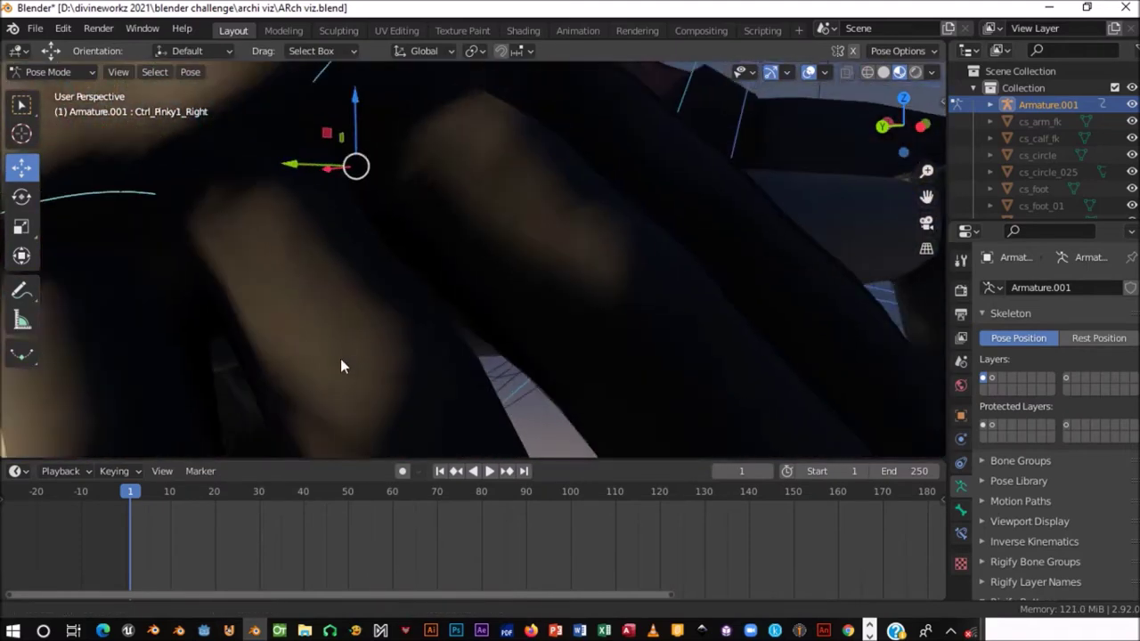
{"action": "scroll", "coordinate": [343, 367], "scroll_direction": "down", "scroll_amount": 2}
{"action": "mouse_move", "coordinate": [342, 371]}
{"action": "middle_mouse_down"}
{"action": "mouse_move", "coordinate": [383, 283]}
{"action": "mouse_move", "coordinate": [376, 382]}
{"action": "mouse_move", "coordinate": [348, 398]}
{"action": "mouse_move", "coordinate": [248, 389]}
{"action": "middle_mouse_up"}
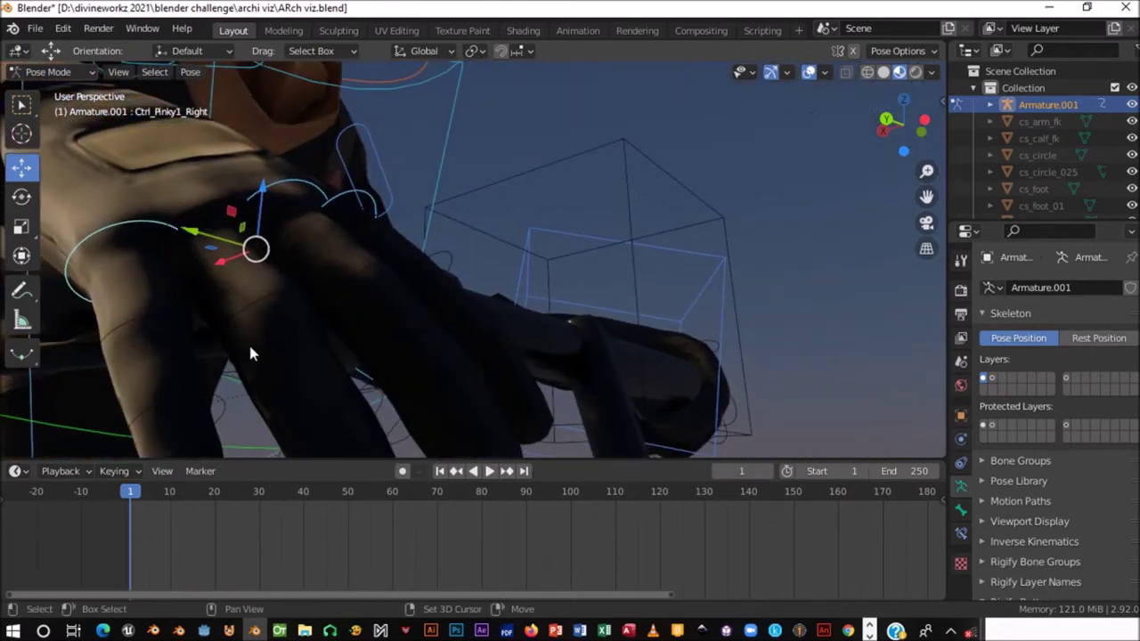
{"action": "mouse_move", "coordinate": [252, 321]}
{"action": "middle_mouse_down"}
{"action": "mouse_move", "coordinate": [262, 262]}
{"action": "mouse_move", "coordinate": [362, 285]}
{"action": "mouse_move", "coordinate": [362, 315]}
{"action": "mouse_move", "coordinate": [332, 317]}
{"action": "middle_mouse_up"}
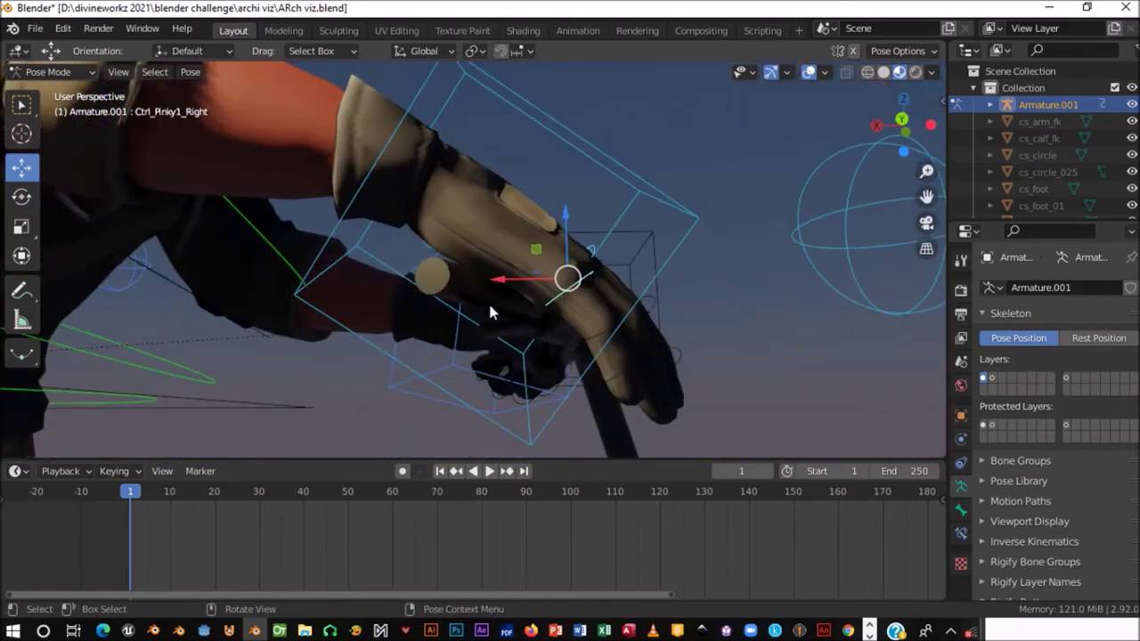
- Curl the Ctrl_Ring1_Right finger control about 11.9° with two rotations and a small nudge
{"action": "middle_click_drag", "start_coordinate": [495, 296], "coordinate": [663, 278]}
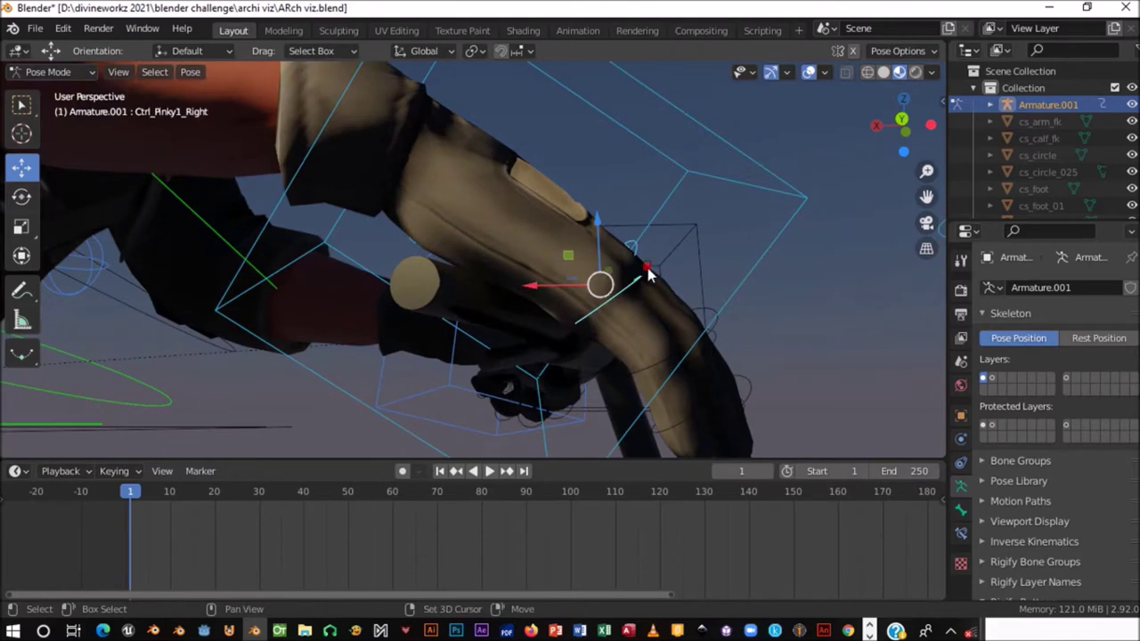
{"action": "left_click", "coordinate": [649, 274]}
{"action": "middle_click_drag", "start_coordinate": [648, 274], "coordinate": [646, 287]}
{"action": "key", "text": "r"}
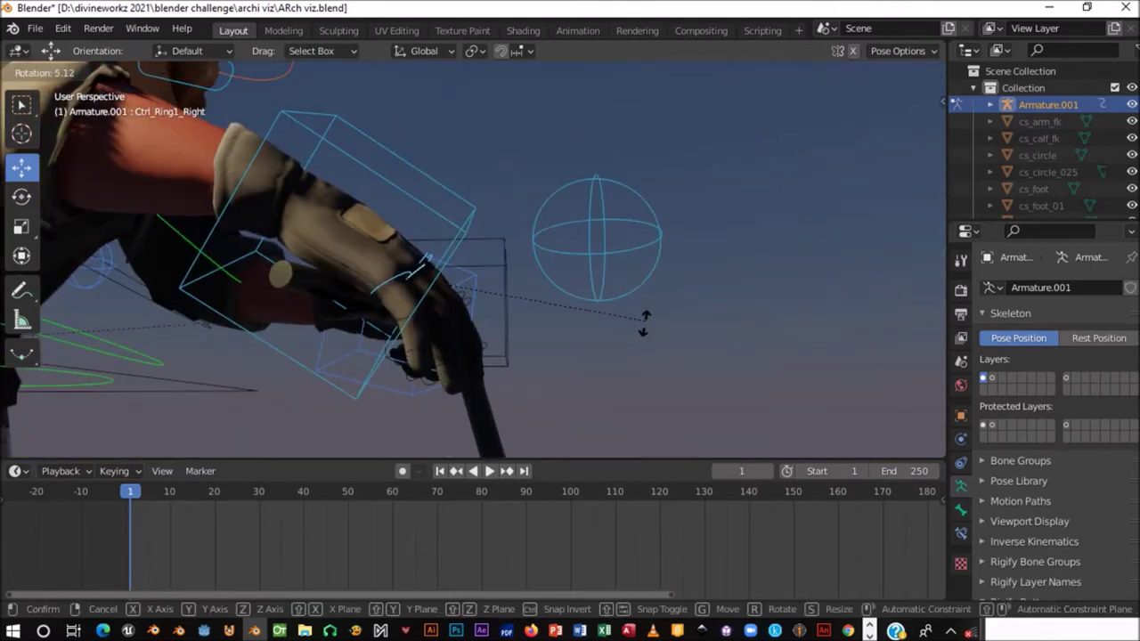
{"action": "left_click", "coordinate": [524, 387]}
{"action": "middle_click_drag", "start_coordinate": [523, 388], "coordinate": [515, 370]}
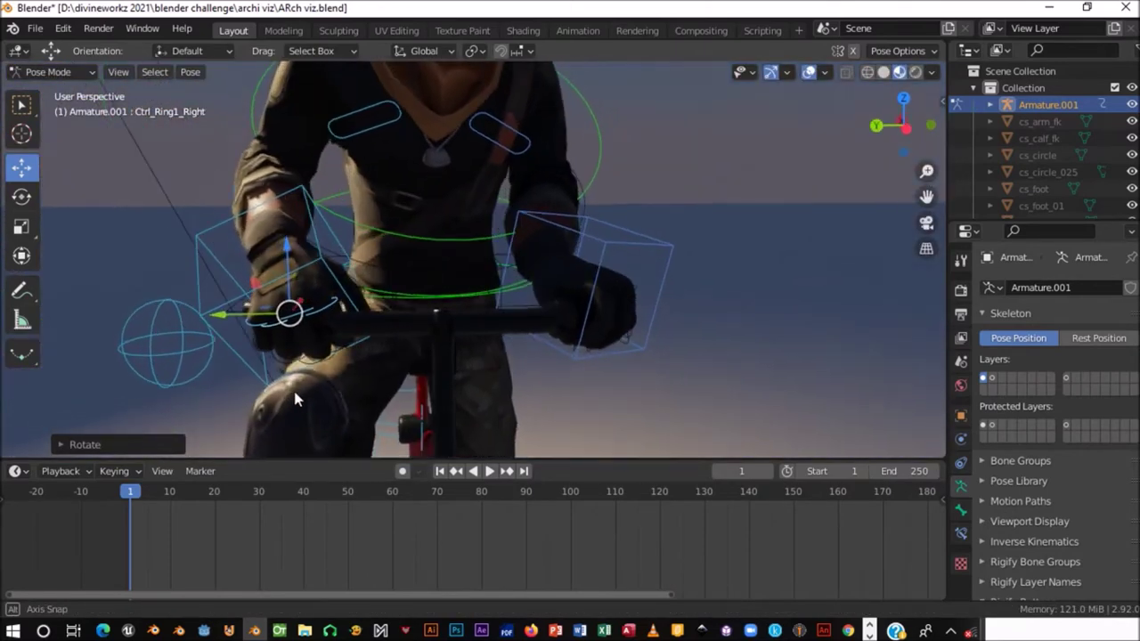
{"action": "mouse_move", "coordinate": [462, 375]}
{"action": "middle_mouse_down"}
{"action": "mouse_move", "coordinate": [332, 360]}
{"action": "mouse_move", "coordinate": [540, 330]}
{"action": "middle_mouse_up"}
{"action": "key", "text": "r"}
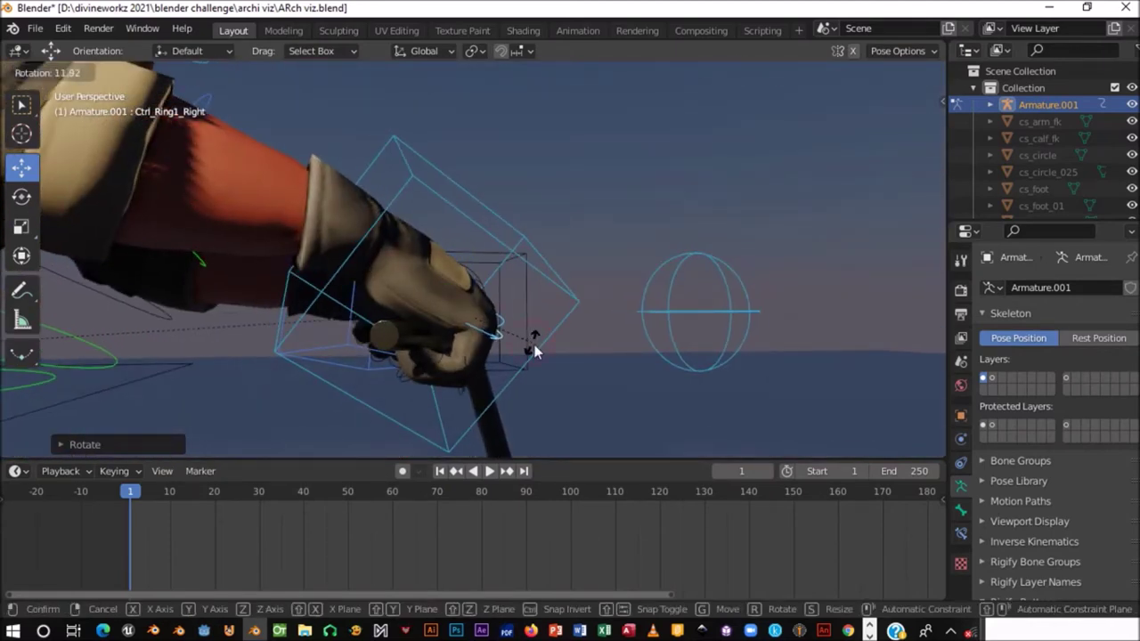
{"action": "left_click", "coordinate": [532, 351]}
{"action": "key", "text": "g"}
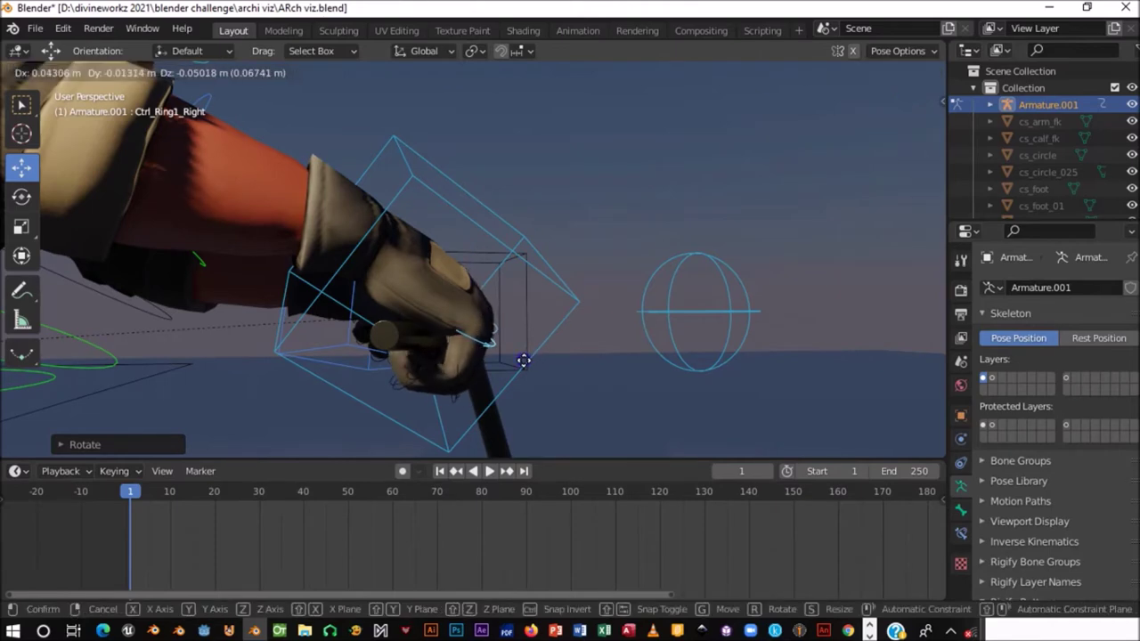
{"action": "left_click", "coordinate": [524, 366]}
{"action": "mouse_move", "coordinate": [524, 366]}
{"action": "middle_mouse_down"}
{"action": "mouse_move", "coordinate": [529, 333]}
{"action": "mouse_move", "coordinate": [570, 340]}
{"action": "mouse_move", "coordinate": [560, 307]}
{"action": "mouse_move", "coordinate": [560, 356]}
{"action": "mouse_move", "coordinate": [527, 362]}
{"action": "middle_mouse_up"}
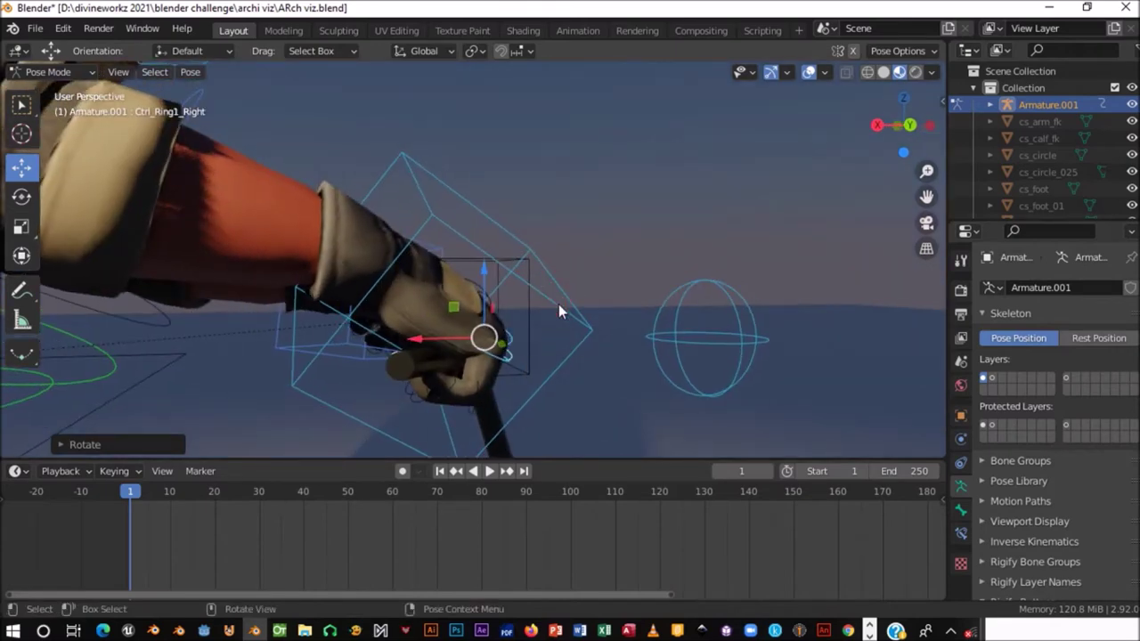
- Move Ctrl_Hand_IK_Right about 0.077 m along the handlebar
{"action": "left_click", "coordinate": [565, 349]}
{"action": "middle_click_drag", "start_coordinate": [564, 349], "coordinate": [606, 355]}
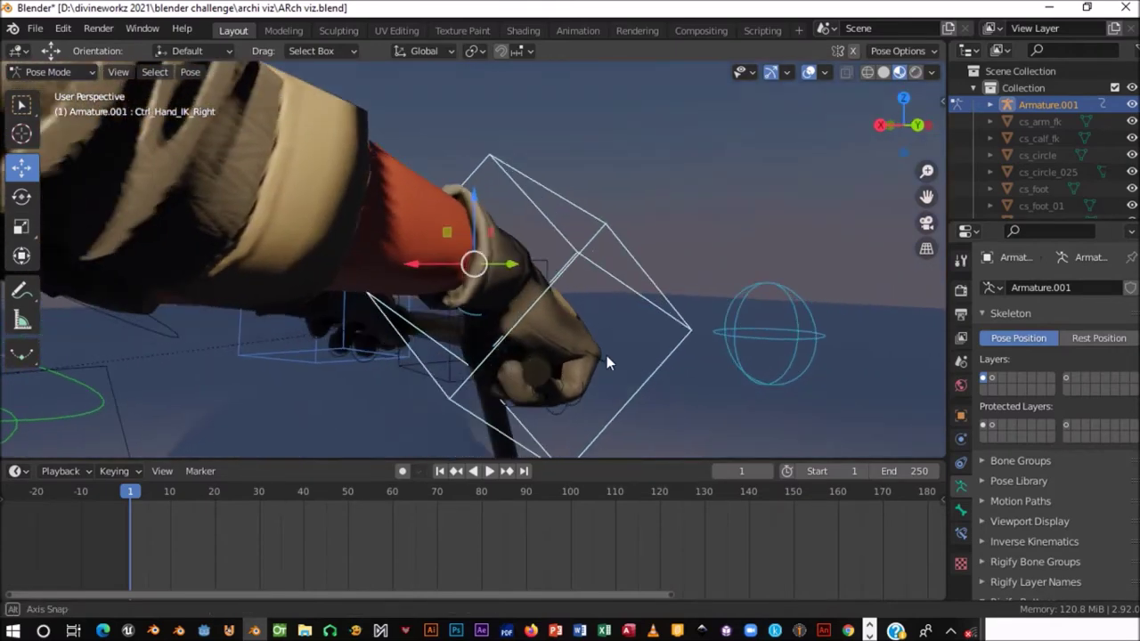
{"action": "key", "text": "g"}
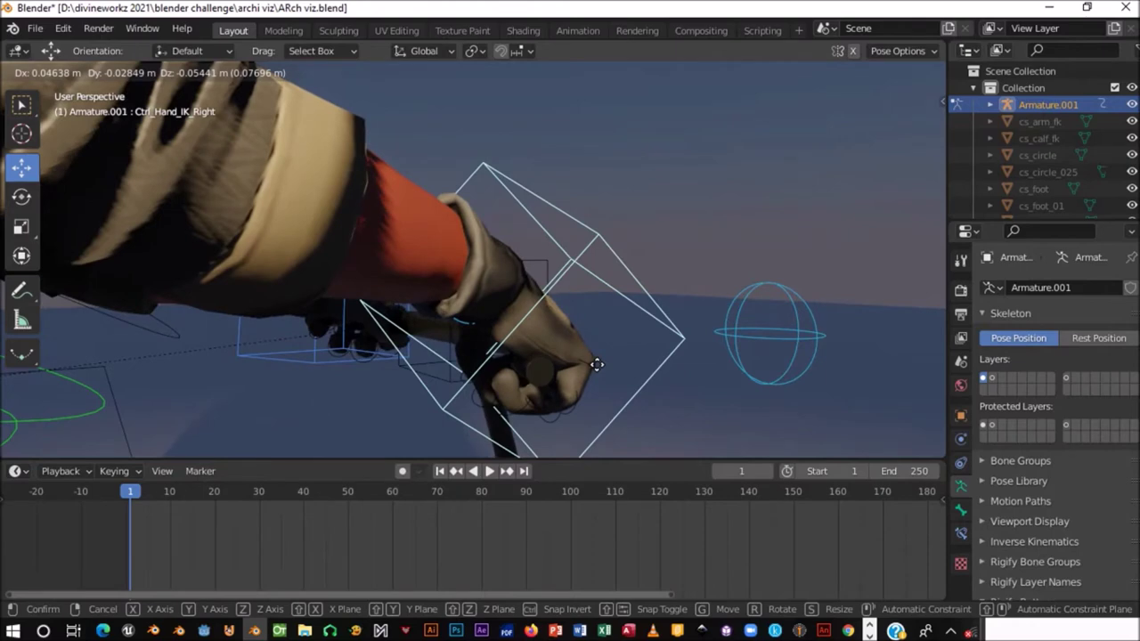
{"action": "left_click", "coordinate": [601, 364]}
{"action": "mouse_move", "coordinate": [601, 364]}
{"action": "middle_mouse_down"}
{"action": "mouse_move", "coordinate": [538, 364]}
{"action": "mouse_move", "coordinate": [572, 351]}
{"action": "middle_mouse_up"}
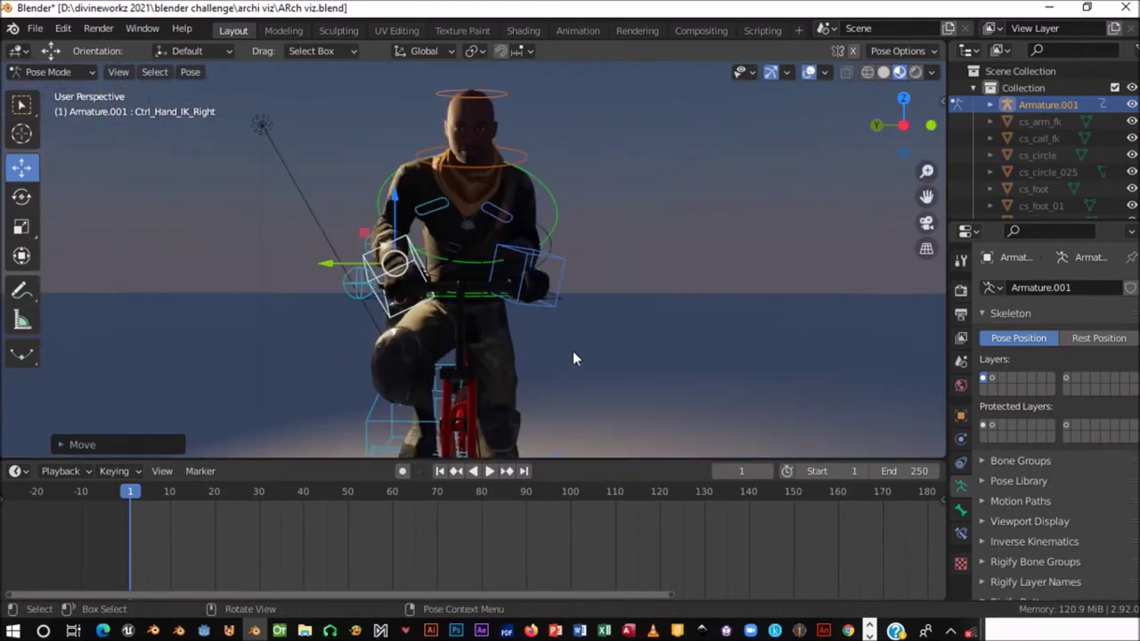
- Try rotating and sliding Ctrl_Spine1, then cancel and undo both changes
{"action": "mouse_move", "coordinate": [573, 412]}
{"action": "middle_mouse_down"}
{"action": "mouse_move", "coordinate": [512, 297]}
{"action": "mouse_move", "coordinate": [333, 281]}
{"action": "mouse_move", "coordinate": [548, 318]}
{"action": "middle_mouse_up"}
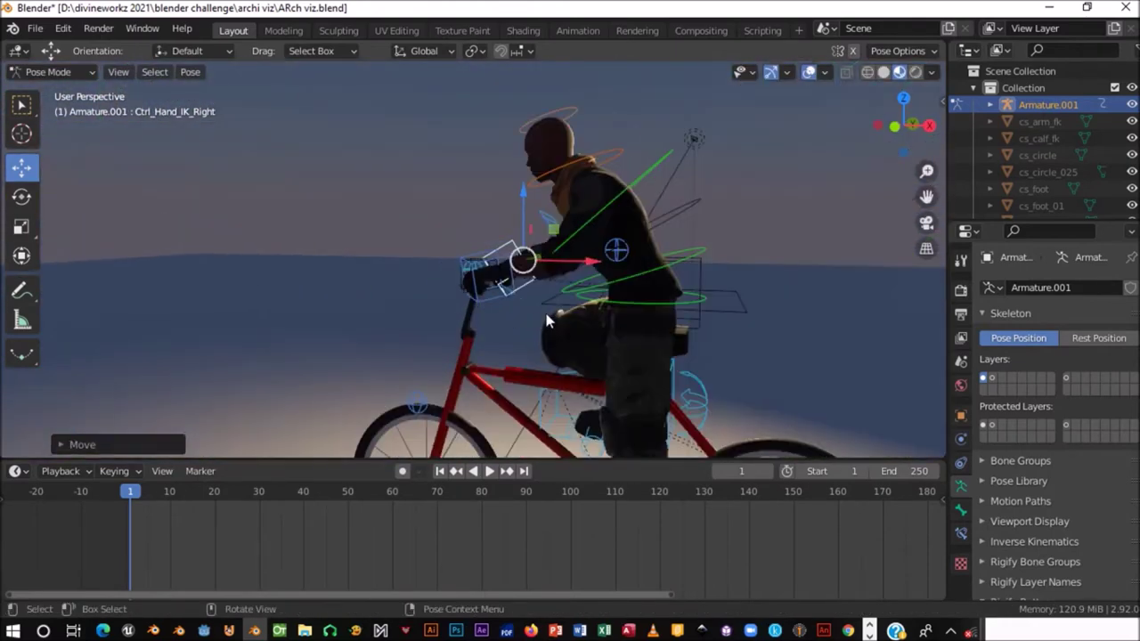
{"action": "mouse_move", "coordinate": [579, 283]}
{"action": "middle_mouse_down"}
{"action": "mouse_move", "coordinate": [670, 299]}
{"action": "mouse_move", "coordinate": [647, 261]}
{"action": "middle_mouse_up"}
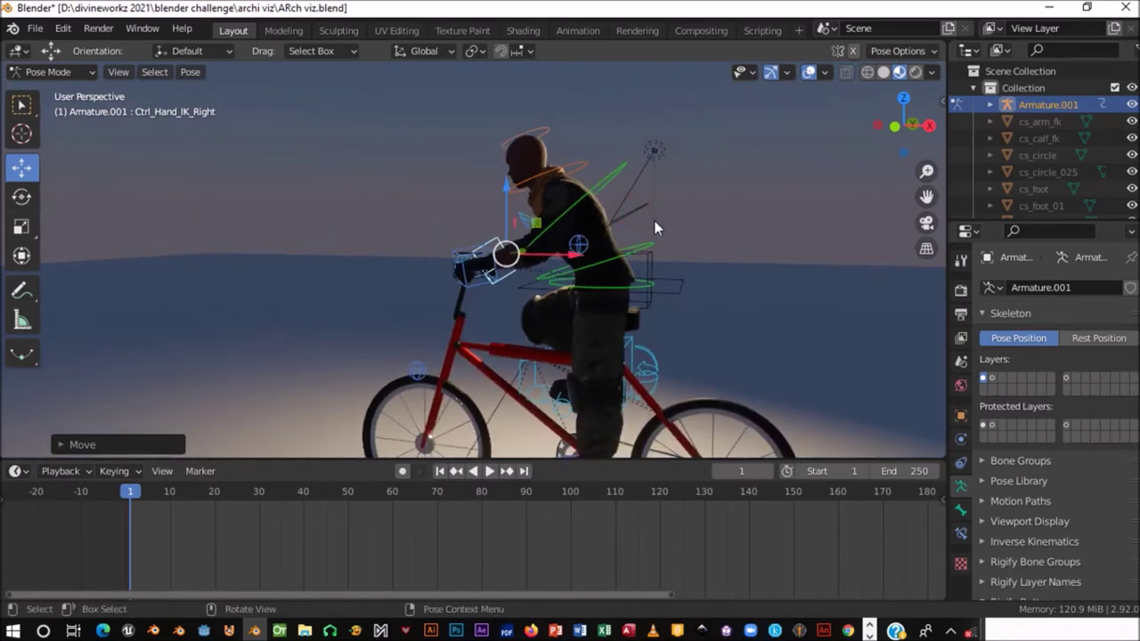
{"action": "left_click", "coordinate": [654, 228]}
{"action": "key", "text": "r"}
{"action": "key", "text": "Escape"}
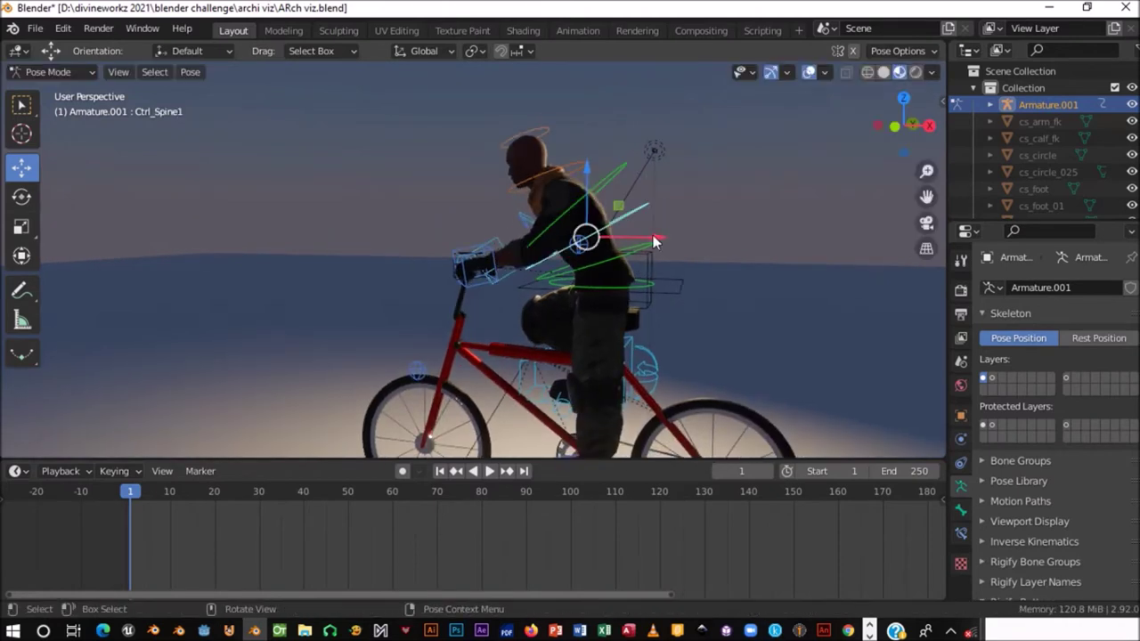
{"action": "left_click_drag", "start_coordinate": [653, 234], "coordinate": [668, 238]}
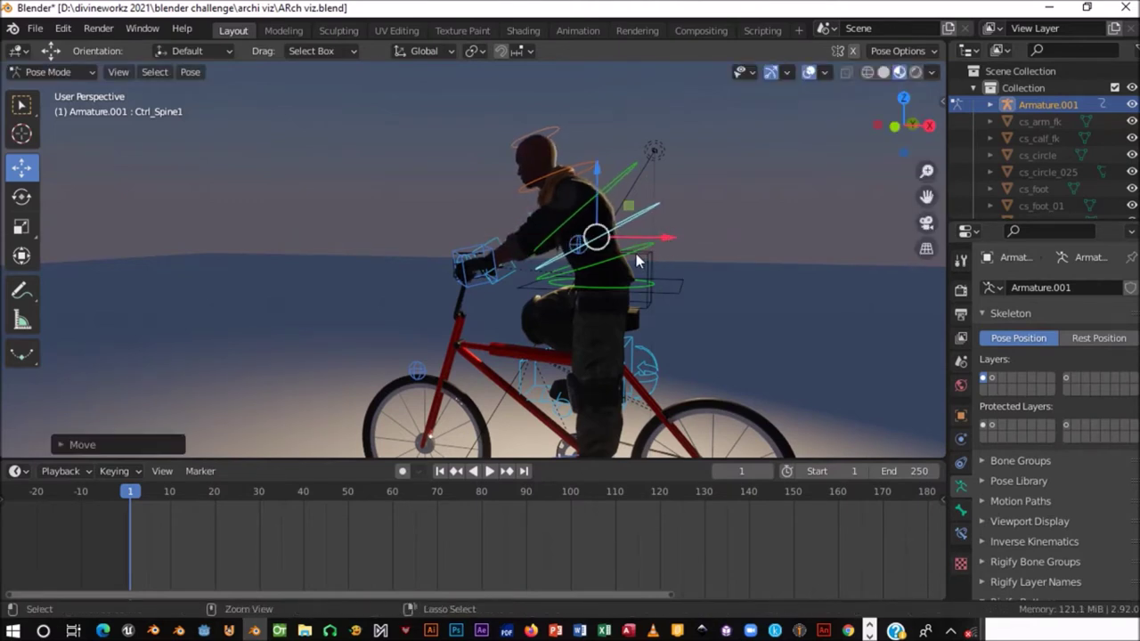
{"action": "key", "text": "ctrl+z"}
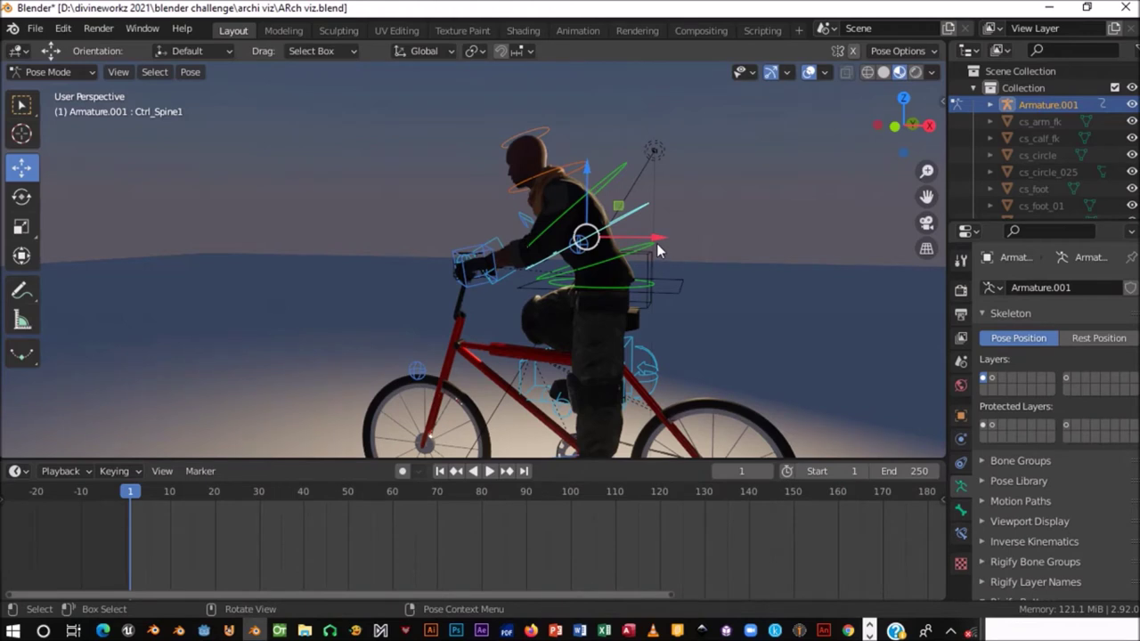
- Shift Ctrl_Spine along X to lean the torso, and save ARch viz.blend
{"action": "left_click", "coordinate": [656, 243]}
{"action": "mouse_move", "coordinate": [656, 241]}
{"action": "left_mouse_down"}
{"action": "mouse_move", "coordinate": [675, 257]}
{"action": "mouse_move", "coordinate": [664, 251]}
{"action": "left_mouse_up"}
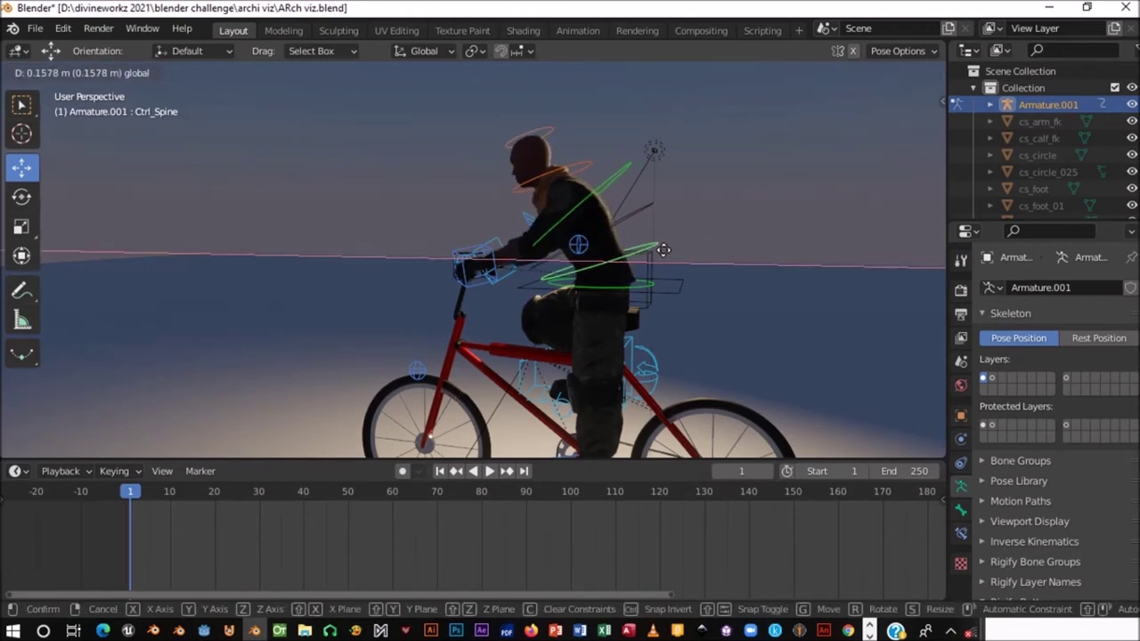
{"action": "left_click", "coordinate": [717, 328]}
{"action": "scroll", "coordinate": [735, 315], "scroll_direction": "down", "scroll_amount": 2}
{"action": "scroll", "coordinate": [668, 325], "scroll_direction": "down", "scroll_amount": 2}
{"action": "mouse_move", "coordinate": [717, 341]}
{"action": "middle_mouse_down"}
{"action": "mouse_move", "coordinate": [575, 391]}
{"action": "mouse_move", "coordinate": [552, 356]}
{"action": "middle_mouse_up"}
{"action": "key", "text": "ctrl+s"}
{"action": "mouse_move", "coordinate": [637, 344]}
{"action": "middle_mouse_down"}
{"action": "mouse_move", "coordinate": [472, 329]}
{"action": "mouse_move", "coordinate": [288, 333]}
{"action": "mouse_move", "coordinate": [510, 235]}
{"action": "middle_mouse_up"}
{"action": "scroll", "coordinate": [604, 313], "scroll_direction": "down", "scroll_amount": 1}
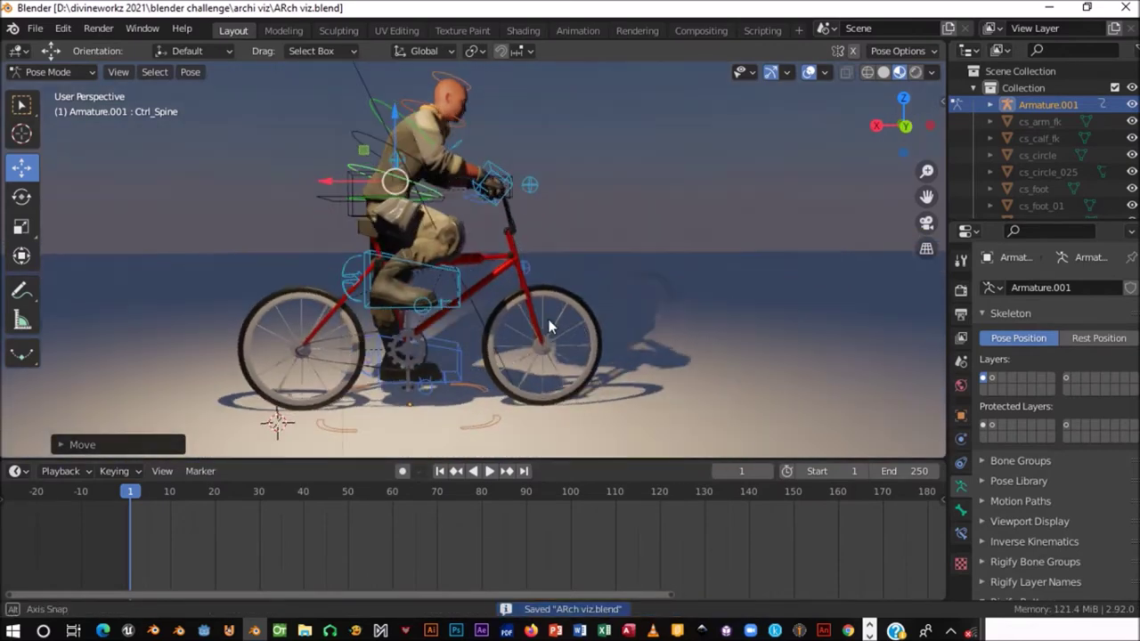
- Select Ctrl_Hips, save the file, and shift the hips along X
{"action": "middle_click_drag", "start_coordinate": [549, 326], "coordinate": [547, 320]}
{"action": "mouse_move", "coordinate": [316, 163]}
{"action": "middle_mouse_down"}
{"action": "mouse_move", "coordinate": [370, 219]}
{"action": "mouse_move", "coordinate": [468, 230]}
{"action": "middle_mouse_up"}
{"action": "scroll", "coordinate": [370, 219], "scroll_direction": "up", "scroll_amount": 2}
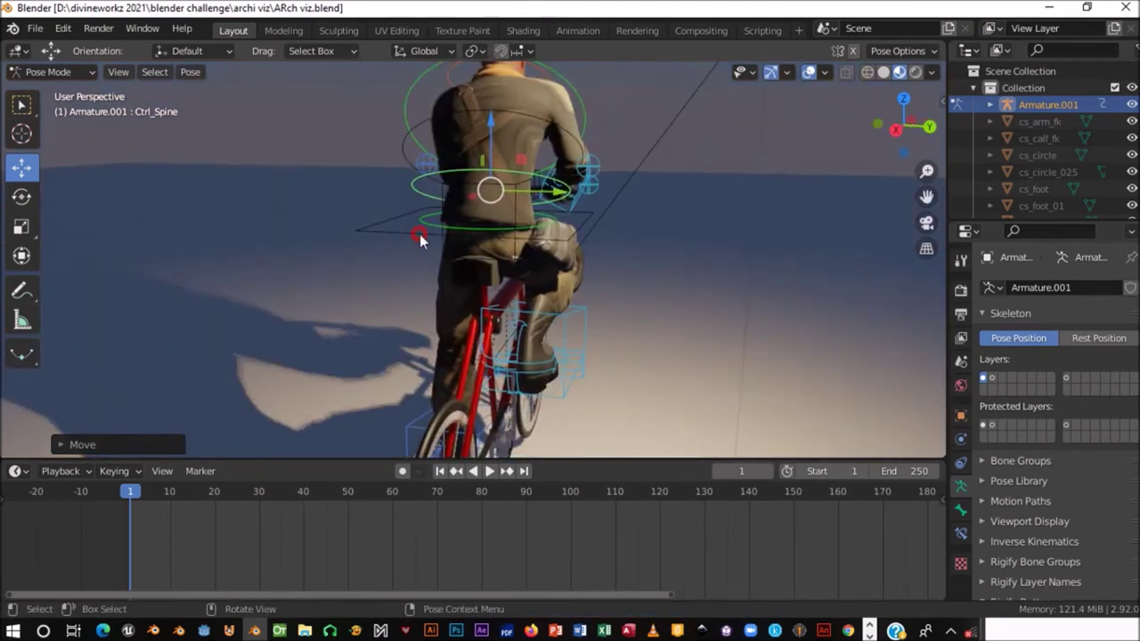
{"action": "left_click", "coordinate": [418, 235]}
{"action": "middle_click_drag", "start_coordinate": [541, 263], "coordinate": [381, 276]}
{"action": "key", "text": "ctrl+s"}
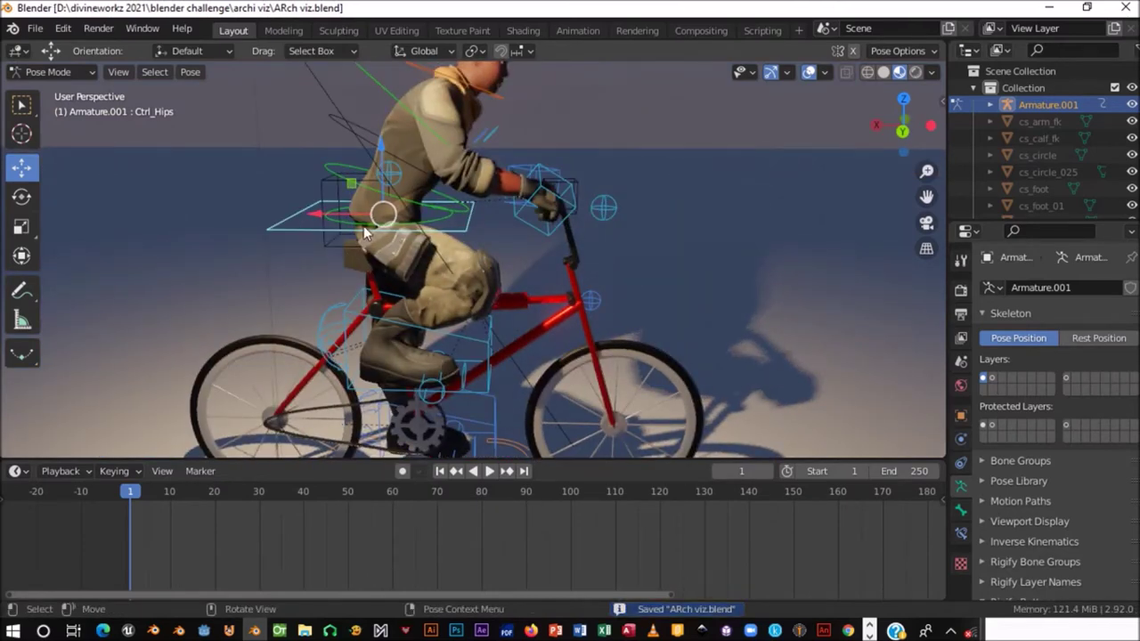
{"action": "mouse_move", "coordinate": [316, 217]}
{"action": "left_mouse_down"}
{"action": "mouse_move", "coordinate": [344, 227]}
{"action": "mouse_move", "coordinate": [372, 287]}
{"action": "left_mouse_up"}
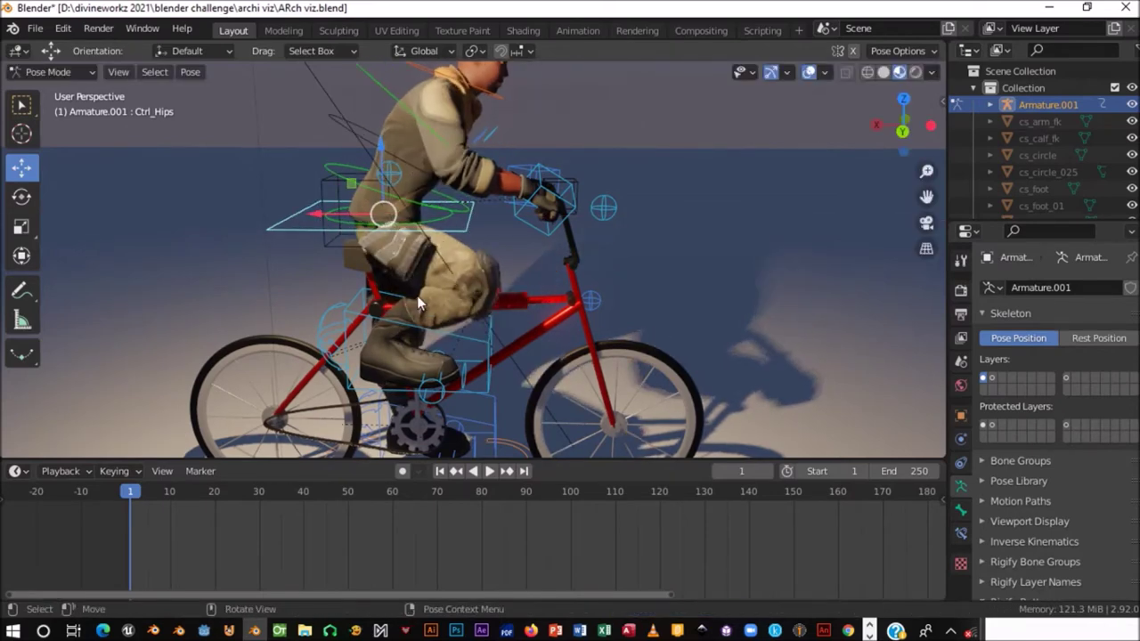
{"action": "middle_click_drag", "start_coordinate": [372, 287], "coordinate": [22, 269]}
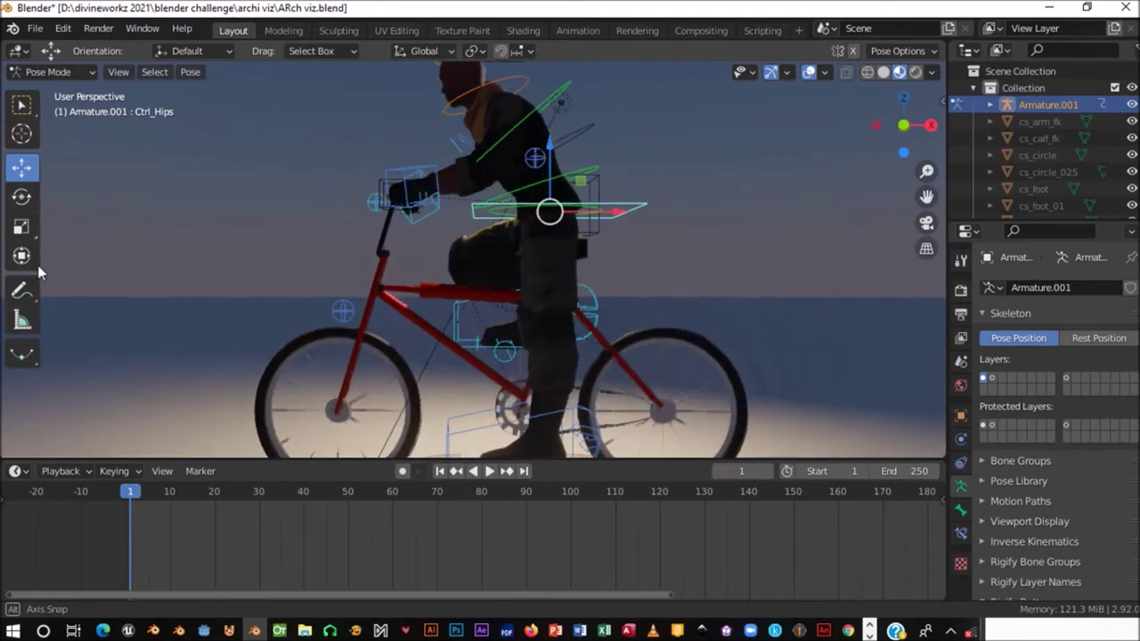
- Inspect the posed rider from several angles, activating Ctrl_Master then Ctrl_Hips, and open the mode list
{"action": "middle_click_drag", "start_coordinate": [326, 301], "coordinate": [333, 103]}
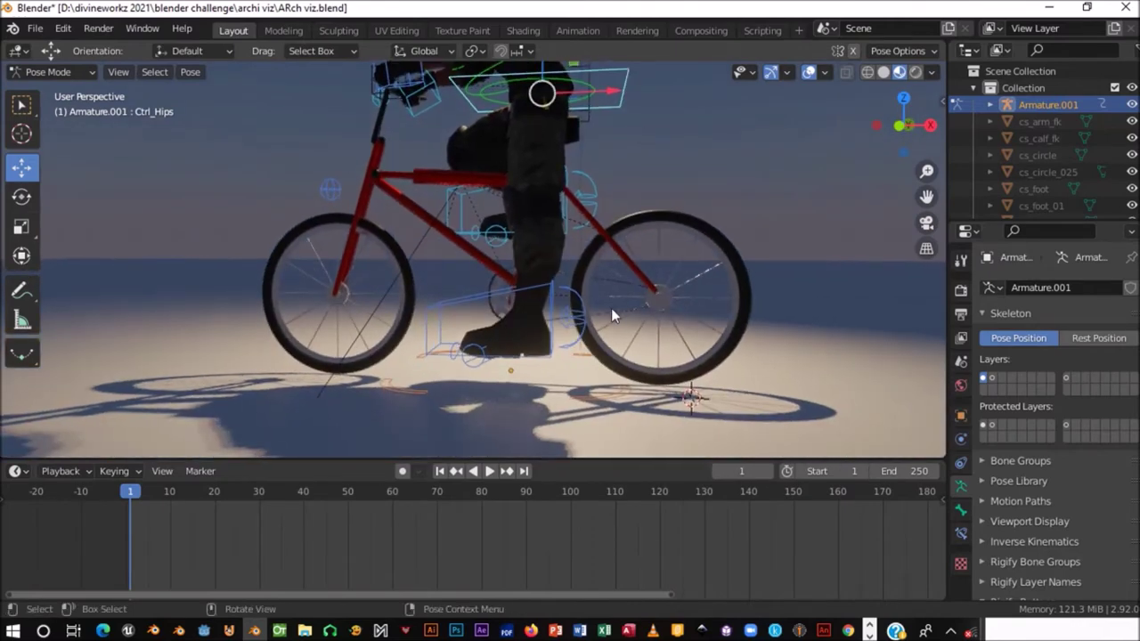
{"action": "mouse_move", "coordinate": [643, 238]}
{"action": "middle_mouse_down"}
{"action": "mouse_move", "coordinate": [601, 330]}
{"action": "mouse_move", "coordinate": [567, 363]}
{"action": "middle_mouse_up"}
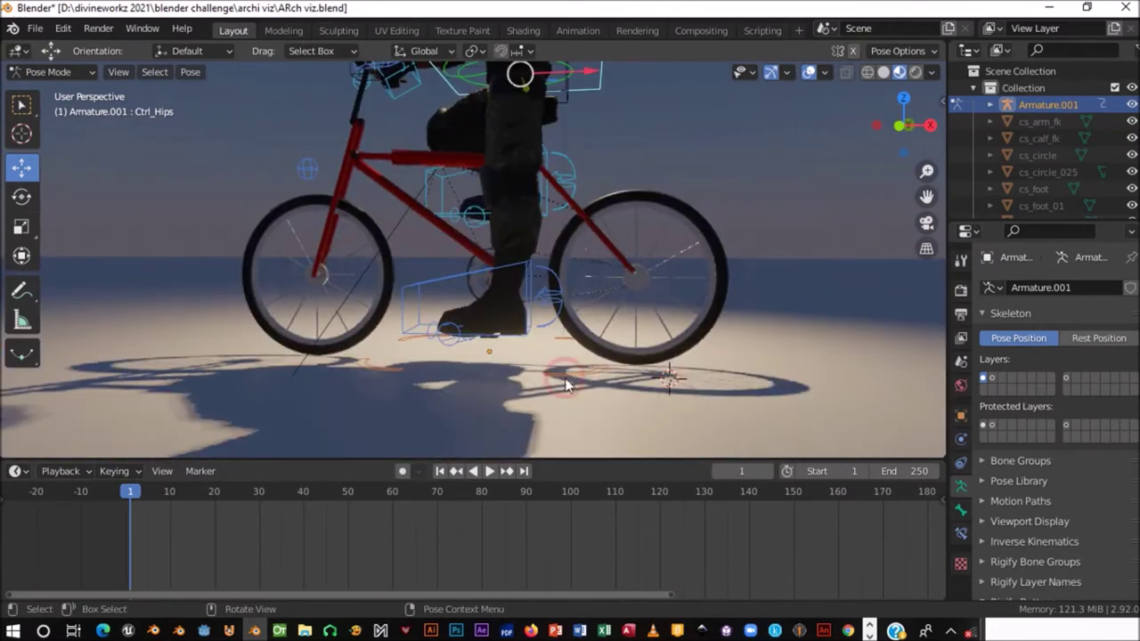
{"action": "left_click", "coordinate": [566, 384]}
{"action": "middle_click_drag", "start_coordinate": [559, 210], "coordinate": [581, 300]}
{"action": "mouse_move", "coordinate": [599, 246]}
{"action": "middle_mouse_down"}
{"action": "mouse_move", "coordinate": [400, 276]}
{"action": "mouse_move", "coordinate": [458, 247]}
{"action": "middle_mouse_up"}
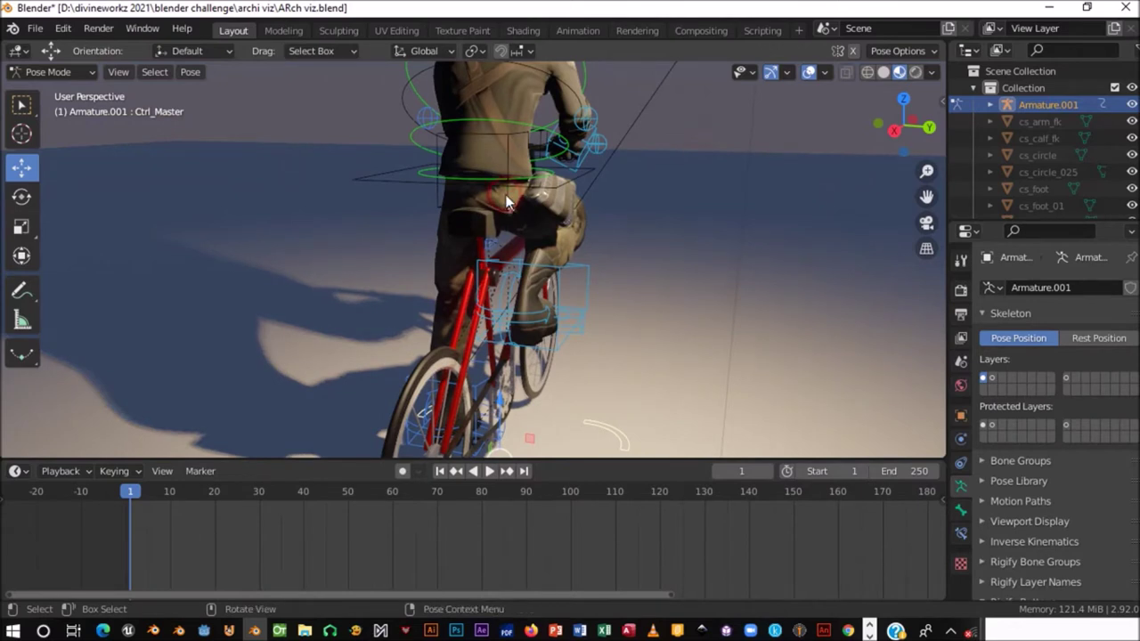
{"action": "left_click", "coordinate": [505, 196]}
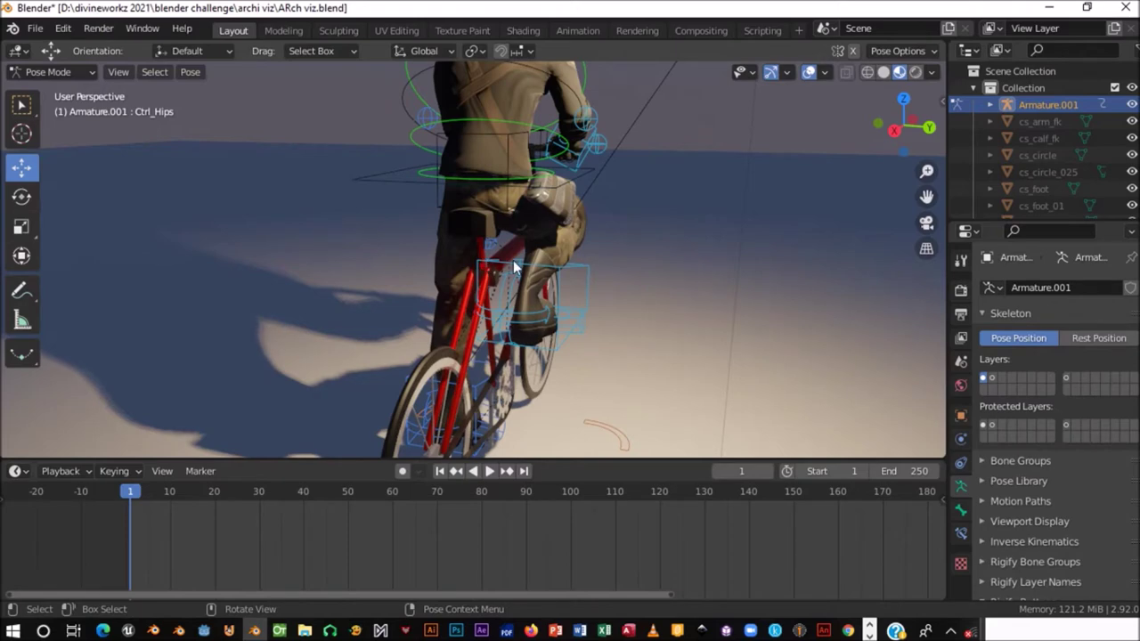
{"action": "middle_click_drag", "start_coordinate": [513, 260], "coordinate": [641, 264]}
{"action": "left_click", "coordinate": [60, 75]}
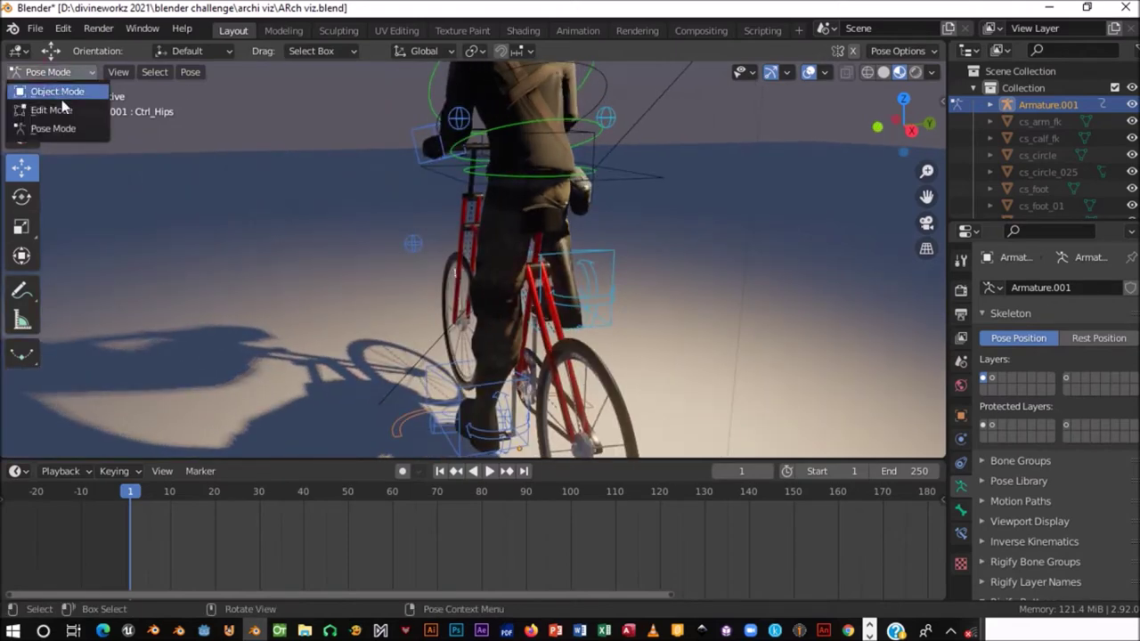
- Switch to Object Mode and select Empty.001, starting then cancelling a move
{"action": "left_click", "coordinate": [65, 94]}
{"action": "mouse_move", "coordinate": [529, 206]}
{"action": "middle_mouse_down"}
{"action": "mouse_move", "coordinate": [615, 215]}
{"action": "mouse_move", "coordinate": [557, 185]}
{"action": "middle_mouse_up"}
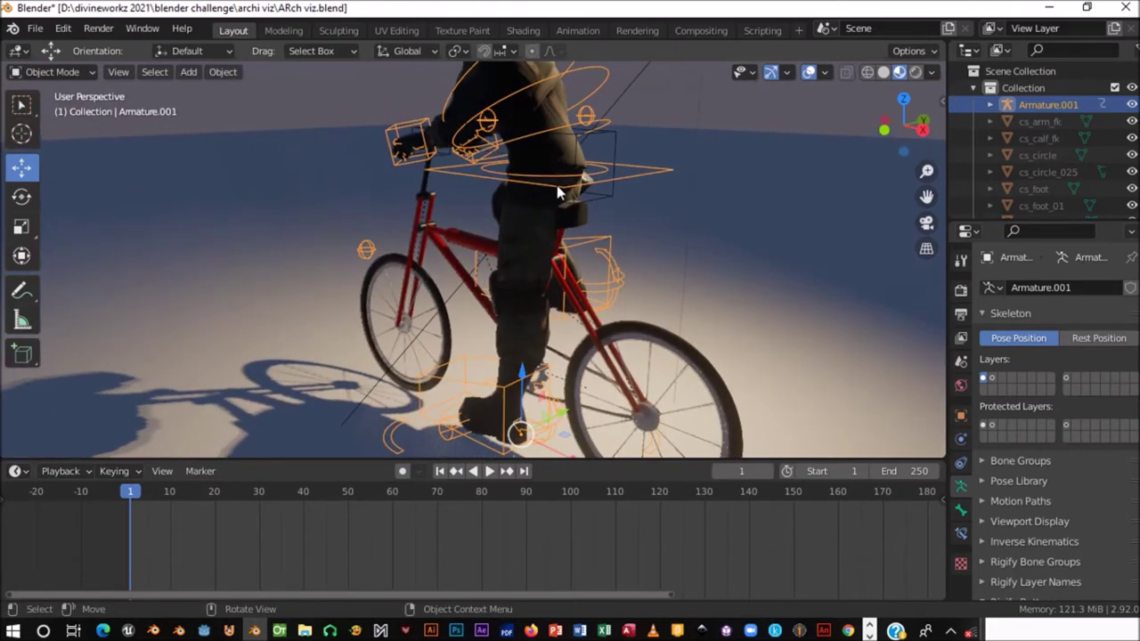
{"action": "middle_click_drag", "start_coordinate": [547, 335], "coordinate": [670, 363]}
{"action": "mouse_move", "coordinate": [658, 242]}
{"action": "middle_mouse_down"}
{"action": "mouse_move", "coordinate": [527, 248]}
{"action": "mouse_move", "coordinate": [572, 170]}
{"action": "middle_mouse_up"}
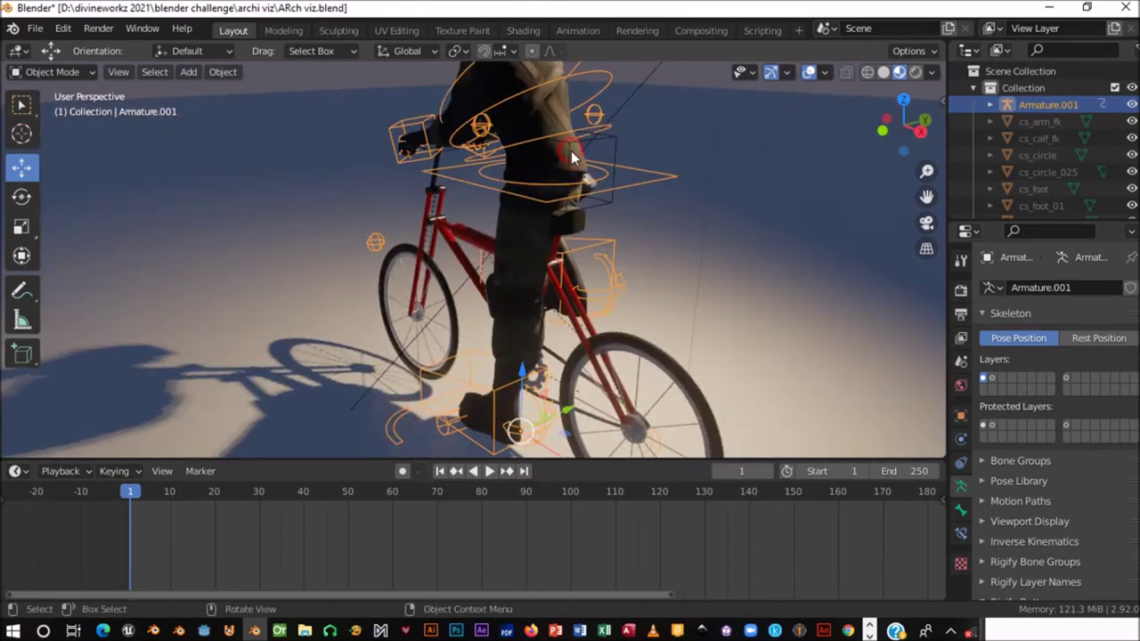
{"action": "left_click", "coordinate": [571, 155]}
{"action": "key", "text": "g"}
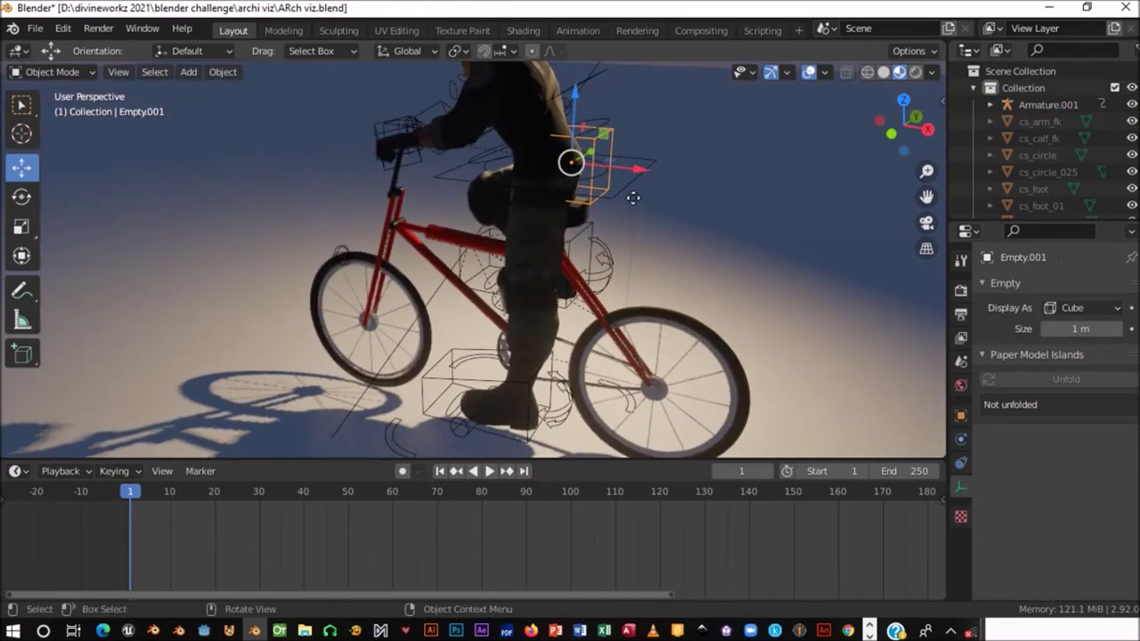
{"action": "key", "text": "Escape"}
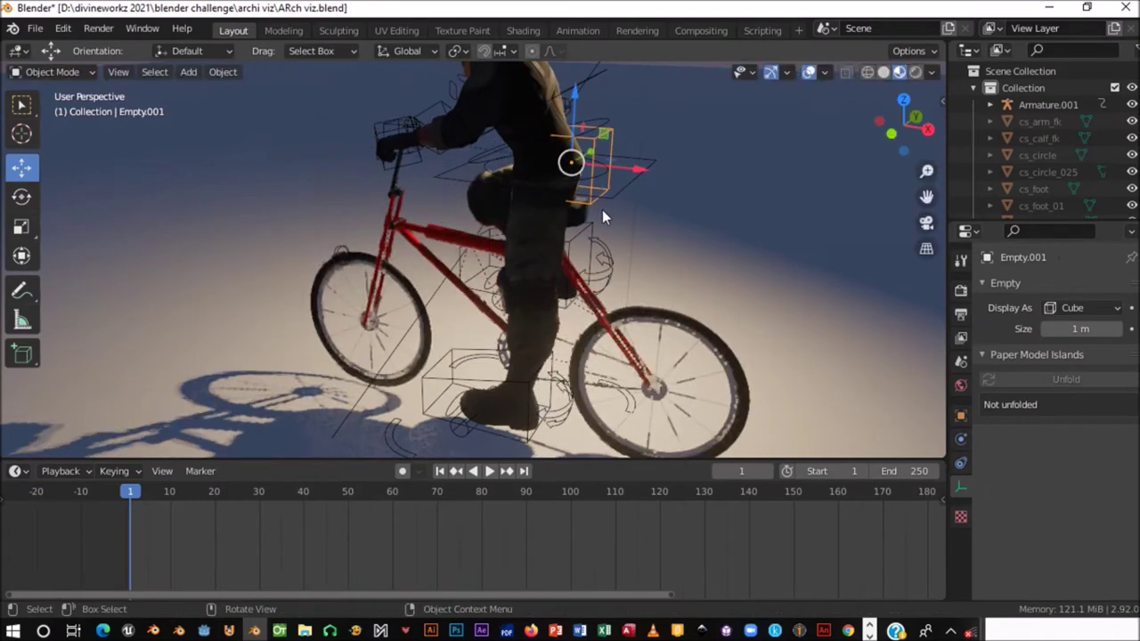
- Orbit around the rider and save ARch viz.blend
{"action": "mouse_move", "coordinate": [619, 208]}
{"action": "middle_mouse_down"}
{"action": "mouse_move", "coordinate": [590, 172]}
{"action": "mouse_move", "coordinate": [599, 260]}
{"action": "middle_mouse_up"}
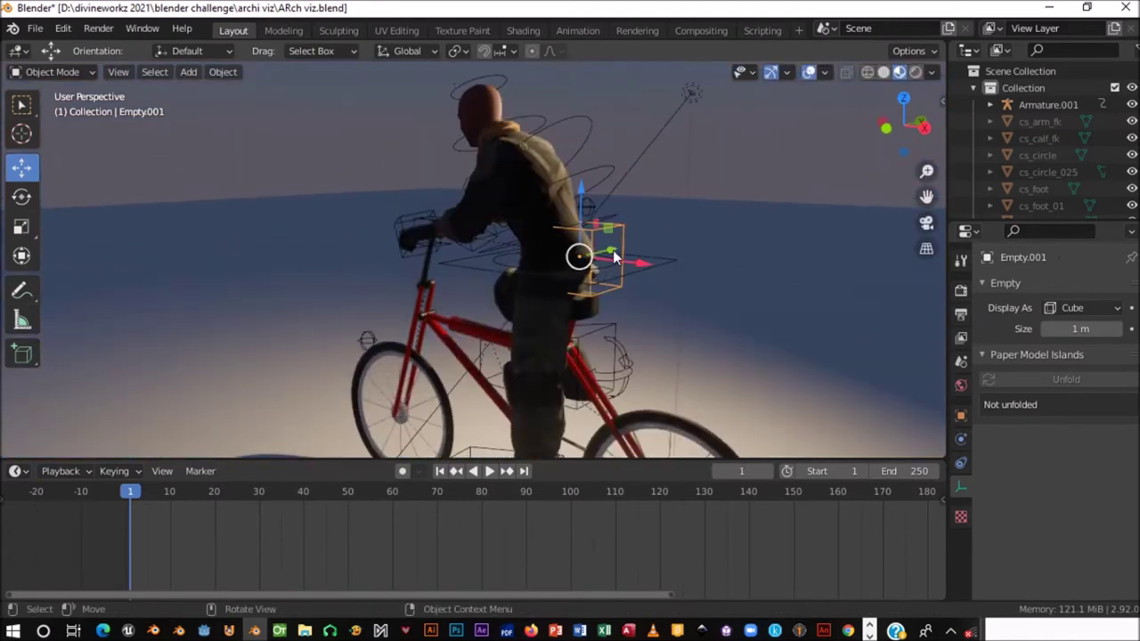
{"action": "middle_click_drag", "start_coordinate": [516, 264], "coordinate": [510, 118]}
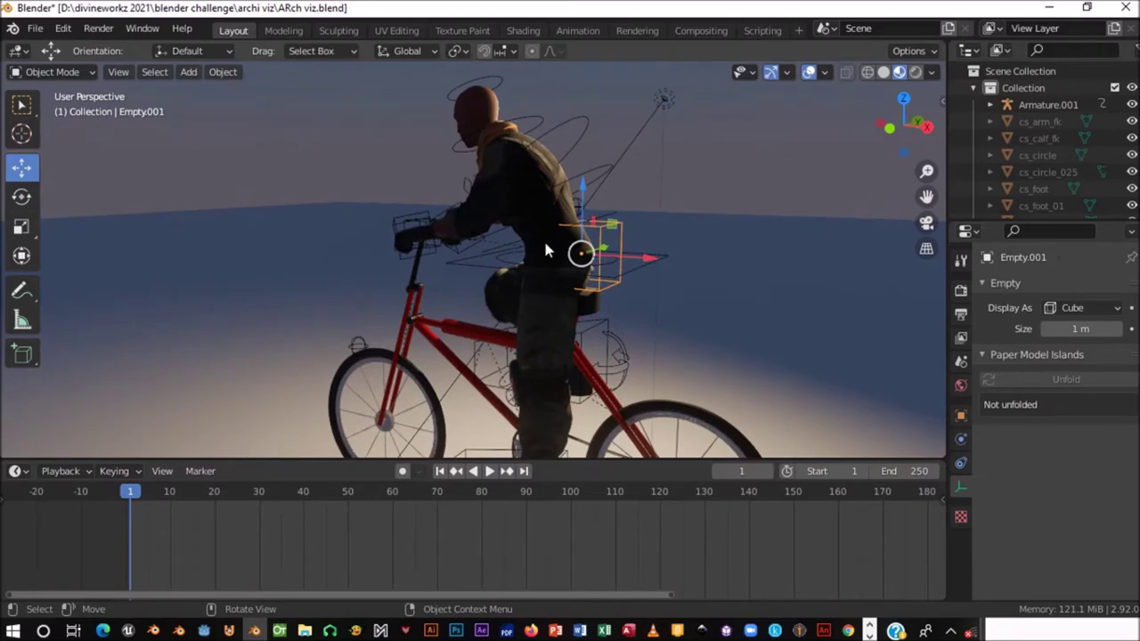
{"action": "middle_click_drag", "start_coordinate": [545, 245], "coordinate": [557, 253]}
{"action": "key", "text": "ctrl+s"}
{"action": "mouse_move", "coordinate": [670, 196]}
{"action": "middle_mouse_down"}
{"action": "mouse_move", "coordinate": [665, 271]}
{"action": "mouse_move", "coordinate": [635, 319]}
{"action": "mouse_move", "coordinate": [618, 308]}
{"action": "mouse_move", "coordinate": [579, 368]}
{"action": "mouse_move", "coordinate": [595, 363]}
{"action": "middle_mouse_up"}
- In Pose Mode, add a Copy Location bone constraint to Ctrl_Hips on Armature.001
{"action": "left_click", "coordinate": [611, 260]}
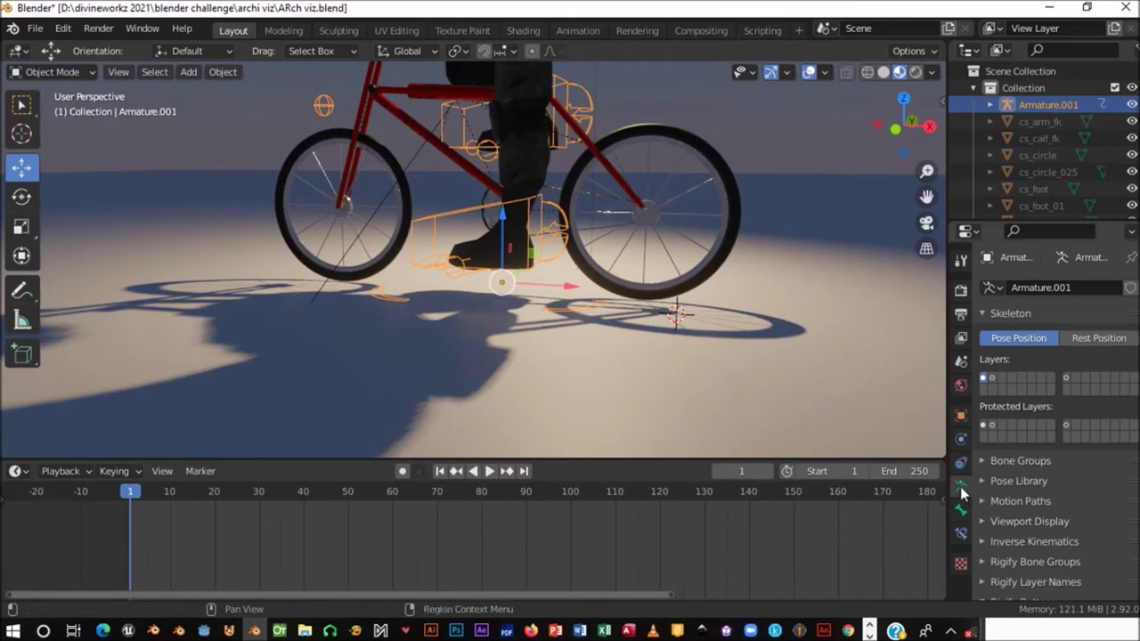
{"action": "left_click", "coordinate": [961, 532]}
{"action": "left_click", "coordinate": [1005, 289]}
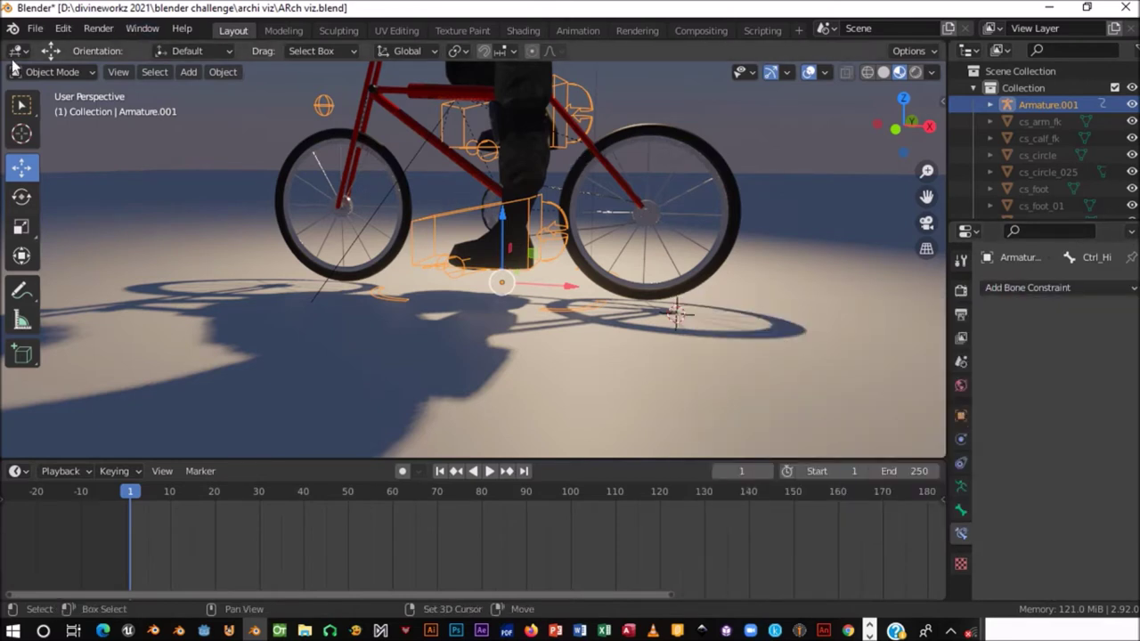
{"action": "left_click", "coordinate": [40, 72]}
{"action": "left_click", "coordinate": [63, 129]}
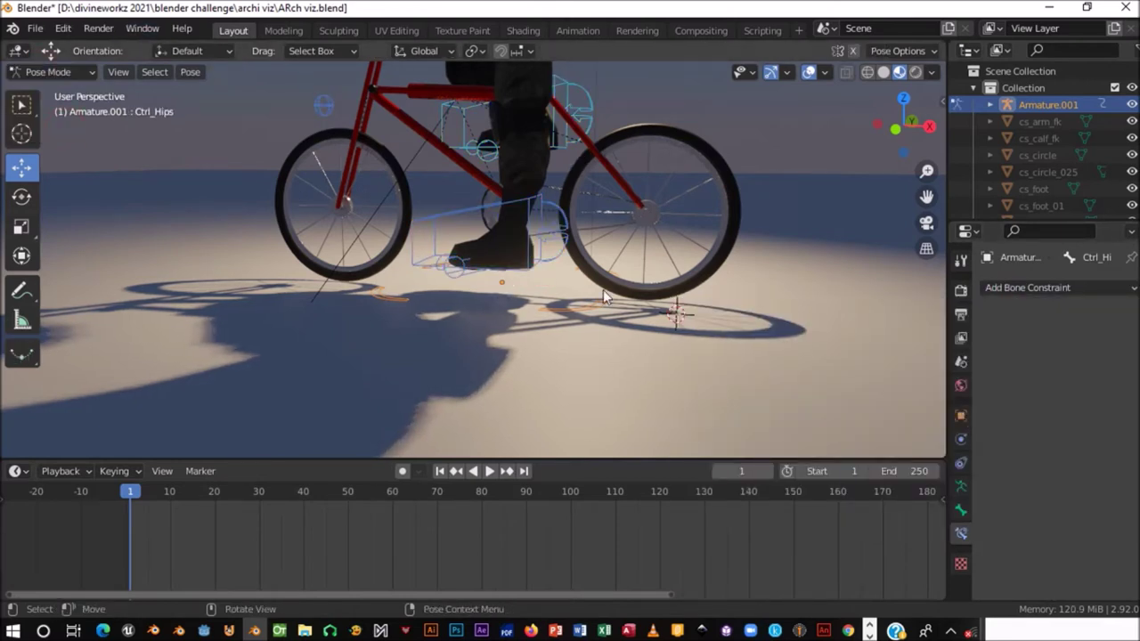
{"action": "left_click", "coordinate": [1012, 288]}
{"action": "left_click", "coordinate": [852, 334]}
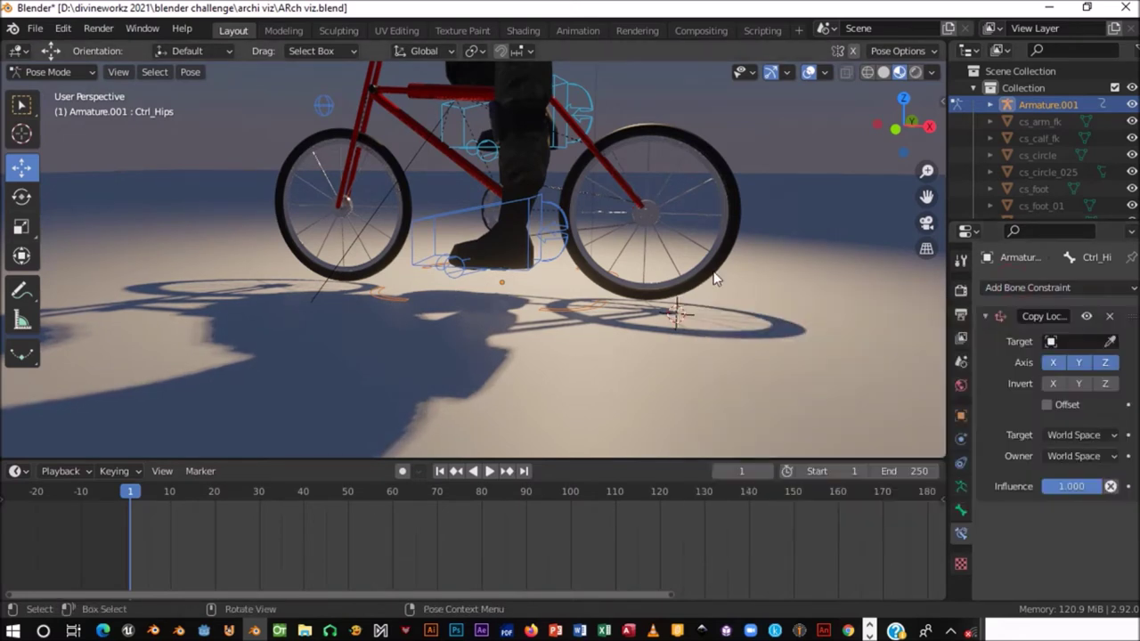
- Set the constraint target to Empty.001 with X, Y and Z all enabled
{"action": "middle_click_drag", "start_coordinate": [852, 335], "coordinate": [678, 364]}
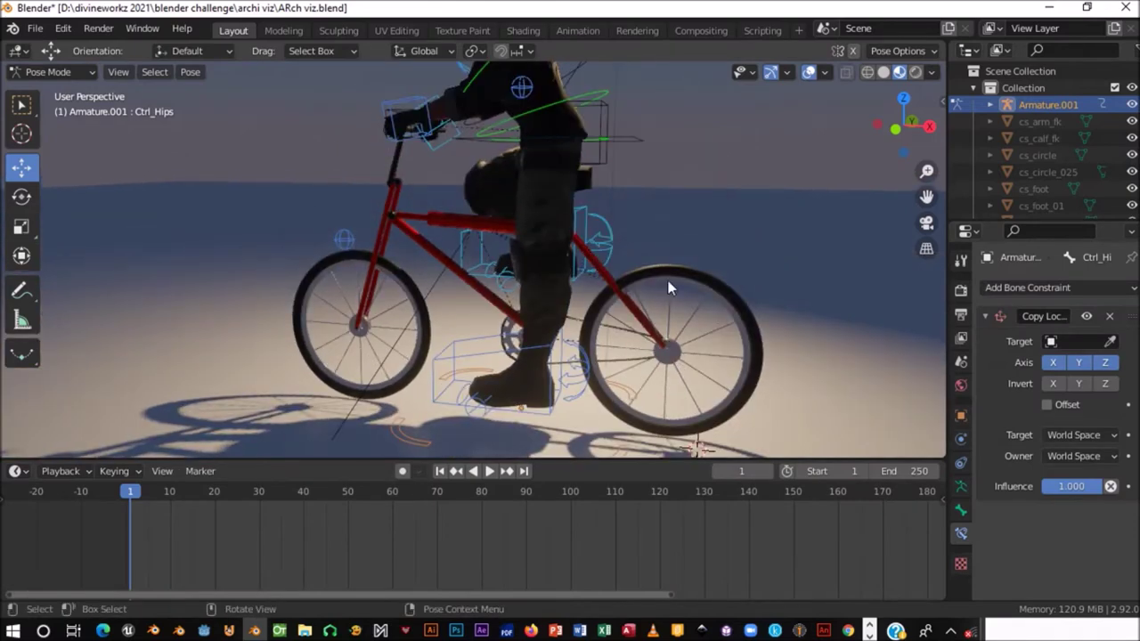
{"action": "left_click", "coordinate": [1110, 341]}
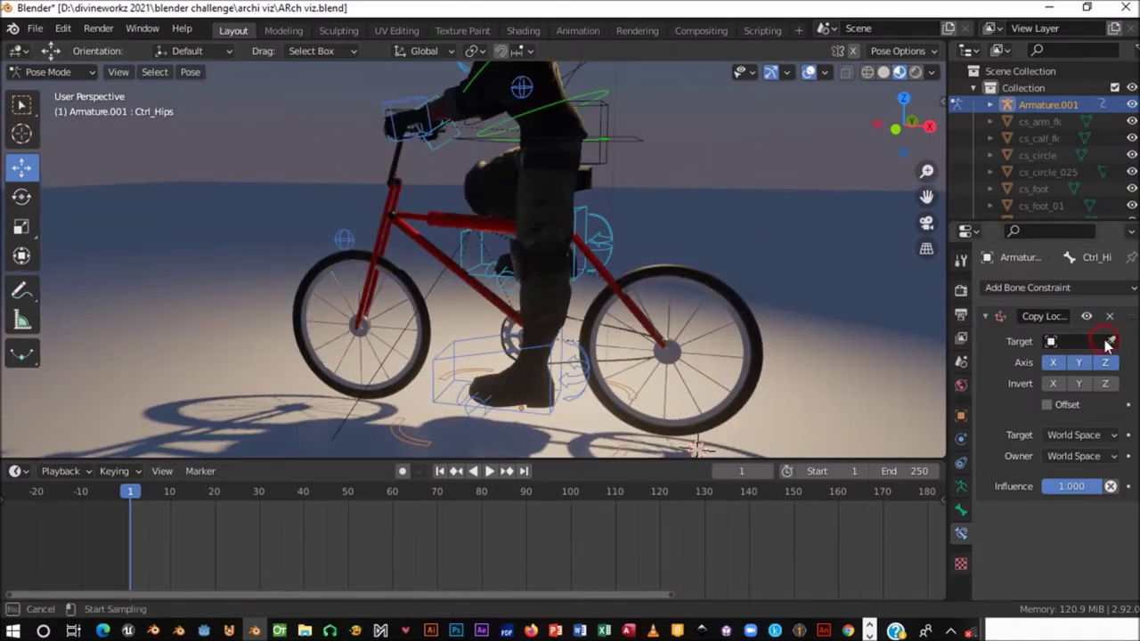
{"action": "left_click", "coordinate": [603, 164]}
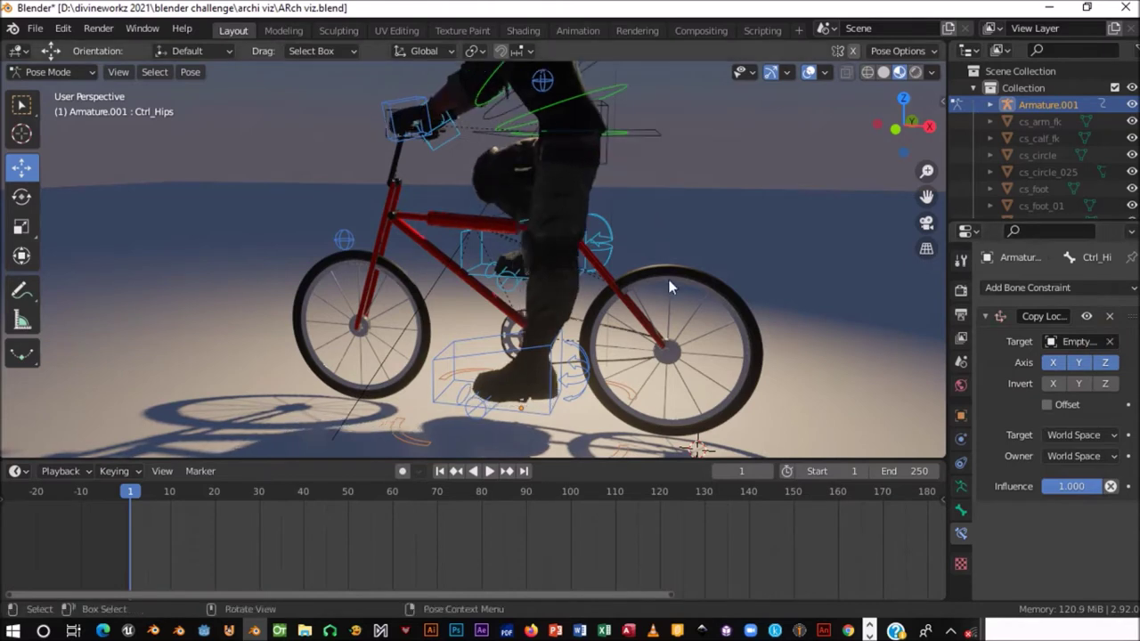
{"action": "left_click", "coordinate": [1105, 363]}
{"action": "left_click", "coordinate": [1105, 363]}
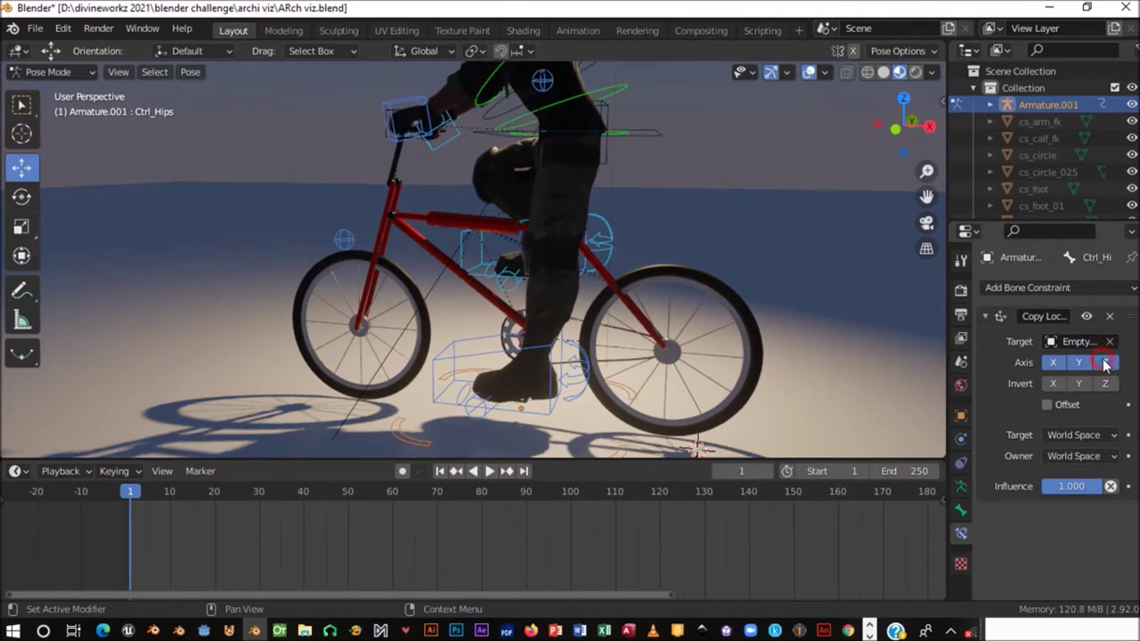
- Test Local and Pose spaces, then set both target and owner space to World Space
{"action": "left_click", "coordinate": [1081, 435]}
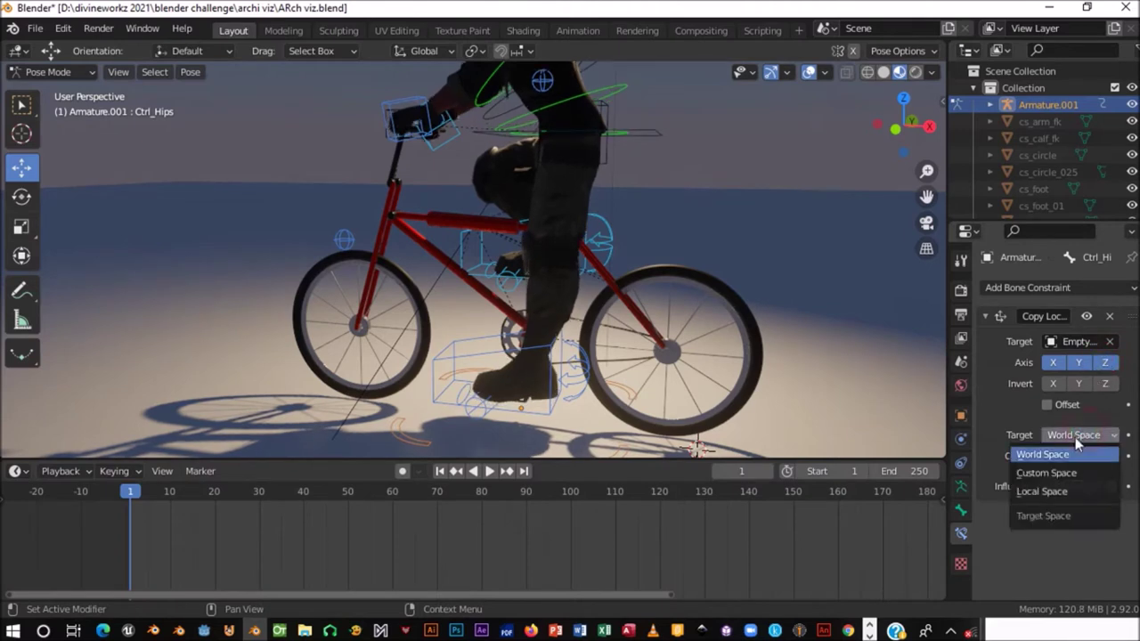
{"action": "left_click", "coordinate": [1040, 492]}
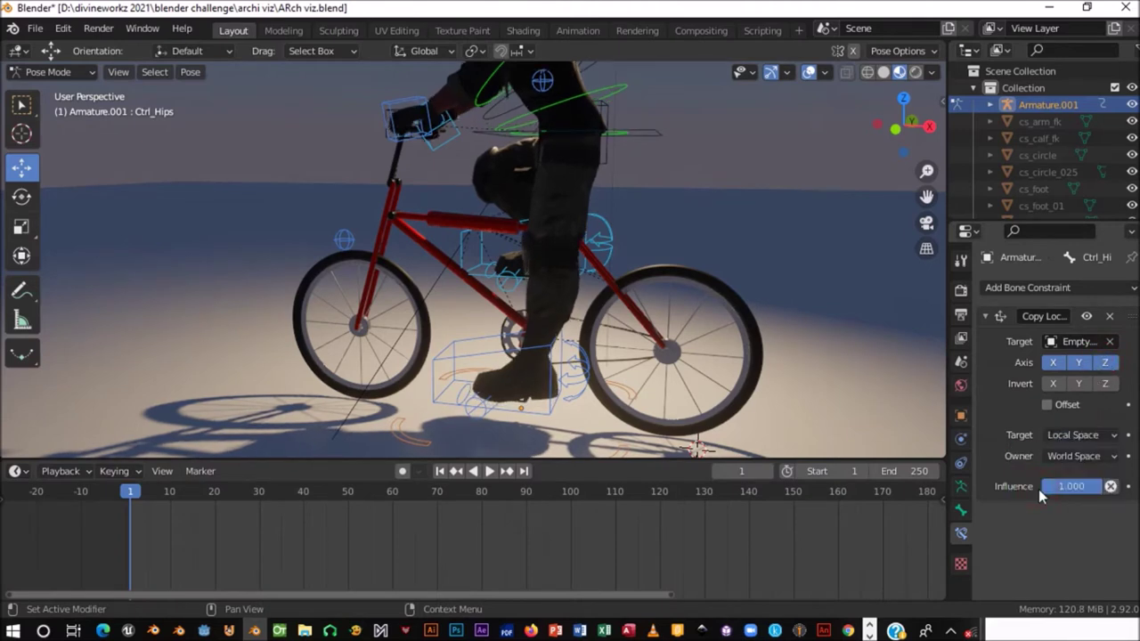
{"action": "left_click", "coordinate": [1068, 456]}
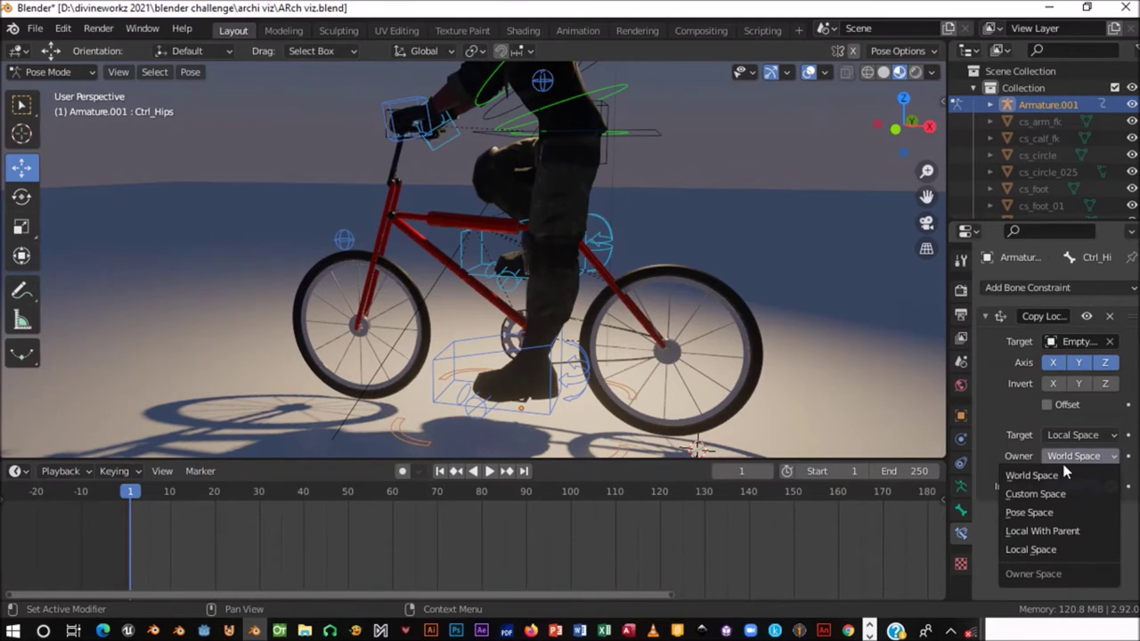
{"action": "left_click", "coordinate": [1044, 549]}
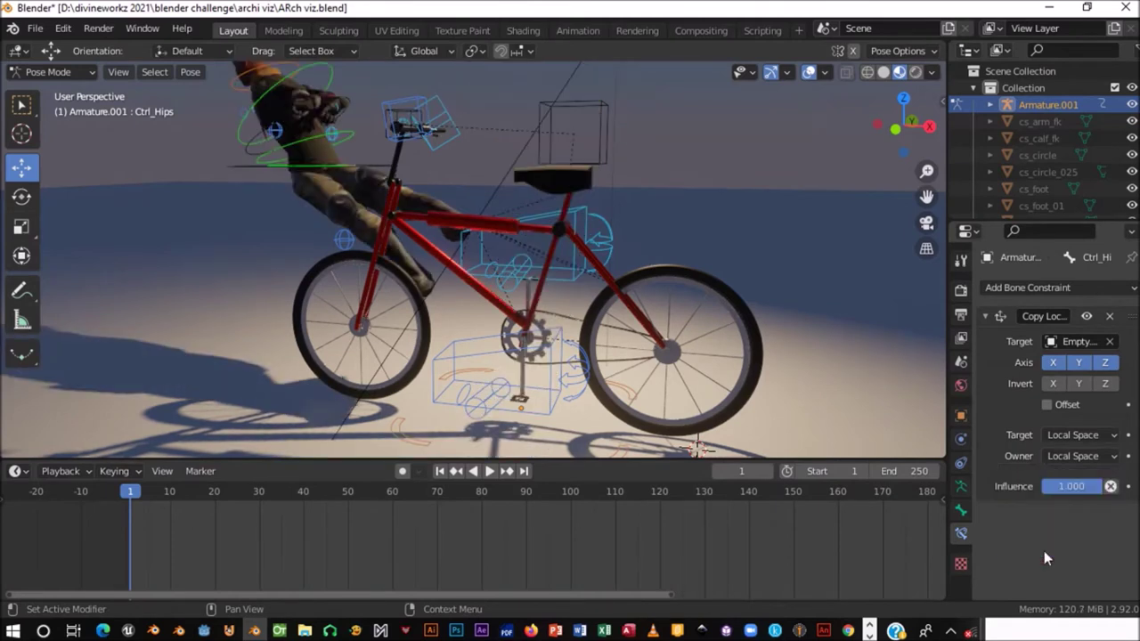
{"action": "left_click", "coordinate": [1100, 457]}
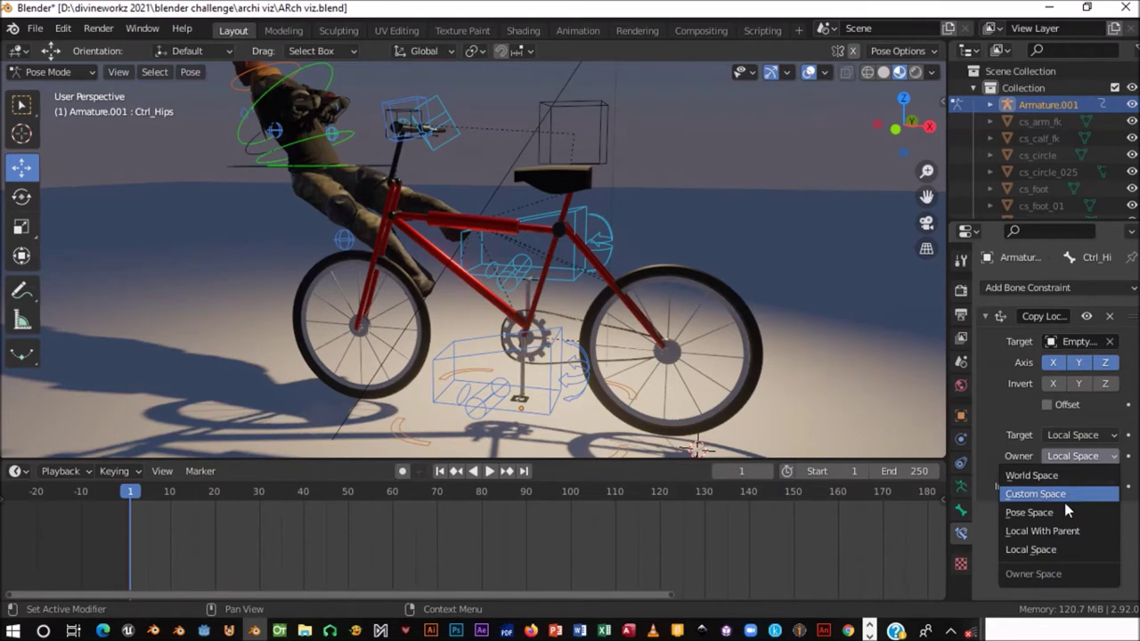
{"action": "left_click", "coordinate": [1060, 513]}
{"action": "left_click", "coordinate": [1074, 438]}
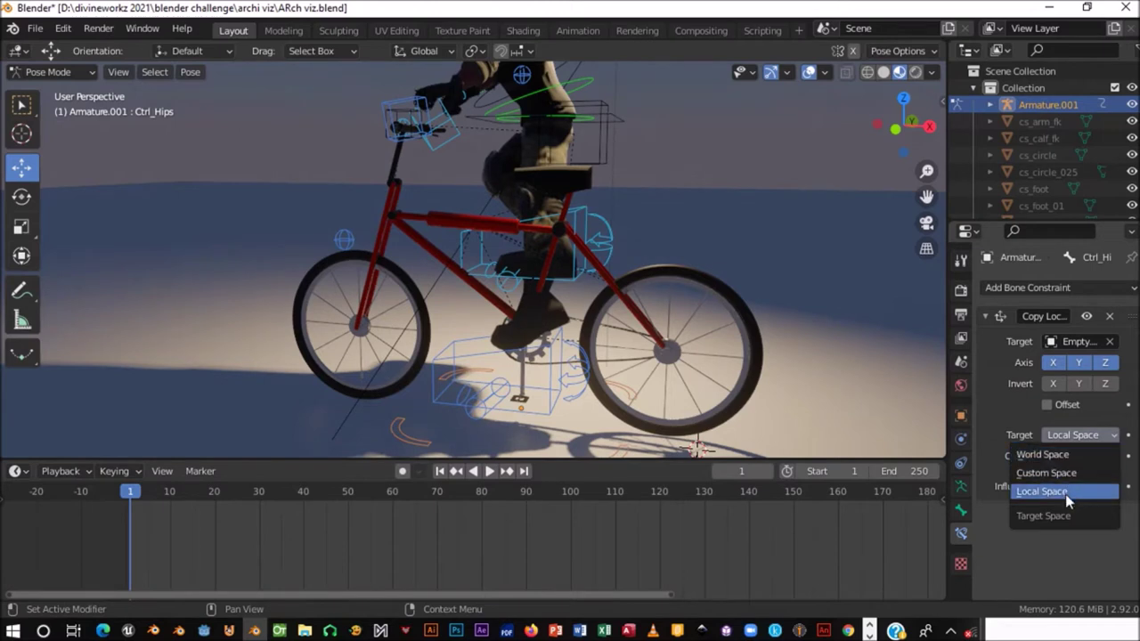
{"action": "left_click", "coordinate": [1065, 492]}
{"action": "left_click", "coordinate": [1074, 434]}
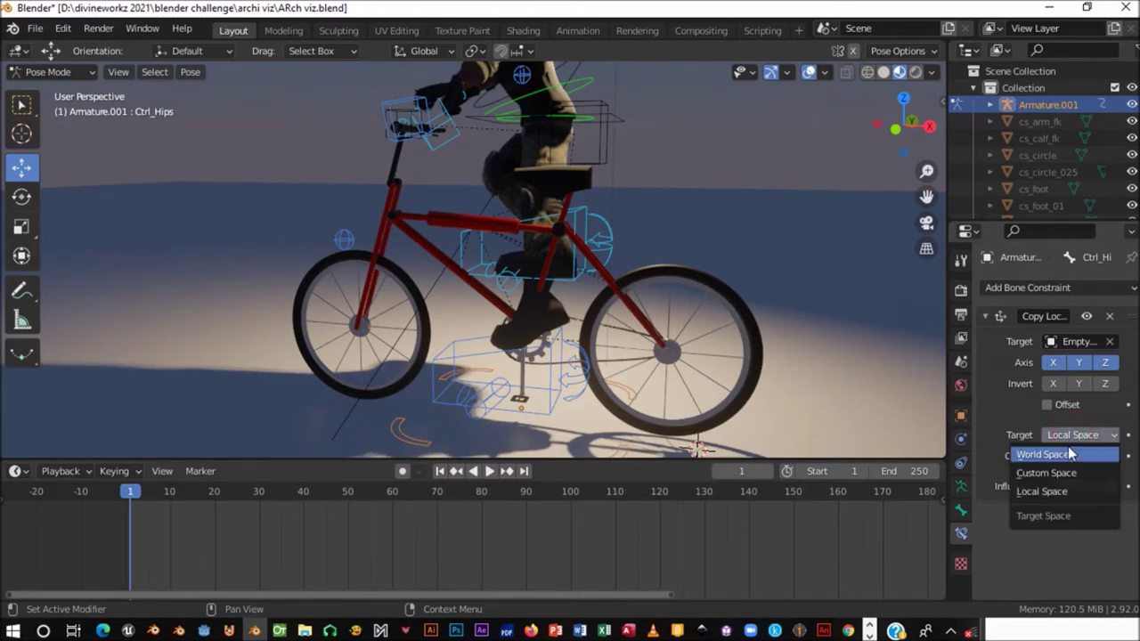
{"action": "left_click", "coordinate": [1070, 456]}
{"action": "left_click", "coordinate": [1074, 458]}
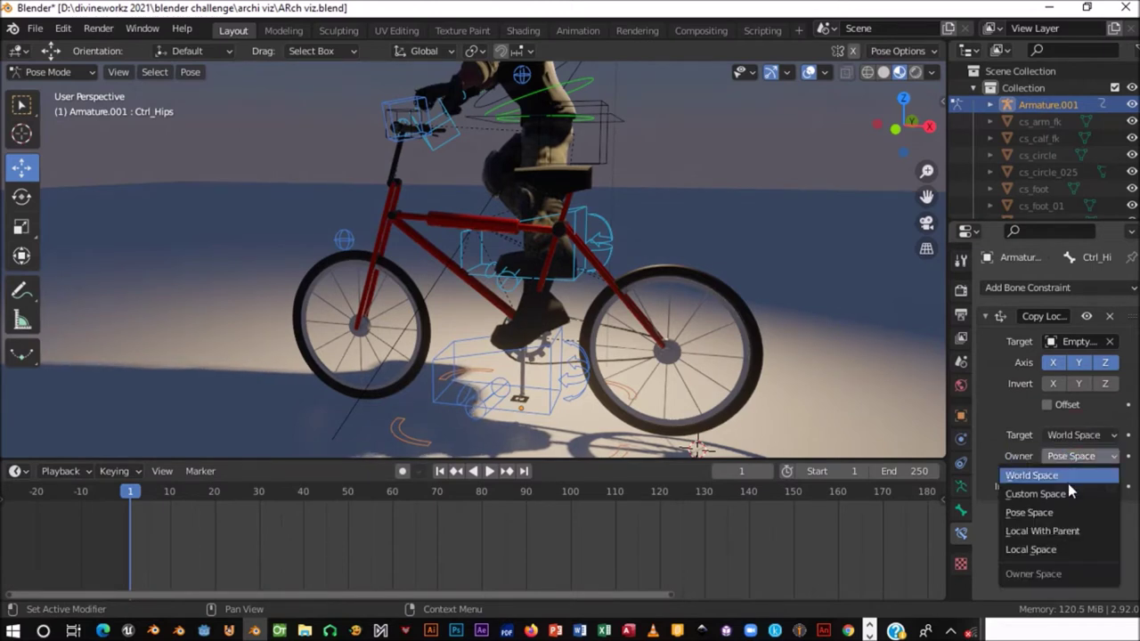
{"action": "left_click", "coordinate": [1060, 476]}
- Inspect the constrained rig around the bike and open the mode list to leave Pose Mode
{"action": "mouse_move", "coordinate": [508, 229]}
{"action": "middle_mouse_down"}
{"action": "mouse_move", "coordinate": [611, 237]}
{"action": "mouse_move", "coordinate": [662, 310]}
{"action": "mouse_move", "coordinate": [667, 228]}
{"action": "mouse_move", "coordinate": [559, 154]}
{"action": "middle_mouse_up"}
{"action": "mouse_move", "coordinate": [633, 324]}
{"action": "middle_mouse_down", "text": "shift"}
{"action": "mouse_move", "coordinate": [625, 250]}
{"action": "mouse_move", "coordinate": [596, 243]}
{"action": "mouse_move", "coordinate": [527, 305]}
{"action": "middle_mouse_up", "text": "shift"}
{"action": "scroll", "coordinate": [625, 250], "scroll_direction": "up", "scroll_amount": 5}
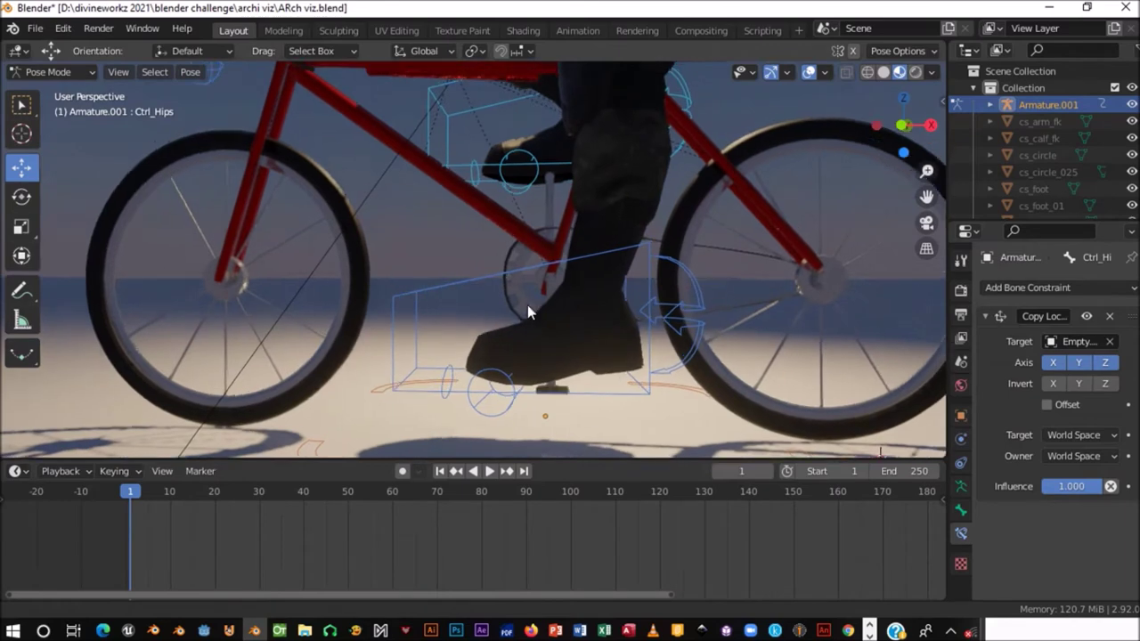
{"action": "scroll", "coordinate": [535, 289], "scroll_direction": "down", "scroll_amount": 4}
{"action": "mouse_move", "coordinate": [552, 225]}
{"action": "middle_mouse_down"}
{"action": "mouse_move", "coordinate": [570, 253]}
{"action": "mouse_move", "coordinate": [330, 113]}
{"action": "middle_mouse_up"}
{"action": "scroll", "coordinate": [579, 232], "scroll_direction": "down", "scroll_amount": 2}
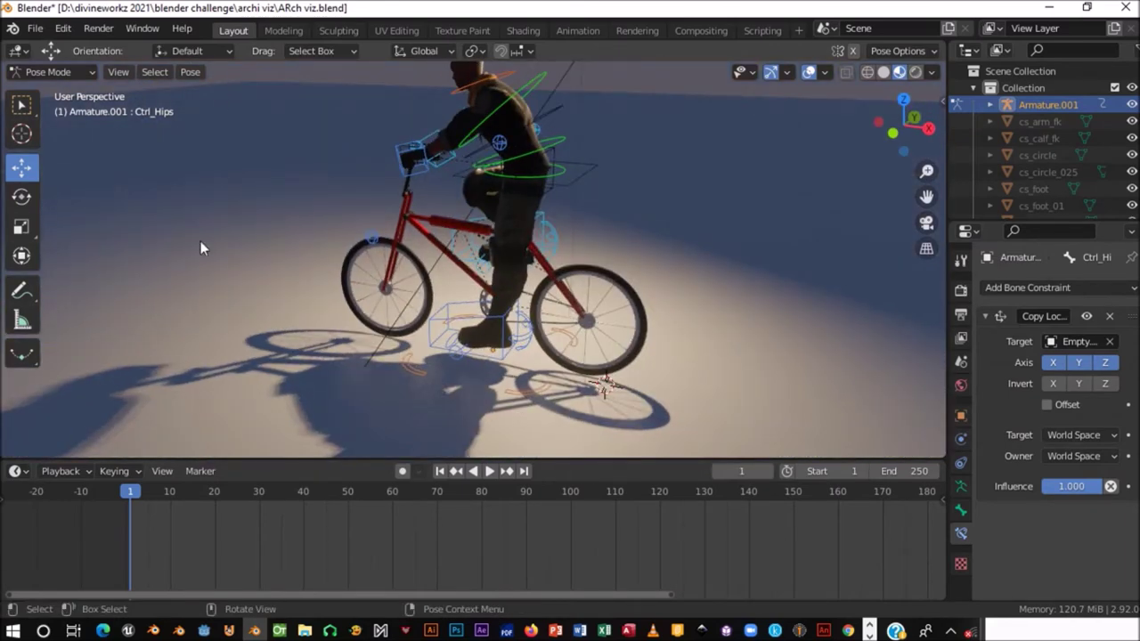
{"action": "left_click", "coordinate": [50, 71]}
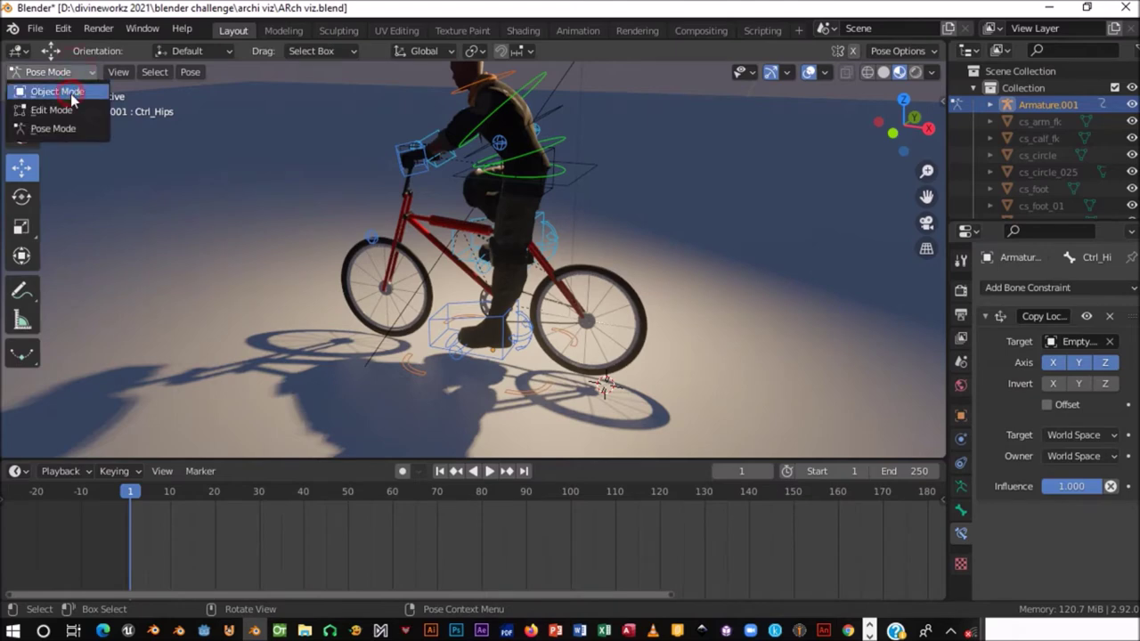
- In Object Mode, slide Empty.001 along X to test the rig, then undo the move
{"action": "left_click", "coordinate": [55, 90]}
{"action": "scroll", "coordinate": [599, 225], "scroll_direction": "up", "scroll_amount": 2}
{"action": "scroll", "coordinate": [600, 224], "scroll_direction": "up", "scroll_amount": 2}
{"action": "middle_click_drag", "start_coordinate": [600, 224], "coordinate": [572, 277]}
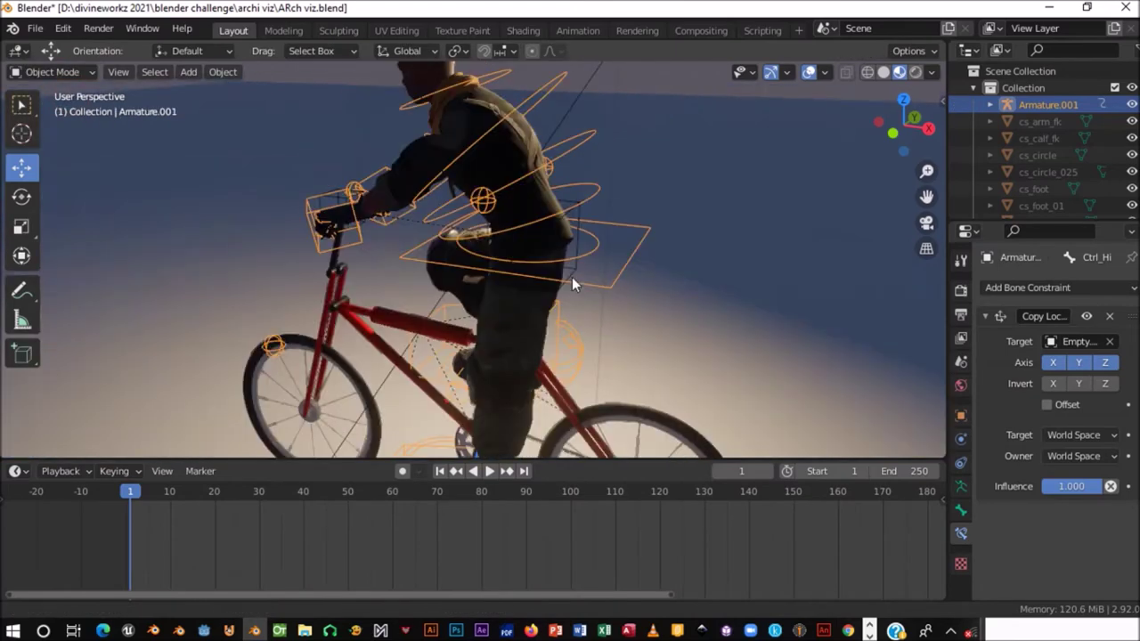
{"action": "left_click", "coordinate": [580, 224]}
{"action": "scroll", "coordinate": [598, 236], "scroll_direction": "down", "scroll_amount": 3}
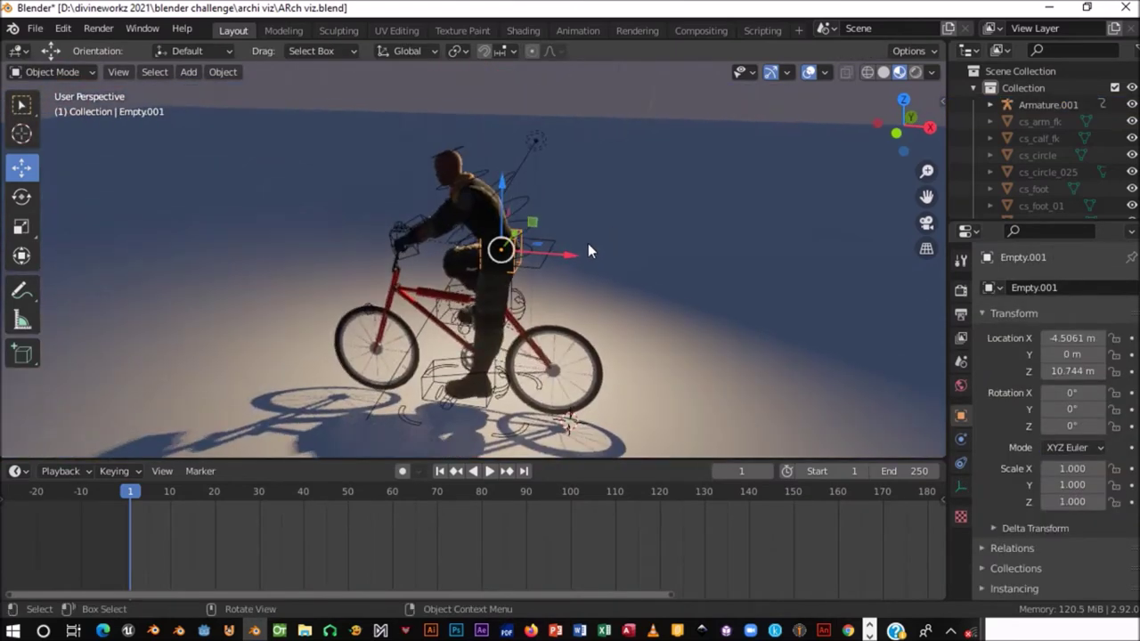
{"action": "left_click_drag", "start_coordinate": [571, 255], "coordinate": [465, 242]}
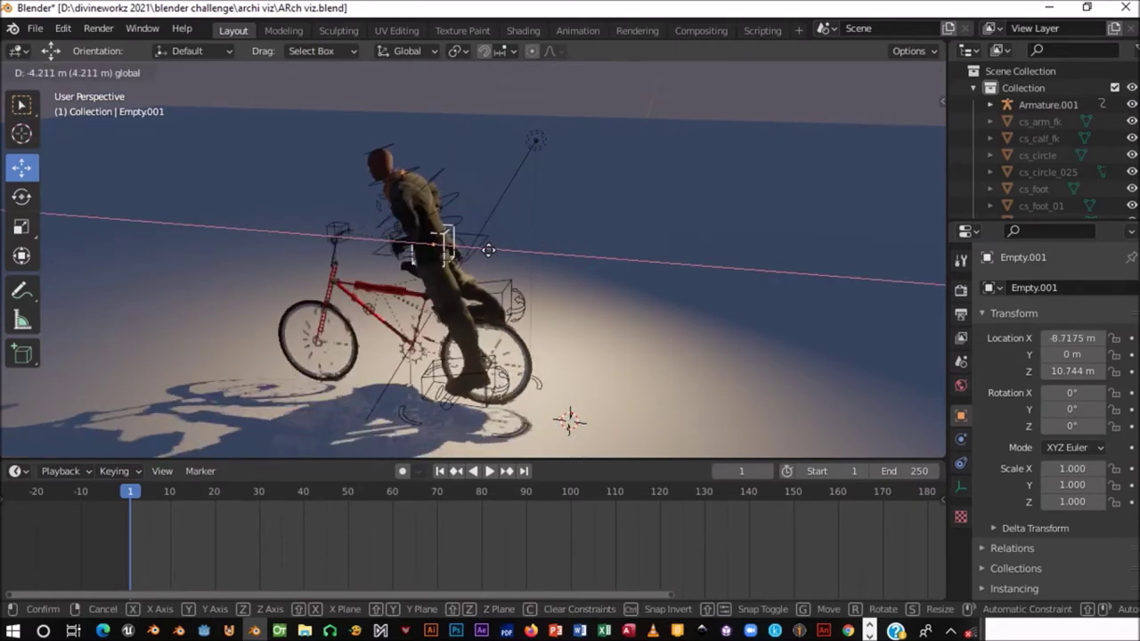
{"action": "left_click_drag", "start_coordinate": [465, 243], "coordinate": [546, 263]}
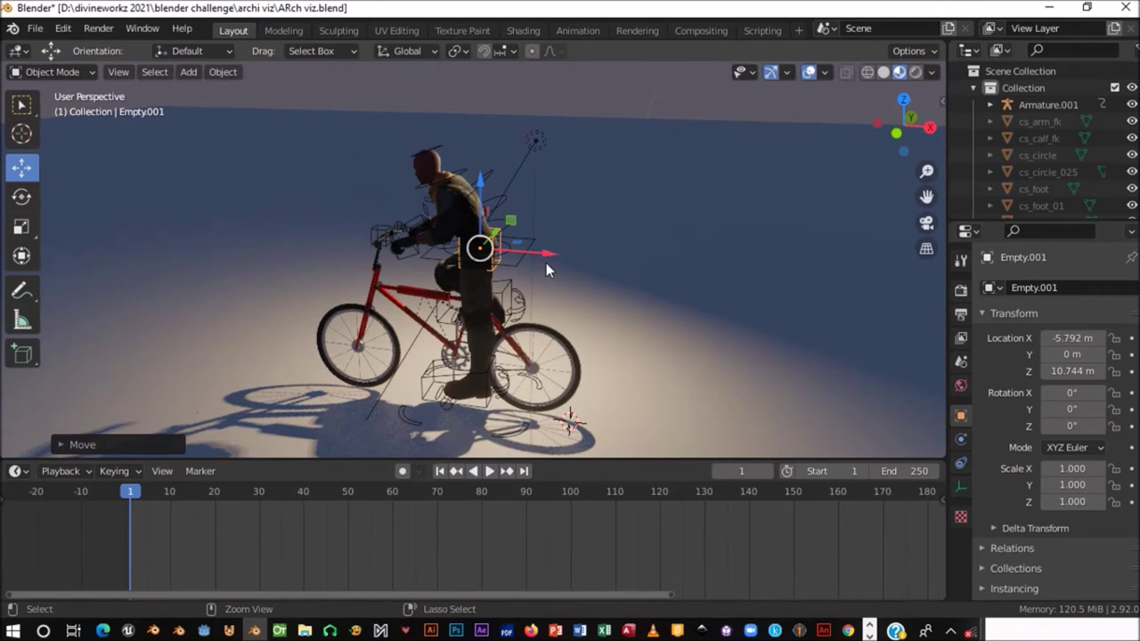
{"action": "key", "text": "ctrl+z"}
- Return Armature.001 to Pose Mode and review the Ctrl_Hips Copy Location constraint
{"action": "left_click", "coordinate": [52, 71]}
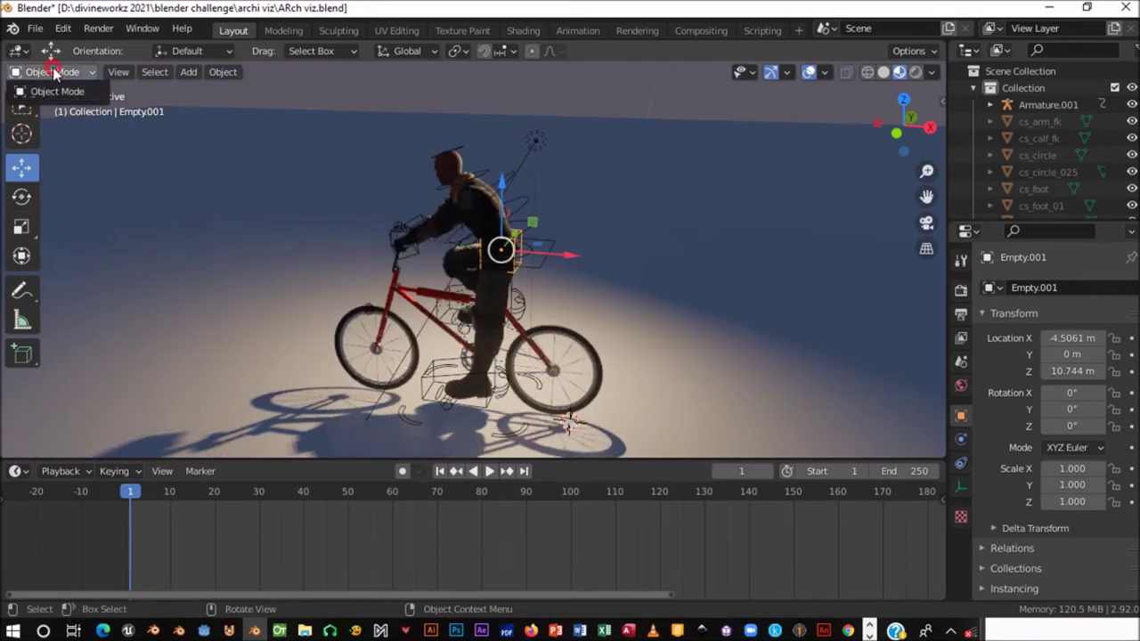
{"action": "left_click", "coordinate": [53, 87]}
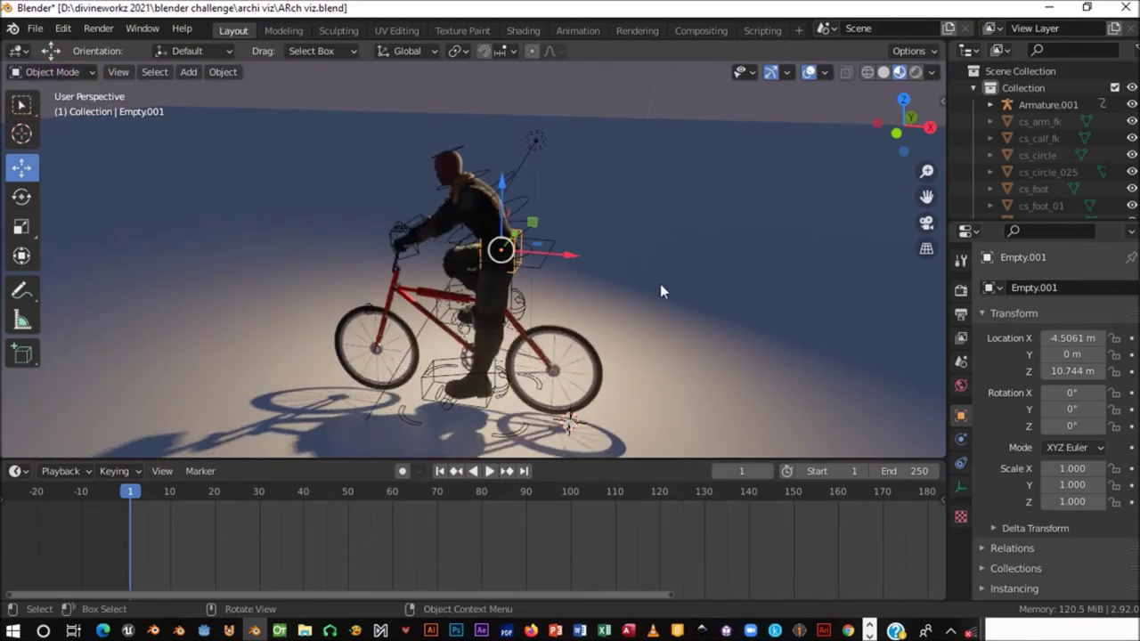
{"action": "left_click", "coordinate": [427, 382]}
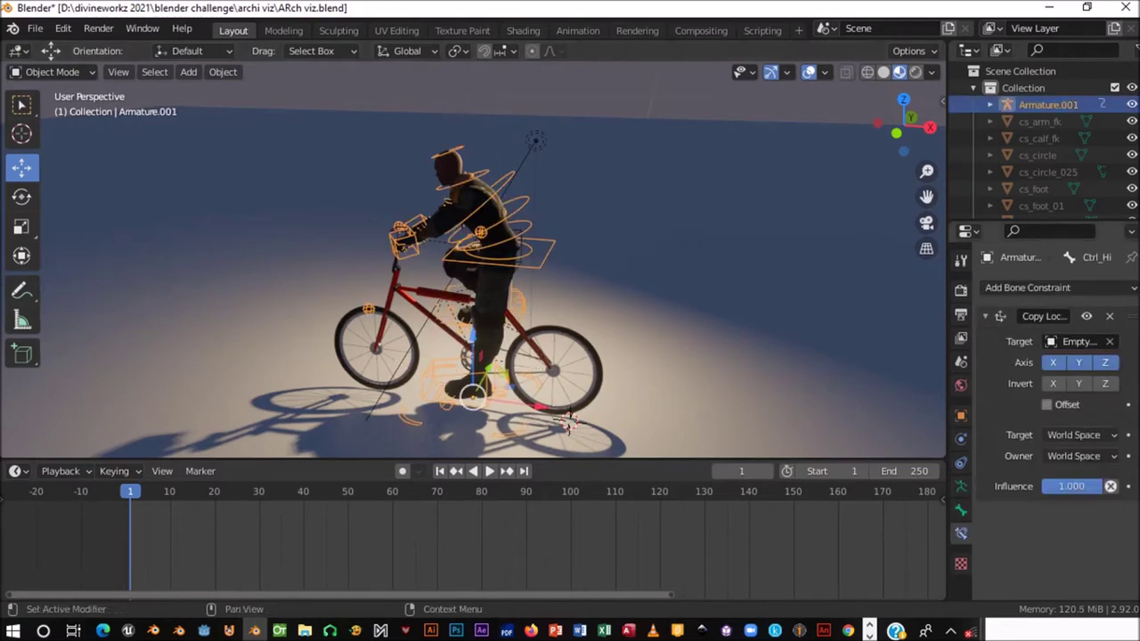
{"action": "left_click", "coordinate": [1108, 317]}
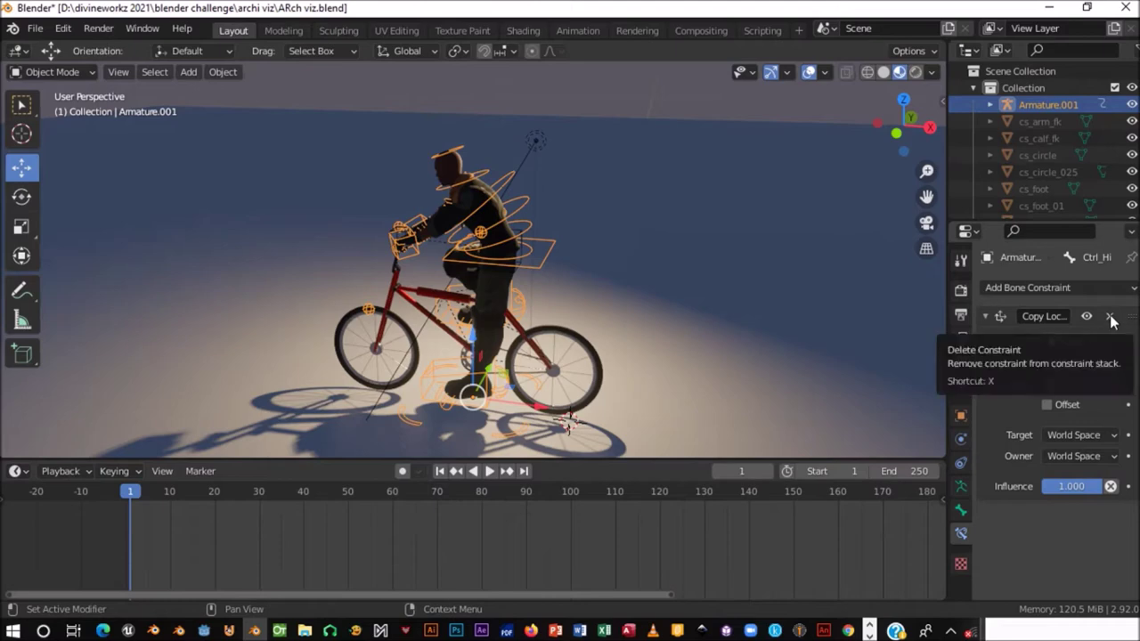
{"action": "left_click", "coordinate": [55, 71]}
- Switch the armature to Pose Mode and delete Ctrl_Hips' Copy Location constraint
{"action": "left_click", "coordinate": [69, 129]}
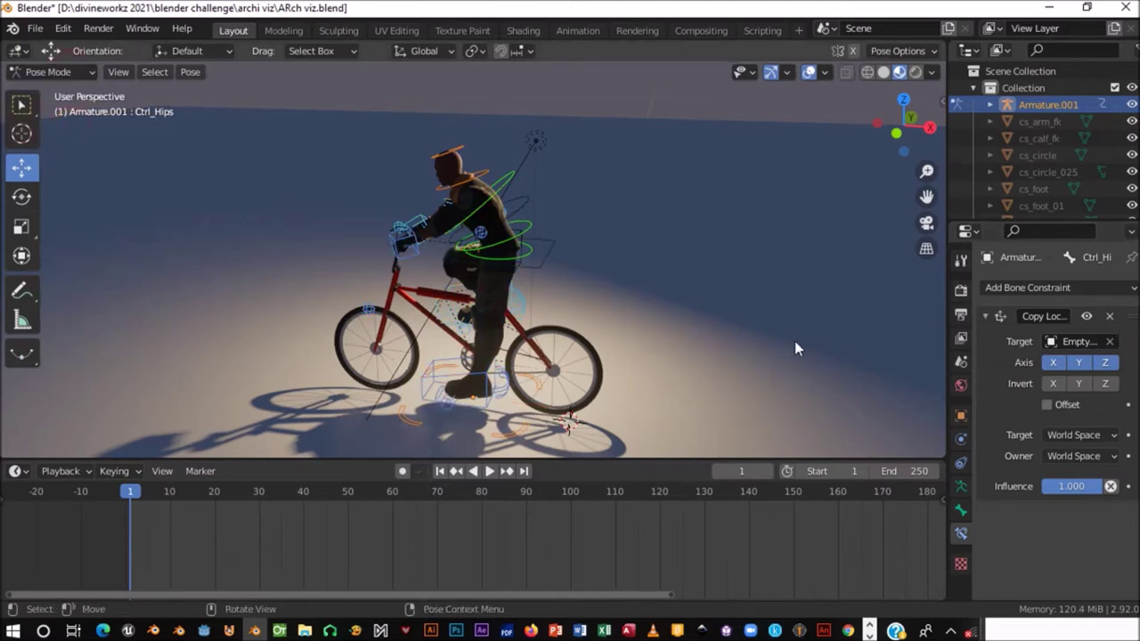
{"action": "middle_click_drag", "start_coordinate": [795, 341], "coordinate": [481, 301]}
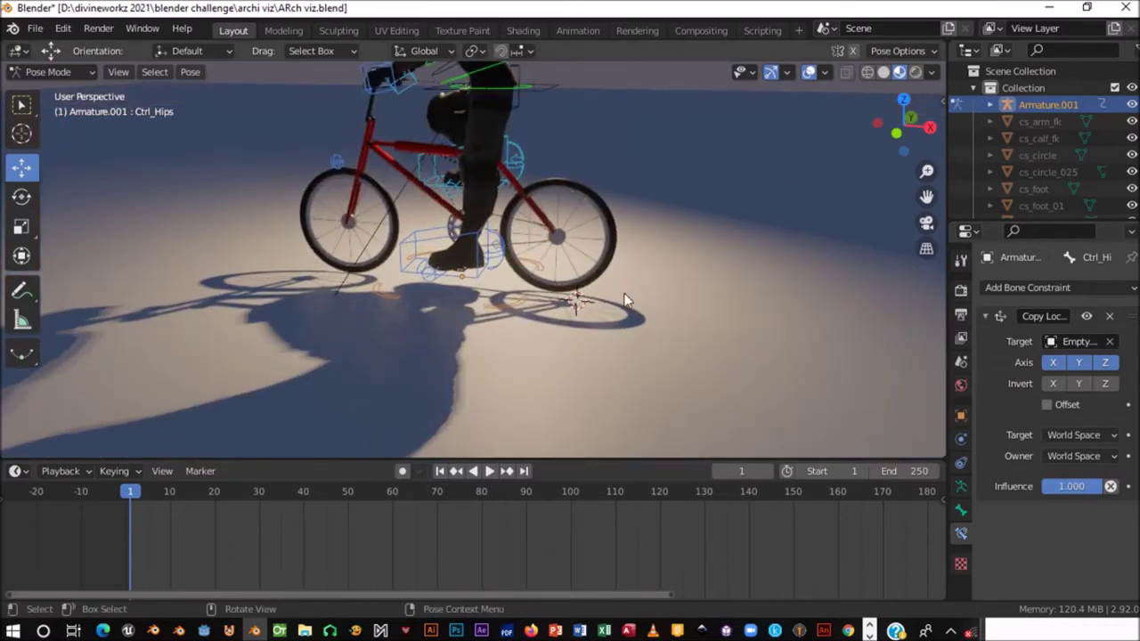
{"action": "left_click", "coordinate": [497, 305]}
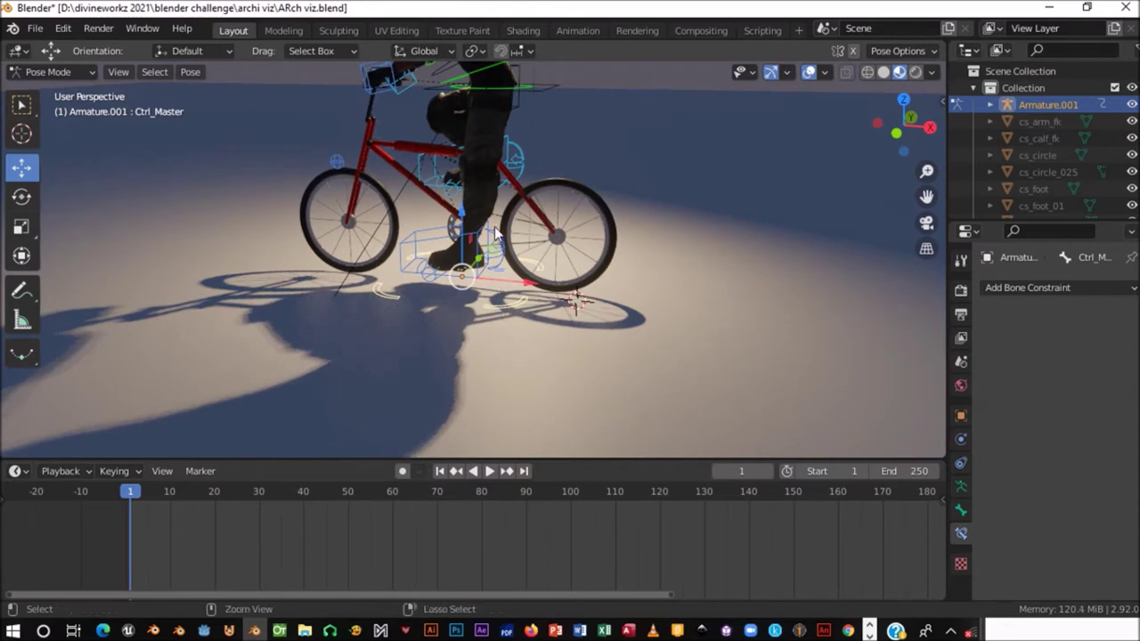
{"action": "left_click", "coordinate": [554, 258]}
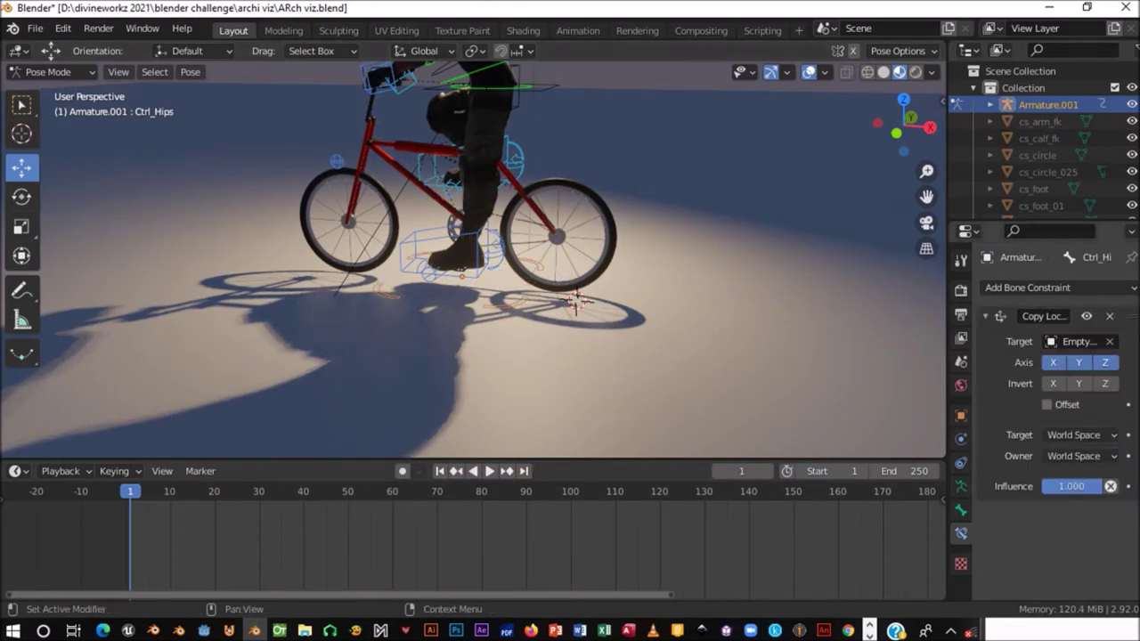
{"action": "left_click", "coordinate": [1110, 317]}
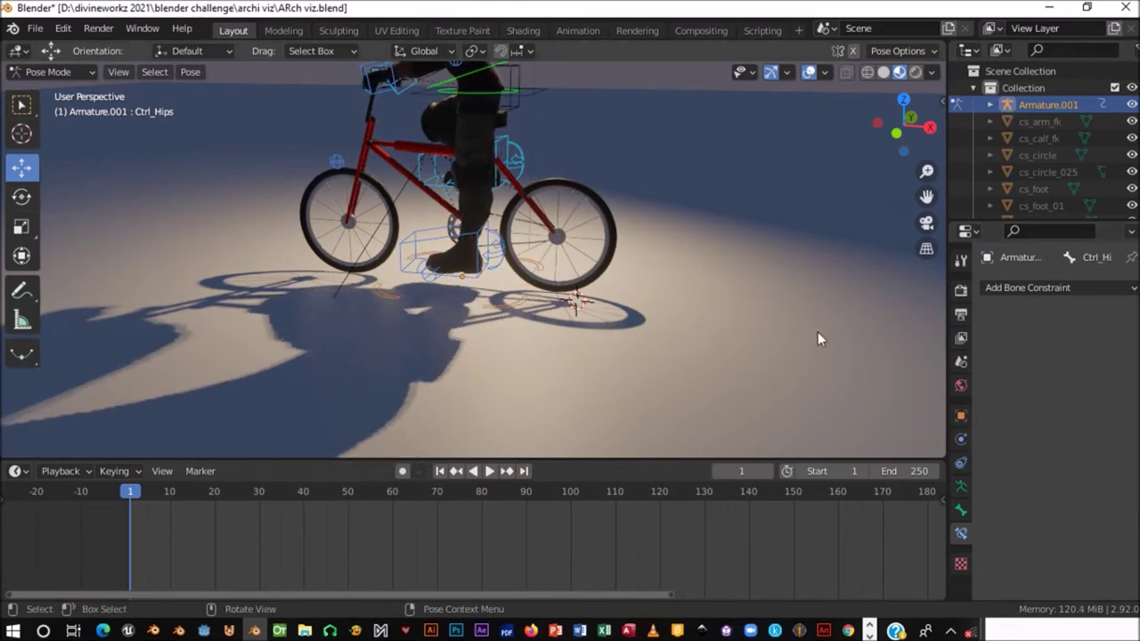
- Add a Copy Location constraint to Ctrl_Master with Empty.001 as its target
{"action": "left_click", "coordinate": [499, 307]}
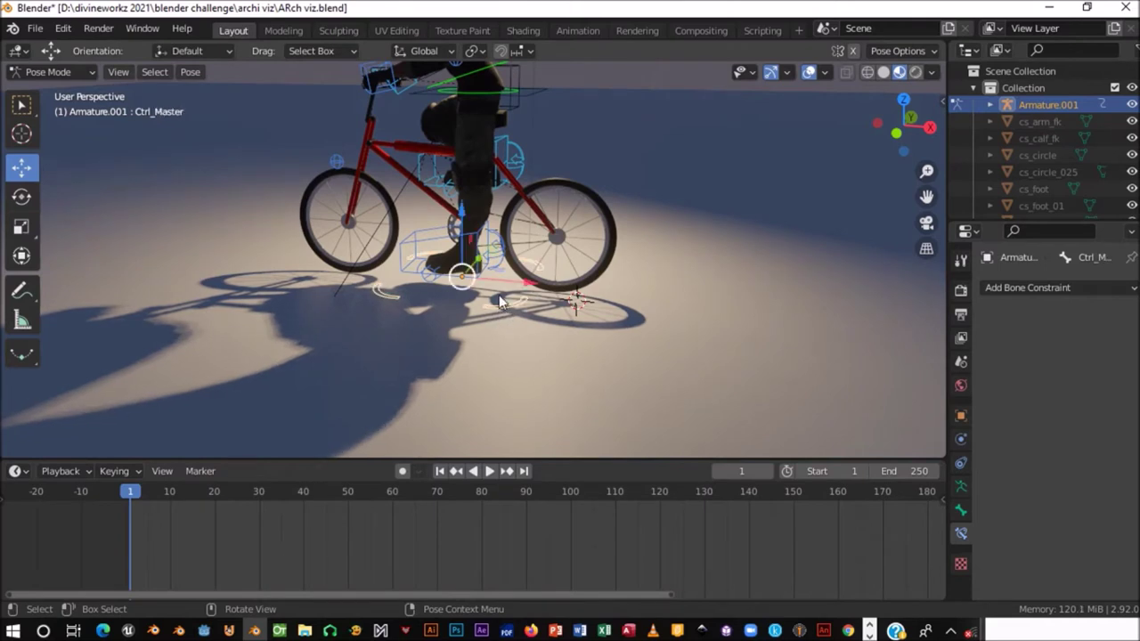
{"action": "left_click", "coordinate": [1042, 288]}
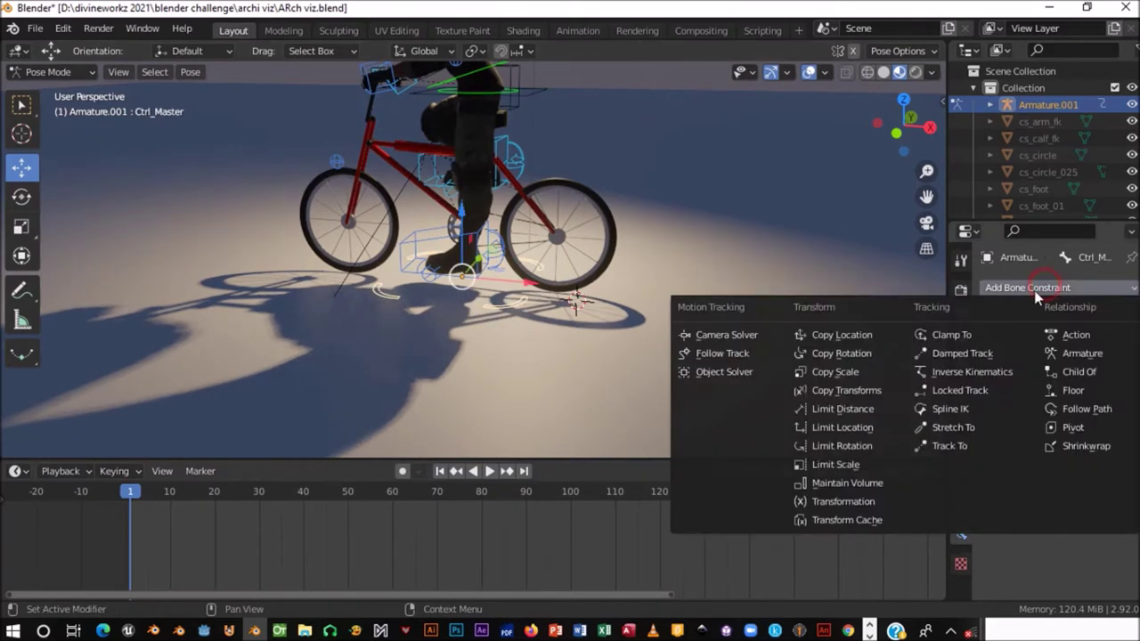
{"action": "left_click", "coordinate": [859, 336]}
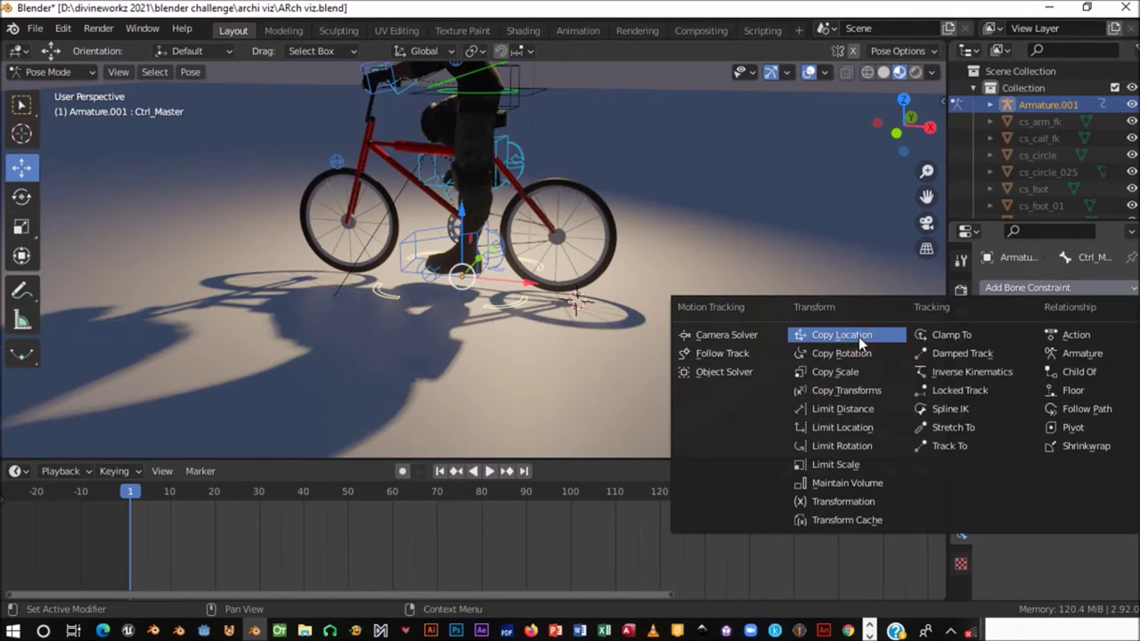
{"action": "left_click", "coordinate": [859, 337]}
{"action": "left_click", "coordinate": [1109, 342]}
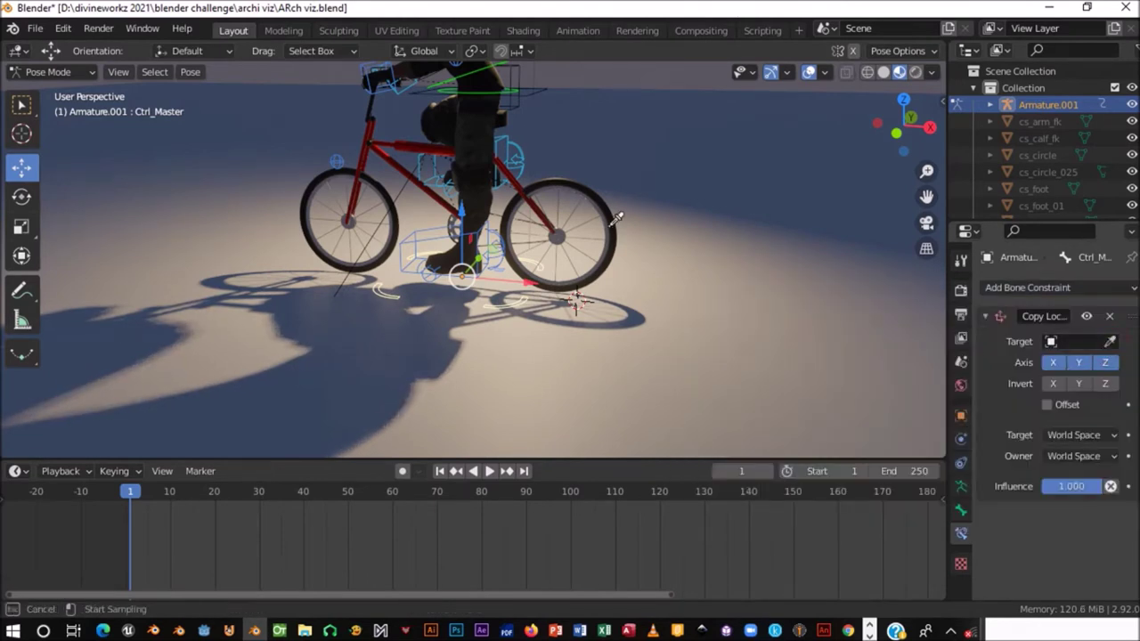
{"action": "left_click", "coordinate": [525, 86]}
- Set the target space to Local Space and try Local, Pose, then World owner spaces
{"action": "middle_click_drag", "start_coordinate": [581, 241], "coordinate": [601, 362], "text": "shift"}
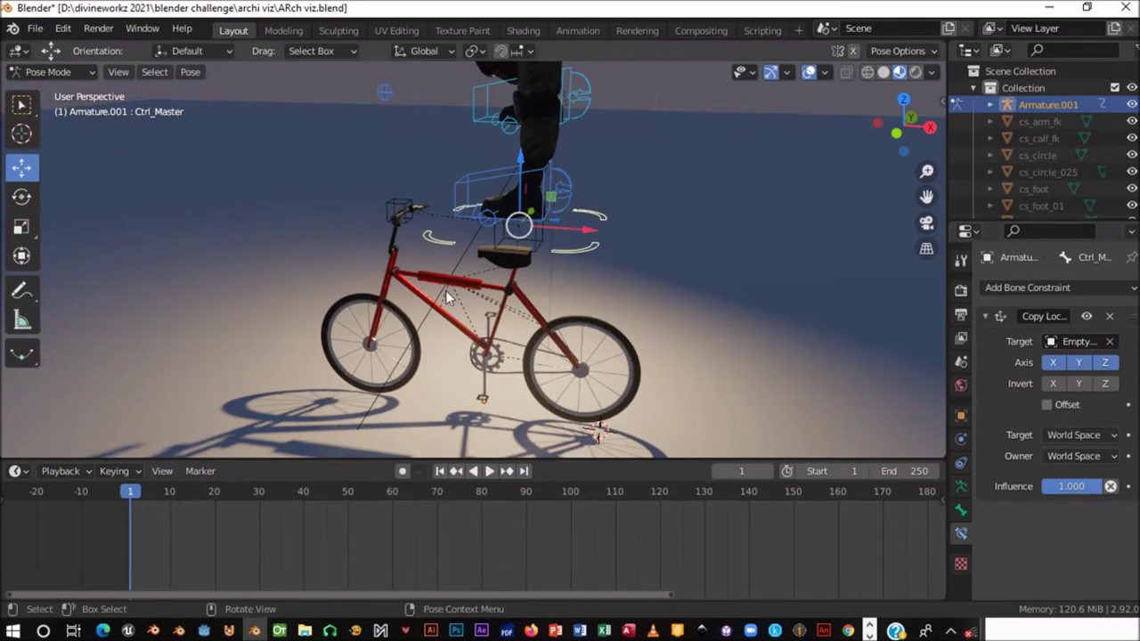
{"action": "scroll", "coordinate": [469, 284], "scroll_direction": "down", "scroll_amount": 3}
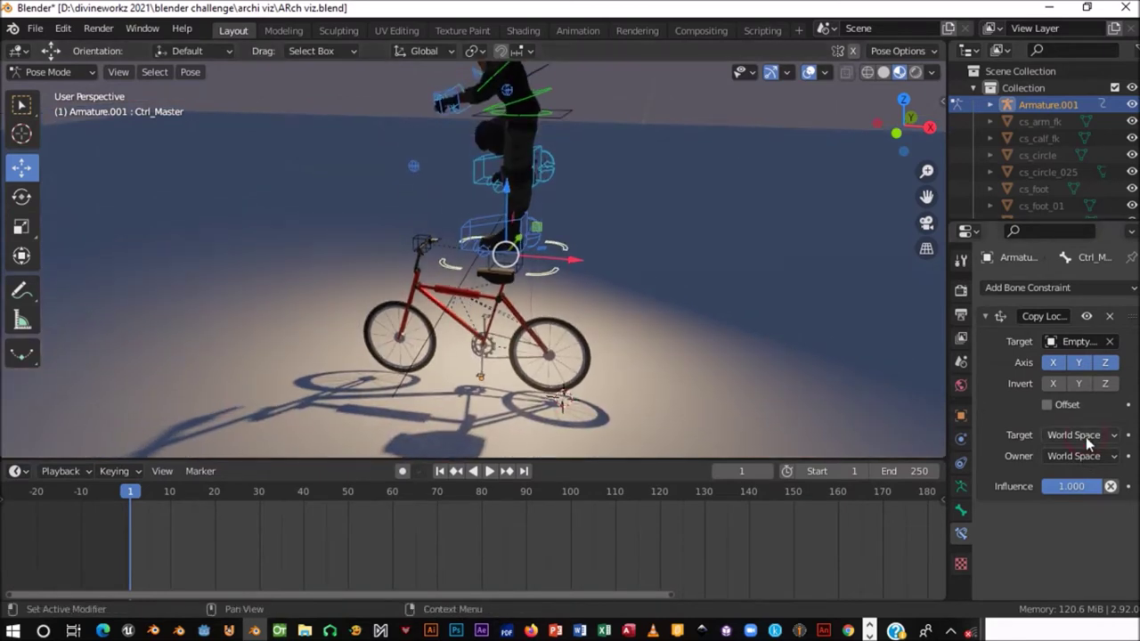
{"action": "left_click", "coordinate": [1085, 437]}
{"action": "left_click", "coordinate": [1039, 488]}
{"action": "left_click", "coordinate": [1081, 456]}
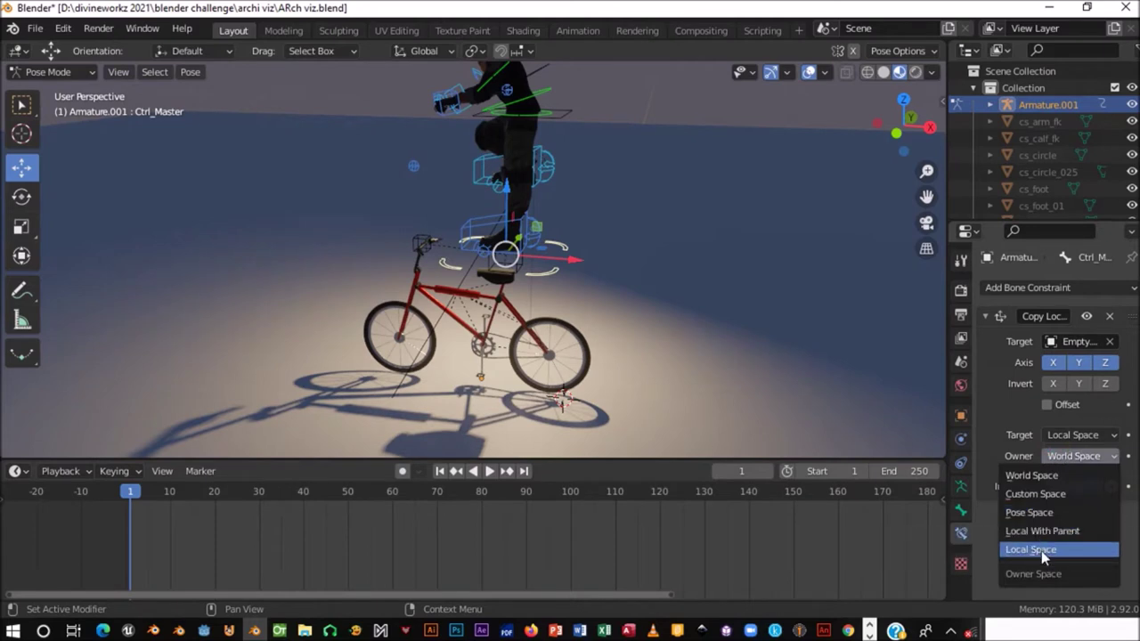
{"action": "left_click", "coordinate": [1041, 550]}
{"action": "left_click", "coordinate": [1058, 456]}
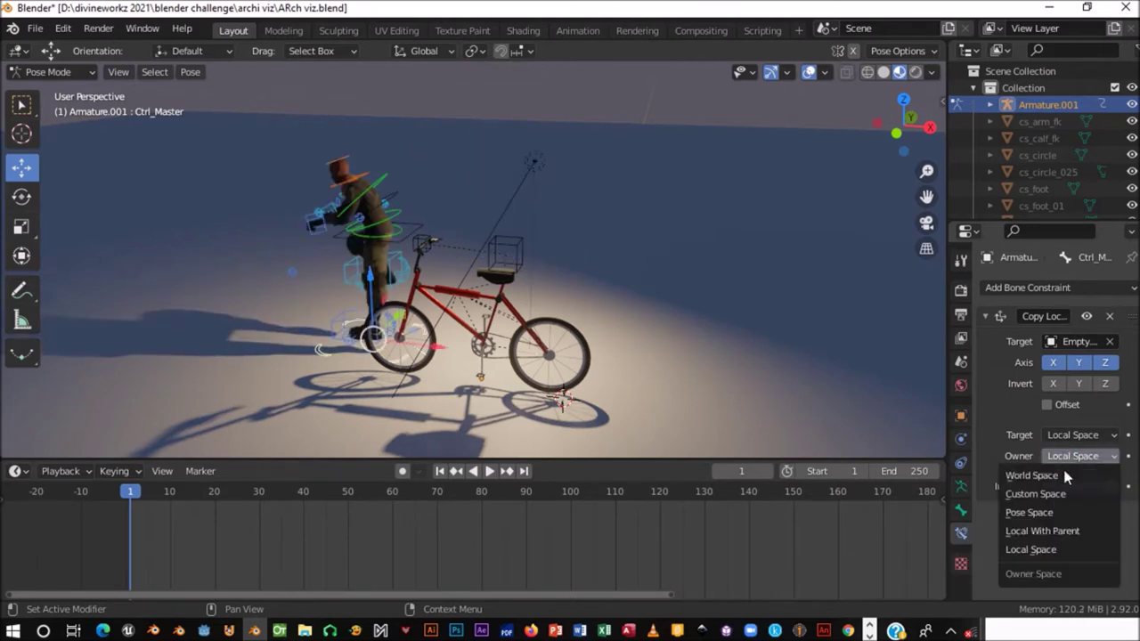
{"action": "left_click", "coordinate": [1060, 512]}
{"action": "left_click", "coordinate": [1073, 456]}
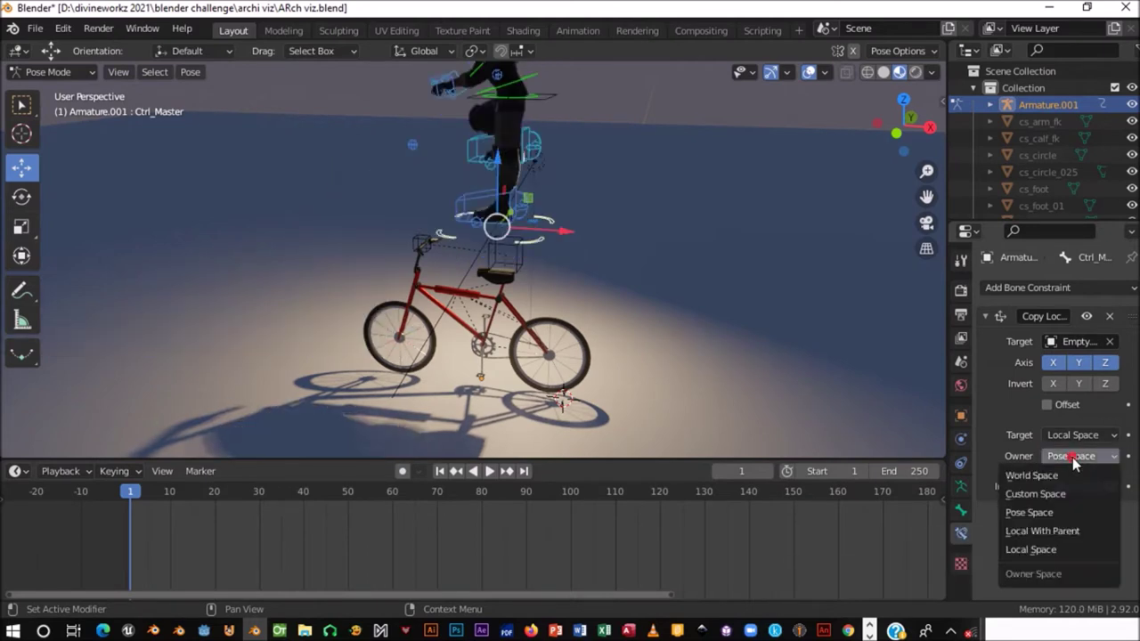
{"action": "left_click", "coordinate": [1064, 472]}
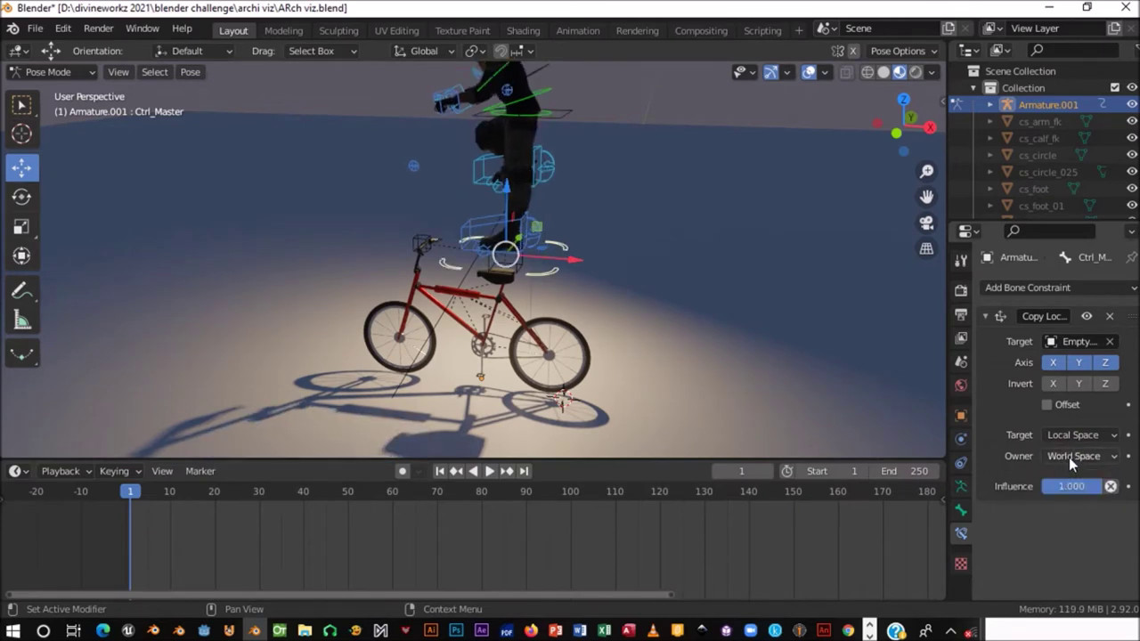
- Try Local With Parent and Local owner spaces, revert to World, then delete the constraint
{"action": "left_click", "coordinate": [1068, 457]}
{"action": "left_click", "coordinate": [1069, 531]}
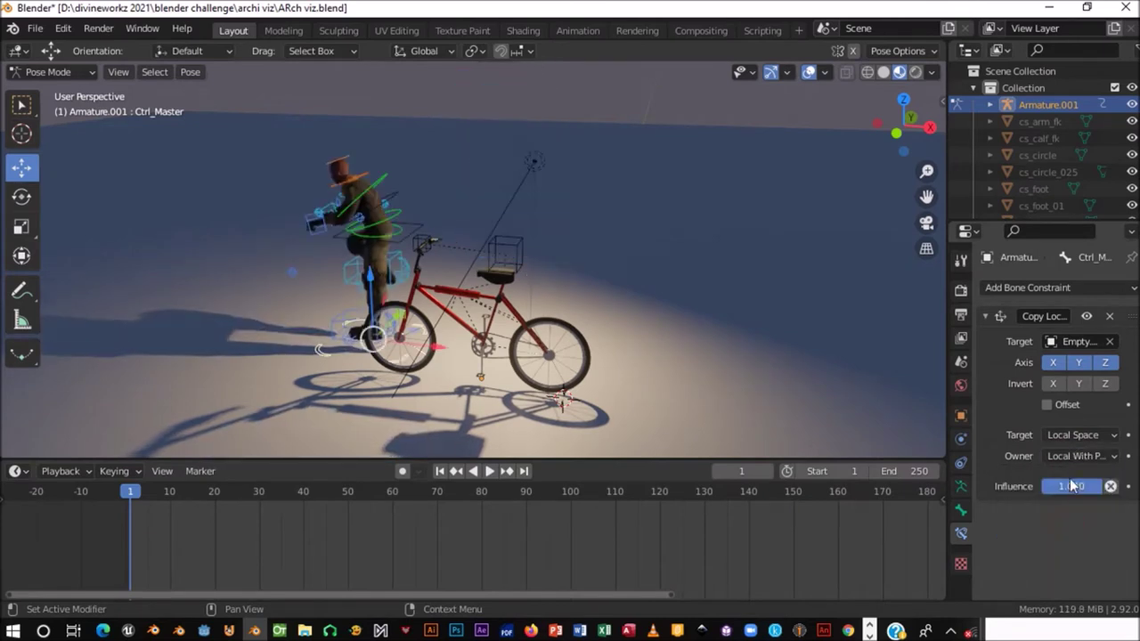
{"action": "left_click", "coordinate": [1070, 455]}
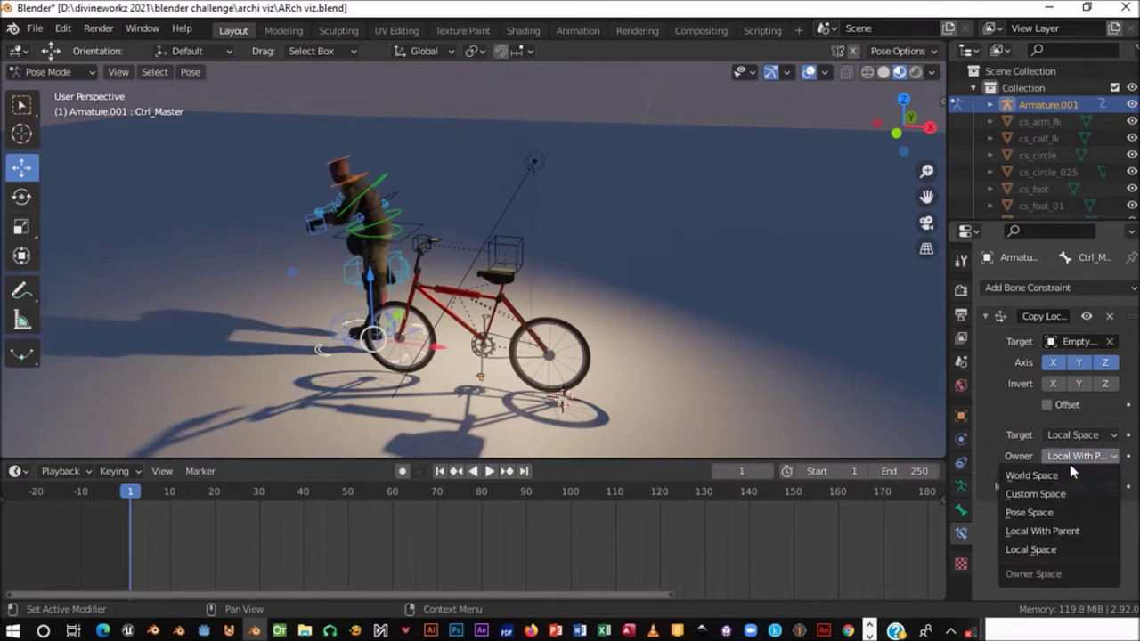
{"action": "left_click", "coordinate": [1043, 548]}
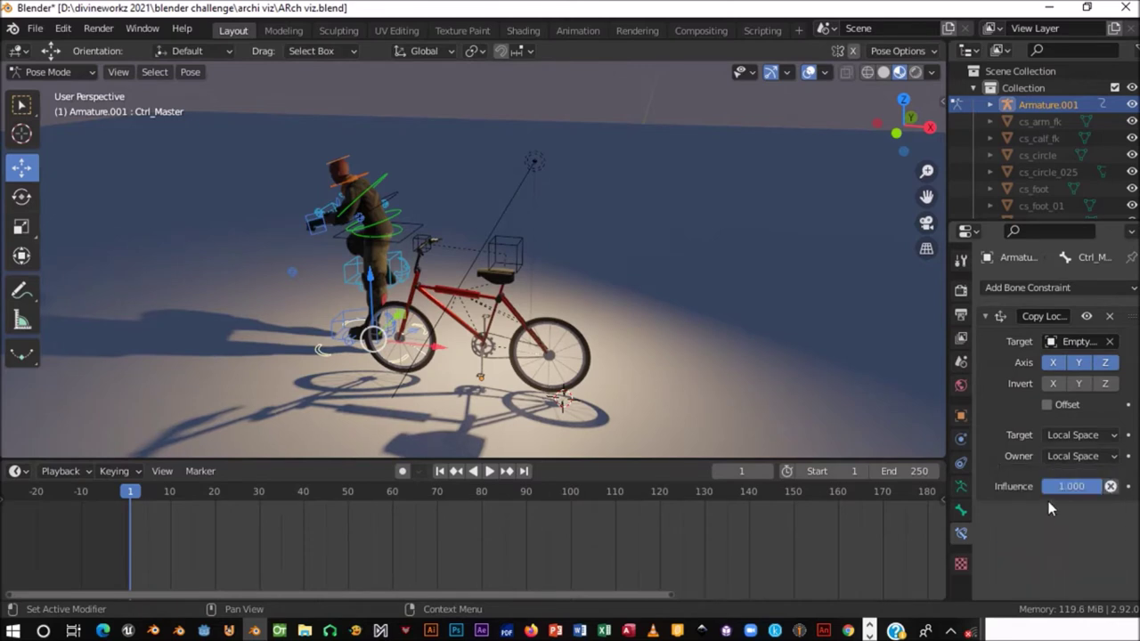
{"action": "left_click", "coordinate": [1056, 456]}
{"action": "left_click", "coordinate": [1051, 475]}
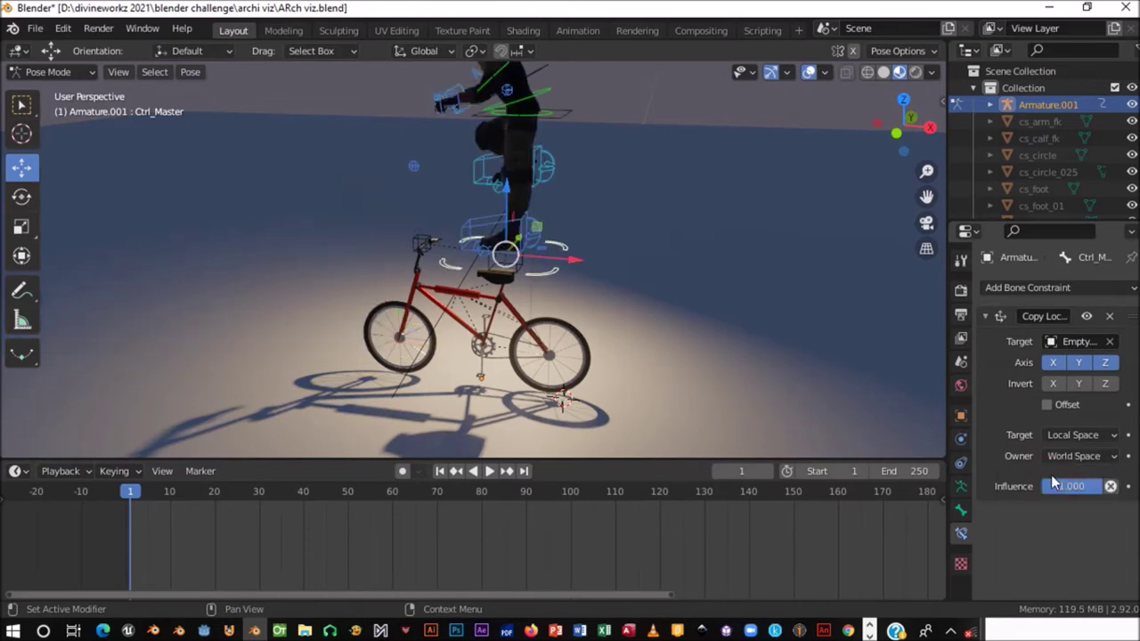
{"action": "left_click", "coordinate": [1110, 318]}
{"action": "left_click", "coordinate": [1087, 289]}
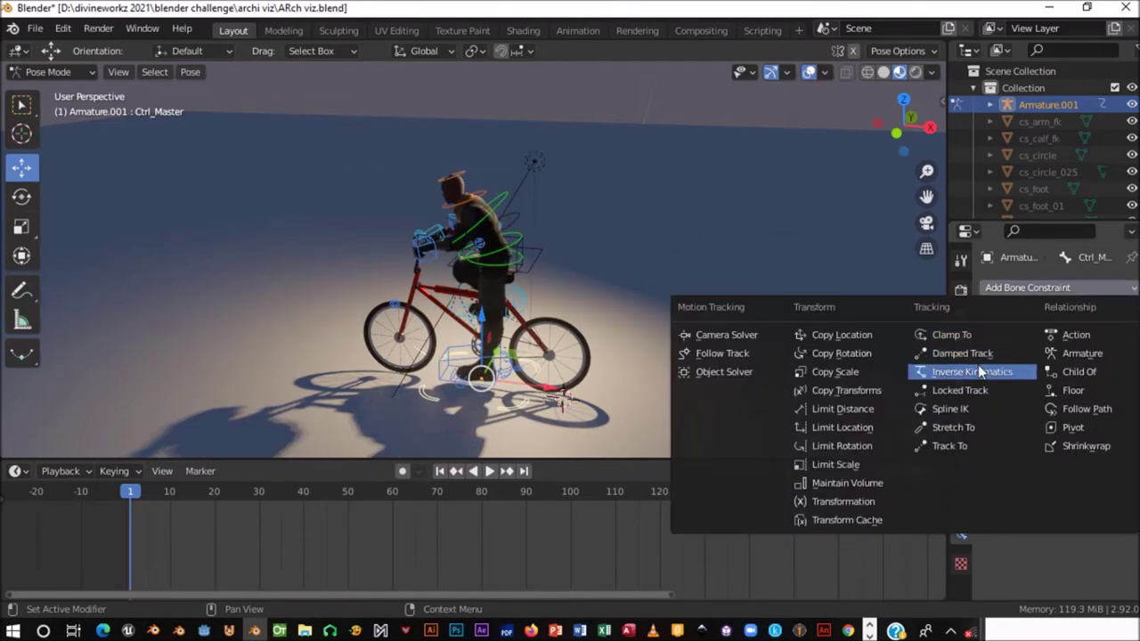
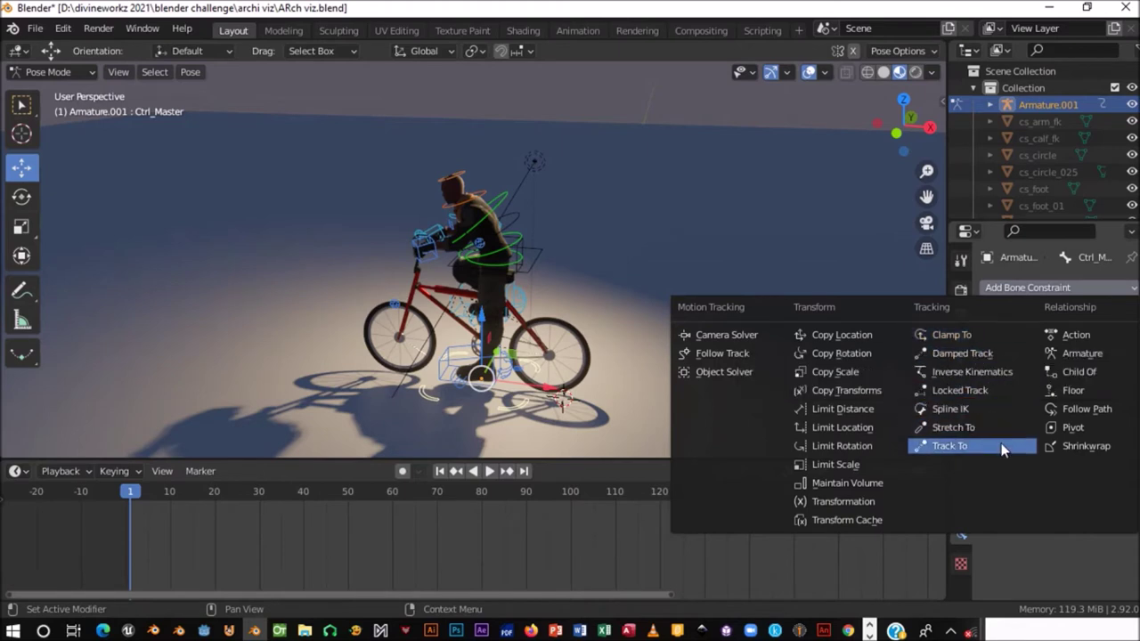
- Add a Child Of constraint to Ctrl_Master and retarget it from the armature to Empty.001
{"action": "left_click", "coordinate": [1068, 370]}
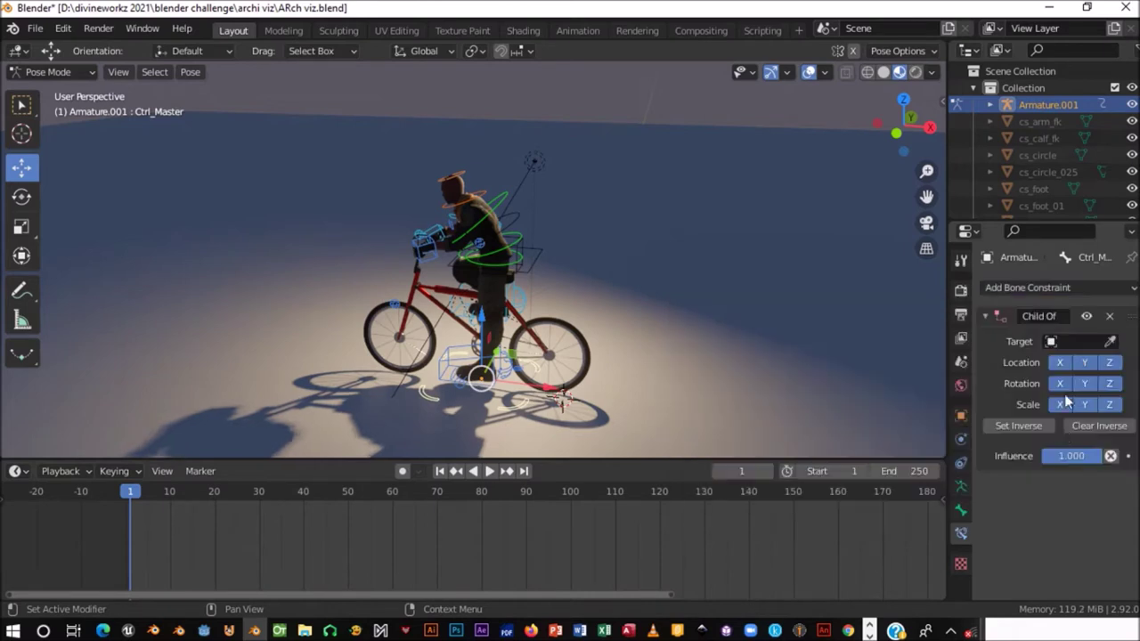
{"action": "left_click", "coordinate": [1112, 343]}
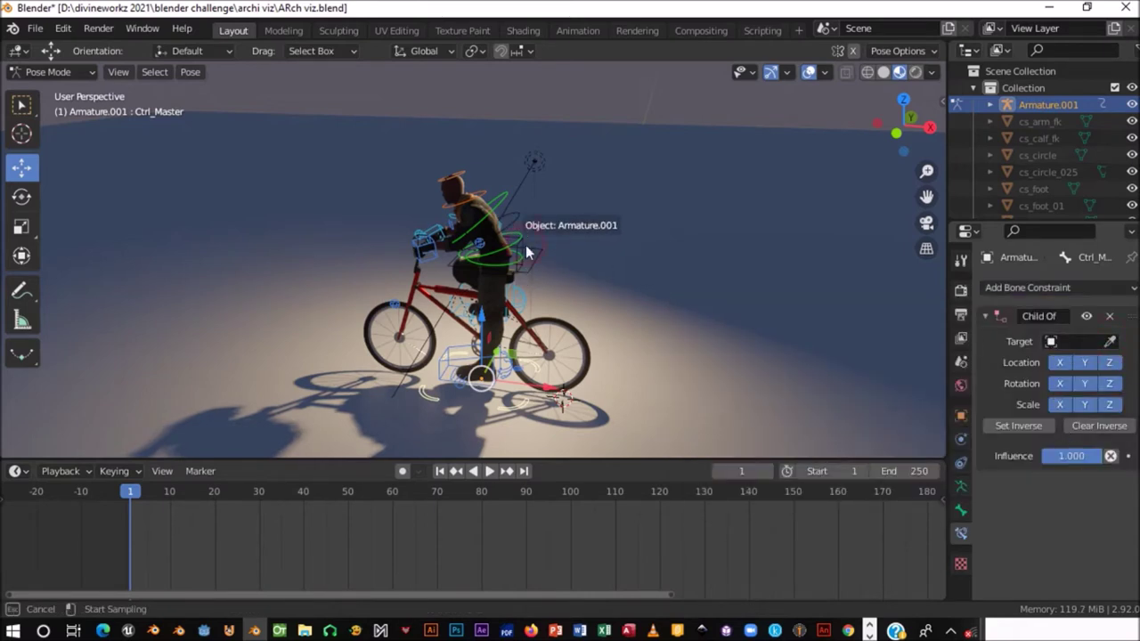
{"action": "left_click", "coordinate": [533, 233]}
{"action": "mouse_move", "coordinate": [572, 235]}
{"action": "middle_mouse_down"}
{"action": "mouse_move", "coordinate": [600, 304]}
{"action": "mouse_move", "coordinate": [543, 255]}
{"action": "middle_mouse_up"}
{"action": "scroll", "coordinate": [600, 305], "scroll_direction": "up", "scroll_amount": 5}
{"action": "scroll", "coordinate": [659, 267], "scroll_direction": "up", "scroll_amount": 4}
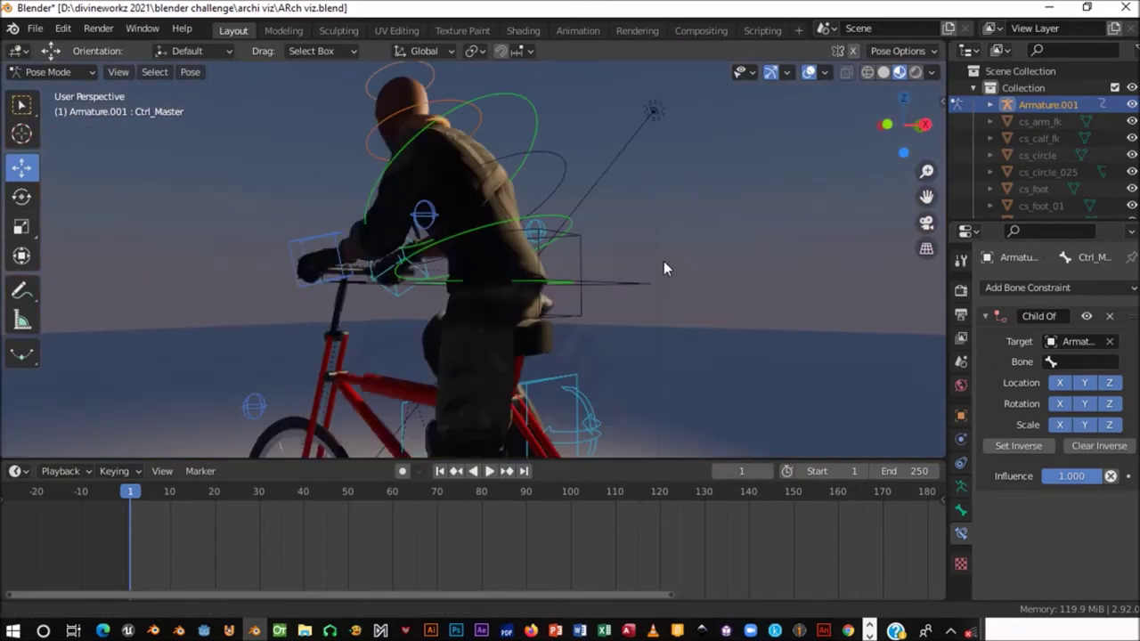
{"action": "left_click", "coordinate": [1110, 342]}
{"action": "left_click", "coordinate": [1109, 341]}
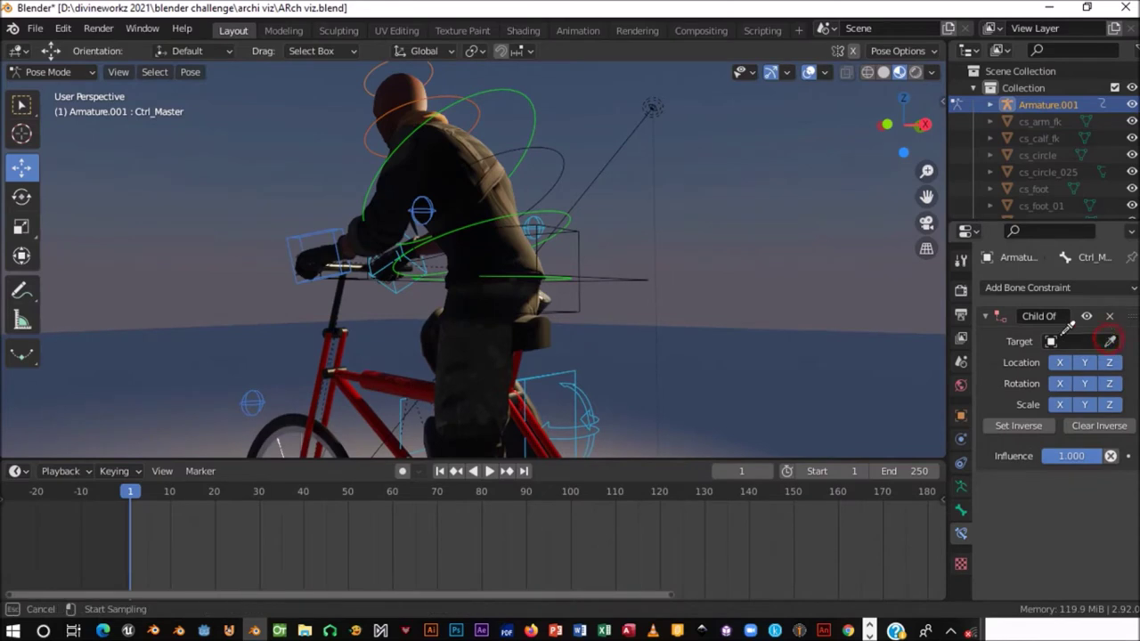
{"action": "left_click", "coordinate": [577, 249]}
{"action": "mouse_move", "coordinate": [723, 338]}
{"action": "middle_mouse_down"}
{"action": "mouse_move", "coordinate": [739, 351]}
{"action": "mouse_move", "coordinate": [728, 257]}
{"action": "mouse_move", "coordinate": [638, 323]}
{"action": "mouse_move", "coordinate": [670, 336]}
{"action": "middle_mouse_up"}
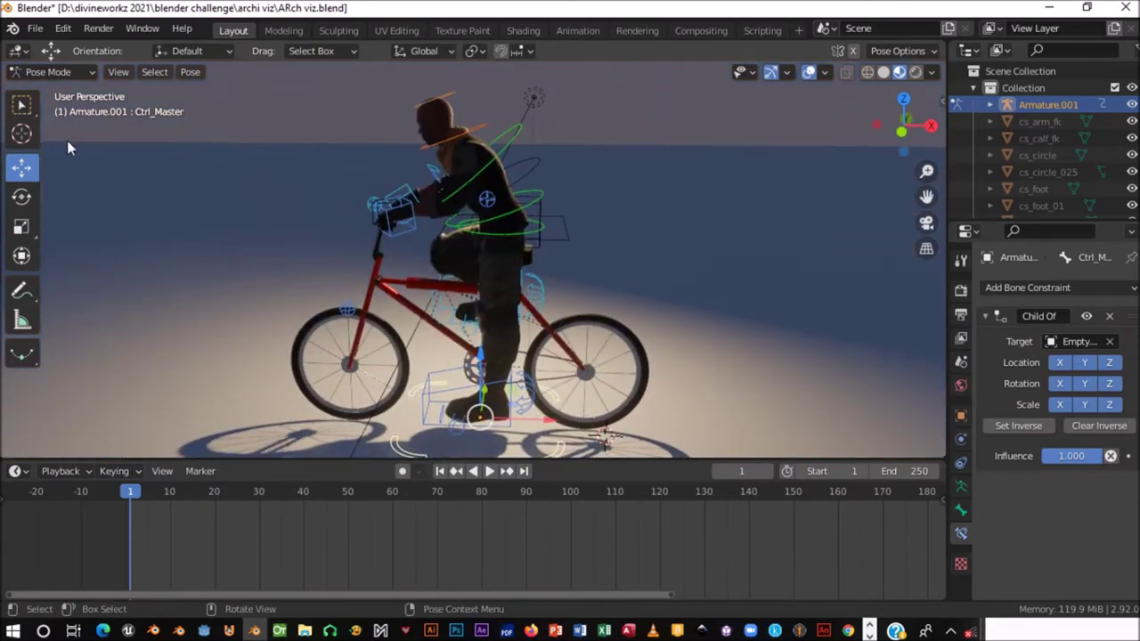
- Return to Object Mode, test-move Empty.001 and cancel, then reselect Armature.001
{"action": "left_click", "coordinate": [49, 71]}
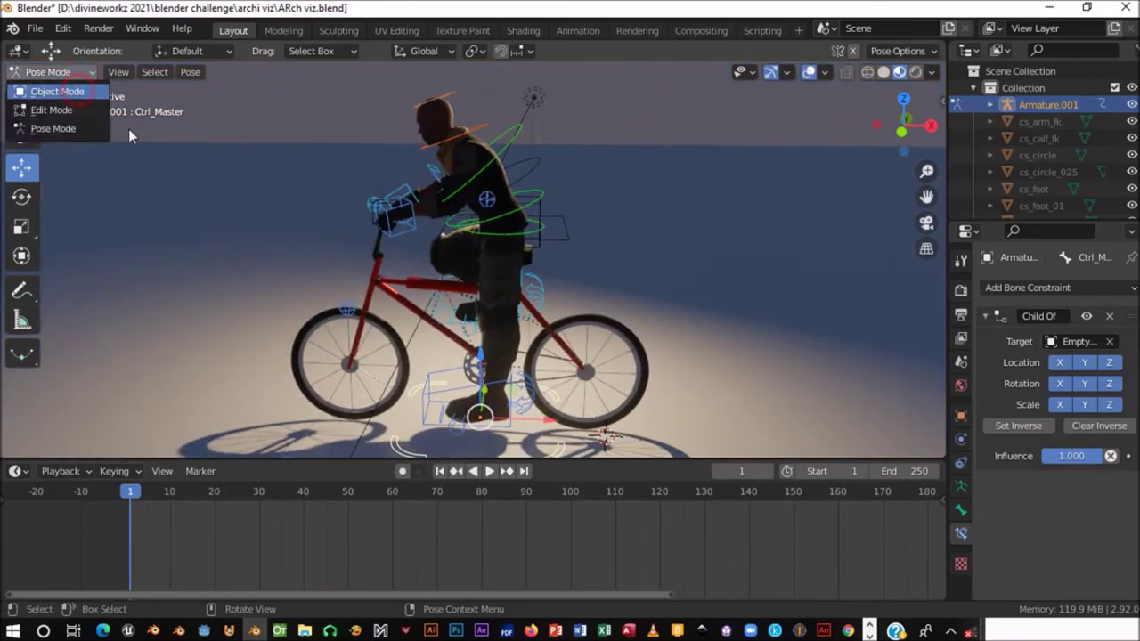
{"action": "left_click", "coordinate": [53, 92]}
{"action": "left_click", "coordinate": [538, 252]}
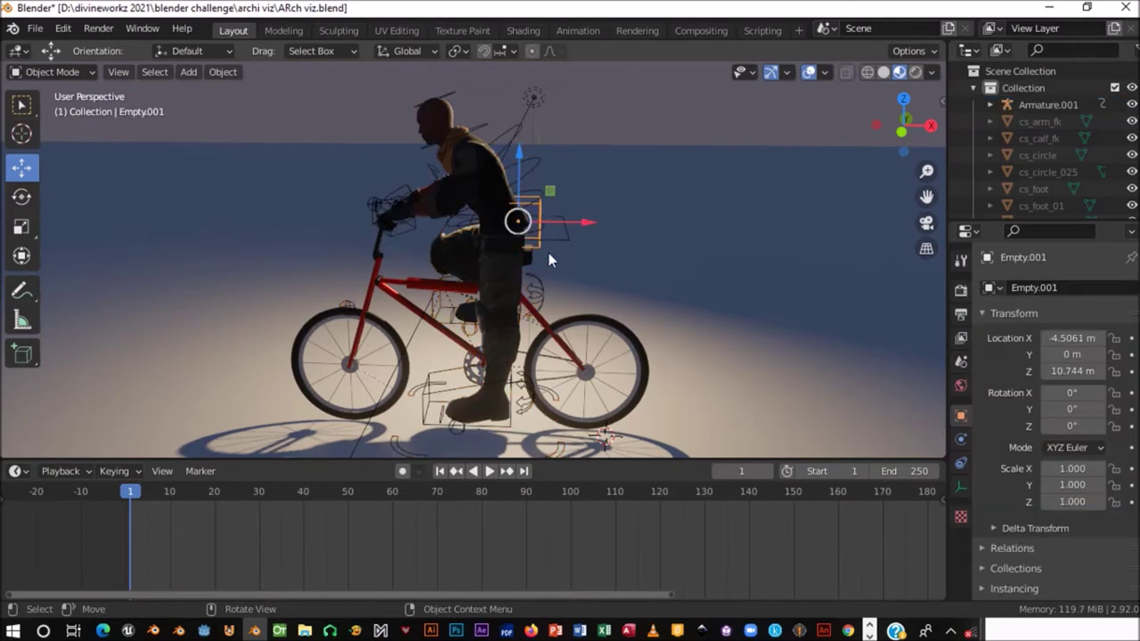
{"action": "mouse_move", "coordinate": [583, 228]}
{"action": "left_mouse_down"}
{"action": "mouse_move", "coordinate": [334, 221]}
{"action": "mouse_move", "coordinate": [614, 257]}
{"action": "mouse_move", "coordinate": [485, 260]}
{"action": "mouse_move", "coordinate": [559, 267]}
{"action": "left_mouse_up"}
{"action": "right_click", "coordinate": [561, 277]}
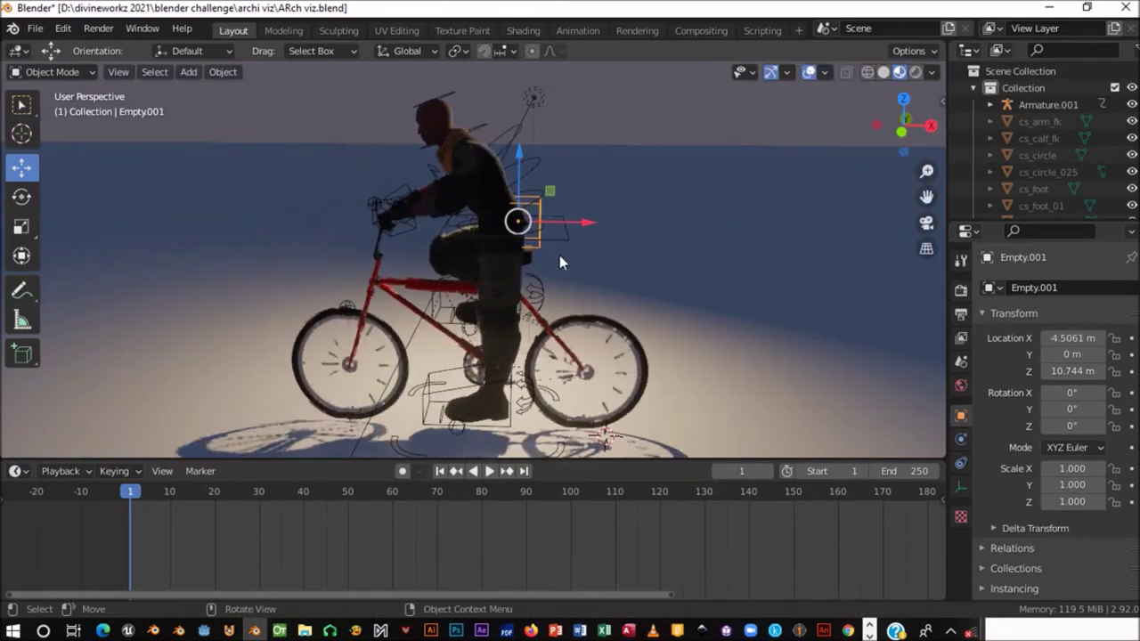
{"action": "scroll", "coordinate": [542, 394], "scroll_direction": "down", "scroll_amount": 3, "text": "shift"}
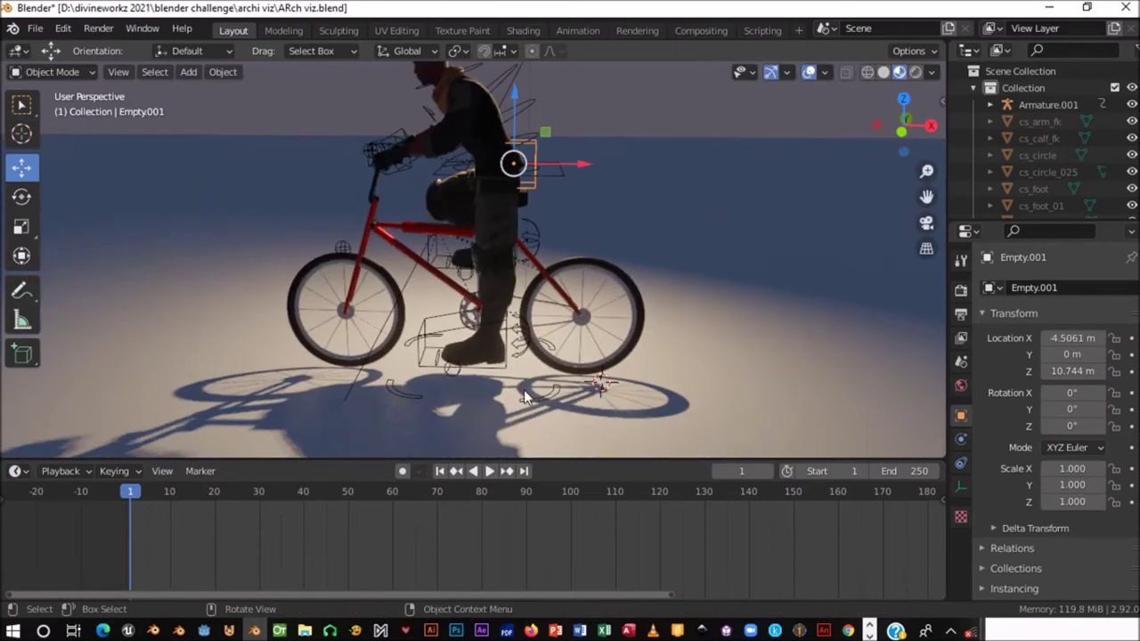
{"action": "left_click", "coordinate": [536, 407]}
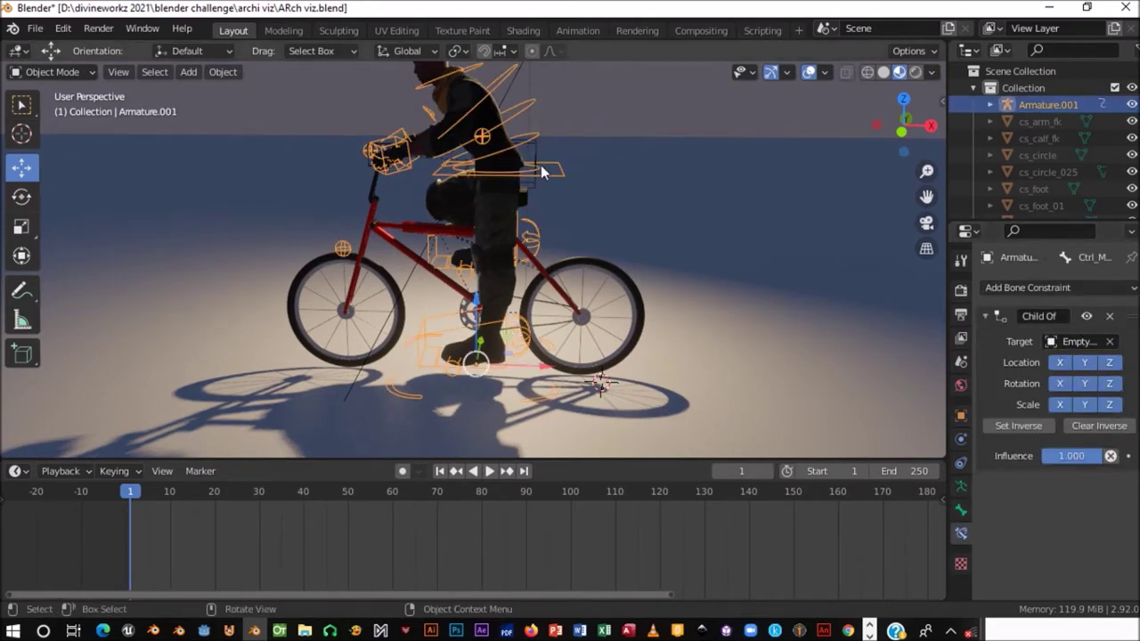
- Check the bicycle from several angles and save ARch viz.blend
{"action": "middle_click_drag", "start_coordinate": [532, 157], "coordinate": [517, 269]}
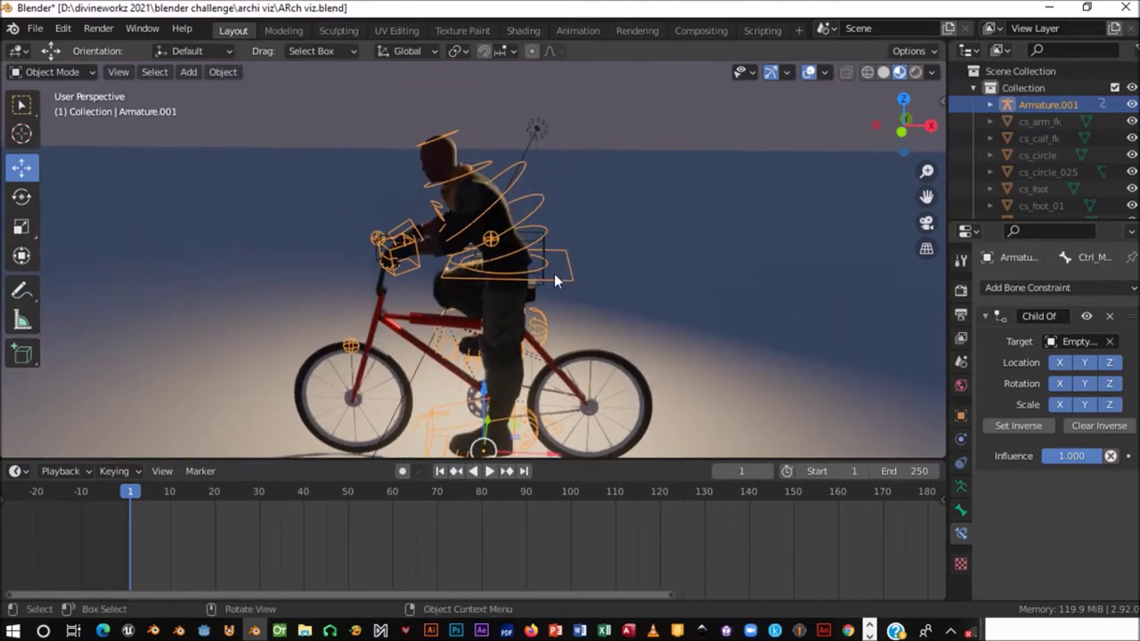
{"action": "scroll", "coordinate": [517, 266], "scroll_direction": "up", "scroll_amount": 2}
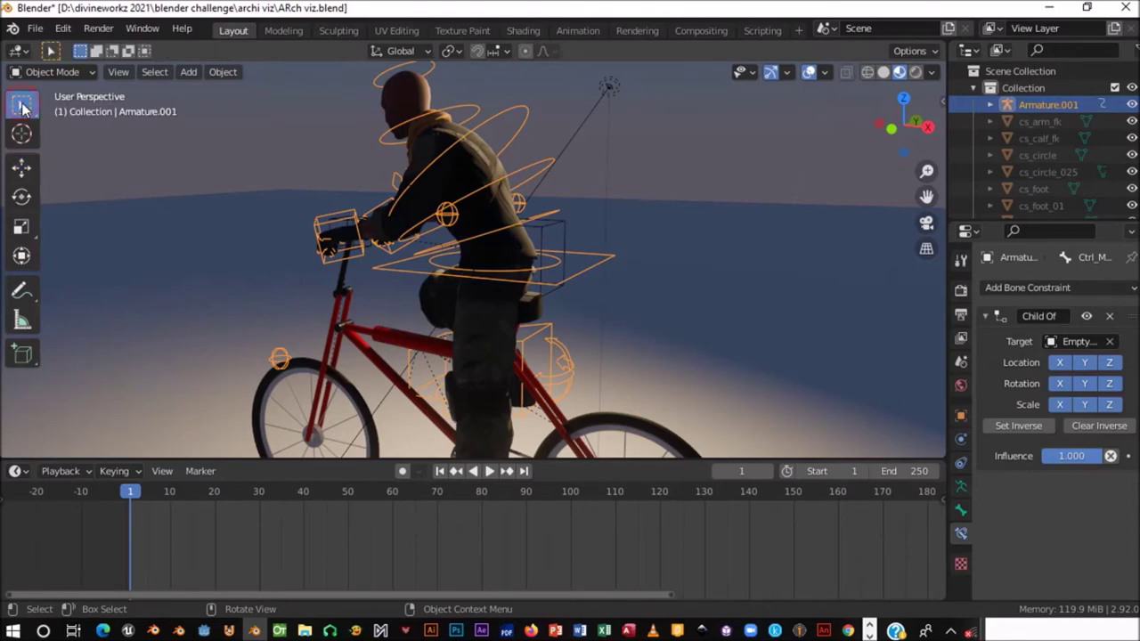
{"action": "scroll", "coordinate": [587, 278], "scroll_direction": "down", "scroll_amount": 3}
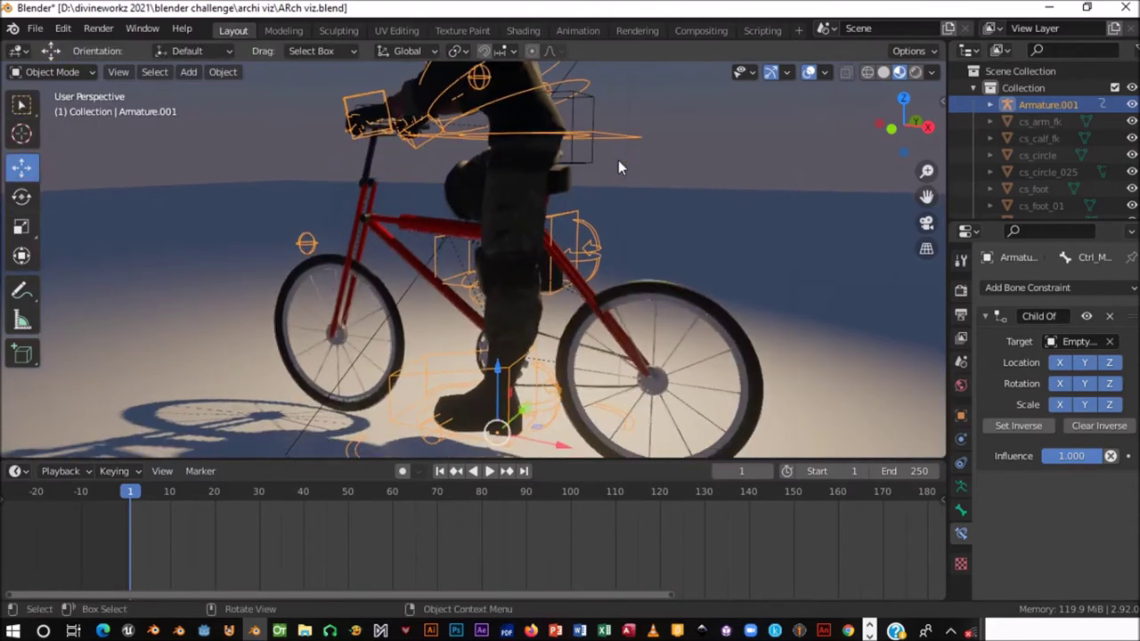
{"action": "scroll", "coordinate": [618, 160], "scroll_direction": "down", "scroll_amount": 2}
{"action": "scroll", "coordinate": [619, 333], "scroll_direction": "up", "scroll_amount": 4}
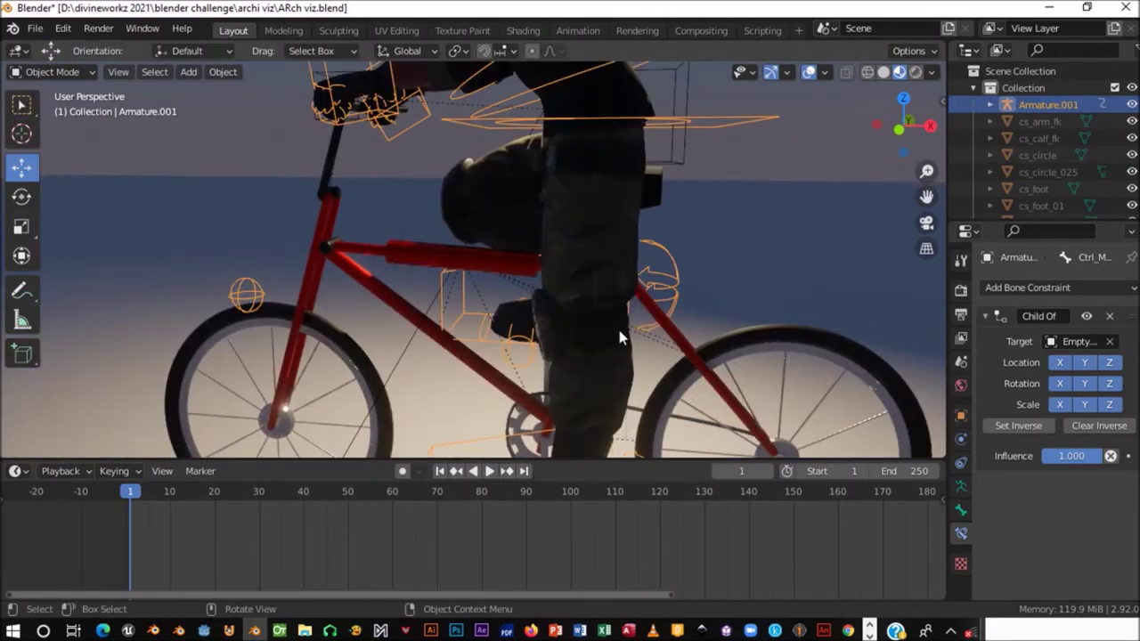
{"action": "scroll", "coordinate": [605, 311], "scroll_direction": "up", "scroll_amount": 1}
{"action": "scroll", "coordinate": [470, 302], "scroll_direction": "up", "scroll_amount": 3}
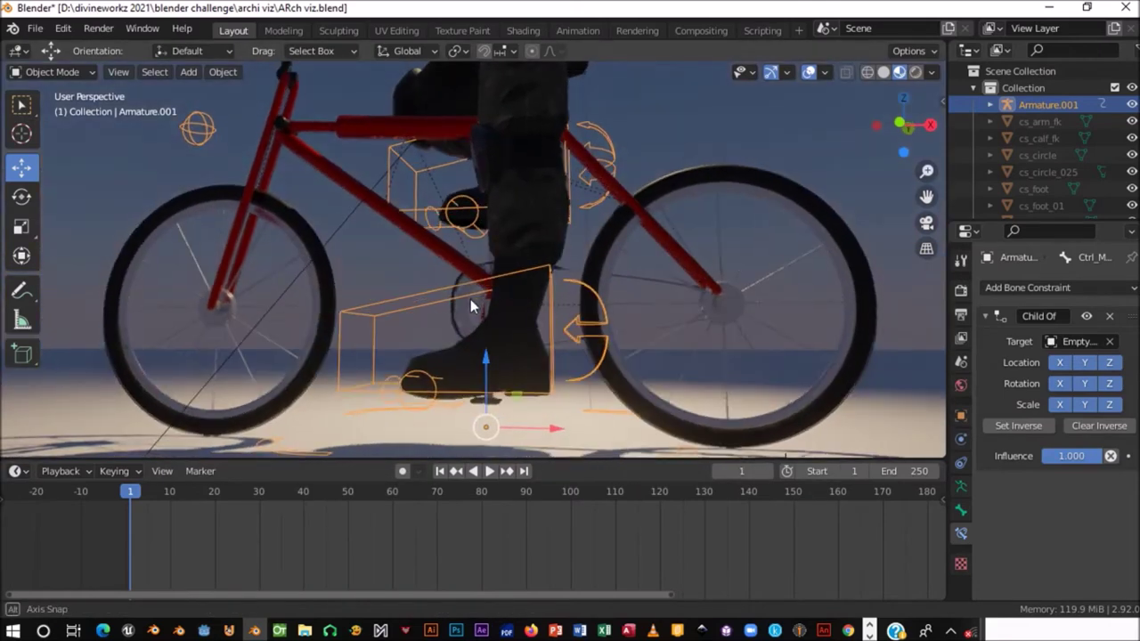
{"action": "scroll", "coordinate": [490, 301], "scroll_direction": "up", "scroll_amount": 2}
{"action": "scroll", "coordinate": [499, 278], "scroll_direction": "up", "scroll_amount": 5}
{"action": "middle_click_drag", "start_coordinate": [498, 279], "coordinate": [482, 381]}
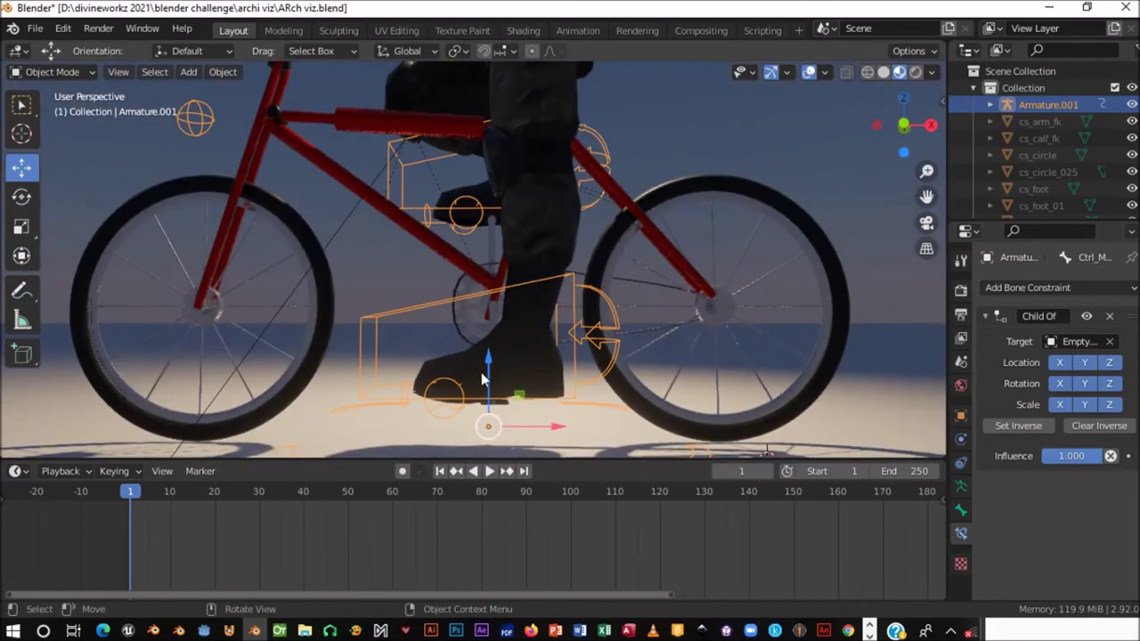
{"action": "mouse_move", "coordinate": [522, 239]}
{"action": "middle_mouse_down"}
{"action": "mouse_move", "coordinate": [737, 309]}
{"action": "mouse_move", "coordinate": [877, 317]}
{"action": "middle_mouse_up"}
{"action": "scroll", "coordinate": [657, 291], "scroll_direction": "down", "scroll_amount": 2}
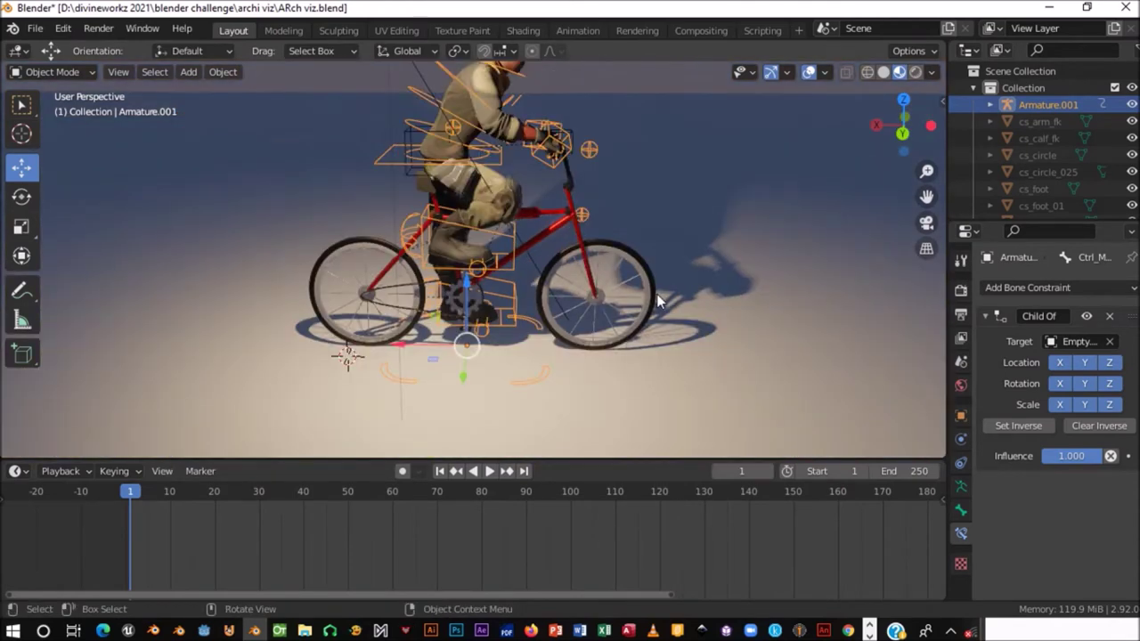
{"action": "key", "text": "ctrl+s"}
{"action": "scroll", "coordinate": [560, 282], "scroll_direction": "down", "scroll_amount": 4}
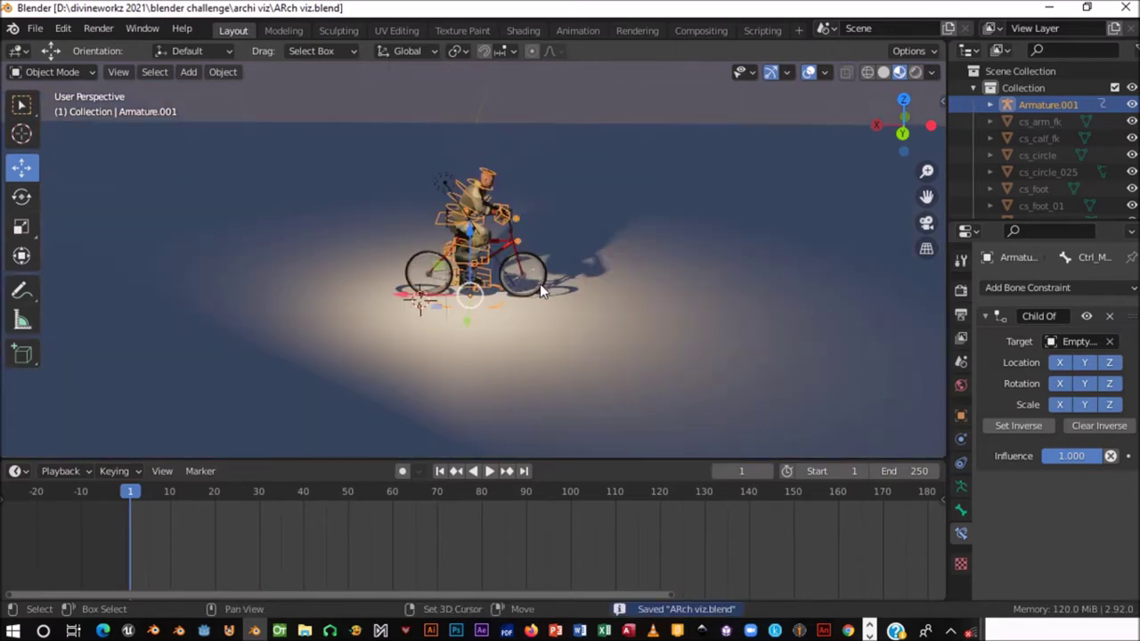
{"action": "key", "text": "shift+a"}
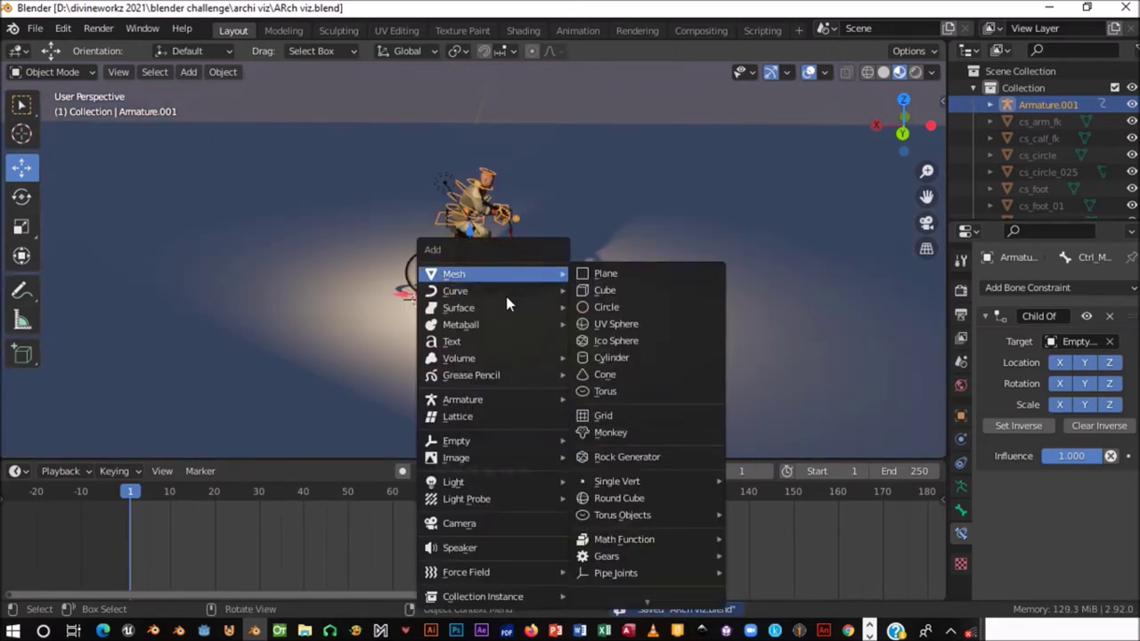
- Add a Bezier curve at the 3D cursor
{"action": "key", "text": "Escape"}
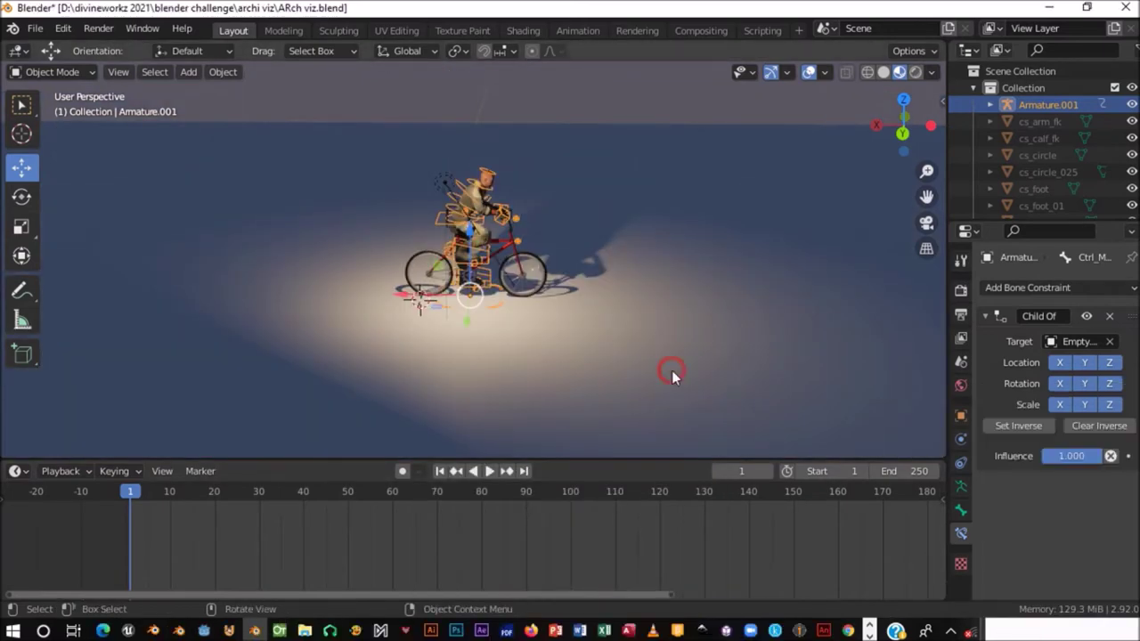
{"action": "left_click", "coordinate": [671, 370]}
{"action": "key", "text": "shift+a"}
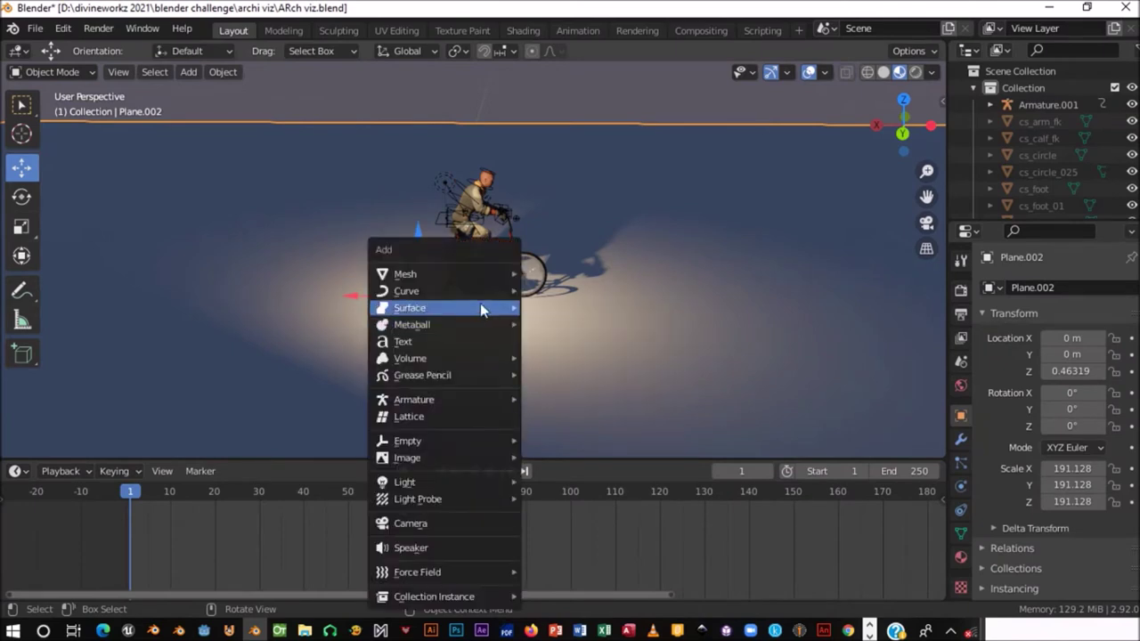
{"action": "mouse_move", "coordinate": [406, 291]}
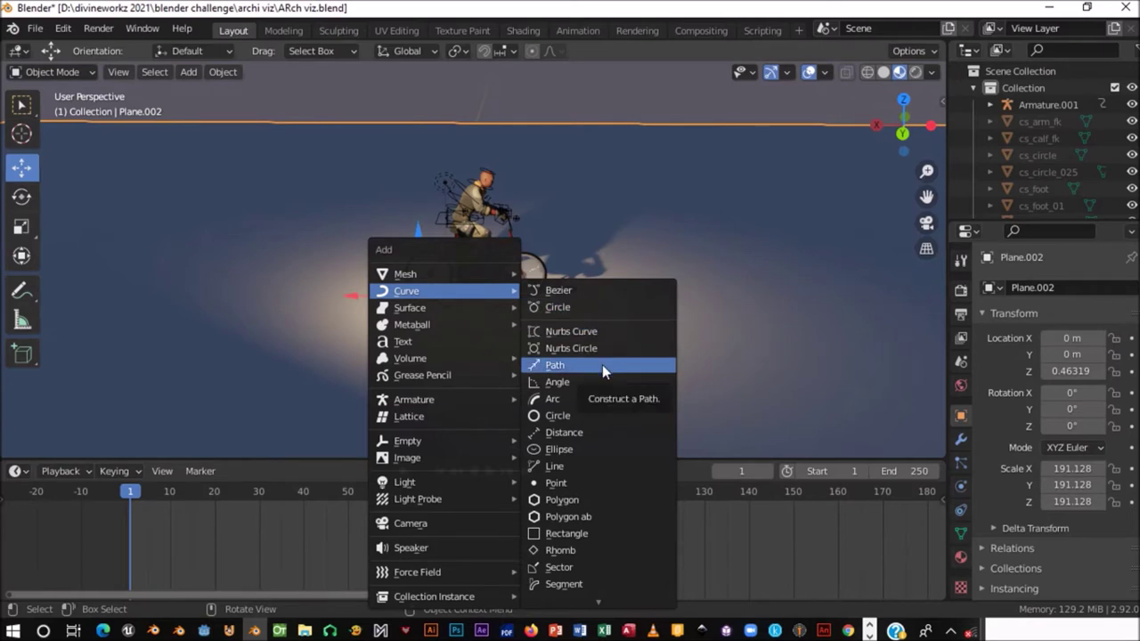
{"action": "left_click", "coordinate": [595, 294]}
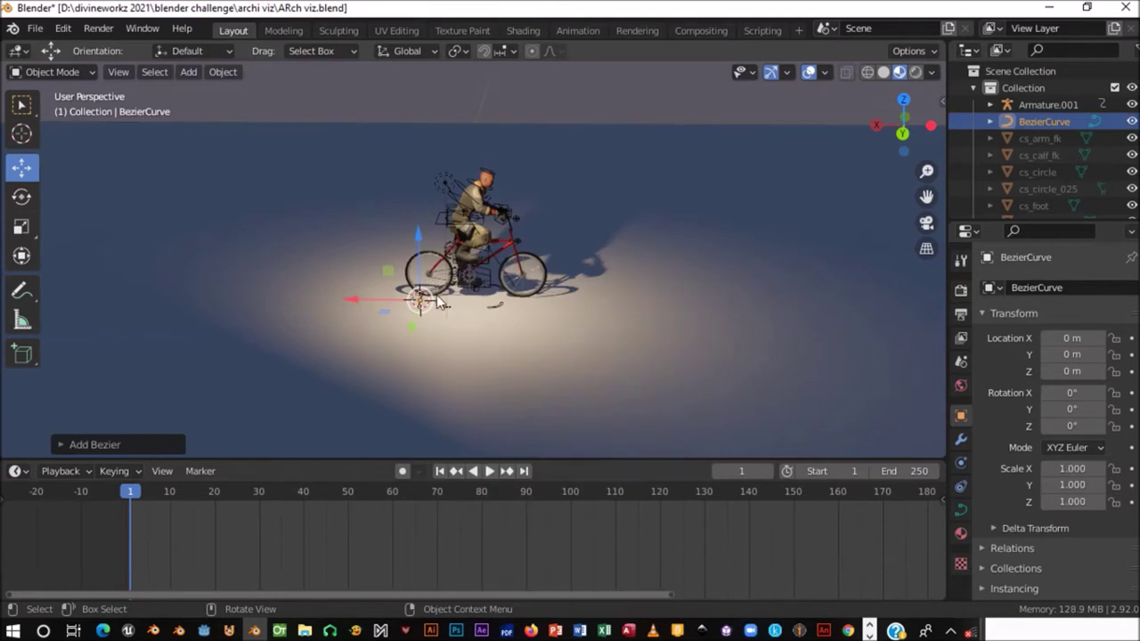
- Scale the curve up to about 180 and raise it to 1.6751 m height
{"action": "key", "text": "s"}
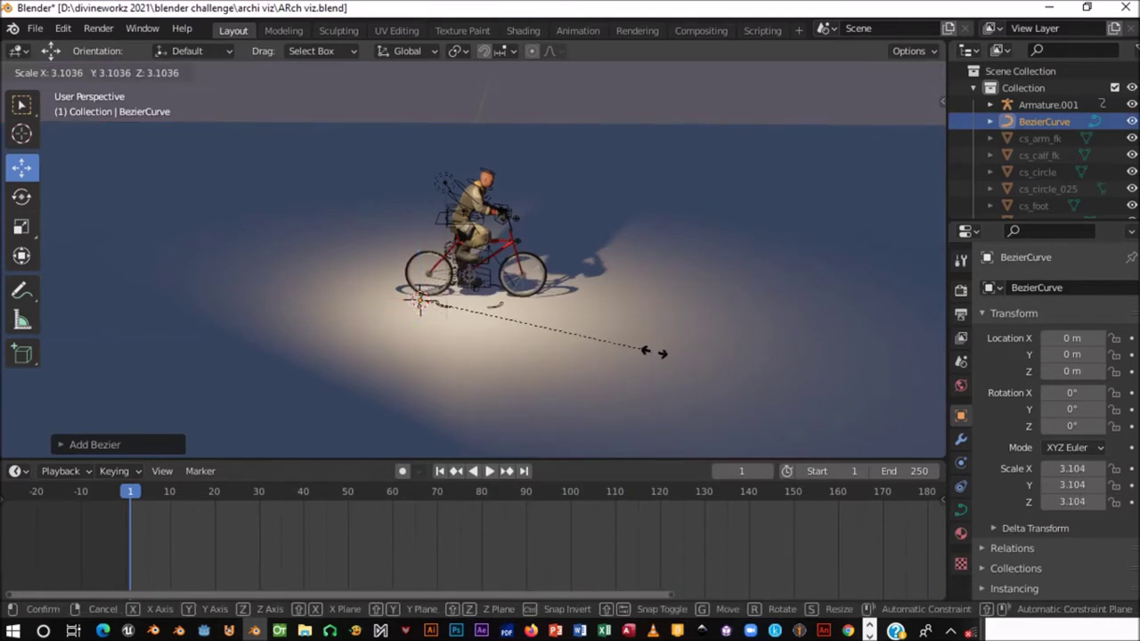
{"action": "left_click", "coordinate": [342, 357]}
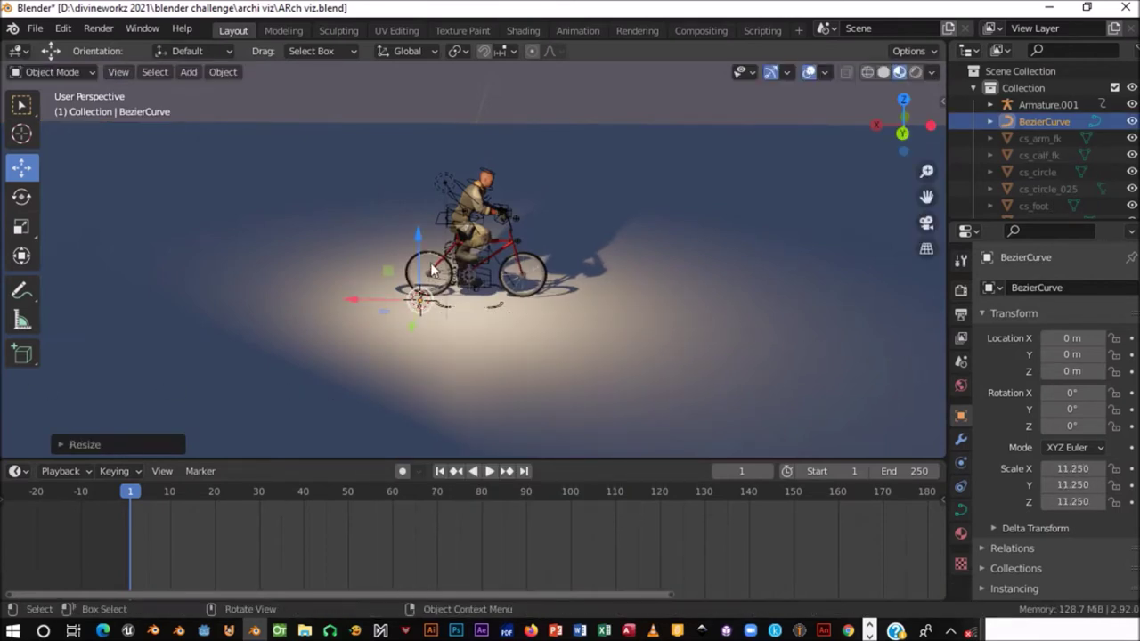
{"action": "key", "text": "g"}
{"action": "key", "text": "z"}
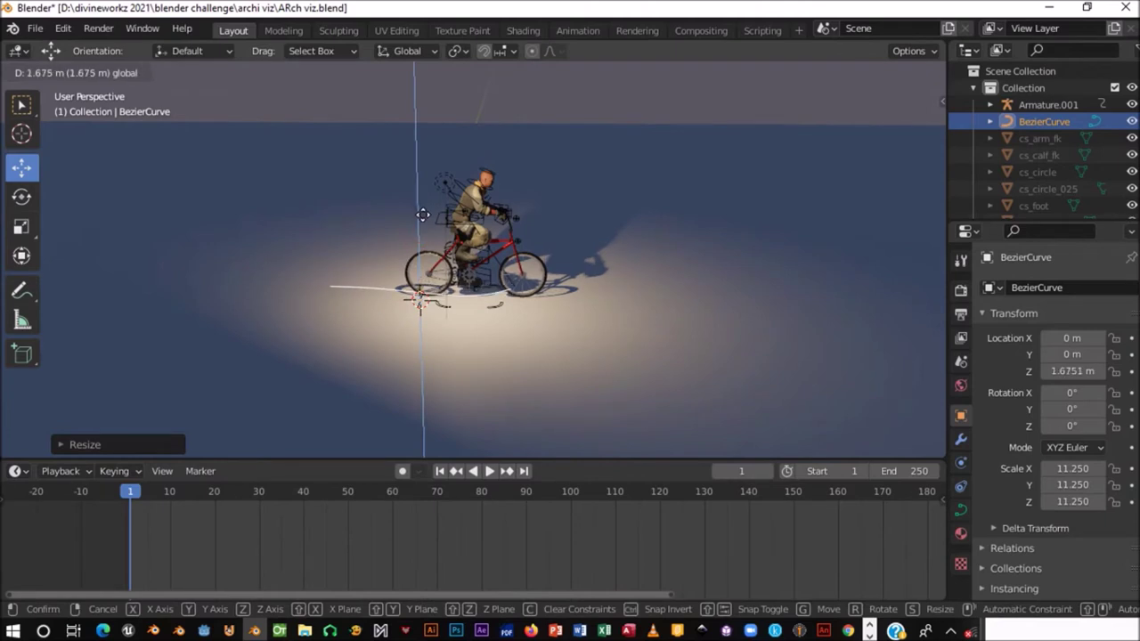
{"action": "left_click", "coordinate": [428, 220]}
{"action": "key", "text": "alt+g"}
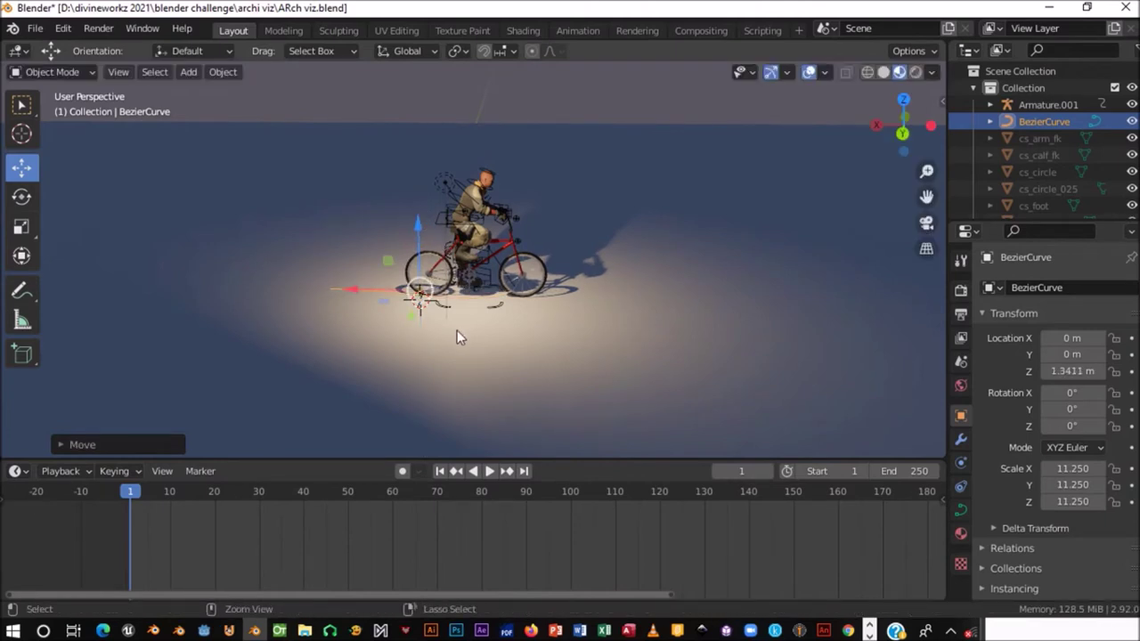
{"action": "key", "text": "s"}
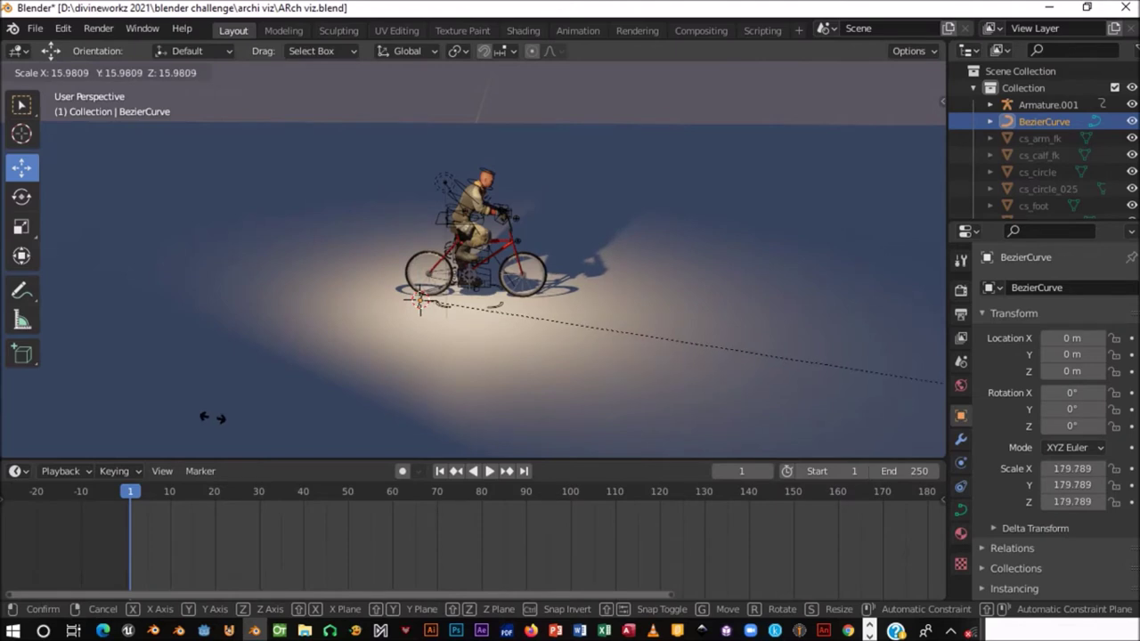
{"action": "left_click", "coordinate": [222, 418]}
{"action": "key", "text": "g"}
{"action": "key", "text": "z"}
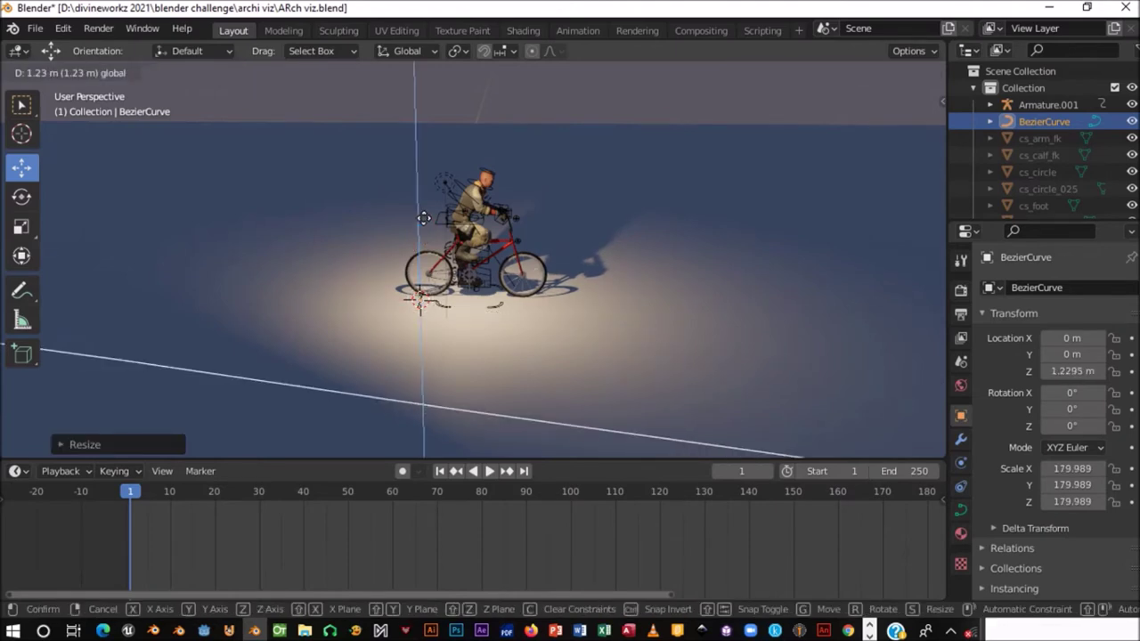
{"action": "left_click", "coordinate": [424, 214]}
- Shrink the curve to about 57.037 scale and move it along X to −55.207 m
{"action": "scroll", "coordinate": [424, 214], "scroll_direction": "down", "scroll_amount": 2}
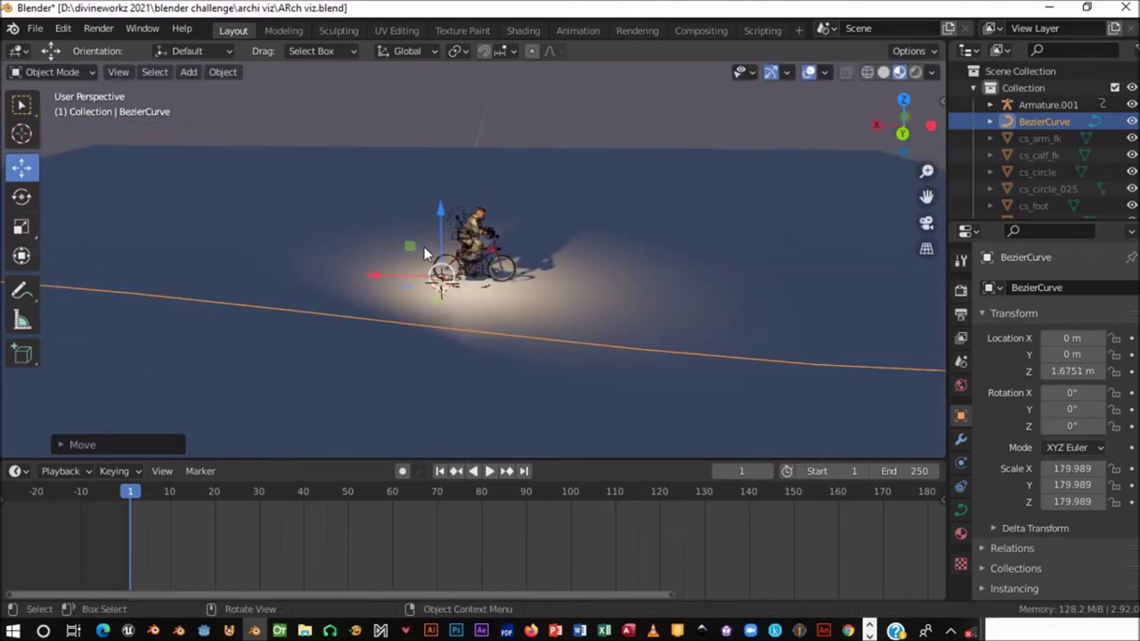
{"action": "middle_click_drag", "start_coordinate": [517, 265], "coordinate": [526, 272]}
{"action": "key", "text": "s"}
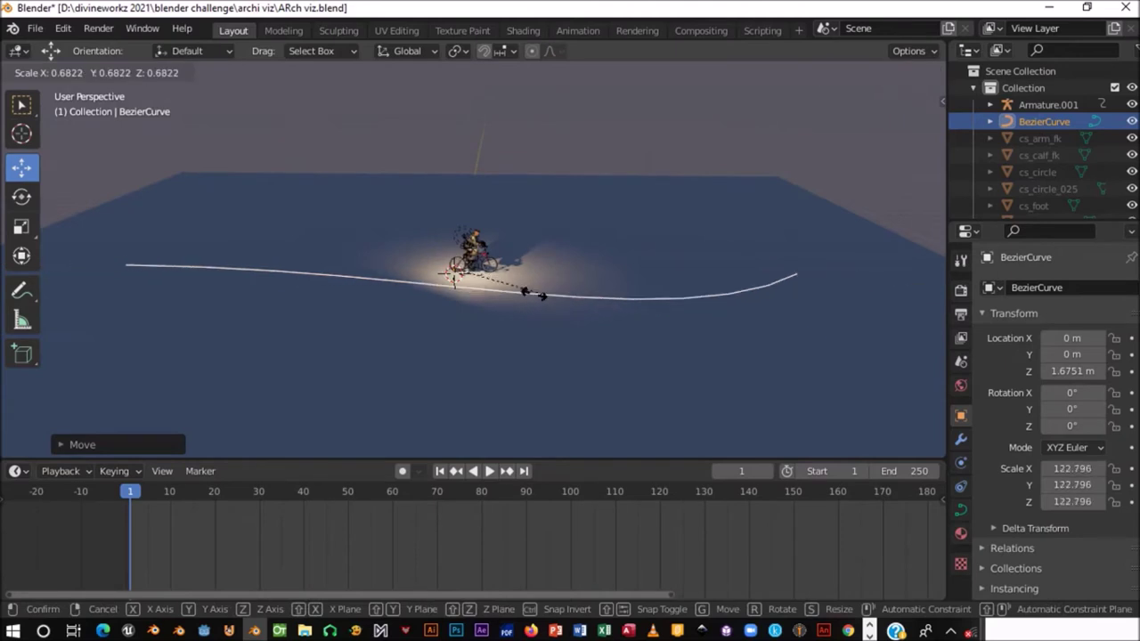
{"action": "left_click", "coordinate": [458, 287]}
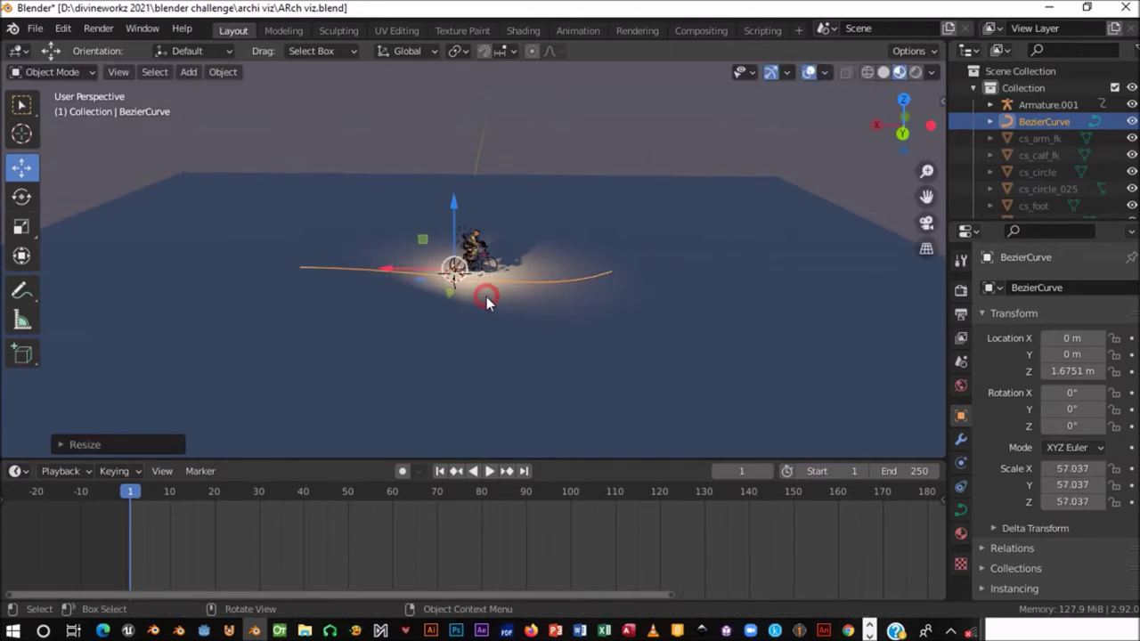
{"action": "left_click_drag", "start_coordinate": [388, 276], "coordinate": [552, 354]}
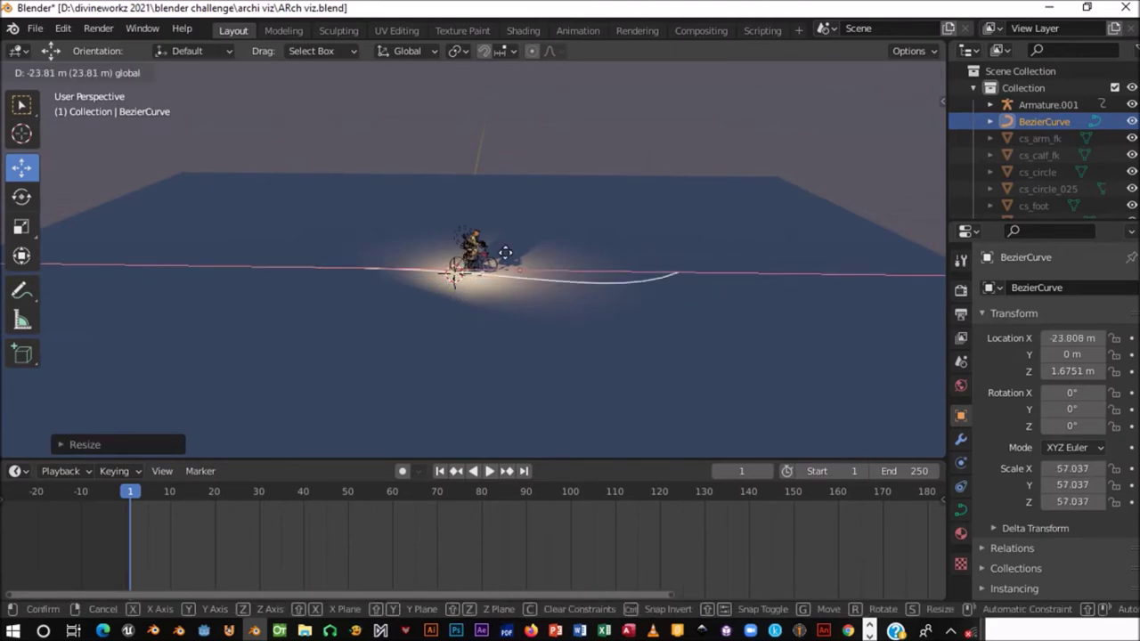
{"action": "scroll", "coordinate": [548, 348], "scroll_direction": "up", "scroll_amount": 2}
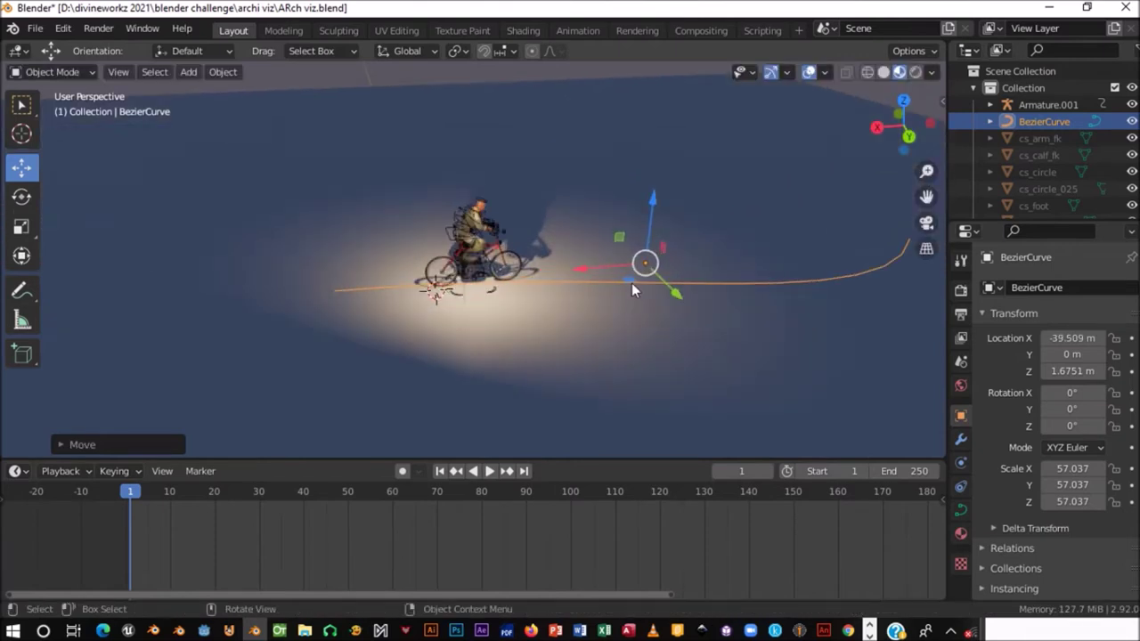
{"action": "left_click_drag", "start_coordinate": [577, 271], "coordinate": [651, 244]}
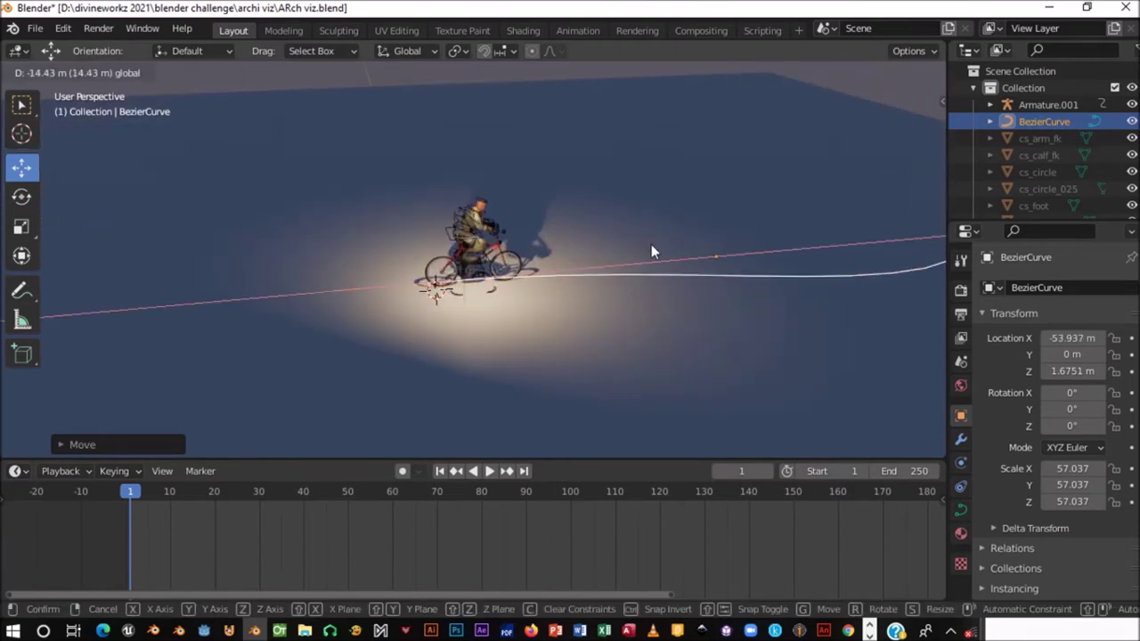
{"action": "middle_click_drag", "start_coordinate": [651, 244], "coordinate": [356, 251], "text": "shift"}
{"action": "key", "text": "Tab"}
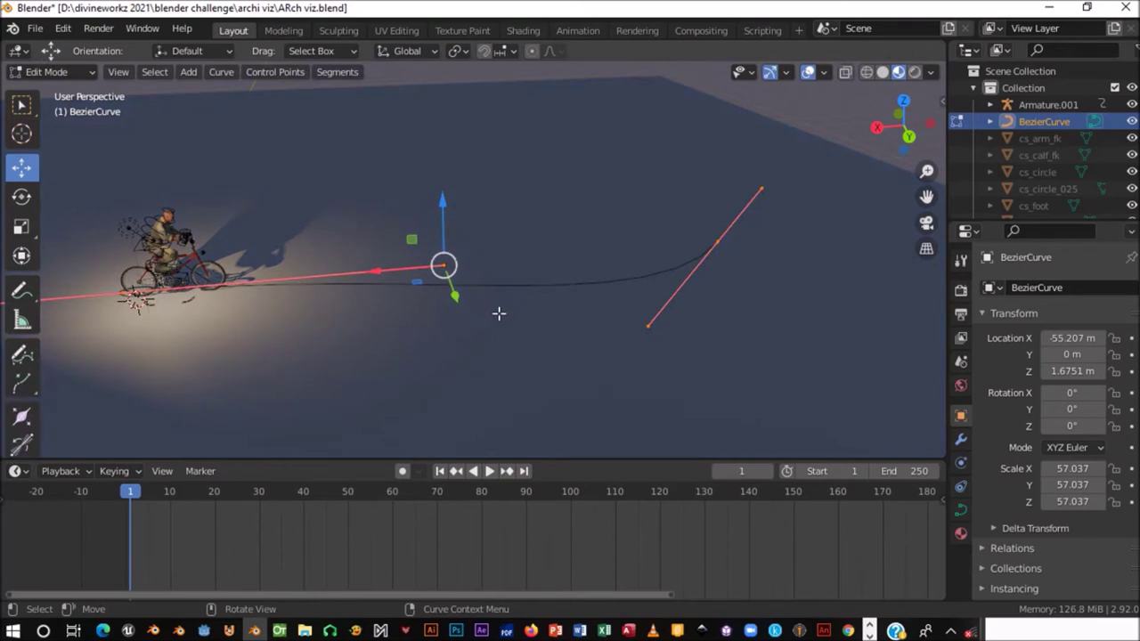
- Rotate the curve's middle control point around Z to flatten the path
{"action": "left_click", "coordinate": [712, 245]}
{"action": "key", "text": "r"}
{"action": "key", "text": "z"}
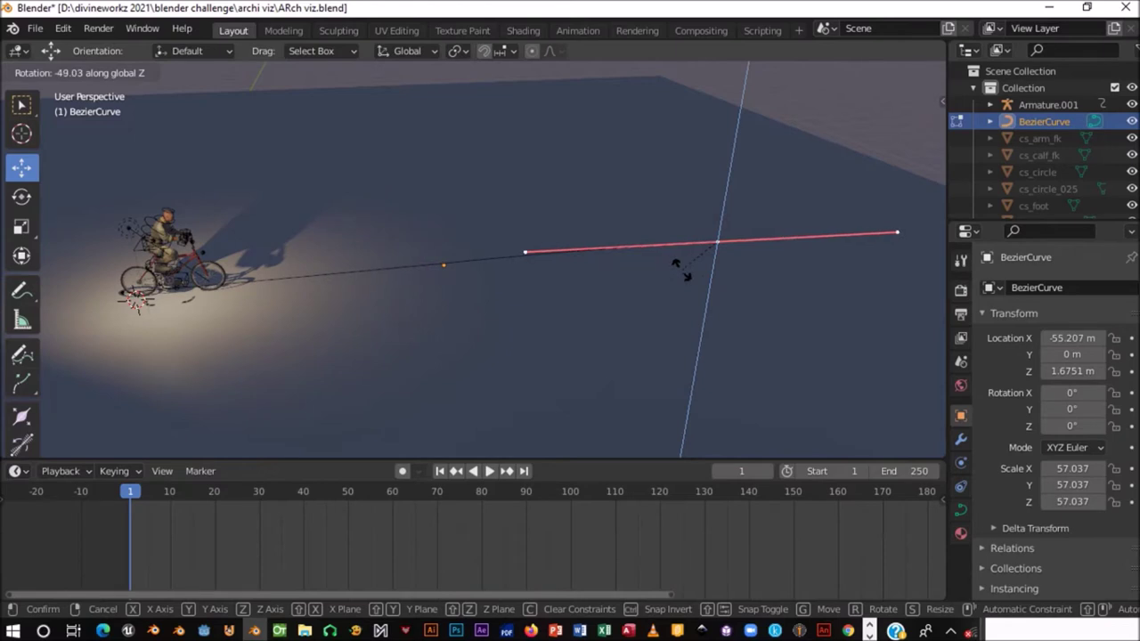
{"action": "left_click", "coordinate": [683, 272]}
- Back in Object Mode, move the BezierCurve to X −47.915 m
{"action": "key", "text": "Tab"}
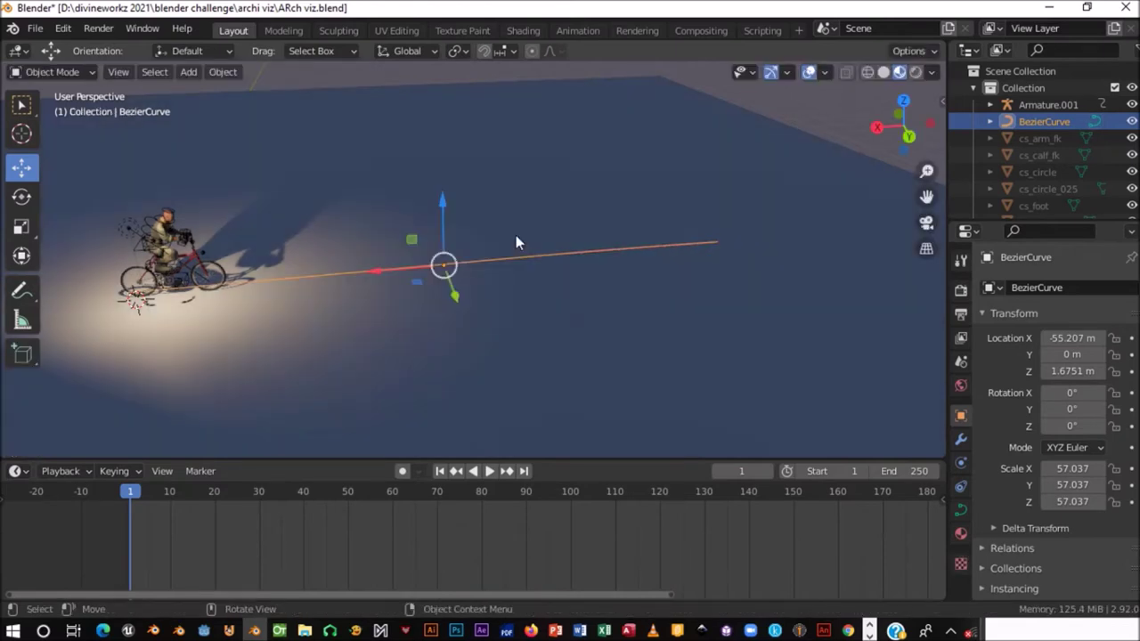
{"action": "key", "text": "s"}
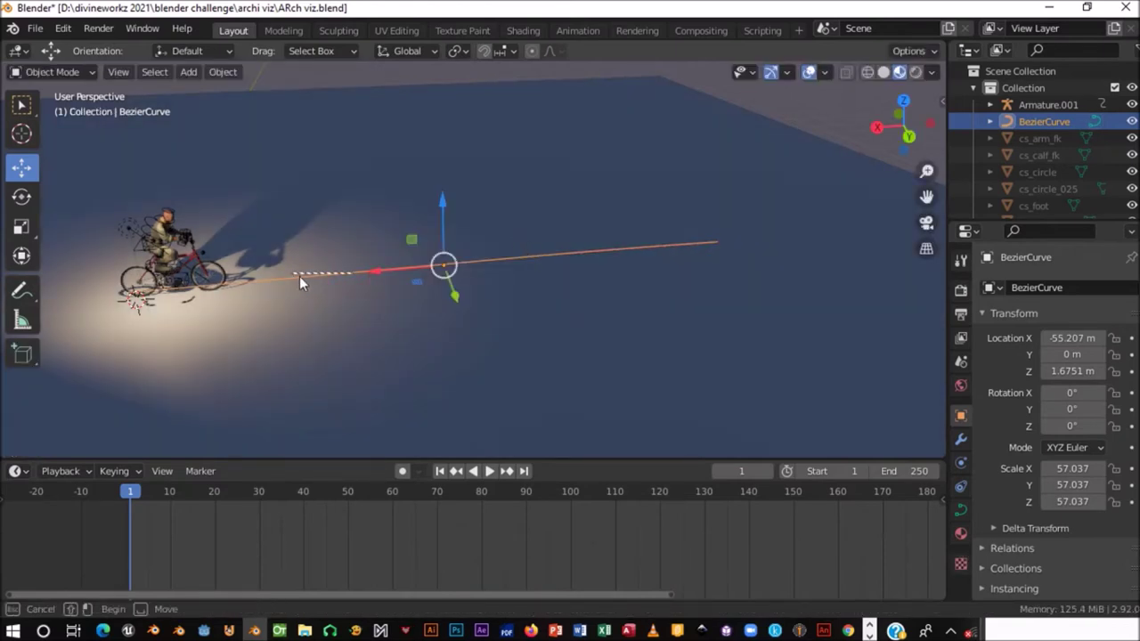
{"action": "left_click", "coordinate": [343, 274]}
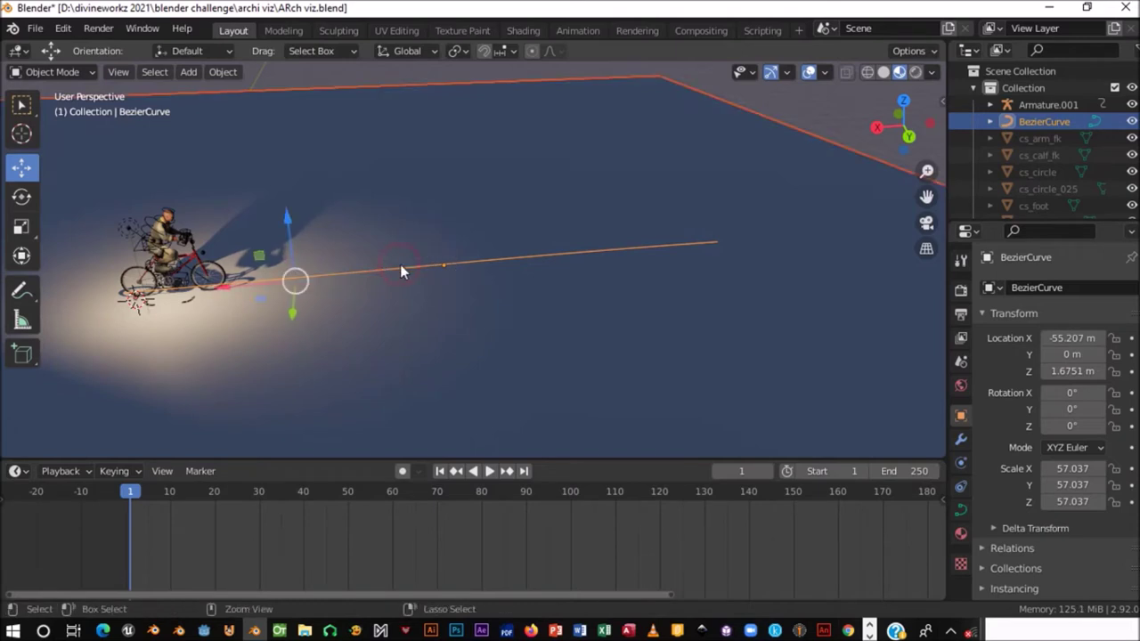
{"action": "left_click", "coordinate": [401, 265]}
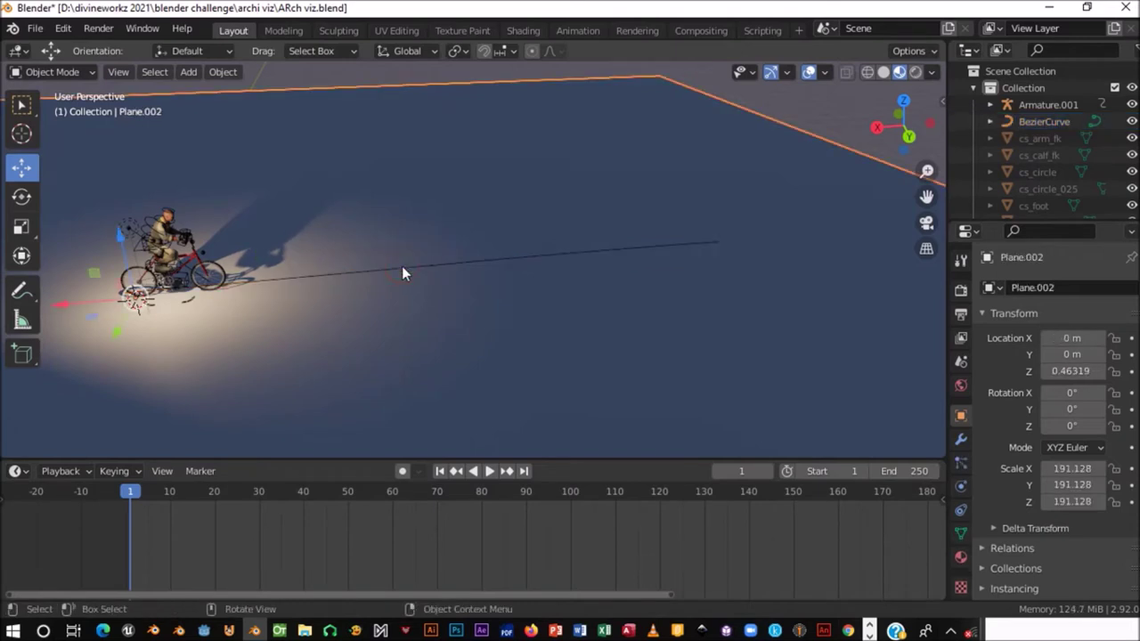
{"action": "left_click", "coordinate": [402, 268]}
{"action": "key", "text": "g"}
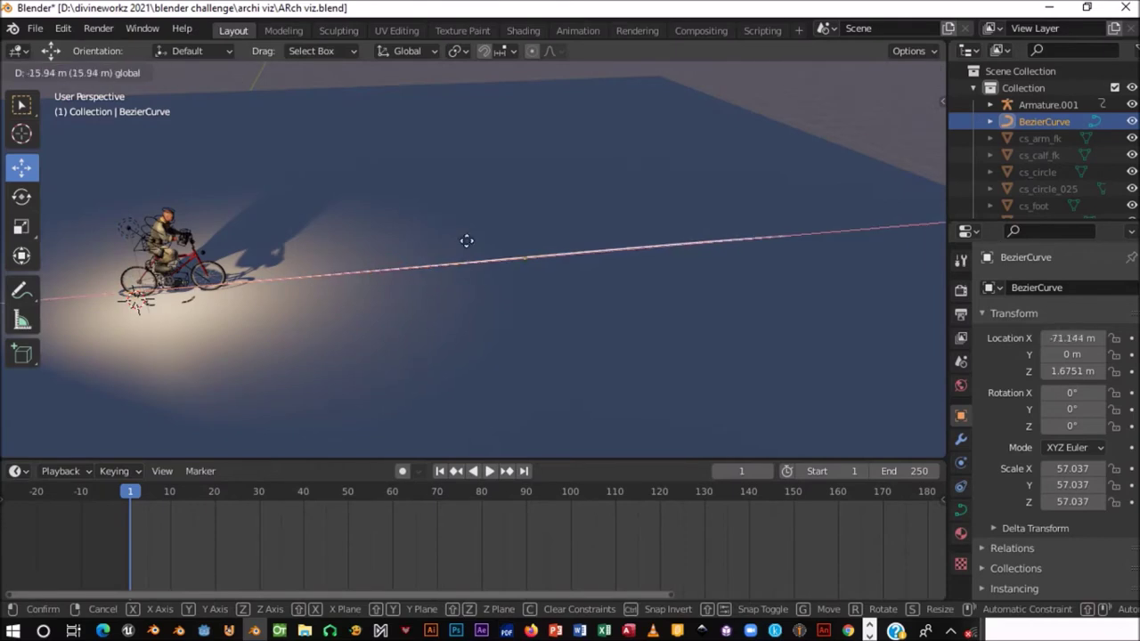
{"action": "left_click", "coordinate": [347, 251]}
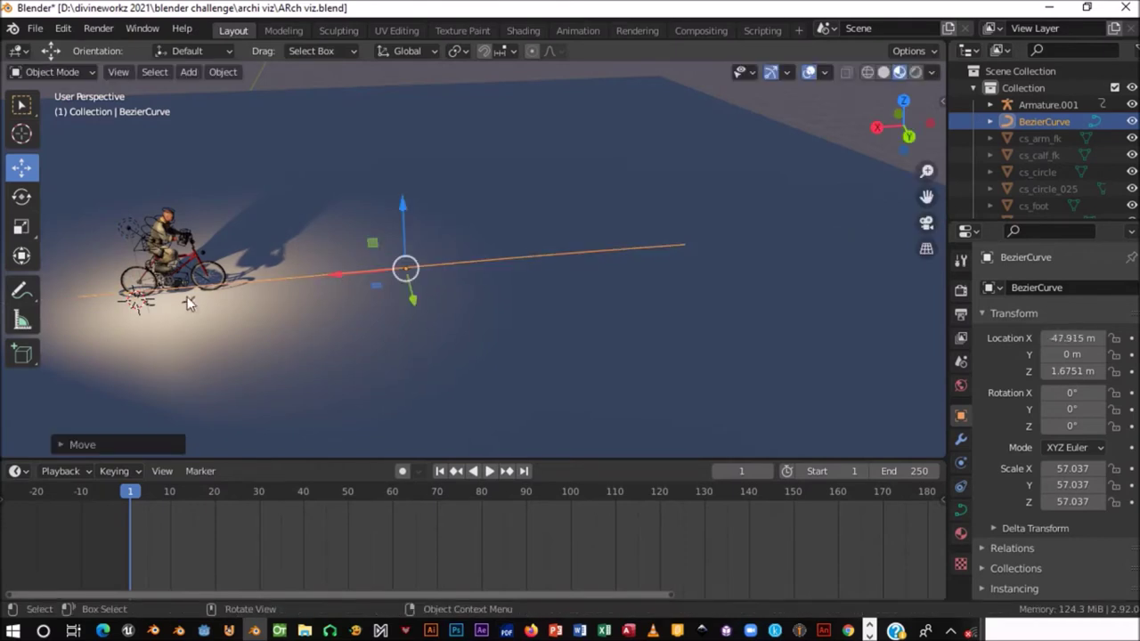
- Save the blend file, then select Empty.001 at the rider's back
{"action": "scroll", "coordinate": [247, 305], "scroll_direction": "up", "scroll_amount": 2}
{"action": "scroll", "coordinate": [310, 308], "scroll_direction": "up", "scroll_amount": 4}
{"action": "middle_click_drag", "start_coordinate": [357, 294], "coordinate": [476, 206]}
{"action": "mouse_move", "coordinate": [393, 236]}
{"action": "middle_mouse_down"}
{"action": "mouse_move", "coordinate": [386, 155]}
{"action": "mouse_move", "coordinate": [405, 182]}
{"action": "middle_mouse_up"}
{"action": "key", "text": "ctrl+s"}
{"action": "mouse_move", "coordinate": [428, 241]}
{"action": "middle_mouse_down"}
{"action": "mouse_move", "coordinate": [373, 226]}
{"action": "mouse_move", "coordinate": [348, 270]}
{"action": "middle_mouse_up"}
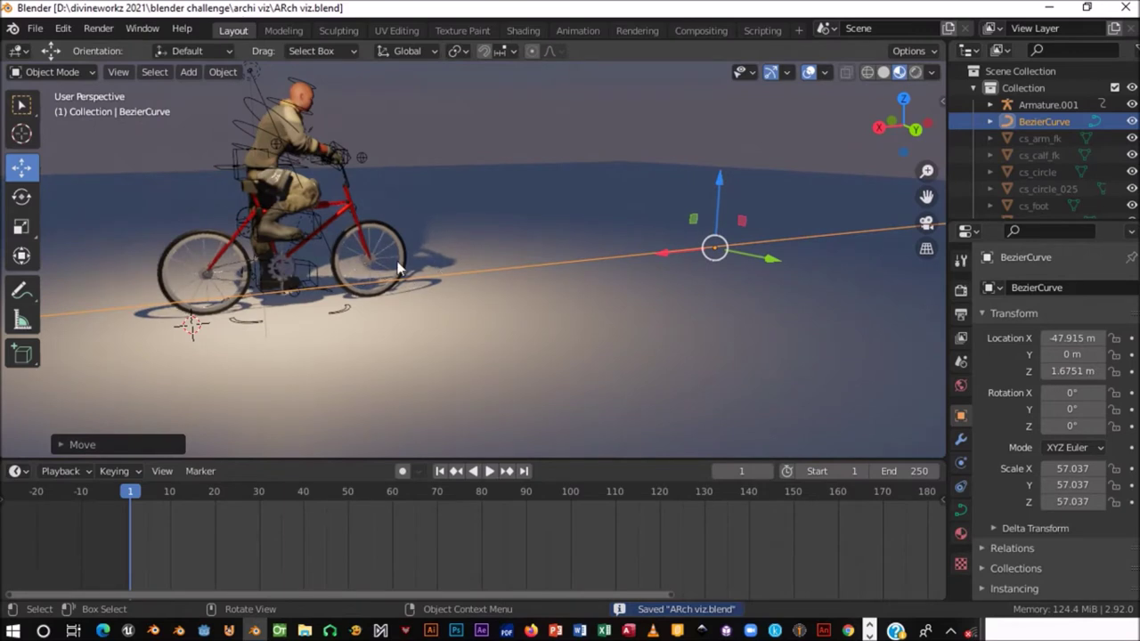
{"action": "middle_click_drag", "start_coordinate": [291, 233], "coordinate": [300, 199]}
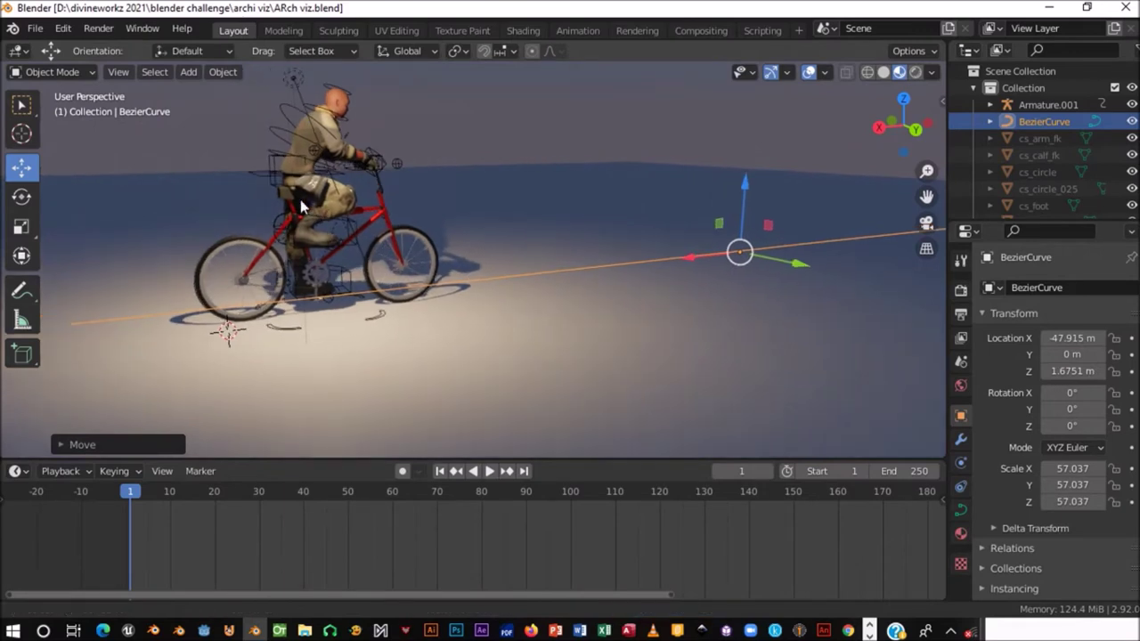
{"action": "mouse_move", "coordinate": [308, 266]}
{"action": "middle_mouse_down"}
{"action": "mouse_move", "coordinate": [286, 267]}
{"action": "mouse_move", "coordinate": [321, 156]}
{"action": "middle_mouse_up"}
{"action": "scroll", "coordinate": [281, 266], "scroll_direction": "up", "scroll_amount": 3}
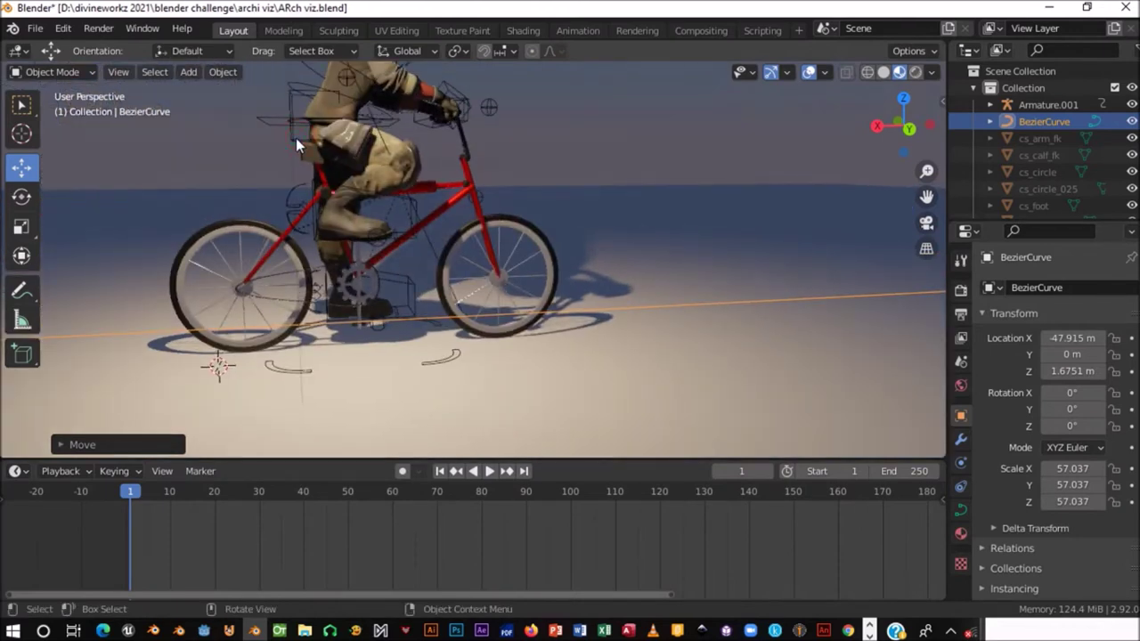
{"action": "left_click", "coordinate": [296, 138]}
{"action": "middle_click_drag", "start_coordinate": [402, 230], "coordinate": [394, 245]}
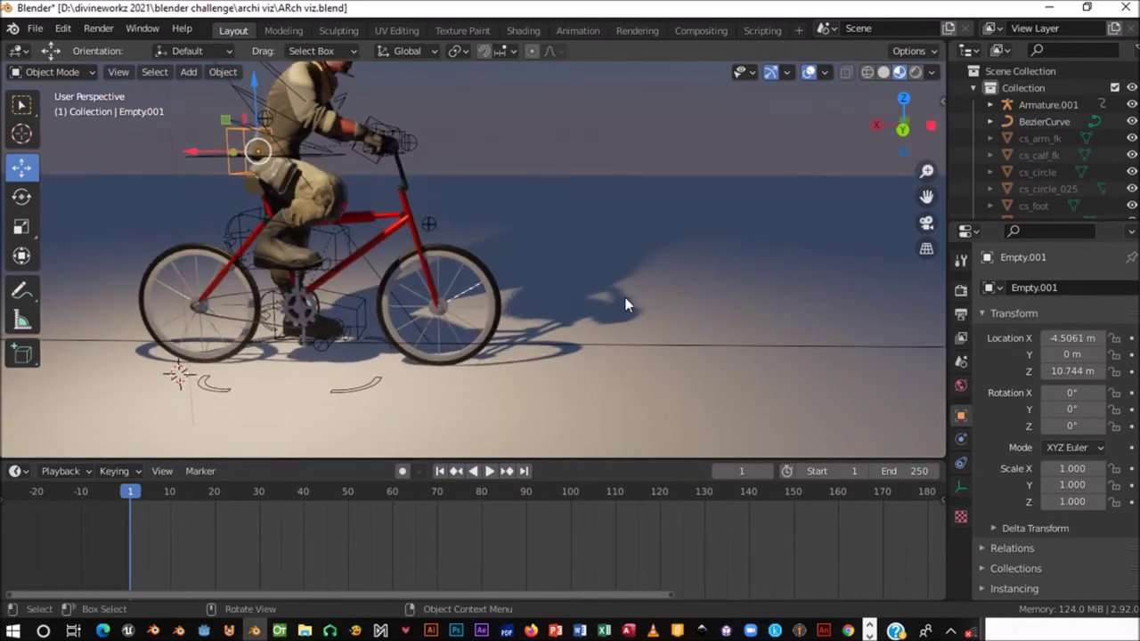
- Add a Clamp To constraint to Empty.001 with BezierCurve as its target
{"action": "left_click", "coordinate": [960, 464]}
{"action": "left_click", "coordinate": [1015, 288]}
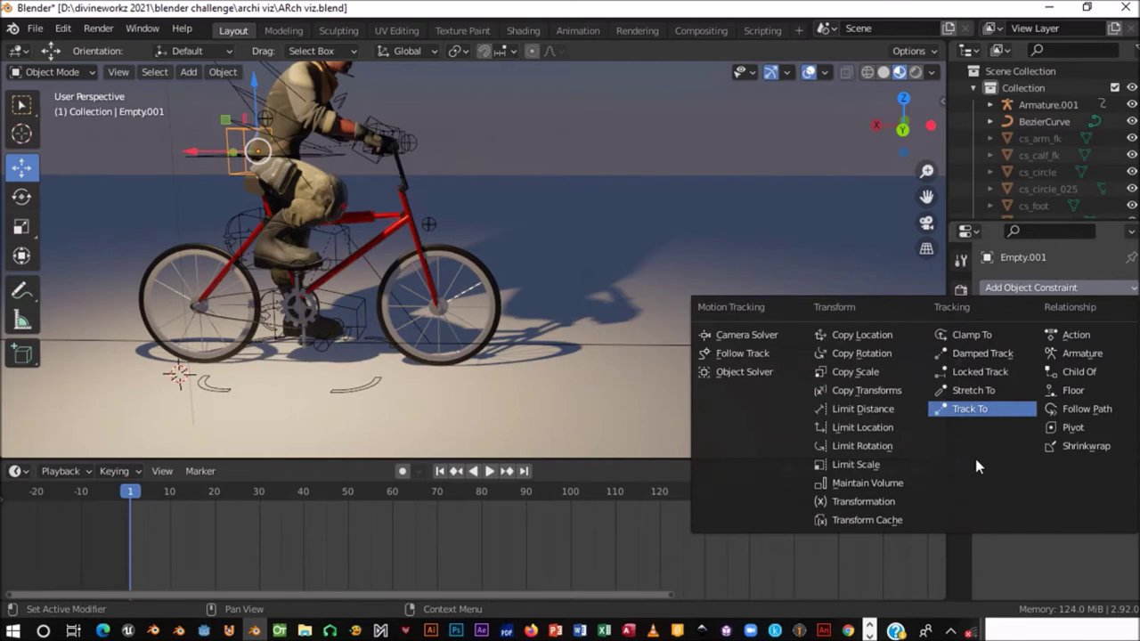
{"action": "left_click", "coordinate": [977, 336]}
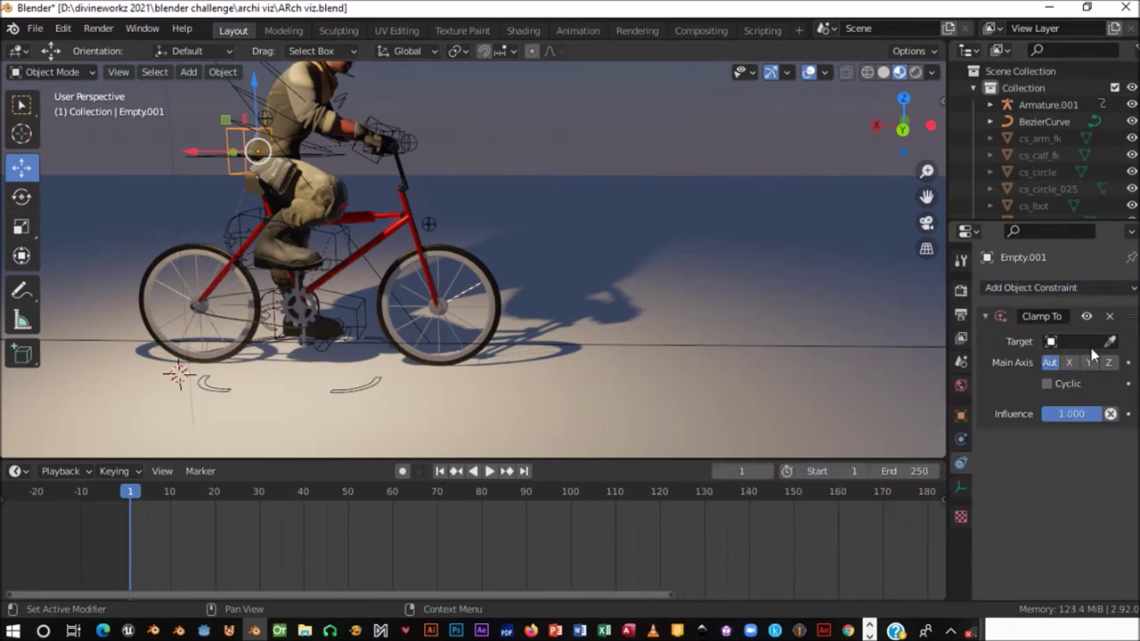
{"action": "left_click", "coordinate": [1109, 342]}
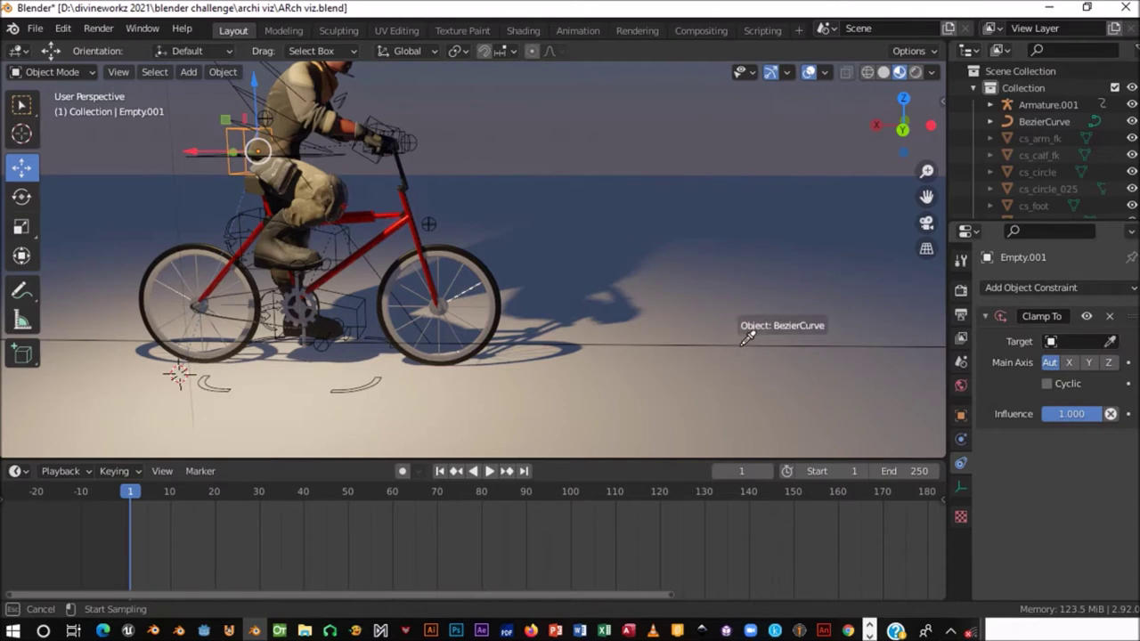
{"action": "left_click", "coordinate": [741, 346]}
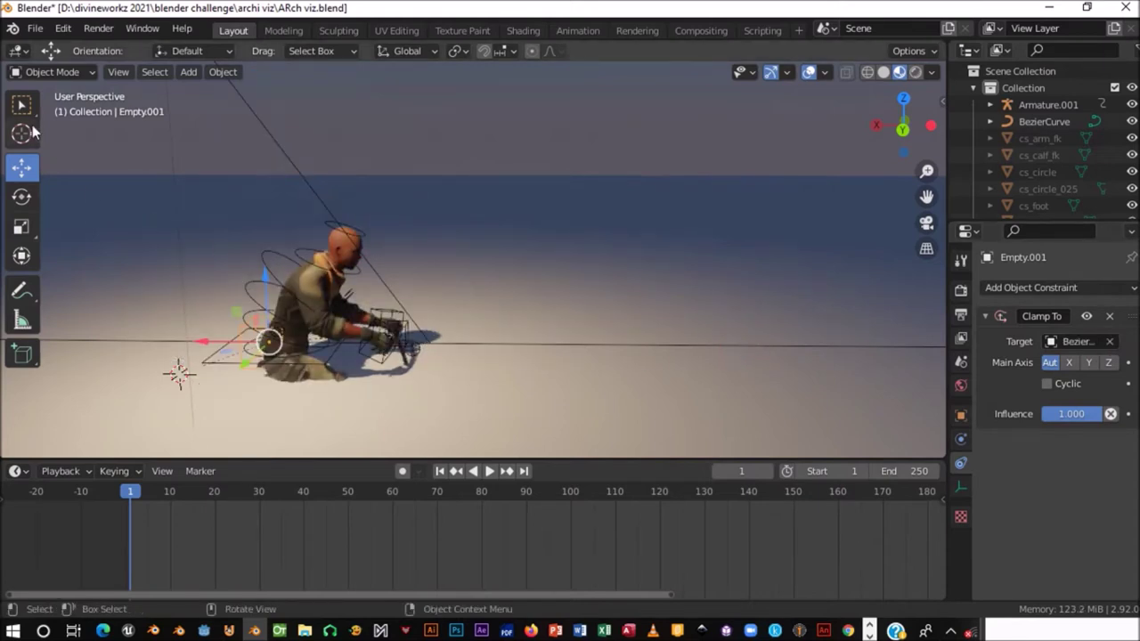
{"action": "left_click", "coordinate": [58, 71]}
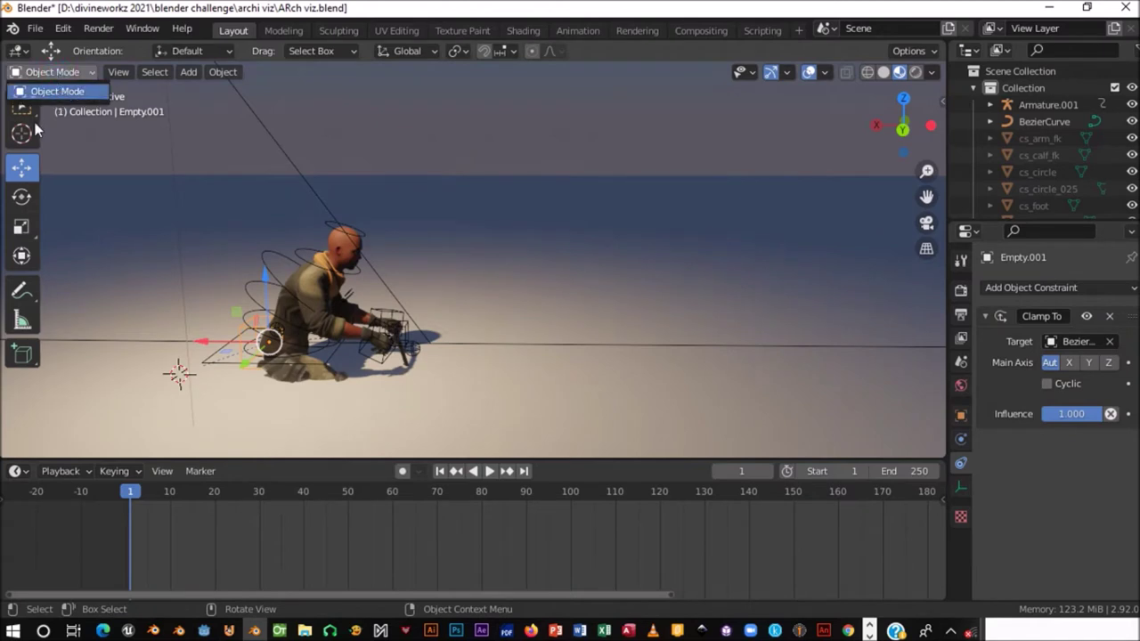
- Raise the BezierCurve along Z until the rider sits back on the bike
{"action": "left_click", "coordinate": [517, 349]}
{"action": "scroll", "coordinate": [831, 329], "scroll_direction": "down", "scroll_amount": 2}
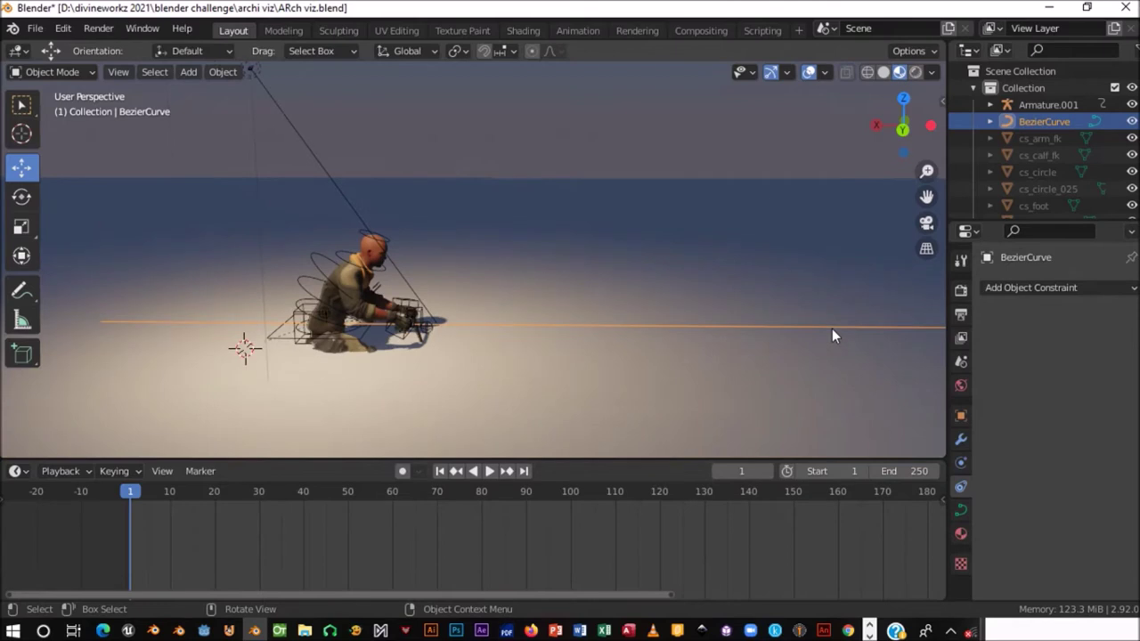
{"action": "scroll", "coordinate": [832, 328], "scroll_direction": "down", "scroll_amount": 2}
{"action": "left_click_drag", "start_coordinate": [699, 219], "coordinate": [690, 182]}
{"action": "scroll", "coordinate": [694, 184], "scroll_direction": "up", "scroll_amount": 5}
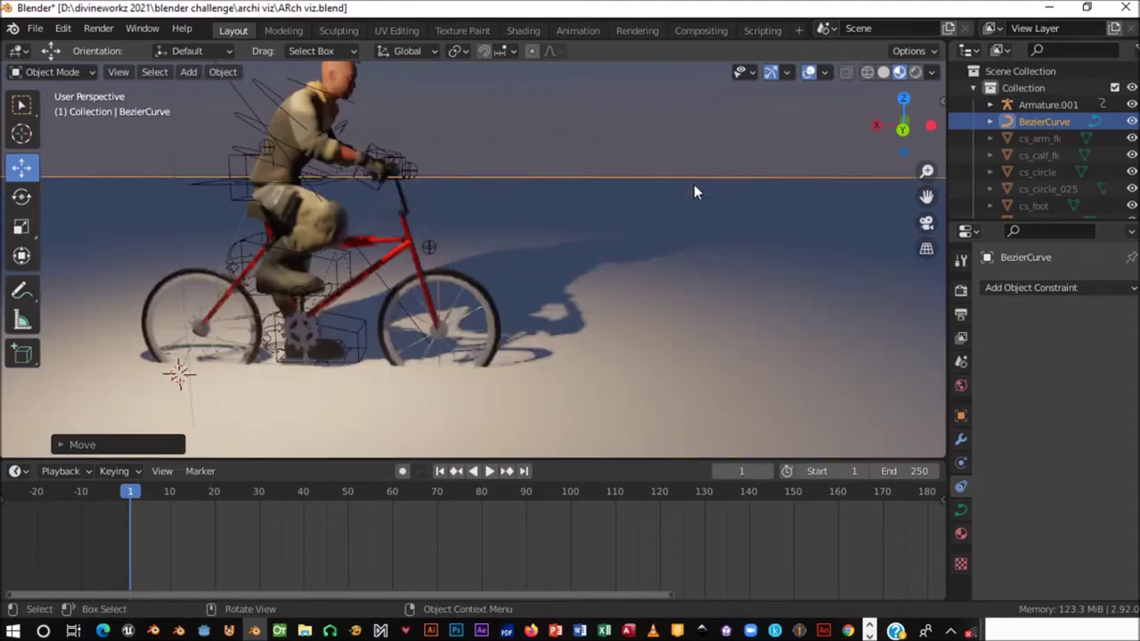
{"action": "scroll", "coordinate": [720, 175], "scroll_direction": "down", "scroll_amount": 3}
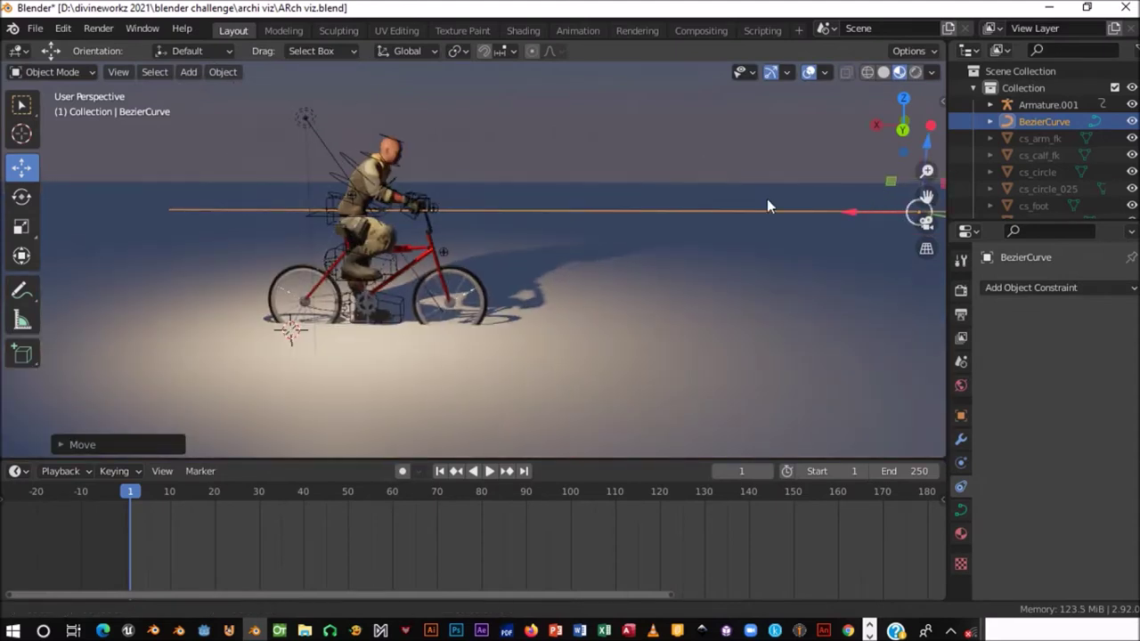
{"action": "scroll", "coordinate": [766, 199], "scroll_direction": "down", "scroll_amount": 3, "text": "ctrl"}
{"action": "left_click_drag", "start_coordinate": [806, 141], "coordinate": [807, 123]}
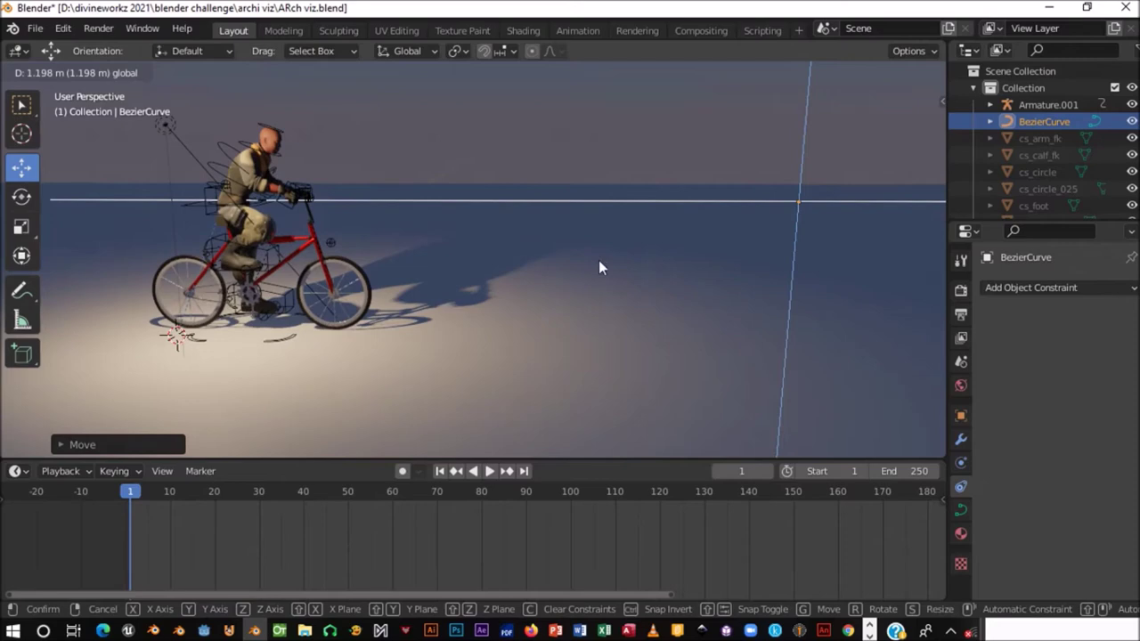
{"action": "left_click", "coordinate": [599, 267]}
- Frame the bike's front wheel and save ARch viz.blend
{"action": "scroll", "coordinate": [592, 282], "scroll_direction": "up", "scroll_amount": 5}
{"action": "middle_click_drag", "start_coordinate": [592, 281], "coordinate": [739, 223], "text": "shift"}
{"action": "scroll", "coordinate": [638, 335], "scroll_direction": "up", "scroll_amount": 3}
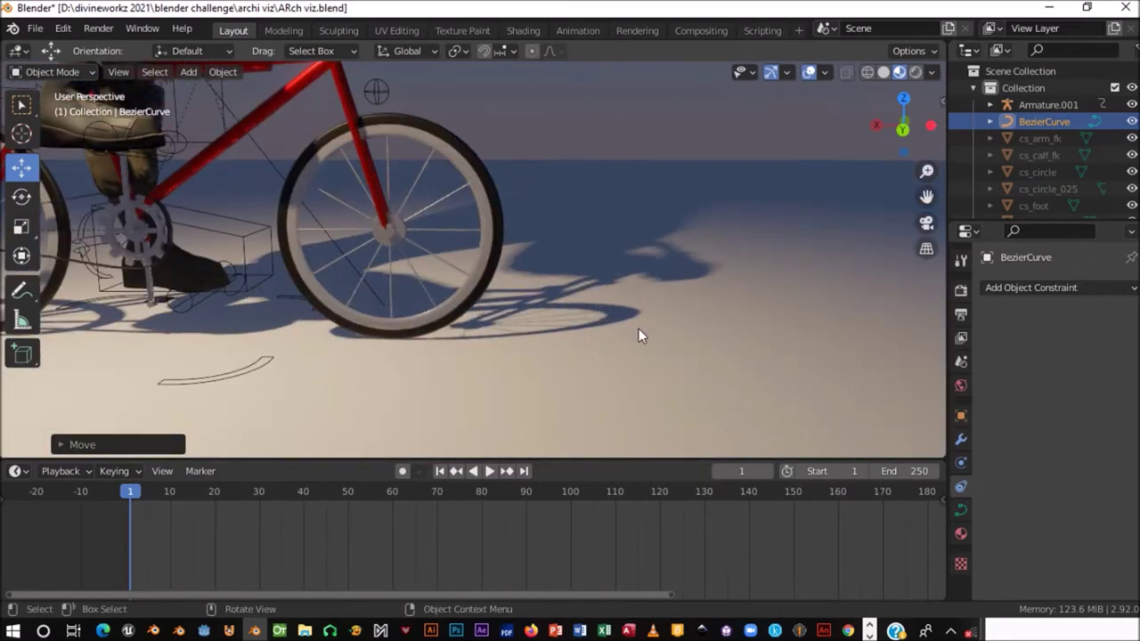
{"action": "scroll", "coordinate": [593, 346], "scroll_direction": "down", "scroll_amount": 5}
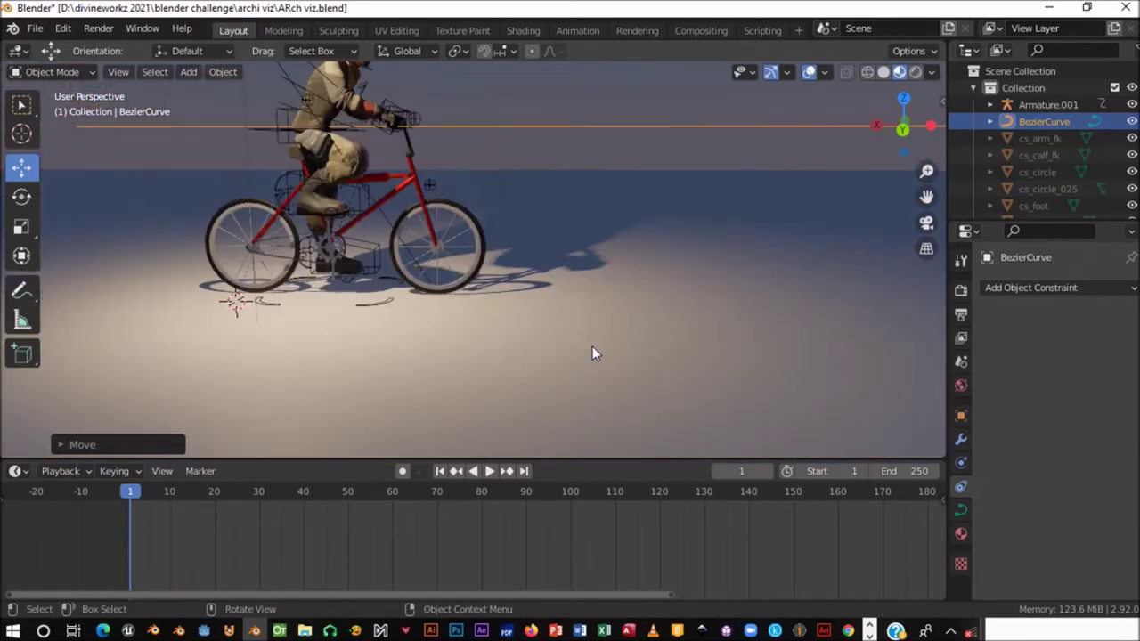
{"action": "middle_click_drag", "start_coordinate": [612, 252], "coordinate": [617, 289], "text": "shift"}
{"action": "key", "text": "ctrl+s"}
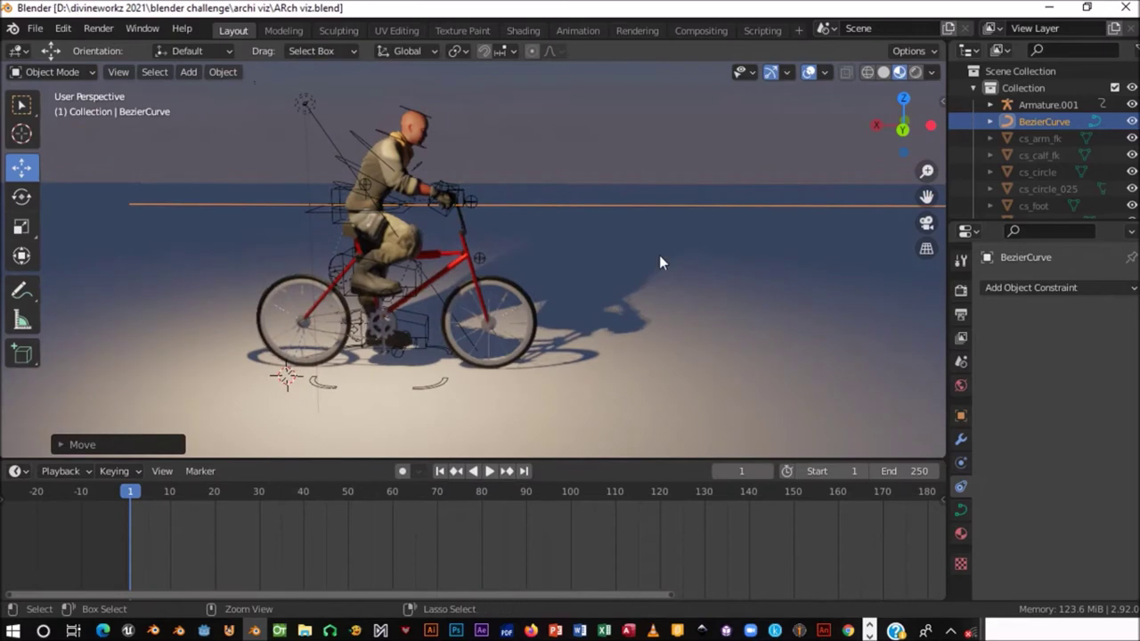
{"action": "scroll", "coordinate": [659, 255], "scroll_direction": "down", "scroll_amount": 4}
{"action": "scroll", "coordinate": [437, 237], "scroll_direction": "up", "scroll_amount": 2}
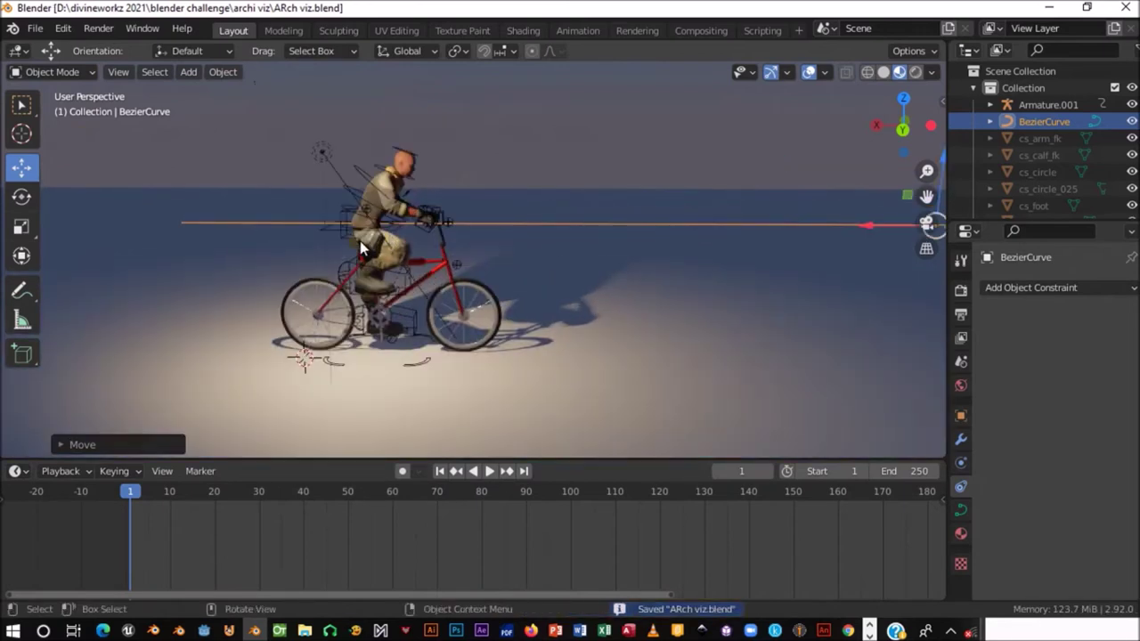
- Slide Empty.001 along X to check the rider follows the path
{"action": "left_click", "coordinate": [344, 221]}
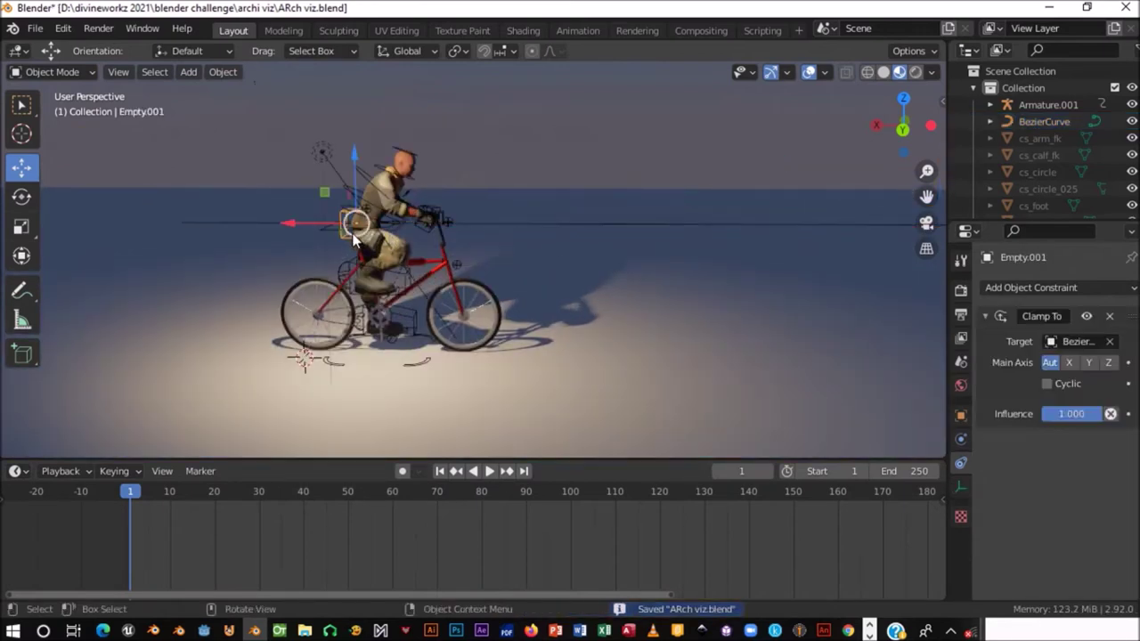
{"action": "scroll", "coordinate": [347, 231], "scroll_direction": "down", "scroll_amount": 3}
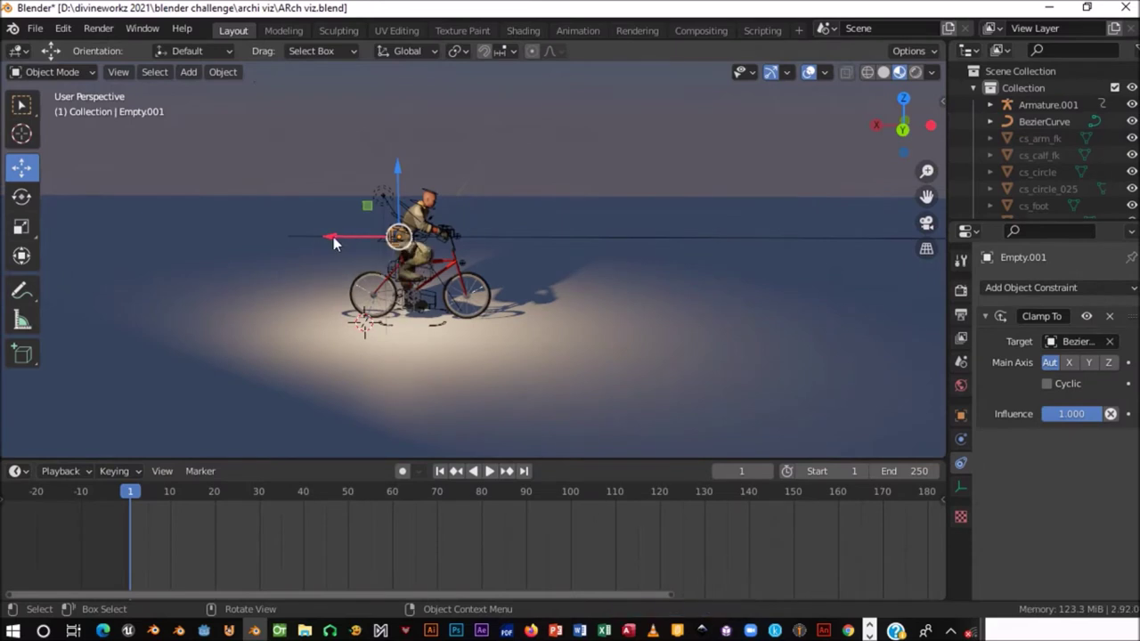
{"action": "middle_click_drag", "start_coordinate": [639, 250], "coordinate": [666, 303]}
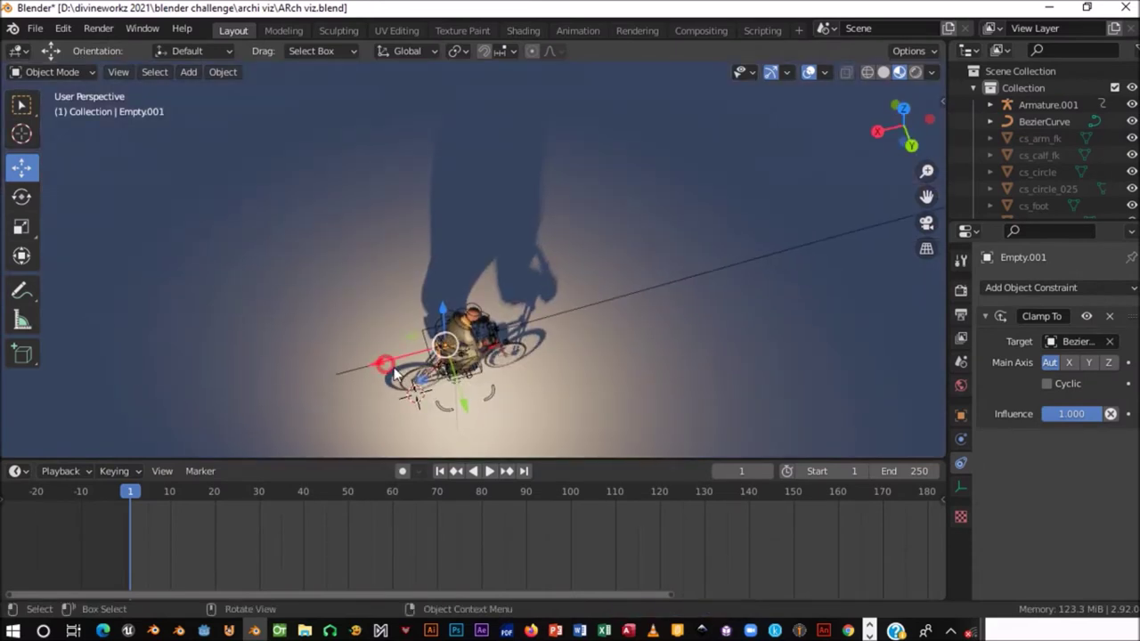
{"action": "mouse_move", "coordinate": [383, 365]}
{"action": "left_mouse_down"}
{"action": "mouse_move", "coordinate": [606, 299]}
{"action": "mouse_move", "coordinate": [463, 336]}
{"action": "left_mouse_up"}
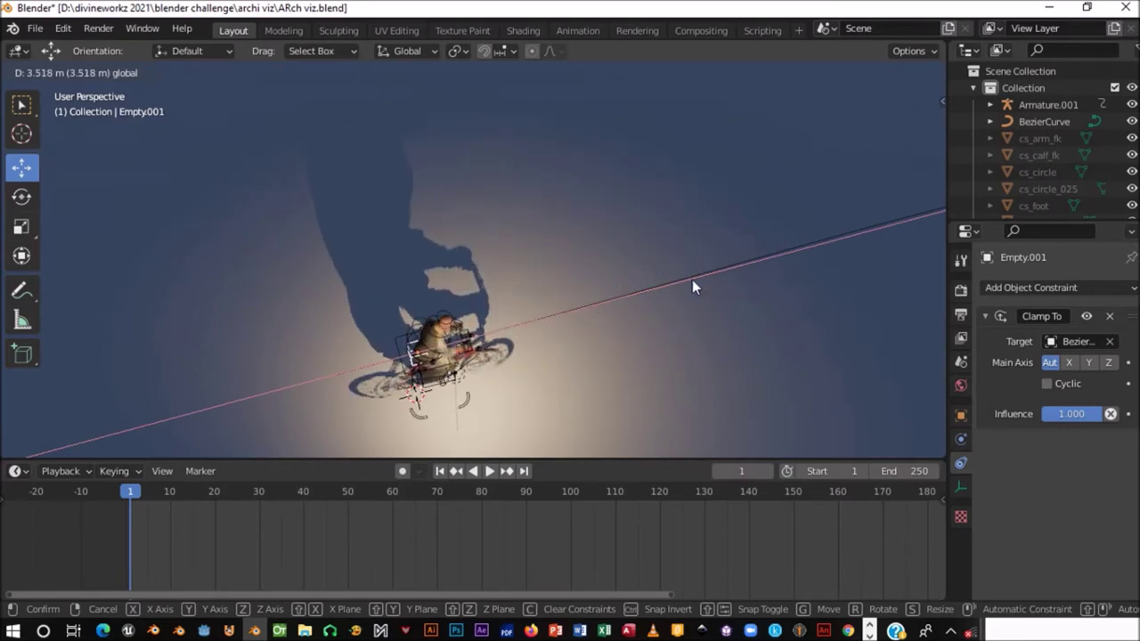
- Select the BezierCurve and enter Edit Mode on its control points
{"action": "left_click_drag", "start_coordinate": [464, 336], "coordinate": [692, 280]}
{"action": "middle_click_drag", "start_coordinate": [473, 258], "coordinate": [547, 270]}
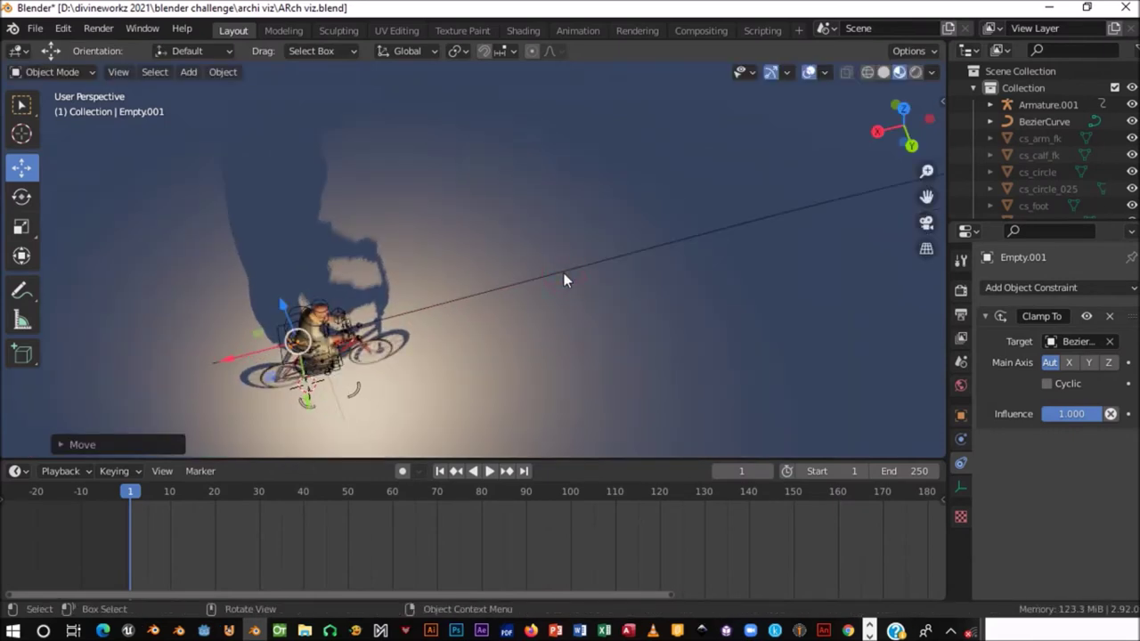
{"action": "left_click", "coordinate": [565, 278]}
{"action": "key", "text": "Tab"}
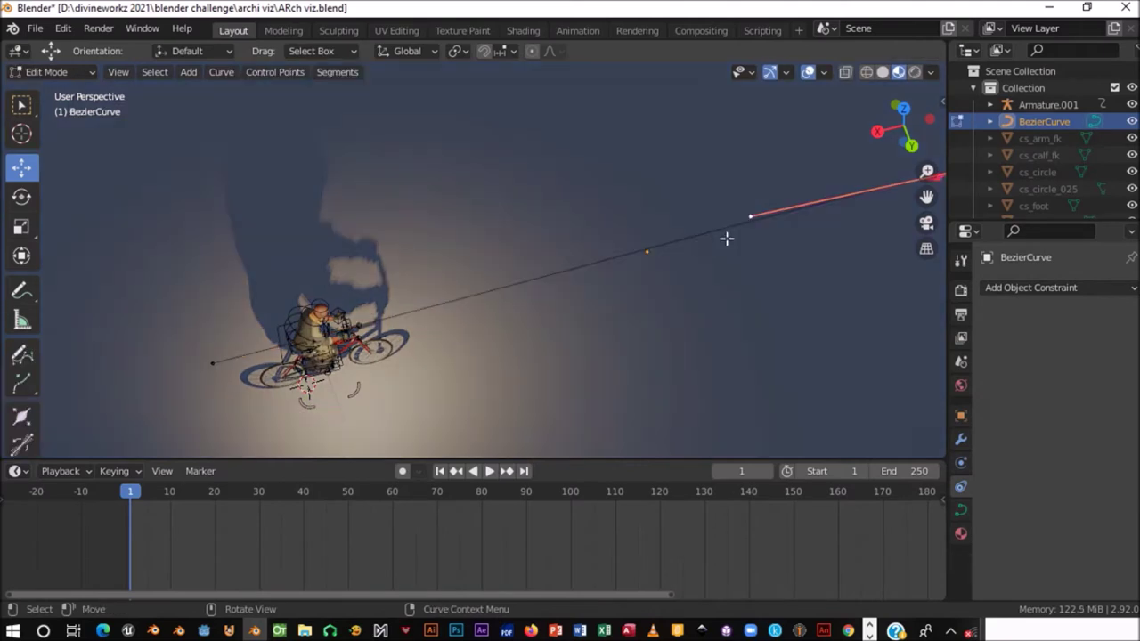
- Rotate the selected path segment around the Z axis at the far end
{"action": "middle_click_drag", "start_coordinate": [727, 239], "coordinate": [331, 264], "text": "shift"}
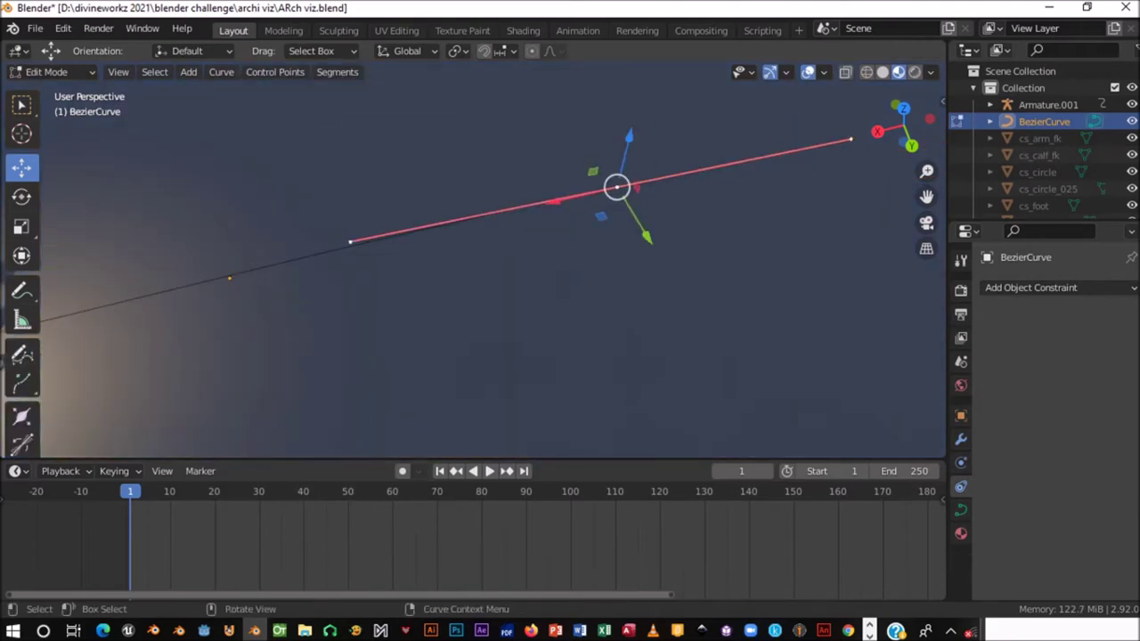
{"action": "key", "text": "r"}
{"action": "key", "text": "z"}
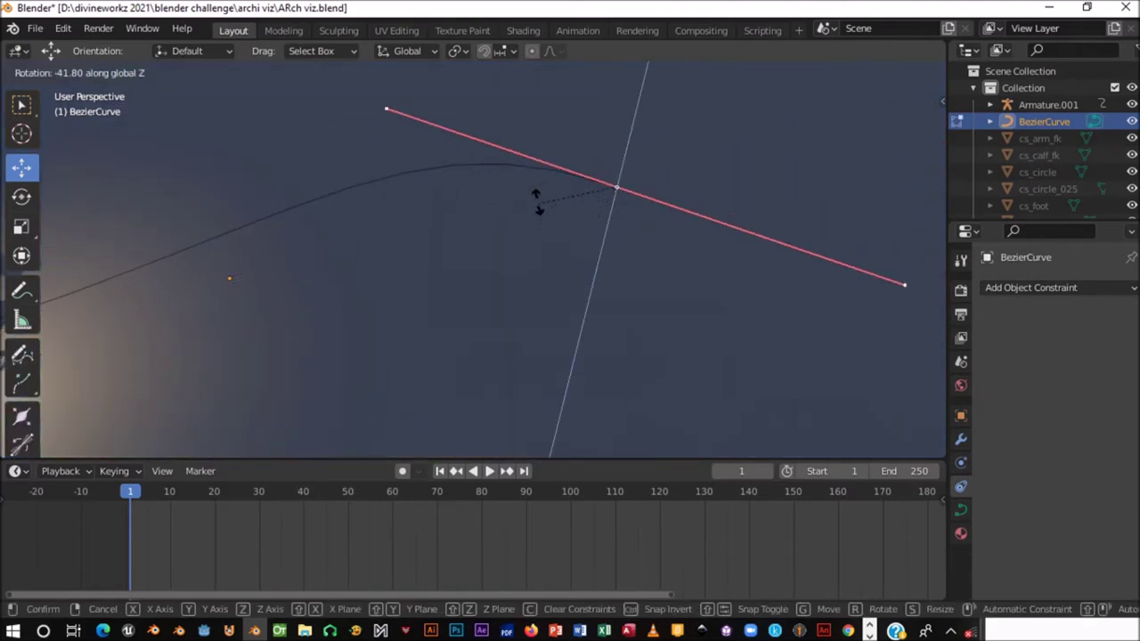
{"action": "left_click", "coordinate": [552, 153]}
- Move the curve's centre control point along the X and Y axes
{"action": "middle_click_drag", "start_coordinate": [654, 247], "coordinate": [655, 257]}
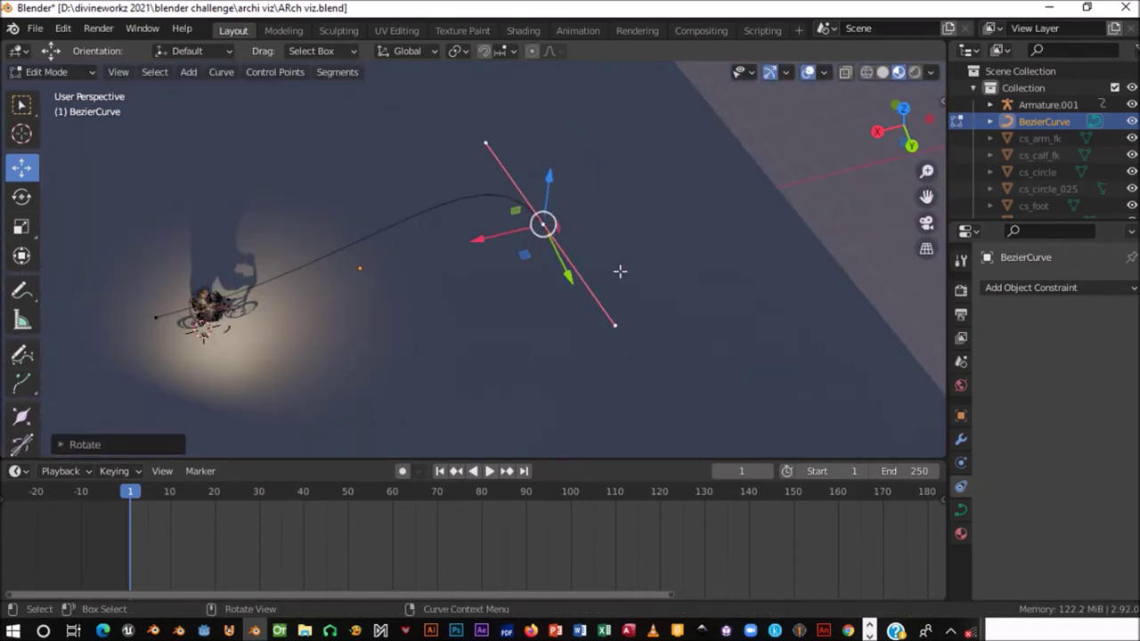
{"action": "left_click", "coordinate": [620, 272]}
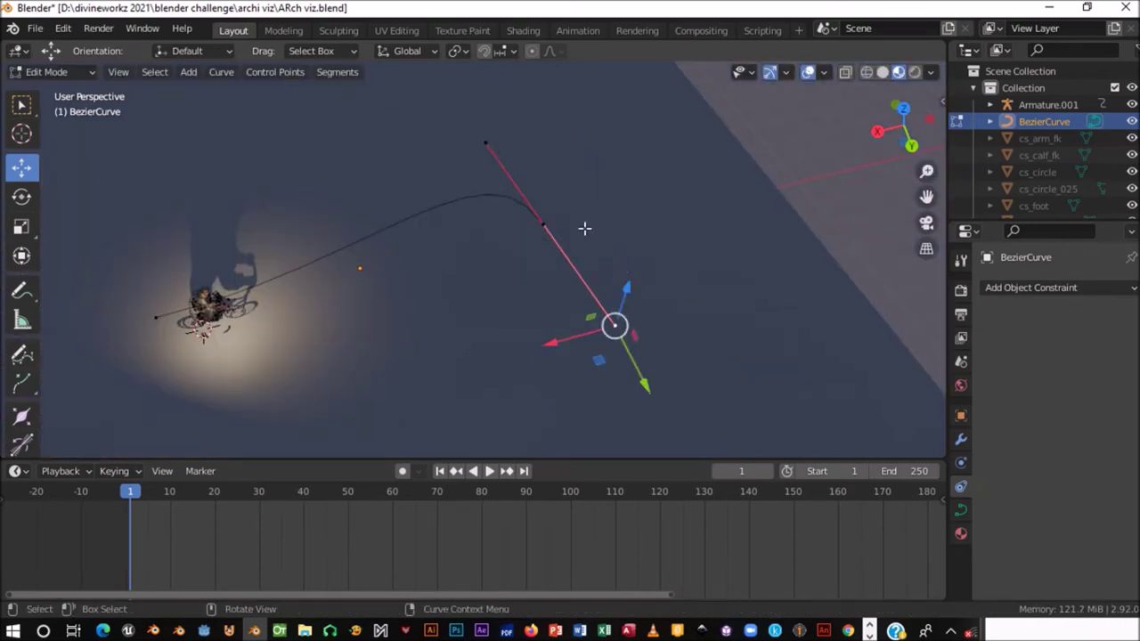
{"action": "left_click", "coordinate": [546, 226]}
{"action": "key", "text": "g"}
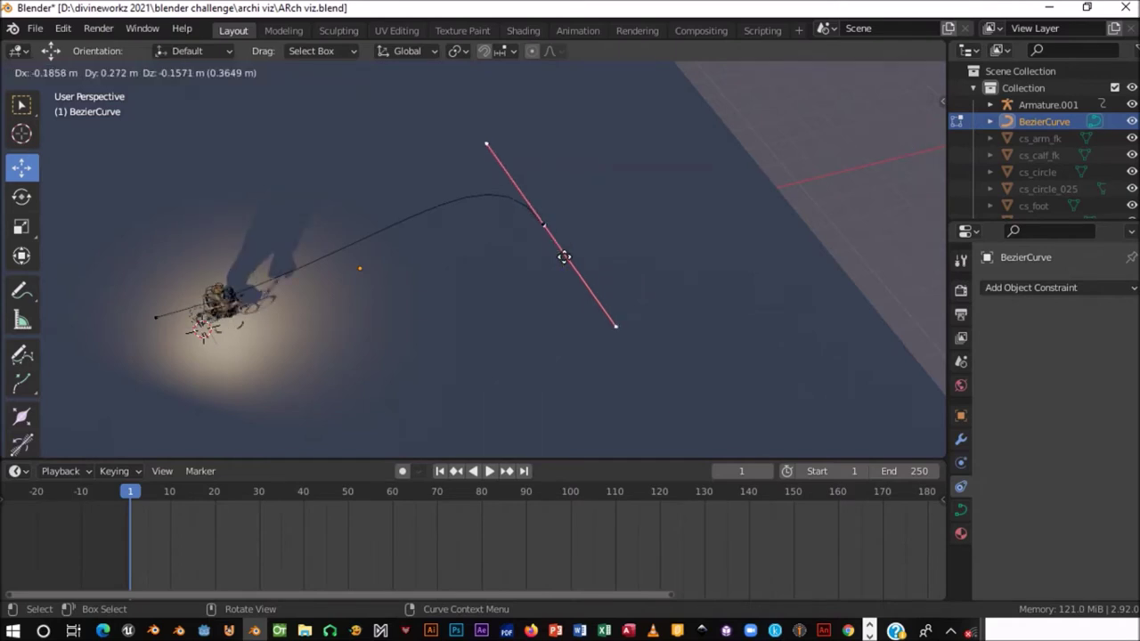
{"action": "key", "text": "x"}
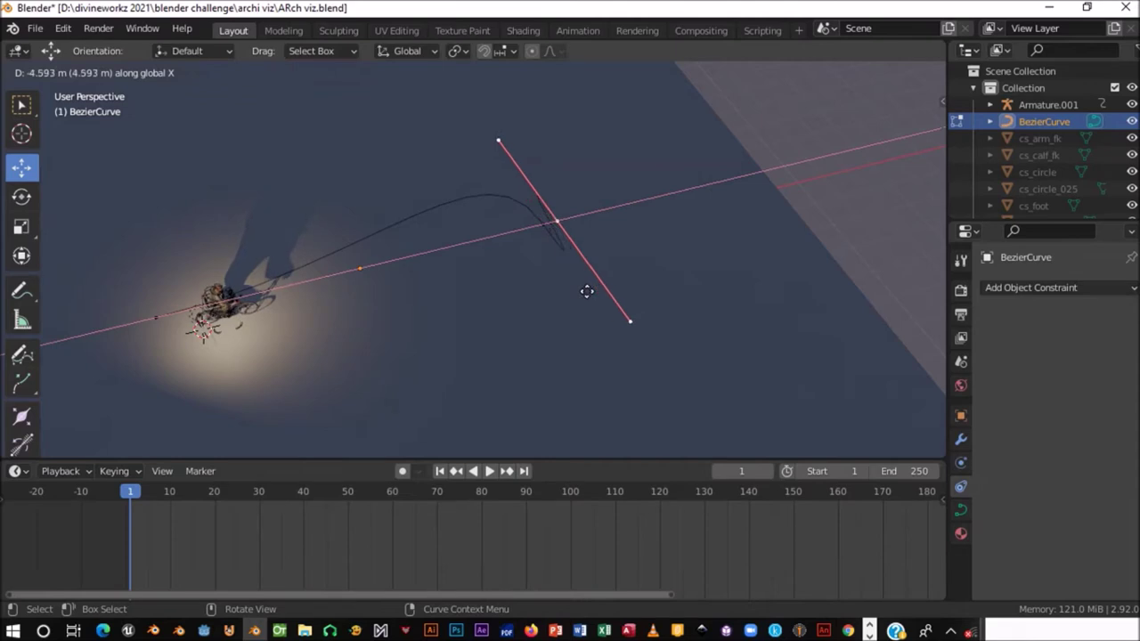
{"action": "key", "text": "y"}
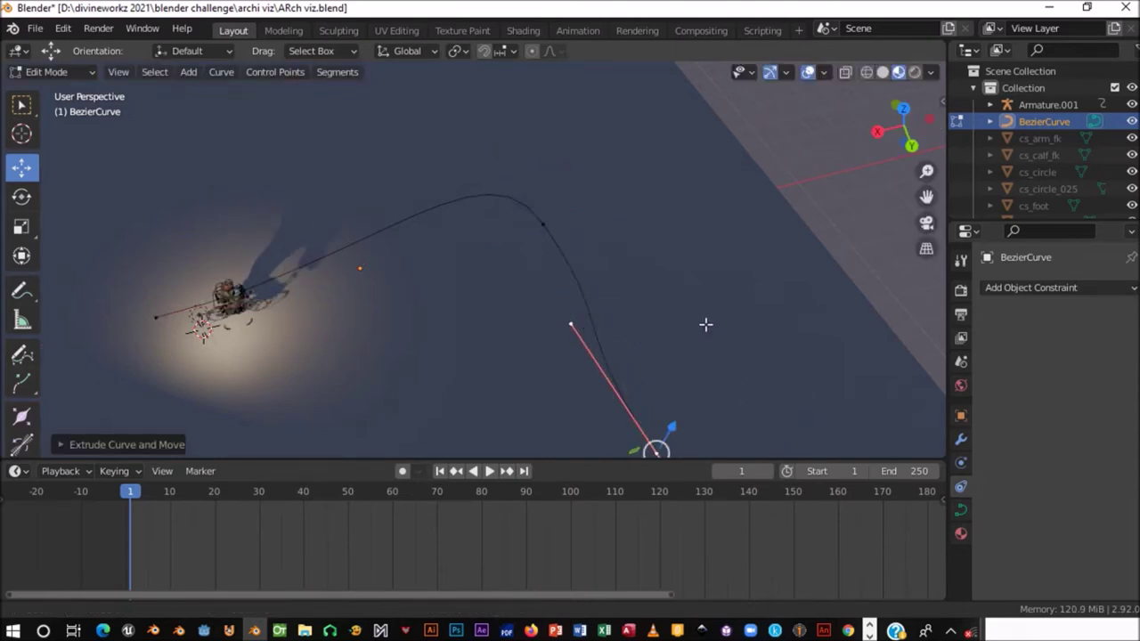
{"action": "middle_click_drag", "start_coordinate": [704, 323], "coordinate": [677, 258], "text": "shift"}
- Alternately rotate the handle and shift the control point along X to shape the bend
{"action": "key", "text": "r"}
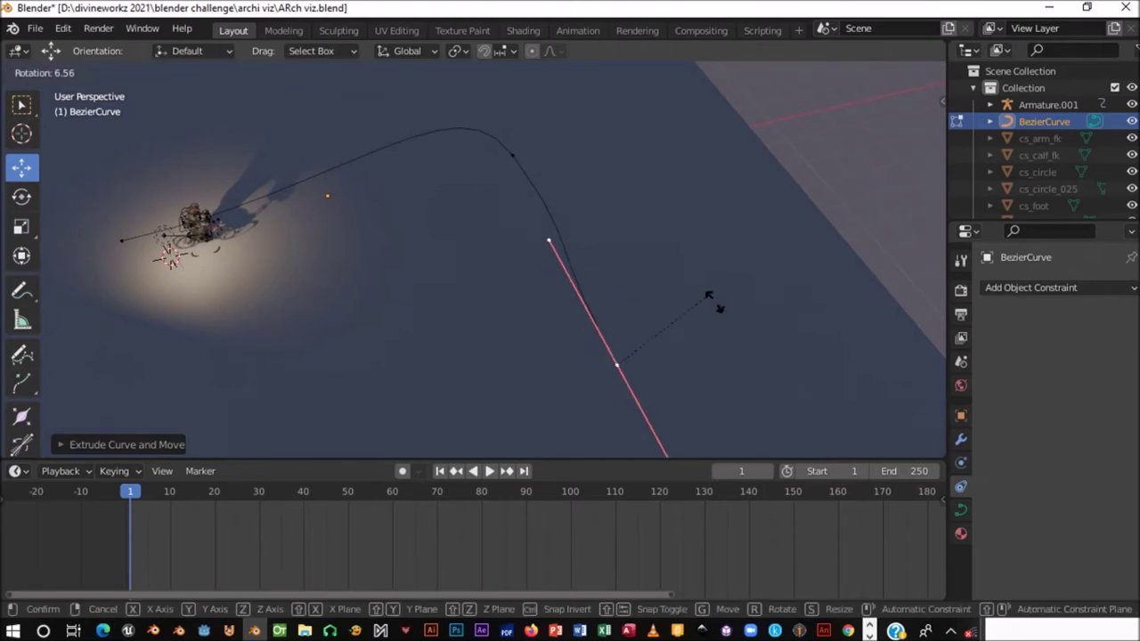
{"action": "left_click", "coordinate": [718, 313]}
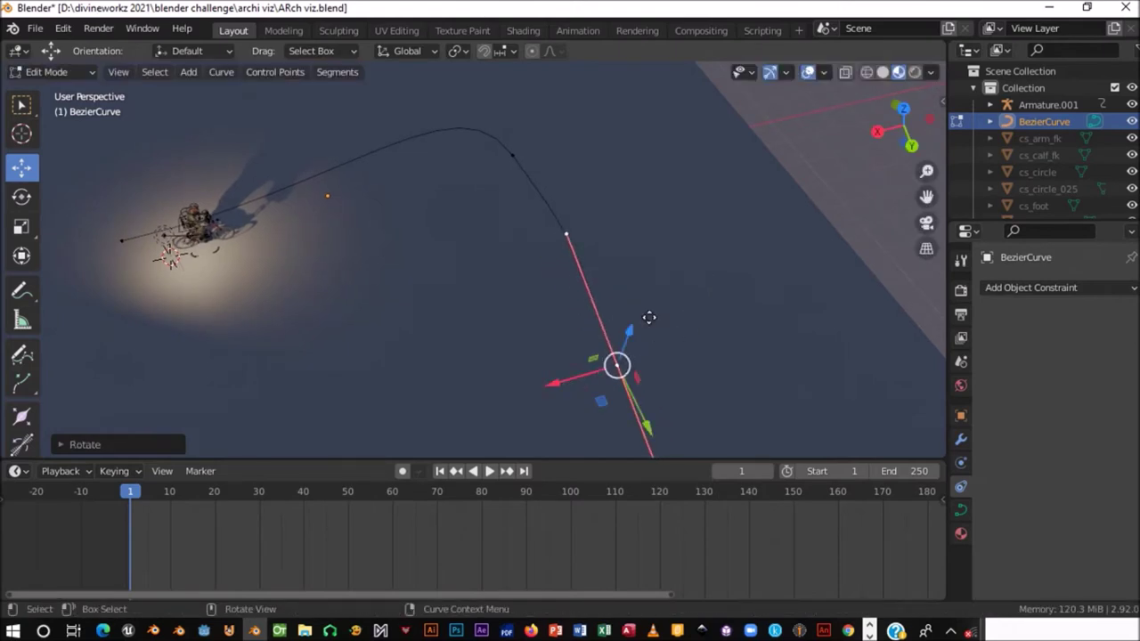
{"action": "key", "text": "g"}
{"action": "key", "text": "x"}
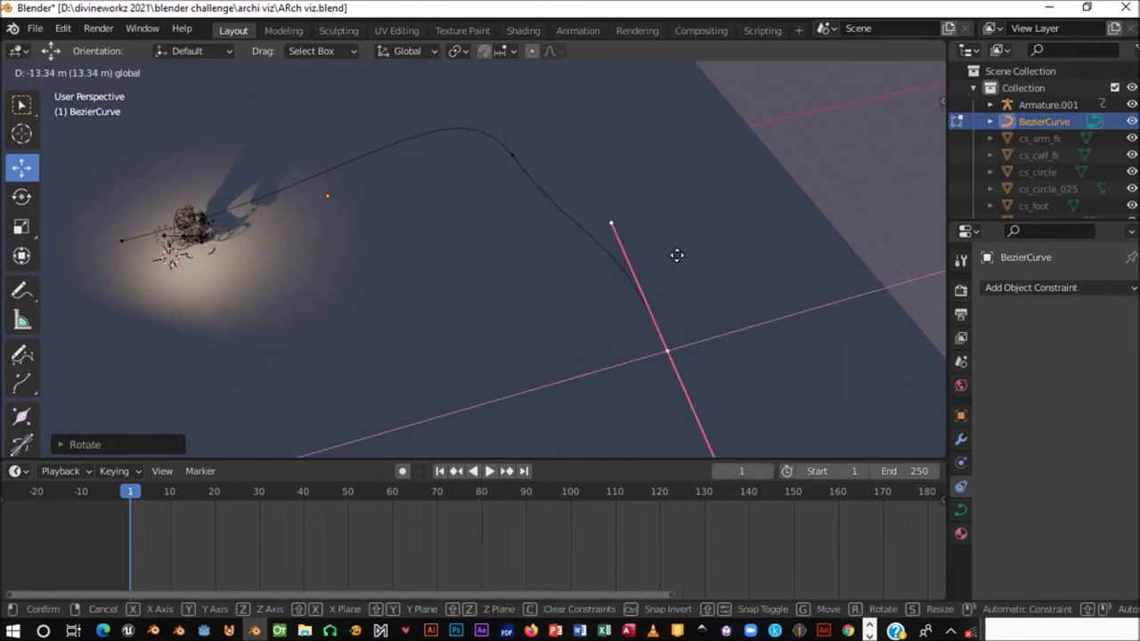
{"action": "left_click", "coordinate": [613, 277]}
{"action": "key", "text": "r"}
{"action": "left_click", "coordinate": [710, 254]}
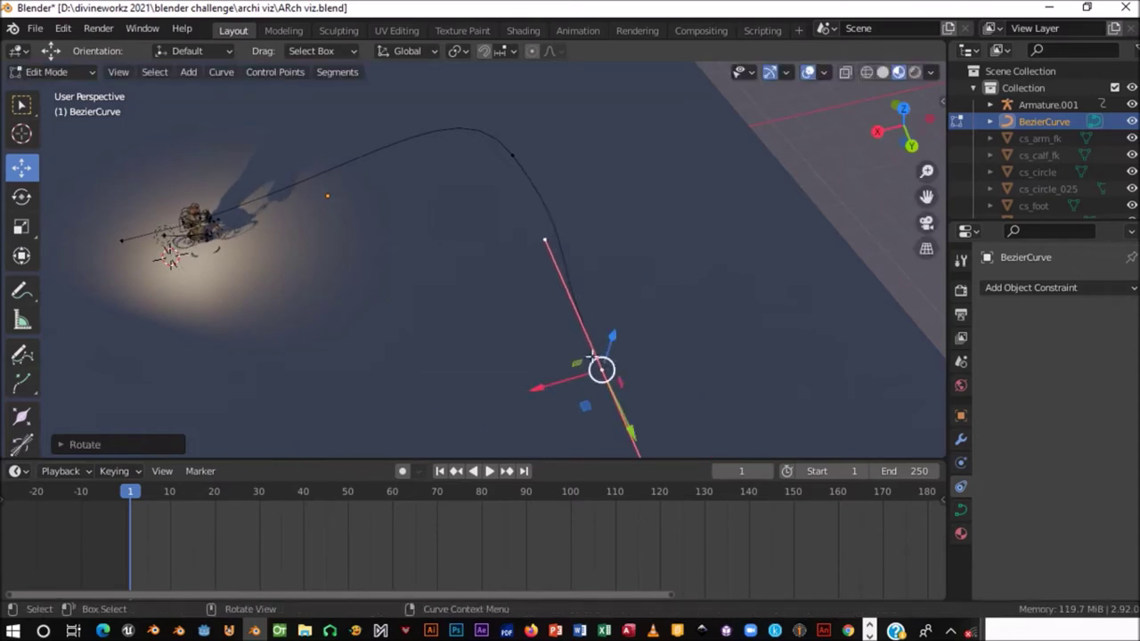
{"action": "key", "text": "g"}
{"action": "key", "text": "x"}
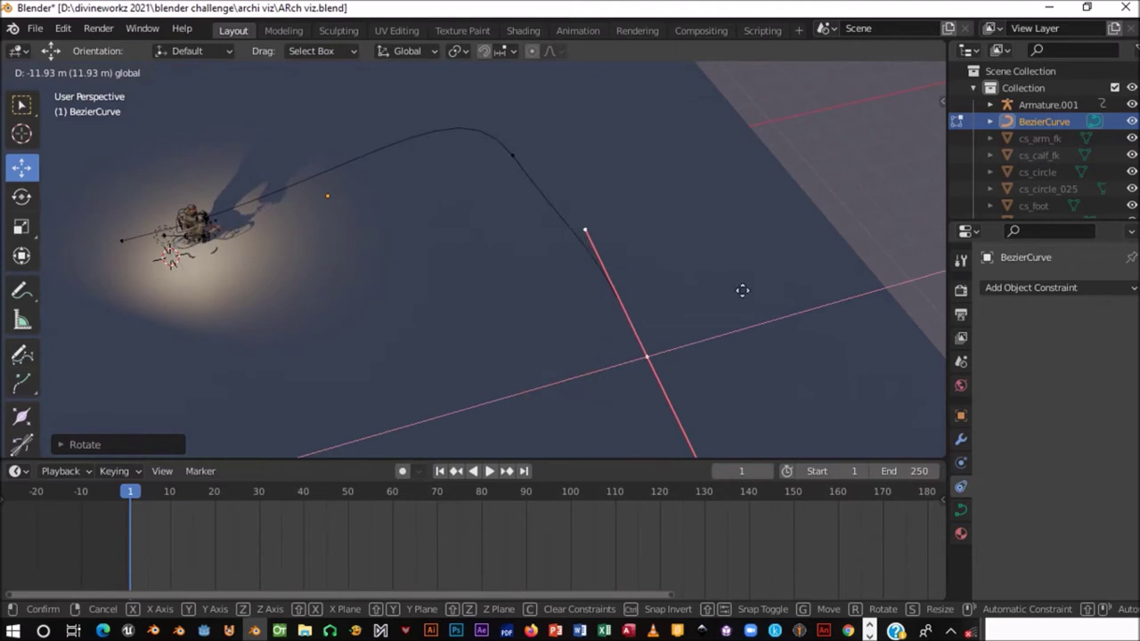
{"action": "left_click", "coordinate": [742, 291]}
- Rotate the handle around Z to its final angle and leave Edit Mode
{"action": "key", "text": "r"}
{"action": "key", "text": "z"}
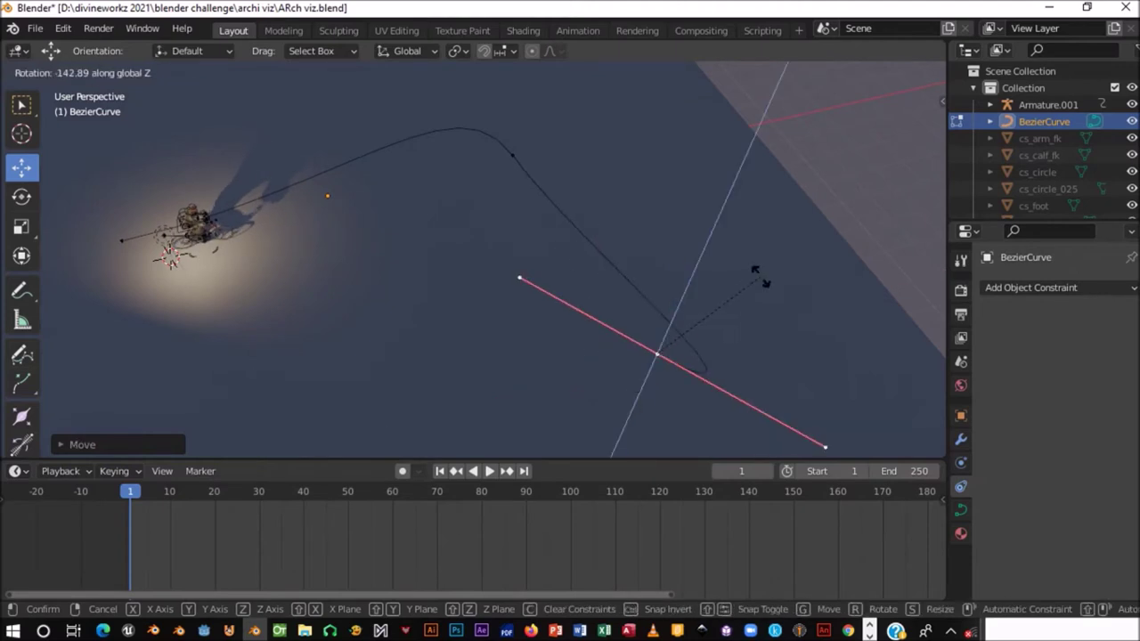
{"action": "right_click", "coordinate": [769, 274]}
{"action": "key", "text": "r"}
{"action": "key", "text": "z"}
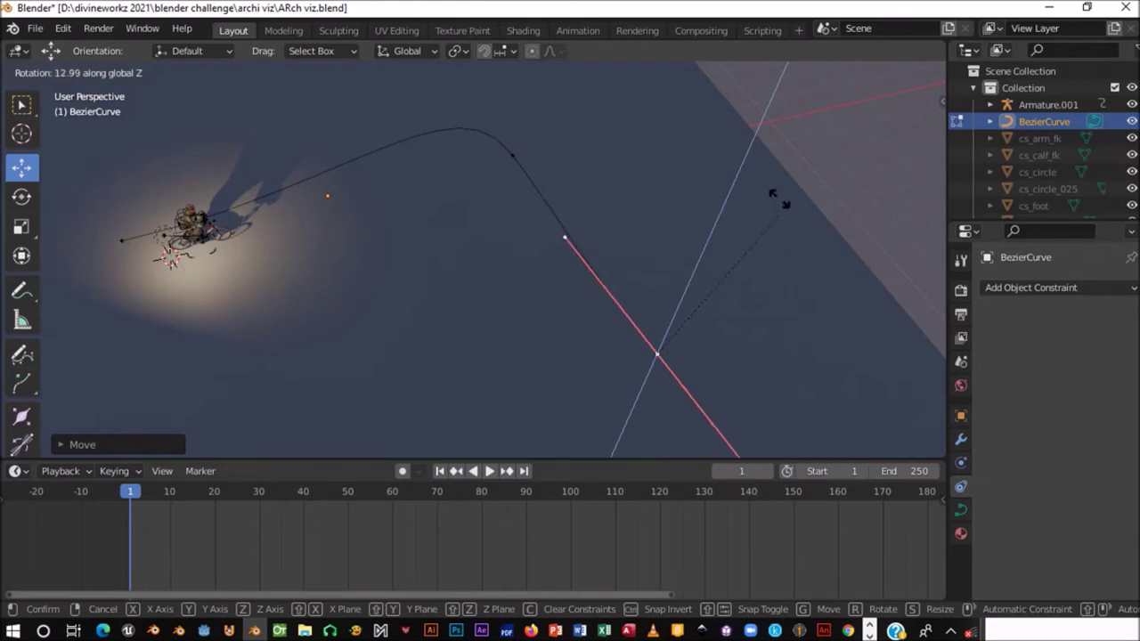
{"action": "left_click", "coordinate": [769, 314]}
{"action": "key", "text": "Tab"}
{"action": "mouse_move", "coordinate": [744, 314]}
{"action": "middle_mouse_down"}
{"action": "mouse_move", "coordinate": [394, 337]}
{"action": "mouse_move", "coordinate": [372, 217]}
{"action": "mouse_move", "coordinate": [380, 356]}
{"action": "middle_mouse_up"}
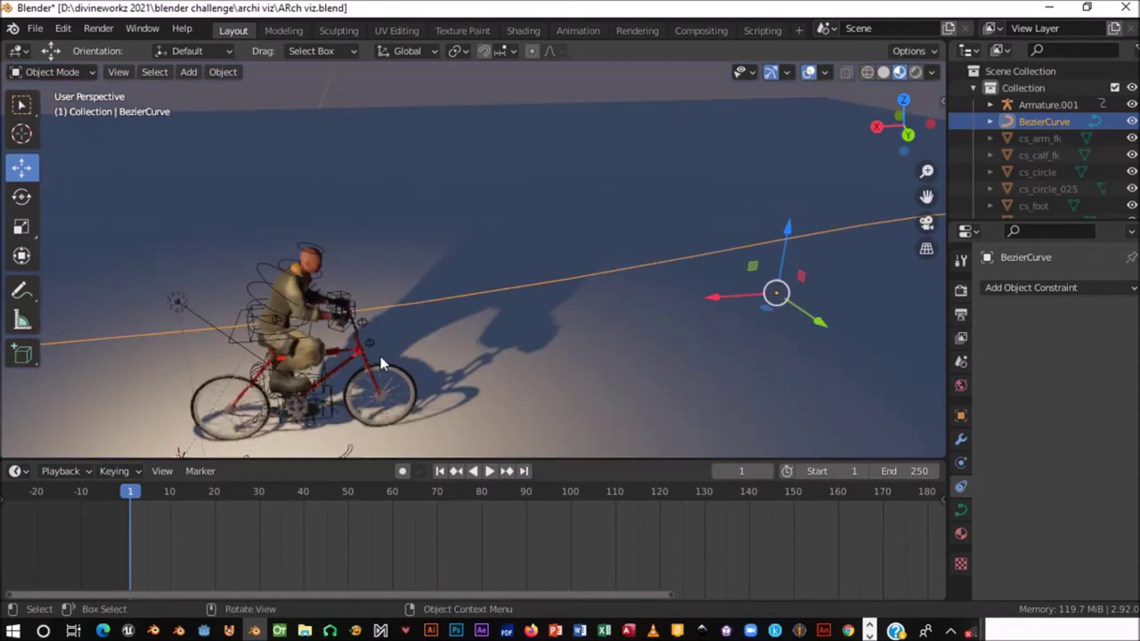
- Select Empty.001 and make a first test move of it along the curved path
{"action": "left_click", "coordinate": [253, 312]}
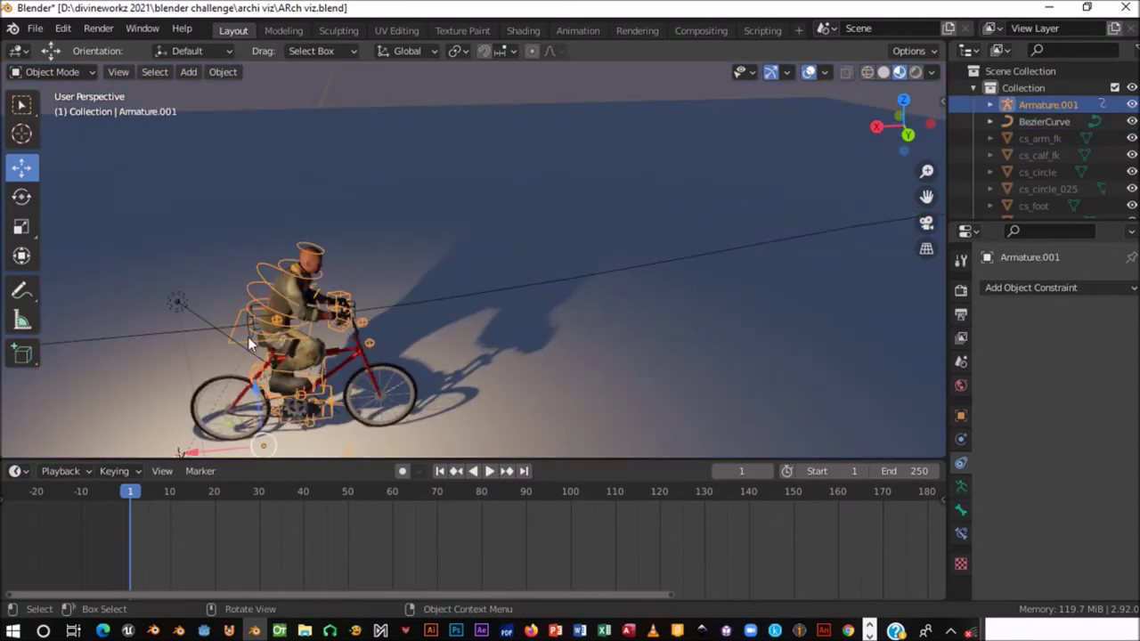
{"action": "left_click", "coordinate": [256, 315]}
{"action": "scroll", "coordinate": [301, 350], "scroll_direction": "down", "scroll_amount": 2}
{"action": "scroll", "coordinate": [376, 270], "scroll_direction": "down", "scroll_amount": 1}
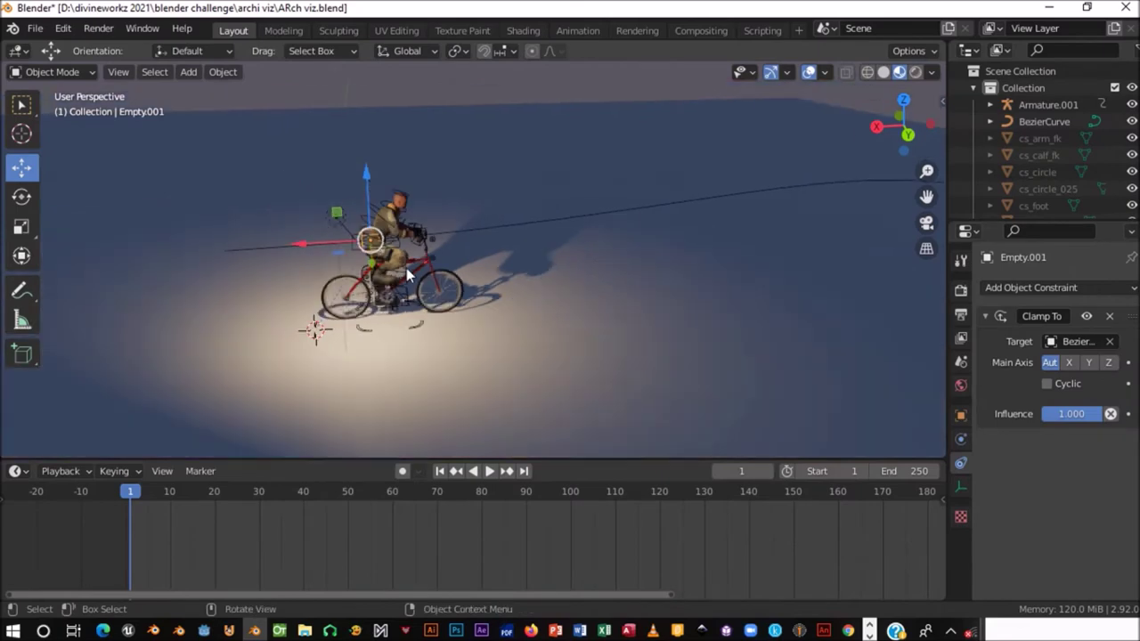
{"action": "scroll", "coordinate": [421, 292], "scroll_direction": "down", "scroll_amount": 2}
{"action": "scroll", "coordinate": [419, 290], "scroll_direction": "up", "scroll_amount": 3}
{"action": "scroll", "coordinate": [415, 289], "scroll_direction": "up", "scroll_amount": 1}
{"action": "scroll", "coordinate": [391, 293], "scroll_direction": "up", "scroll_amount": 2}
{"action": "scroll", "coordinate": [369, 295], "scroll_direction": "up", "scroll_amount": 2}
{"action": "mouse_move", "coordinate": [412, 318]}
{"action": "middle_mouse_down"}
{"action": "mouse_move", "coordinate": [407, 288]}
{"action": "mouse_move", "coordinate": [430, 223]}
{"action": "middle_mouse_up"}
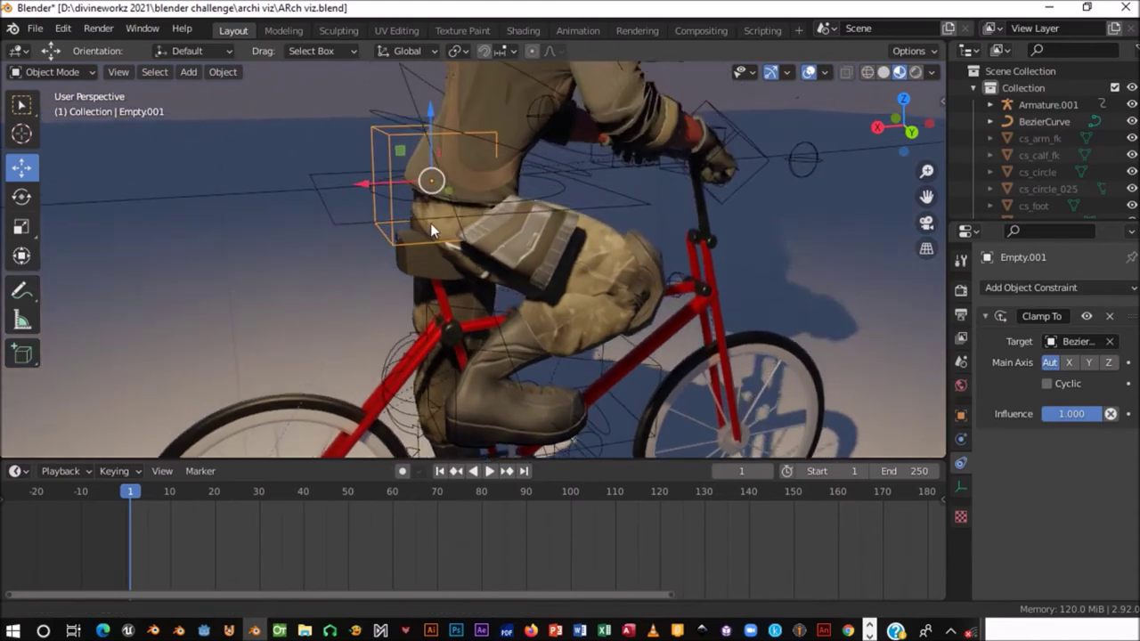
{"action": "scroll", "coordinate": [460, 208], "scroll_direction": "down", "scroll_amount": 5}
{"action": "mouse_move", "coordinate": [347, 330]}
{"action": "left_mouse_down"}
{"action": "mouse_move", "coordinate": [399, 326]}
{"action": "mouse_move", "coordinate": [410, 244]}
{"action": "left_mouse_up"}
{"action": "key", "text": "a"}
{"action": "scroll", "coordinate": [410, 244], "scroll_direction": "up", "scroll_amount": 5}
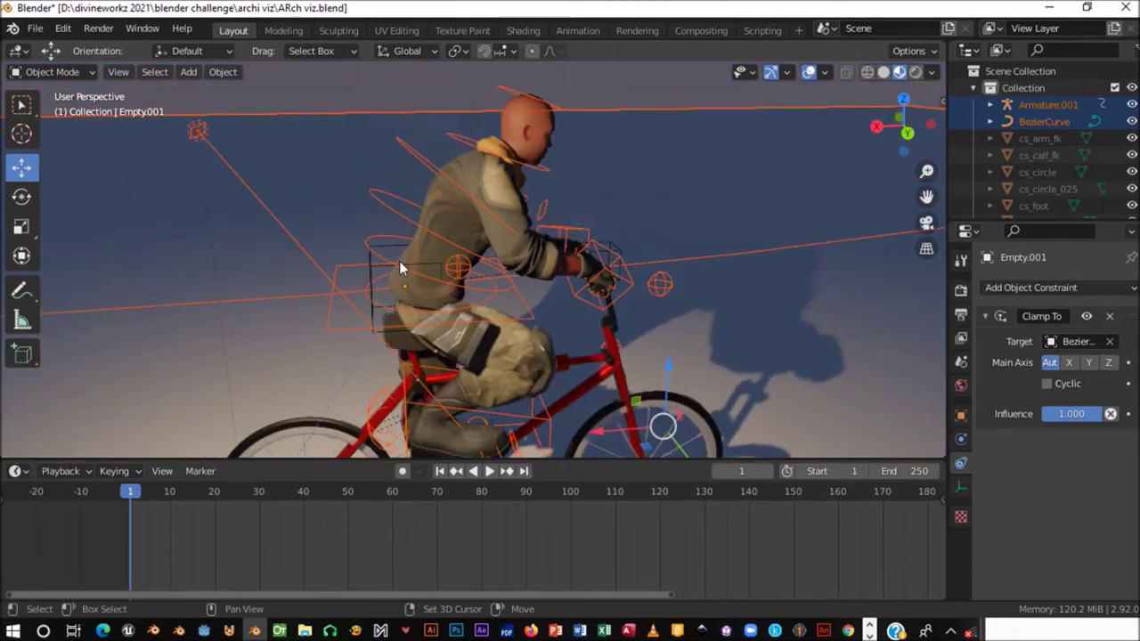
- Slide the rider rig far along the BezierCurve on X to test the Clamp To constraint
{"action": "left_click", "coordinate": [384, 270]}
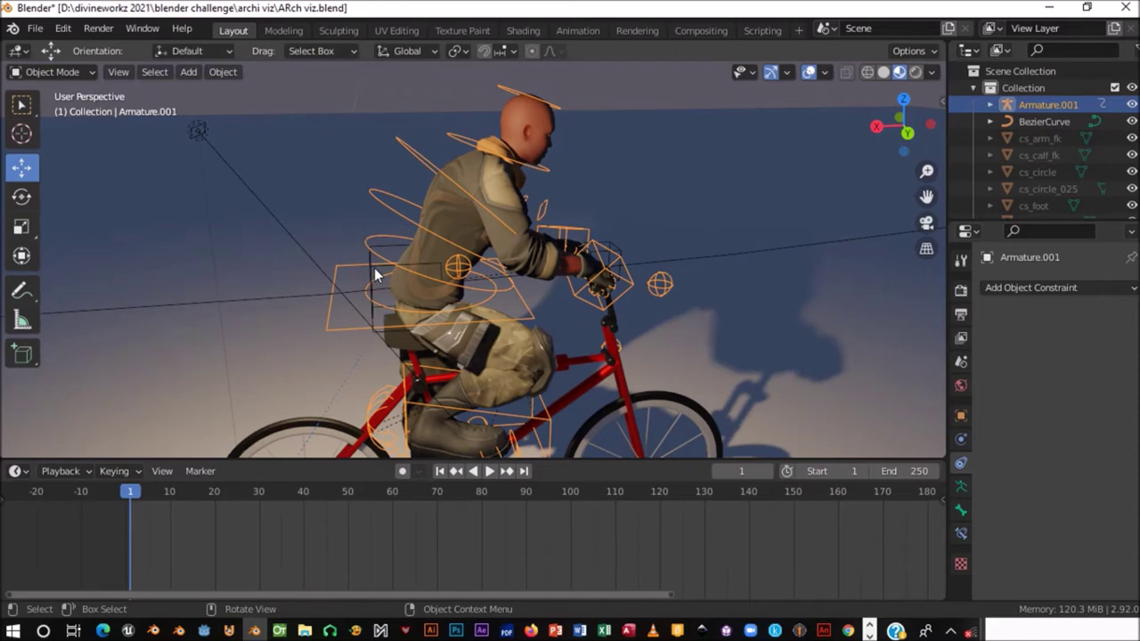
{"action": "left_click", "coordinate": [374, 267]}
{"action": "scroll", "coordinate": [379, 271], "scroll_direction": "down", "scroll_amount": 5}
{"action": "left_click_drag", "start_coordinate": [385, 310], "coordinate": [316, 322]}
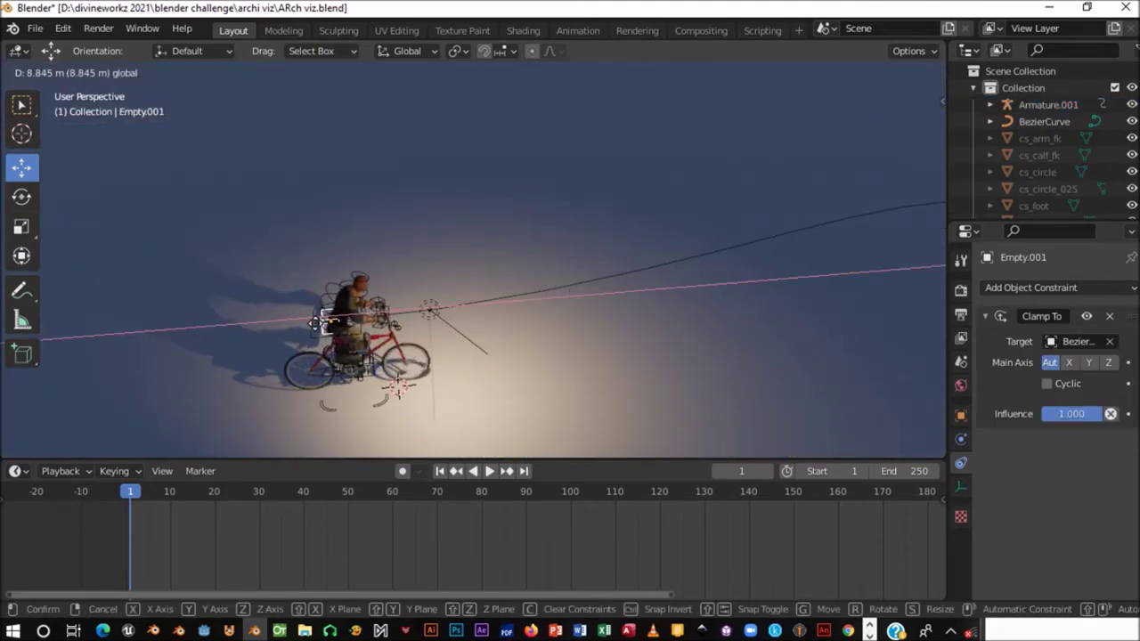
{"action": "left_click_drag", "start_coordinate": [353, 323], "coordinate": [681, 272]}
{"action": "left_click", "coordinate": [693, 271]}
{"action": "mouse_move", "coordinate": [555, 271]}
{"action": "middle_mouse_down"}
{"action": "mouse_move", "coordinate": [453, 284]}
{"action": "mouse_move", "coordinate": [508, 242]}
{"action": "middle_mouse_up"}
{"action": "left_click_drag", "start_coordinate": [508, 242], "coordinate": [746, 226]}
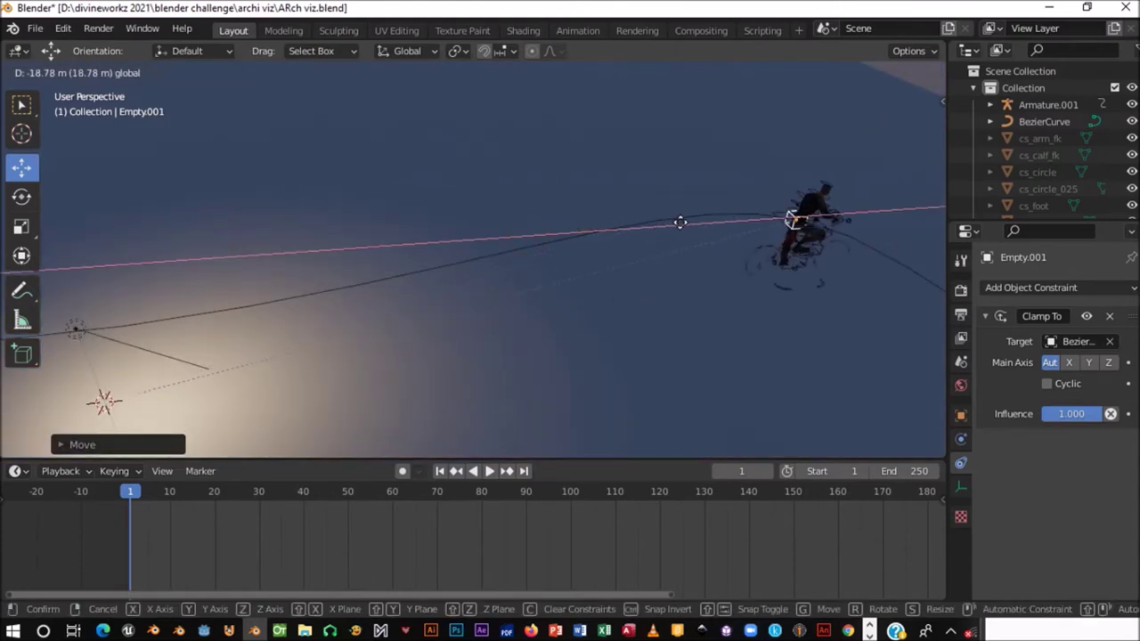
{"action": "left_click_drag", "start_coordinate": [745, 226], "coordinate": [826, 262]}
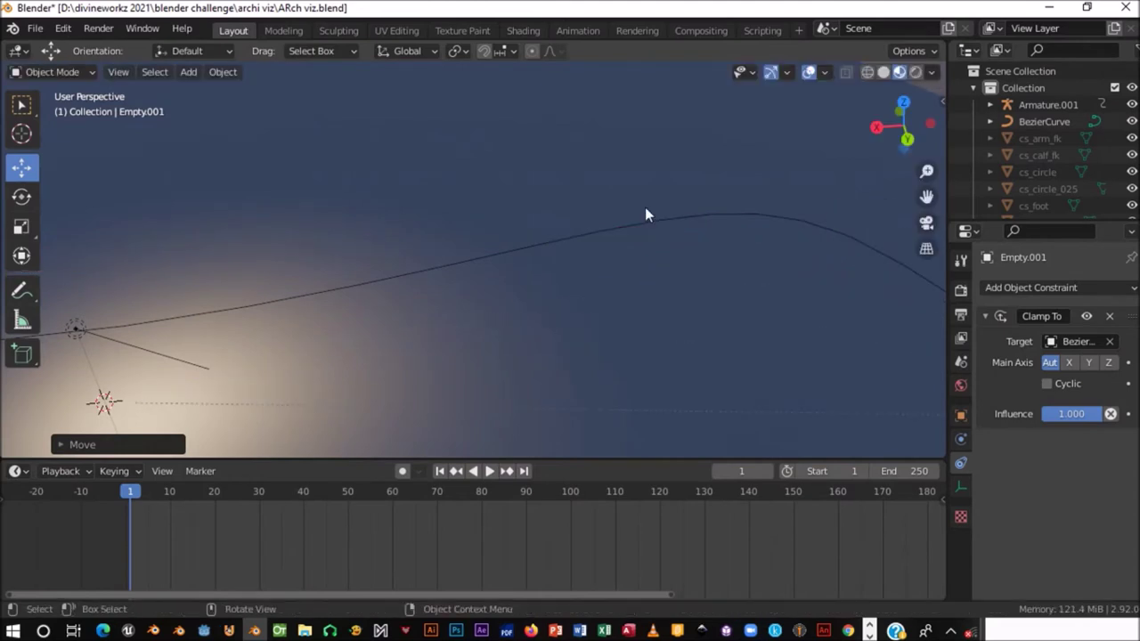
- Bring the rig back to the path's start, save ARch viz.blend, and switch to solid shading
{"action": "scroll", "coordinate": [719, 287], "scroll_direction": "down", "scroll_amount": 2}
{"action": "scroll", "coordinate": [773, 312], "scroll_direction": "down", "scroll_amount": 1}
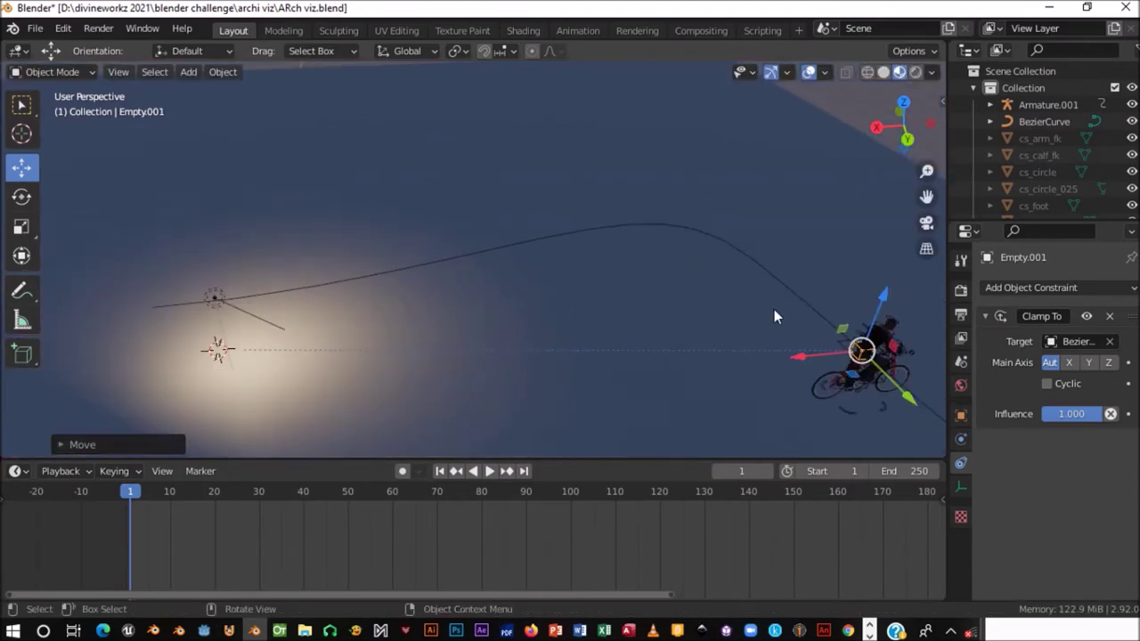
{"action": "mouse_move", "coordinate": [808, 367]}
{"action": "left_mouse_down"}
{"action": "mouse_move", "coordinate": [285, 346]}
{"action": "mouse_move", "coordinate": [214, 357]}
{"action": "mouse_move", "coordinate": [324, 336]}
{"action": "left_mouse_up"}
{"action": "key", "text": "ctrl+s"}
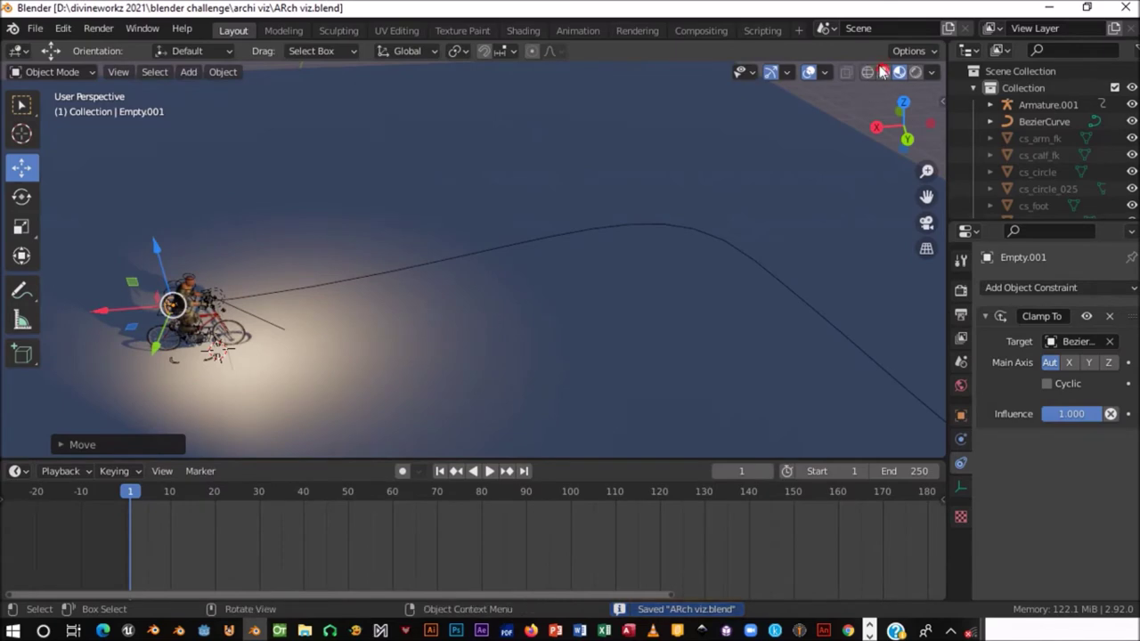
{"action": "left_click", "coordinate": [883, 72]}
{"action": "mouse_move", "coordinate": [471, 292]}
{"action": "middle_mouse_down"}
{"action": "mouse_move", "coordinate": [489, 238]}
{"action": "mouse_move", "coordinate": [519, 285]}
{"action": "mouse_move", "coordinate": [508, 315]}
{"action": "mouse_move", "coordinate": [555, 262]}
{"action": "mouse_move", "coordinate": [531, 289]}
{"action": "middle_mouse_up"}
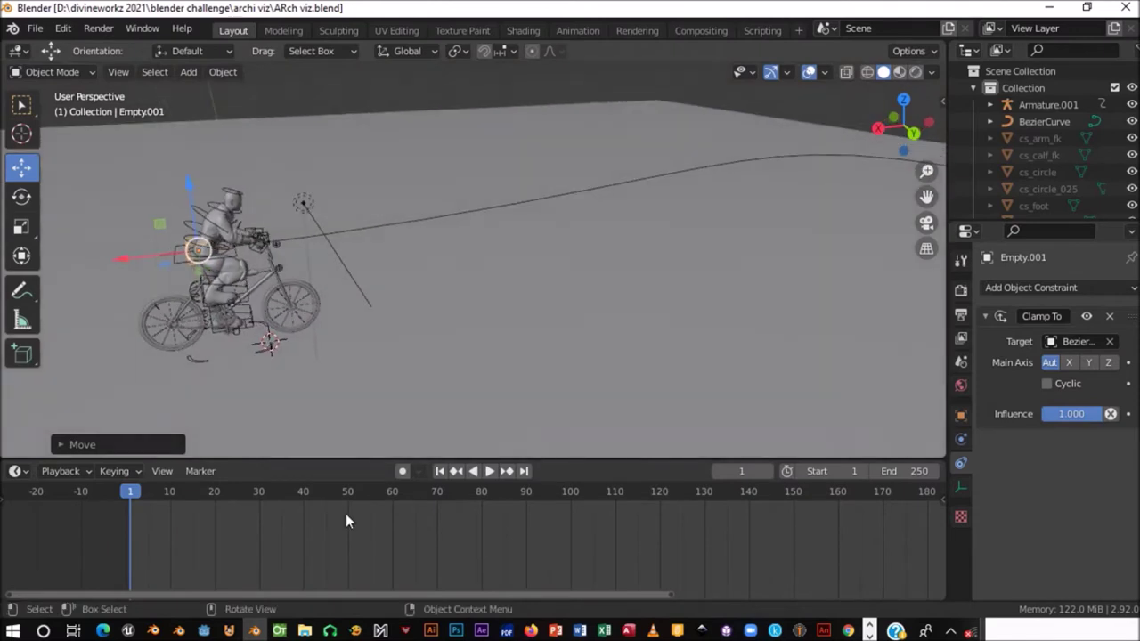
- Turn on auto keying and make Available the active keying set
{"action": "left_click", "coordinate": [401, 471]}
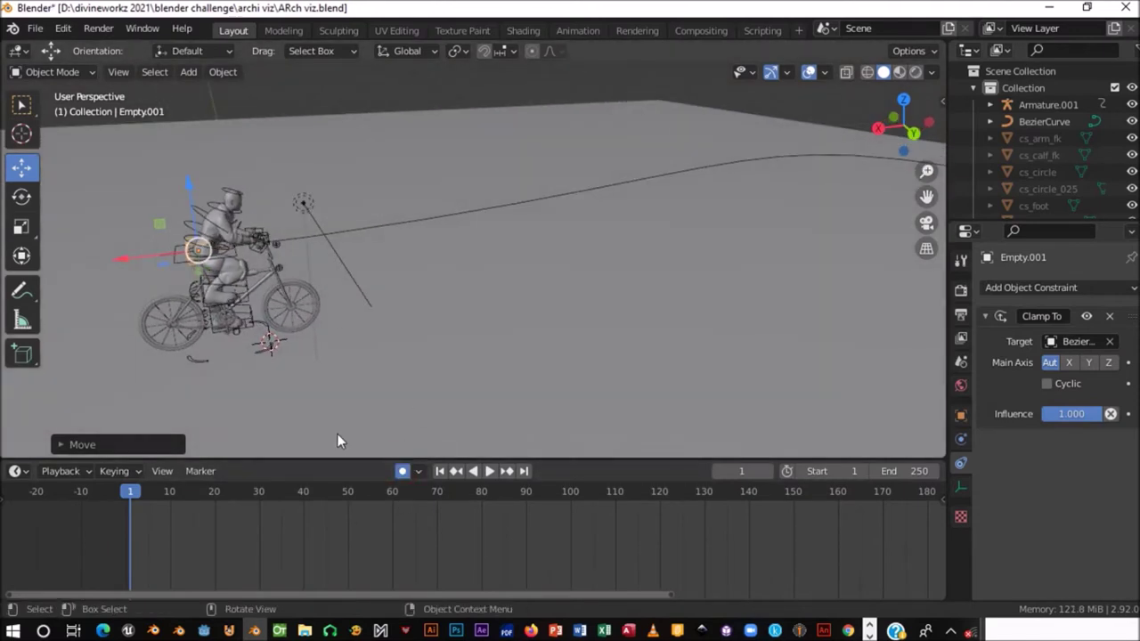
{"action": "left_click", "coordinate": [561, 273]}
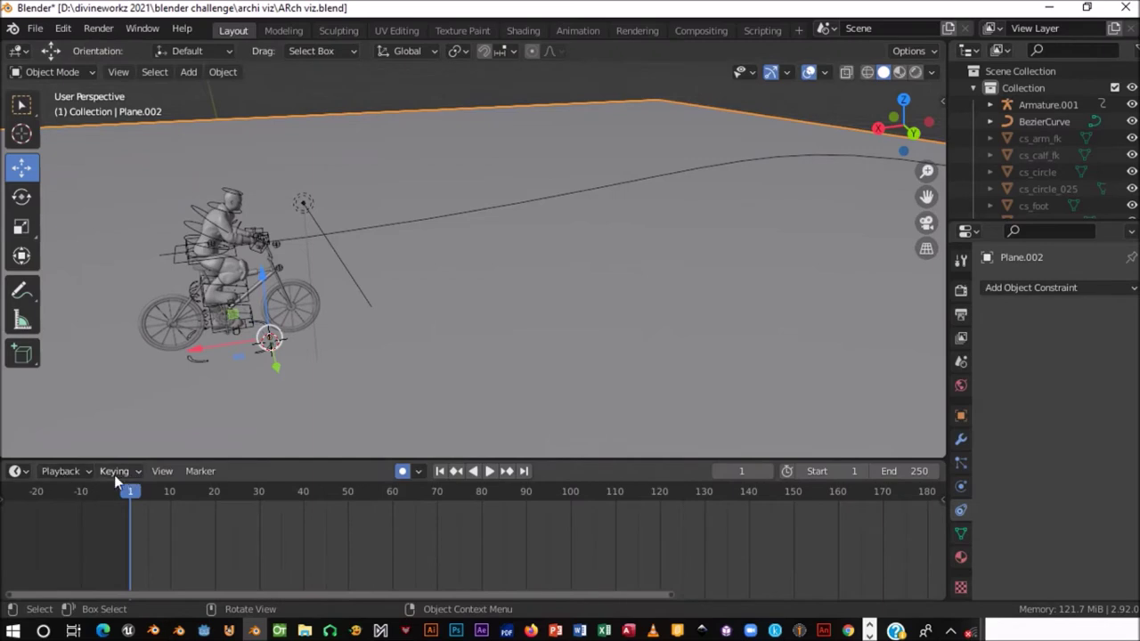
{"action": "left_click", "coordinate": [137, 472]}
{"action": "left_click", "coordinate": [123, 402]}
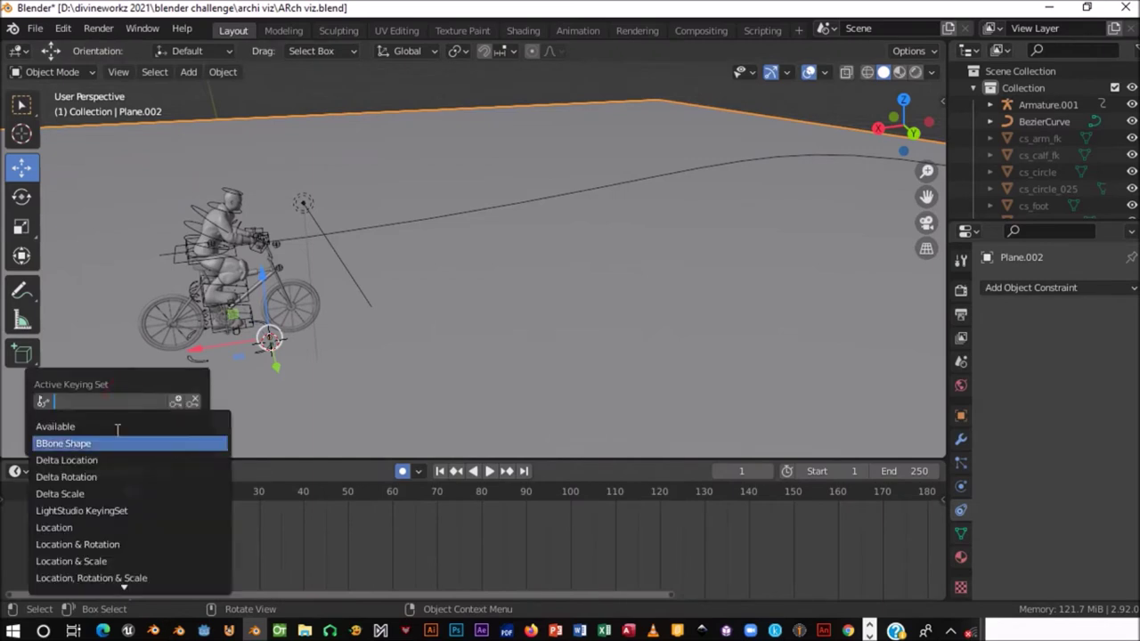
{"action": "key", "text": "Down"}
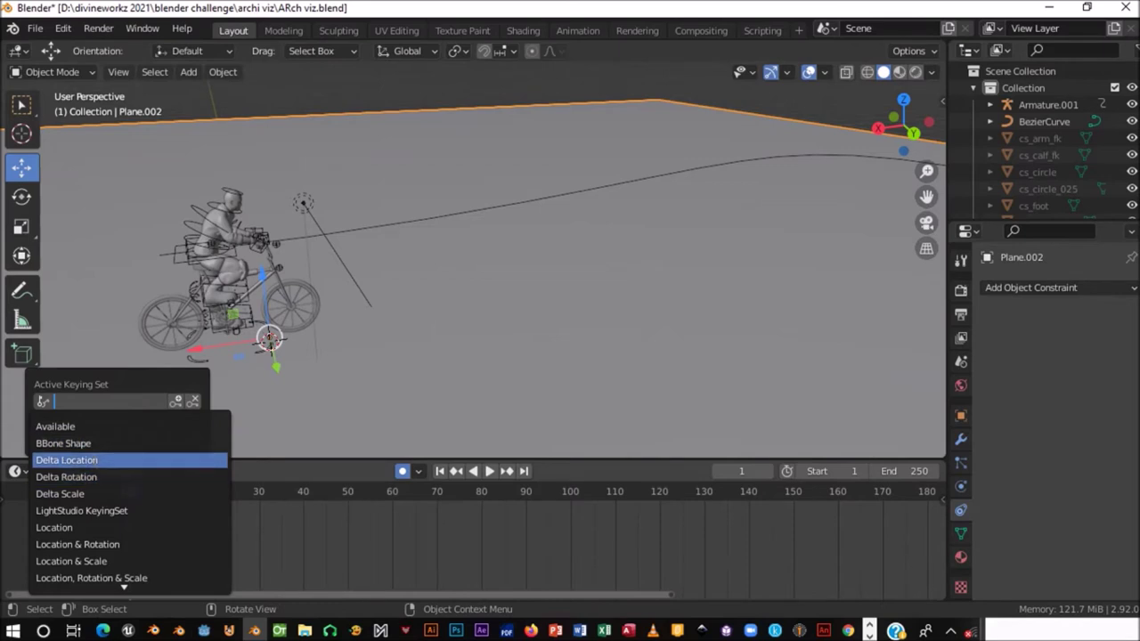
{"action": "key", "text": "Up"}
{"action": "key", "text": "Up"}
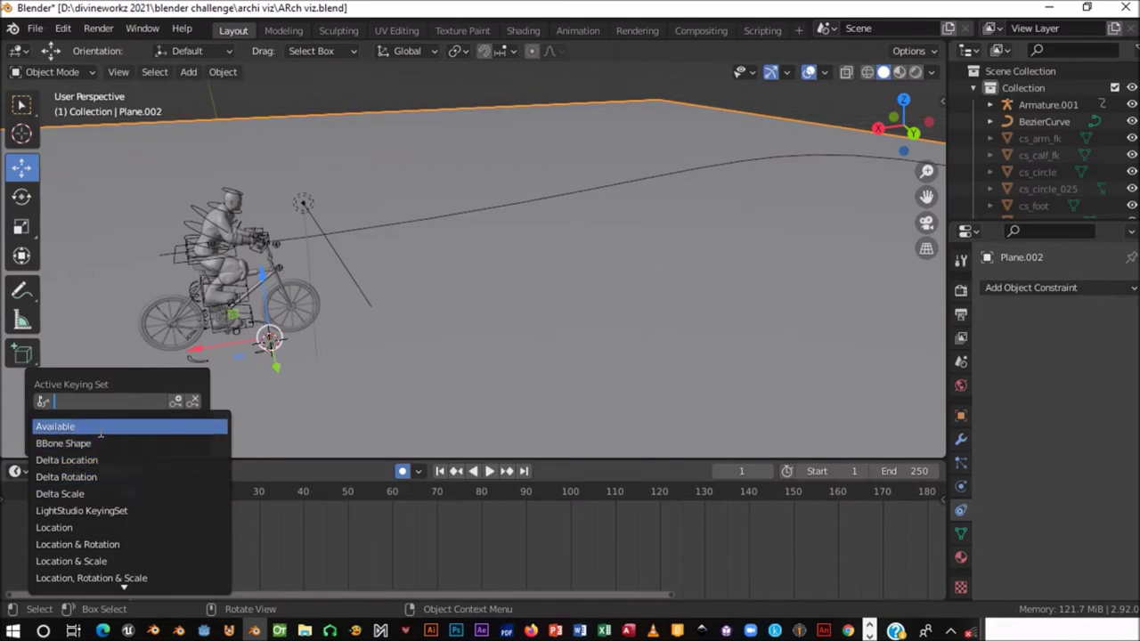
{"action": "left_click", "coordinate": [99, 428]}
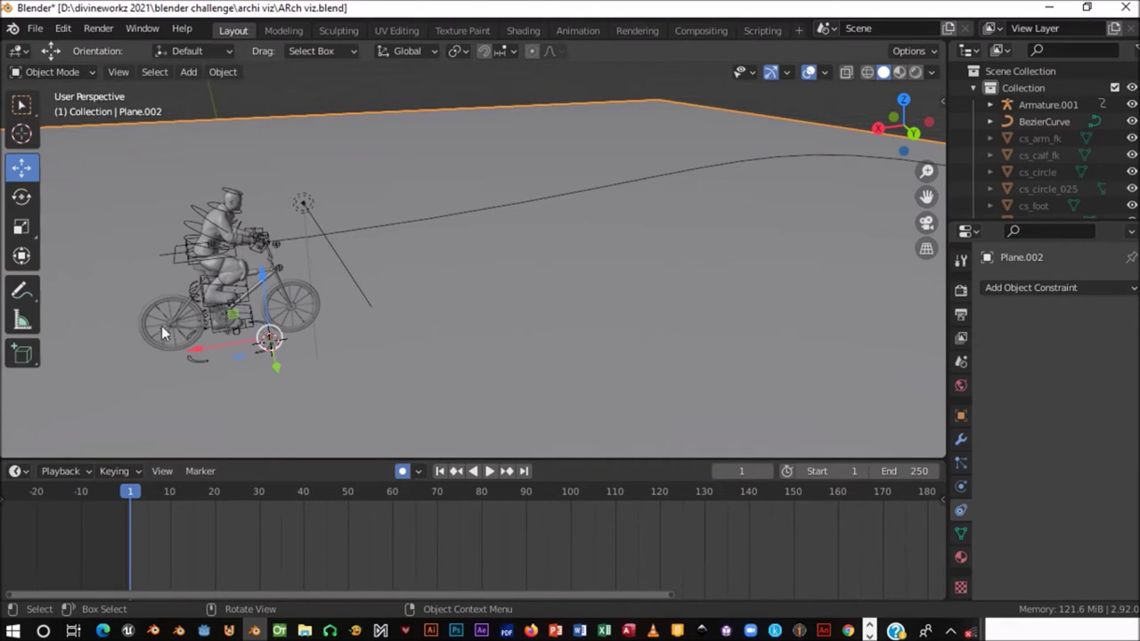
- Save the file, zoom in close on the bicycle rider, and select Empty.001
{"action": "key", "text": "ctrl+s"}
{"action": "mouse_move", "coordinate": [243, 365]}
{"action": "middle_mouse_down"}
{"action": "mouse_move", "coordinate": [378, 336]}
{"action": "mouse_move", "coordinate": [285, 276]}
{"action": "mouse_move", "coordinate": [302, 325]}
{"action": "middle_mouse_up"}
{"action": "mouse_move", "coordinate": [455, 313]}
{"action": "middle_mouse_down"}
{"action": "mouse_move", "coordinate": [424, 322]}
{"action": "mouse_move", "coordinate": [414, 380]}
{"action": "middle_mouse_up"}
{"action": "mouse_move", "coordinate": [320, 305]}
{"action": "middle_mouse_down"}
{"action": "mouse_move", "coordinate": [345, 281]}
{"action": "mouse_move", "coordinate": [224, 336]}
{"action": "middle_mouse_up"}
{"action": "mouse_move", "coordinate": [241, 290]}
{"action": "middle_mouse_down", "text": "ctrl"}
{"action": "mouse_move", "coordinate": [259, 305]}
{"action": "mouse_move", "coordinate": [335, 272]}
{"action": "mouse_move", "coordinate": [272, 268]}
{"action": "middle_mouse_up", "text": "ctrl"}
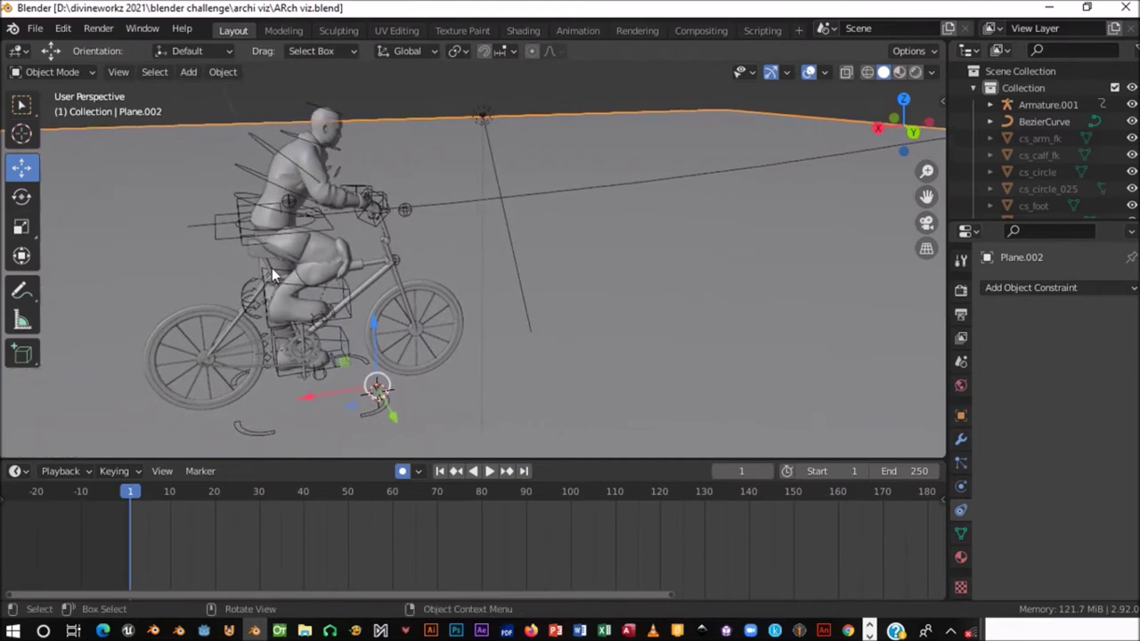
{"action": "left_click", "coordinate": [239, 225]}
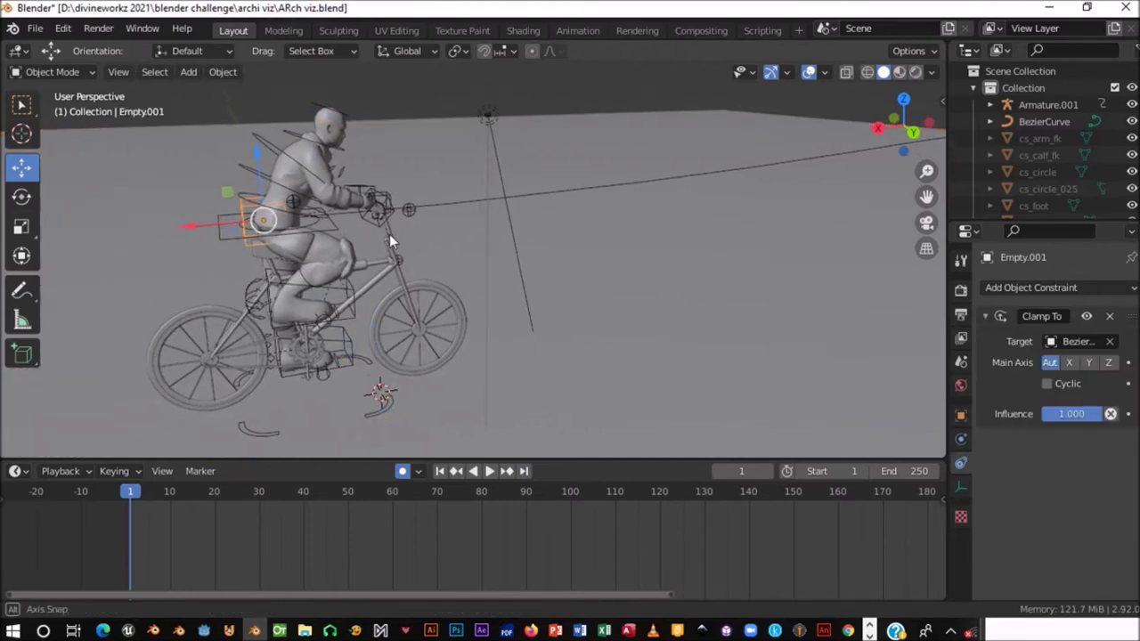
- Reposition Empty.001 and insert its keyframe at frame 1
{"action": "middle_click_drag", "start_coordinate": [390, 234], "coordinate": [374, 280]}
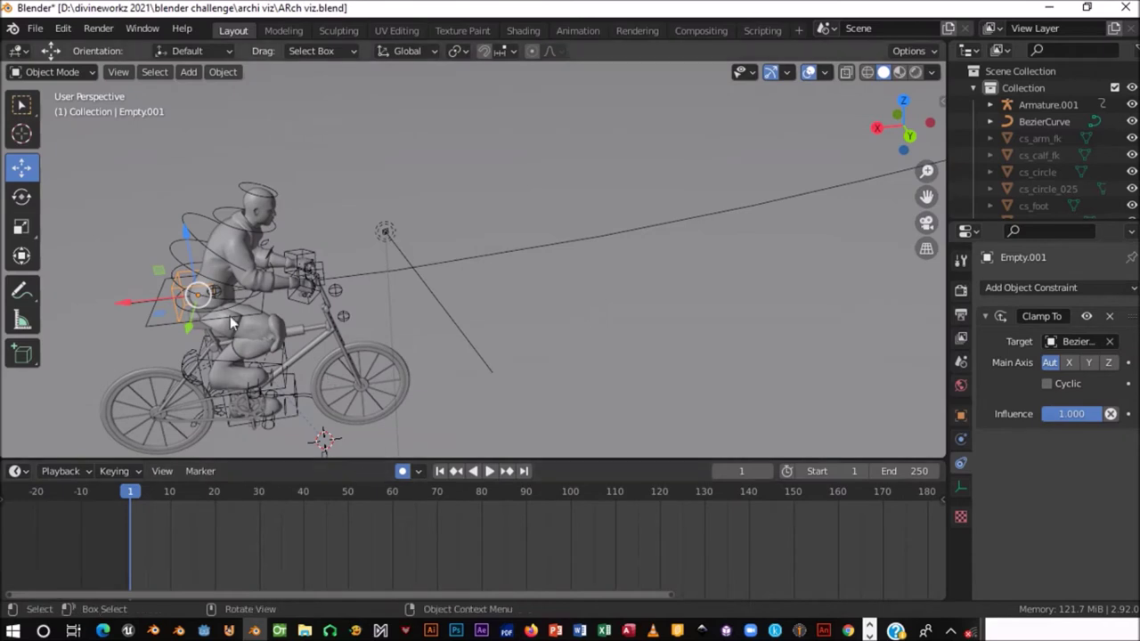
{"action": "key", "text": "g"}
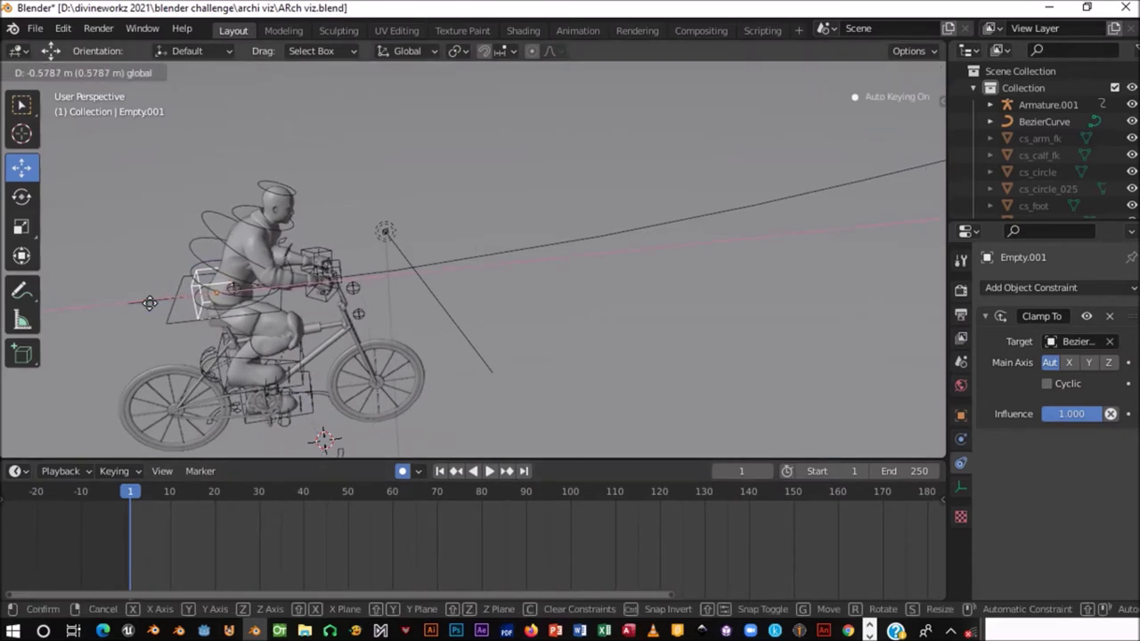
{"action": "left_click", "coordinate": [146, 302]}
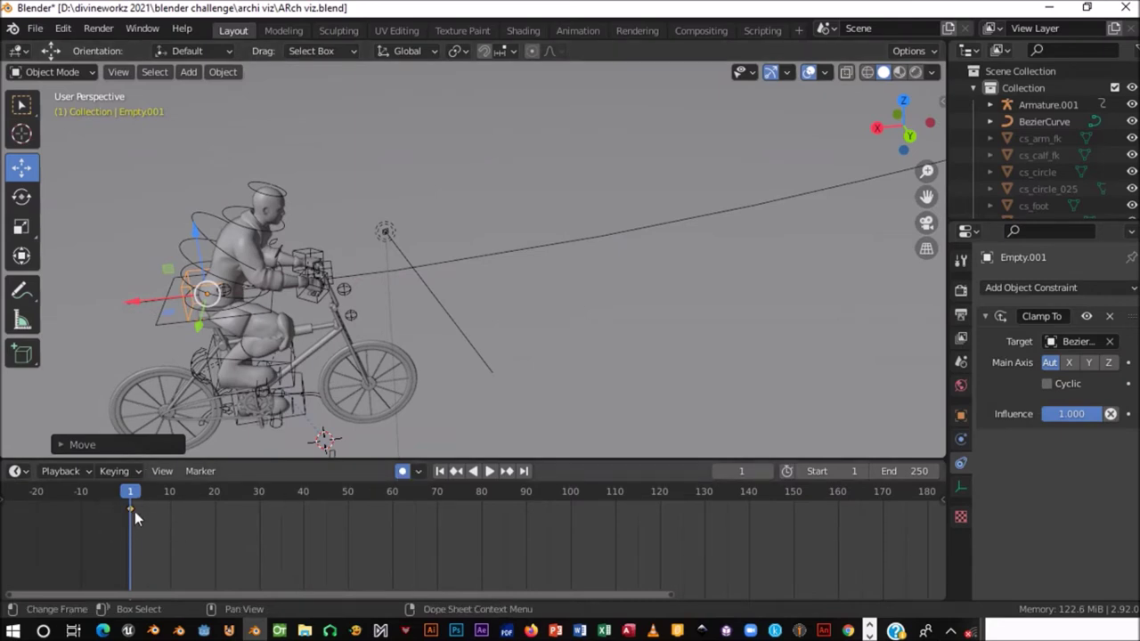
{"action": "key", "text": "i"}
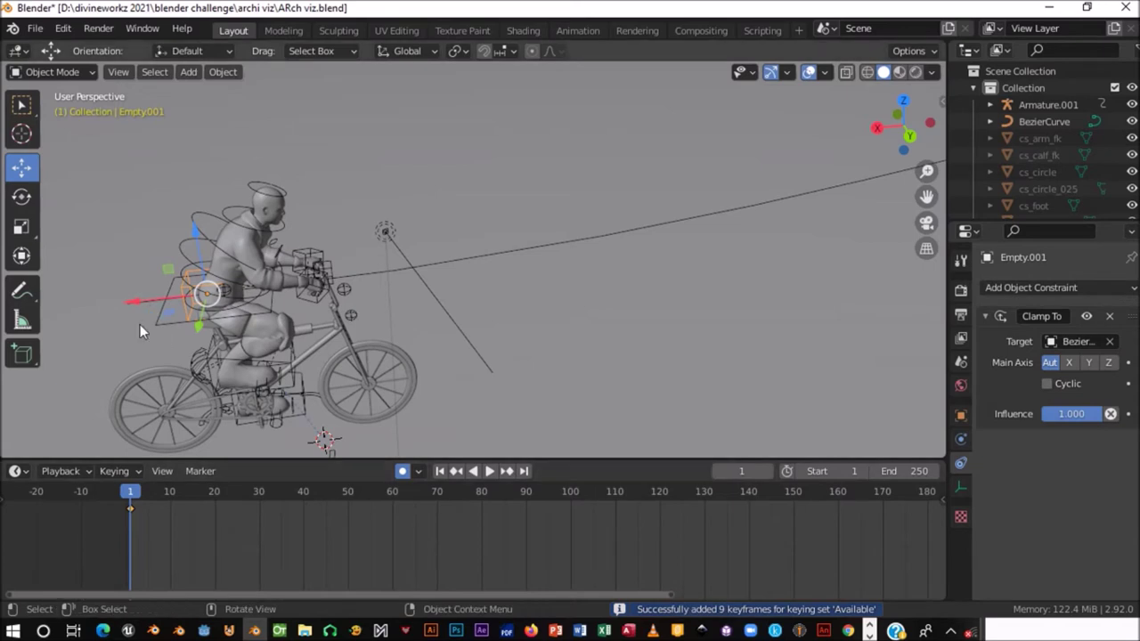
{"action": "left_click_drag", "start_coordinate": [142, 301], "coordinate": [129, 298]}
{"action": "scroll", "coordinate": [311, 353], "scroll_direction": "down", "scroll_amount": 3}
{"action": "middle_click_drag", "start_coordinate": [311, 353], "coordinate": [286, 373]}
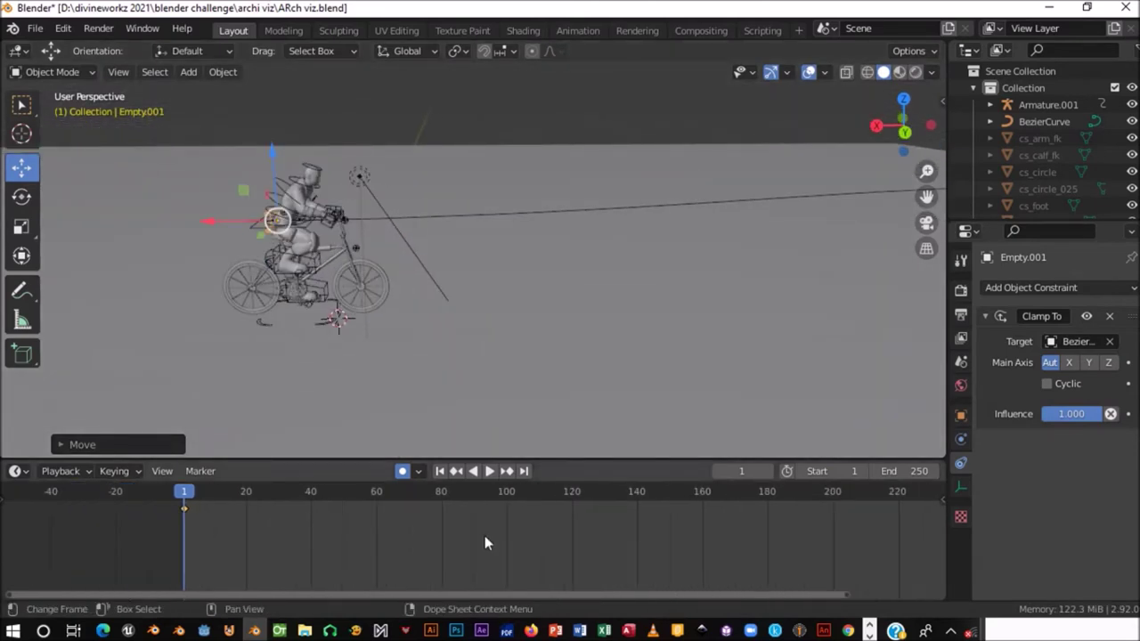
- Play the animation and scrub the timeline to end frame 250
{"action": "scroll", "coordinate": [566, 527], "scroll_direction": "down", "scroll_amount": 3}
{"action": "scroll", "coordinate": [433, 520], "scroll_direction": "down", "scroll_amount": 2}
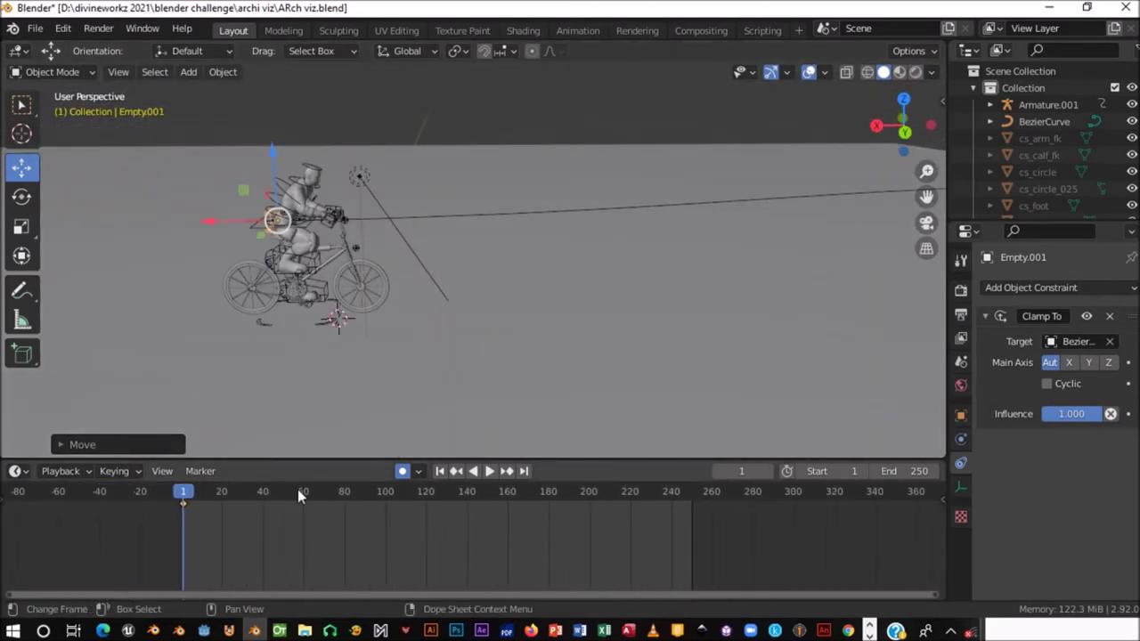
{"action": "key", "text": "space"}
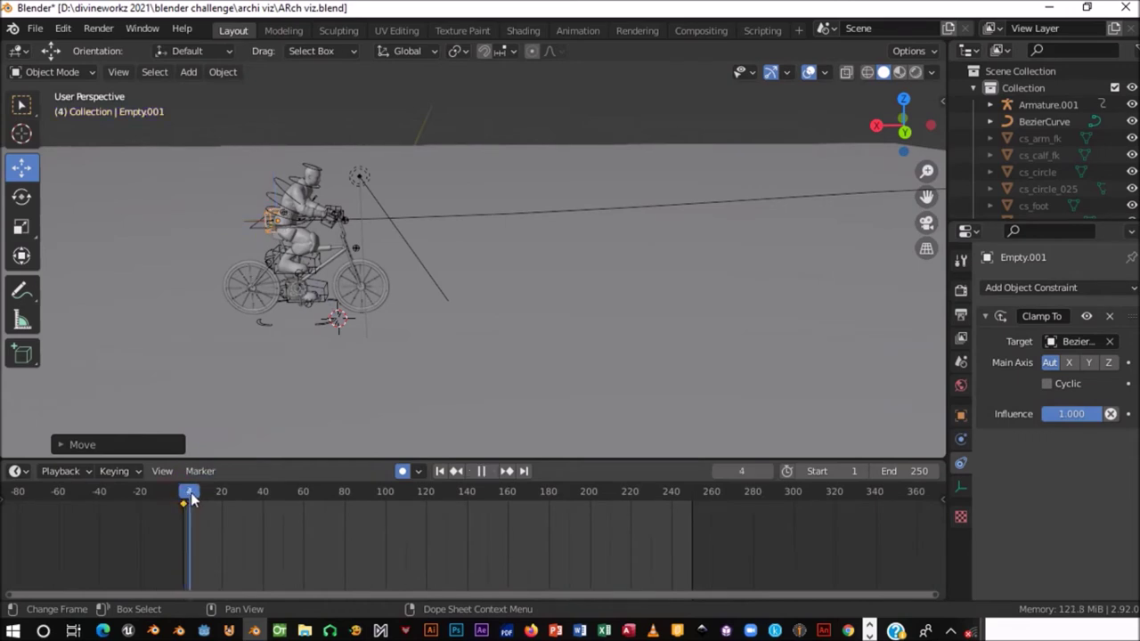
{"action": "left_click_drag", "start_coordinate": [392, 513], "coordinate": [694, 531]}
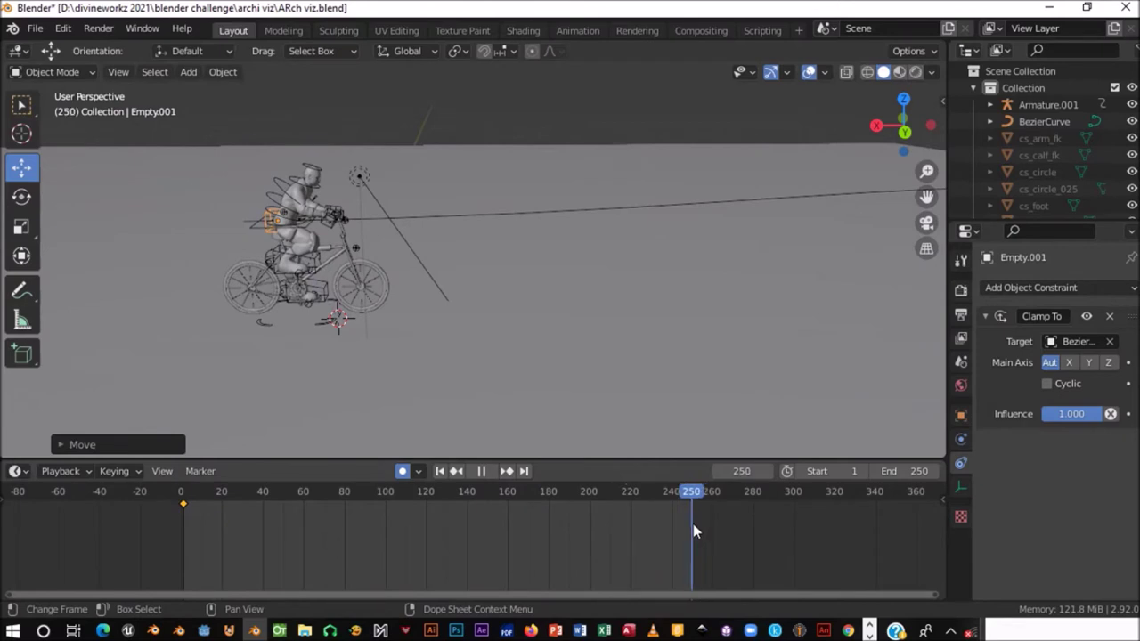
{"action": "left_click_drag", "start_coordinate": [694, 526], "coordinate": [692, 526]}
- At frame 250, slide Empty.001 far along the curve to auto-key its end position
{"action": "mouse_move", "coordinate": [578, 259]}
{"action": "middle_mouse_down"}
{"action": "mouse_move", "coordinate": [545, 294]}
{"action": "mouse_move", "coordinate": [432, 336]}
{"action": "mouse_move", "coordinate": [257, 339]}
{"action": "middle_mouse_up"}
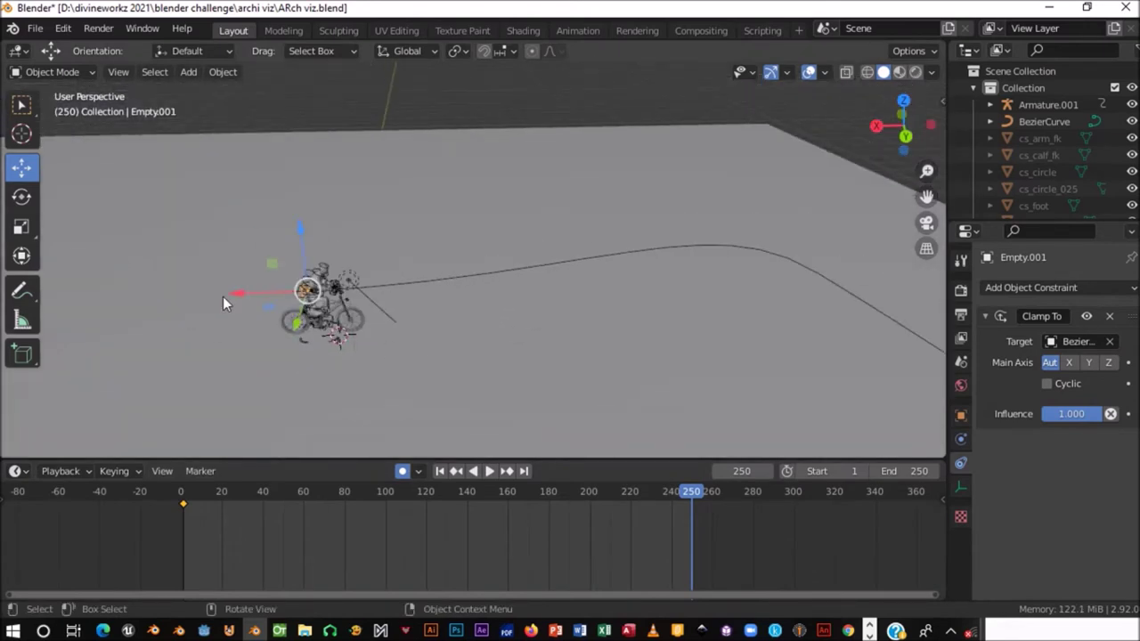
{"action": "left_click_drag", "start_coordinate": [237, 294], "coordinate": [694, 314]}
{"action": "mouse_move", "coordinate": [694, 314]}
{"action": "middle_mouse_down"}
{"action": "mouse_move", "coordinate": [408, 249]}
{"action": "mouse_move", "coordinate": [284, 205]}
{"action": "middle_mouse_up"}
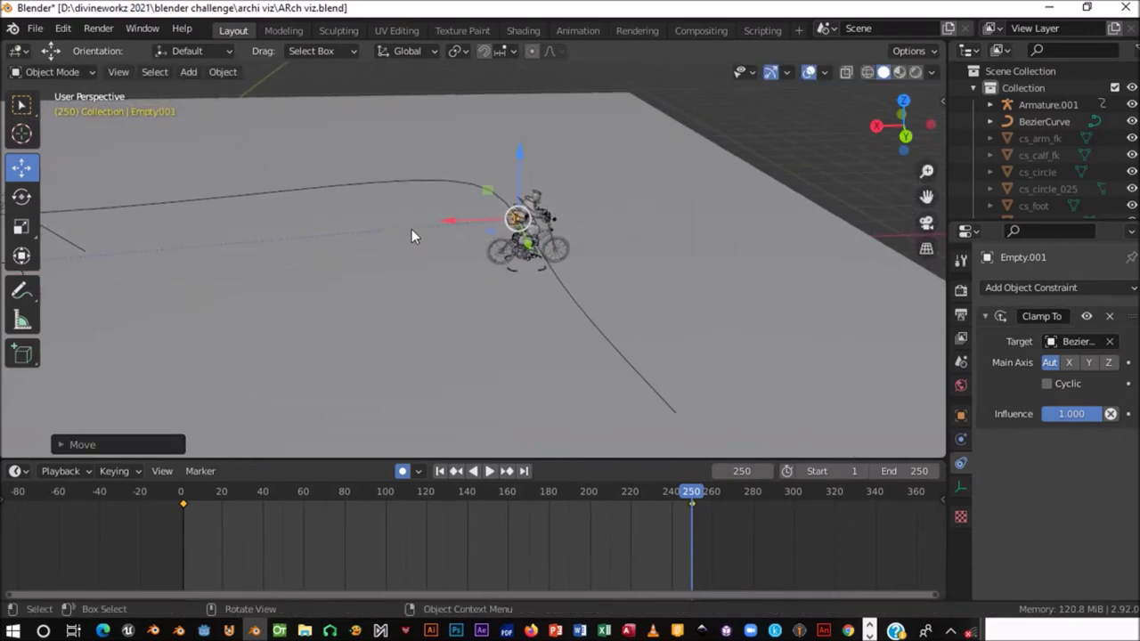
{"action": "left_click_drag", "start_coordinate": [451, 220], "coordinate": [588, 223]}
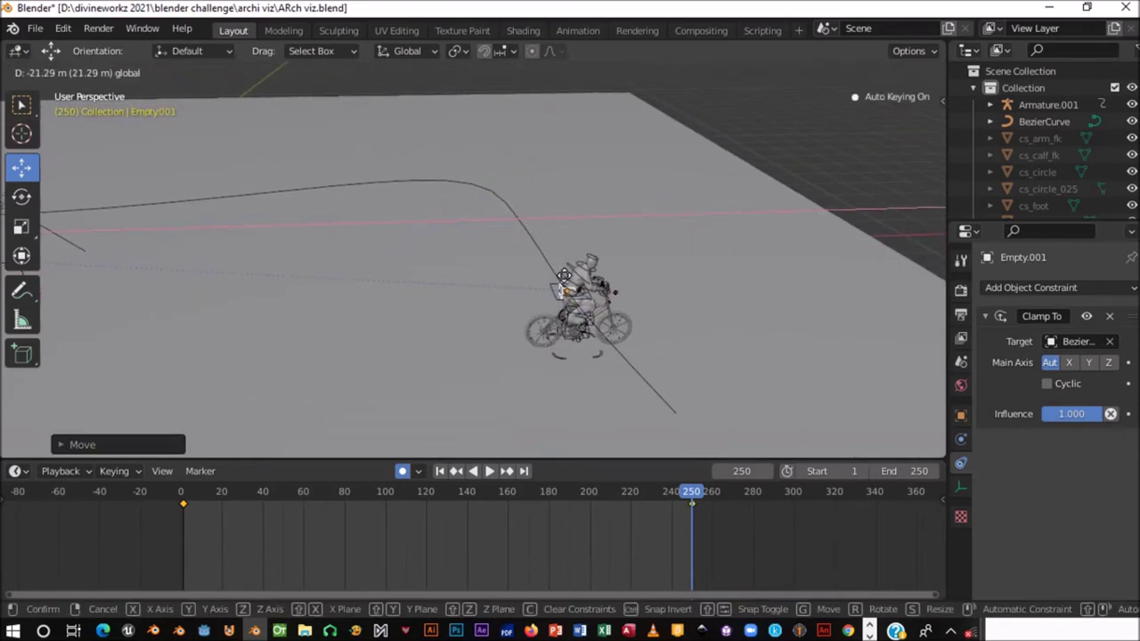
{"action": "left_click_drag", "start_coordinate": [583, 297], "coordinate": [612, 344]}
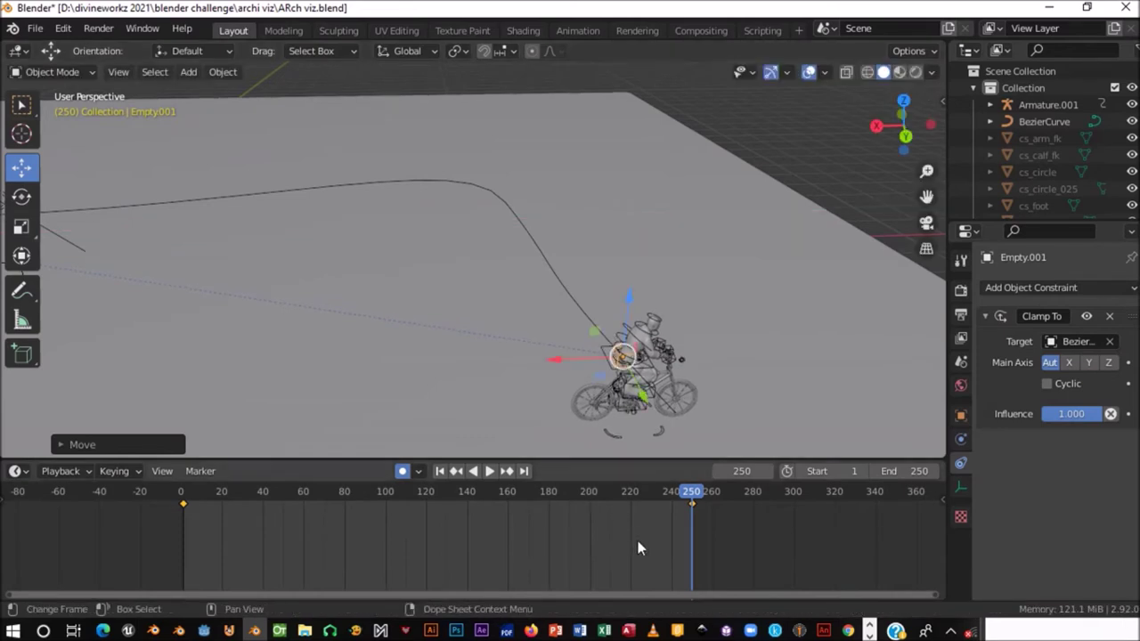
- Play back the ride along the path, stop playback, and save ARch viz.blend
{"action": "key", "text": "space"}
{"action": "left_click_drag", "start_coordinate": [686, 499], "coordinate": [162, 511]}
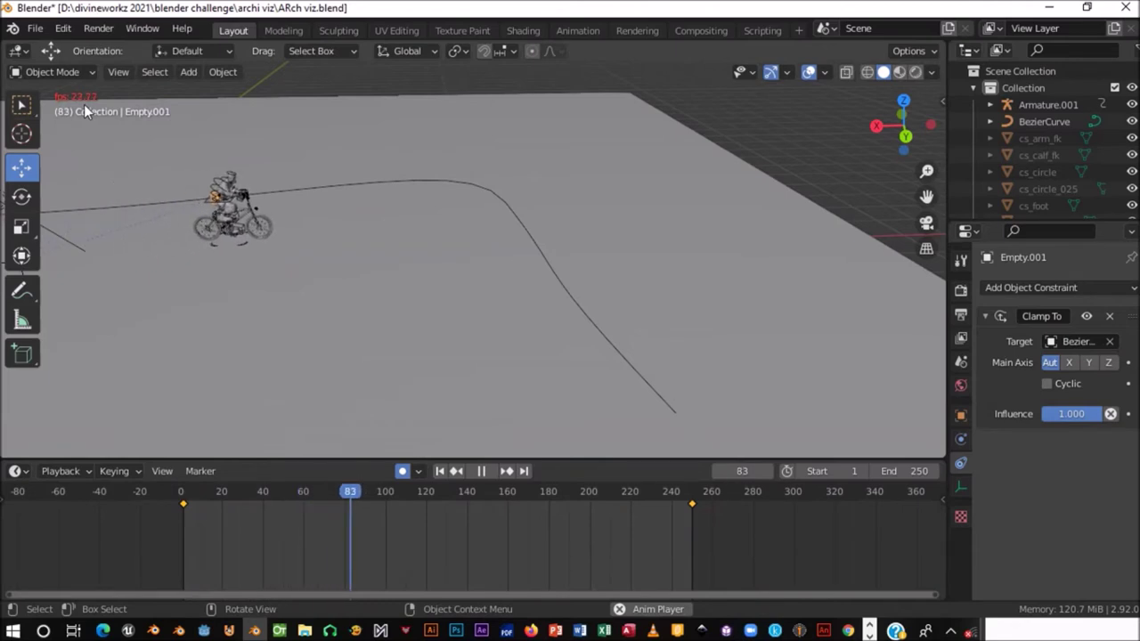
{"action": "scroll", "coordinate": [322, 275], "scroll_direction": "down", "scroll_amount": 2}
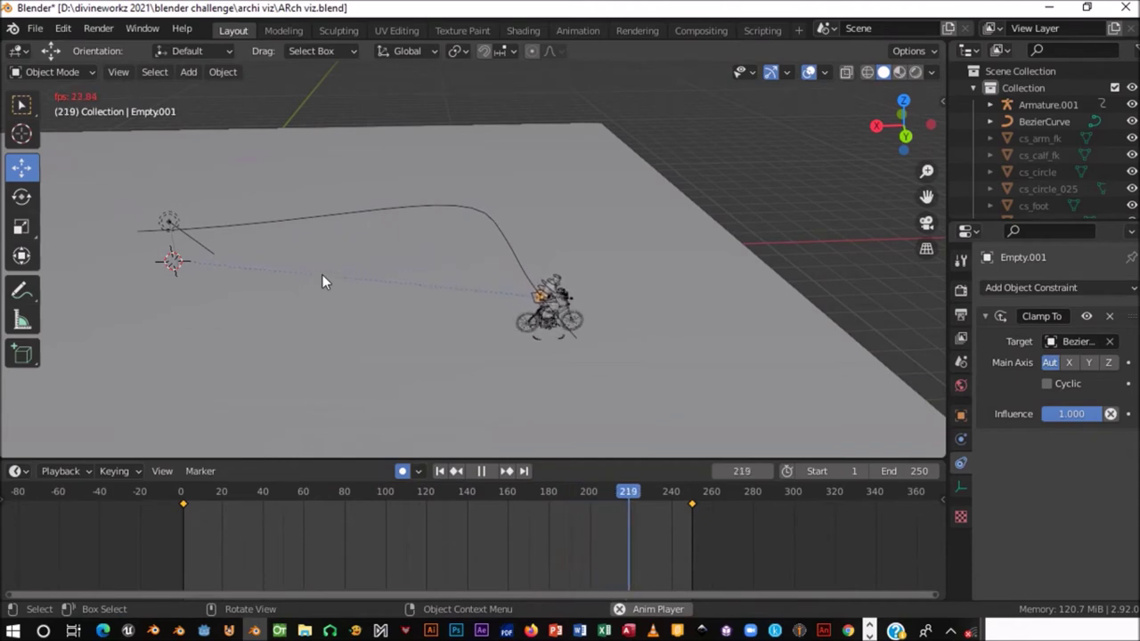
{"action": "key", "text": "Escape"}
{"action": "key", "text": "ctrl+s"}
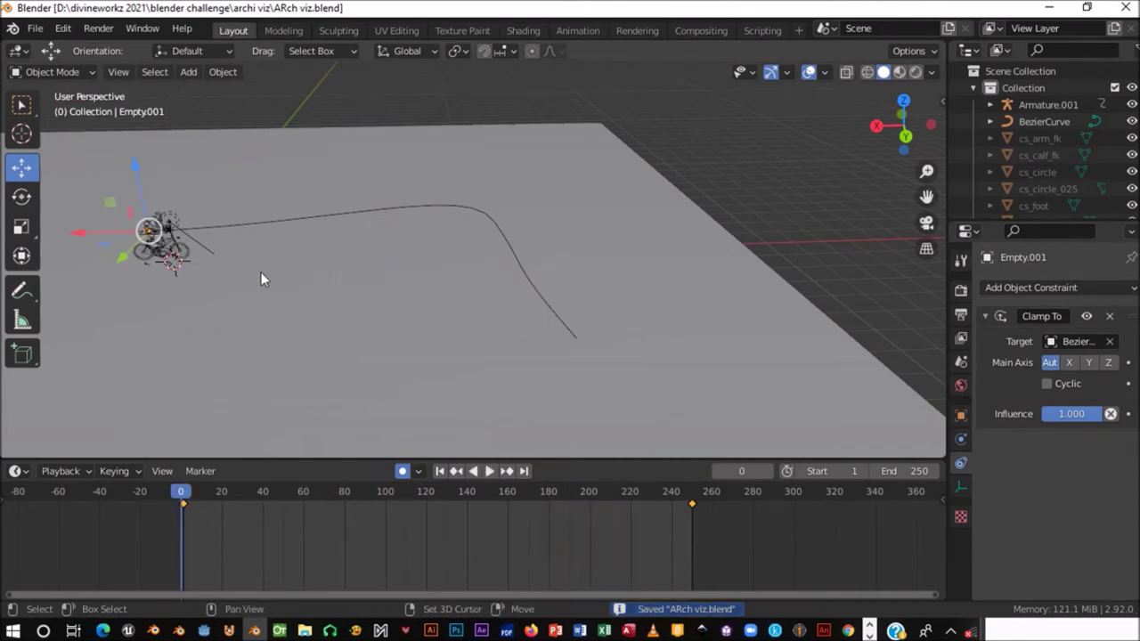
- Enable and expand Simplify in Render Properties, then play back the cyclist's ride
{"action": "middle_click_drag", "start_coordinate": [269, 274], "coordinate": [336, 294], "text": "shift"}
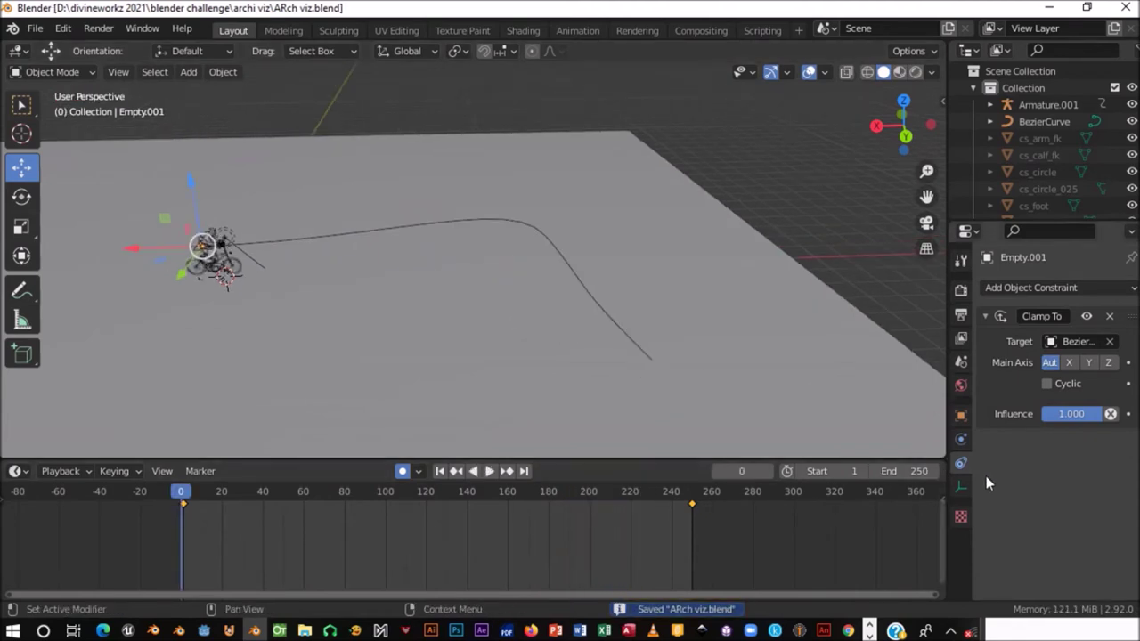
{"action": "left_click", "coordinate": [962, 311]}
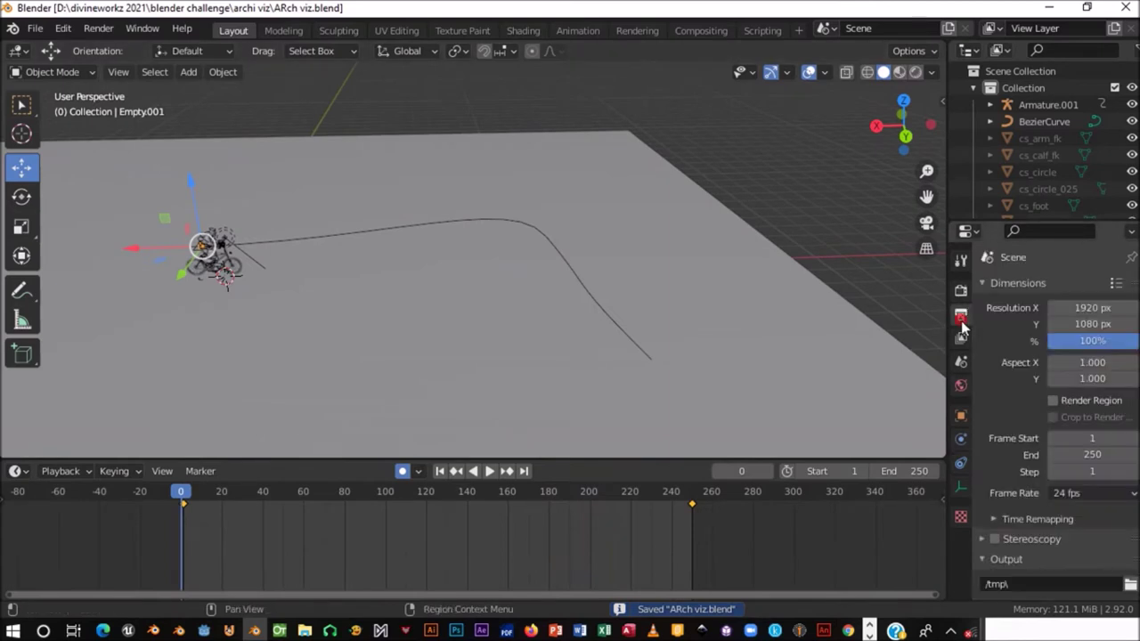
{"action": "left_click", "coordinate": [961, 290]}
{"action": "scroll", "coordinate": [1053, 540], "scroll_direction": "down", "scroll_amount": 5}
{"action": "scroll", "coordinate": [1053, 540], "scroll_direction": "down", "scroll_amount": 2}
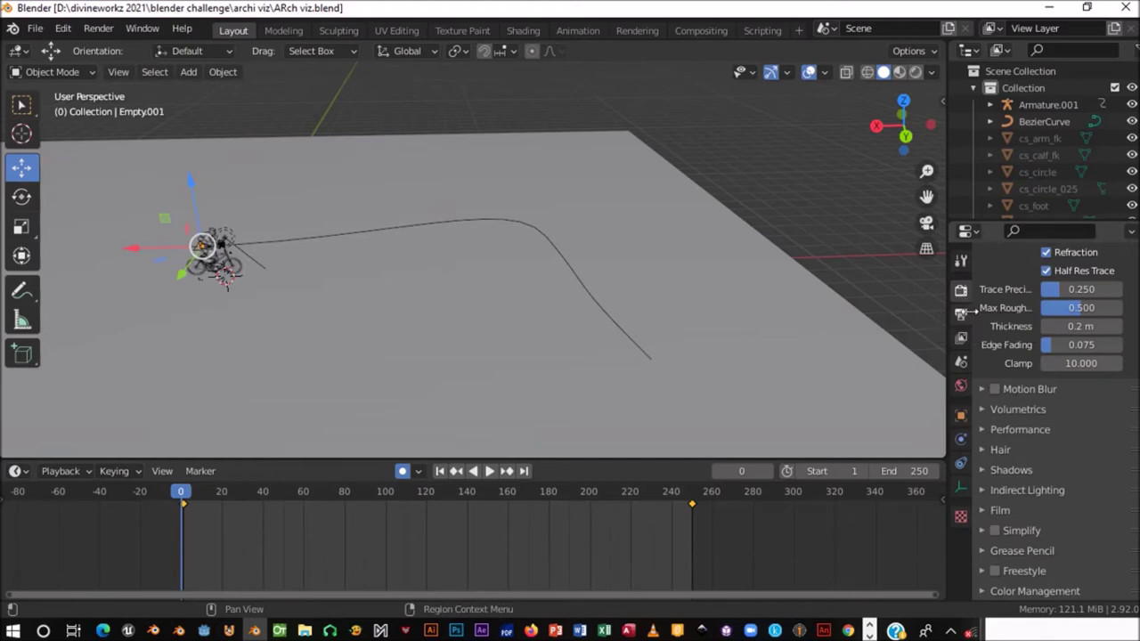
{"action": "left_click", "coordinate": [995, 531]}
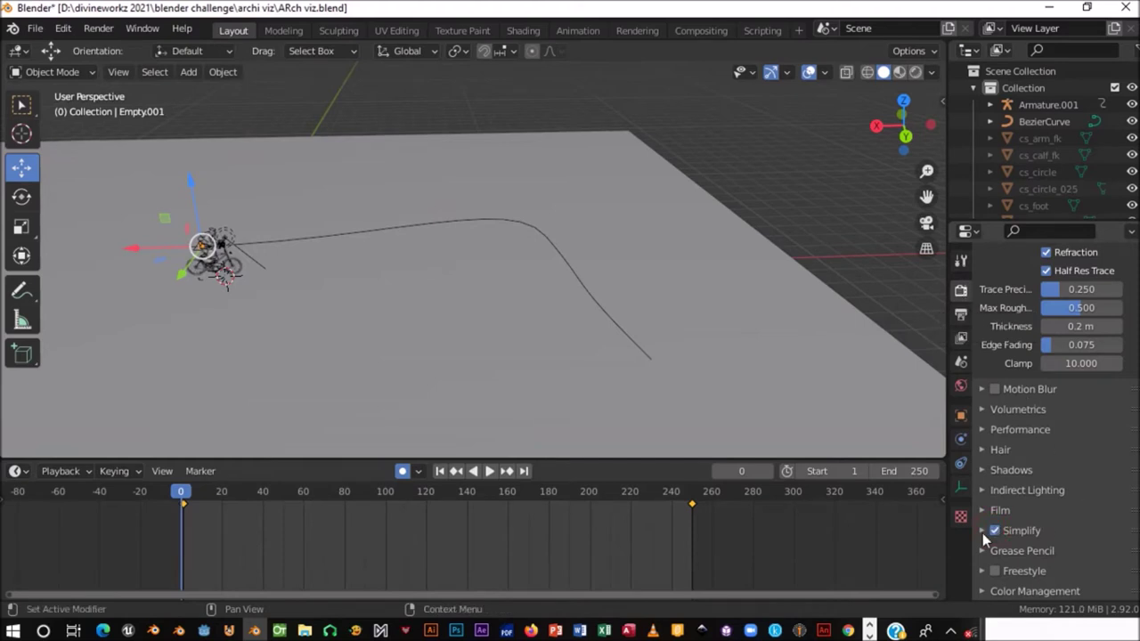
{"action": "left_click", "coordinate": [982, 531]}
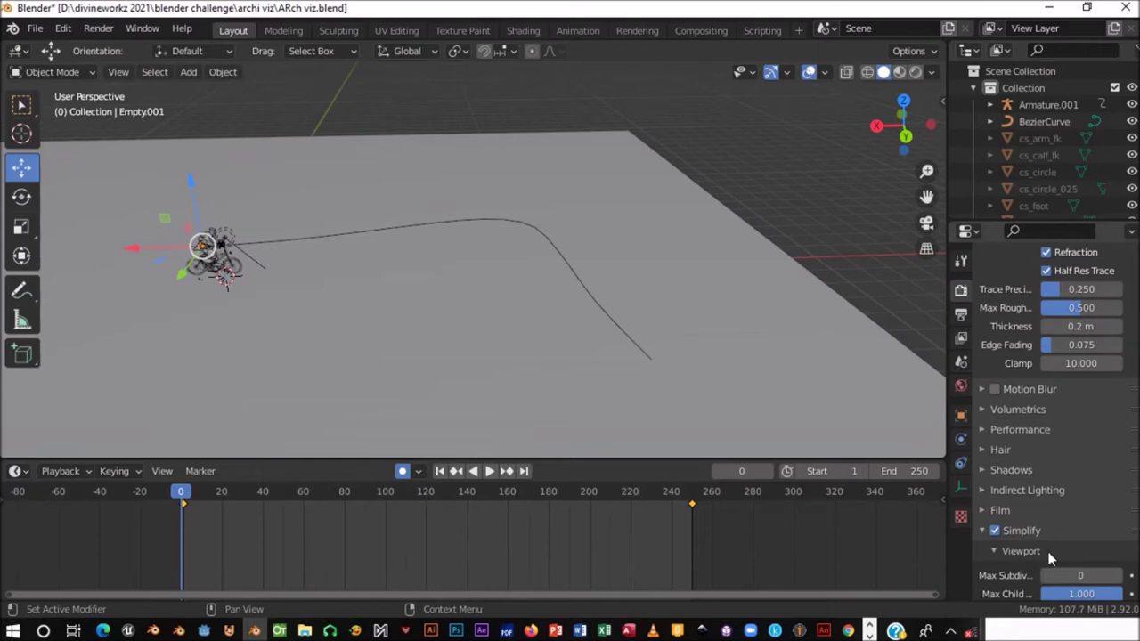
{"action": "key", "text": "space"}
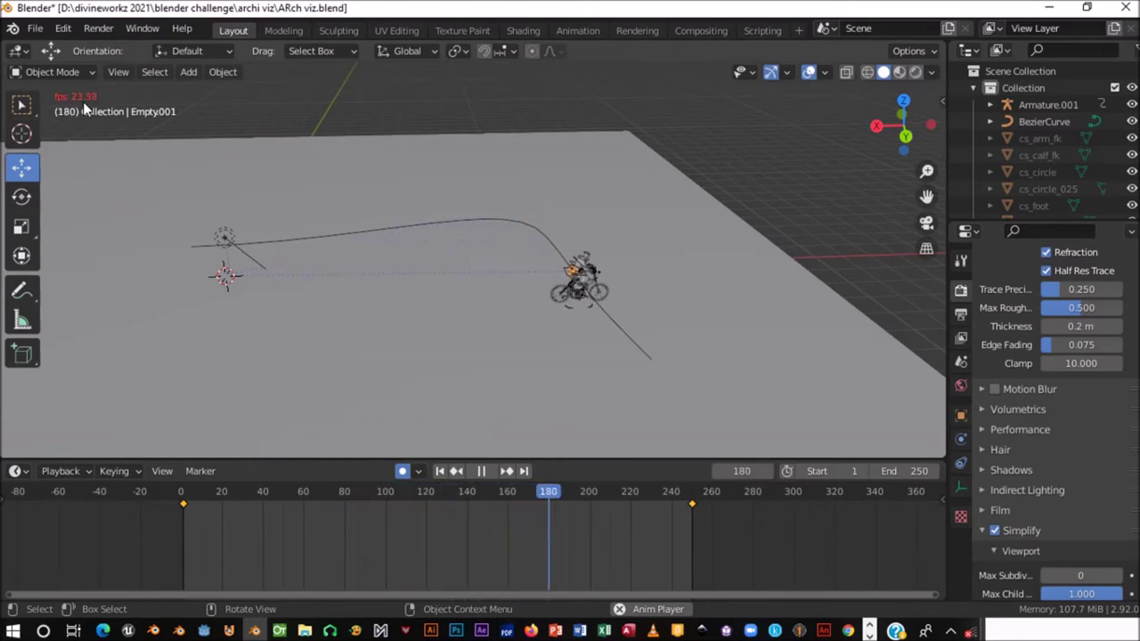
- Scrub back and rotate Empty.001 about global Z to key a new heading
{"action": "key", "text": "space"}
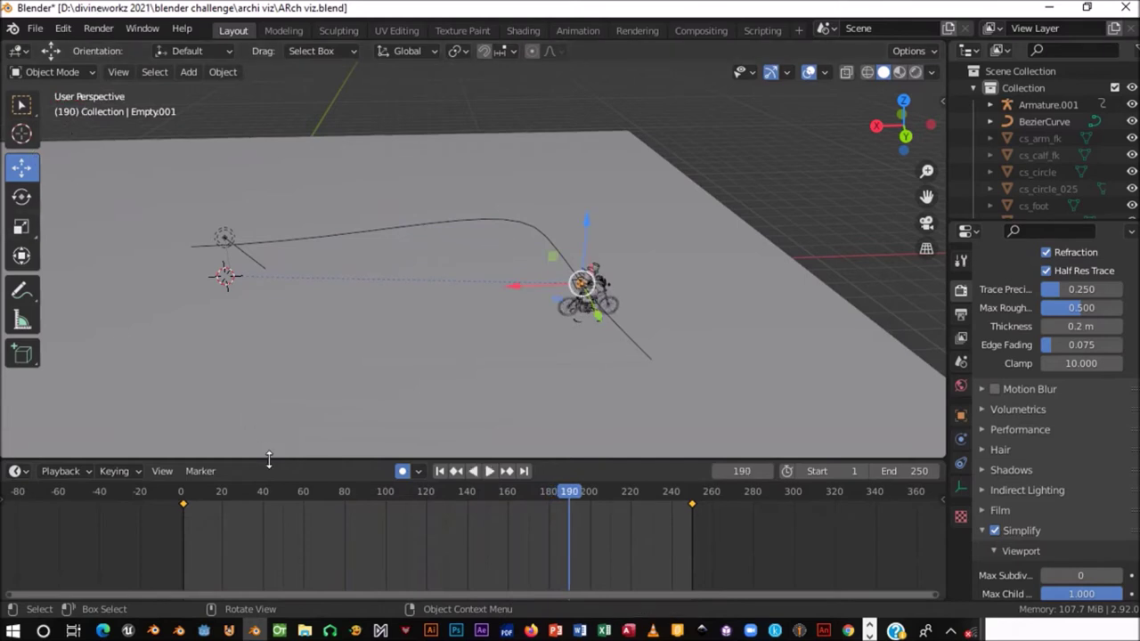
{"action": "left_click_drag", "start_coordinate": [188, 492], "coordinate": [332, 497]}
{"action": "key", "text": "space"}
{"action": "key", "text": "space"}
{"action": "mouse_move", "coordinate": [396, 316]}
{"action": "middle_mouse_down"}
{"action": "mouse_move", "coordinate": [562, 310]}
{"action": "mouse_move", "coordinate": [512, 234]}
{"action": "mouse_move", "coordinate": [514, 290]}
{"action": "middle_mouse_up"}
{"action": "mouse_move", "coordinate": [430, 287]}
{"action": "middle_mouse_down"}
{"action": "mouse_move", "coordinate": [440, 311]}
{"action": "mouse_move", "coordinate": [515, 322]}
{"action": "middle_mouse_up"}
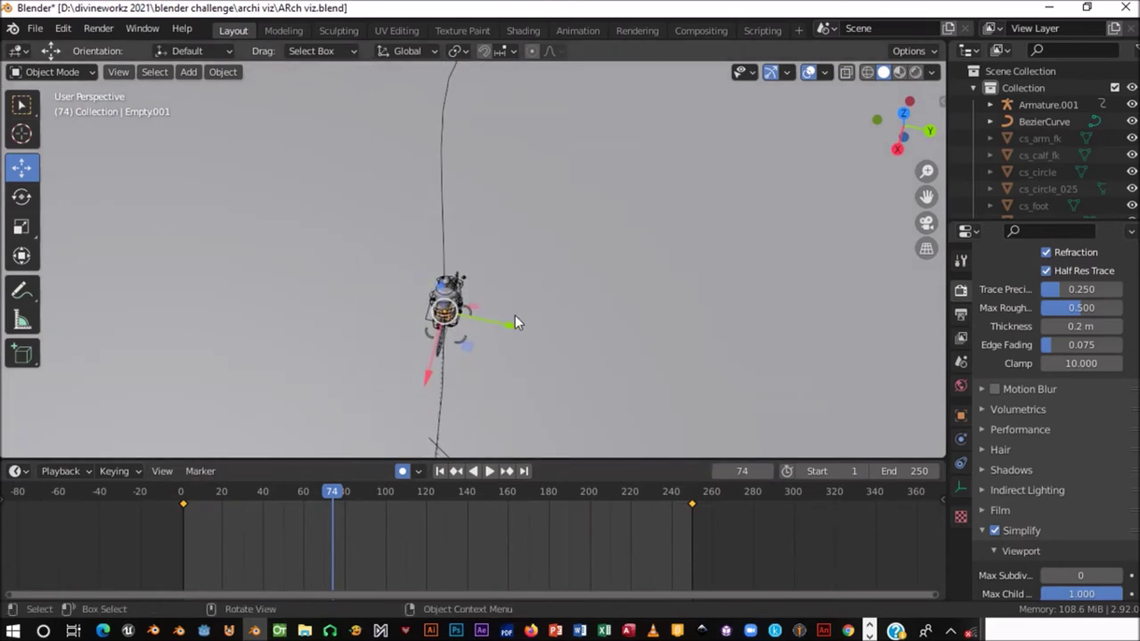
{"action": "key", "text": "r"}
{"action": "key", "text": "z"}
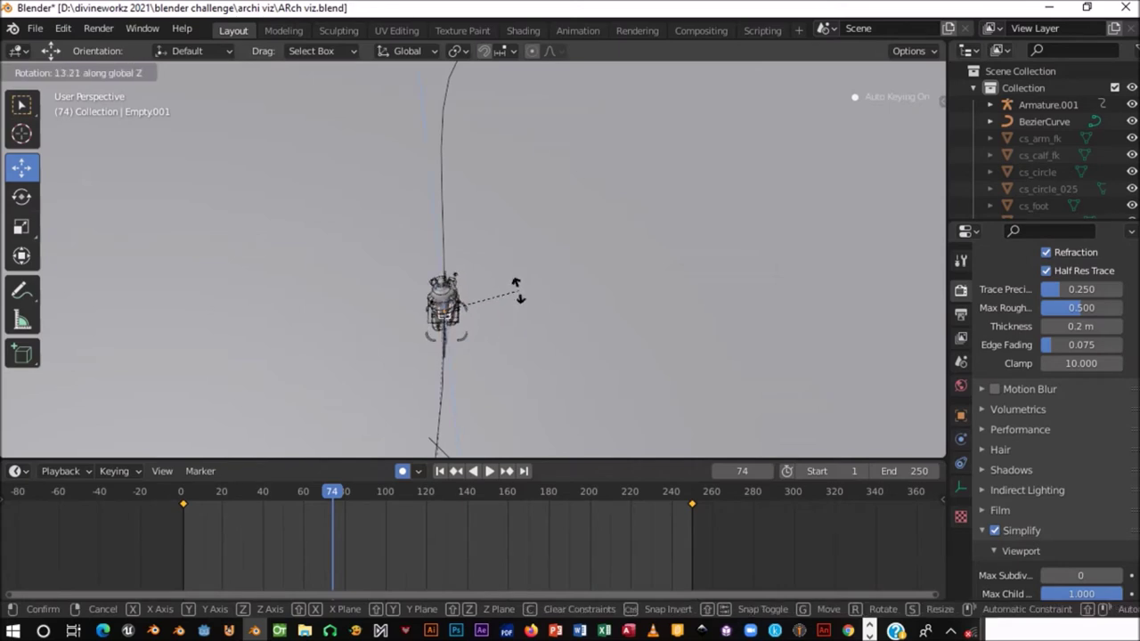
{"action": "left_click", "coordinate": [515, 285]}
- Review the ride, then at frame 120 rotate the empty about Z again
{"action": "key", "text": "space"}
{"action": "left_click_drag", "start_coordinate": [353, 500], "coordinate": [275, 499]}
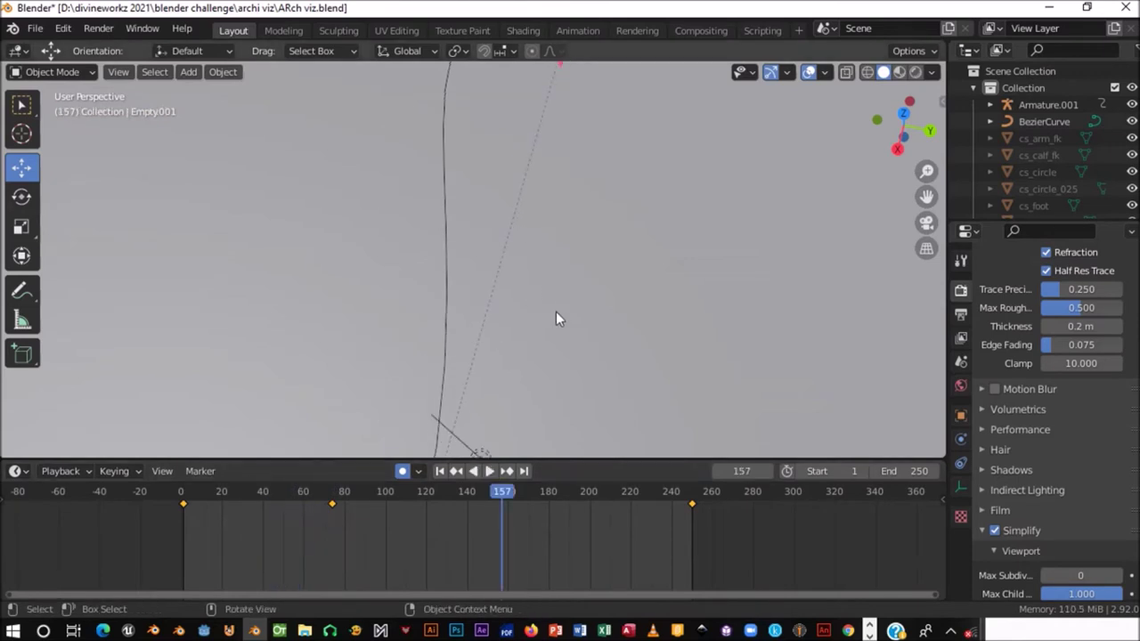
{"action": "scroll", "coordinate": [558, 317], "scroll_direction": "down", "scroll_amount": 2}
{"action": "scroll", "coordinate": [564, 212], "scroll_direction": "down", "scroll_amount": 2}
{"action": "left_click_drag", "start_coordinate": [203, 504], "coordinate": [425, 492]}
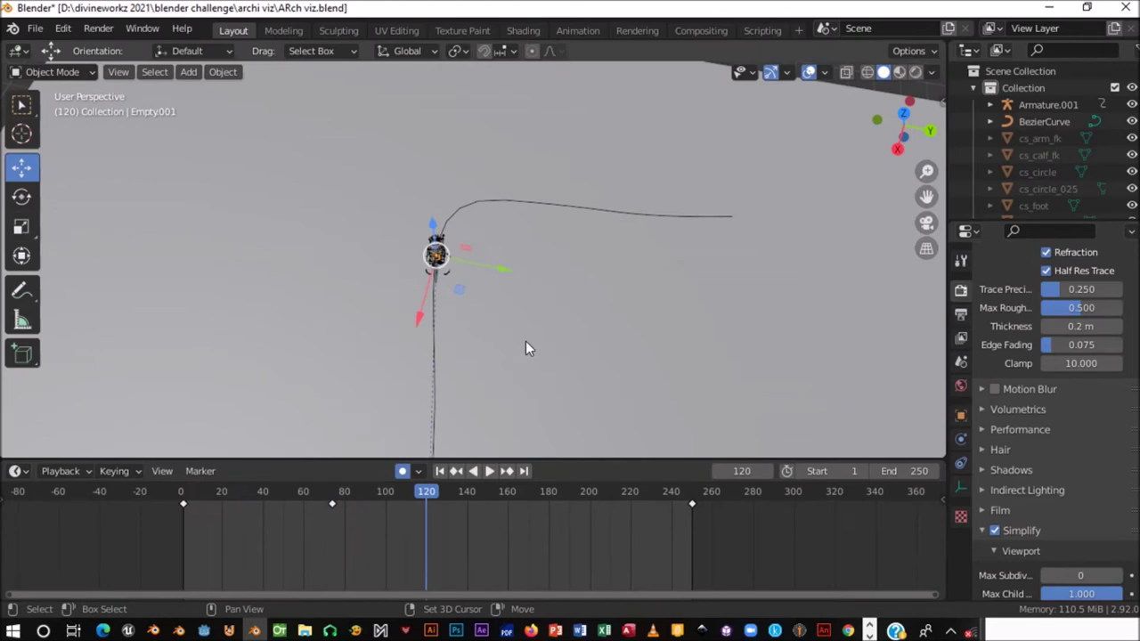
{"action": "key", "text": "space"}
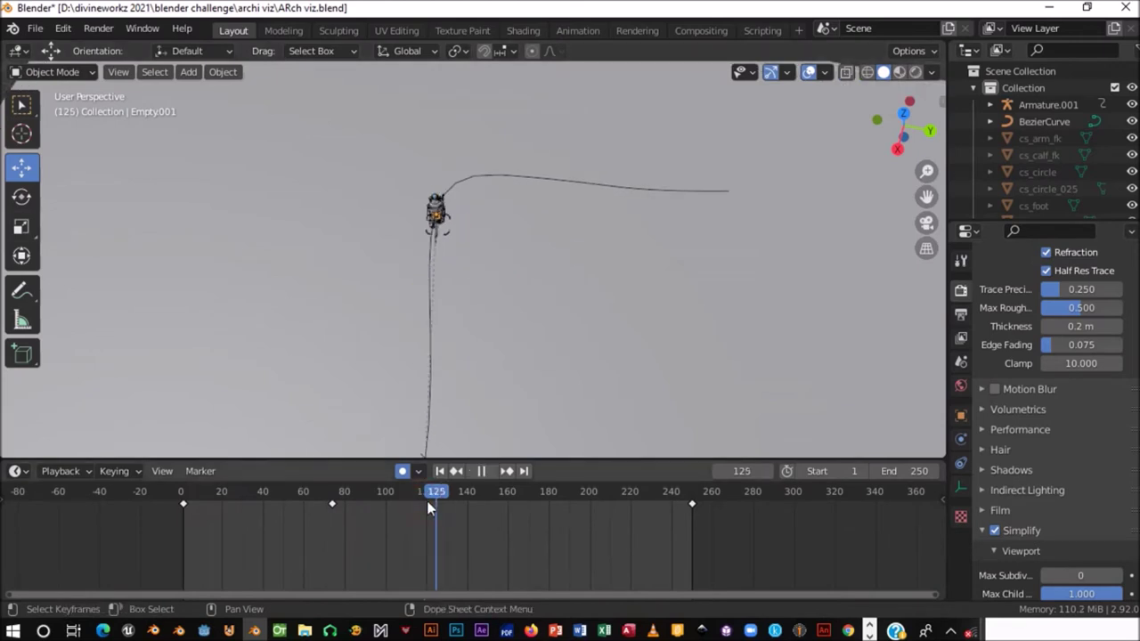
{"action": "left_click", "coordinate": [428, 505]}
{"action": "key", "text": "Escape"}
{"action": "mouse_move", "coordinate": [543, 244]}
{"action": "middle_mouse_down"}
{"action": "mouse_move", "coordinate": [529, 244]}
{"action": "mouse_move", "coordinate": [542, 258]}
{"action": "middle_mouse_up"}
{"action": "key", "text": "r"}
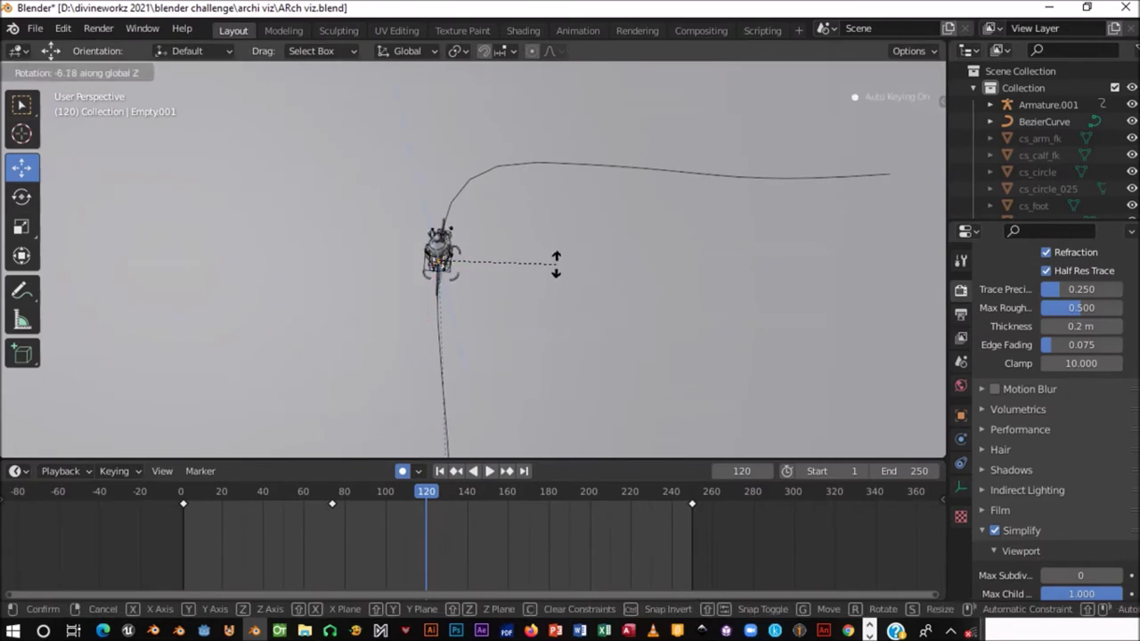
{"action": "left_click", "coordinate": [554, 260]}
- Reverse-play to frame 96, rotate Empty.001 about Z to key that heading, and review the turn
{"action": "key", "text": "shift+ctrl+space"}
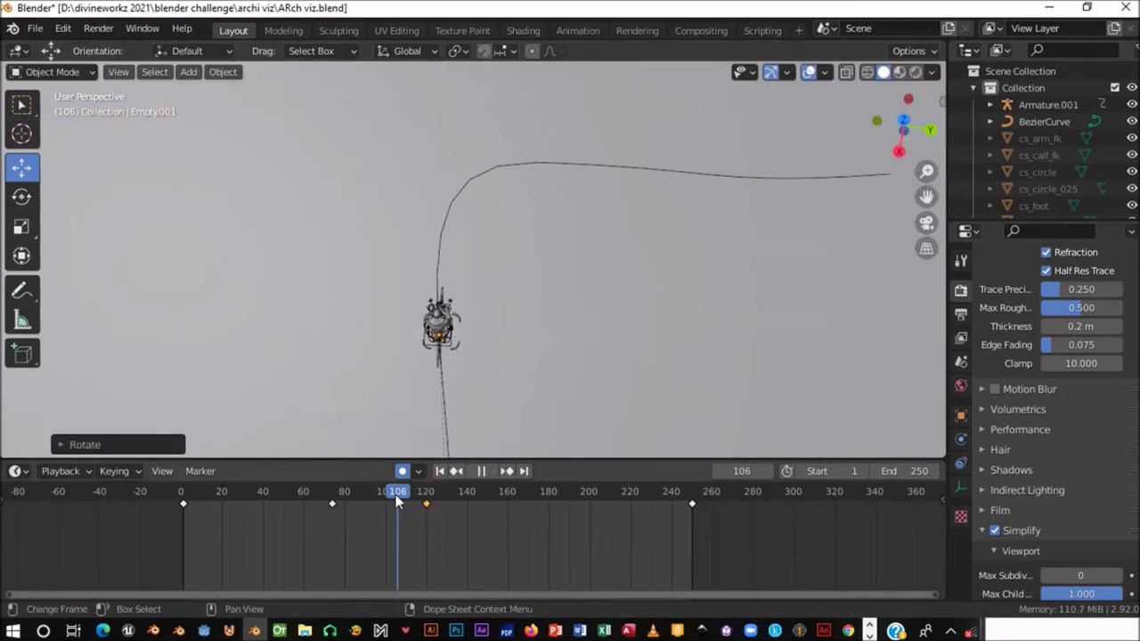
{"action": "key", "text": "space"}
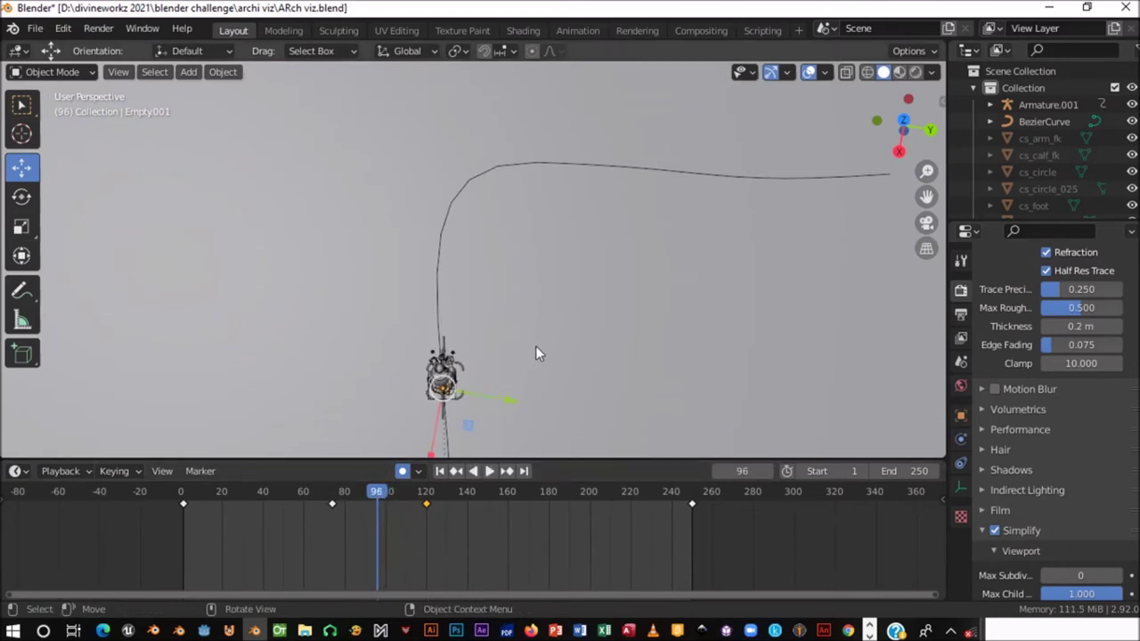
{"action": "key", "text": "r"}
{"action": "key", "text": "z"}
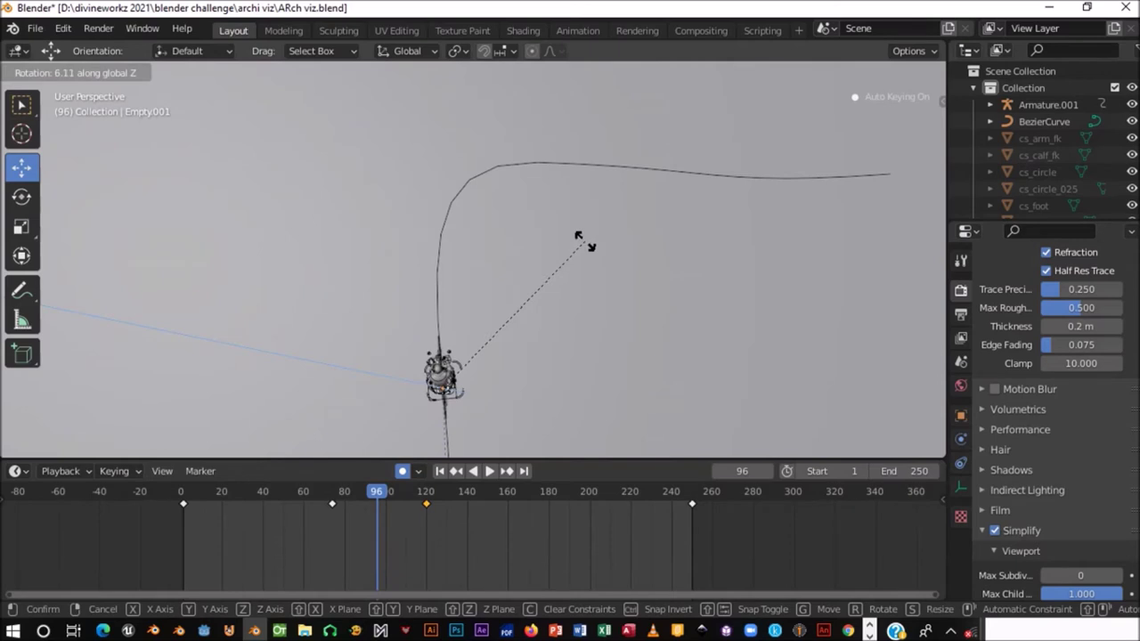
{"action": "left_click", "coordinate": [582, 238]}
{"action": "key", "text": "space"}
{"action": "left_click_drag", "start_coordinate": [380, 497], "coordinate": [472, 492]}
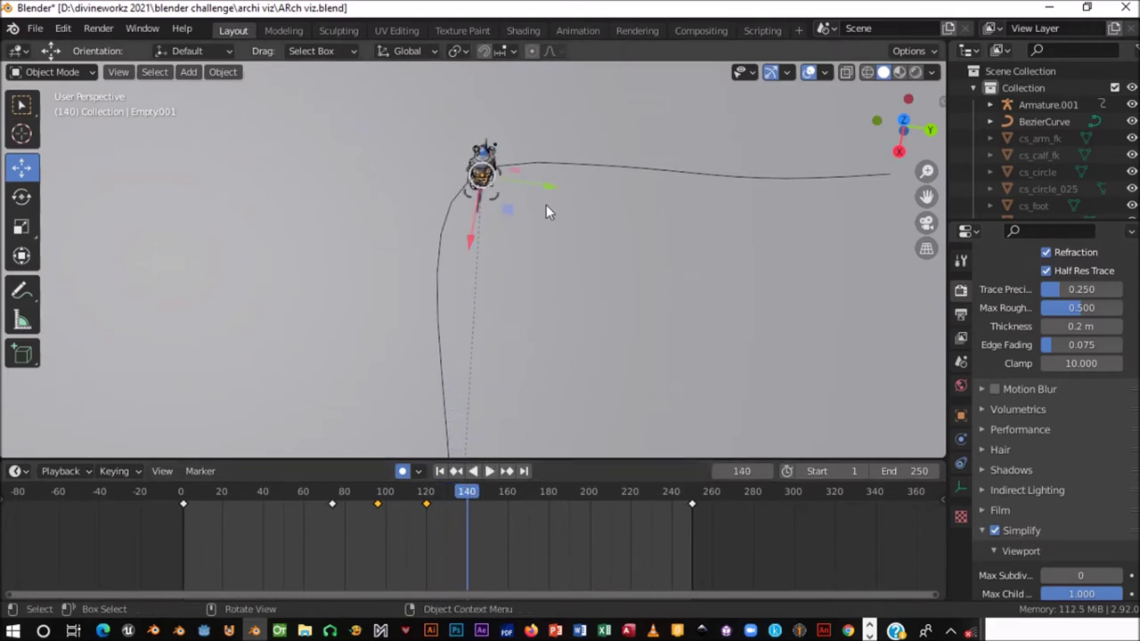
- Rotate Empty001 around Z to keep the rider on the curve at frames 140 and 130
{"action": "key", "text": "r"}
{"action": "key", "text": "z"}
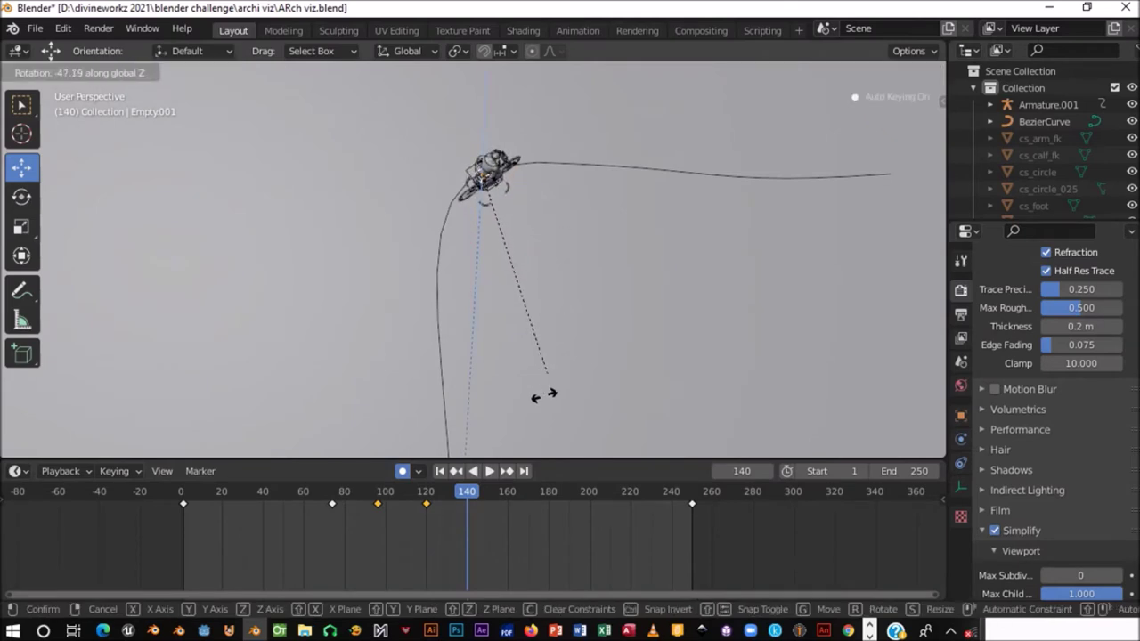
{"action": "left_click", "coordinate": [525, 415]}
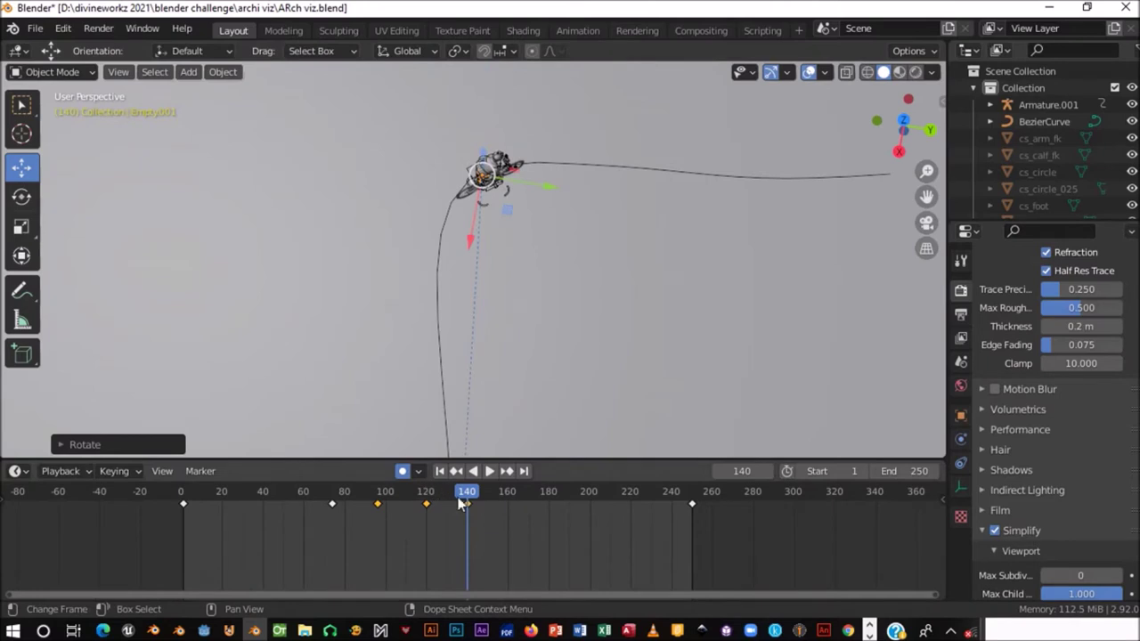
{"action": "key", "text": "shift+ctrl+space"}
{"action": "key", "text": "Escape"}
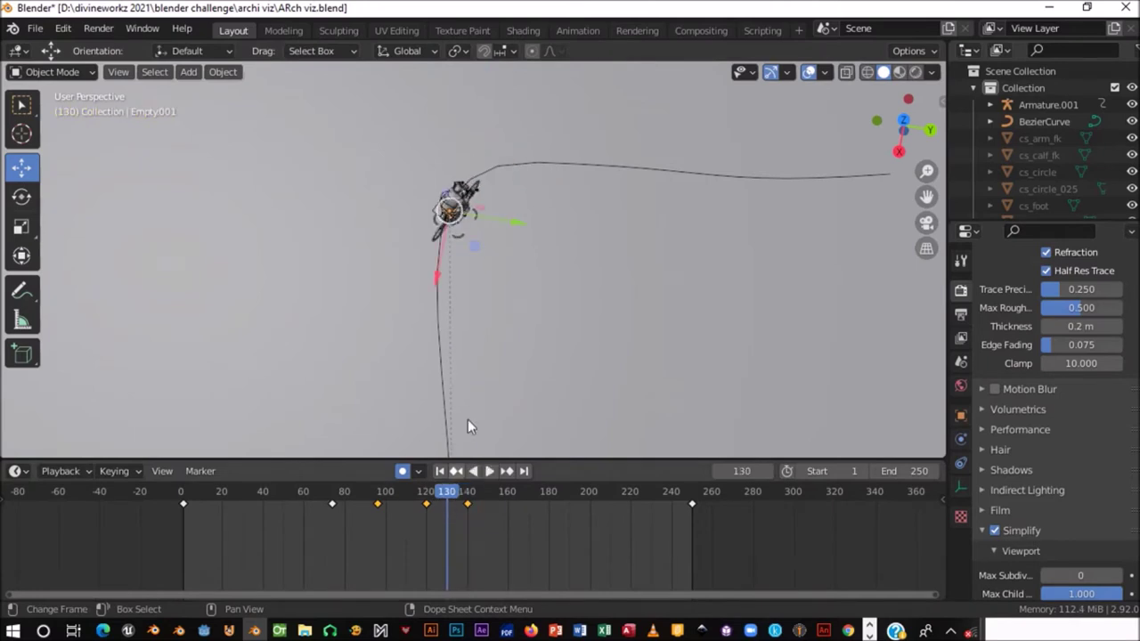
{"action": "key", "text": "r"}
{"action": "key", "text": "z"}
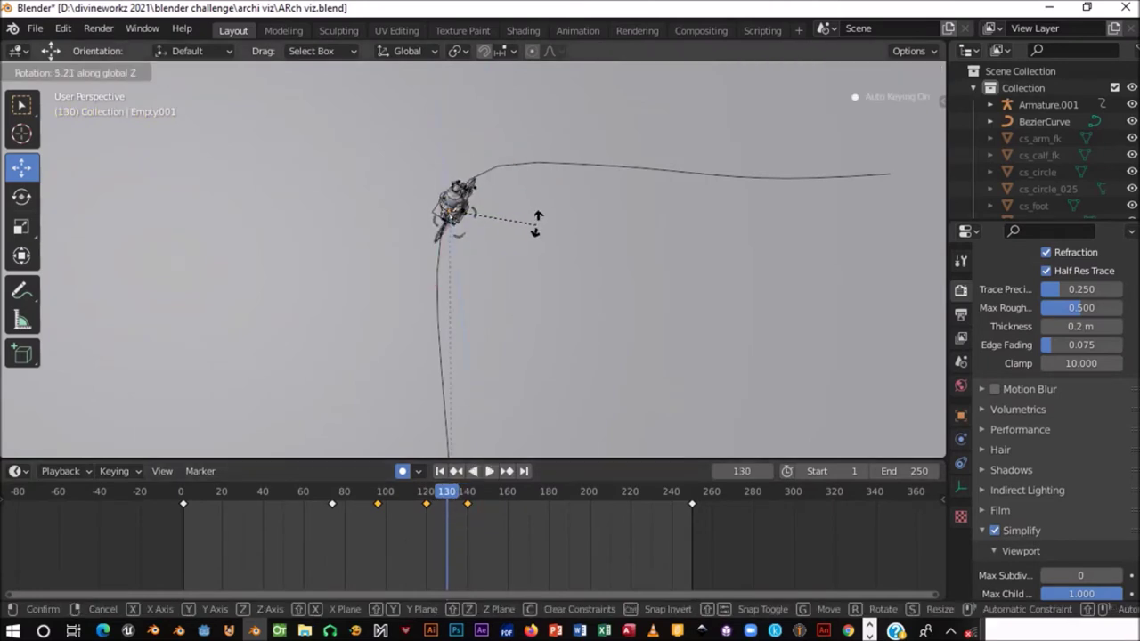
{"action": "left_click", "coordinate": [537, 229]}
- Correct Empty001's Z heading at frame 160 as the rider enters the corner
{"action": "key", "text": "space"}
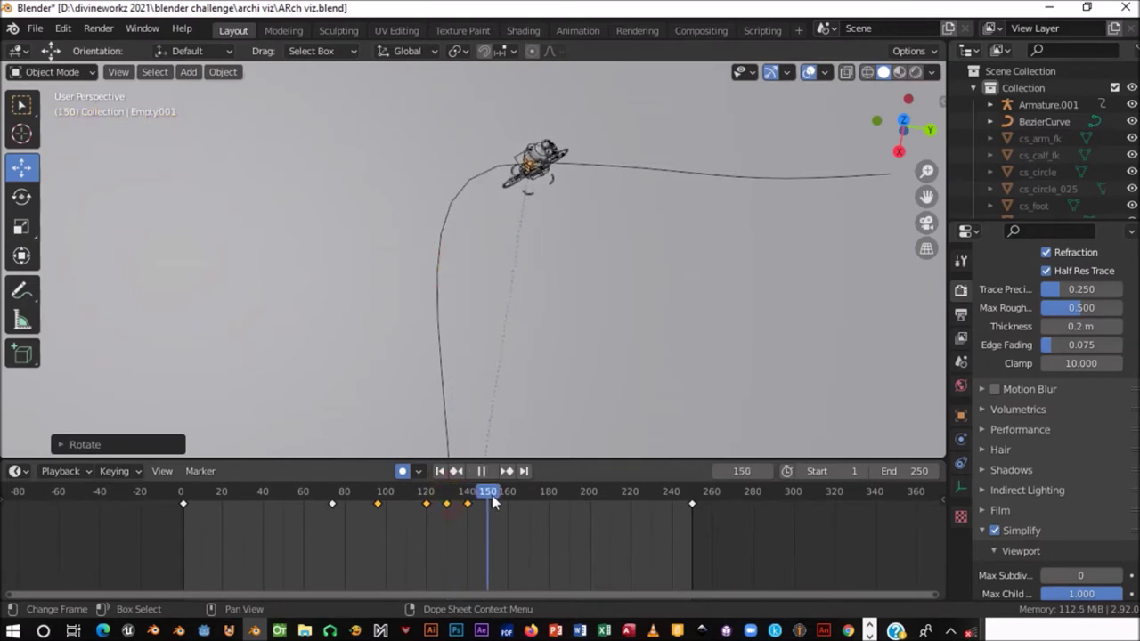
{"action": "left_click_drag", "start_coordinate": [510, 501], "coordinate": [506, 501]}
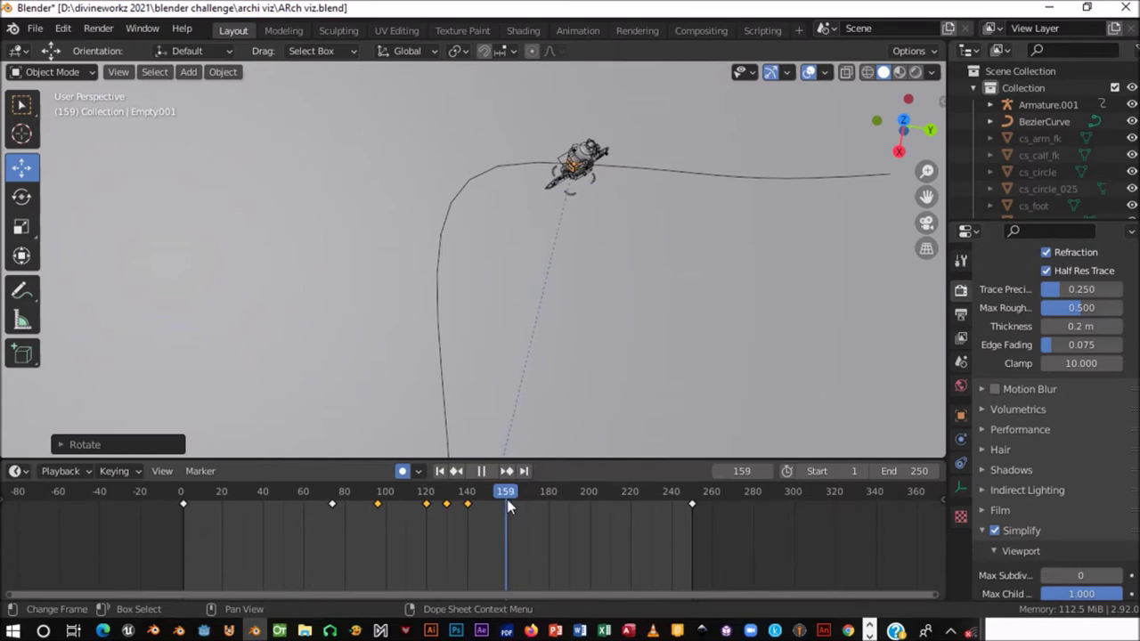
{"action": "key", "text": "space"}
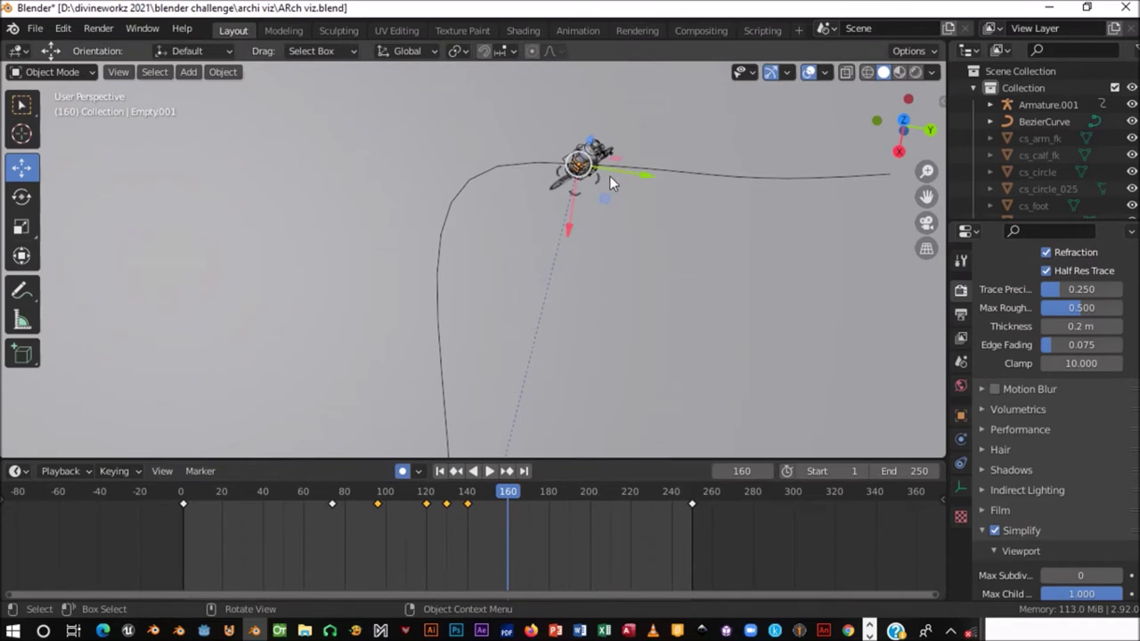
{"action": "middle_click_drag", "start_coordinate": [616, 163], "coordinate": [593, 188], "text": "shift"}
{"action": "key", "text": "r"}
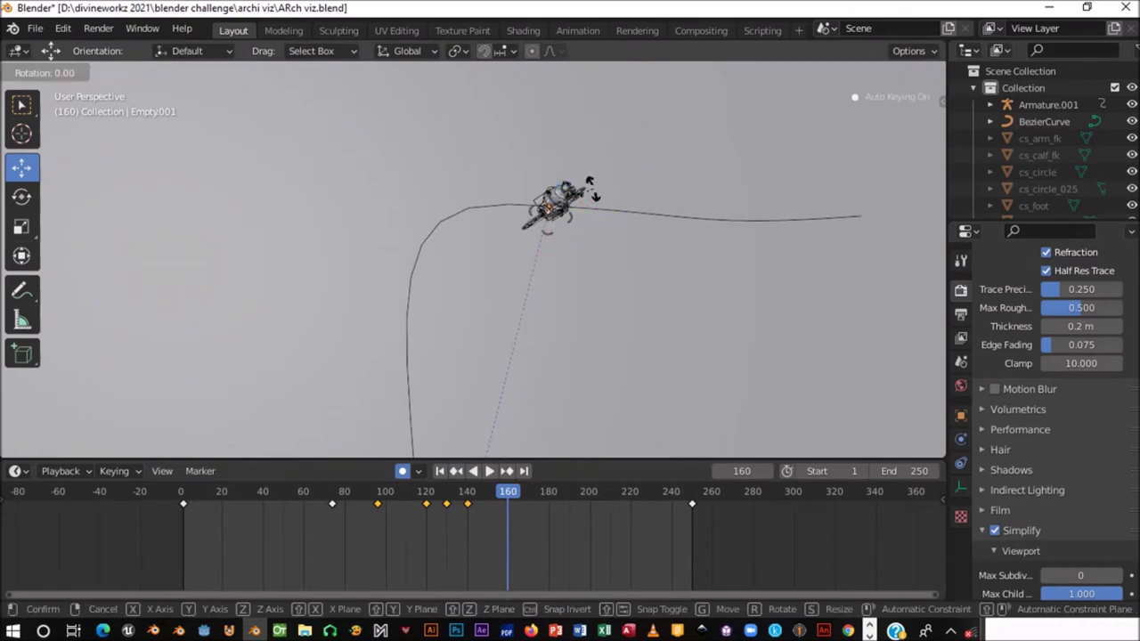
{"action": "key", "text": "z"}
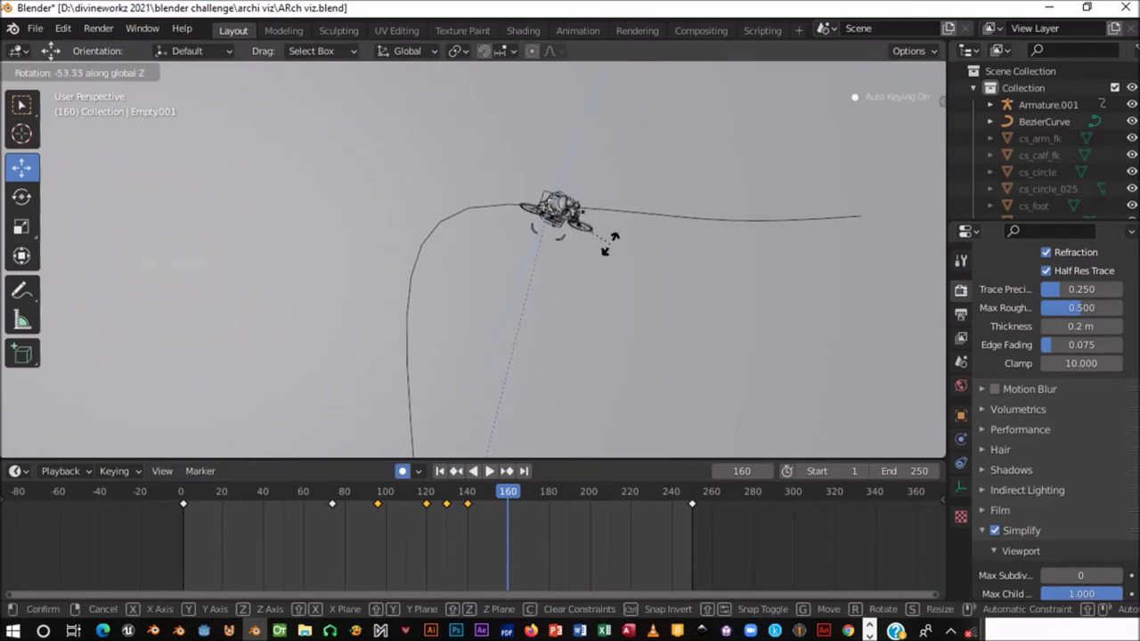
{"action": "left_click", "coordinate": [629, 239]}
- Rotate Empty001 about Z at frame 180, refining the heading in a second pass
{"action": "mouse_move", "coordinate": [705, 287]}
{"action": "middle_mouse_down", "text": "shift"}
{"action": "mouse_move", "coordinate": [599, 290]}
{"action": "mouse_move", "coordinate": [604, 250]}
{"action": "middle_mouse_up", "text": "shift"}
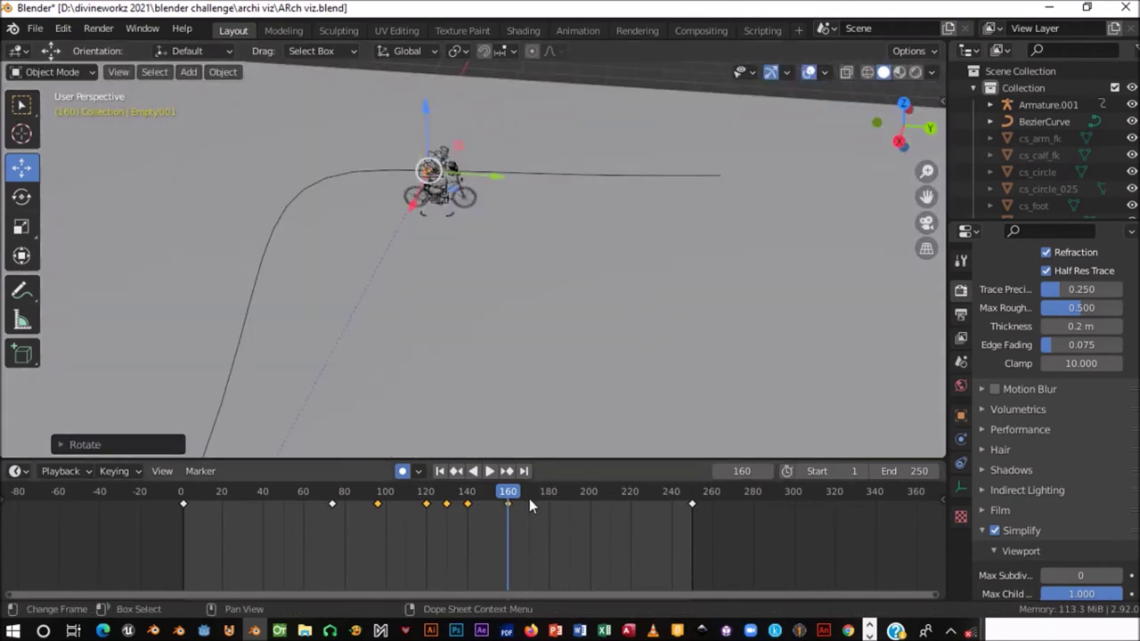
{"action": "left_click_drag", "start_coordinate": [514, 502], "coordinate": [551, 501]}
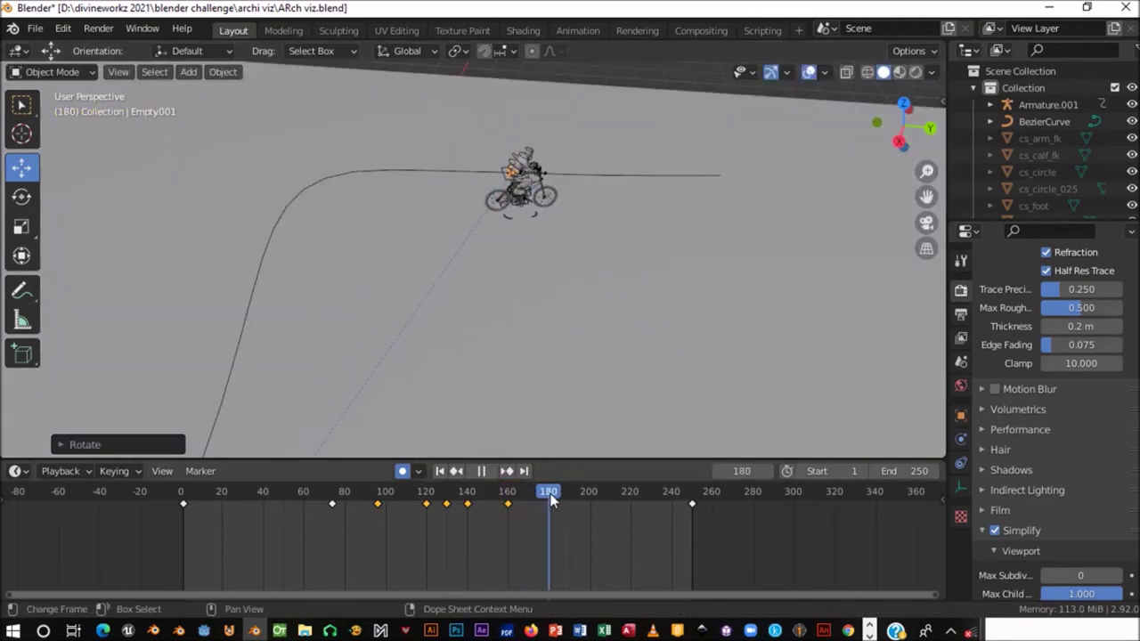
{"action": "key", "text": "space"}
{"action": "mouse_move", "coordinate": [615, 212]}
{"action": "middle_mouse_down"}
{"action": "mouse_move", "coordinate": [534, 204]}
{"action": "mouse_move", "coordinate": [503, 293]}
{"action": "mouse_move", "coordinate": [629, 382]}
{"action": "mouse_move", "coordinate": [684, 266]}
{"action": "mouse_move", "coordinate": [540, 278]}
{"action": "mouse_move", "coordinate": [595, 230]}
{"action": "middle_mouse_up"}
{"action": "key", "text": "r"}
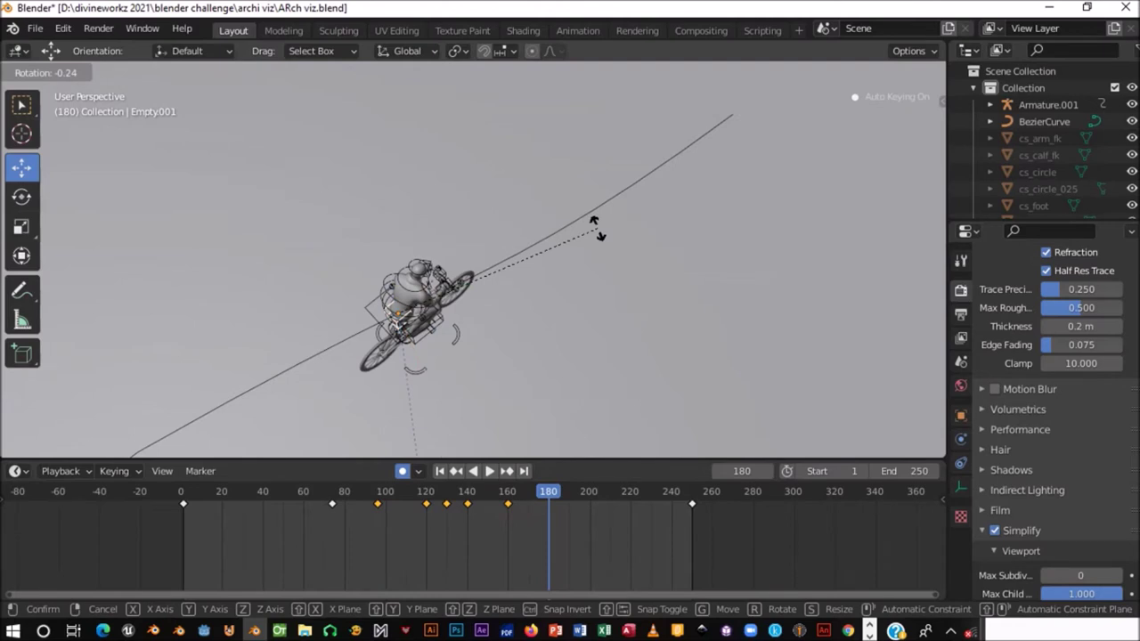
{"action": "left_click", "coordinate": [631, 252]}
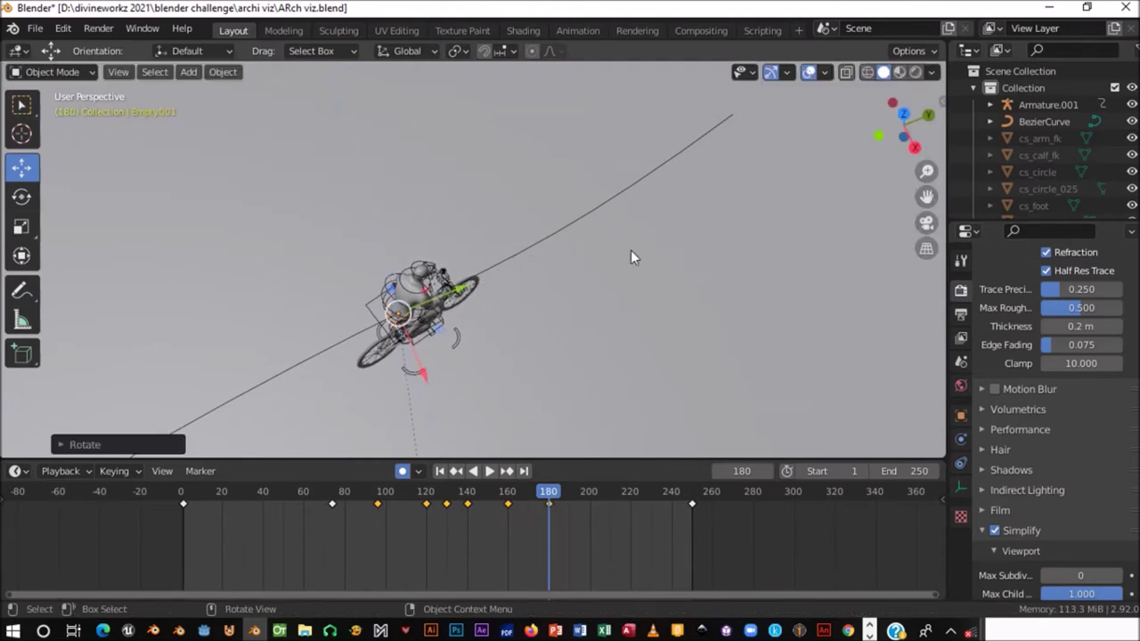
{"action": "mouse_move", "coordinate": [713, 284]}
{"action": "middle_mouse_down"}
{"action": "mouse_move", "coordinate": [746, 242]}
{"action": "mouse_move", "coordinate": [632, 289]}
{"action": "middle_mouse_up"}
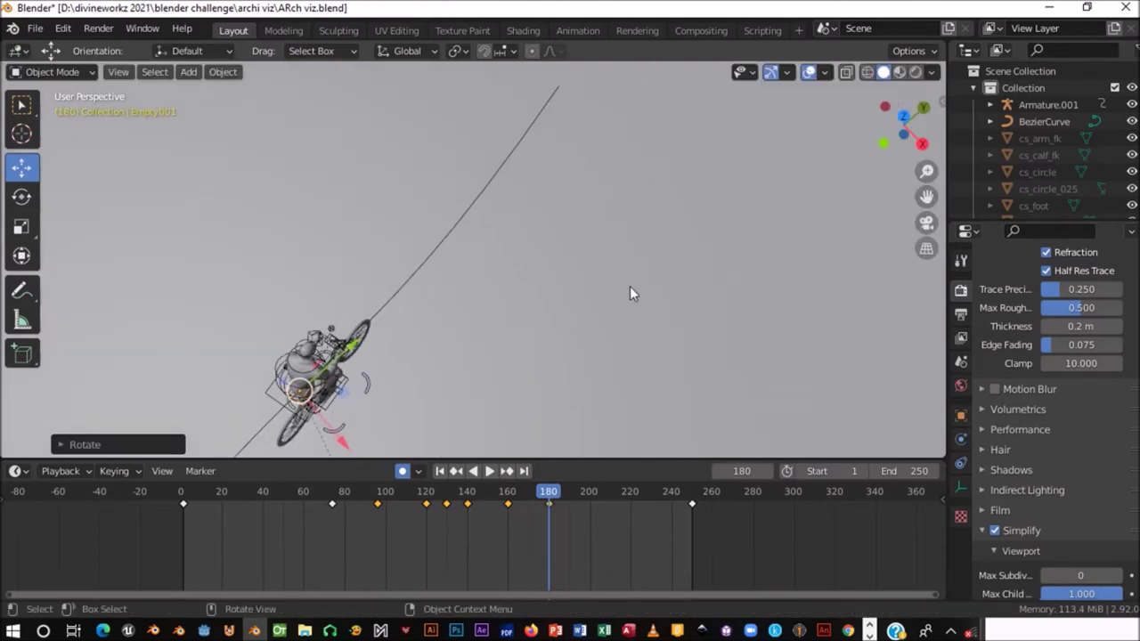
{"action": "key", "text": "r"}
{"action": "key", "text": "z"}
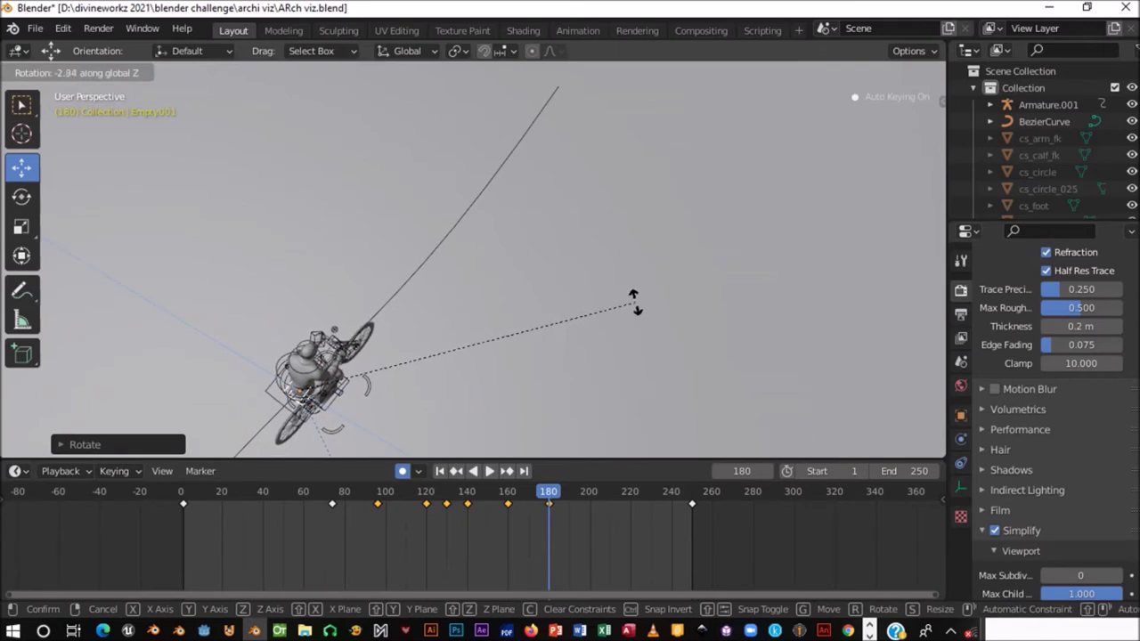
{"action": "left_click", "coordinate": [636, 304]}
- Align Empty001's Z heading with the curve at frame 212
{"action": "middle_click_drag", "start_coordinate": [635, 303], "coordinate": [689, 301]}
{"action": "key", "text": "shift+ctrl+space"}
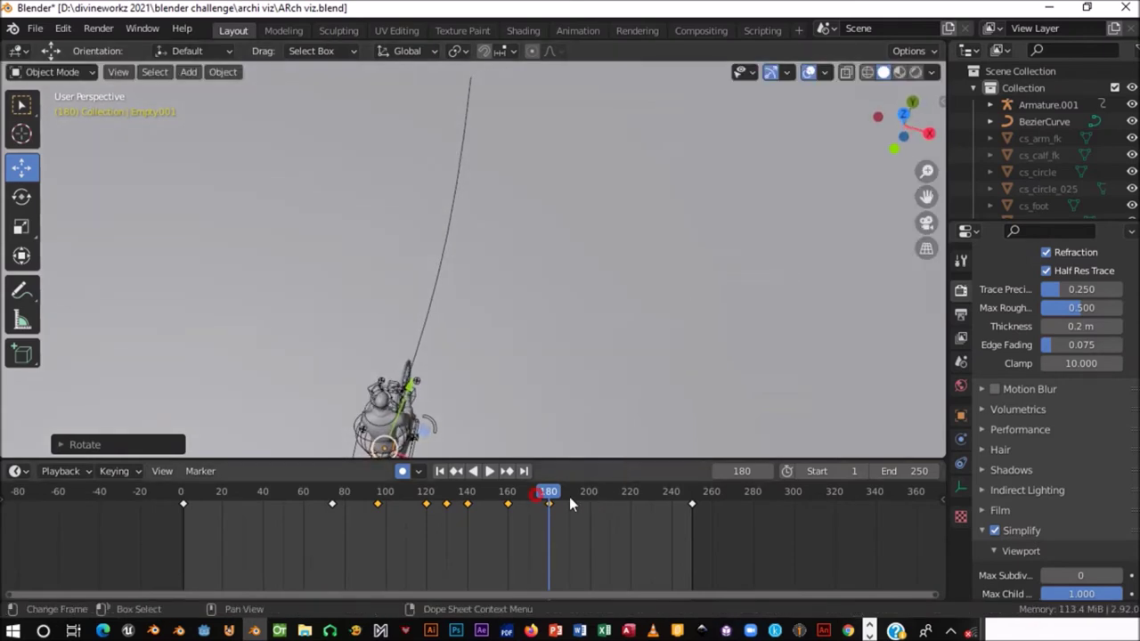
{"action": "left_click_drag", "start_coordinate": [551, 503], "coordinate": [592, 507]}
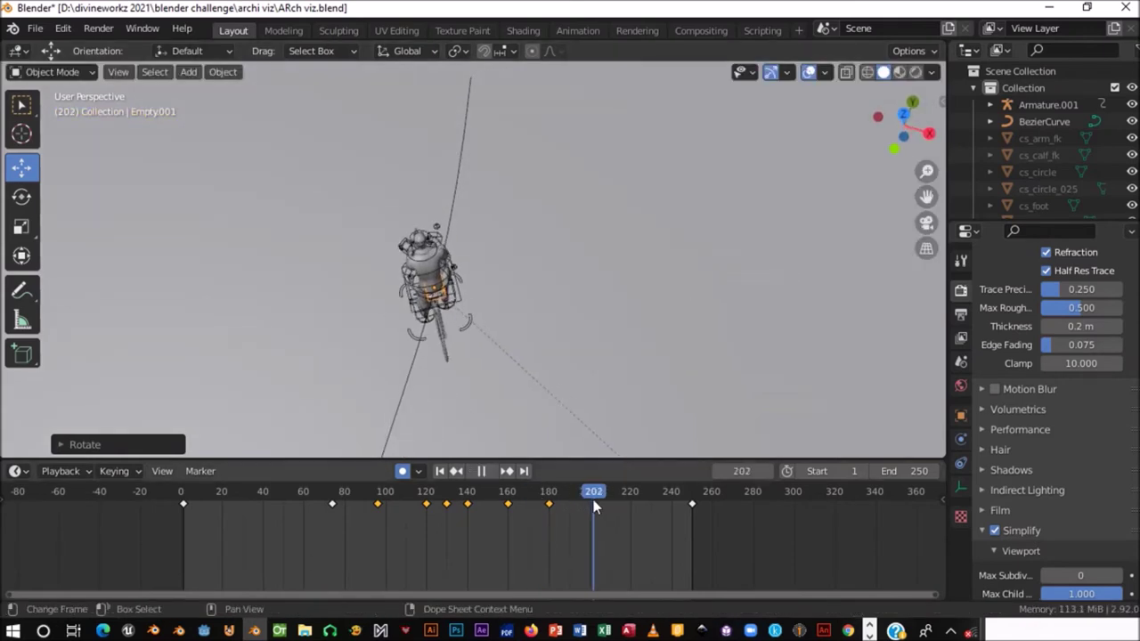
{"action": "key", "text": "space"}
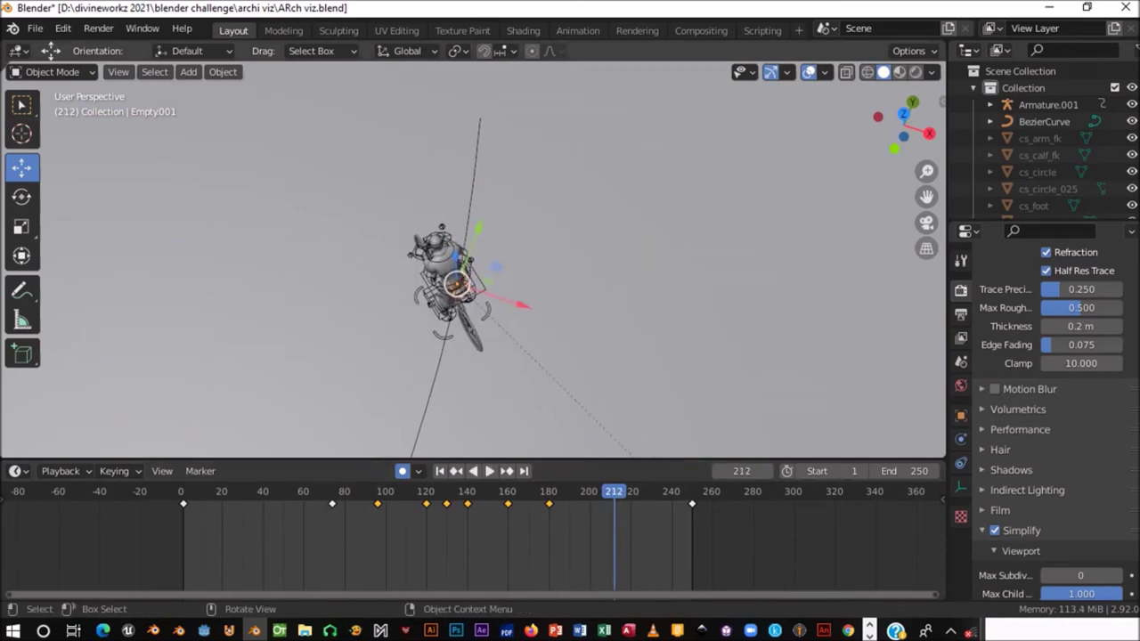
{"action": "key", "text": "r"}
{"action": "key", "text": "z"}
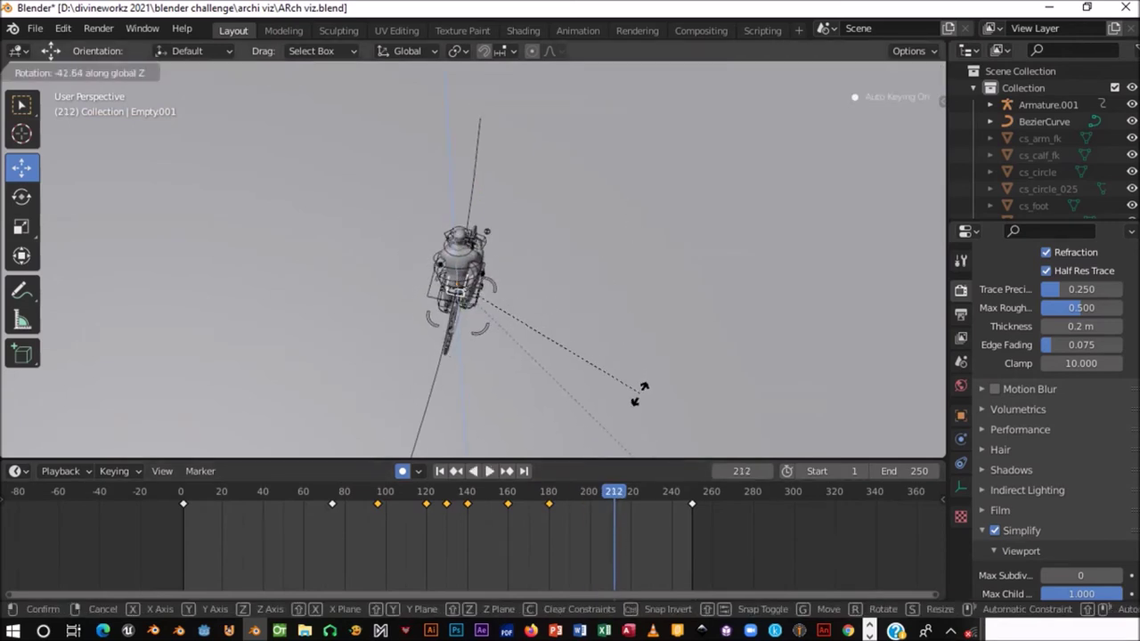
{"action": "left_click", "coordinate": [641, 398]}
- Set Empty001's final Z heading at frame 250, the end of the animation
{"action": "key", "text": "space"}
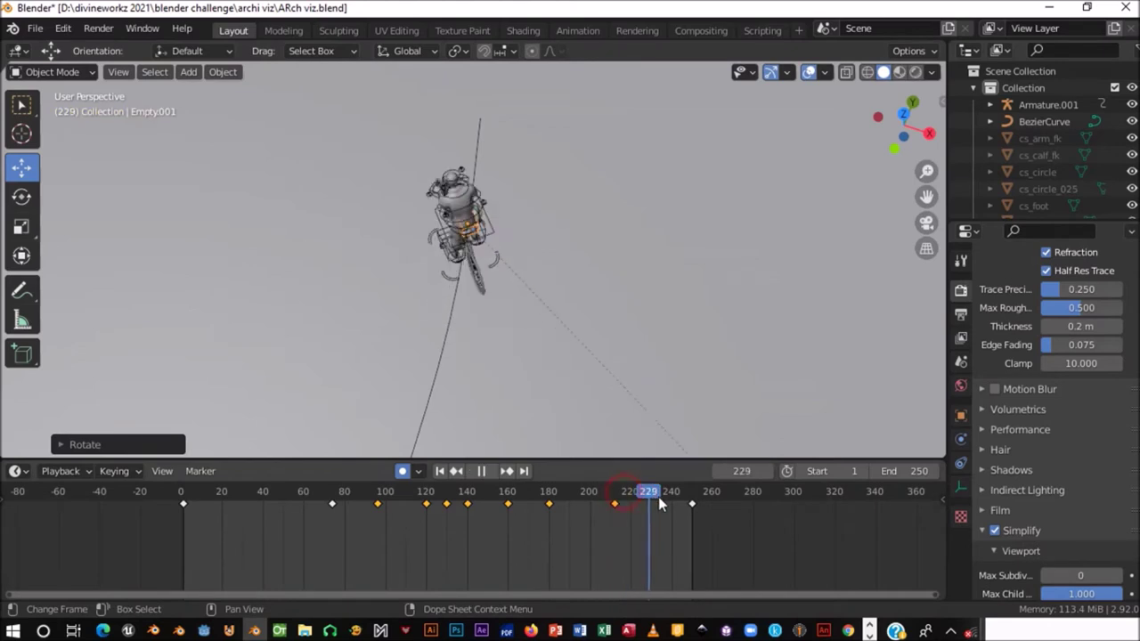
{"action": "left_click_drag", "start_coordinate": [676, 499], "coordinate": [694, 505]}
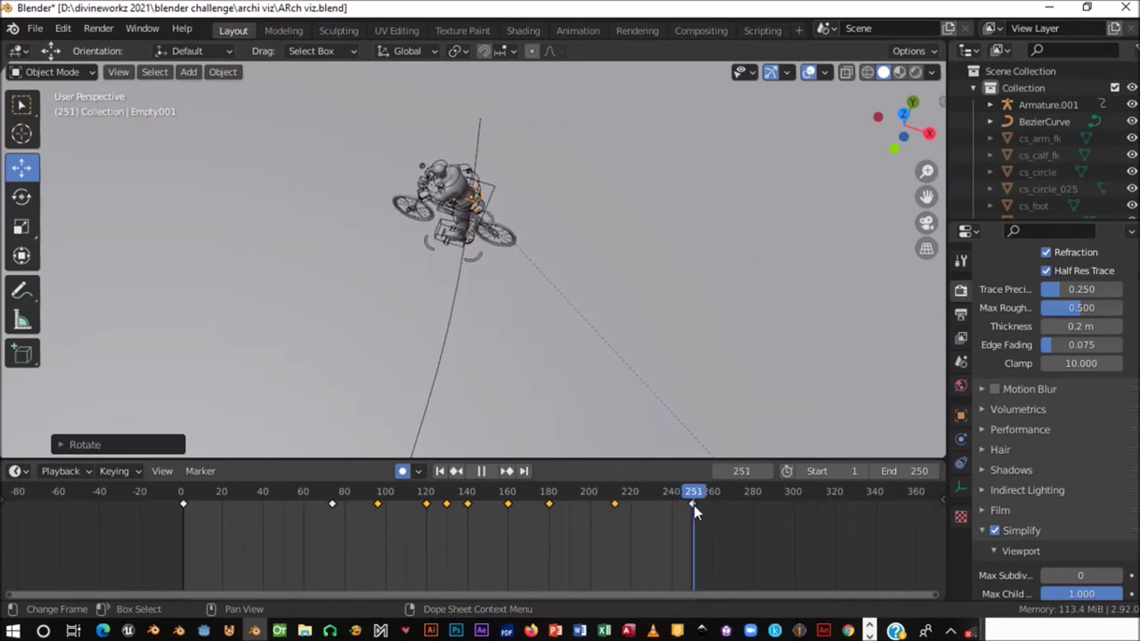
{"action": "left_click_drag", "start_coordinate": [694, 505], "coordinate": [692, 506]}
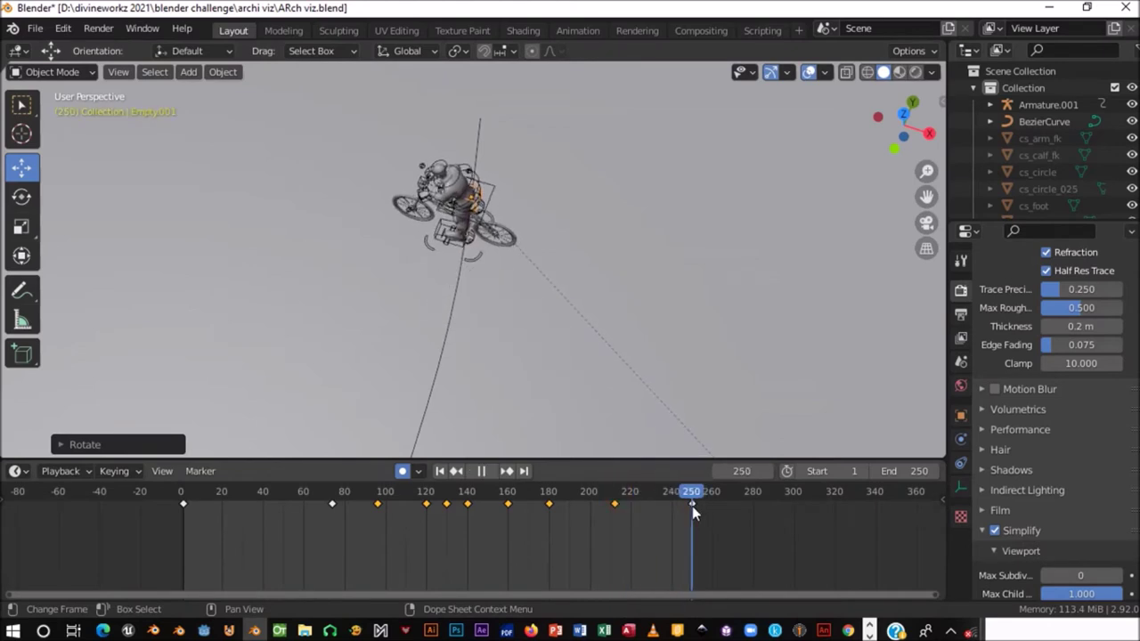
{"action": "key", "text": "space"}
{"action": "key", "text": "r"}
{"action": "key", "text": "z"}
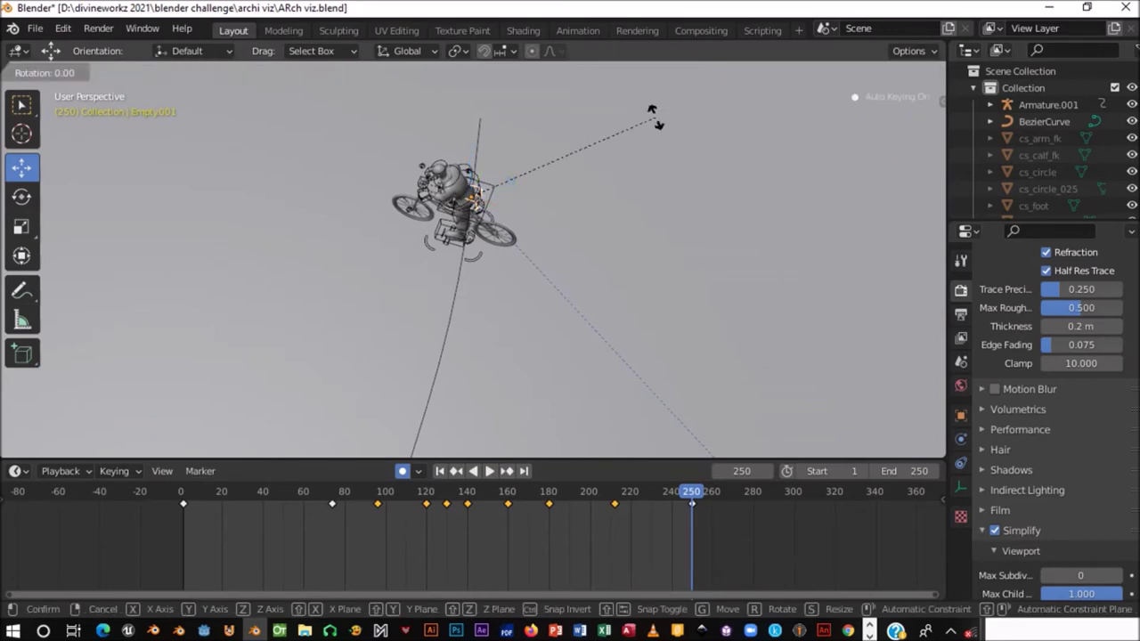
{"action": "left_click", "coordinate": [564, 367]}
- Play back and scrub the animation to review the rider following the whole curve path
{"action": "key", "text": "space"}
{"action": "left_click_drag", "start_coordinate": [692, 498], "coordinate": [525, 502]}
{"action": "left_click", "coordinate": [492, 496]}
{"action": "key", "text": "space"}
{"action": "mouse_move", "coordinate": [532, 208]}
{"action": "middle_mouse_down"}
{"action": "mouse_move", "coordinate": [350, 187]}
{"action": "mouse_move", "coordinate": [478, 125]}
{"action": "middle_mouse_up"}
{"action": "key", "text": "space"}
{"action": "mouse_move", "coordinate": [496, 495]}
{"action": "left_mouse_down"}
{"action": "mouse_move", "coordinate": [229, 487]}
{"action": "mouse_move", "coordinate": [500, 505]}
{"action": "mouse_move", "coordinate": [510, 516]}
{"action": "mouse_move", "coordinate": [370, 516]}
{"action": "mouse_move", "coordinate": [694, 513]}
{"action": "mouse_move", "coordinate": [178, 505]}
{"action": "left_mouse_up"}
- Save ARch viz.blend with Ctrl+S, then select the rider's armature Armature.001
{"action": "mouse_move", "coordinate": [291, 251]}
{"action": "middle_mouse_down"}
{"action": "mouse_move", "coordinate": [204, 326]}
{"action": "mouse_move", "coordinate": [486, 269]}
{"action": "mouse_move", "coordinate": [412, 222]}
{"action": "mouse_move", "coordinate": [543, 272]}
{"action": "mouse_move", "coordinate": [435, 226]}
{"action": "mouse_move", "coordinate": [514, 202]}
{"action": "mouse_move", "coordinate": [478, 210]}
{"action": "mouse_move", "coordinate": [559, 219]}
{"action": "mouse_move", "coordinate": [531, 218]}
{"action": "middle_mouse_up"}
{"action": "key", "text": "ctrl+s"}
{"action": "scroll", "coordinate": [435, 225], "scroll_direction": "up", "scroll_amount": 2}
{"action": "scroll", "coordinate": [467, 244], "scroll_direction": "up", "scroll_amount": 2}
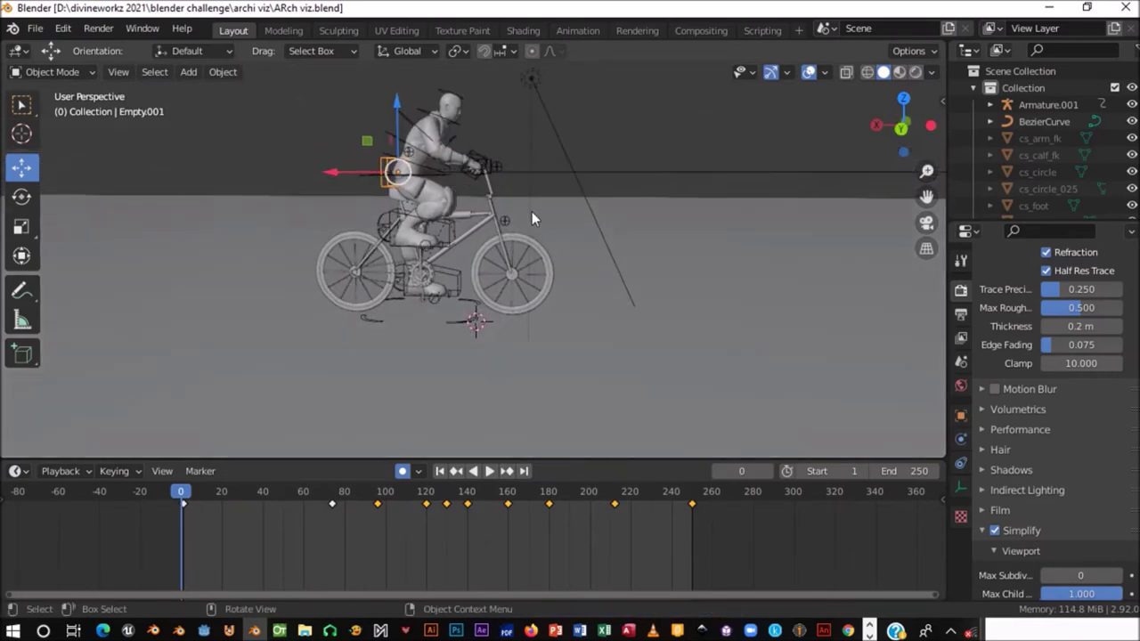
{"action": "left_click", "coordinate": [423, 236]}
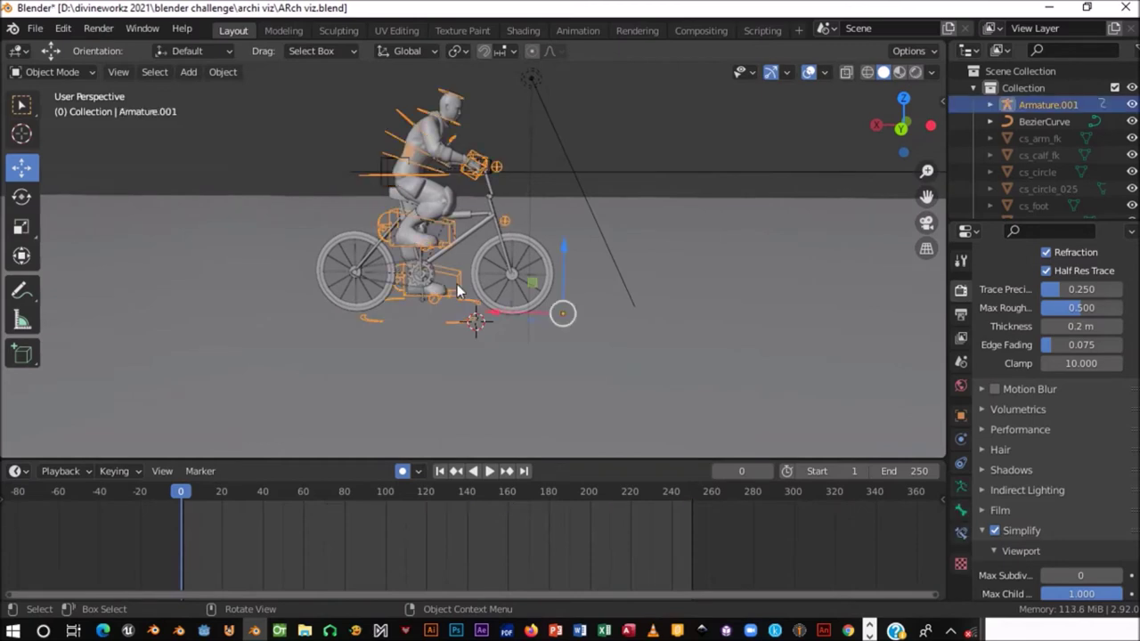
- Zoom in close on the bicycle's crank and gear, picking out the chain and crank rod
{"action": "middle_click_drag", "start_coordinate": [453, 236], "coordinate": [479, 265], "text": "ctrl"}
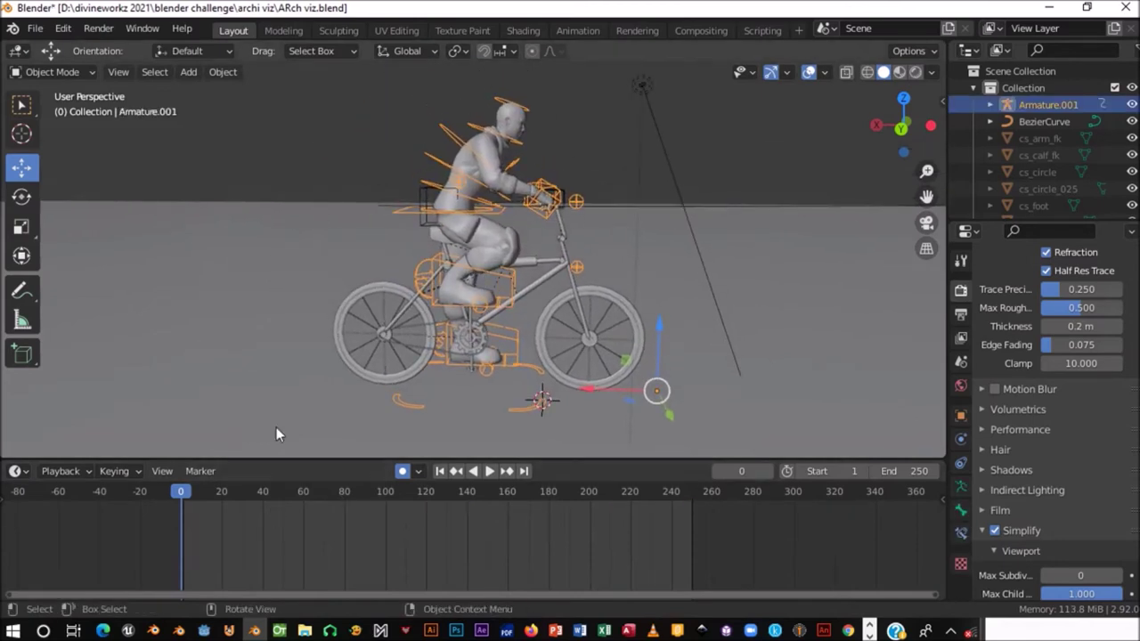
{"action": "scroll", "coordinate": [454, 330], "scroll_direction": "up", "scroll_amount": 2}
{"action": "scroll", "coordinate": [460, 316], "scroll_direction": "up", "scroll_amount": 1}
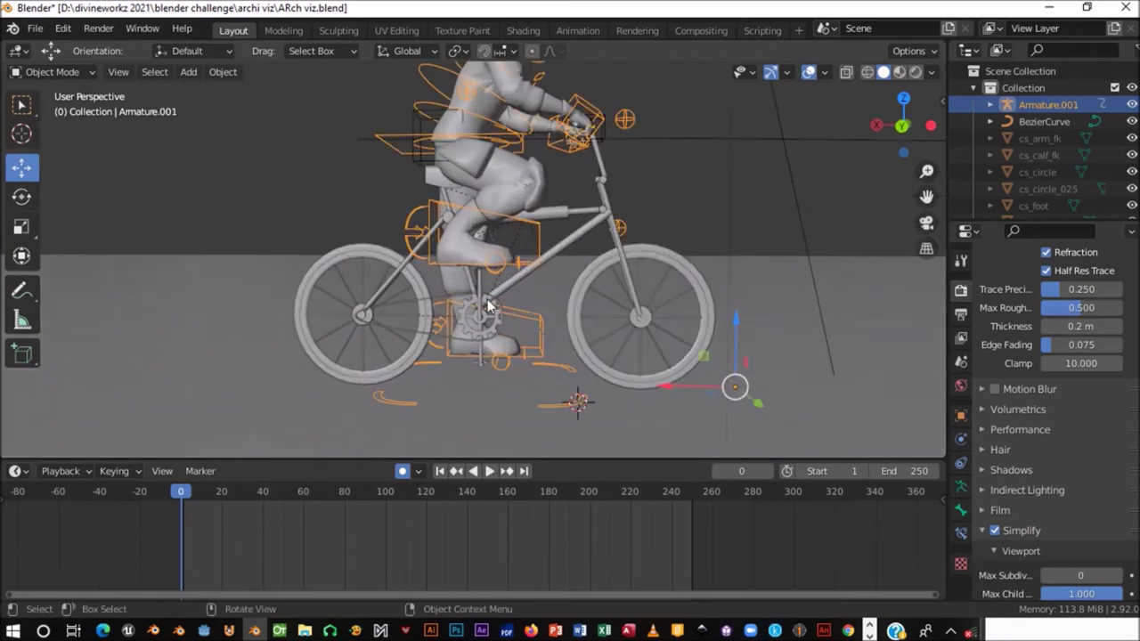
{"action": "left_click", "coordinate": [492, 308]}
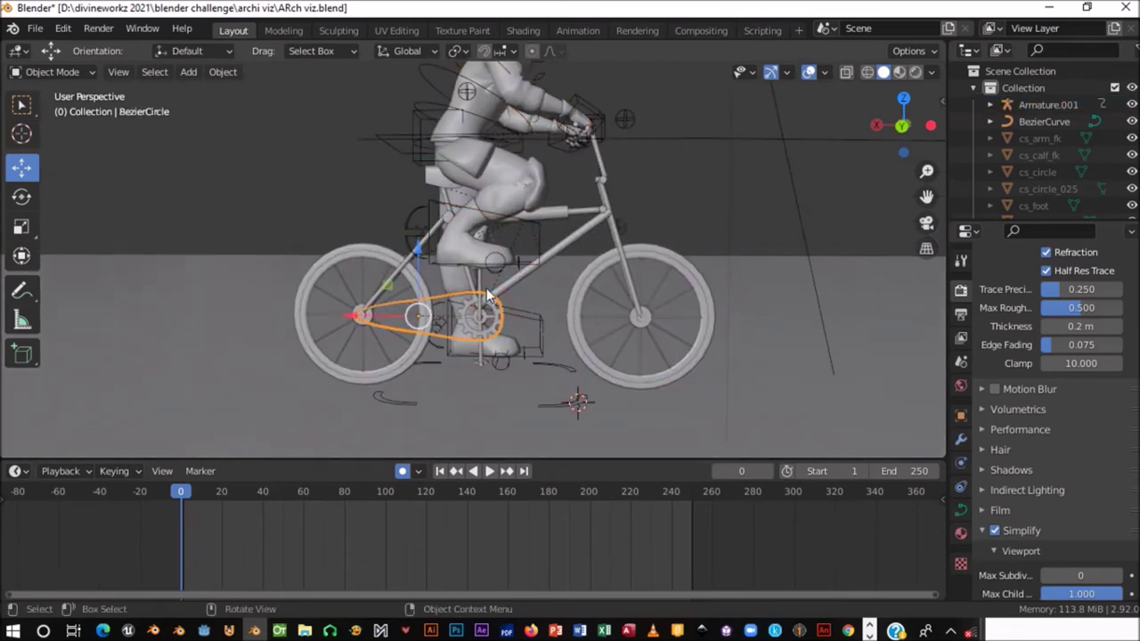
{"action": "left_click", "coordinate": [480, 291]}
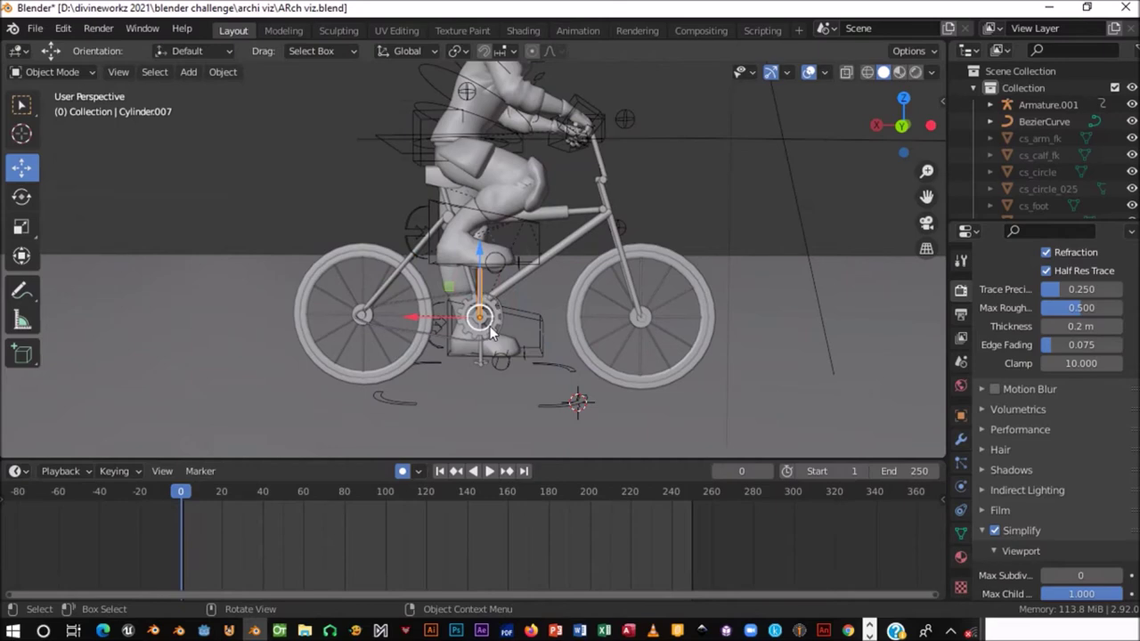
{"action": "middle_click_drag", "start_coordinate": [491, 333], "coordinate": [504, 330], "text": "shift"}
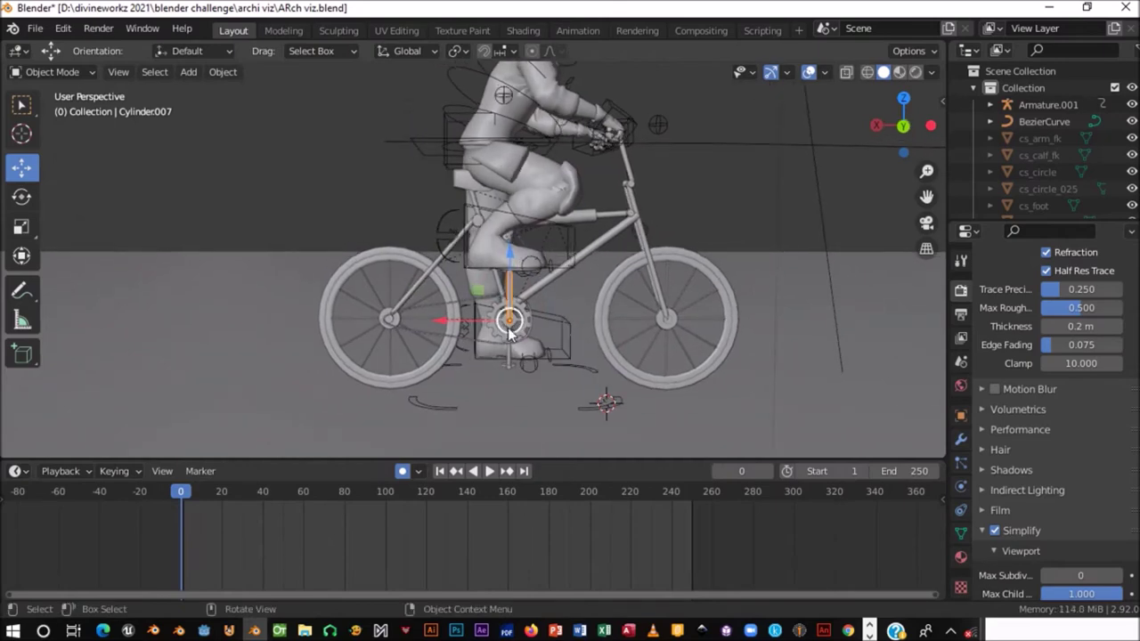
{"action": "scroll", "coordinate": [509, 327], "scroll_direction": "up", "scroll_amount": 4}
{"action": "middle_click_drag", "start_coordinate": [515, 351], "coordinate": [520, 303], "text": "shift"}
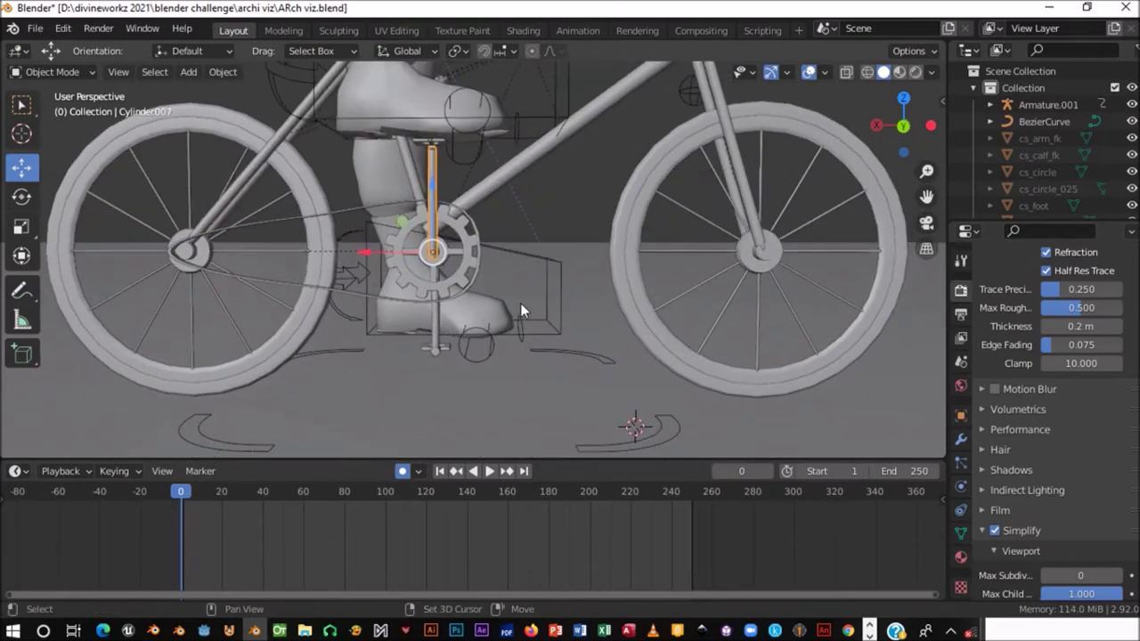
- Rotate crank control Circle.003 about −45° around Z, then select crank rod Cylinder.007 and reframe
{"action": "left_click", "coordinate": [436, 259]}
{"action": "left_click", "coordinate": [450, 260]}
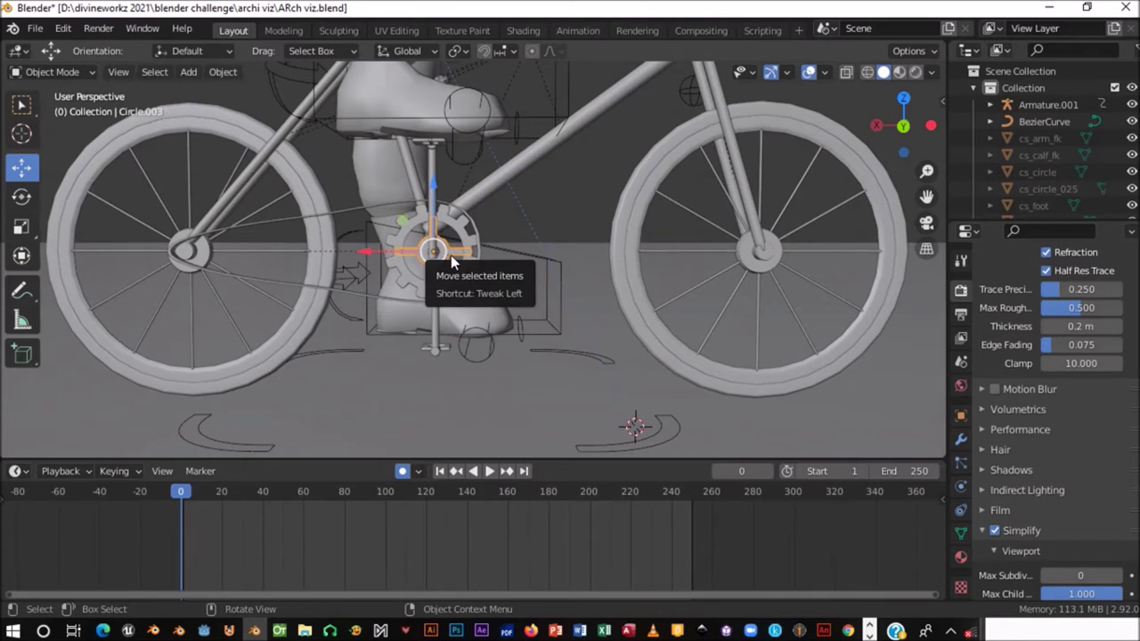
{"action": "key", "text": "r"}
{"action": "key", "text": "z"}
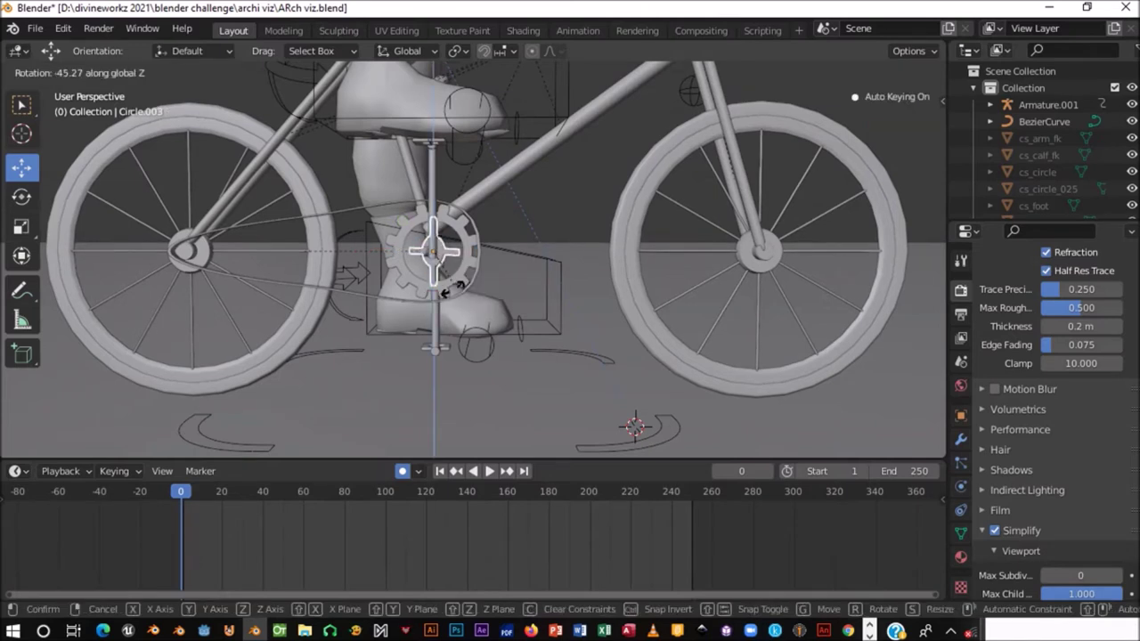
{"action": "left_click", "coordinate": [447, 287]}
{"action": "left_click", "coordinate": [432, 179]}
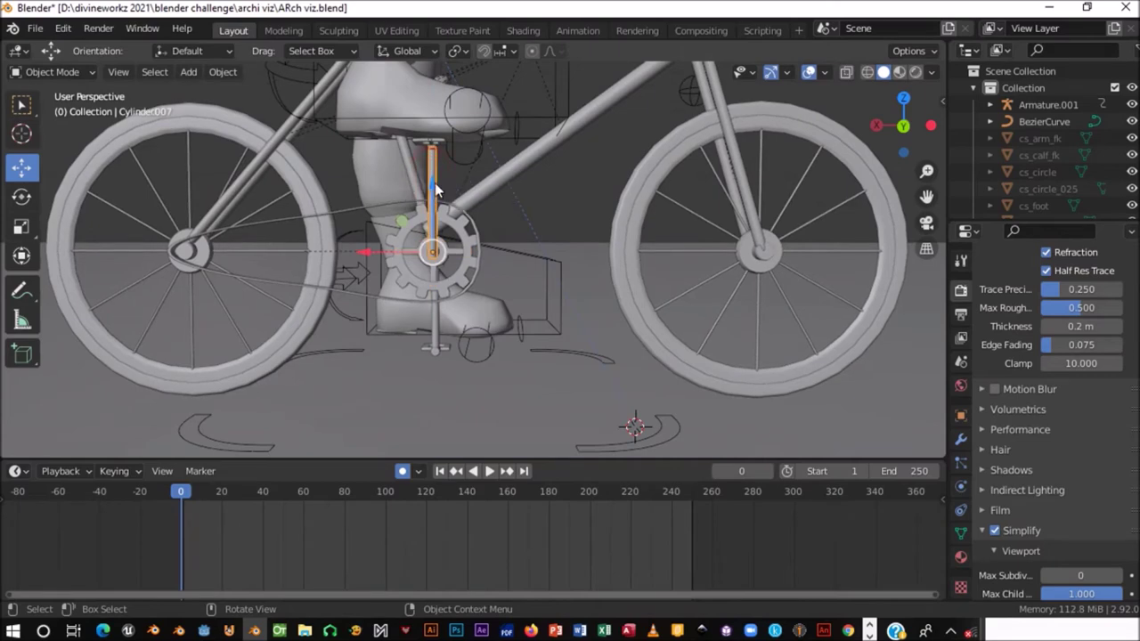
{"action": "mouse_move", "coordinate": [432, 179]}
{"action": "middle_mouse_down"}
{"action": "mouse_move", "coordinate": [320, 283]}
{"action": "mouse_move", "coordinate": [483, 278]}
{"action": "middle_mouse_up"}
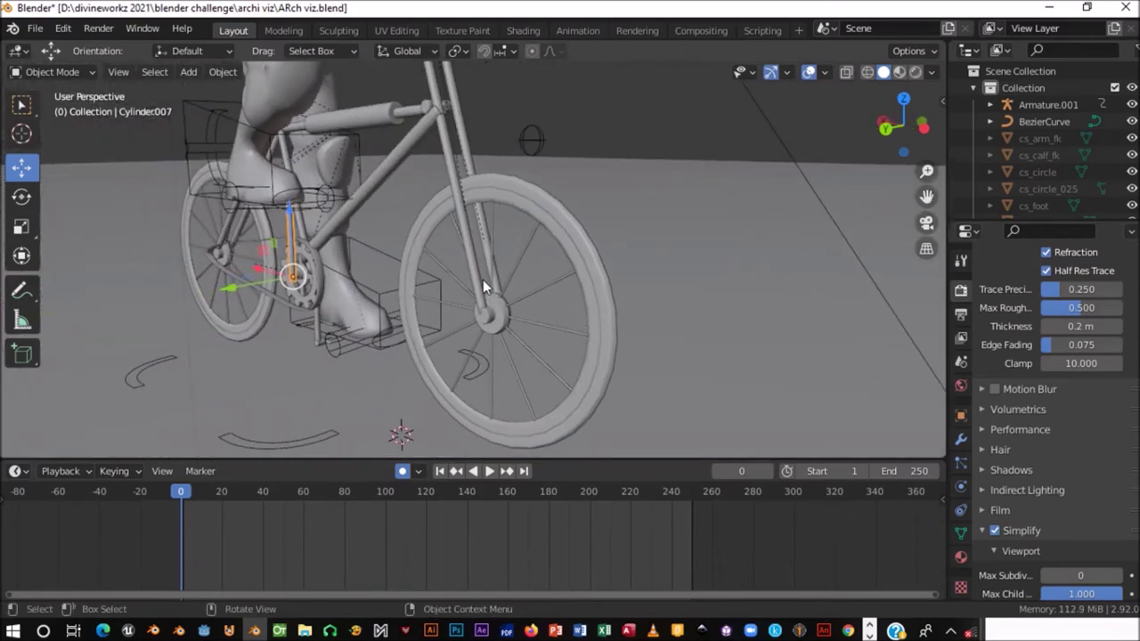
{"action": "scroll", "coordinate": [293, 292], "scroll_direction": "up", "scroll_amount": 5}
{"action": "middle_click_drag", "start_coordinate": [280, 286], "coordinate": [416, 285]}
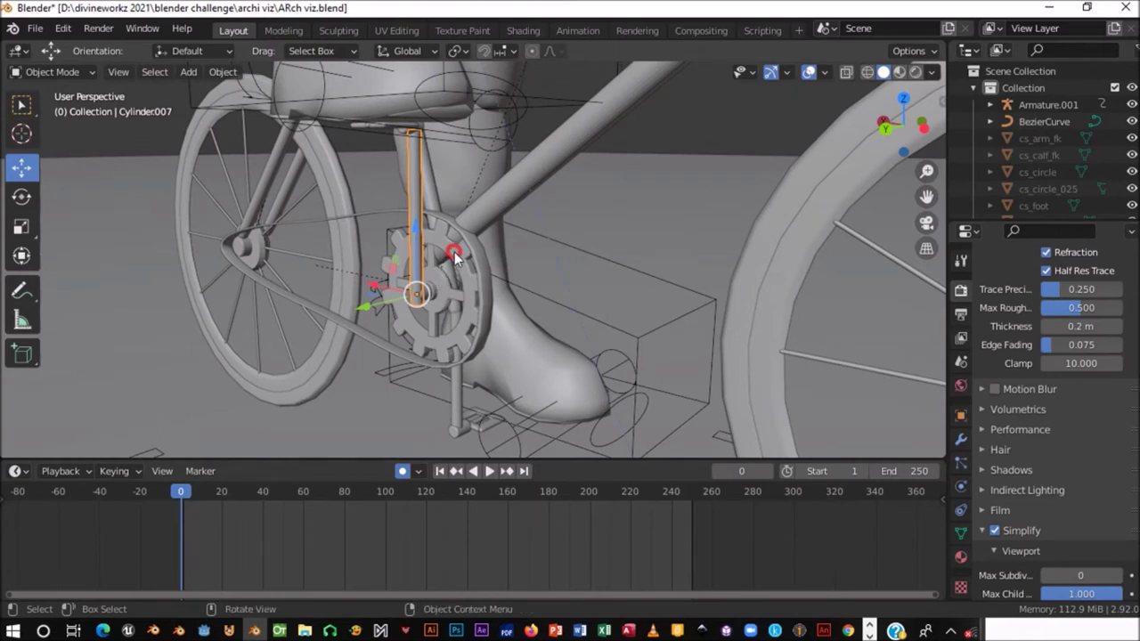
- Start rotating the Gear, switching the rotation axis from Z to Y
{"action": "left_click", "coordinate": [454, 256]}
{"action": "key", "text": "r"}
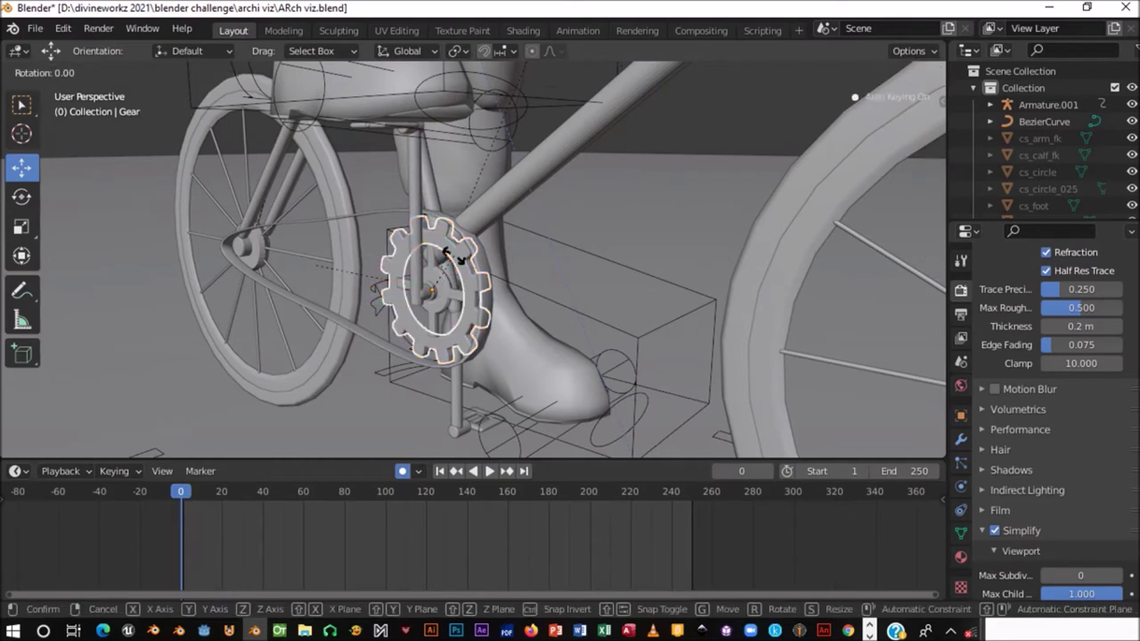
{"action": "key", "text": "z"}
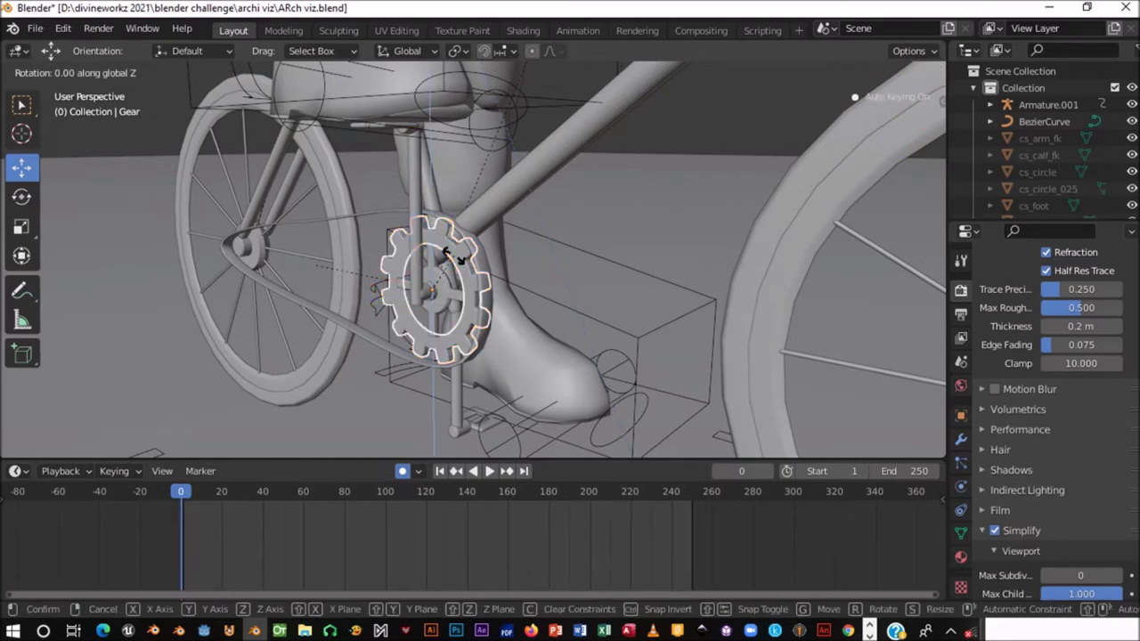
{"action": "key", "text": "y"}
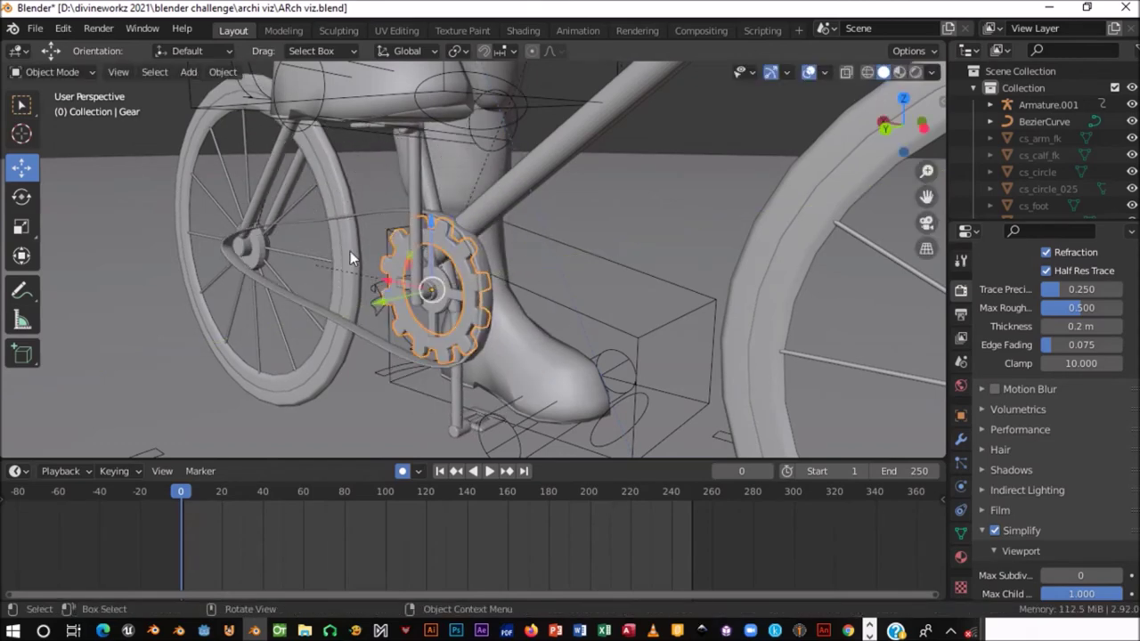
- Parent the BezierCircle chain to hub circle Circle.002 using Ctrl+P Object
{"action": "left_click", "coordinate": [349, 217]}
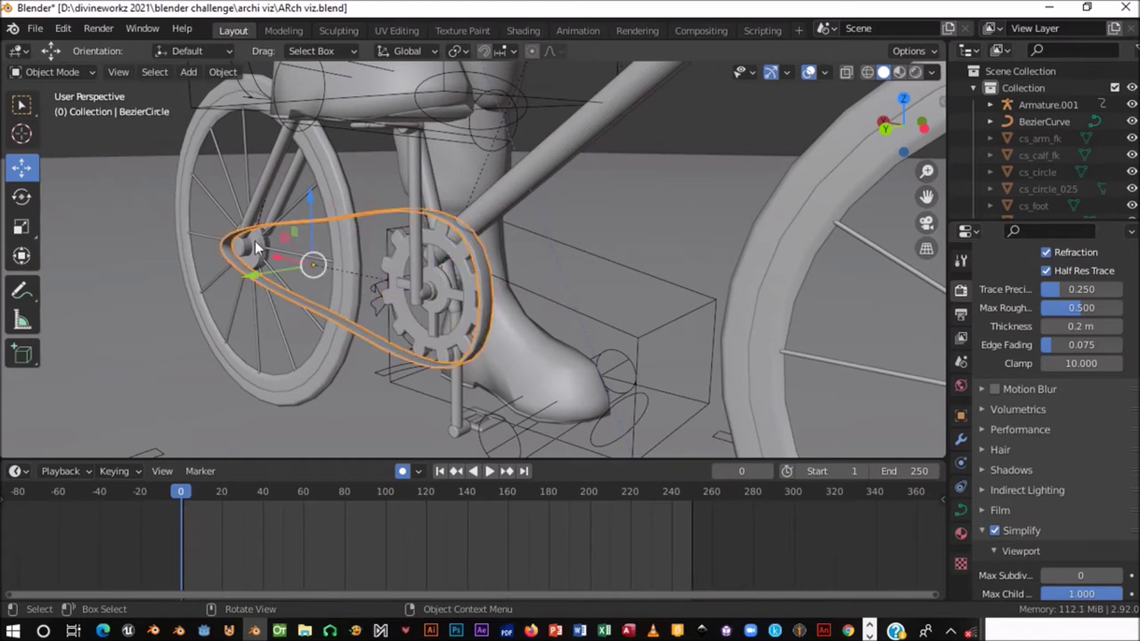
{"action": "key", "text": "KP_Decimal"}
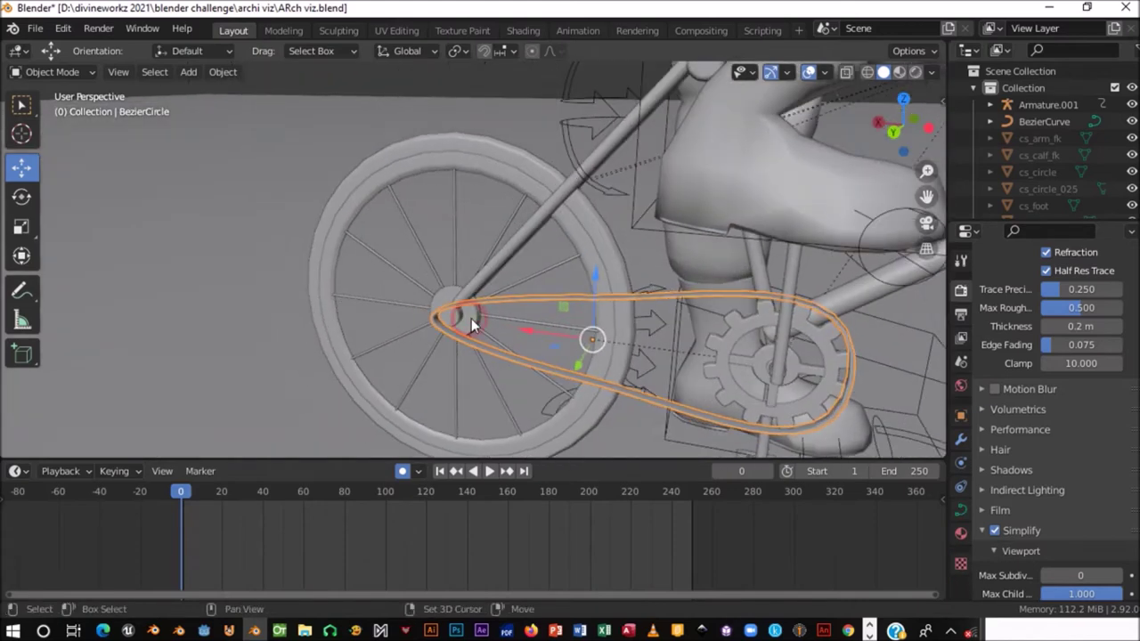
{"action": "left_click", "coordinate": [471, 318], "text": "shift"}
{"action": "key", "text": "ctrl+p"}
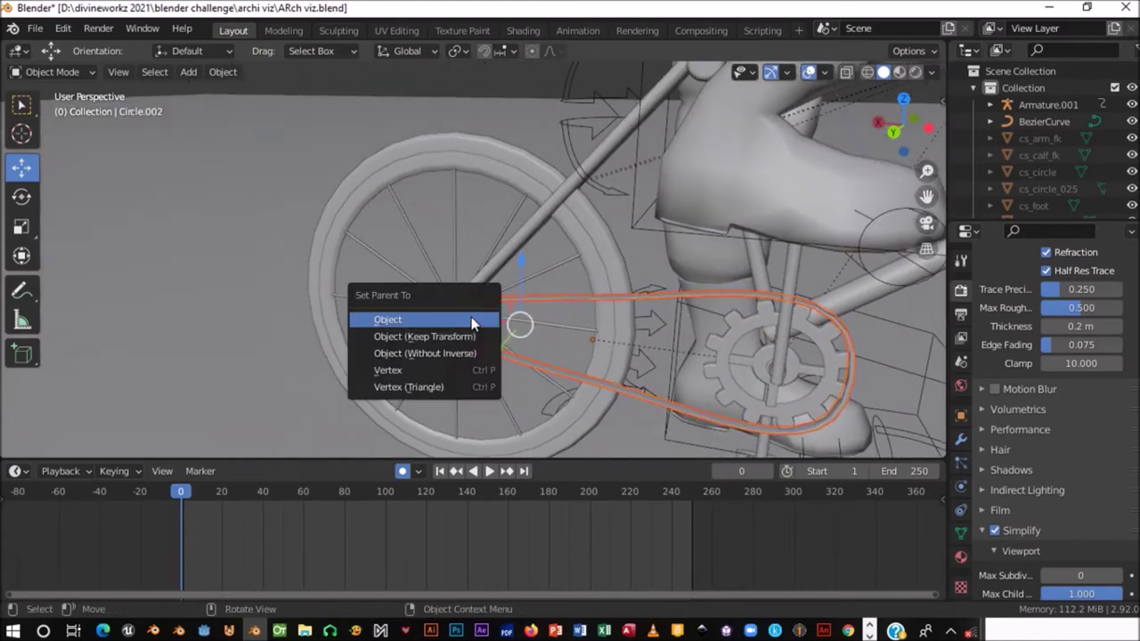
{"action": "left_click", "coordinate": [470, 336]}
- Reselect the Gear and begin rotating it about the Y axis
{"action": "mouse_move", "coordinate": [660, 320]}
{"action": "middle_mouse_down", "text": "shift"}
{"action": "mouse_move", "coordinate": [534, 303]}
{"action": "mouse_move", "coordinate": [443, 311]}
{"action": "middle_mouse_up", "text": "shift"}
{"action": "left_click", "coordinate": [325, 305]}
{"action": "middle_click_drag", "start_coordinate": [328, 303], "coordinate": [360, 300], "text": "shift"}
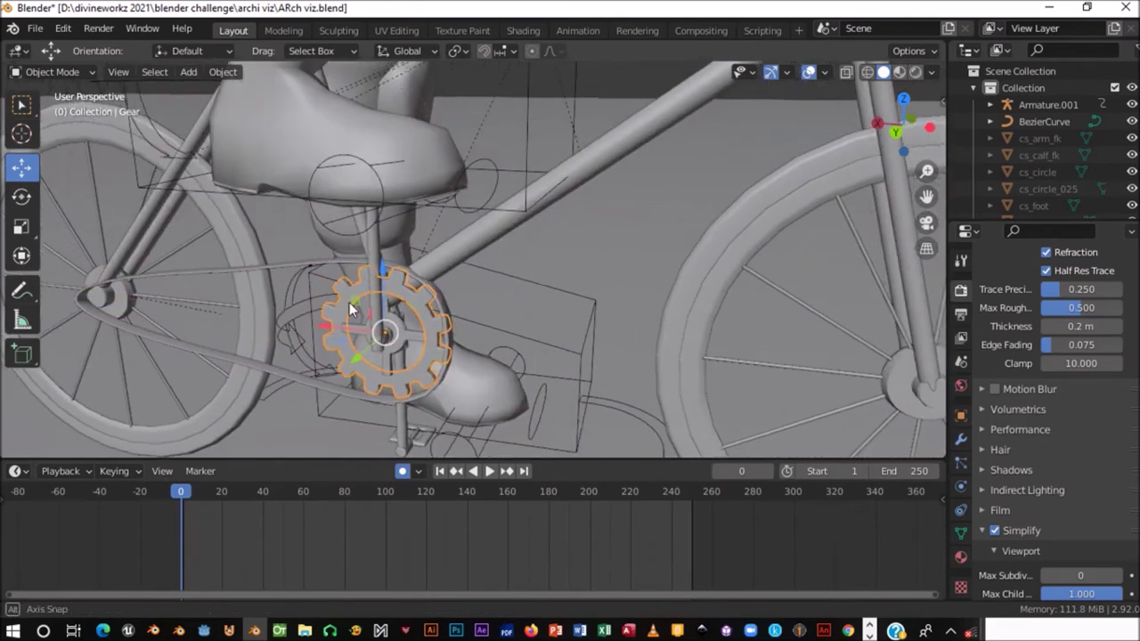
{"action": "key", "text": "r"}
{"action": "key", "text": "y"}
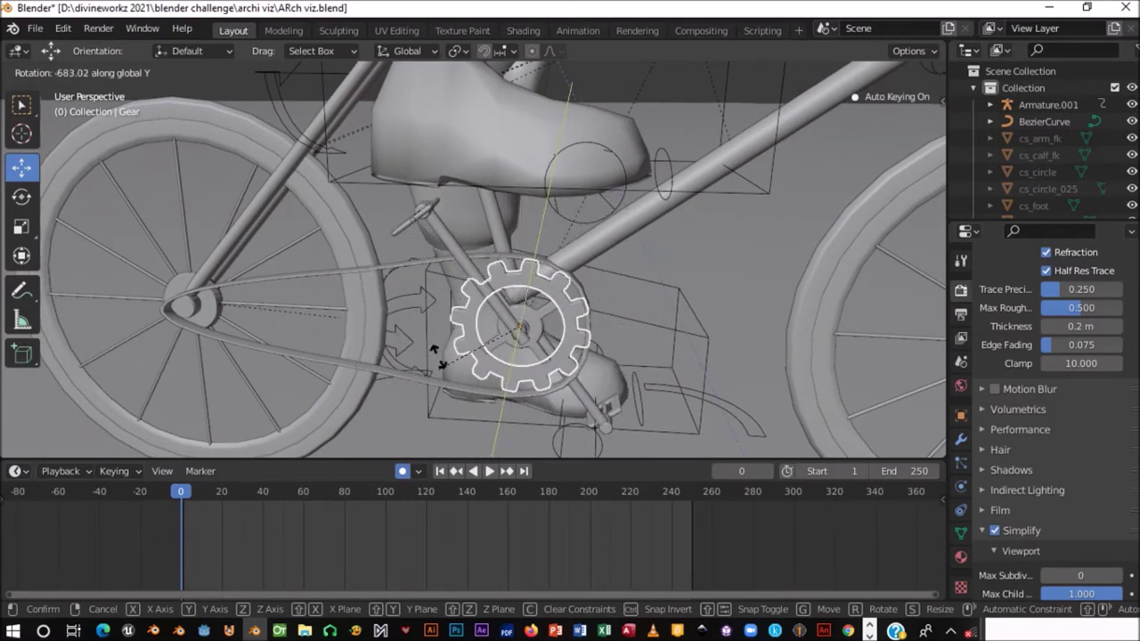
- Confirm the Gear's Y rotation, then reselect the Gear among the crank parts
{"action": "left_click", "coordinate": [476, 407]}
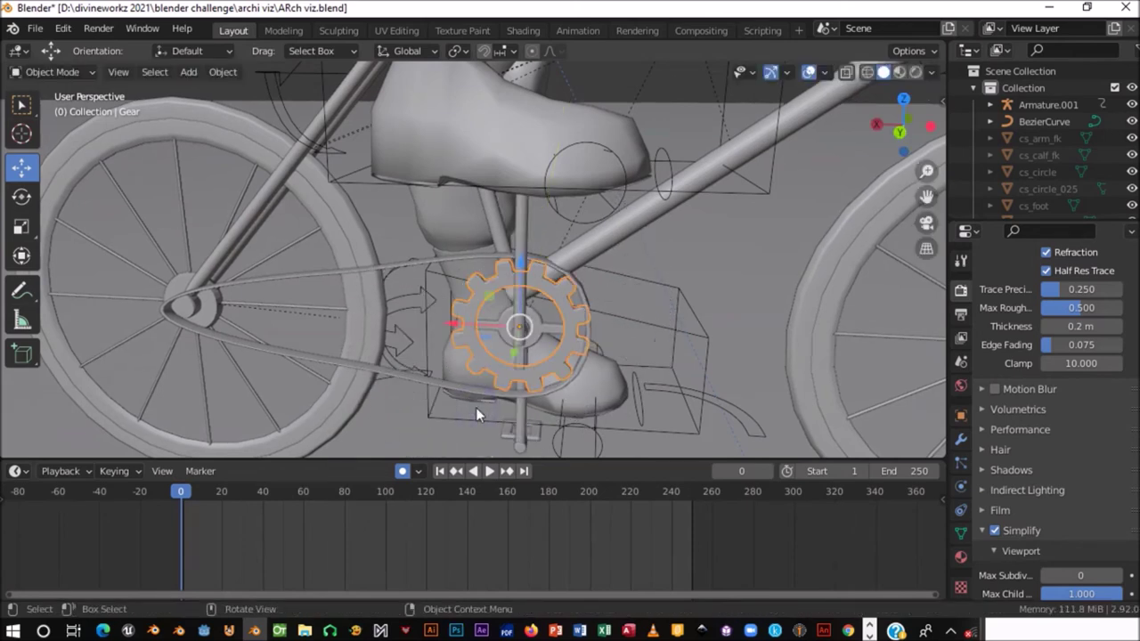
{"action": "left_click", "coordinate": [551, 331]}
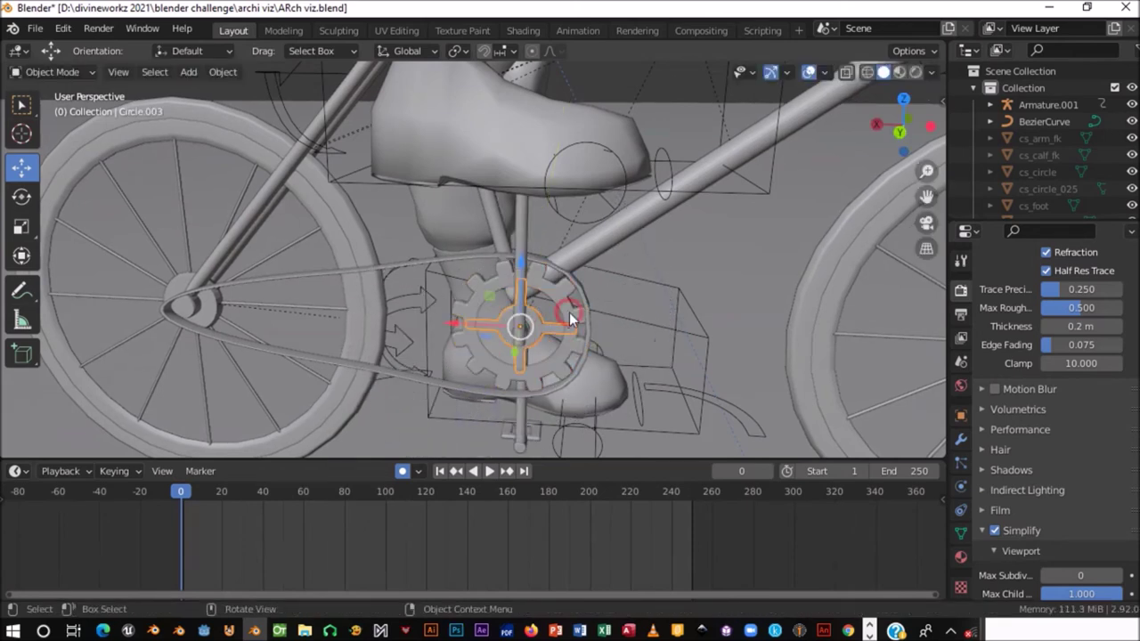
{"action": "left_click", "coordinate": [521, 241]}
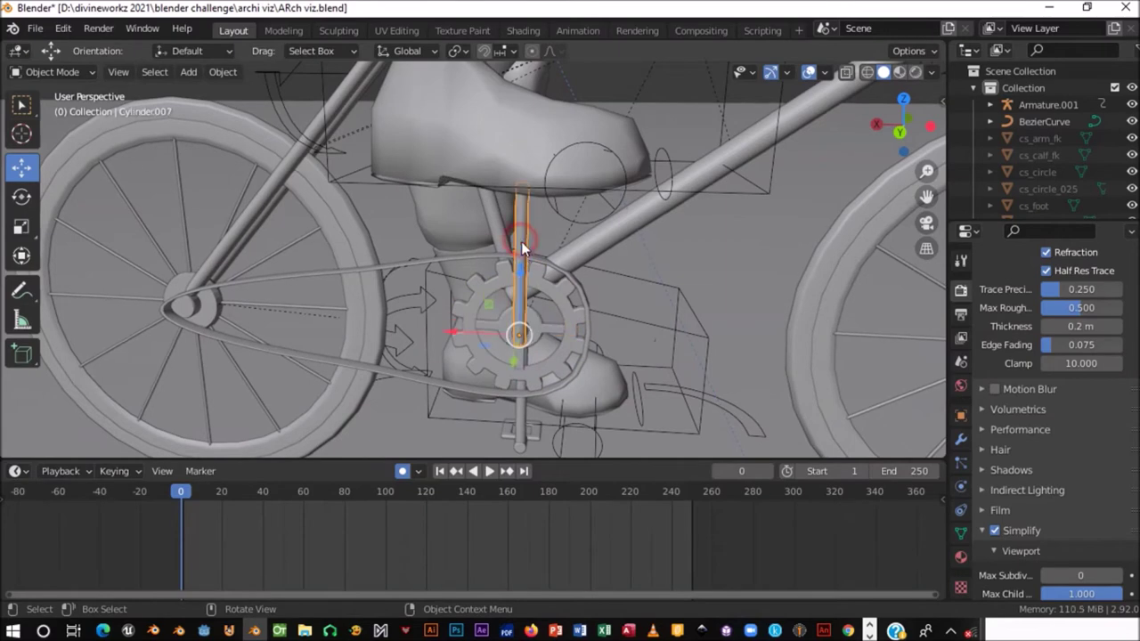
{"action": "left_click", "coordinate": [541, 331]}
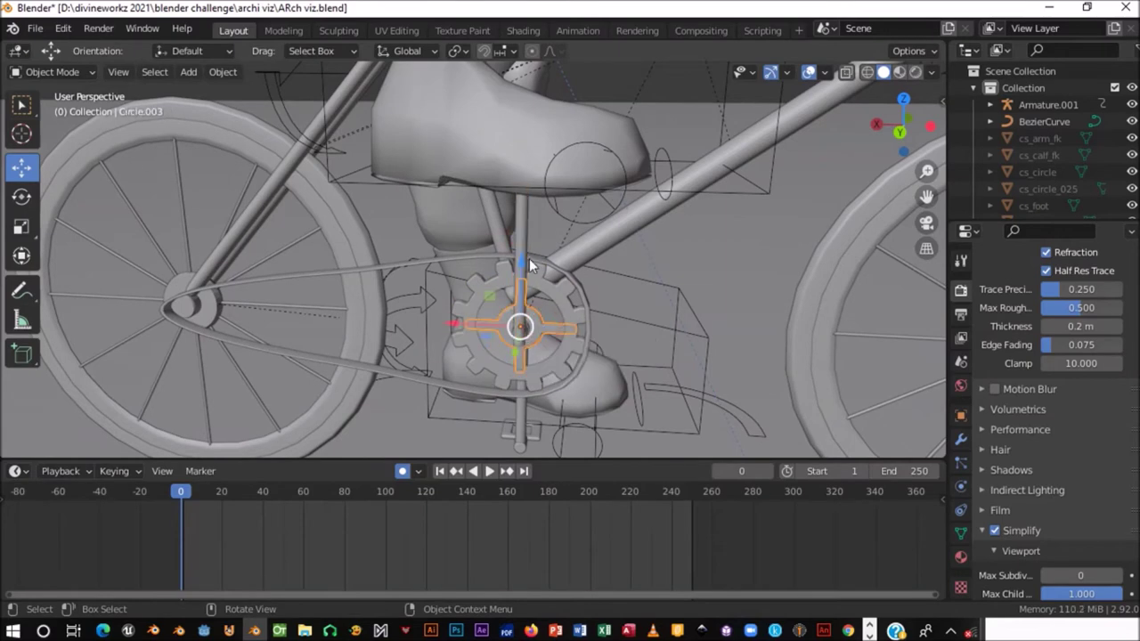
{"action": "middle_click_drag", "start_coordinate": [526, 325], "coordinate": [521, 365], "text": "shift"}
{"action": "left_click", "coordinate": [521, 363]}
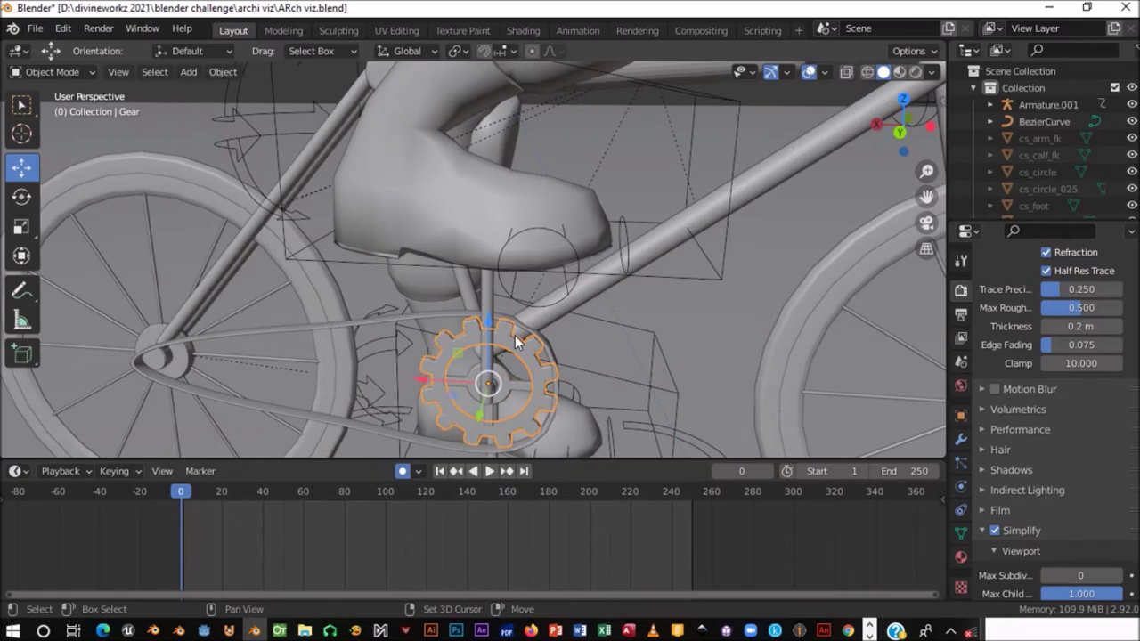
{"action": "mouse_move", "coordinate": [521, 360]}
{"action": "middle_mouse_down", "text": "shift"}
{"action": "mouse_move", "coordinate": [535, 279]}
{"action": "mouse_move", "coordinate": [514, 326]}
{"action": "middle_mouse_up", "text": "shift"}
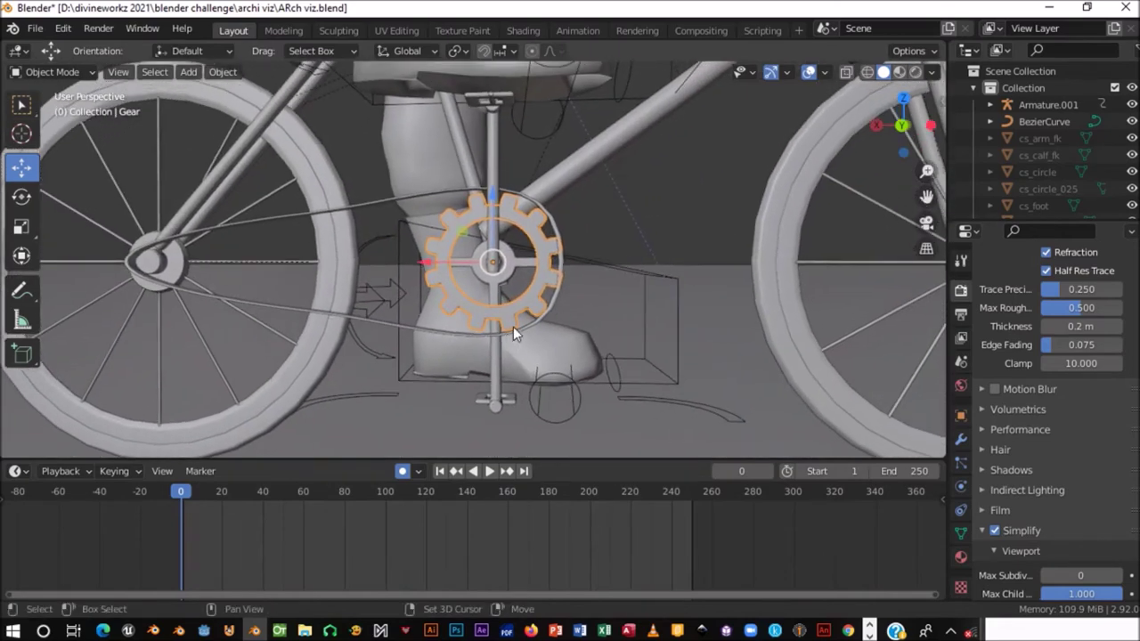
- Adjust the Gear's rotation about Z and start playback from frame 0
{"action": "key", "text": "r"}
{"action": "key", "text": "z"}
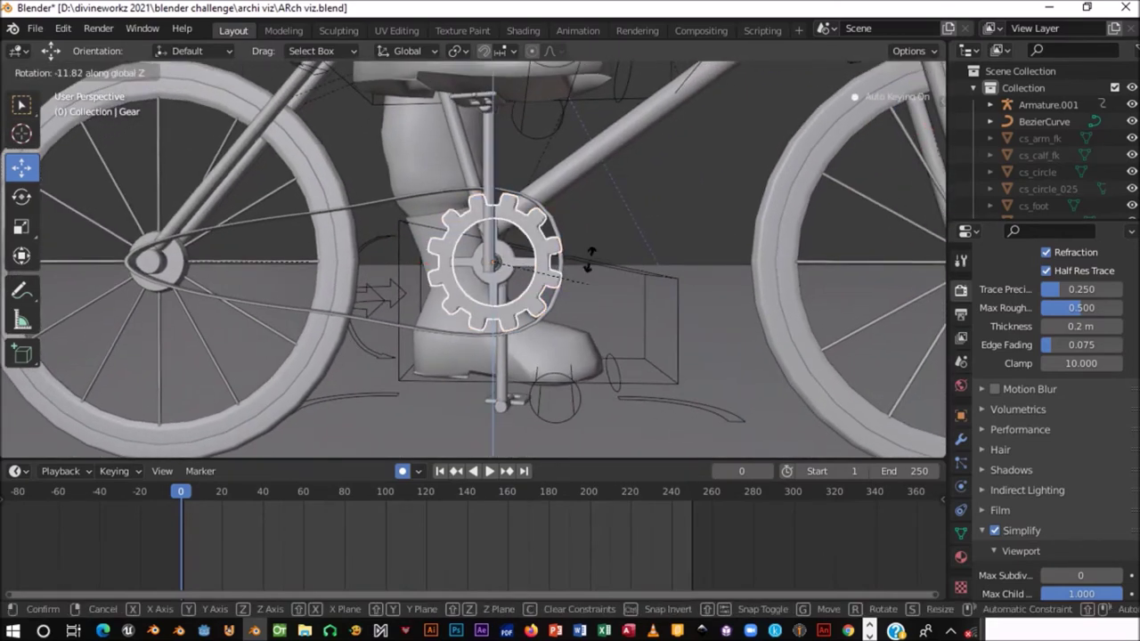
{"action": "left_click", "coordinate": [598, 268]}
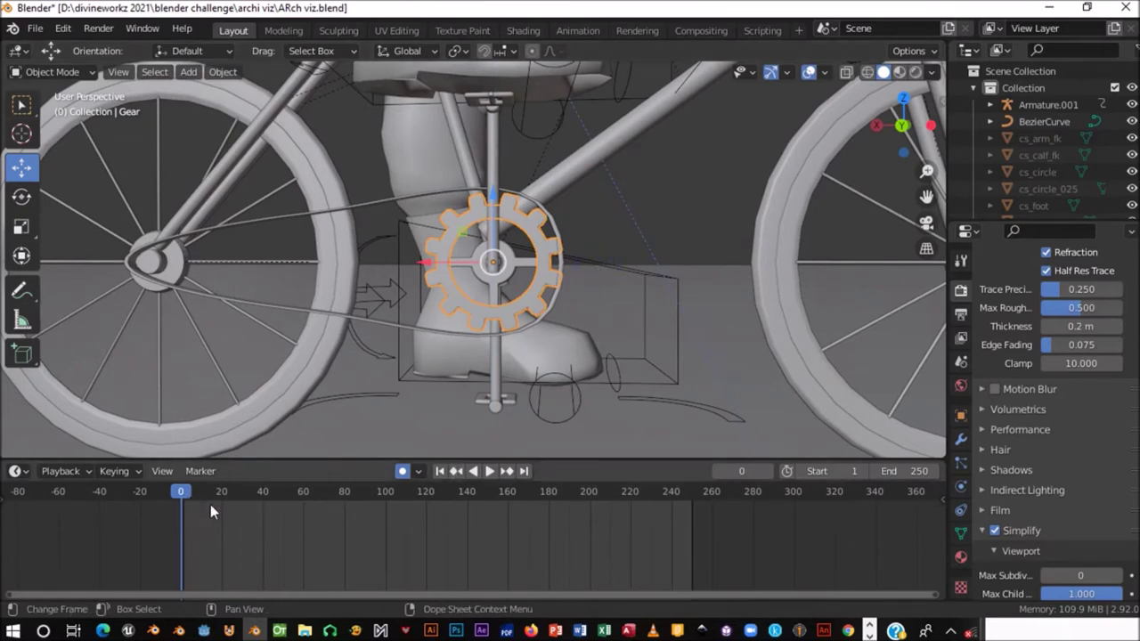
{"action": "scroll", "coordinate": [355, 522], "scroll_direction": "up", "scroll_amount": 3}
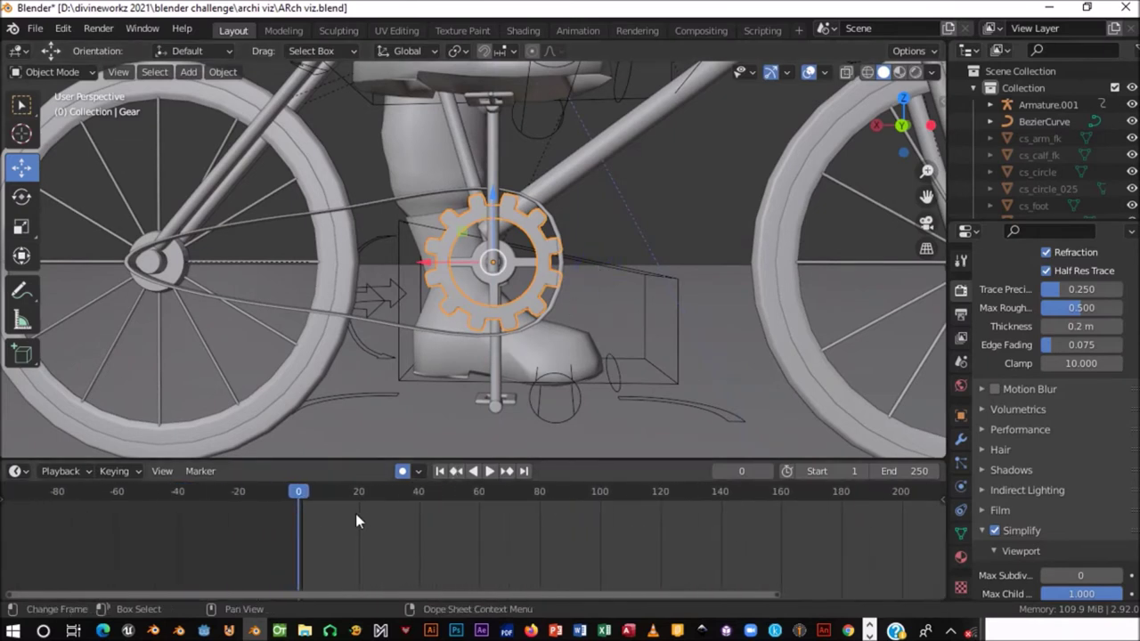
{"action": "scroll", "coordinate": [284, 502], "scroll_direction": "up", "scroll_amount": 2}
{"action": "key", "text": "space"}
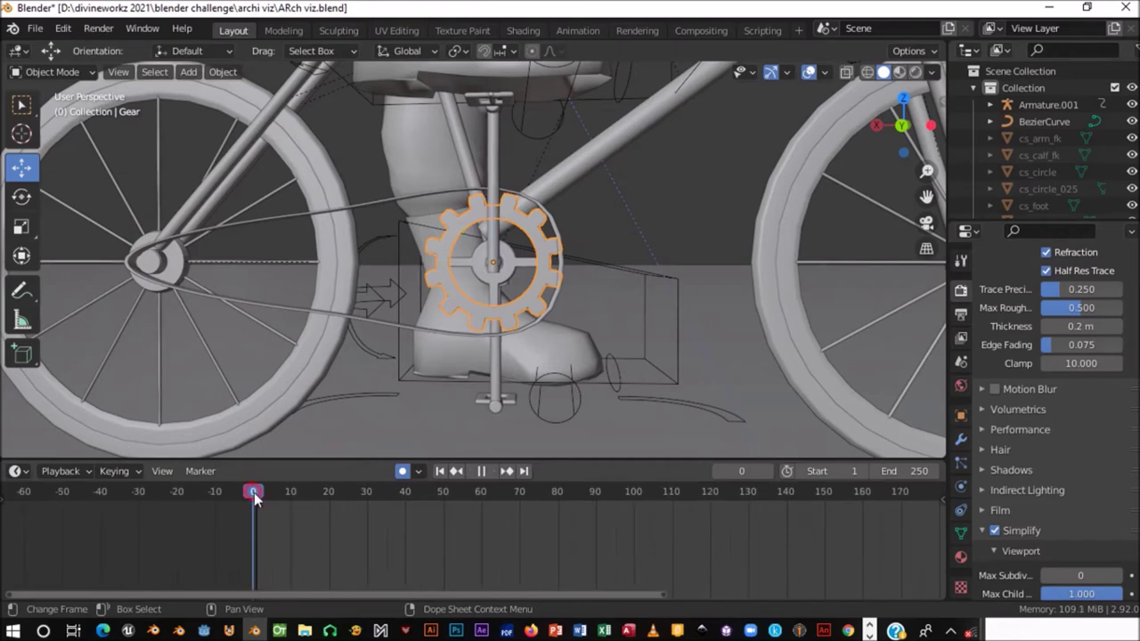
- Stop playback, orbit to a side view and show the Gear's transform properties
{"action": "key", "text": "space"}
{"action": "middle_click_drag", "start_coordinate": [430, 294], "coordinate": [398, 339]}
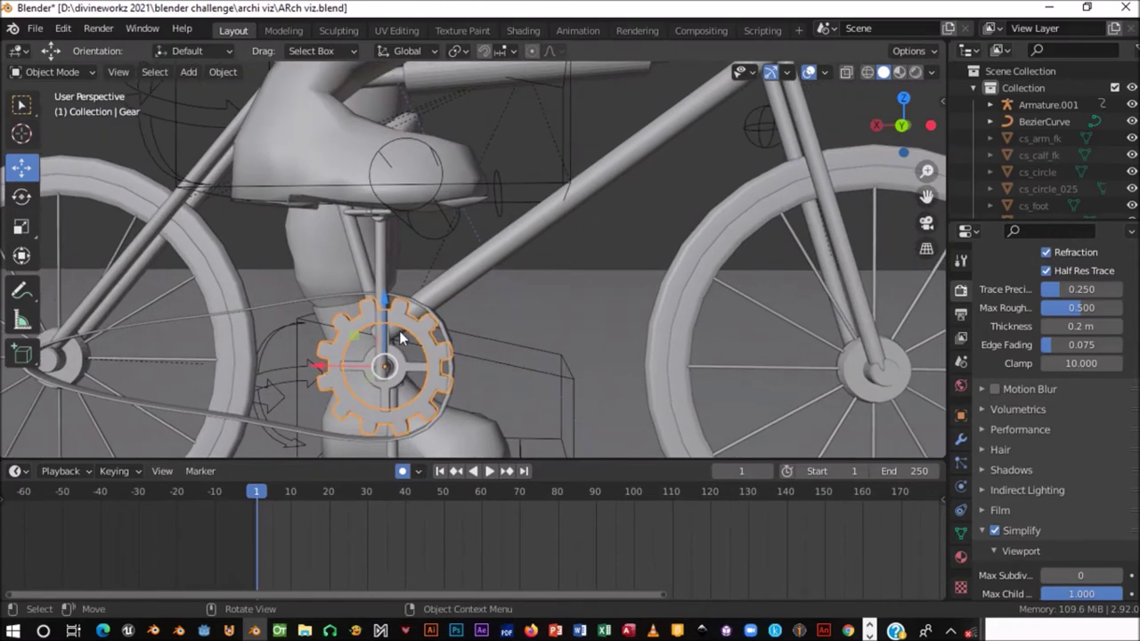
{"action": "mouse_move", "coordinate": [458, 303]}
{"action": "middle_mouse_down"}
{"action": "mouse_move", "coordinate": [477, 290]}
{"action": "mouse_move", "coordinate": [484, 257]}
{"action": "middle_mouse_up"}
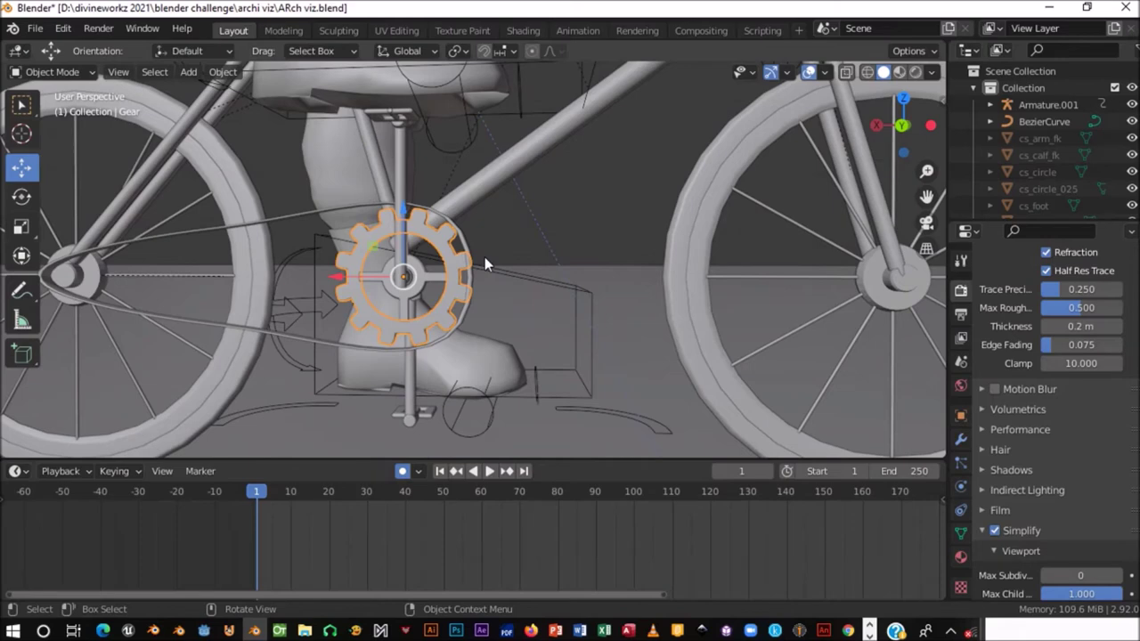
{"action": "middle_click_drag", "start_coordinate": [486, 257], "coordinate": [463, 253]}
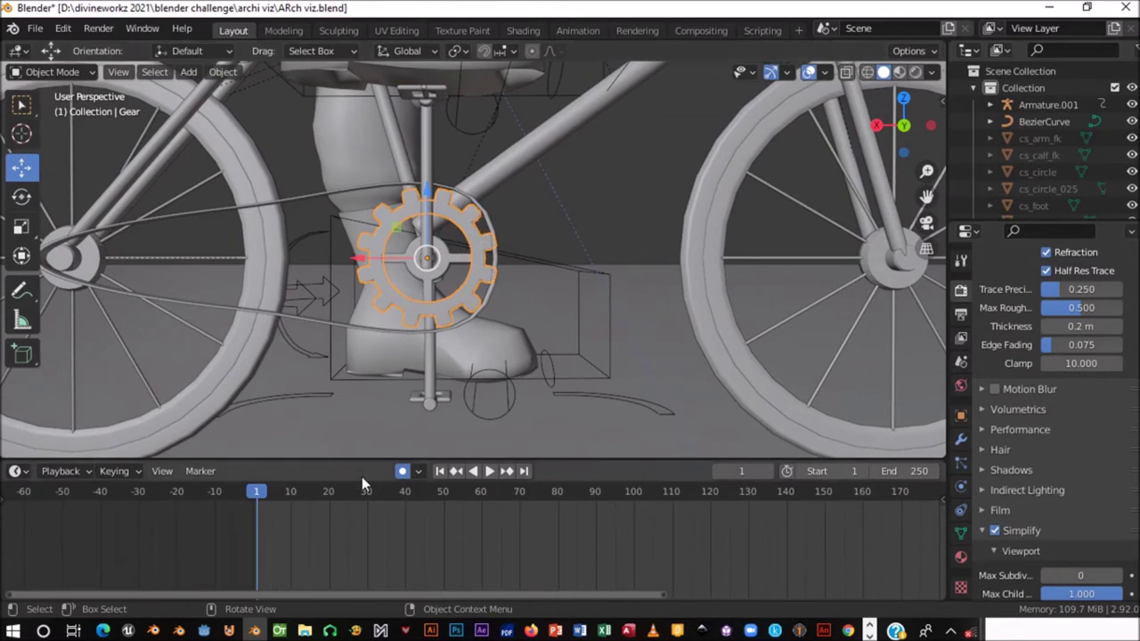
{"action": "left_click_drag", "start_coordinate": [426, 173], "coordinate": [425, 174]}
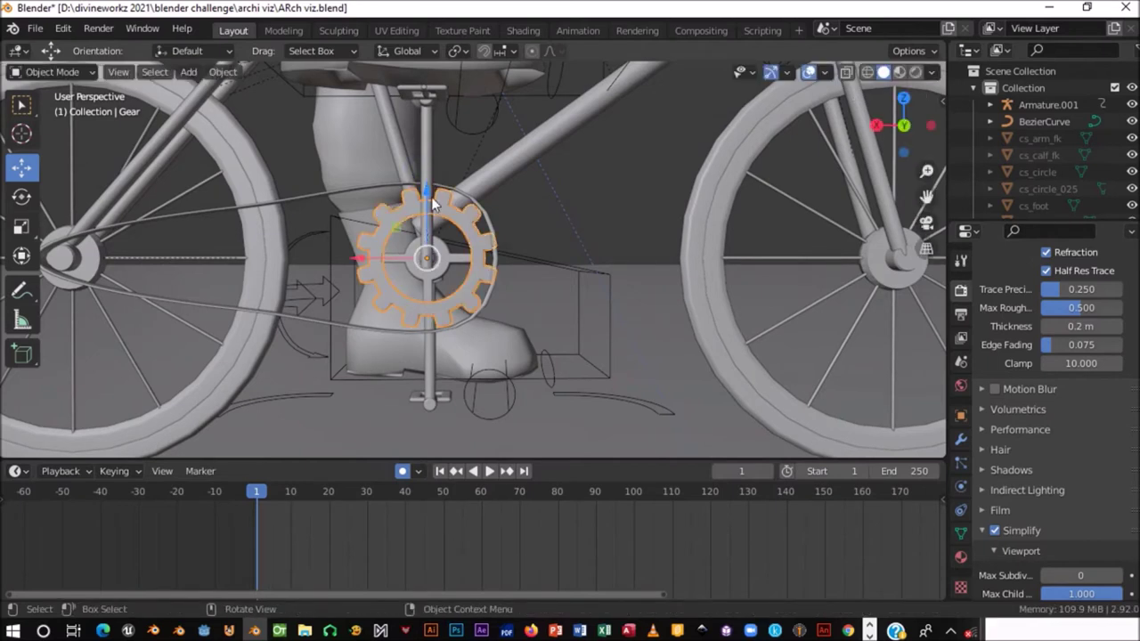
{"action": "key", "text": "i"}
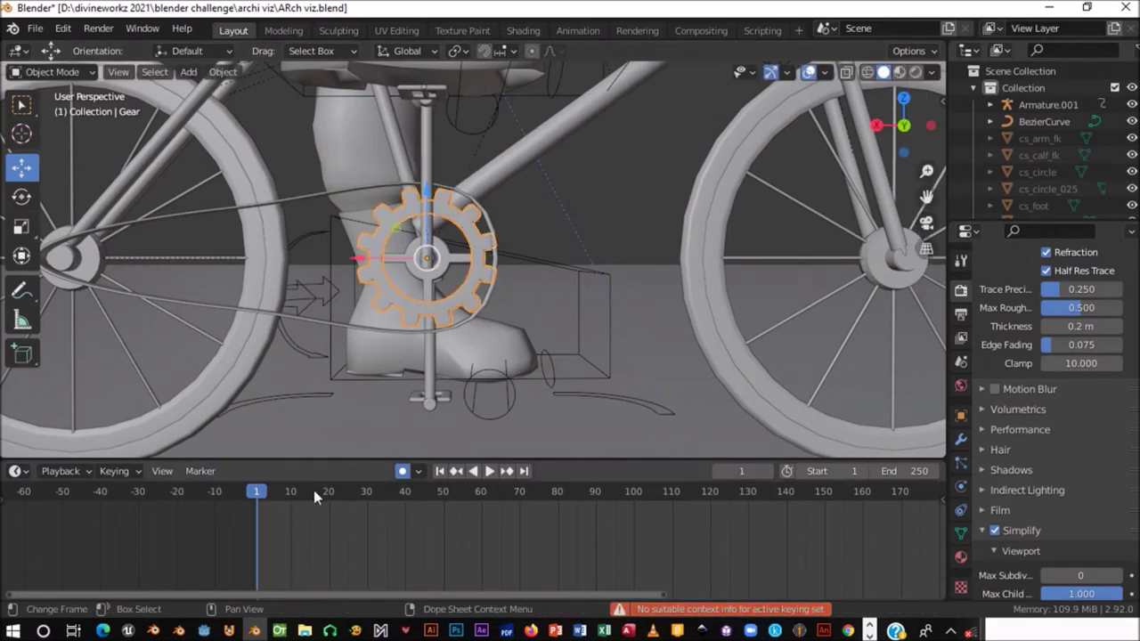
{"action": "left_click", "coordinate": [111, 471]}
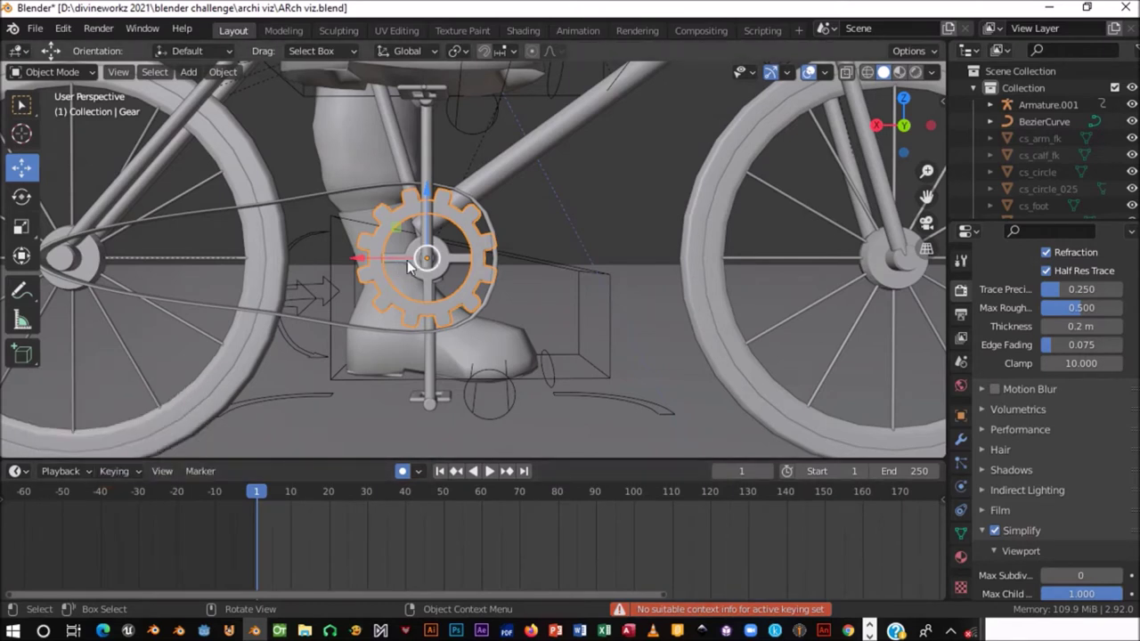
{"action": "key", "text": "n"}
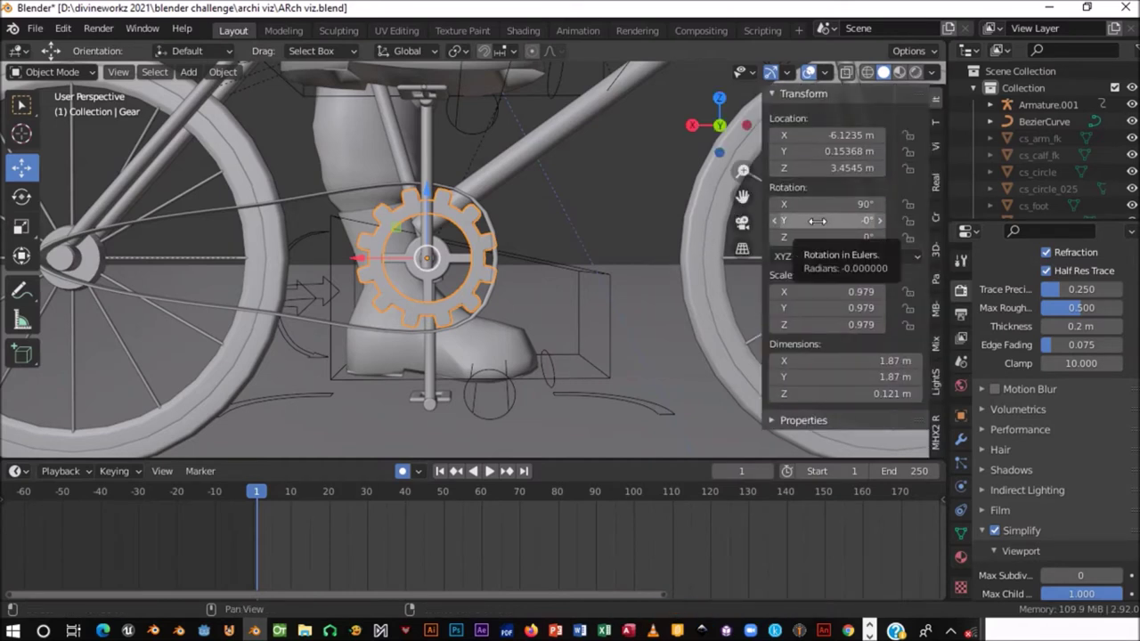
- Key the Gear's rotation at frame 1 as (90°, 0°, 0°), then begin a Y turn at frame 10
{"action": "key", "text": "i"}
{"action": "key", "text": "i"}
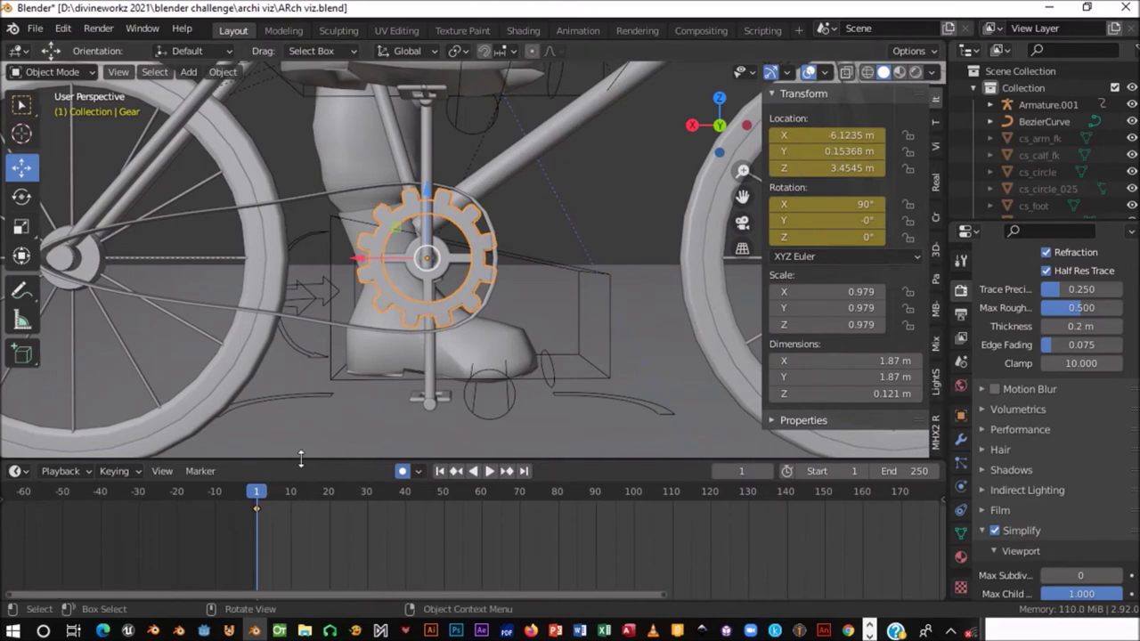
{"action": "key", "text": "space"}
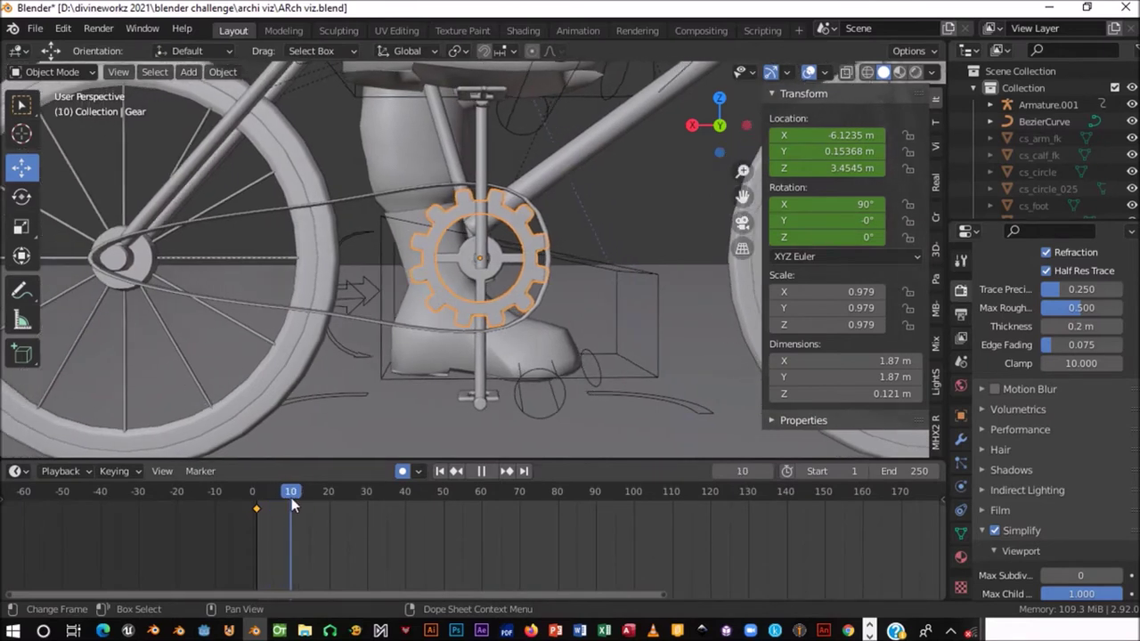
{"action": "key", "text": "space"}
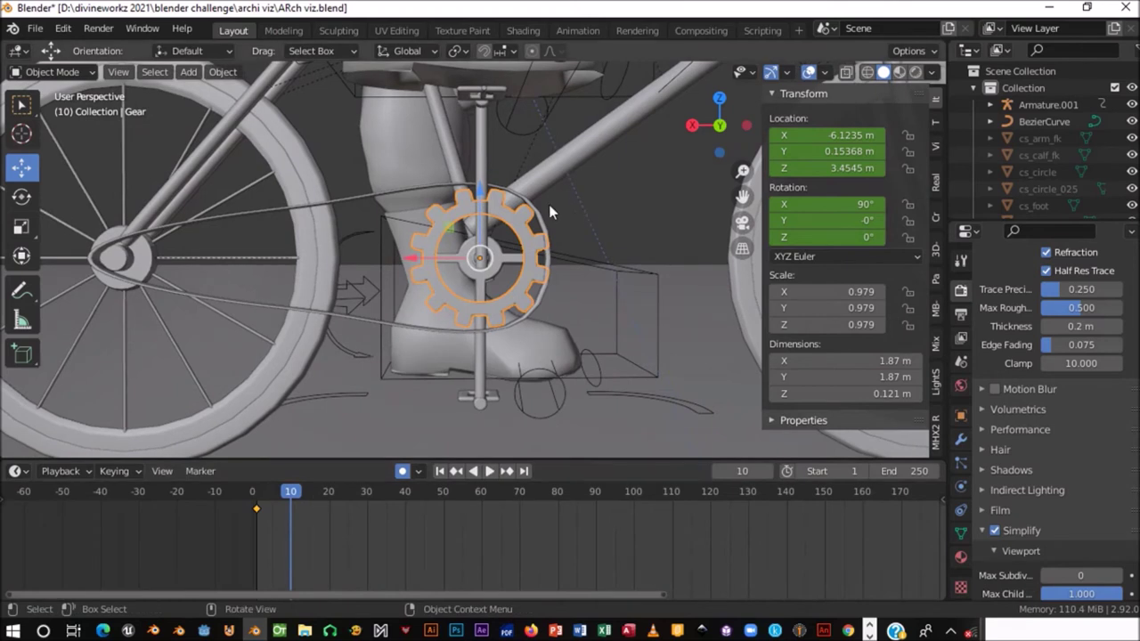
{"action": "key", "text": "r"}
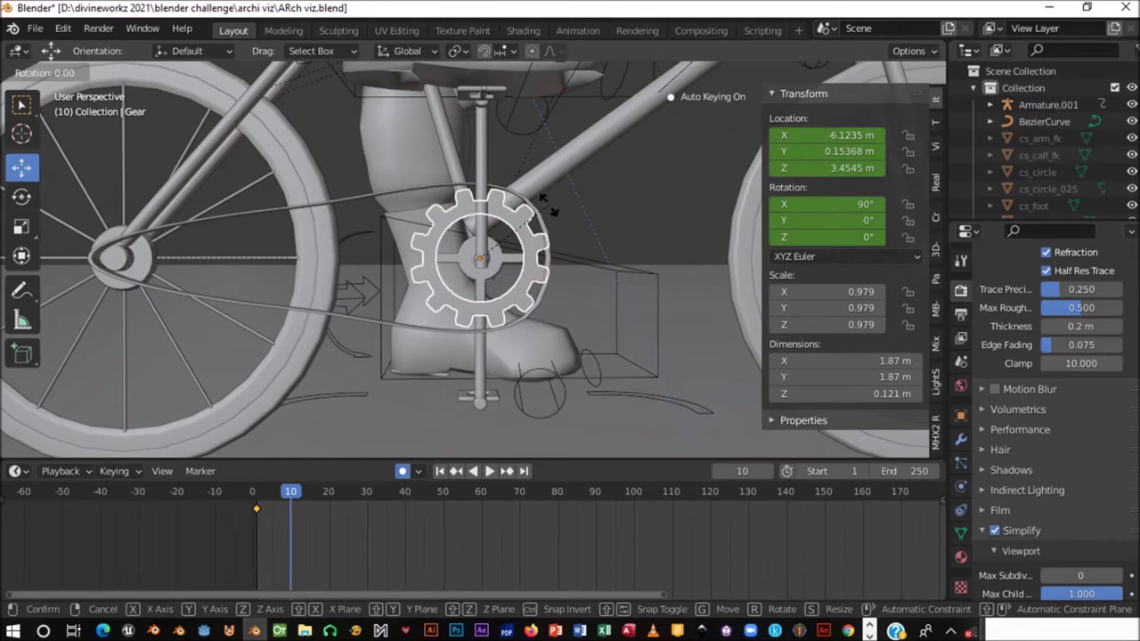
{"action": "key", "text": "y"}
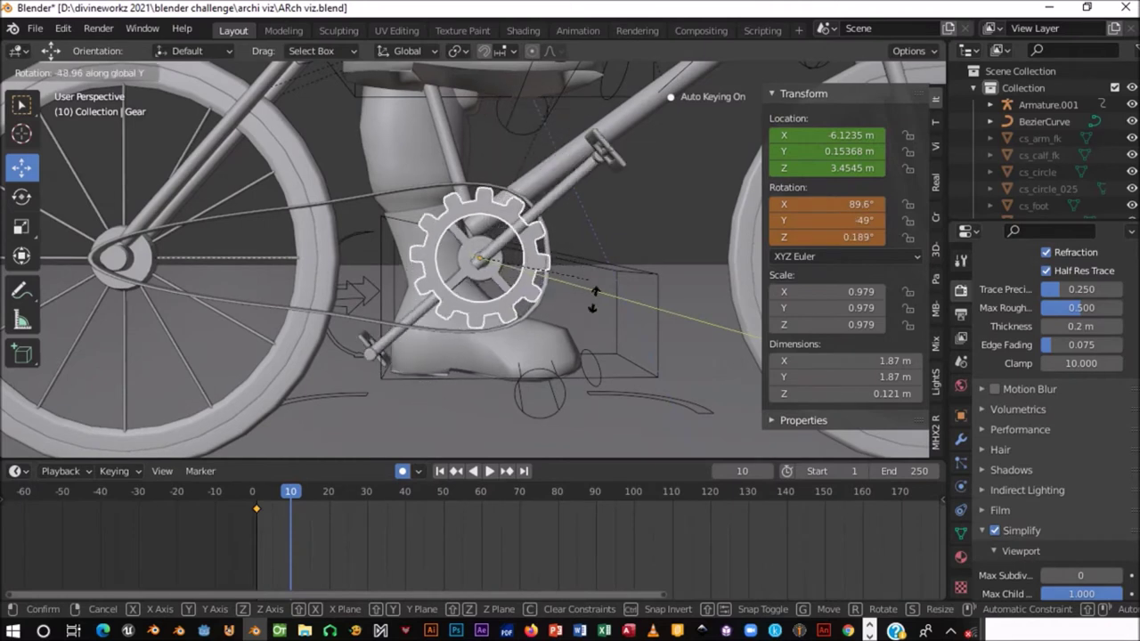
- Confirm the Gear's −92° Y turn keyed at frame 10 and orbit around the bike
{"action": "left_click", "coordinate": [603, 433]}
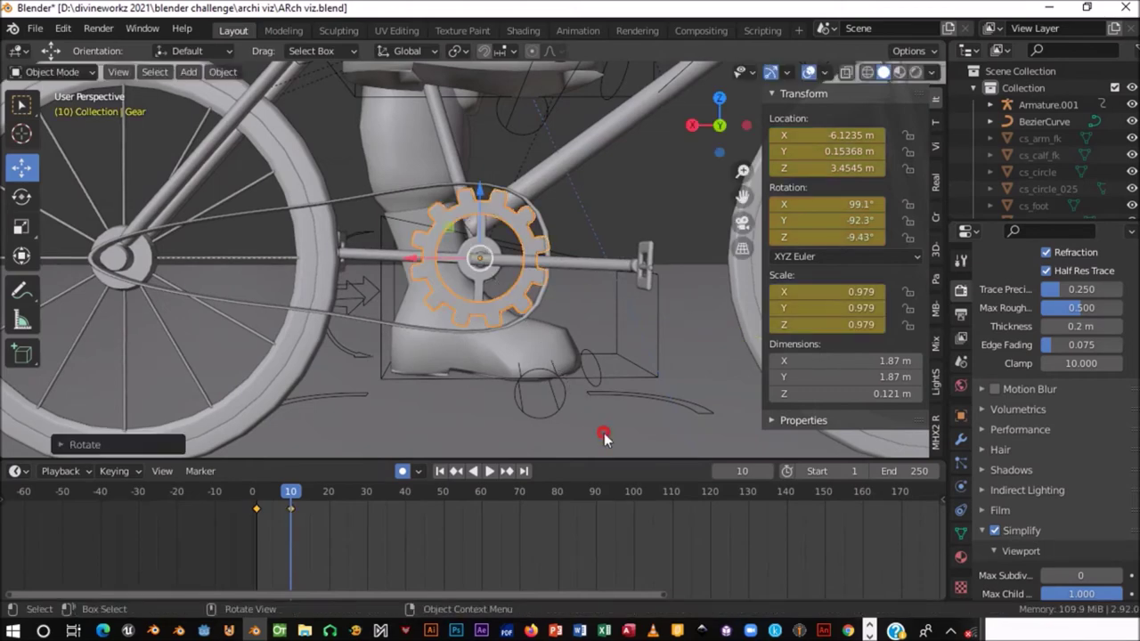
{"action": "scroll", "coordinate": [358, 310], "scroll_direction": "up", "scroll_amount": 5}
{"action": "mouse_move", "coordinate": [571, 281]}
{"action": "middle_mouse_down"}
{"action": "mouse_move", "coordinate": [358, 311]}
{"action": "mouse_move", "coordinate": [296, 283]}
{"action": "mouse_move", "coordinate": [513, 173]}
{"action": "mouse_move", "coordinate": [430, 237]}
{"action": "mouse_move", "coordinate": [354, 228]}
{"action": "mouse_move", "coordinate": [399, 220]}
{"action": "mouse_move", "coordinate": [445, 234]}
{"action": "mouse_move", "coordinate": [381, 248]}
{"action": "mouse_move", "coordinate": [284, 232]}
{"action": "mouse_move", "coordinate": [483, 244]}
{"action": "mouse_move", "coordinate": [451, 210]}
{"action": "mouse_move", "coordinate": [422, 201]}
{"action": "mouse_move", "coordinate": [296, 228]}
{"action": "middle_mouse_up"}
{"action": "mouse_move", "coordinate": [337, 153]}
{"action": "middle_mouse_down"}
{"action": "mouse_move", "coordinate": [432, 287]}
{"action": "mouse_move", "coordinate": [308, 299]}
{"action": "mouse_move", "coordinate": [385, 317]}
{"action": "mouse_move", "coordinate": [427, 300]}
{"action": "mouse_move", "coordinate": [466, 330]}
{"action": "mouse_move", "coordinate": [473, 280]}
{"action": "mouse_move", "coordinate": [505, 221]}
{"action": "mouse_move", "coordinate": [541, 191]}
{"action": "mouse_move", "coordinate": [558, 255]}
{"action": "mouse_move", "coordinate": [382, 234]}
{"action": "mouse_move", "coordinate": [499, 257]}
{"action": "mouse_move", "coordinate": [190, 263]}
{"action": "mouse_move", "coordinate": [369, 286]}
{"action": "mouse_move", "coordinate": [240, 273]}
{"action": "mouse_move", "coordinate": [376, 245]}
{"action": "mouse_move", "coordinate": [421, 251]}
{"action": "mouse_move", "coordinate": [414, 269]}
{"action": "mouse_move", "coordinate": [396, 267]}
{"action": "middle_mouse_up"}
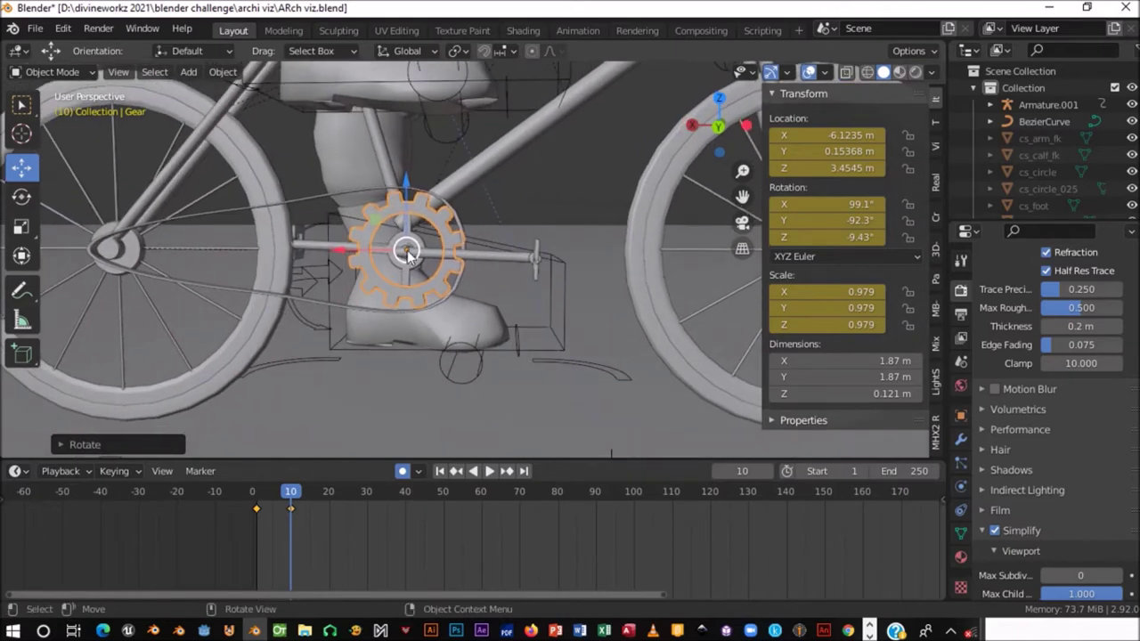
- Turn the Gear to about −179° around Y at frame 20, auto-keying it
{"action": "key", "text": "space"}
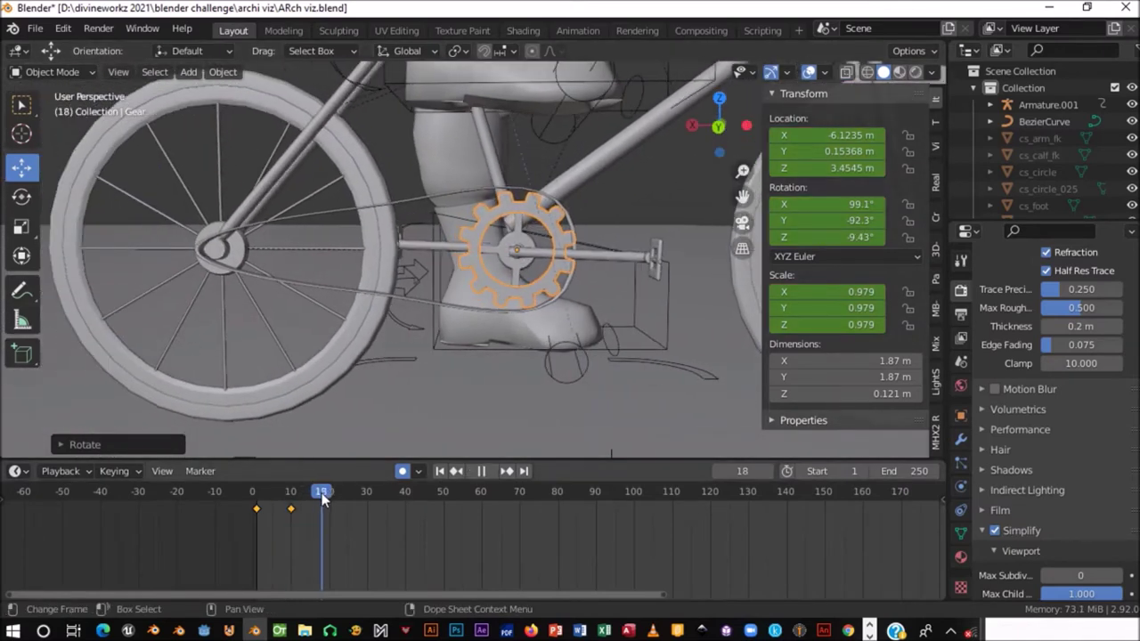
{"action": "left_click_drag", "start_coordinate": [325, 493], "coordinate": [330, 498]}
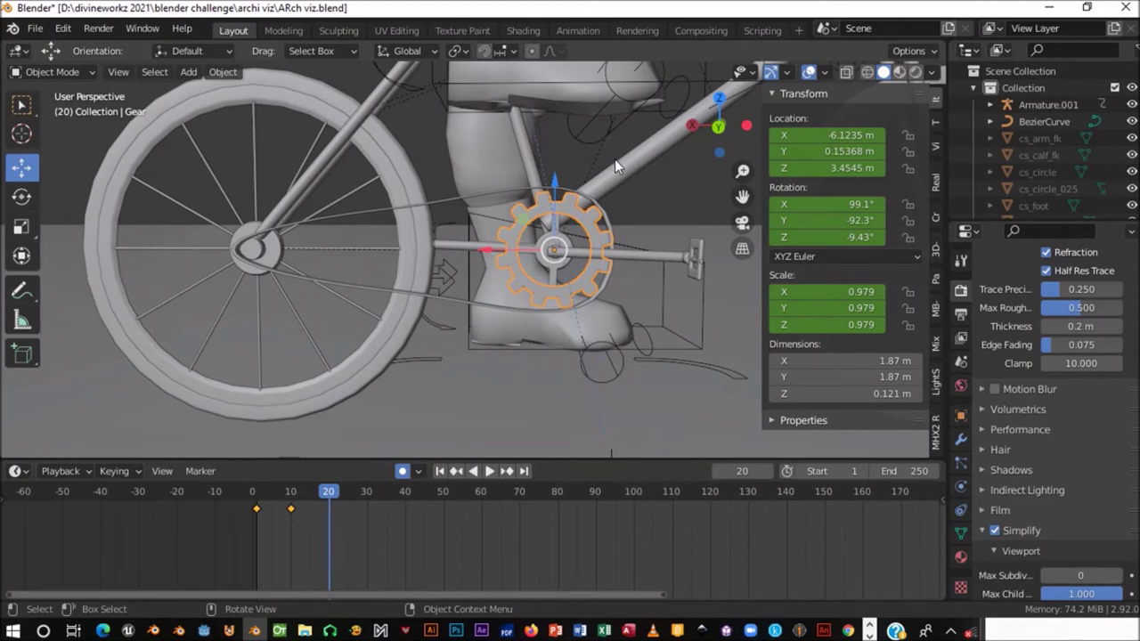
{"action": "key", "text": "r"}
{"action": "key", "text": "y"}
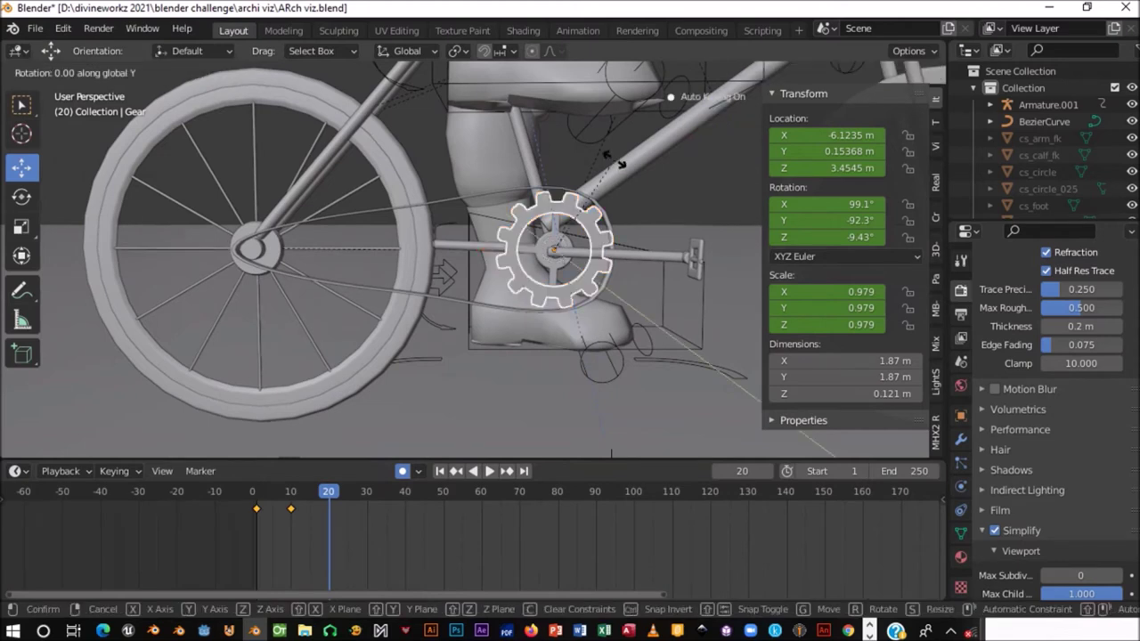
{"action": "left_click", "coordinate": [614, 292]}
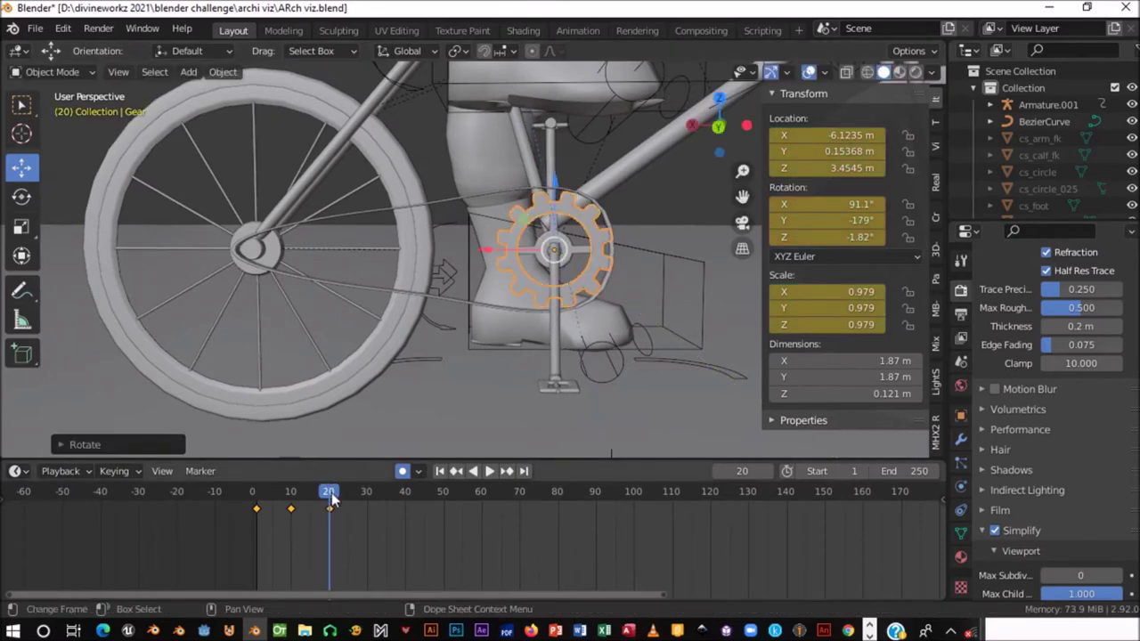
- Turn the Gear to about −272° around Y at frame 30, then play to frame 41
{"action": "left_click_drag", "start_coordinate": [331, 495], "coordinate": [275, 512]}
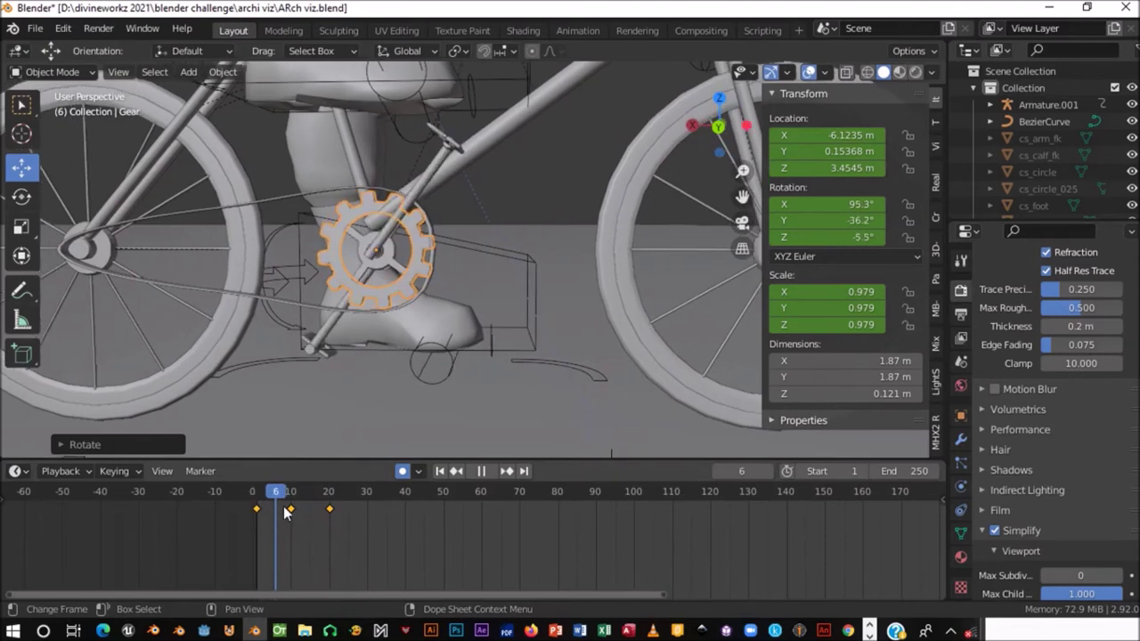
{"action": "mouse_move", "coordinate": [275, 512]}
{"action": "left_mouse_down"}
{"action": "mouse_move", "coordinate": [313, 512]}
{"action": "mouse_move", "coordinate": [257, 509]}
{"action": "mouse_move", "coordinate": [367, 509]}
{"action": "left_mouse_up"}
{"action": "mouse_move", "coordinate": [490, 270]}
{"action": "middle_mouse_down", "text": "shift"}
{"action": "mouse_move", "coordinate": [118, 253]}
{"action": "mouse_move", "coordinate": [215, 243]}
{"action": "middle_mouse_up", "text": "shift"}
{"action": "key", "text": "r"}
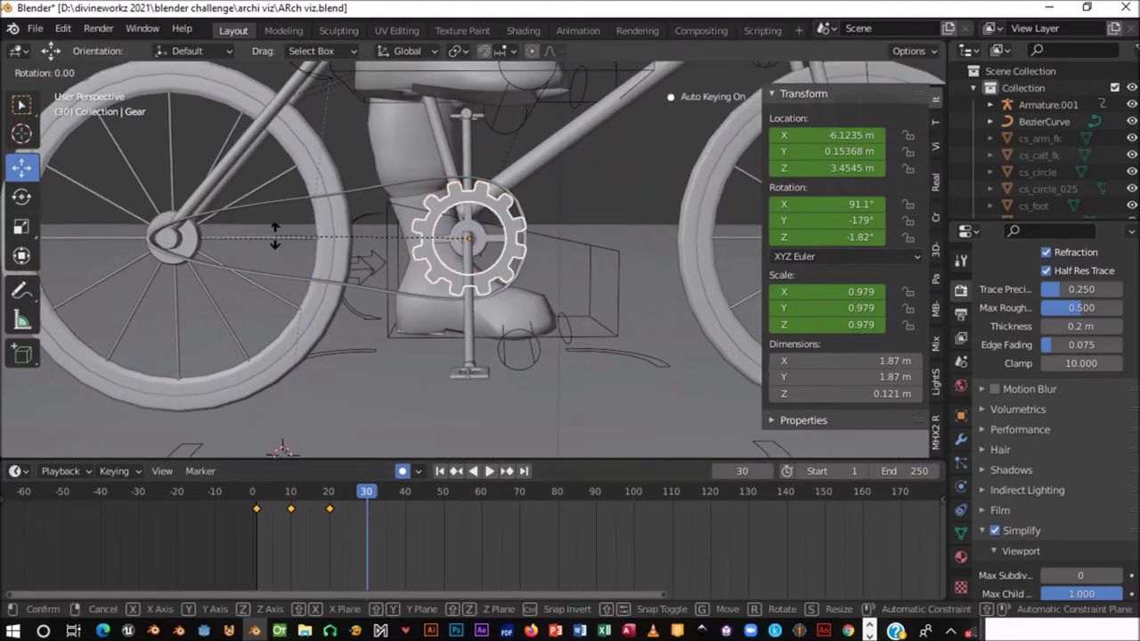
{"action": "key", "text": "y"}
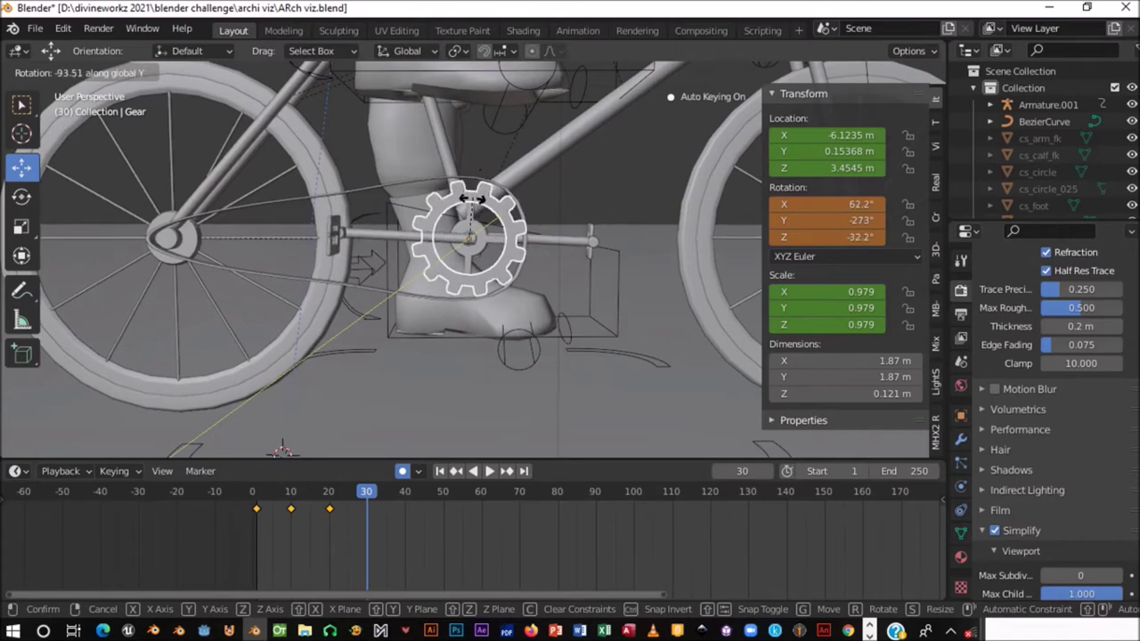
{"action": "left_click", "coordinate": [472, 200]}
{"action": "key", "text": "space"}
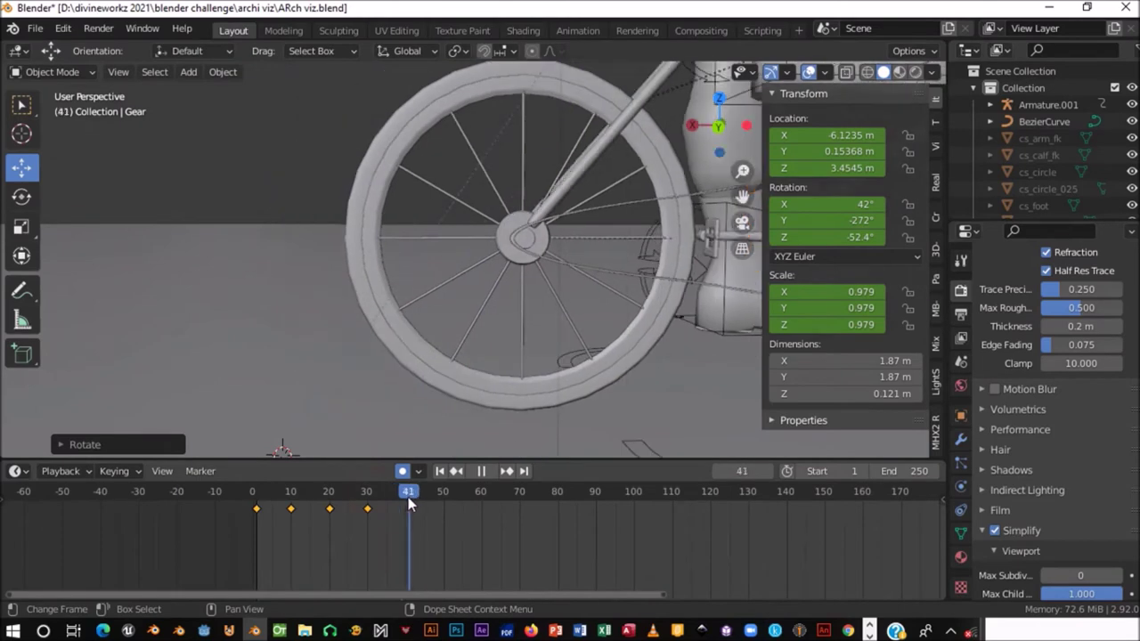
- Stop at frame 40, start rotating the gear on Z then Y, and cancel the rotation
{"action": "key", "text": "space"}
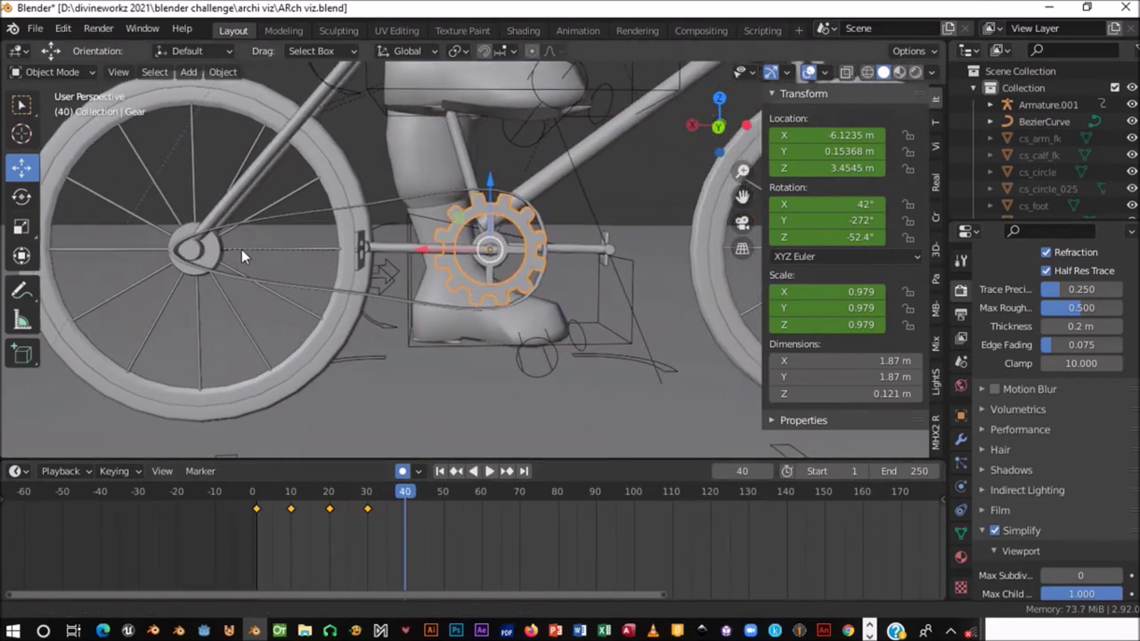
{"action": "middle_click_drag", "start_coordinate": [505, 294], "coordinate": [276, 240], "text": "shift"}
{"action": "key", "text": "r"}
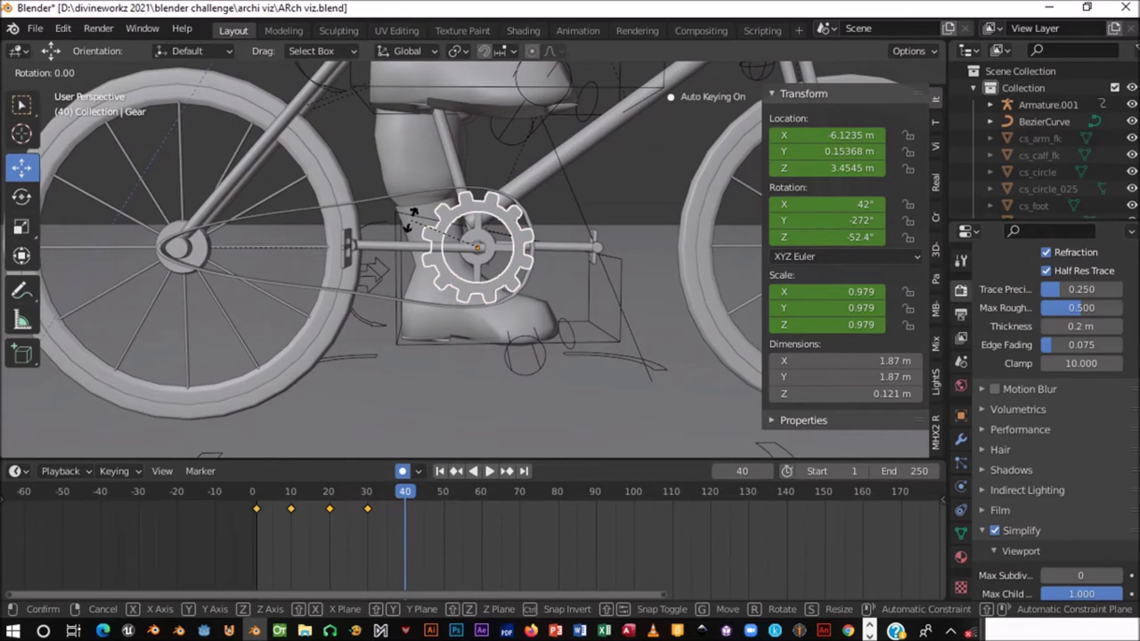
{"action": "key", "text": "z"}
{"action": "key", "text": "y"}
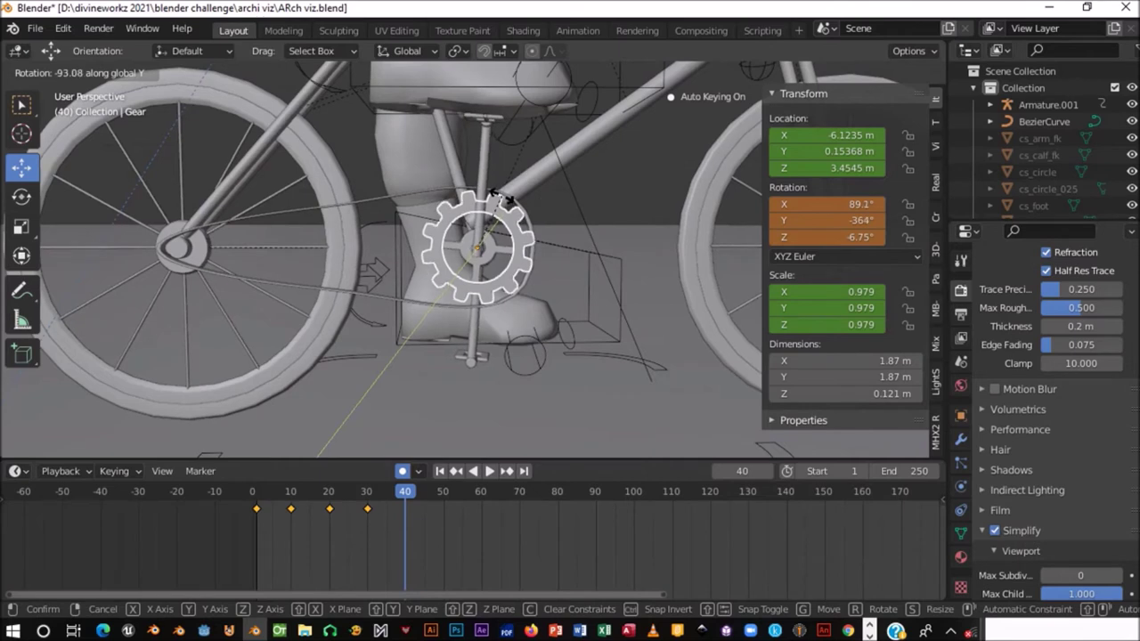
{"action": "right_click", "coordinate": [503, 201]}
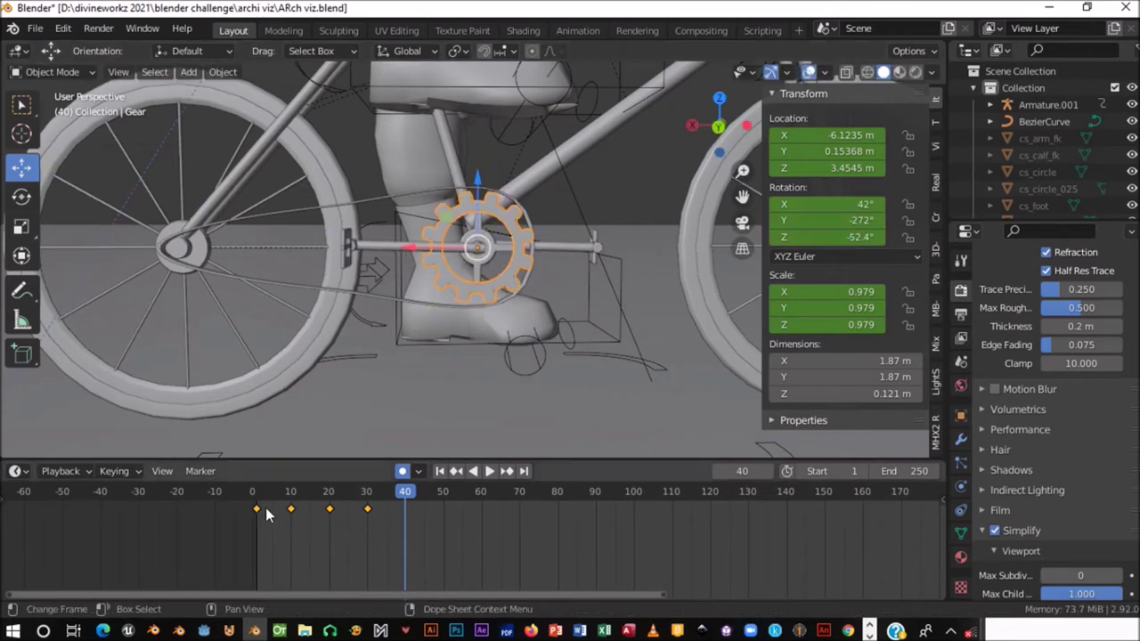
- Duplicate the frame-1 keyframe to frame 40, then return to frame 6 with the whole bike visible
{"action": "left_click_drag", "start_coordinate": [260, 508], "coordinate": [392, 512]}
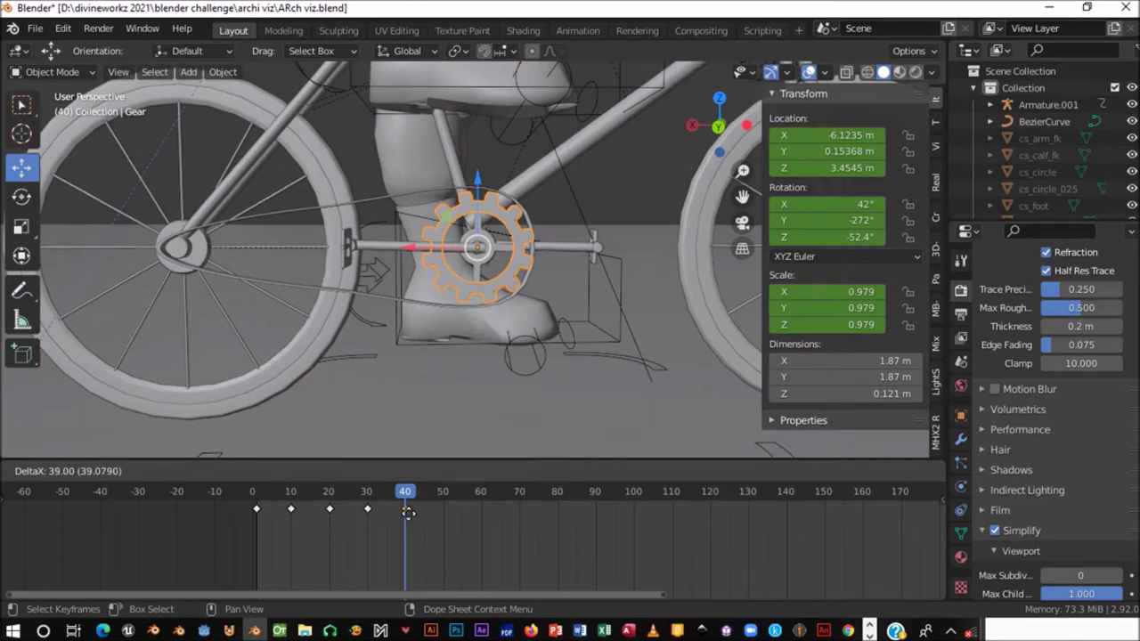
{"action": "left_click", "coordinate": [407, 513]}
{"action": "left_click_drag", "start_coordinate": [407, 492], "coordinate": [275, 492]}
{"action": "scroll", "coordinate": [399, 254], "scroll_direction": "down", "scroll_amount": 3}
{"action": "mouse_move", "coordinate": [229, 270]}
{"action": "middle_mouse_down", "text": "shift"}
{"action": "mouse_move", "coordinate": [321, 335]}
{"action": "mouse_move", "coordinate": [434, 302]}
{"action": "middle_mouse_up", "text": "shift"}
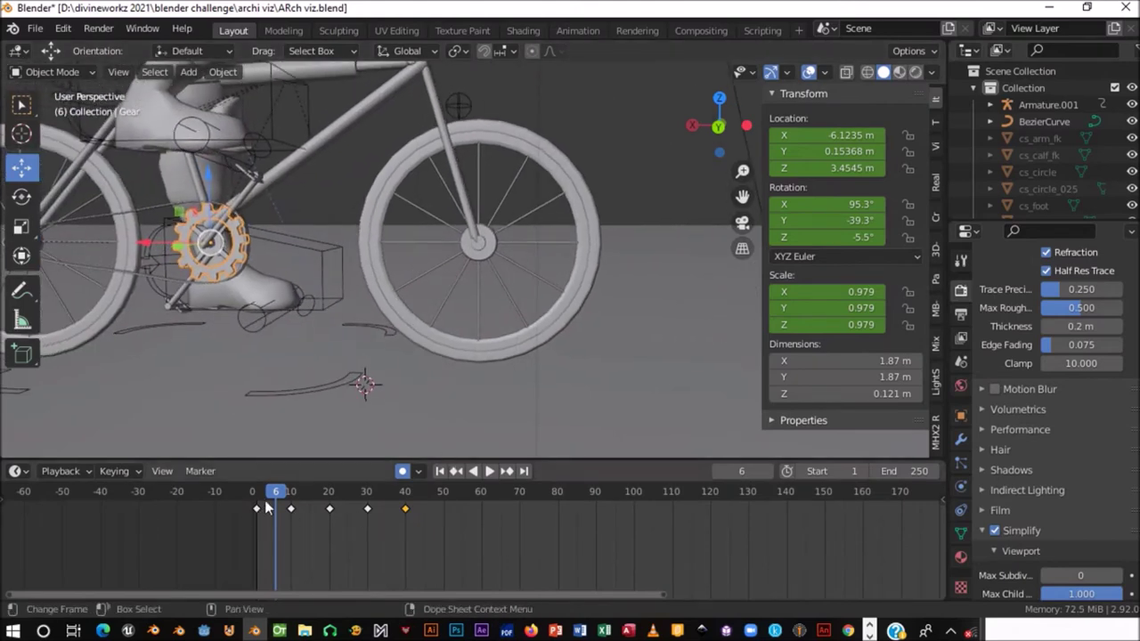
- Play the animation from frame 1 to check the turn, then scrub to about frame 23
{"action": "key", "text": "space"}
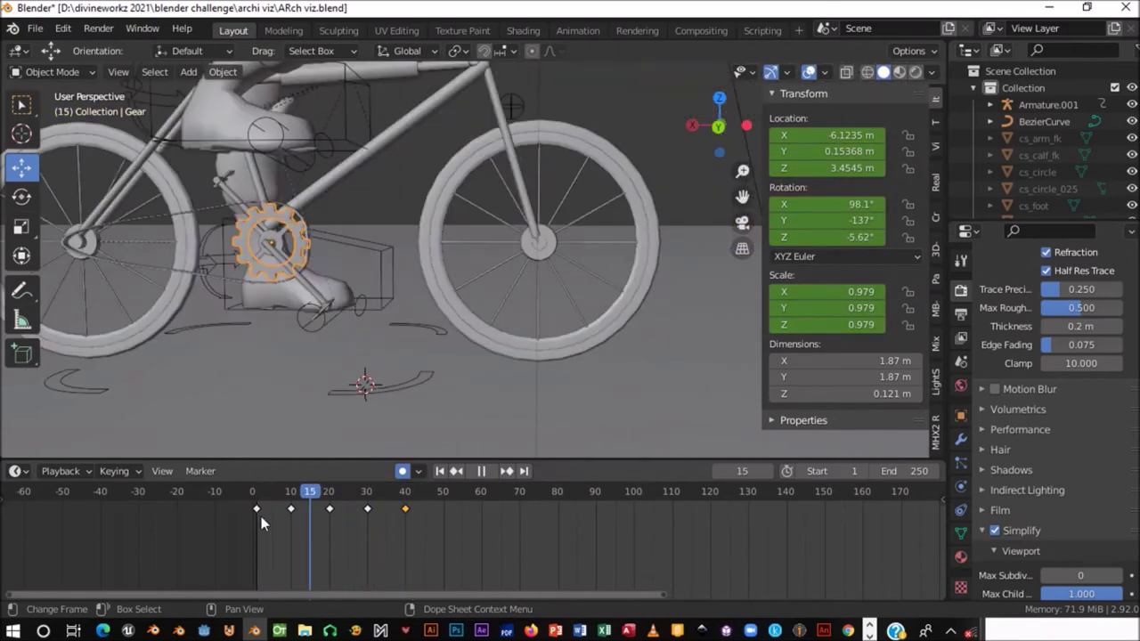
{"action": "left_click", "coordinate": [257, 517]}
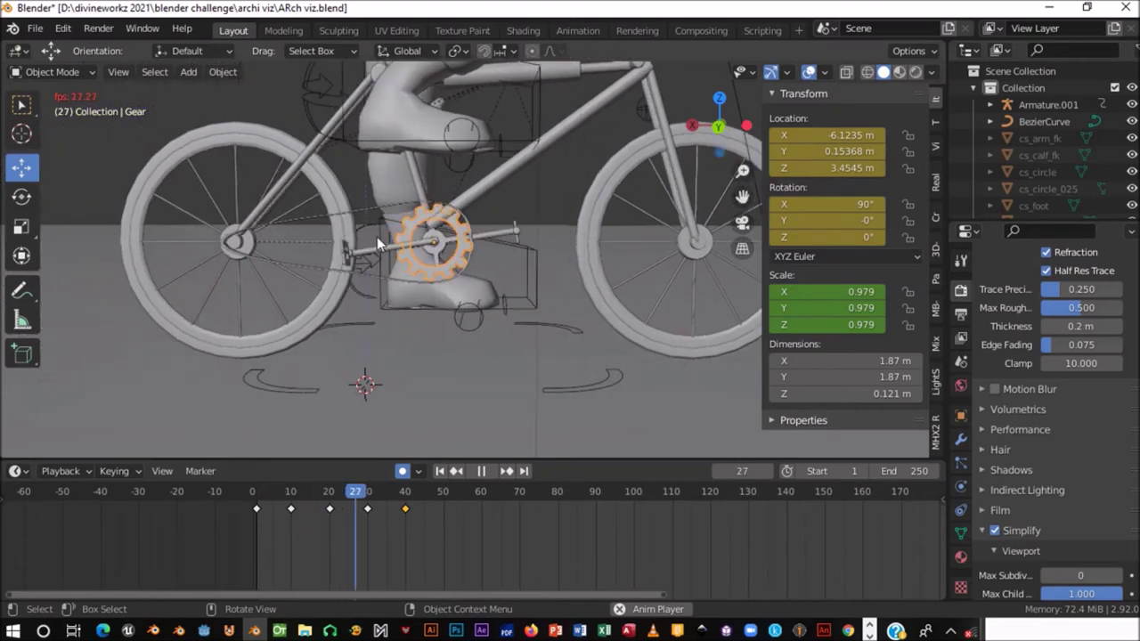
{"action": "key", "text": "Escape"}
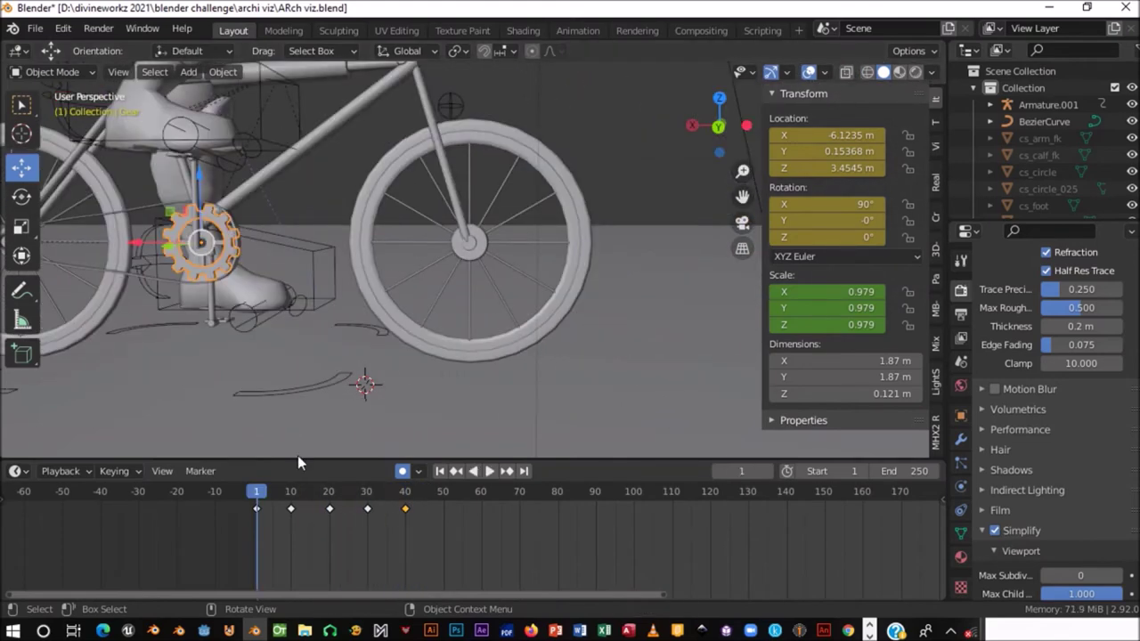
{"action": "key", "text": "space"}
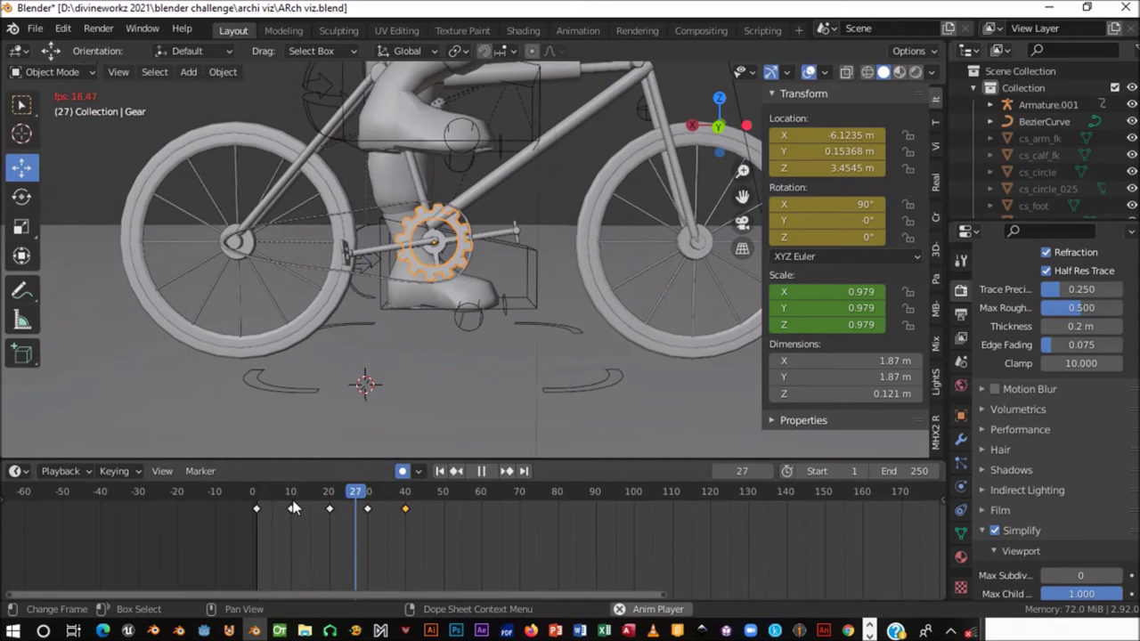
{"action": "key", "text": "Escape"}
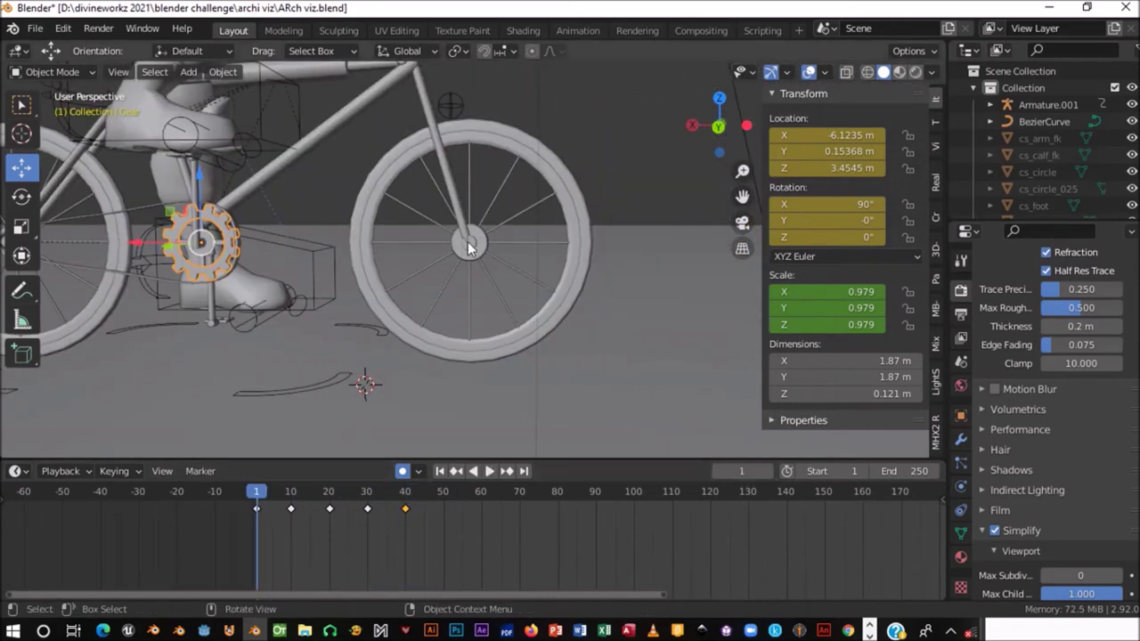
{"action": "scroll", "coordinate": [427, 352], "scroll_direction": "up", "scroll_amount": 5, "text": "ctrl"}
{"action": "left_click_drag", "start_coordinate": [257, 495], "coordinate": [370, 507]}
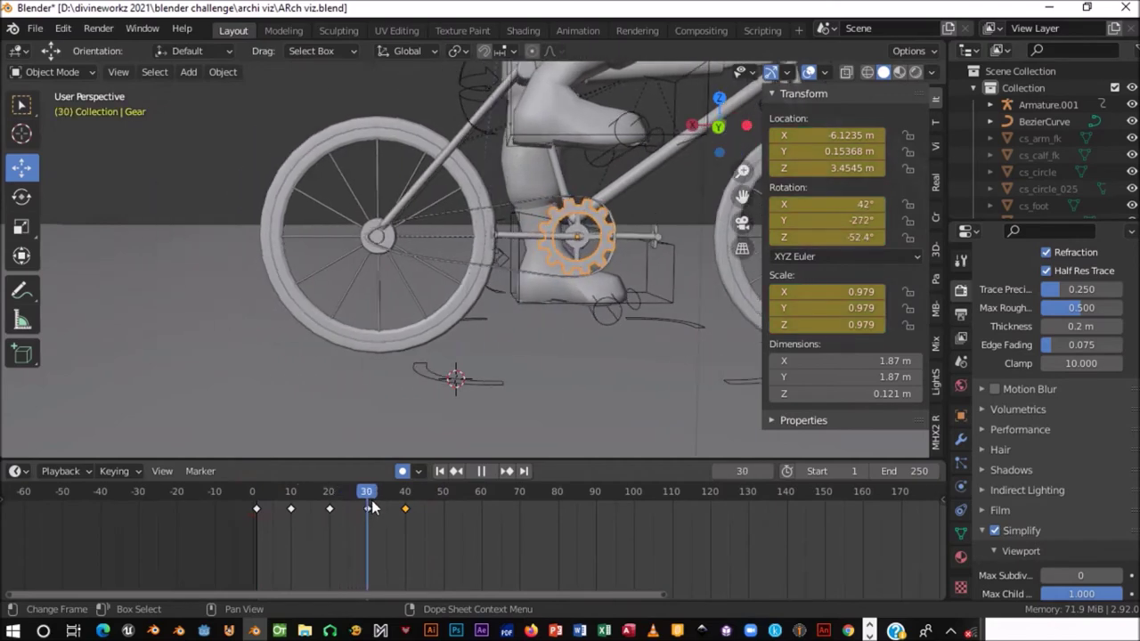
- Delete the duplicated frame-40 keyframe and go to frame 40, zoomed in on the gear
{"action": "key", "text": "space"}
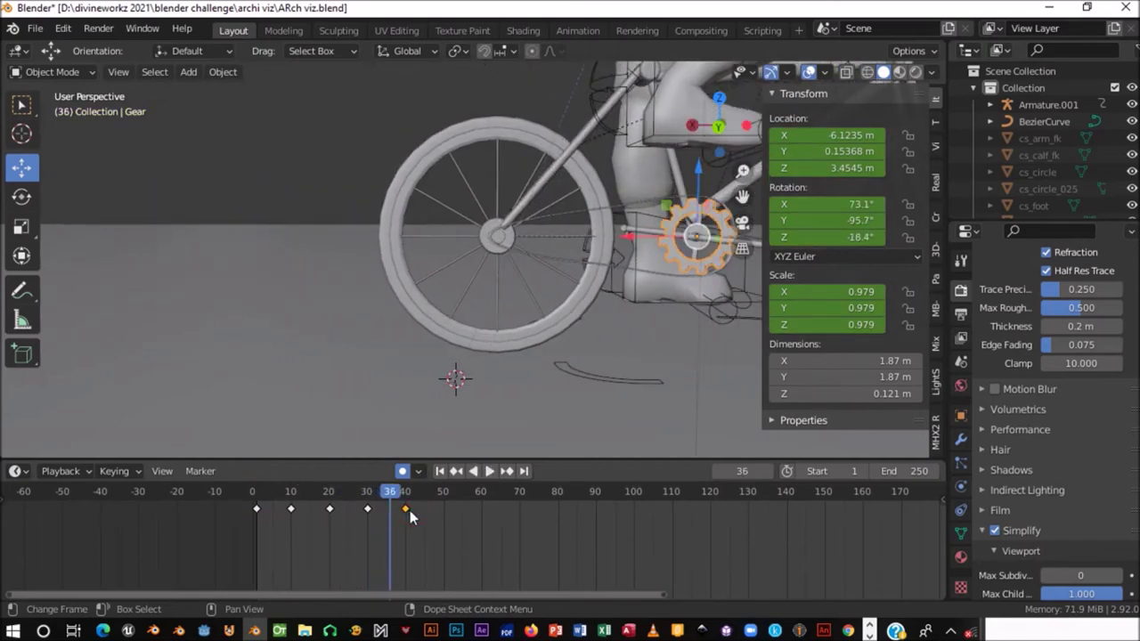
{"action": "key", "text": "Delete"}
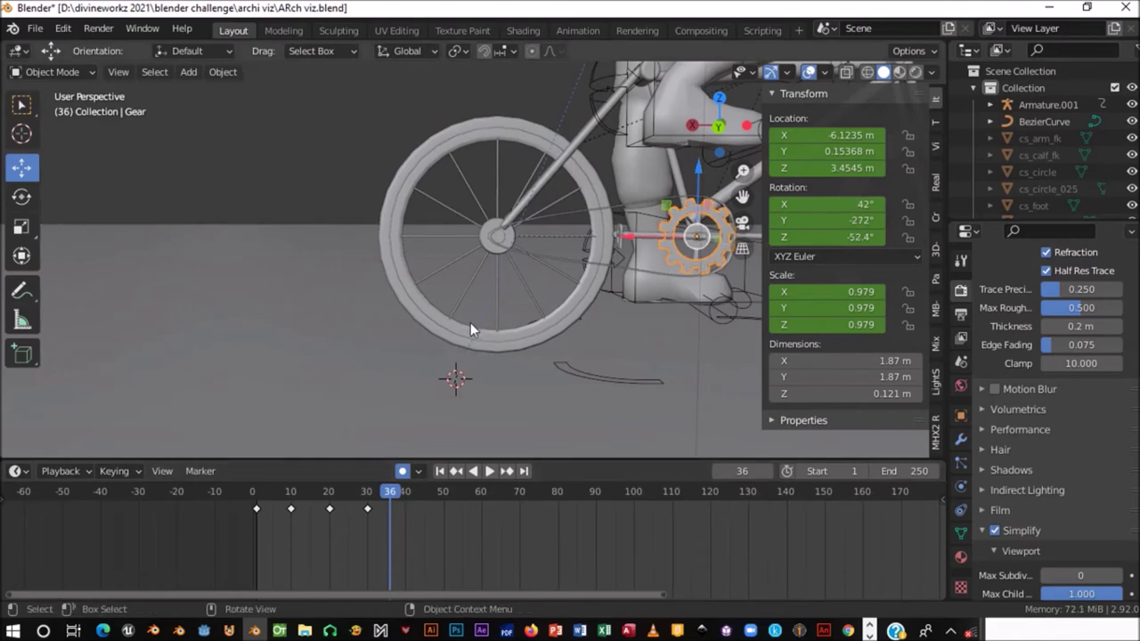
{"action": "middle_click_drag", "start_coordinate": [490, 285], "coordinate": [309, 270], "text": "shift"}
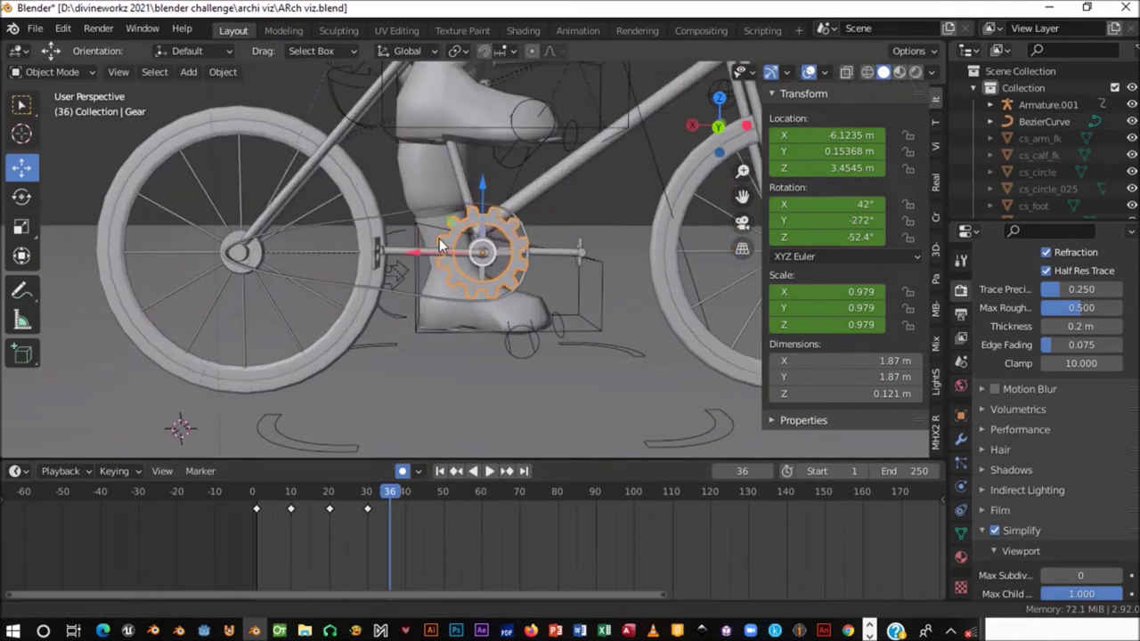
{"action": "scroll", "coordinate": [439, 238], "scroll_direction": "up", "scroll_amount": 1}
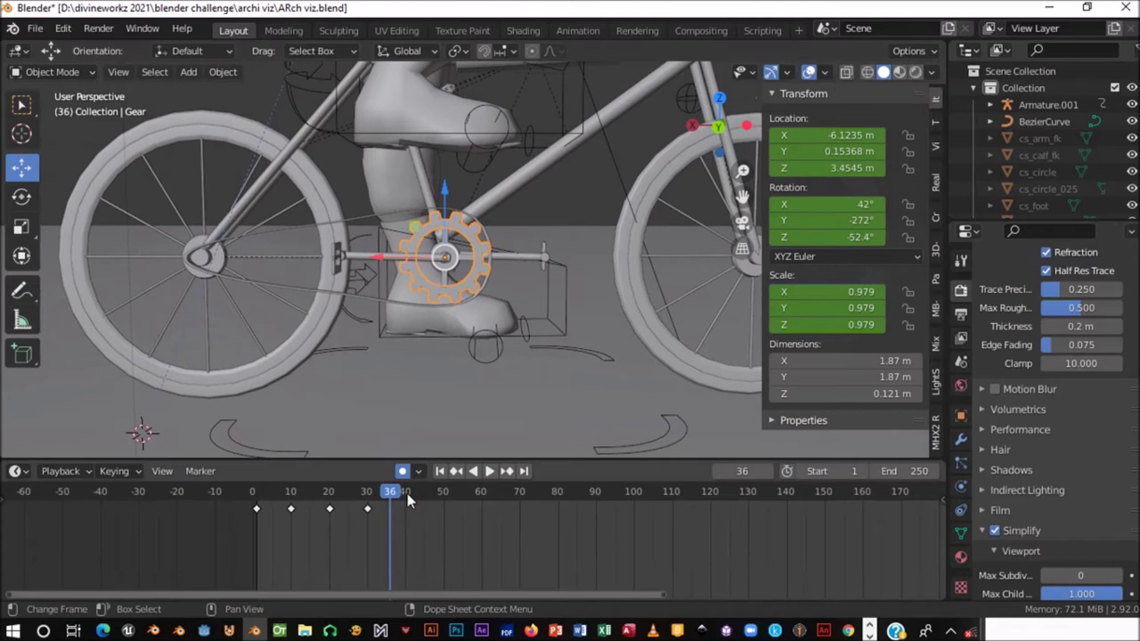
{"action": "left_click", "coordinate": [406, 491]}
- Rotate the gear a full -360° around global Y and key it at frame 40
{"action": "key", "text": "r"}
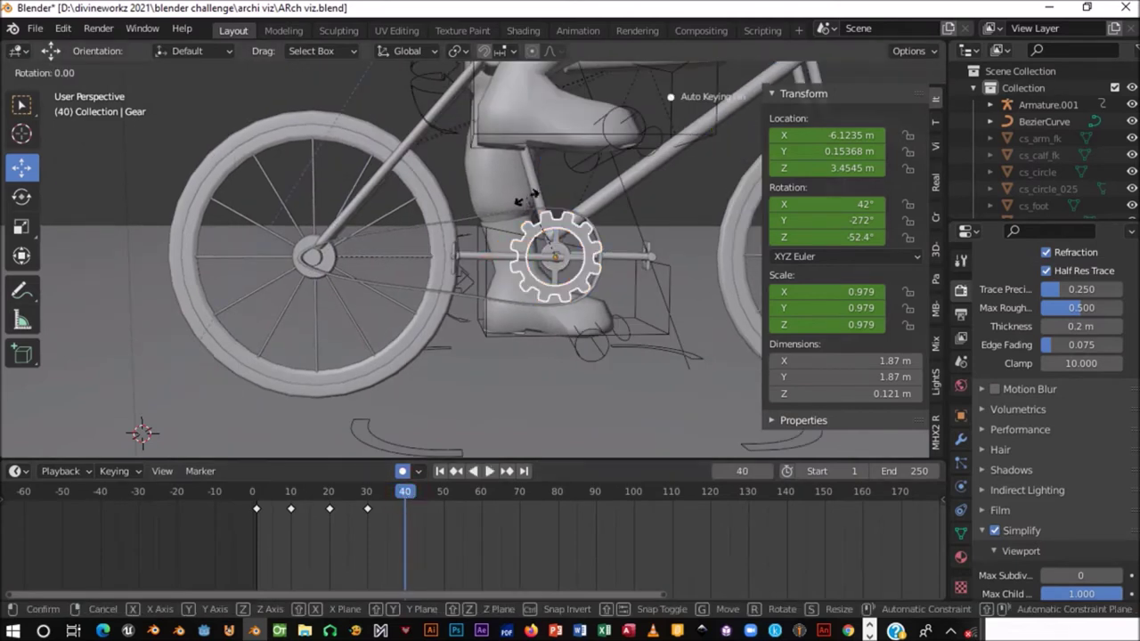
{"action": "key", "text": "y"}
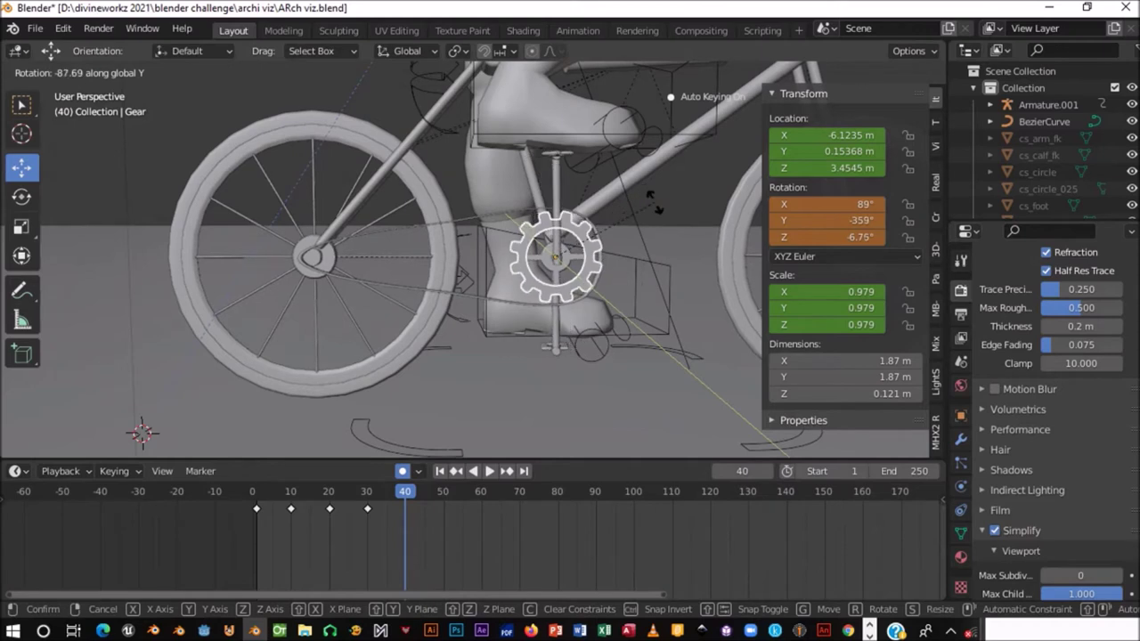
{"action": "left_click", "coordinate": [505, 281]}
{"action": "key", "text": "i"}
{"action": "middle_click_drag", "start_coordinate": [506, 281], "coordinate": [424, 272], "text": "shift"}
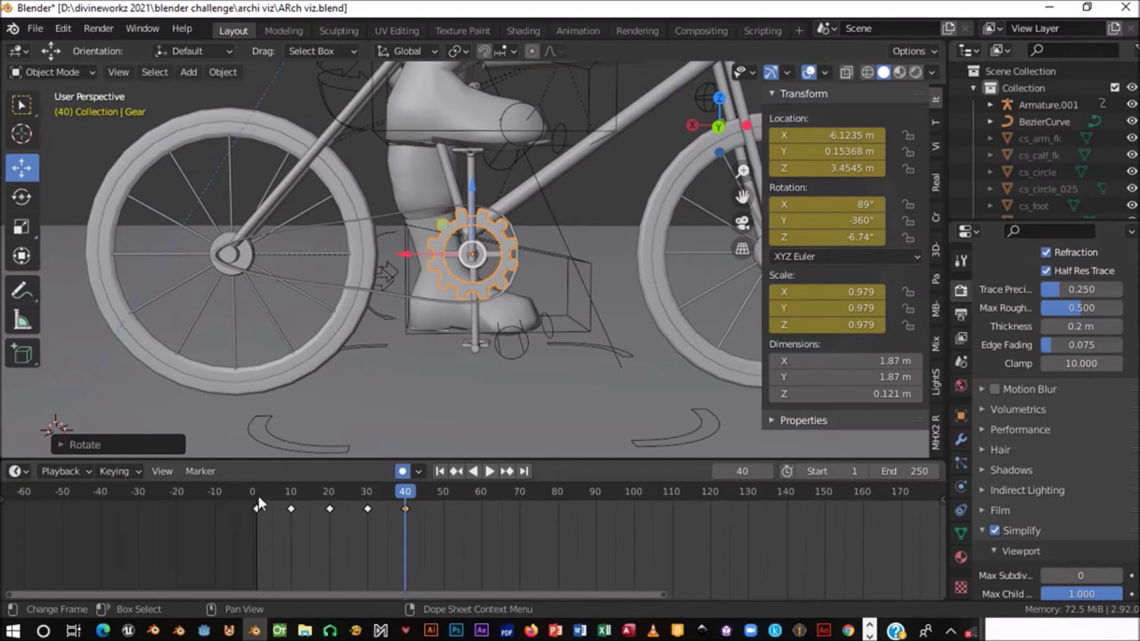
- Compare the gear's pose at frames 1 and 40 with the whole bike in view
{"action": "left_click", "coordinate": [256, 503]}
{"action": "mouse_move", "coordinate": [384, 222]}
{"action": "middle_mouse_down", "text": "shift"}
{"action": "mouse_move", "coordinate": [586, 232]}
{"action": "mouse_move", "coordinate": [696, 212]}
{"action": "middle_mouse_up", "text": "shift"}
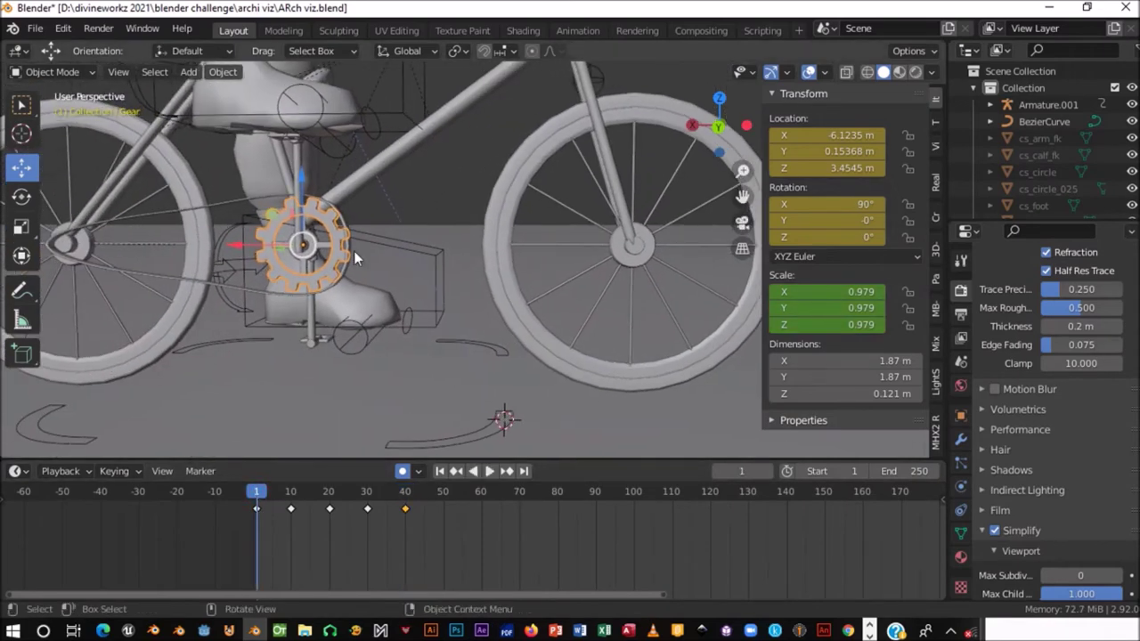
{"action": "left_click", "coordinate": [403, 504]}
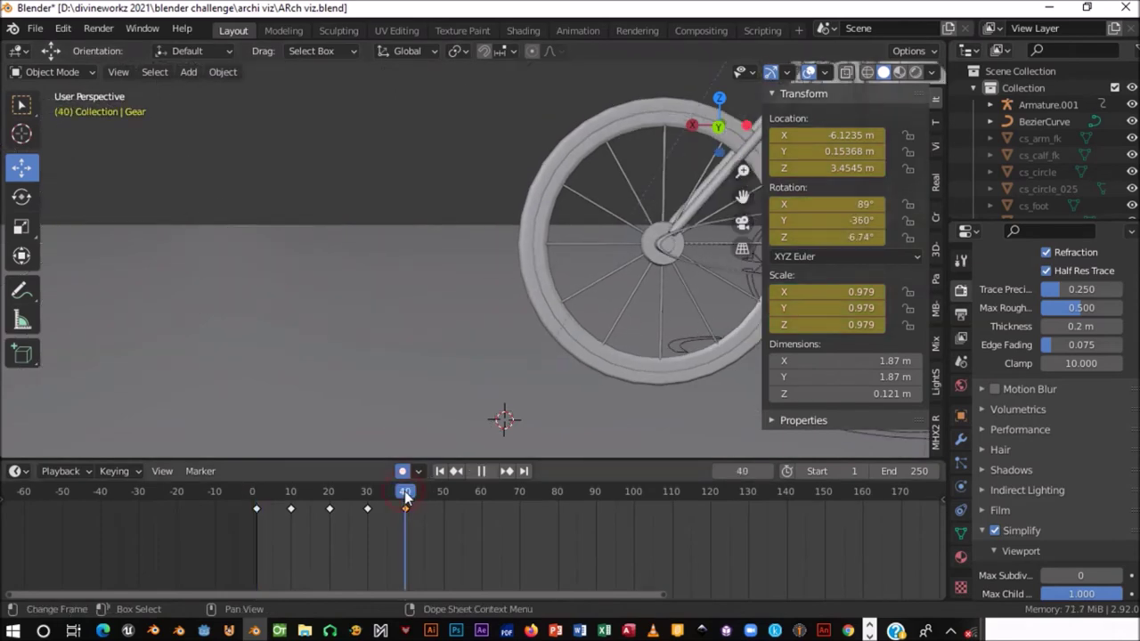
{"action": "middle_click_drag", "start_coordinate": [538, 209], "coordinate": [263, 153], "text": "shift"}
- Set the gear's frame-40 rotation to exactly X 90° and Z 0°
{"action": "double_click", "coordinate": [828, 204]}
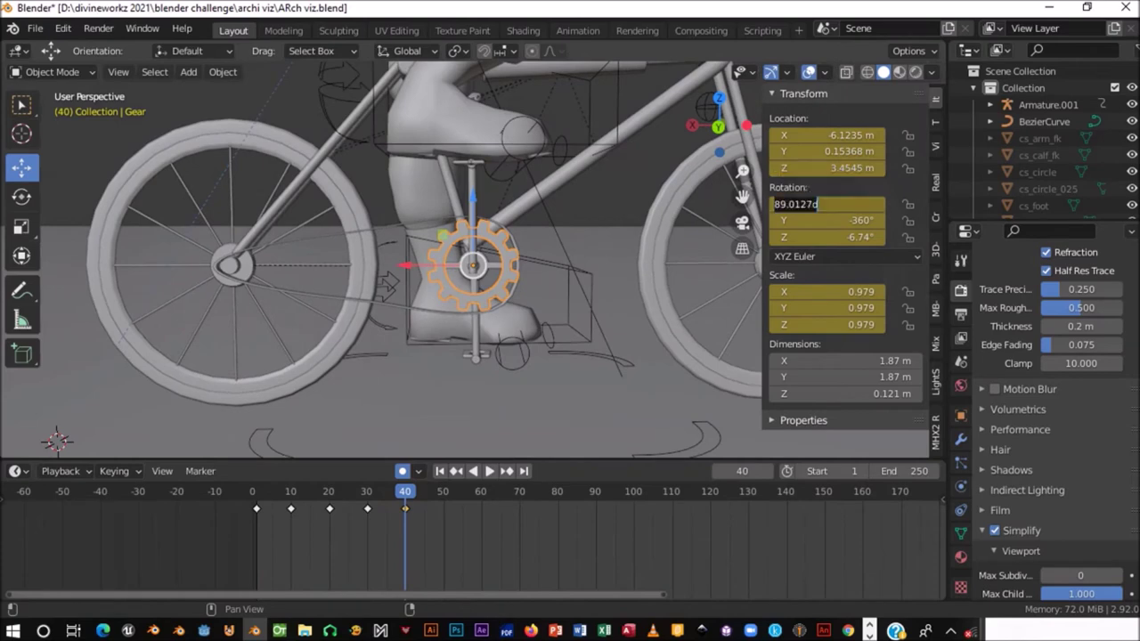
{"action": "type", "text": "90"}
{"action": "key", "text": "Return"}
{"action": "mouse_move", "coordinate": [588, 160]}
{"action": "middle_mouse_down"}
{"action": "mouse_move", "coordinate": [462, 169]}
{"action": "mouse_move", "coordinate": [661, 149]}
{"action": "middle_mouse_up"}
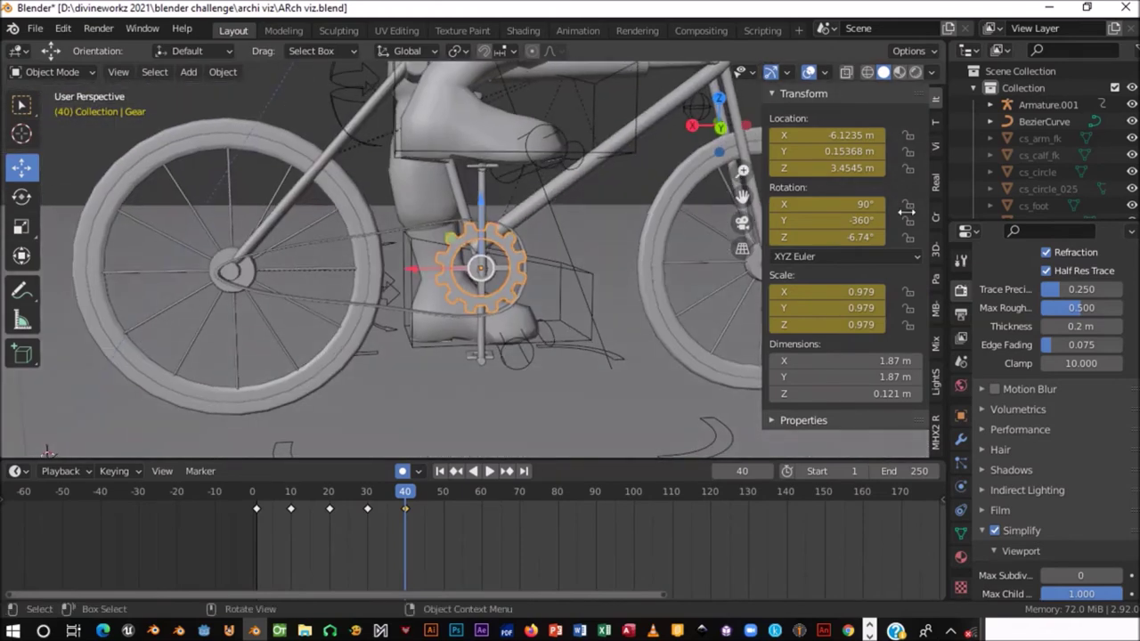
{"action": "left_click", "coordinate": [837, 237]}
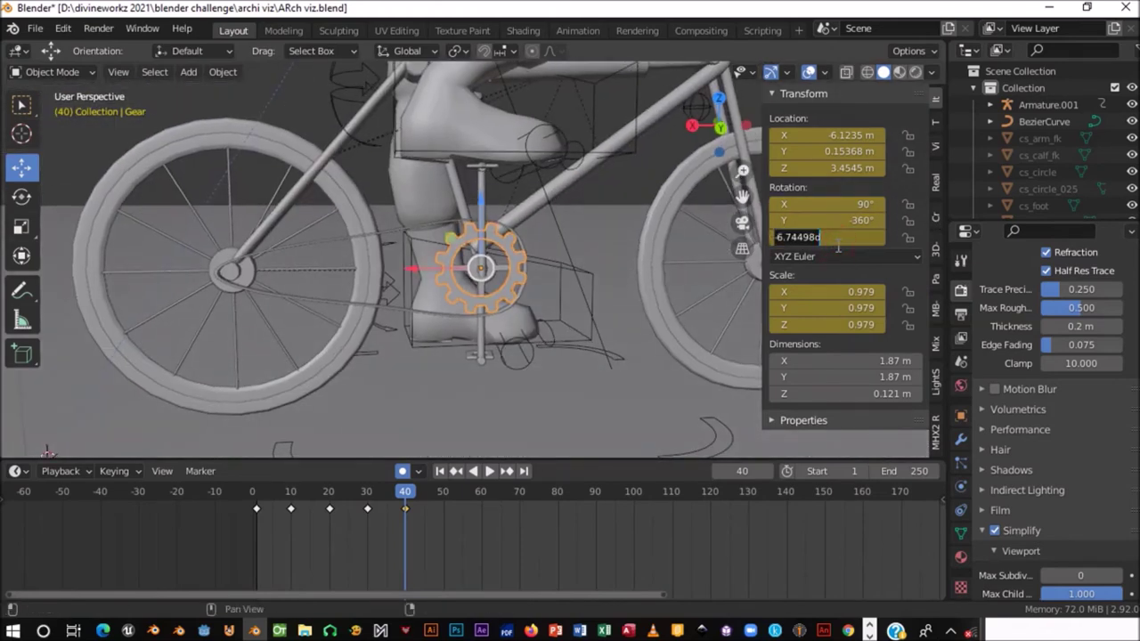
{"action": "type", "text": "0"}
{"action": "key", "text": "Return"}
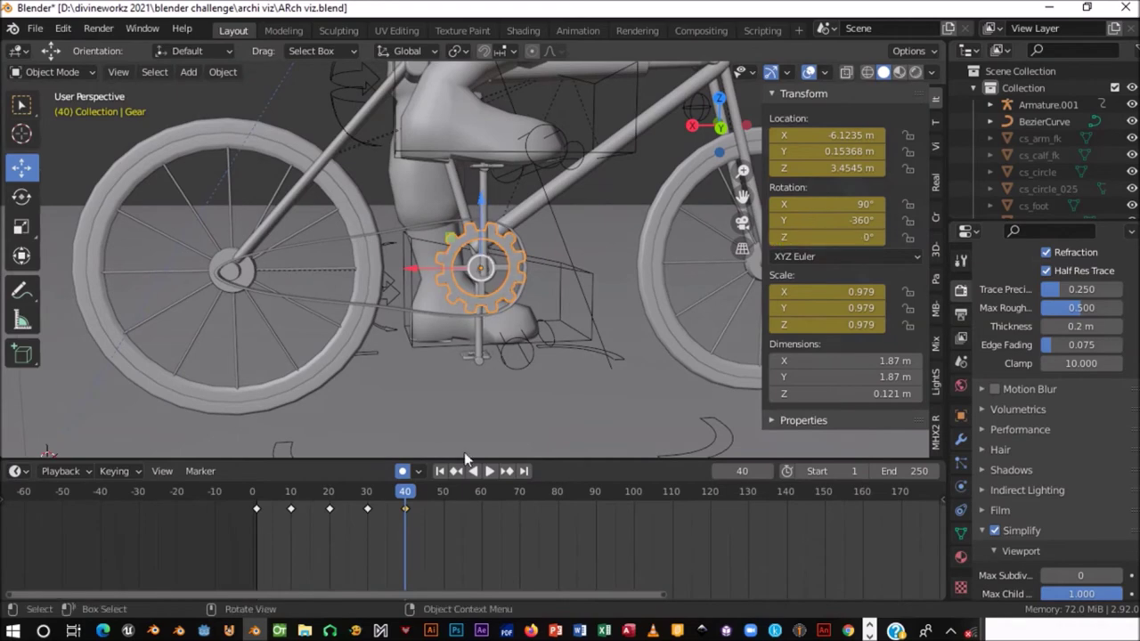
- Play the animation from near frame 40 and scrub back to frame 34
{"action": "left_click", "coordinate": [397, 493]}
{"action": "key", "text": "space"}
{"action": "left_click_drag", "start_coordinate": [397, 494], "coordinate": [383, 496]}
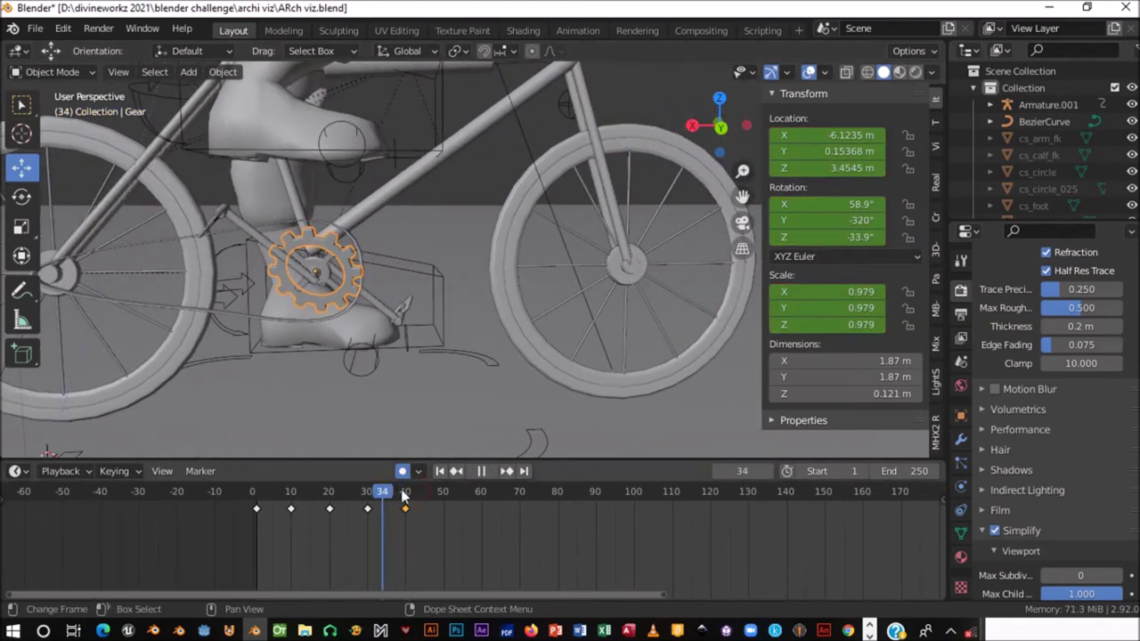
- Orbit to a rear three-quarter view and replay the animation from frame 40 back to frame 30
{"action": "key", "text": "space"}
{"action": "middle_click_drag", "start_coordinate": [449, 283], "coordinate": [309, 283]}
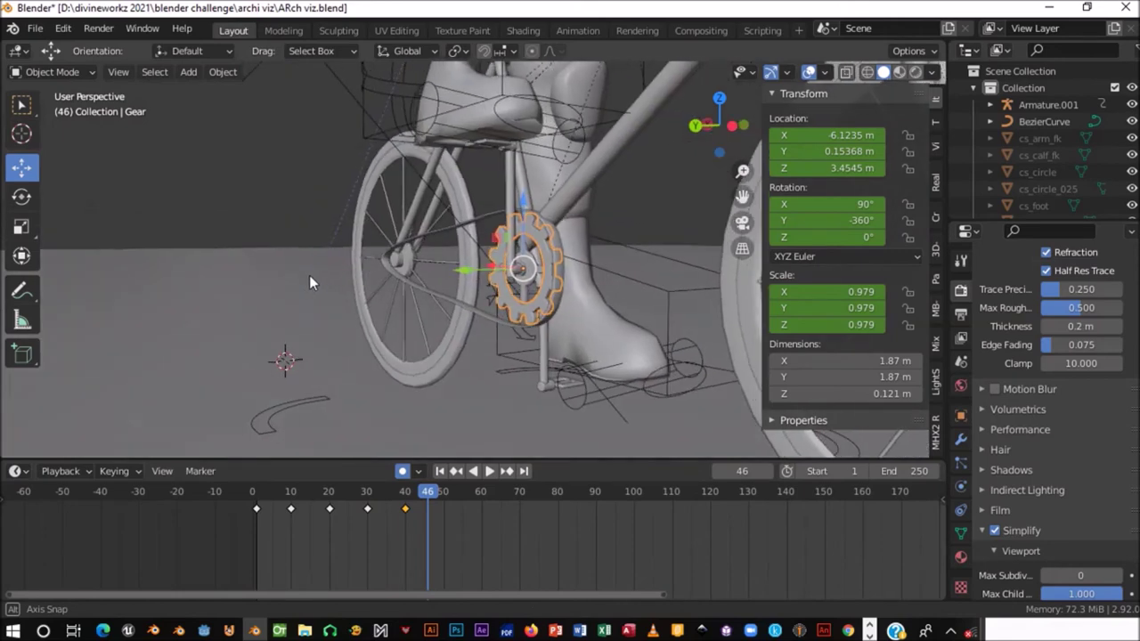
{"action": "left_click", "coordinate": [405, 499]}
{"action": "key", "text": "space"}
{"action": "left_click_drag", "start_coordinate": [405, 503], "coordinate": [367, 493]}
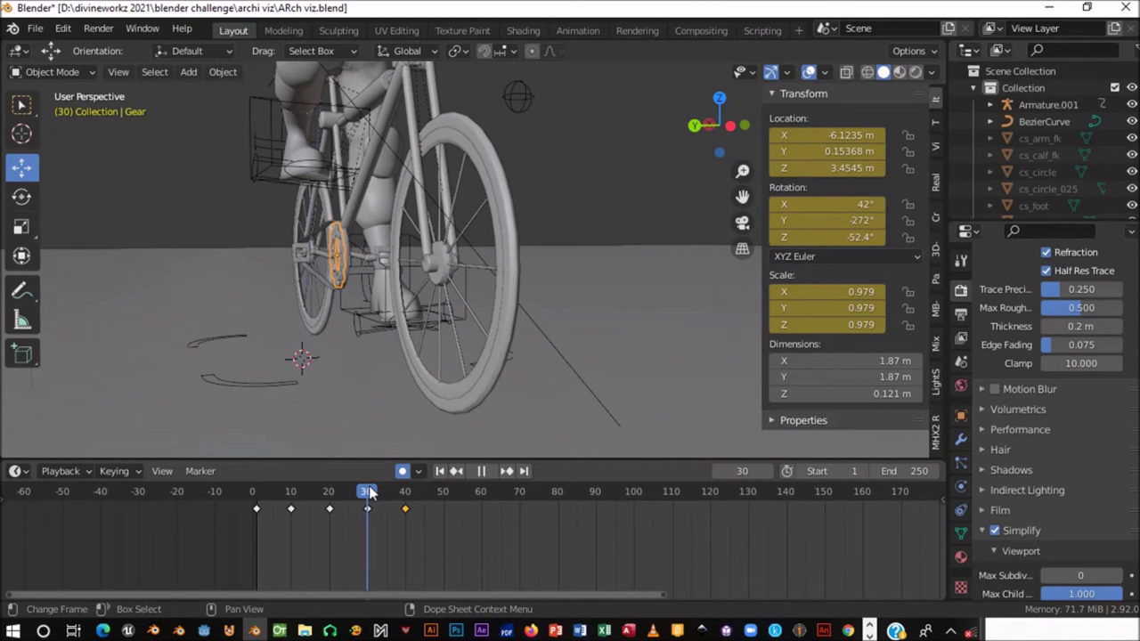
{"action": "middle_click_drag", "start_coordinate": [454, 274], "coordinate": [391, 303], "text": "shift"}
{"action": "key", "text": "space"}
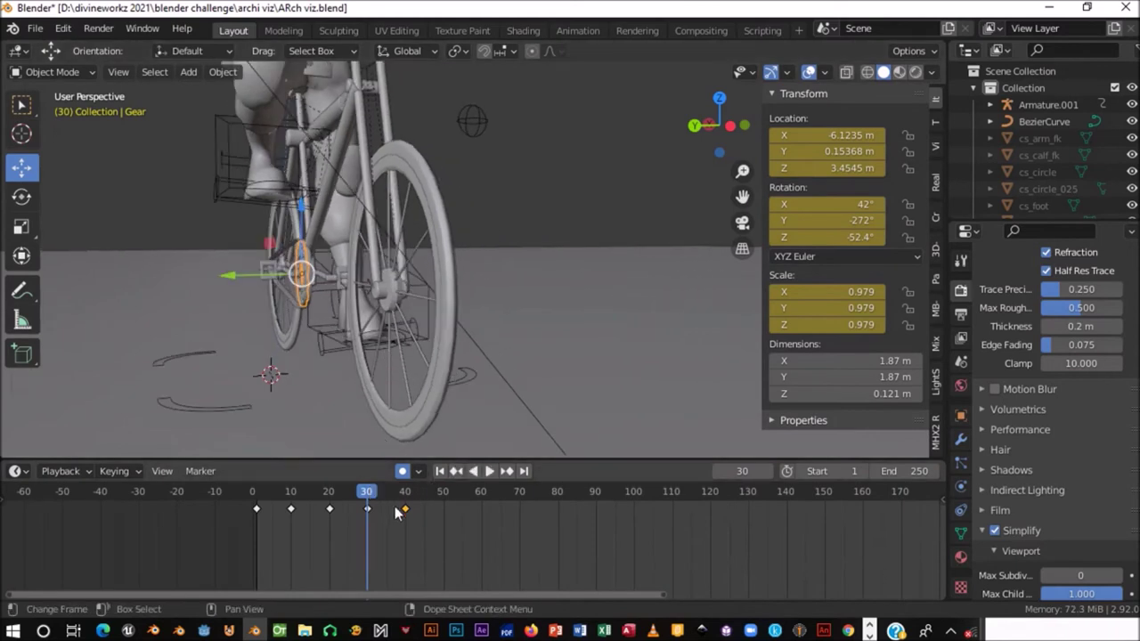
- Replay and scrub through frames 34–38 and the early frames, then select Rotation X at frame 10
{"action": "key", "text": "space"}
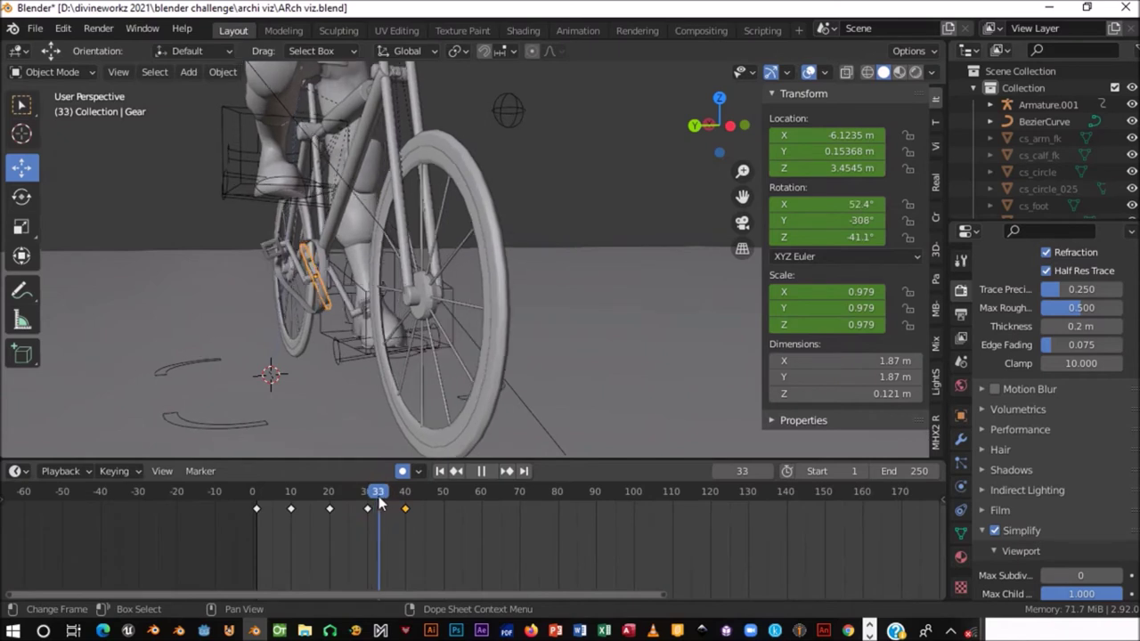
{"action": "mouse_move", "coordinate": [385, 503]}
{"action": "left_mouse_down"}
{"action": "mouse_move", "coordinate": [400, 504]}
{"action": "mouse_move", "coordinate": [279, 482]}
{"action": "left_mouse_up"}
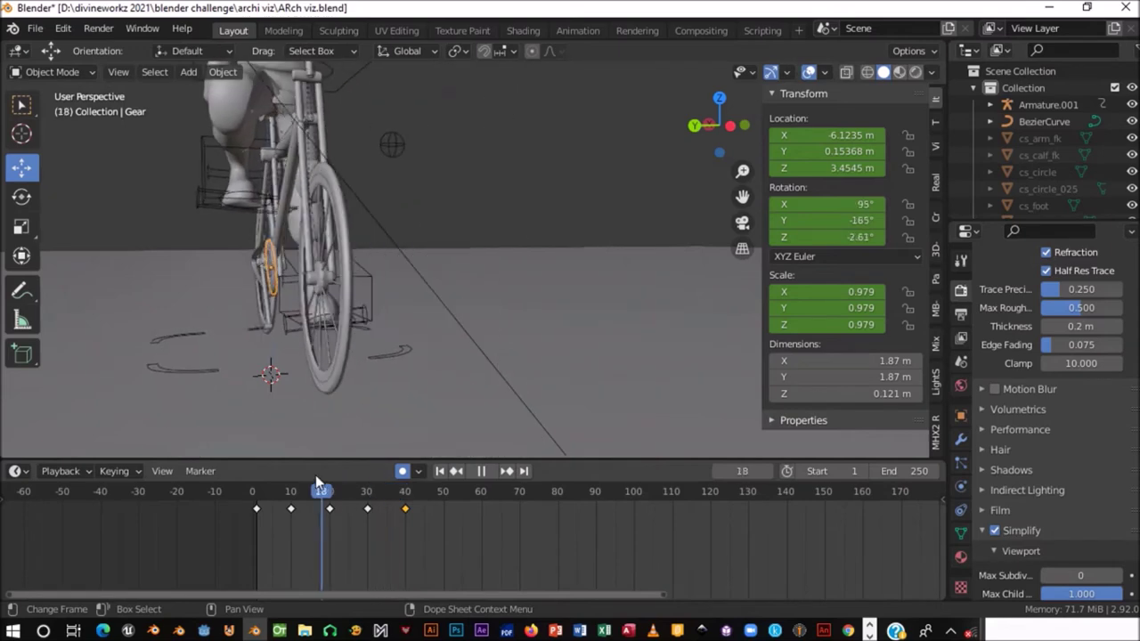
{"action": "mouse_move", "coordinate": [263, 486]}
{"action": "left_mouse_down"}
{"action": "mouse_move", "coordinate": [244, 481]}
{"action": "mouse_move", "coordinate": [326, 492]}
{"action": "mouse_move", "coordinate": [250, 492]}
{"action": "mouse_move", "coordinate": [290, 496]}
{"action": "left_mouse_up"}
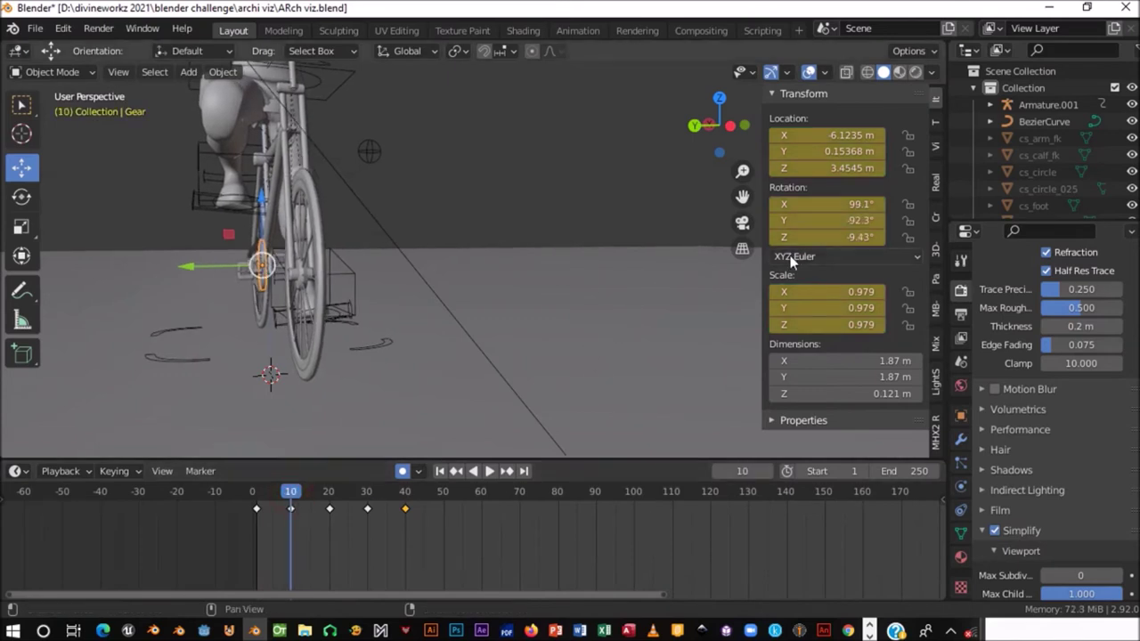
{"action": "left_click", "coordinate": [817, 205]}
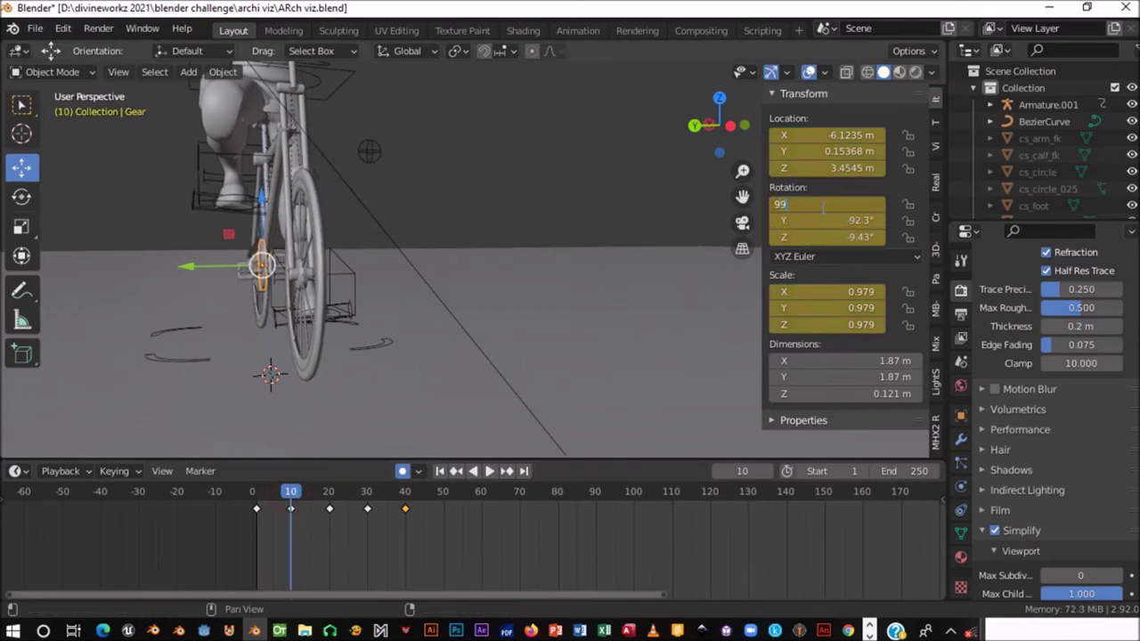
- Set the gear's frame-10 rotation to X 99°, Y -90° and Z 0°
{"action": "left_click", "coordinate": [846, 222]}
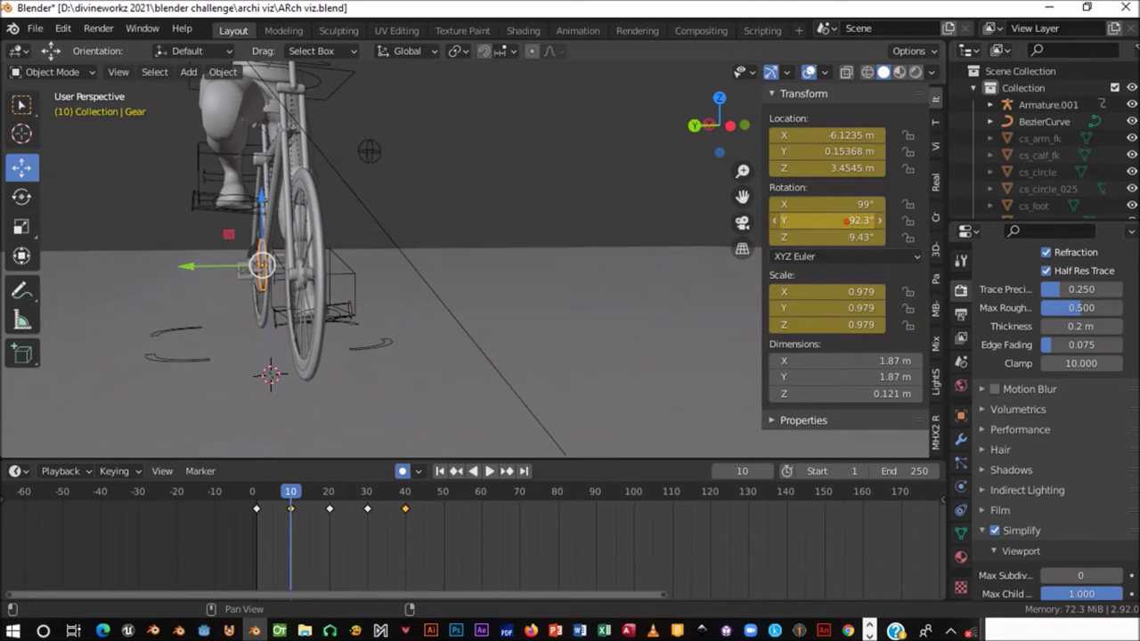
{"action": "key", "text": "BackSpace"}
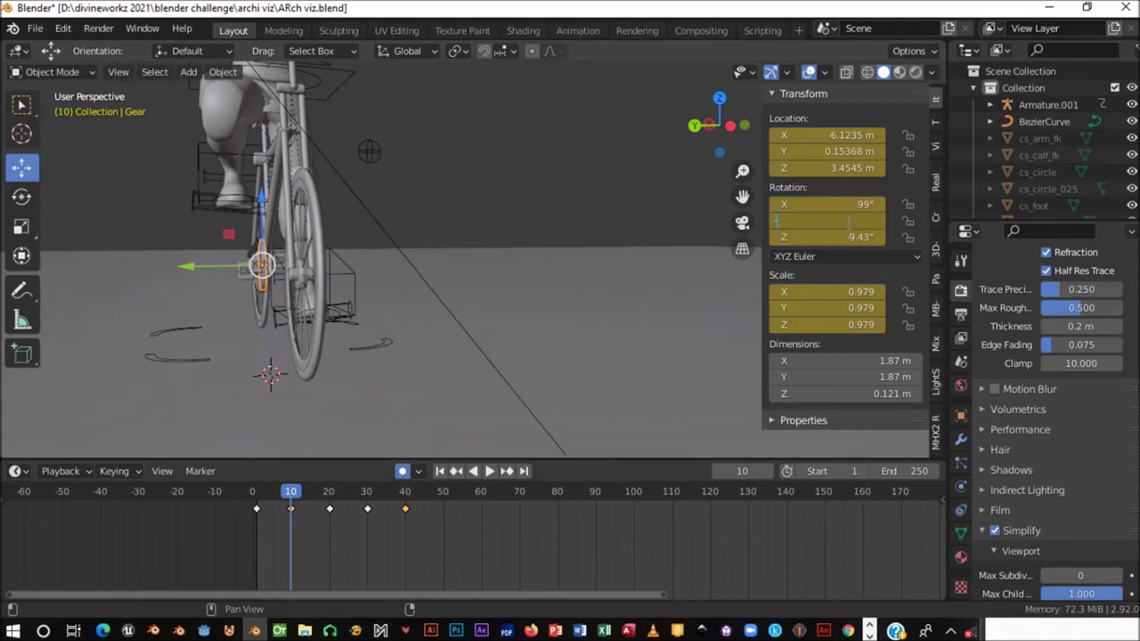
{"action": "type", "text": "-90"}
{"action": "key", "text": "Return"}
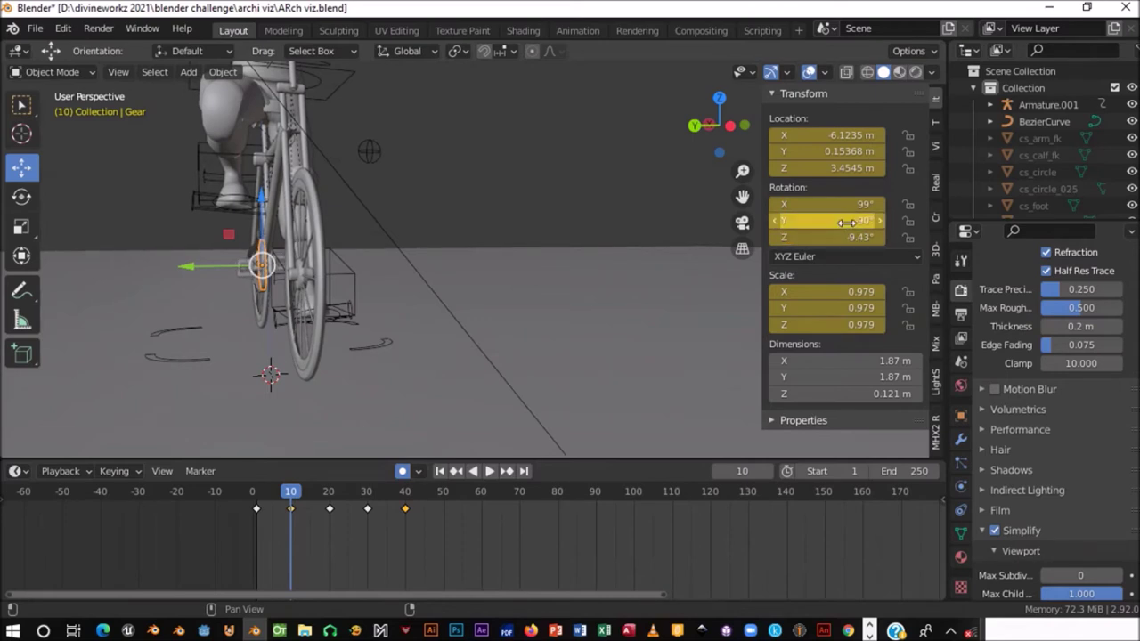
{"action": "left_click", "coordinate": [855, 239]}
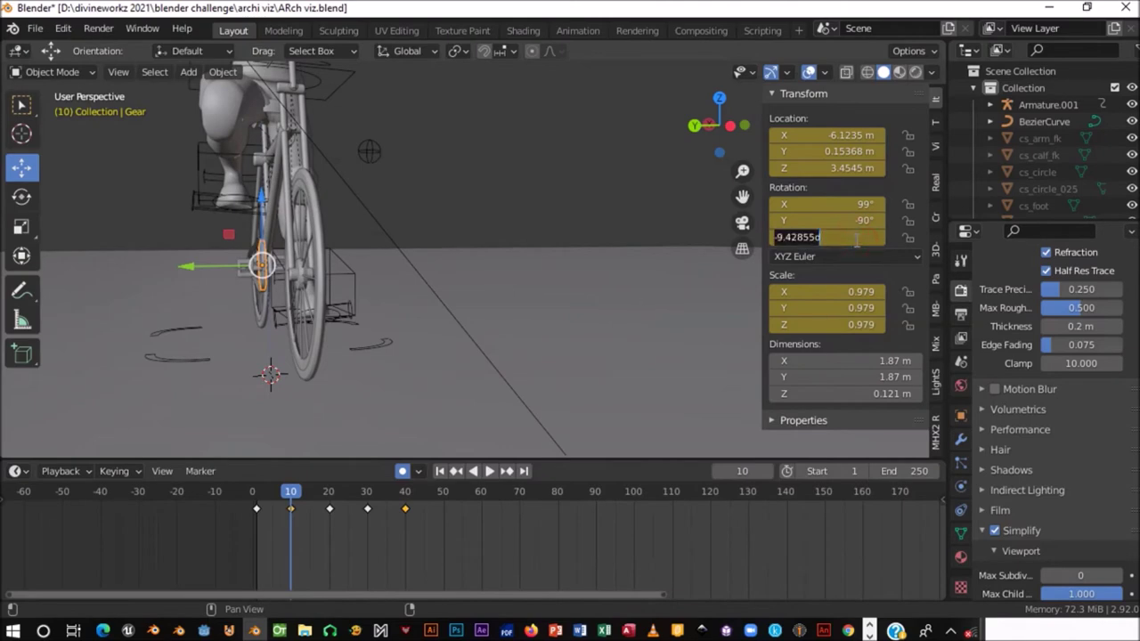
{"action": "type", "text": "0"}
{"action": "key", "text": "Return"}
- Orbit to a side view of the bike and play the animation from the start
{"action": "mouse_move", "coordinate": [419, 191]}
{"action": "middle_mouse_down"}
{"action": "mouse_move", "coordinate": [669, 279]}
{"action": "mouse_move", "coordinate": [611, 272]}
{"action": "middle_mouse_up"}
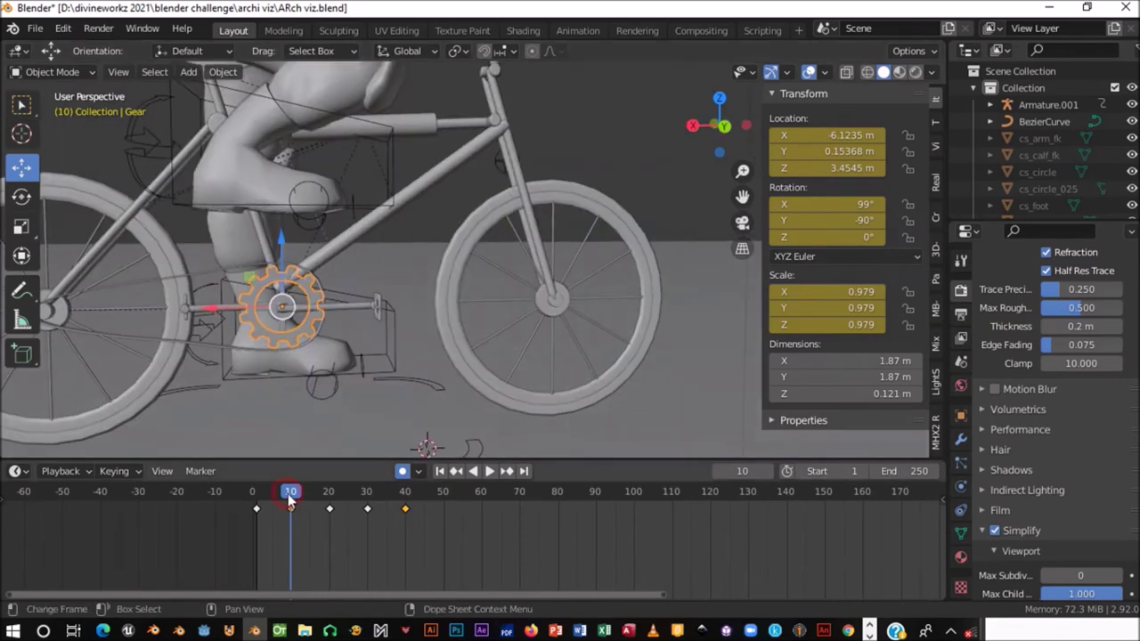
{"action": "left_click", "coordinate": [268, 493]}
{"action": "key", "text": "space"}
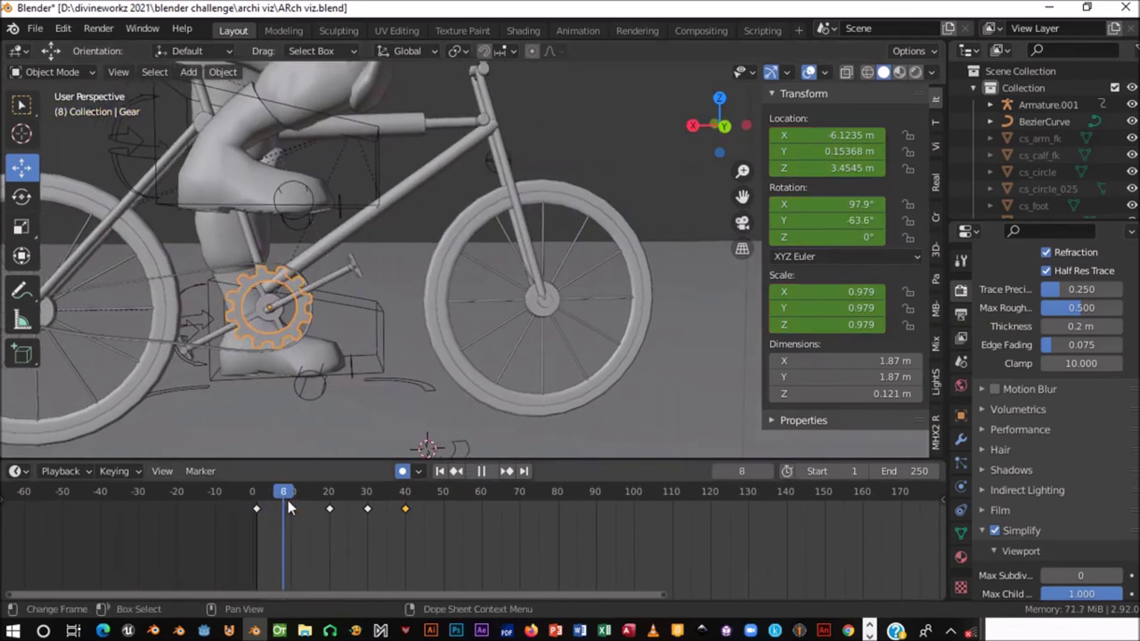
- Stop at frame 20, key the gear's rotation as 90°, 0°, 0°, and resume playback
{"action": "left_click_drag", "start_coordinate": [306, 509], "coordinate": [325, 508]}
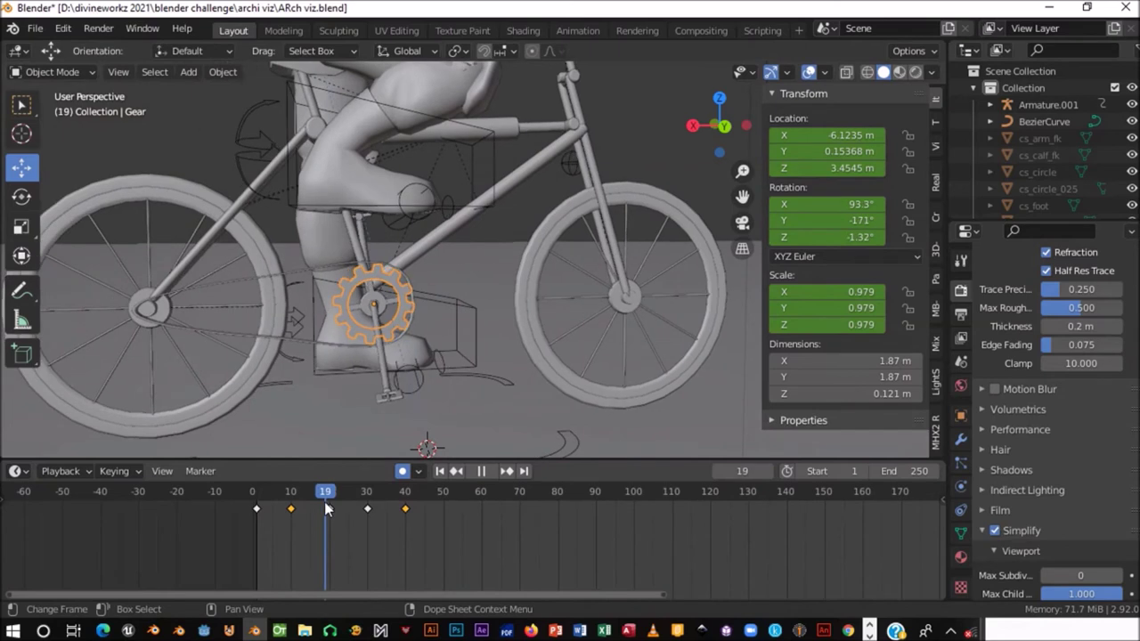
{"action": "key", "text": "space"}
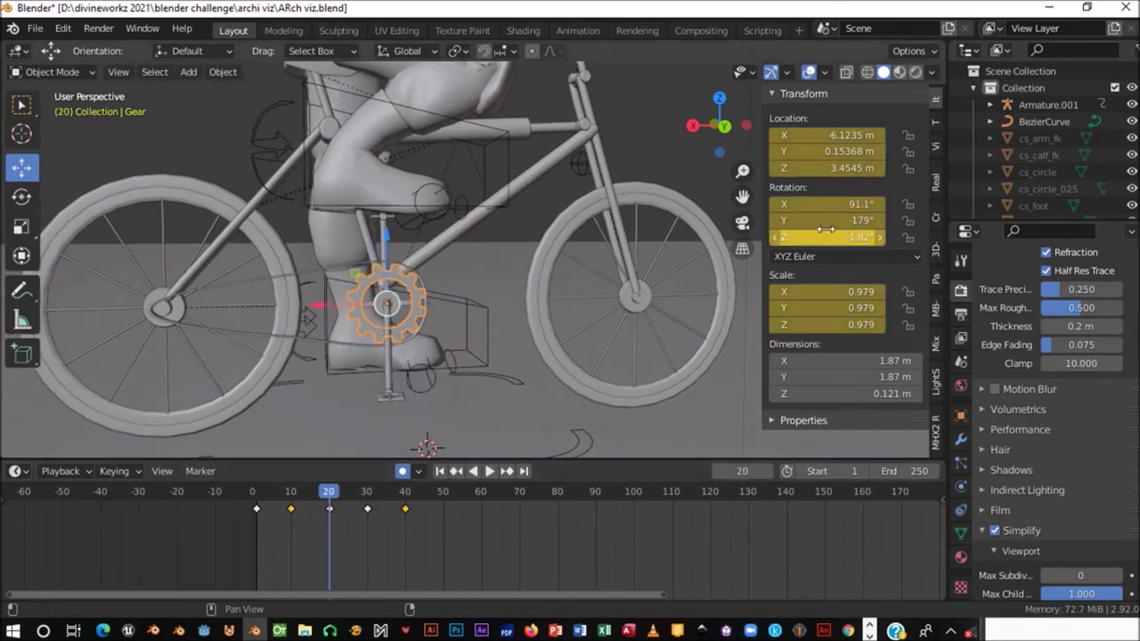
{"action": "left_click", "coordinate": [850, 205]}
{"action": "type", "text": "90"}
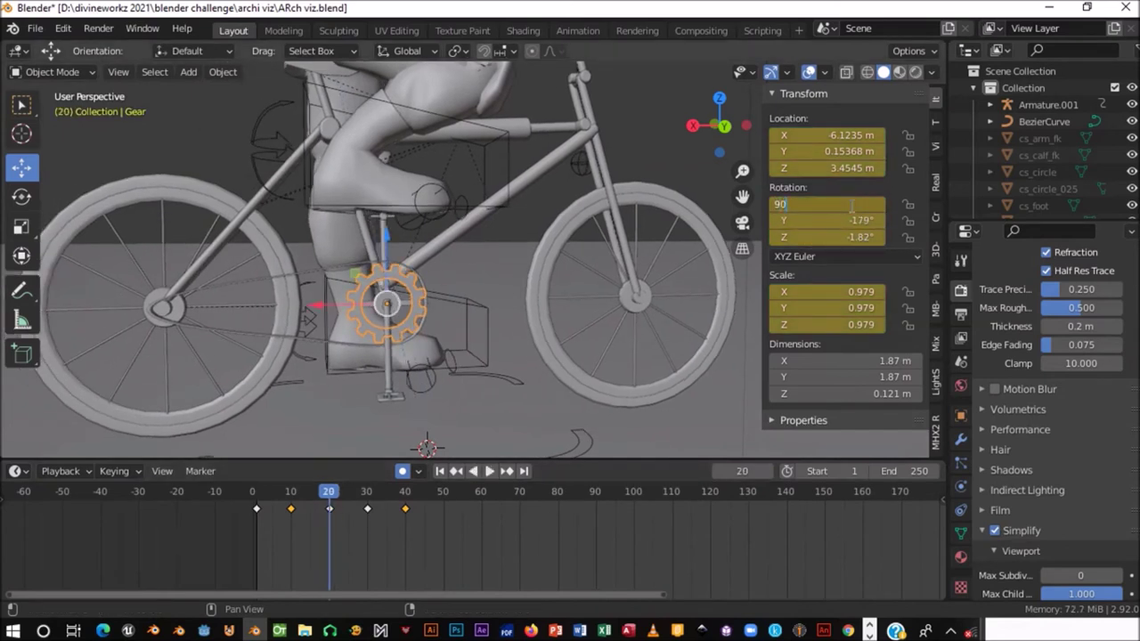
{"action": "key", "text": "Tab"}
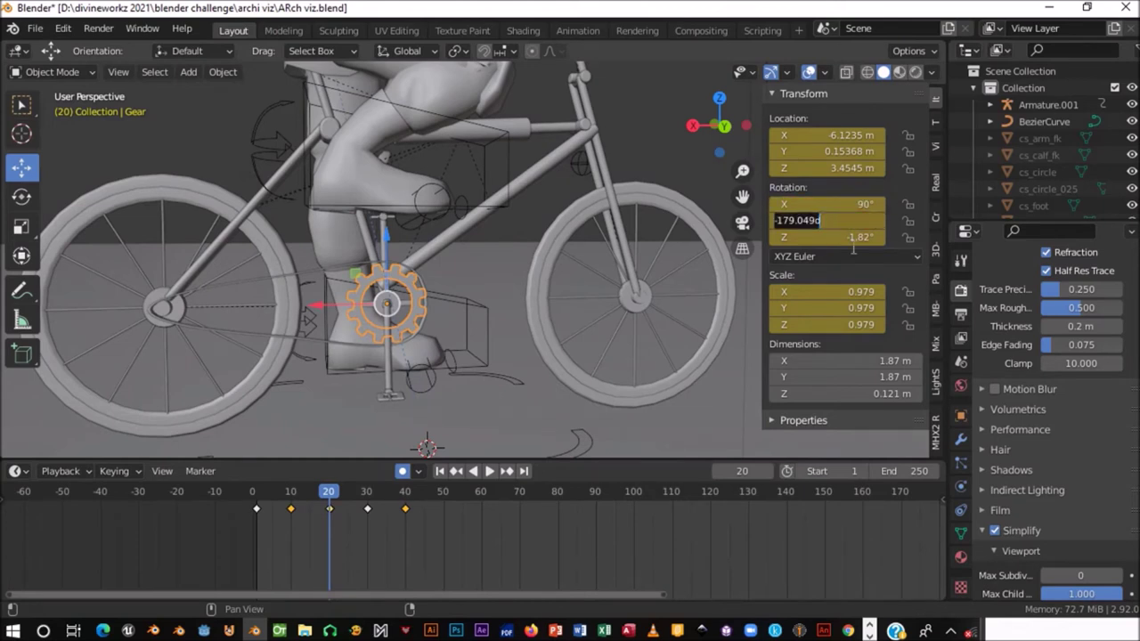
{"action": "type", "text": "0"}
{"action": "key", "text": "Tab"}
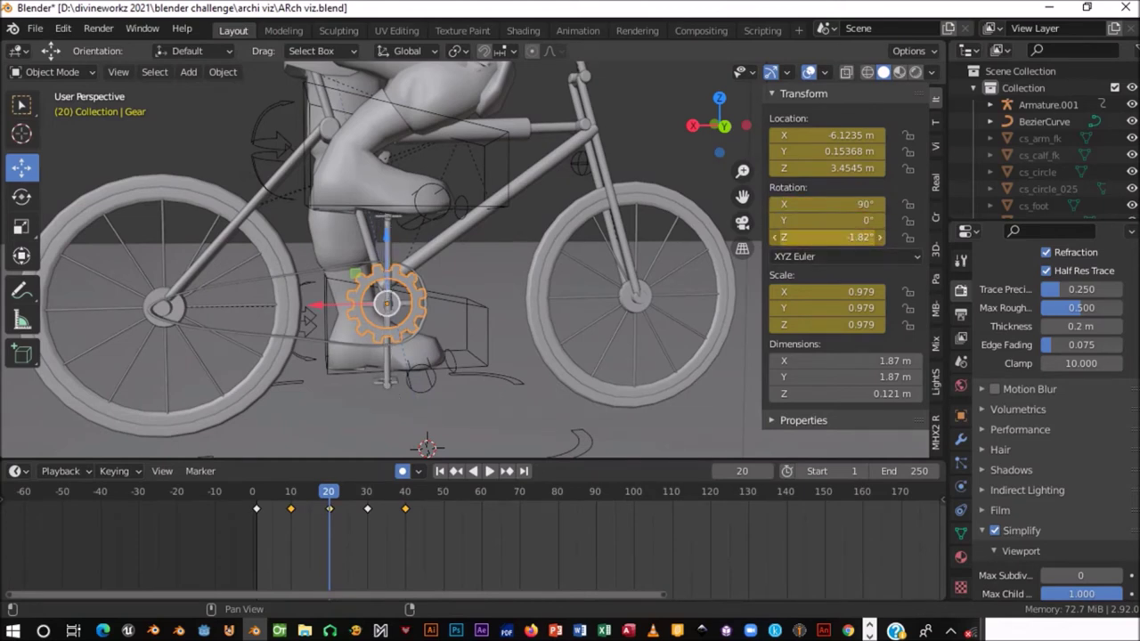
{"action": "type", "text": "0"}
{"action": "key", "text": "Return"}
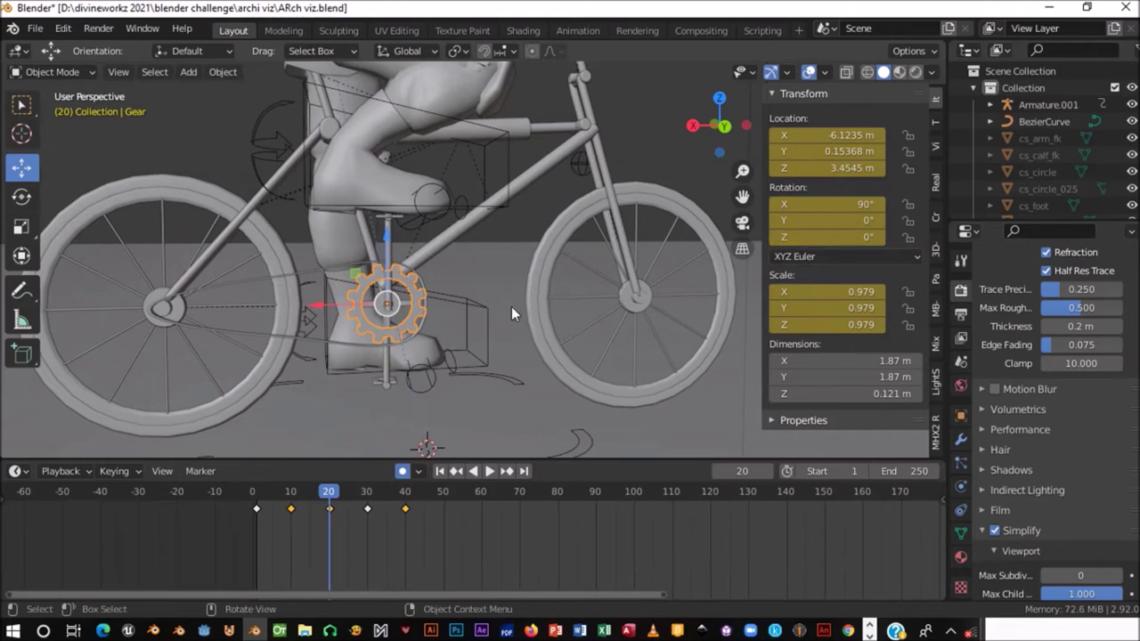
{"action": "key", "text": "space"}
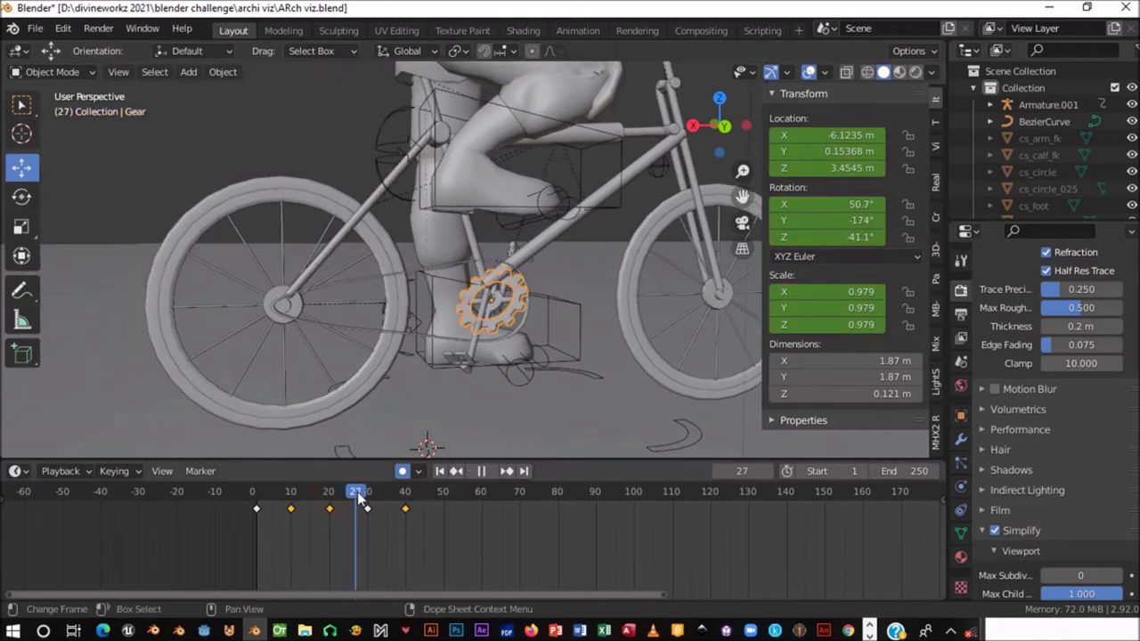
- Stop at frame 30 and try a 90° X rotation on the gear, then undo it
{"action": "left_click_drag", "start_coordinate": [357, 491], "coordinate": [366, 503]}
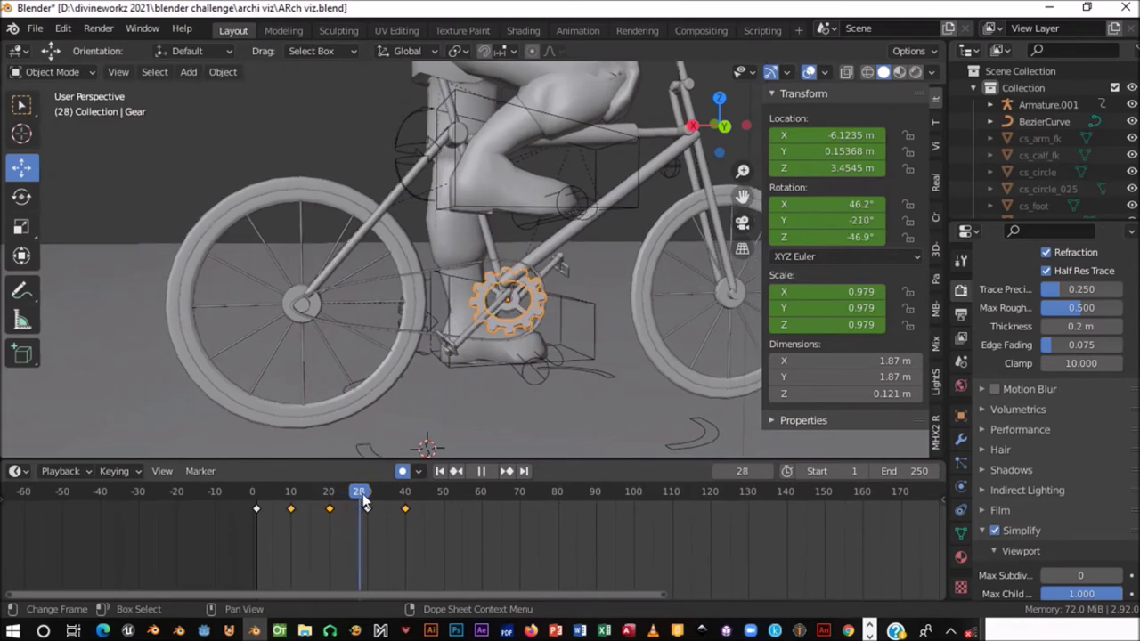
{"action": "key", "text": "space"}
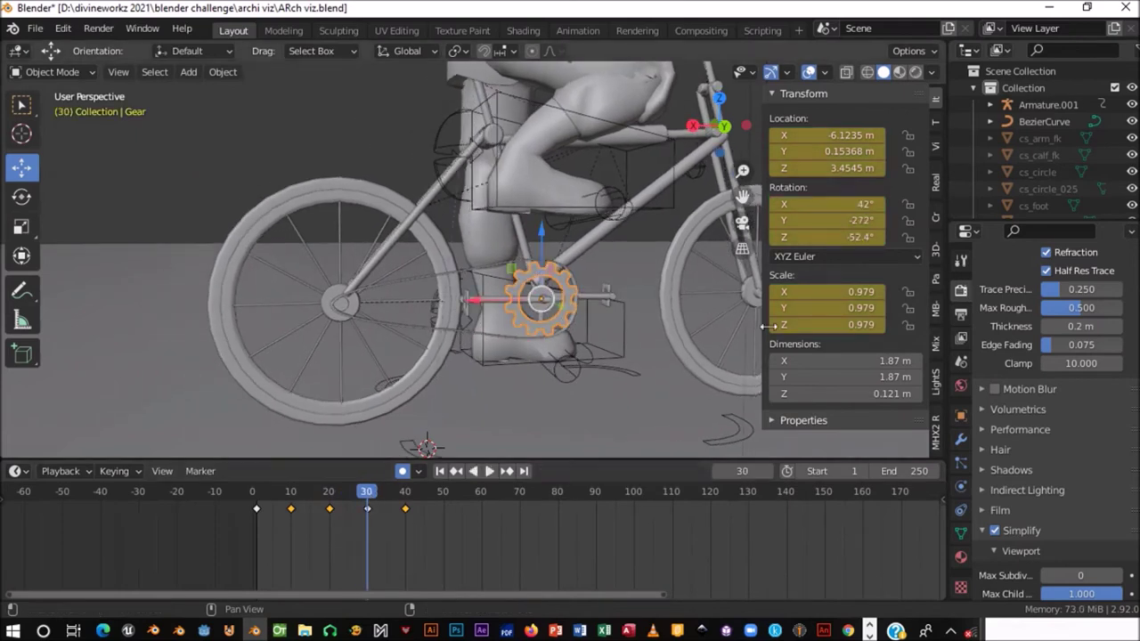
{"action": "left_click", "coordinate": [843, 205]}
{"action": "type", "text": "90"}
{"action": "key", "text": "Return"}
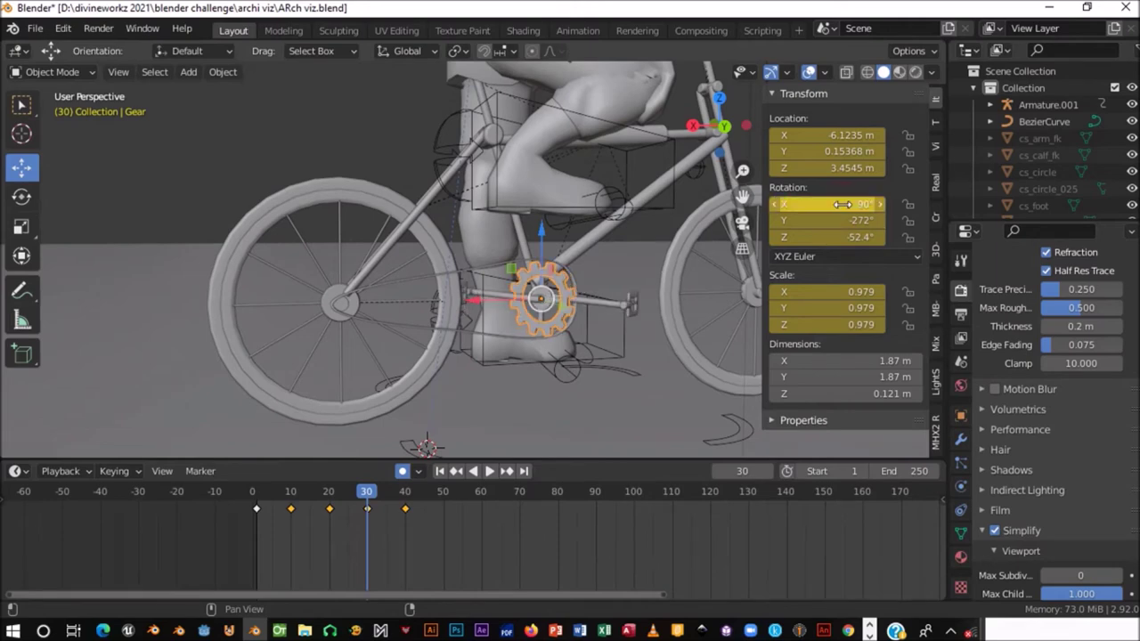
{"action": "middle_click_drag", "start_coordinate": [535, 258], "coordinate": [439, 268]}
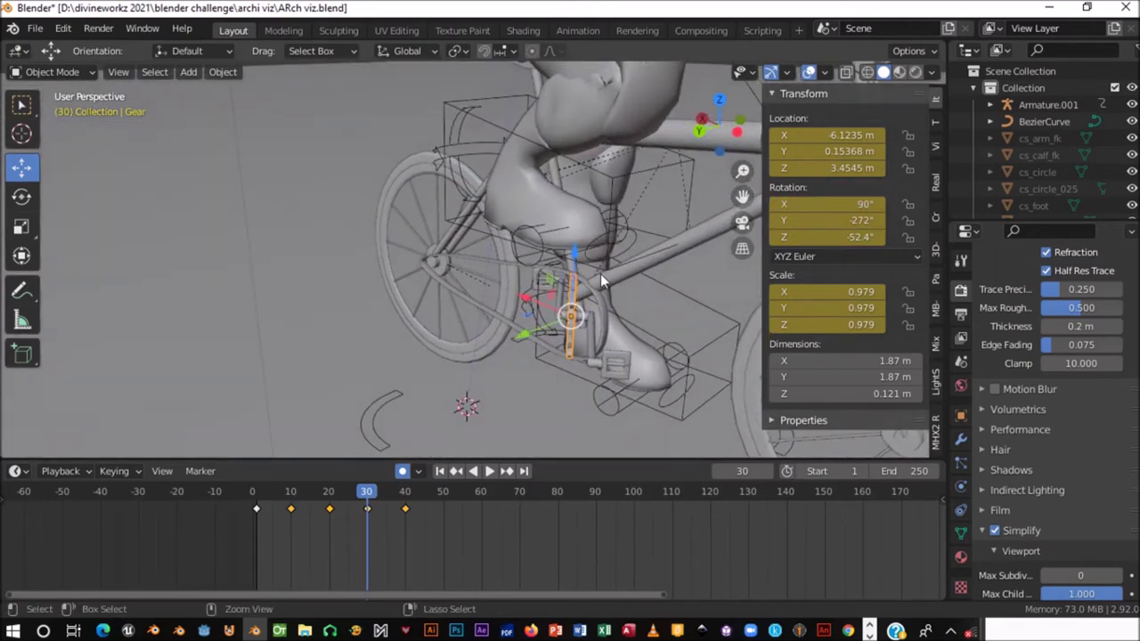
{"action": "key", "text": "ctrl+z"}
{"action": "left_click", "coordinate": [832, 204]}
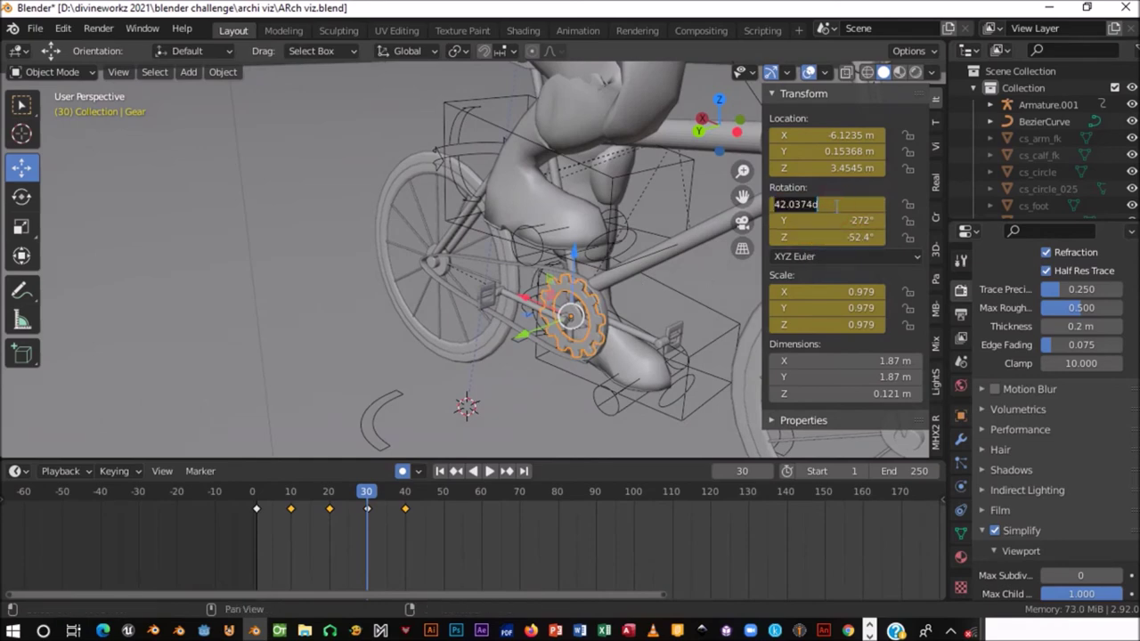
{"action": "key", "text": "Escape"}
- Set the gear's frame-30 Y rotation to -270°
{"action": "mouse_move", "coordinate": [650, 233]}
{"action": "middle_mouse_down"}
{"action": "mouse_move", "coordinate": [583, 240]}
{"action": "mouse_move", "coordinate": [650, 251]}
{"action": "middle_mouse_up"}
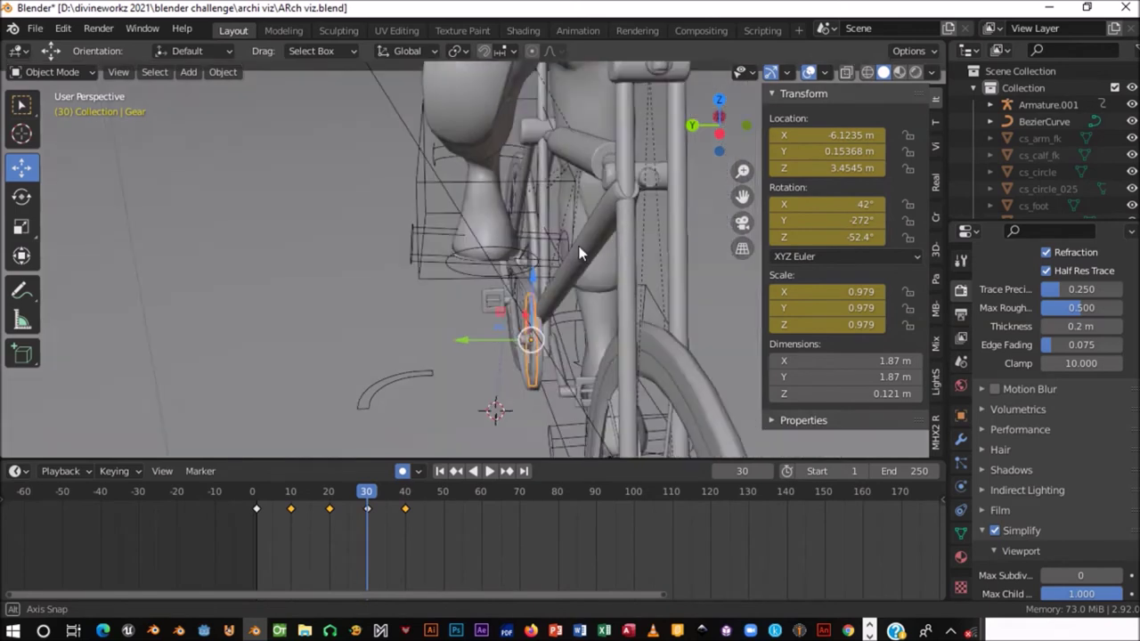
{"action": "left_click", "coordinate": [821, 220]}
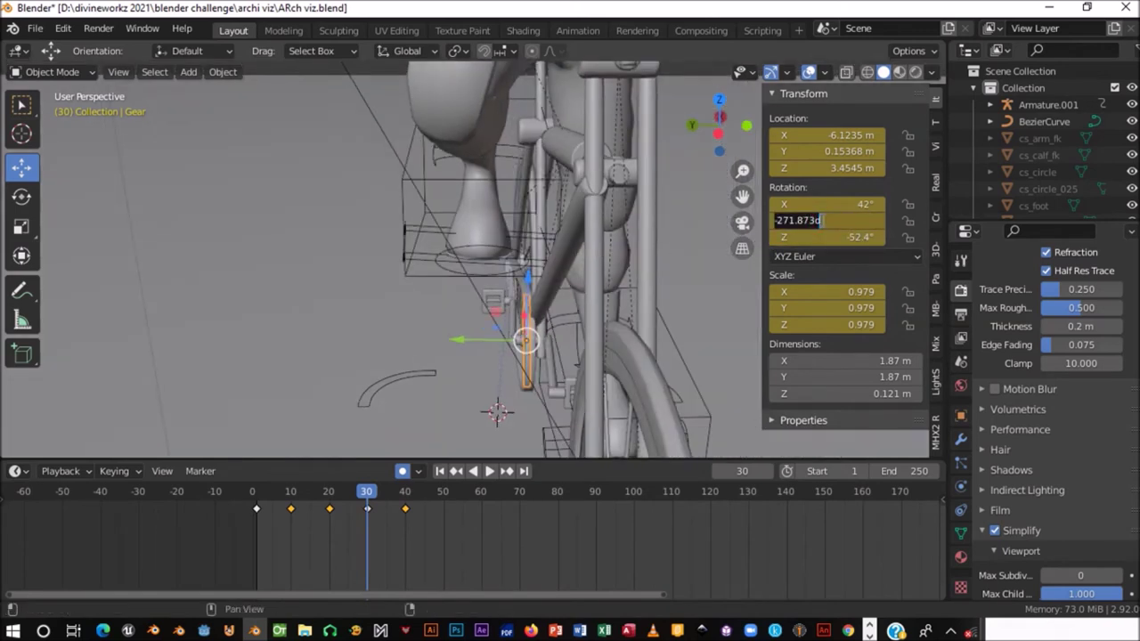
{"action": "key", "text": "BackSpace"}
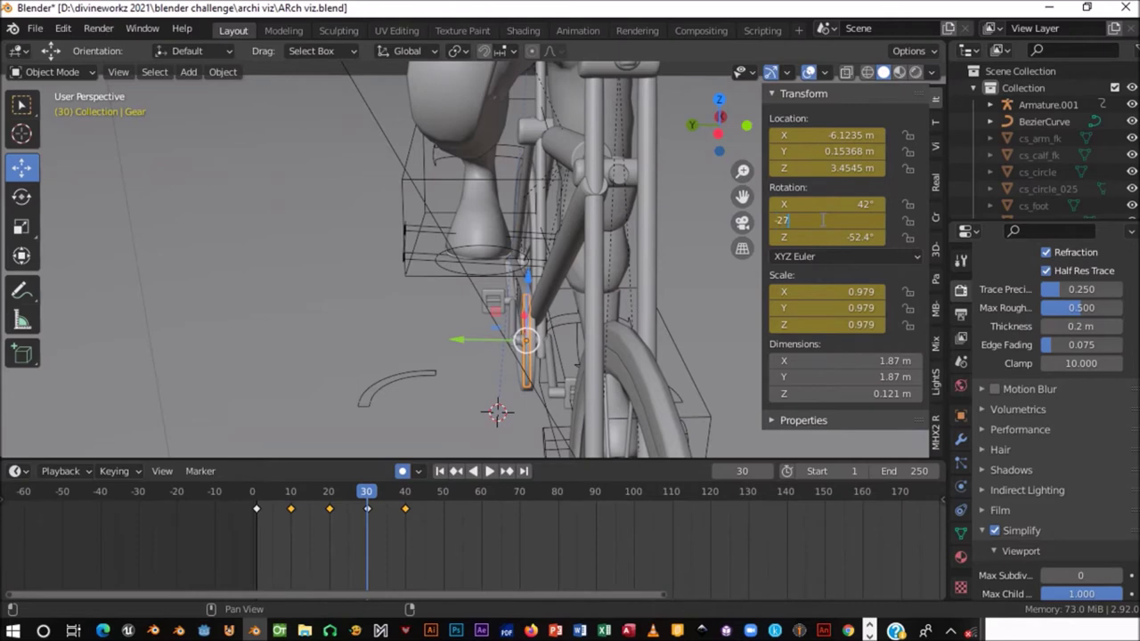
{"action": "type", "text": "0"}
{"action": "key", "text": "Return"}
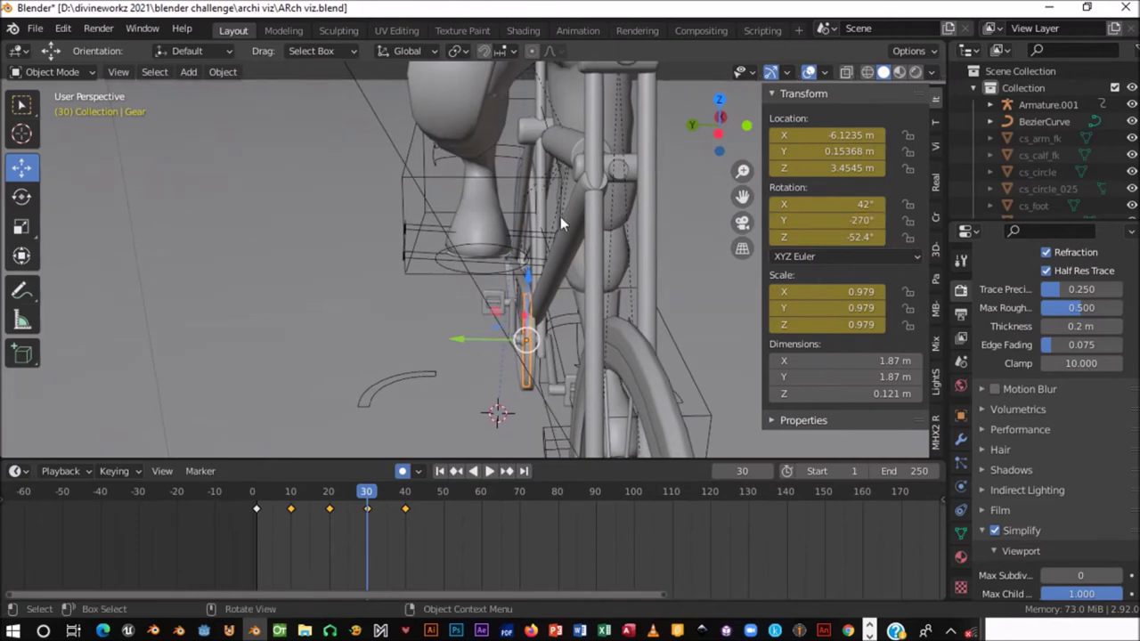
- Test Z rotations of -90° and about -44.5°, then set the gear's Z rotation to 0°
{"action": "left_click", "coordinate": [833, 237]}
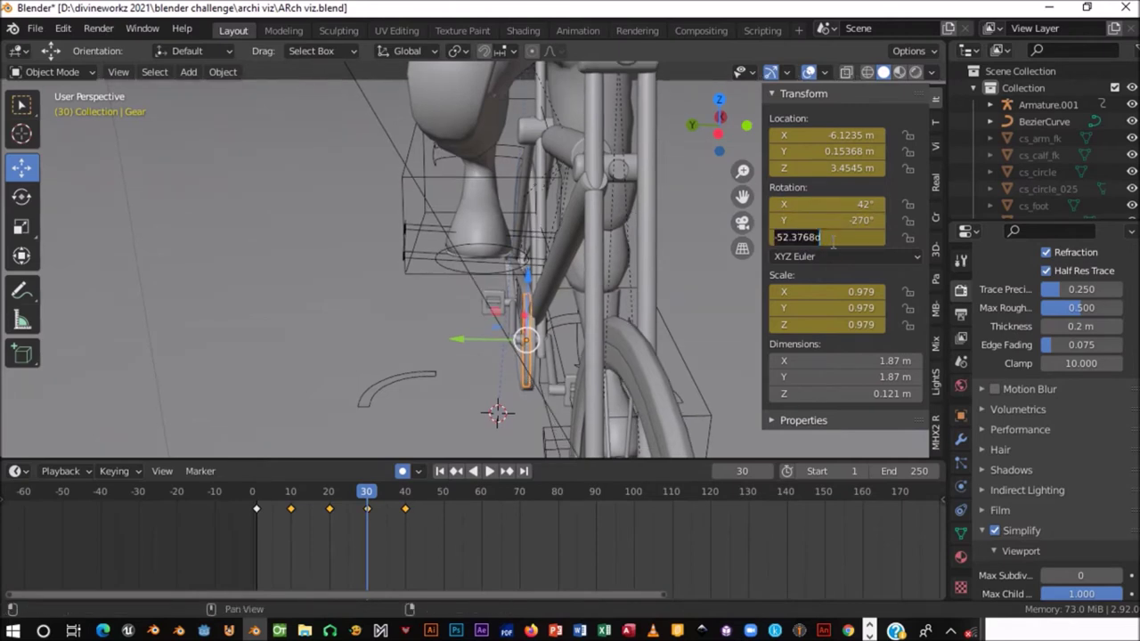
{"action": "type", "text": "-90"}
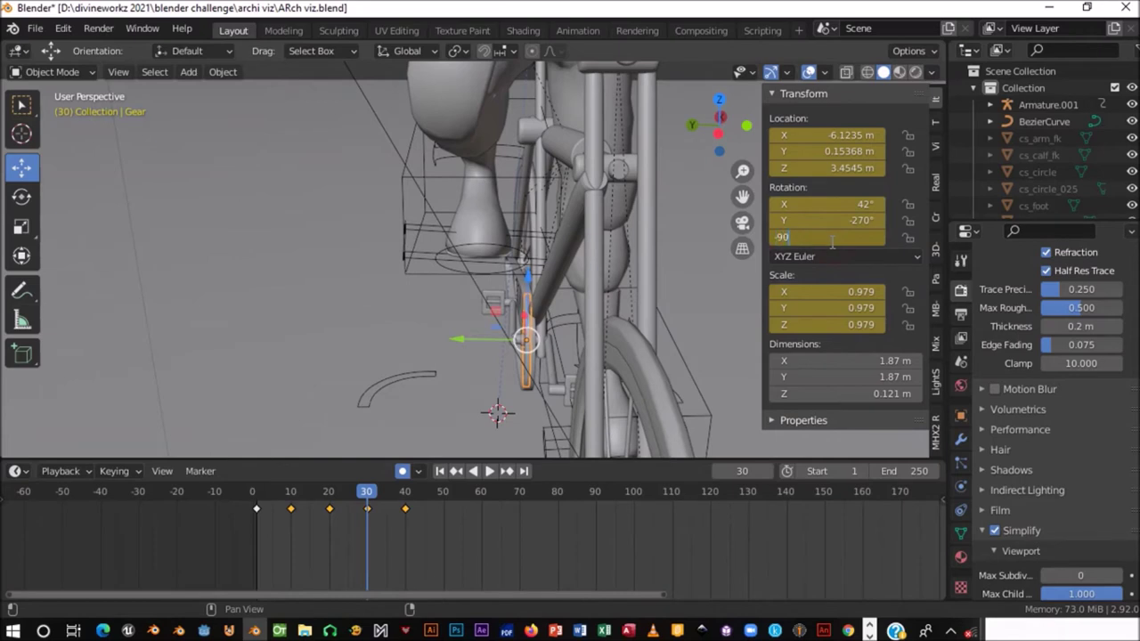
{"action": "key", "text": "Return"}
{"action": "key", "text": "ctrl+z"}
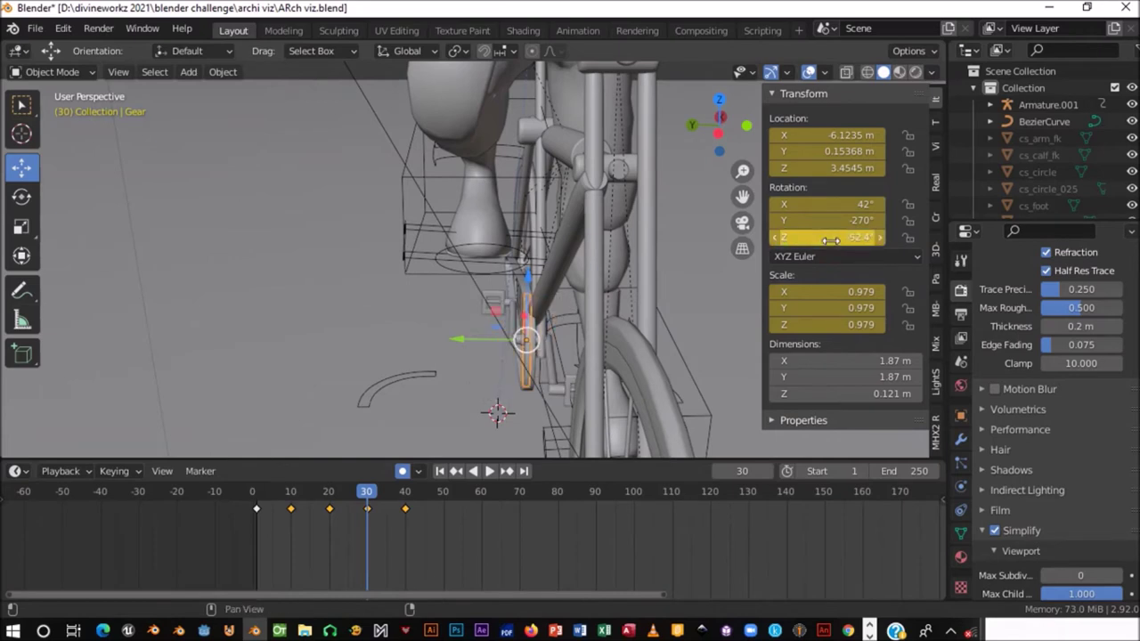
{"action": "left_click_drag", "start_coordinate": [830, 241], "coordinate": [838, 237]}
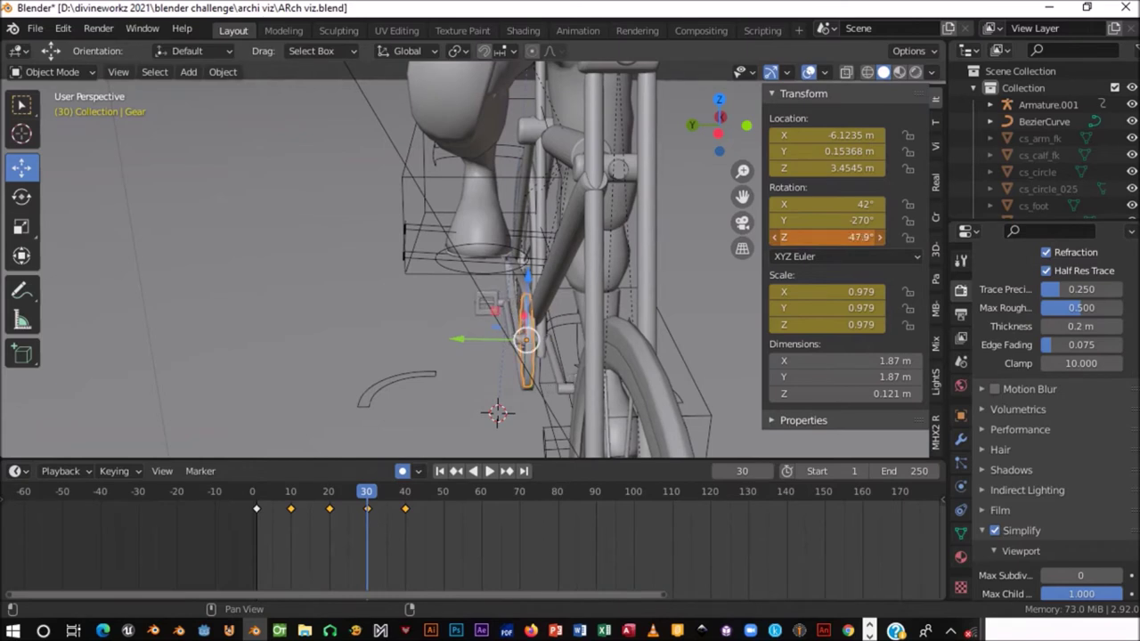
{"action": "left_click_drag", "start_coordinate": [837, 237], "coordinate": [843, 237]}
{"action": "mouse_move", "coordinate": [525, 238]}
{"action": "middle_mouse_down"}
{"action": "mouse_move", "coordinate": [744, 278]}
{"action": "mouse_move", "coordinate": [653, 238]}
{"action": "mouse_move", "coordinate": [538, 284]}
{"action": "mouse_move", "coordinate": [511, 261]}
{"action": "mouse_move", "coordinate": [490, 275]}
{"action": "mouse_move", "coordinate": [511, 229]}
{"action": "mouse_move", "coordinate": [534, 250]}
{"action": "mouse_move", "coordinate": [514, 267]}
{"action": "mouse_move", "coordinate": [741, 261]}
{"action": "middle_mouse_up"}
{"action": "double_click", "coordinate": [836, 237]}
{"action": "type", "text": "0"}
{"action": "key", "text": "Return"}
{"action": "left_click_drag", "start_coordinate": [780, 237], "coordinate": [712, 237]}
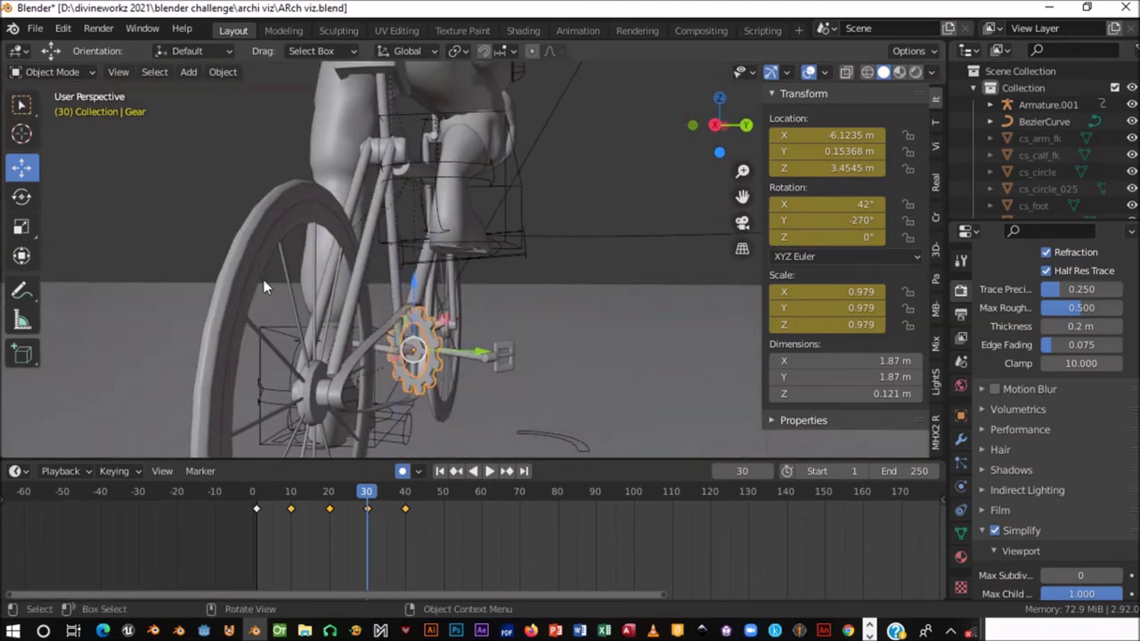
- Orbit and zoom in around the gear and crank, then scrub the animation to frame 25
{"action": "middle_click_drag", "start_coordinate": [312, 285], "coordinate": [187, 285]}
{"action": "mouse_move", "coordinate": [279, 296]}
{"action": "middle_mouse_down"}
{"action": "mouse_move", "coordinate": [240, 289]}
{"action": "mouse_move", "coordinate": [574, 279]}
{"action": "middle_mouse_up"}
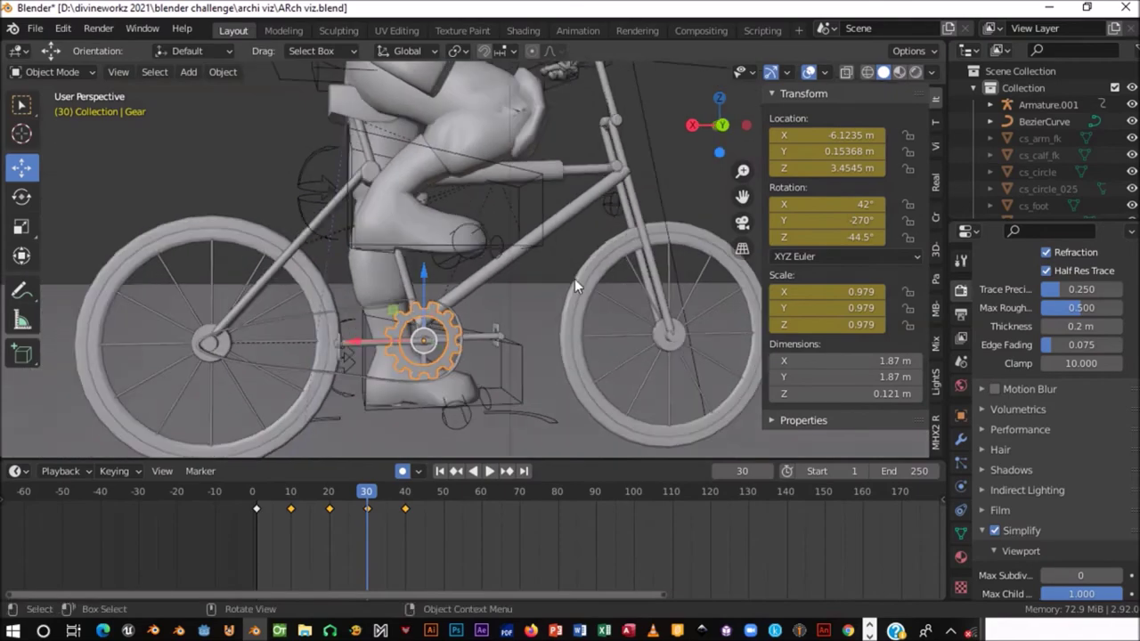
{"action": "mouse_move", "coordinate": [483, 296]}
{"action": "middle_mouse_down"}
{"action": "mouse_move", "coordinate": [397, 213]}
{"action": "mouse_move", "coordinate": [396, 260]}
{"action": "middle_mouse_up"}
{"action": "scroll", "coordinate": [396, 261], "scroll_direction": "up", "scroll_amount": 3}
{"action": "mouse_move", "coordinate": [274, 269]}
{"action": "middle_mouse_down"}
{"action": "mouse_move", "coordinate": [445, 268]}
{"action": "mouse_move", "coordinate": [292, 229]}
{"action": "middle_mouse_up"}
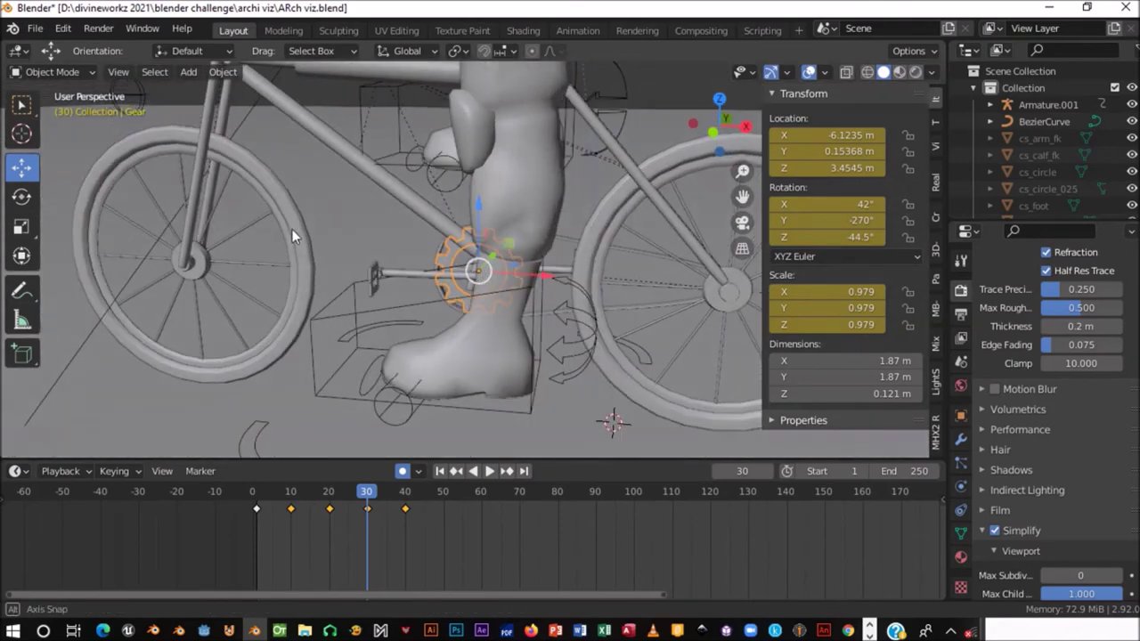
{"action": "scroll", "coordinate": [292, 228], "scroll_direction": "up", "scroll_amount": 3}
{"action": "mouse_move", "coordinate": [534, 255]}
{"action": "middle_mouse_down"}
{"action": "mouse_move", "coordinate": [598, 255]}
{"action": "mouse_move", "coordinate": [381, 259]}
{"action": "mouse_move", "coordinate": [559, 284]}
{"action": "mouse_move", "coordinate": [591, 231]}
{"action": "mouse_move", "coordinate": [497, 280]}
{"action": "mouse_move", "coordinate": [694, 284]}
{"action": "middle_mouse_up"}
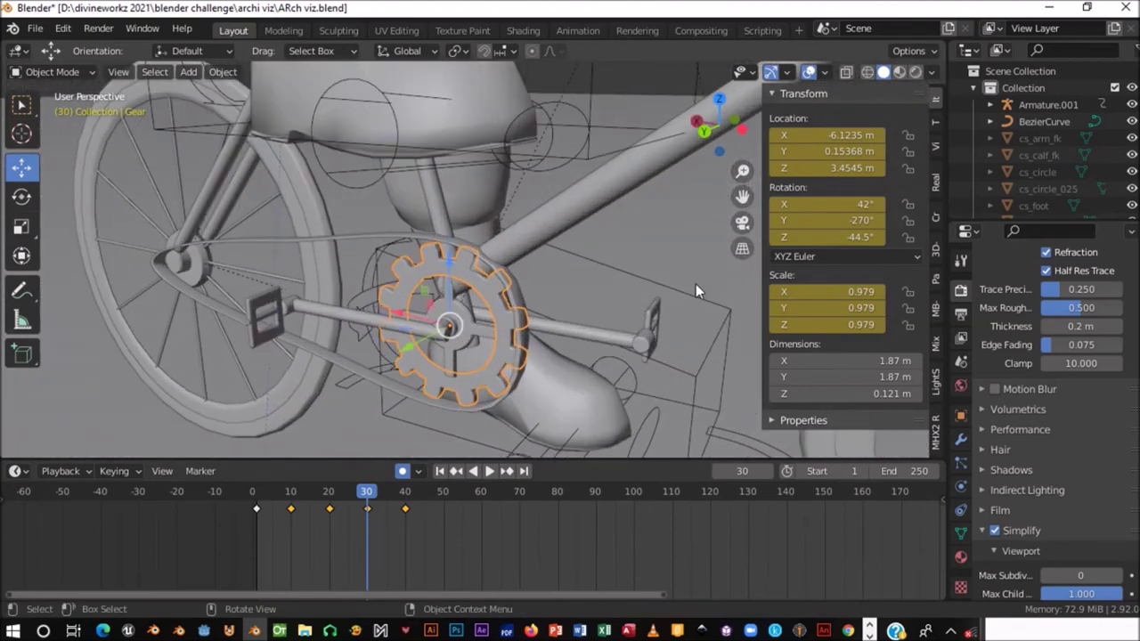
{"action": "left_click_drag", "start_coordinate": [361, 501], "coordinate": [350, 501]}
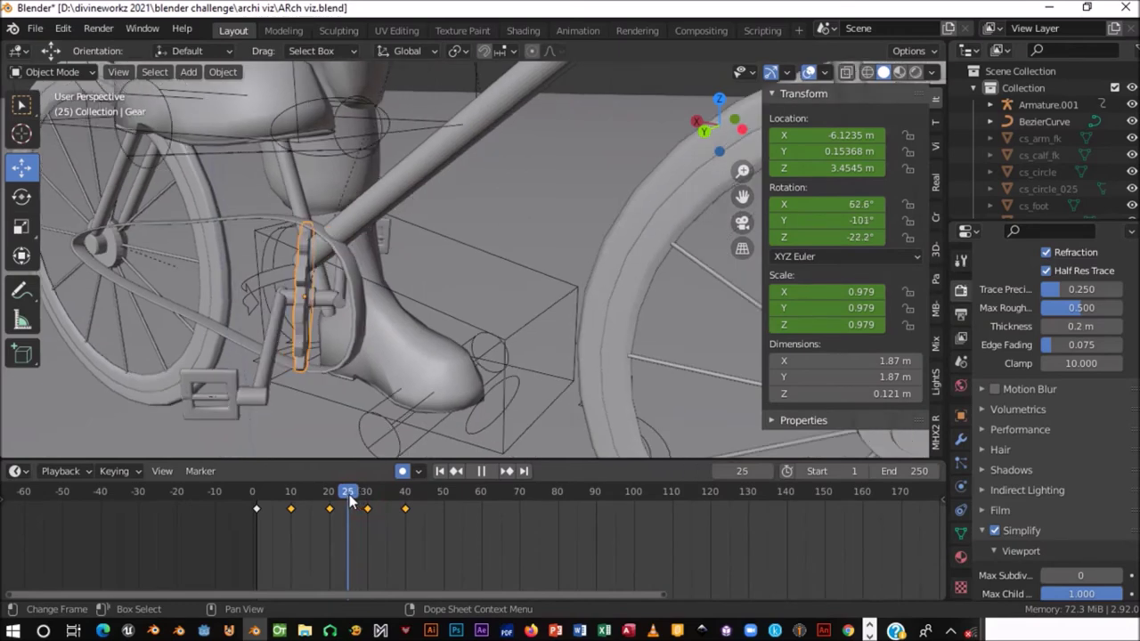
- Delete the gear's frame-30 keyframe and play the animation to check the turn
{"action": "middle_click_drag", "start_coordinate": [360, 311], "coordinate": [374, 303]}
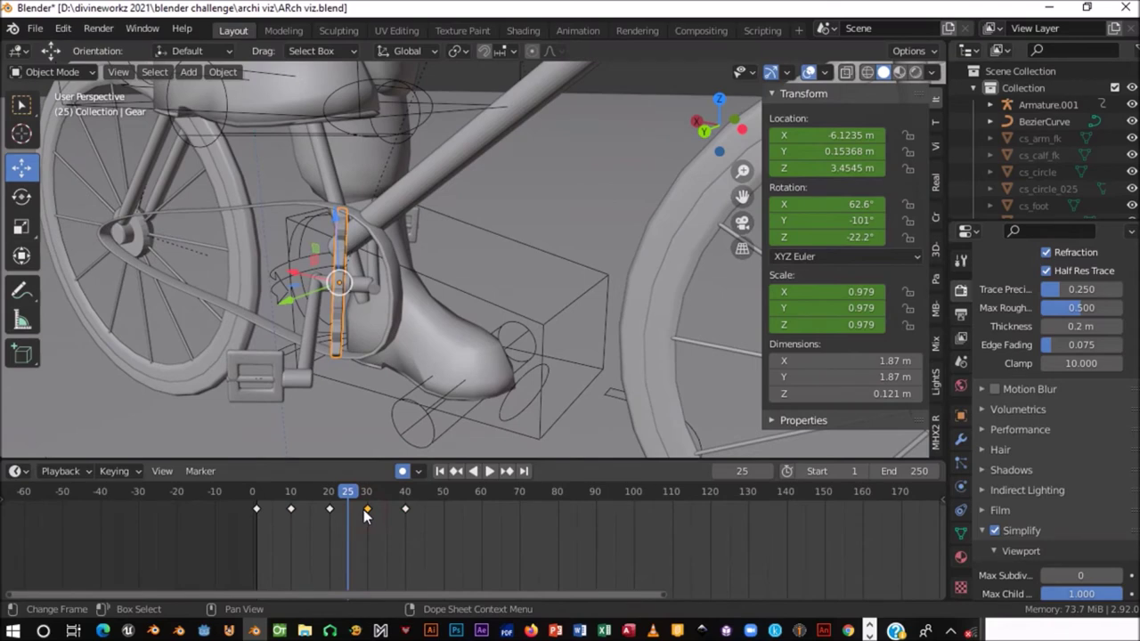
{"action": "key", "text": "Delete"}
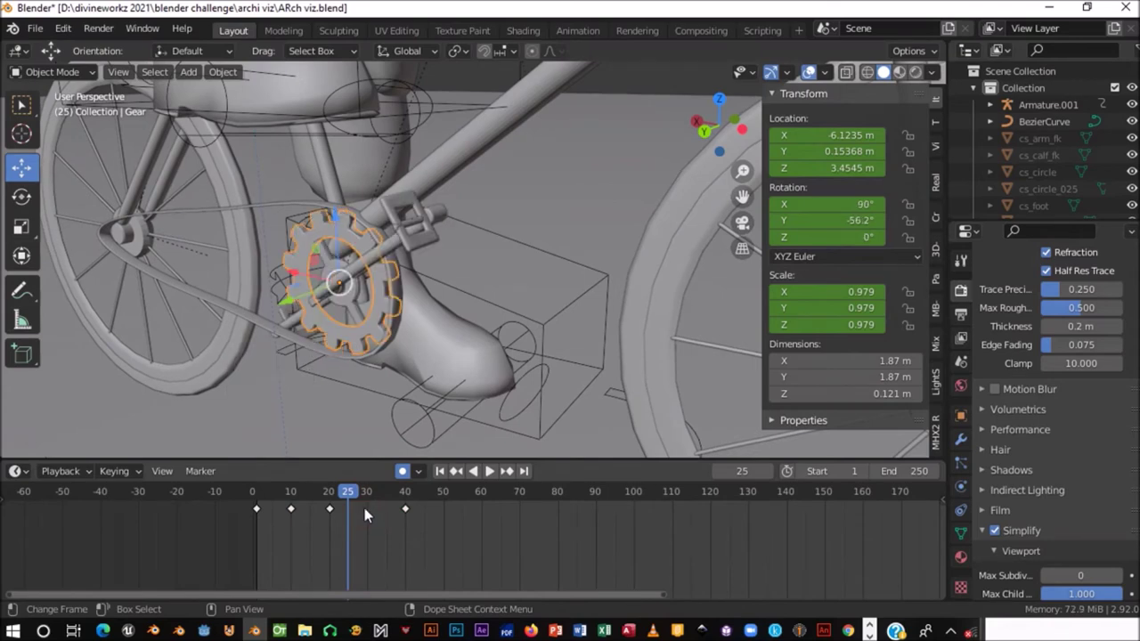
{"action": "key", "text": "space"}
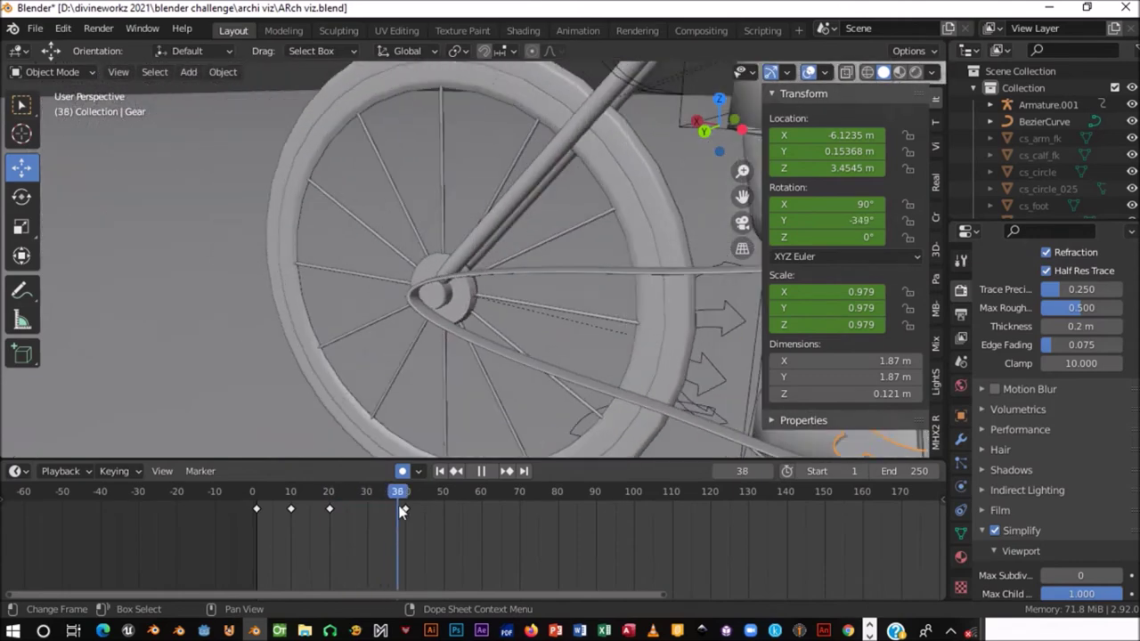
{"action": "key", "text": "space"}
- Review the turn with reverse playback and scrubbing around frames 30–40, then return to frame 1
{"action": "scroll", "coordinate": [405, 236], "scroll_direction": "up", "scroll_amount": 2}
{"action": "scroll", "coordinate": [405, 236], "scroll_direction": "down", "scroll_amount": 3}
{"action": "middle_click_drag", "start_coordinate": [405, 236], "coordinate": [353, 250]}
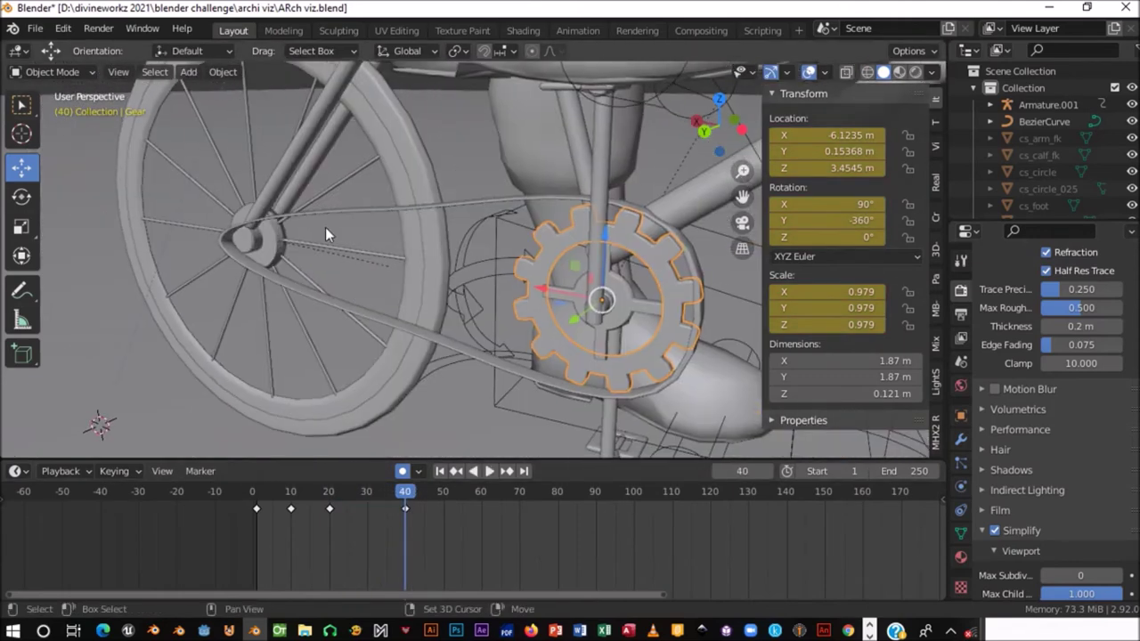
{"action": "key", "text": "shift+ctrl+space"}
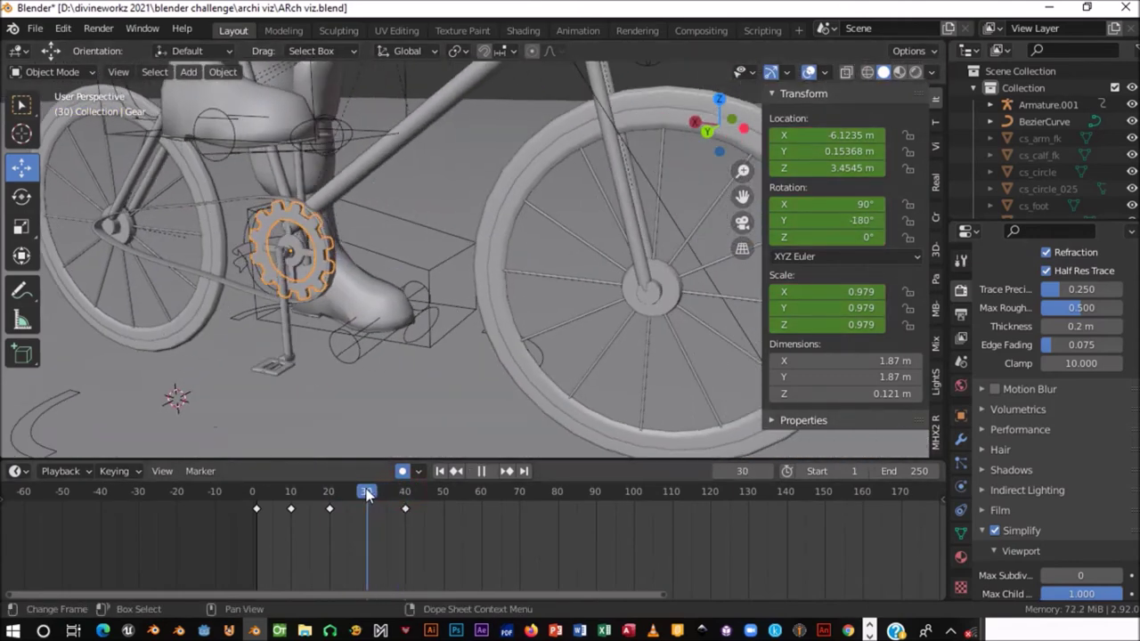
{"action": "left_click_drag", "start_coordinate": [372, 492], "coordinate": [365, 498]}
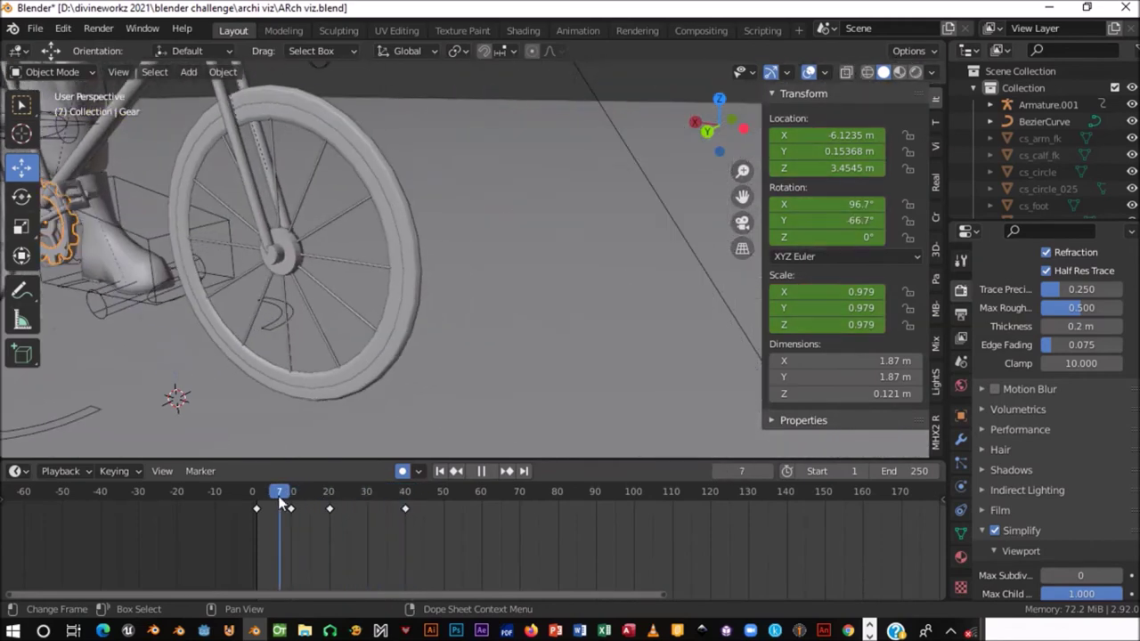
{"action": "key", "text": "space"}
{"action": "scroll", "coordinate": [419, 300], "scroll_direction": "up", "scroll_amount": 1}
{"action": "middle_click_drag", "start_coordinate": [420, 299], "coordinate": [567, 323], "text": "shift"}
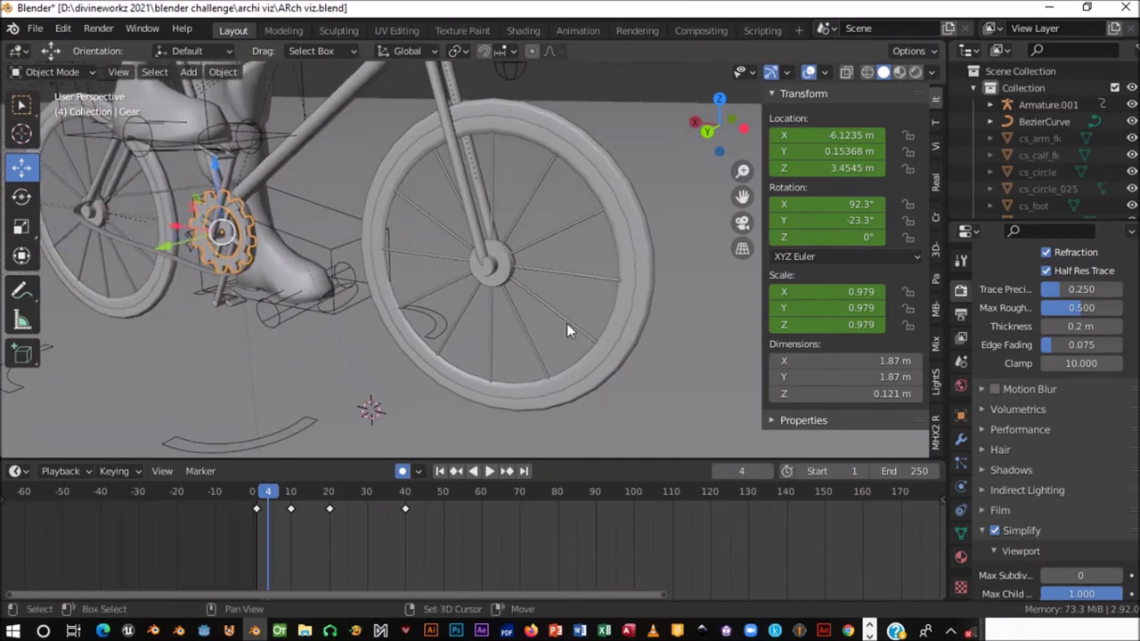
{"action": "left_click", "coordinate": [253, 495]}
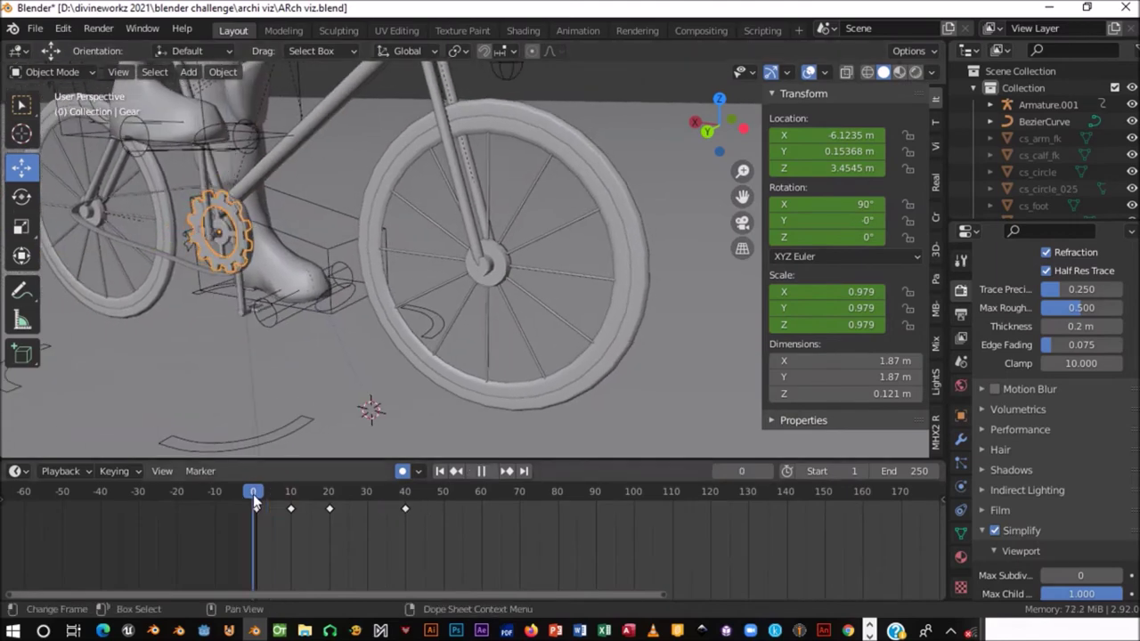
{"action": "key", "text": "space"}
{"action": "mouse_move", "coordinate": [360, 505]}
{"action": "left_mouse_down"}
{"action": "mouse_move", "coordinate": [254, 512]}
{"action": "mouse_move", "coordinate": [295, 517]}
{"action": "left_mouse_up"}
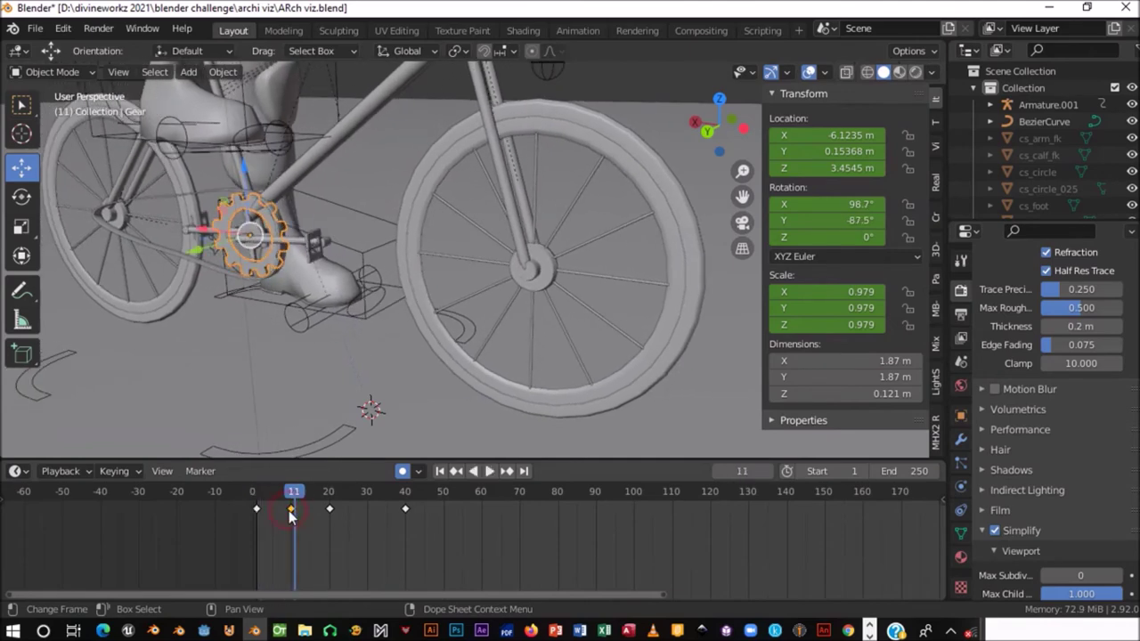
{"action": "key", "text": "Delete"}
{"action": "key", "text": "space"}
{"action": "left_click_drag", "start_coordinate": [291, 493], "coordinate": [257, 491]}
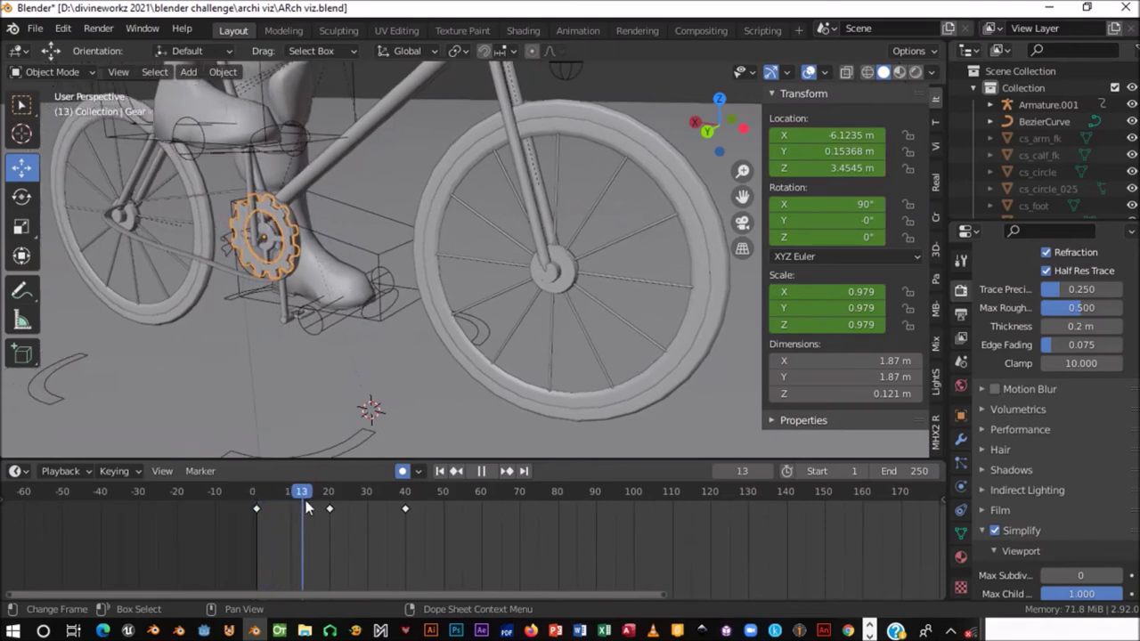
{"action": "key", "text": "Escape"}
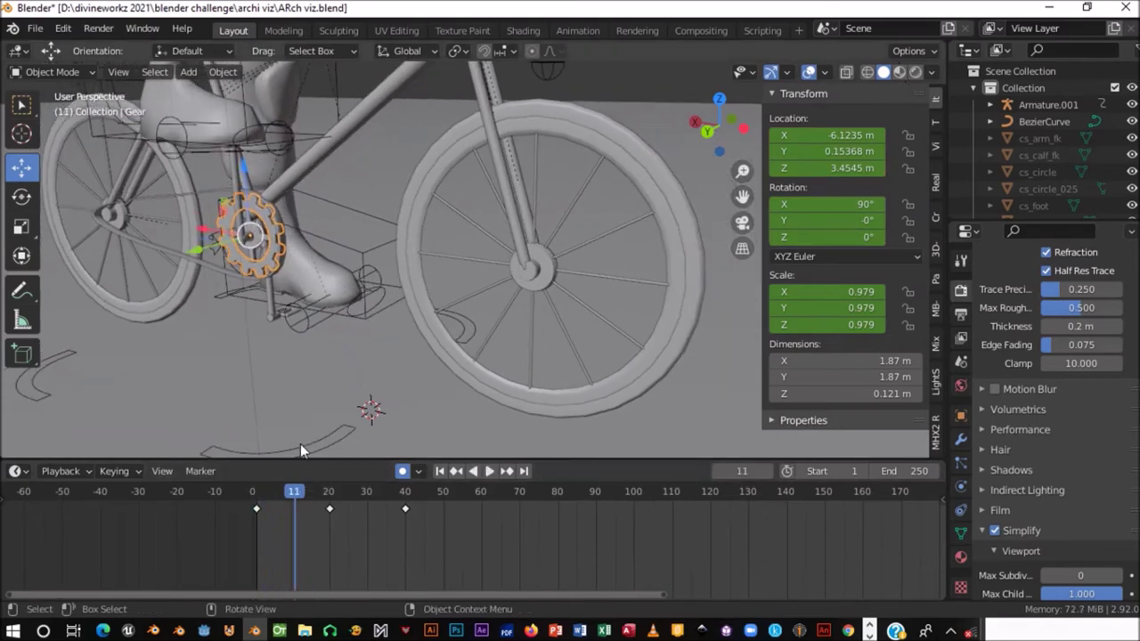
{"action": "key", "text": "i"}
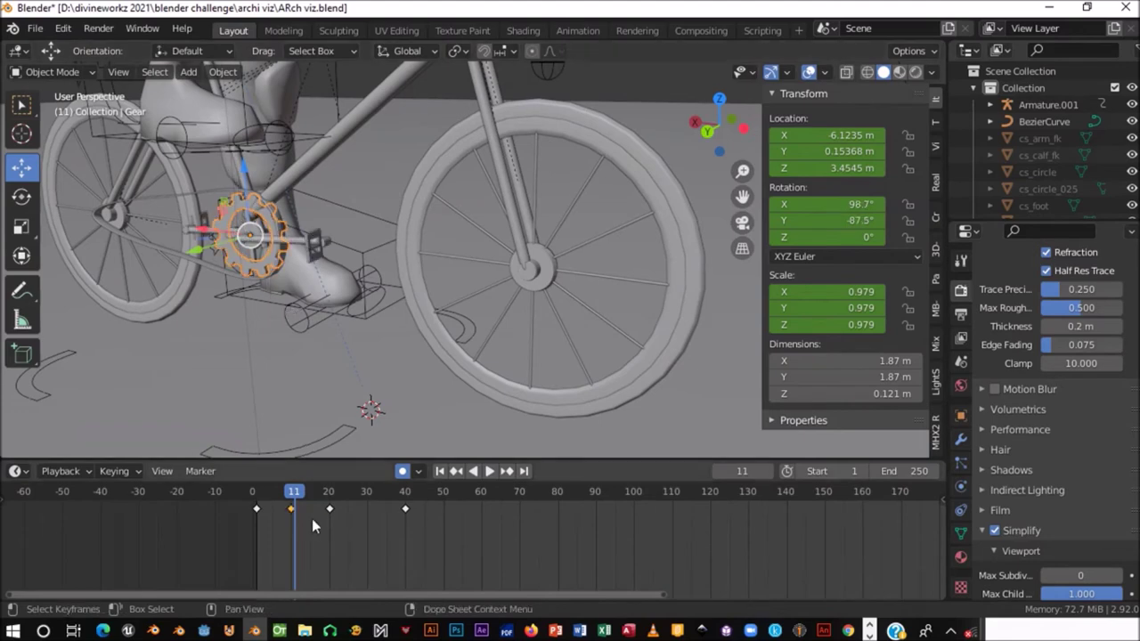
{"action": "left_click", "coordinate": [294, 490]}
{"action": "mouse_move", "coordinate": [292, 493]}
{"action": "left_mouse_down"}
{"action": "mouse_move", "coordinate": [309, 505]}
{"action": "mouse_move", "coordinate": [260, 503]}
{"action": "mouse_move", "coordinate": [329, 507]}
{"action": "left_mouse_up"}
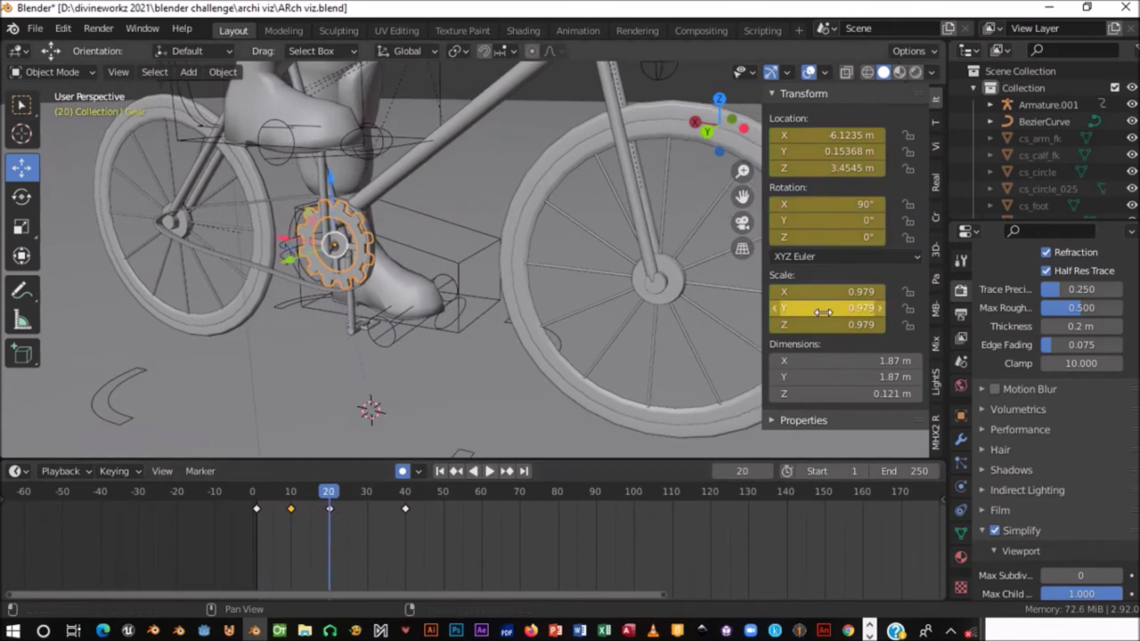
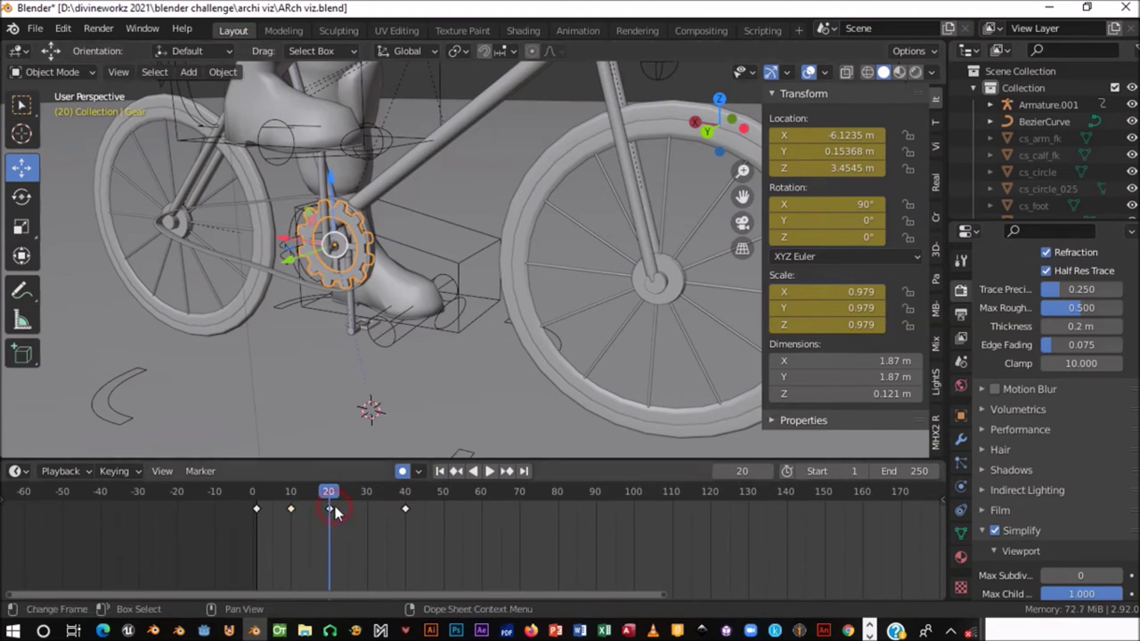
- Delete the gear's old keyframes at frames 20 and 40 and preview the remaining motion
{"action": "key", "text": "Delete"}
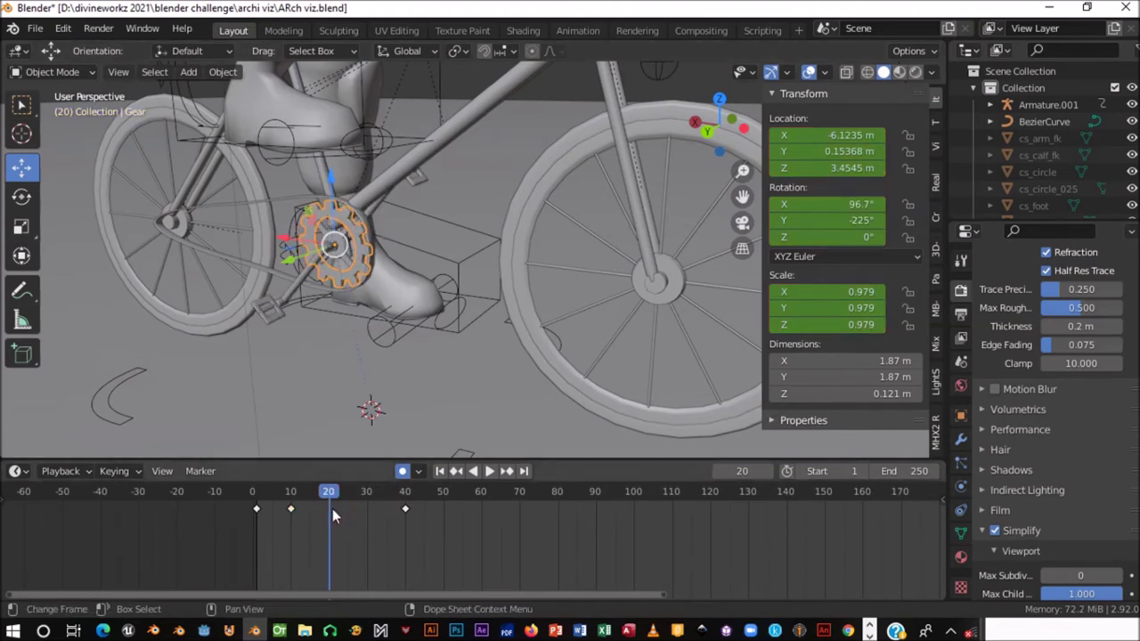
{"action": "left_click_drag", "start_coordinate": [330, 497], "coordinate": [296, 494]}
{"action": "key", "text": "space"}
{"action": "key", "text": "space"}
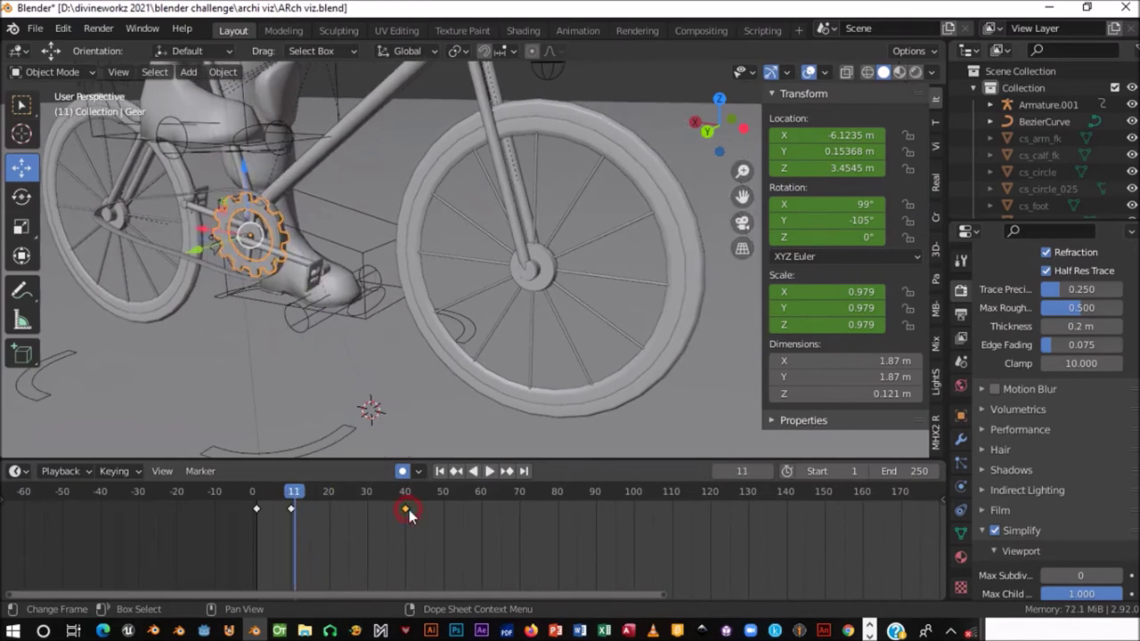
{"action": "key", "text": "Delete"}
{"action": "mouse_move", "coordinate": [301, 494]}
{"action": "left_mouse_down"}
{"action": "mouse_move", "coordinate": [263, 492]}
{"action": "mouse_move", "coordinate": [269, 504]}
{"action": "mouse_move", "coordinate": [329, 504]}
{"action": "left_mouse_up"}
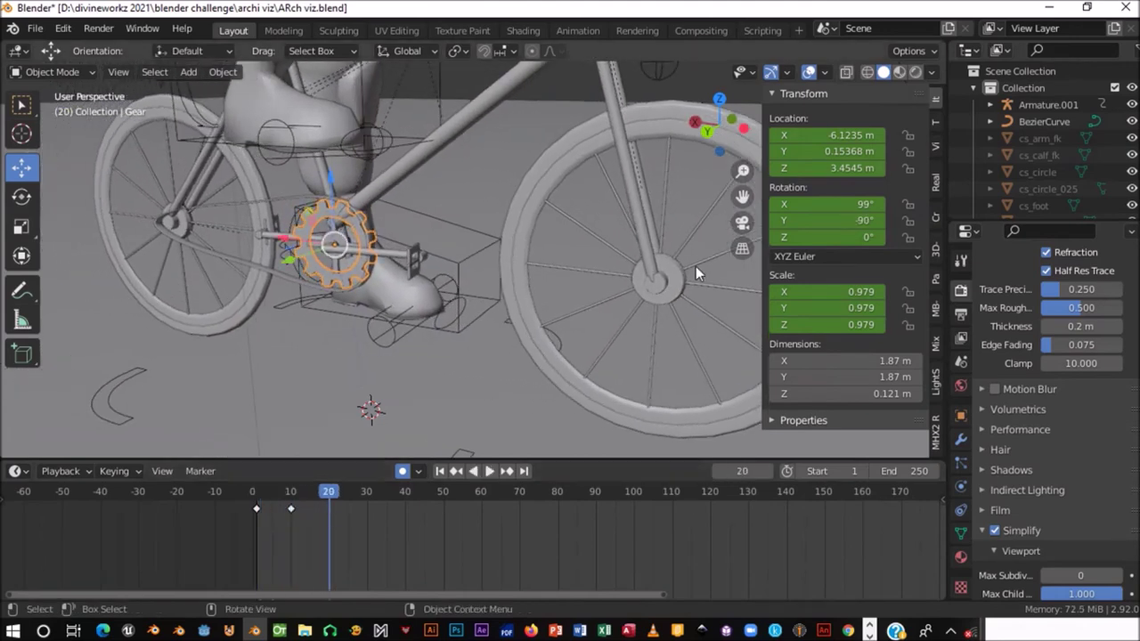
- At frame 20, set the gear's X rotation to 90° and drag its Y rotation toward -180°
{"action": "left_click_drag", "start_coordinate": [812, 219], "coordinate": [775, 219]}
{"action": "mouse_move", "coordinate": [707, 239]}
{"action": "middle_mouse_down"}
{"action": "mouse_move", "coordinate": [277, 200]}
{"action": "mouse_move", "coordinate": [230, 208]}
{"action": "mouse_move", "coordinate": [251, 233]}
{"action": "mouse_move", "coordinate": [332, 221]}
{"action": "middle_mouse_up"}
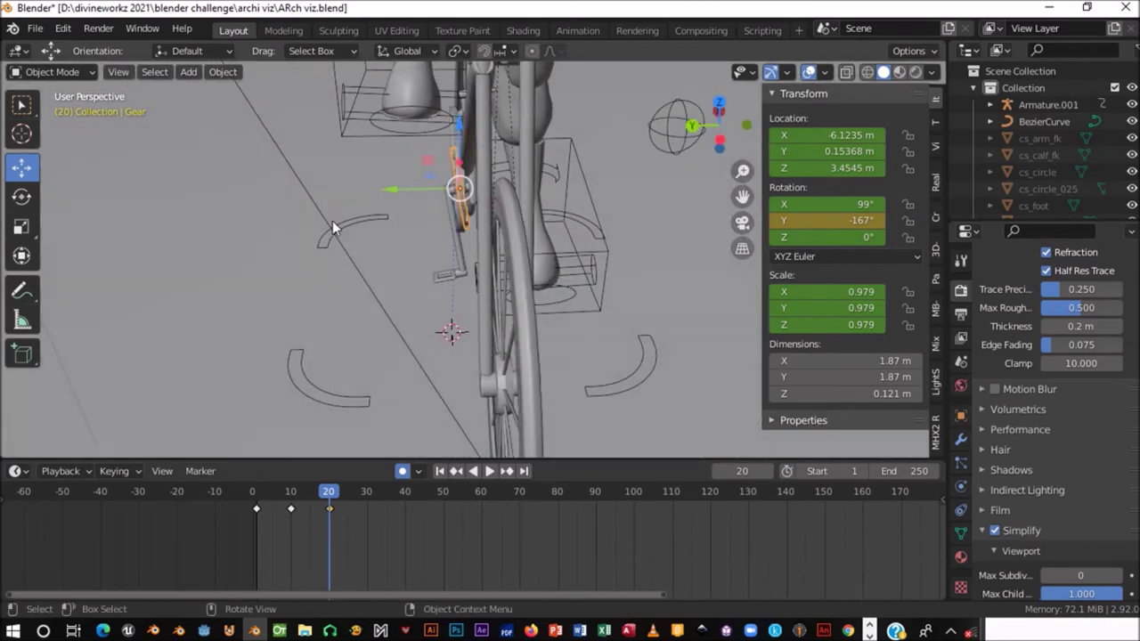
{"action": "left_click", "coordinate": [853, 204]}
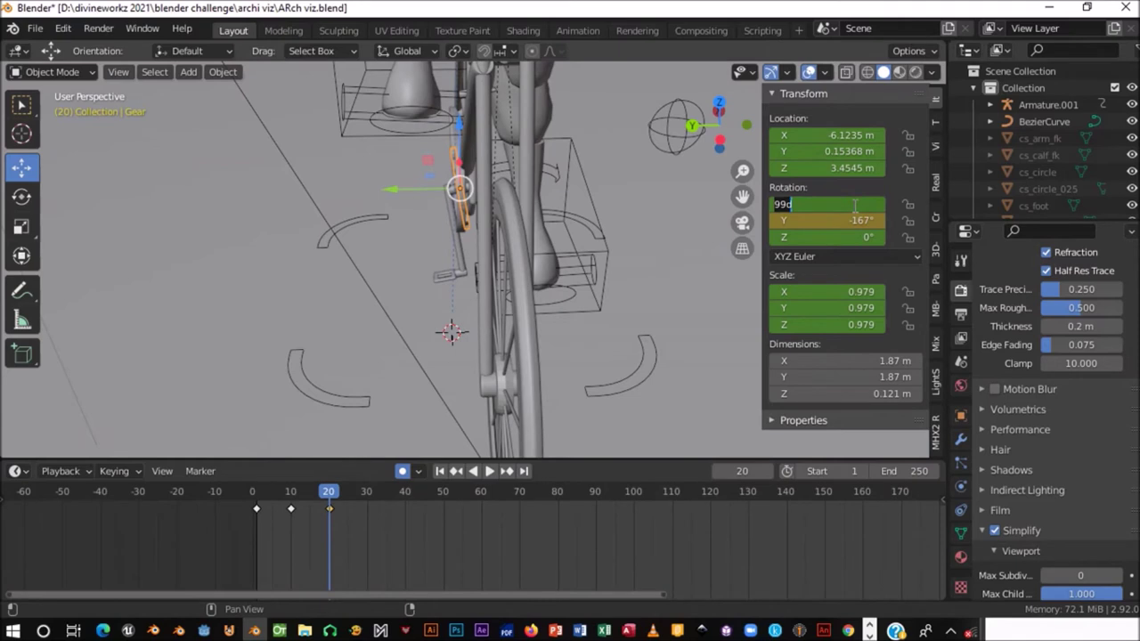
{"action": "key", "text": "Return"}
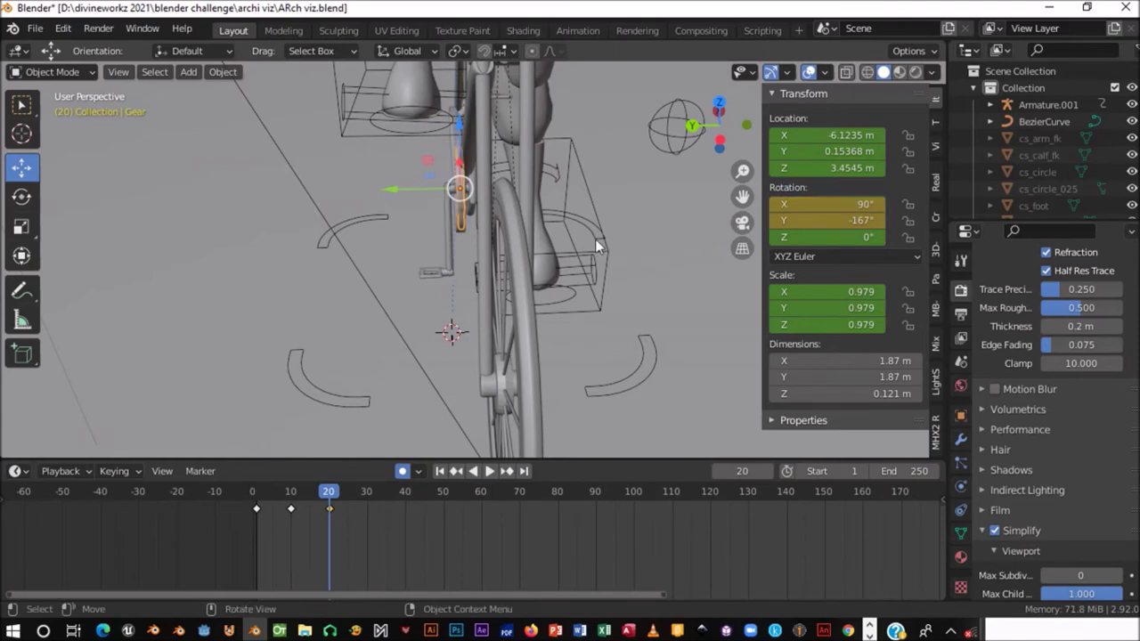
{"action": "left_click_drag", "start_coordinate": [846, 220], "coordinate": [837, 220]}
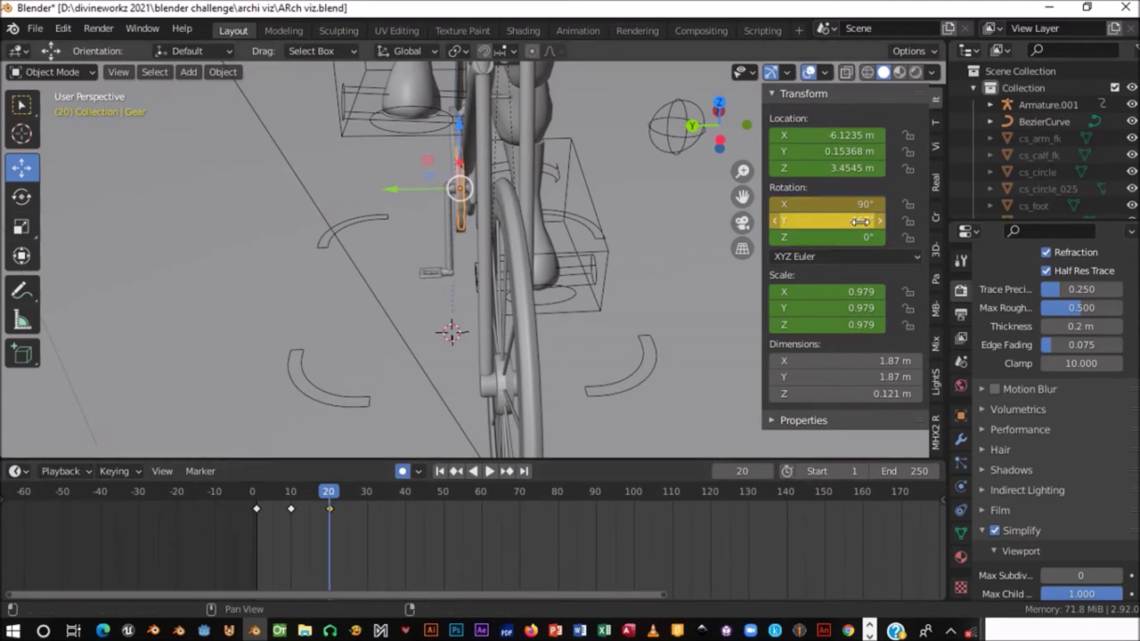
{"action": "mouse_move", "coordinate": [704, 219]}
{"action": "middle_mouse_down"}
{"action": "mouse_move", "coordinate": [423, 217]}
{"action": "mouse_move", "coordinate": [589, 193]}
{"action": "middle_mouse_up"}
{"action": "mouse_move", "coordinate": [829, 220]}
{"action": "left_mouse_down"}
{"action": "mouse_move", "coordinate": [815, 220]}
{"action": "mouse_move", "coordinate": [855, 225]}
{"action": "left_mouse_up"}
{"action": "left_click", "coordinate": [856, 225]}
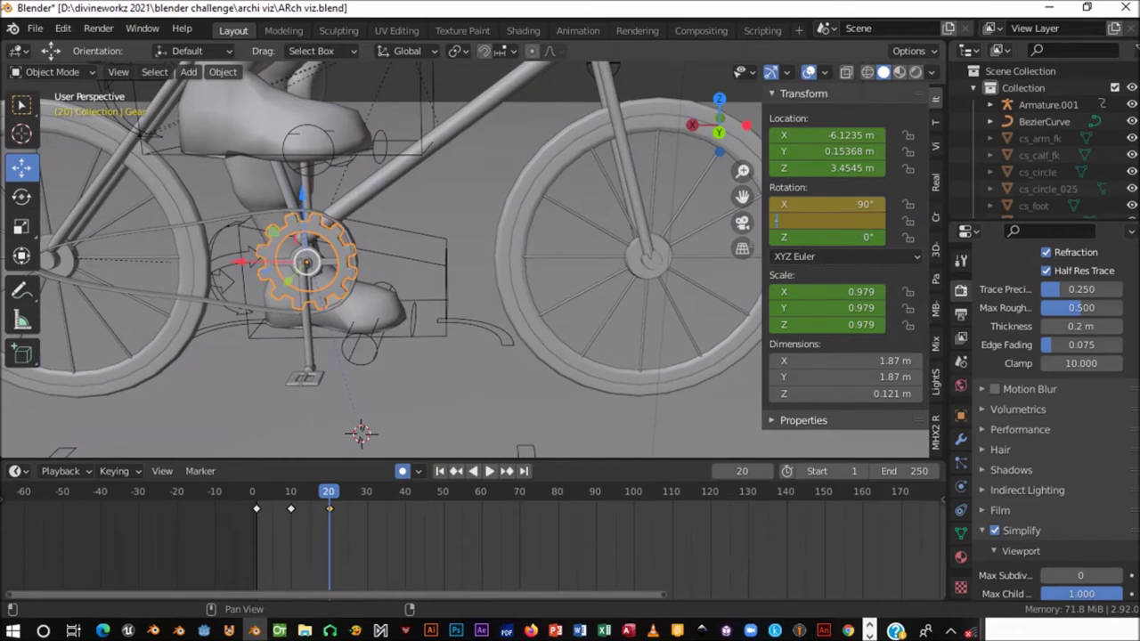
{"action": "type", "text": "-180"}
- Commit -180° Y rotation at frame 20 and play the animation up to frame 40
{"action": "key", "text": "Return"}
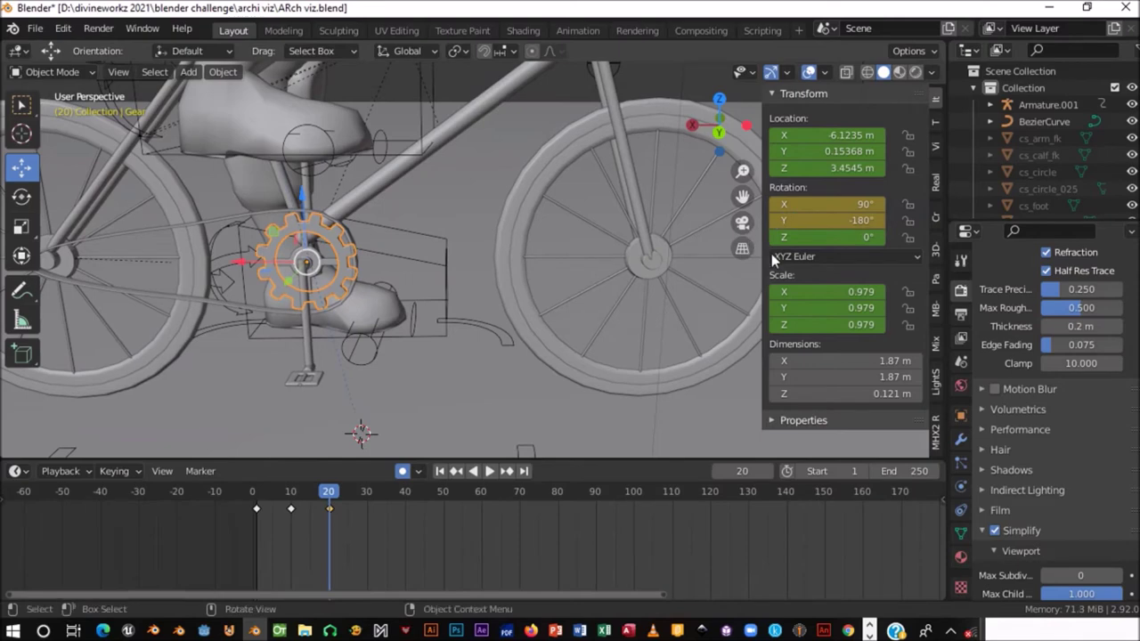
{"action": "key", "text": "space"}
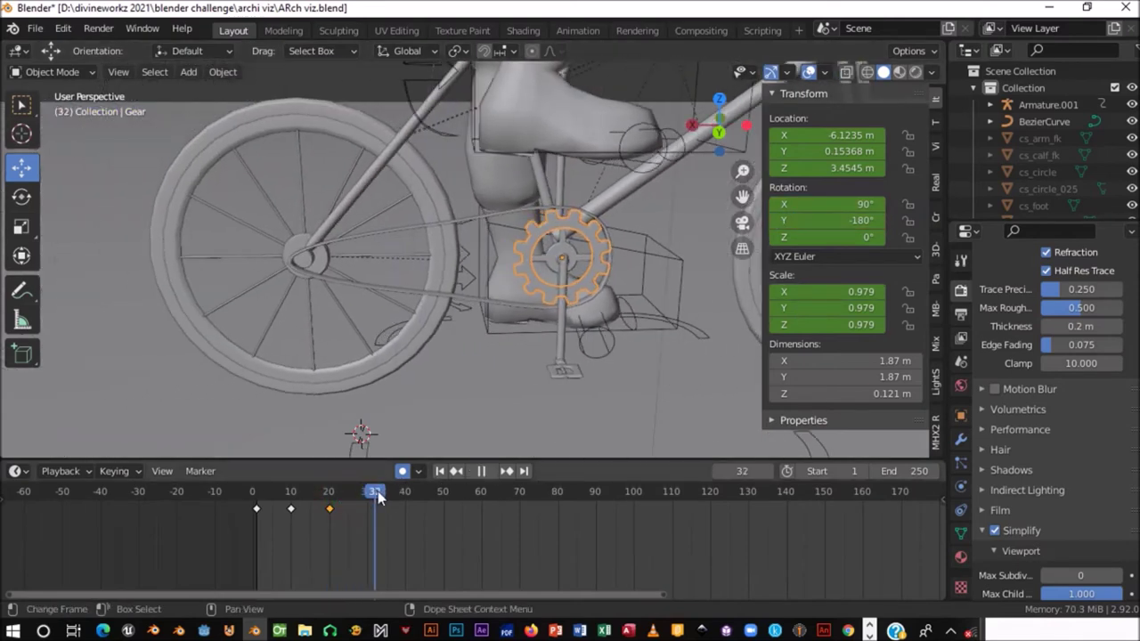
{"action": "key", "text": "space"}
- Set the gear's Y rotation to -360° and keyframe it at frame 40
{"action": "middle_click_drag", "start_coordinate": [520, 308], "coordinate": [248, 304]}
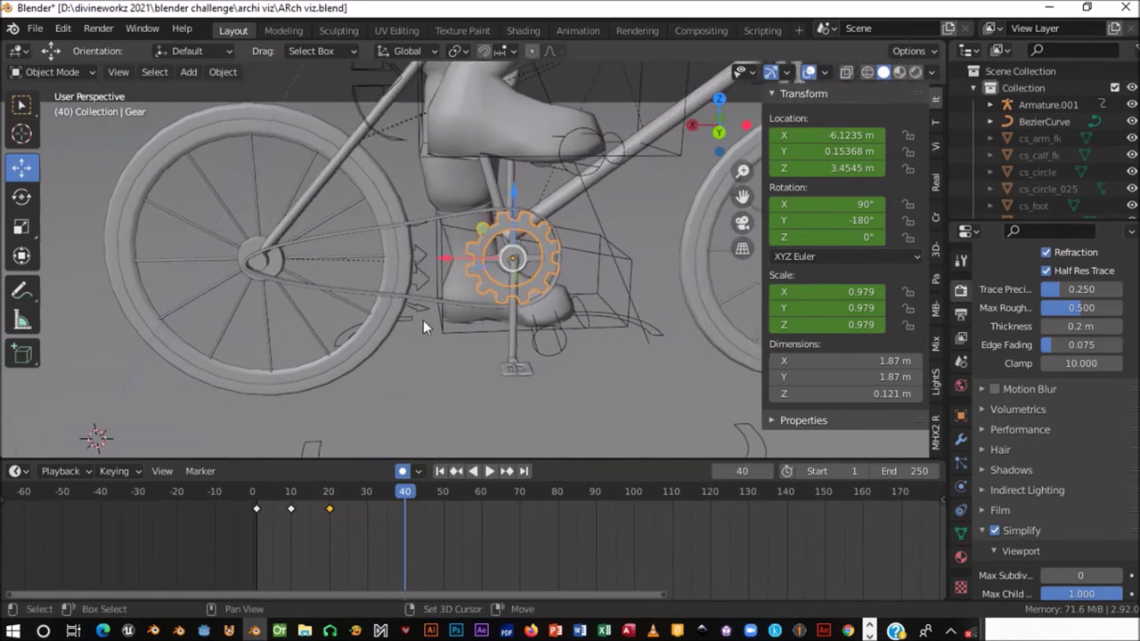
{"action": "middle_click_drag", "start_coordinate": [423, 320], "coordinate": [379, 321], "text": "shift"}
{"action": "left_click", "coordinate": [835, 221]}
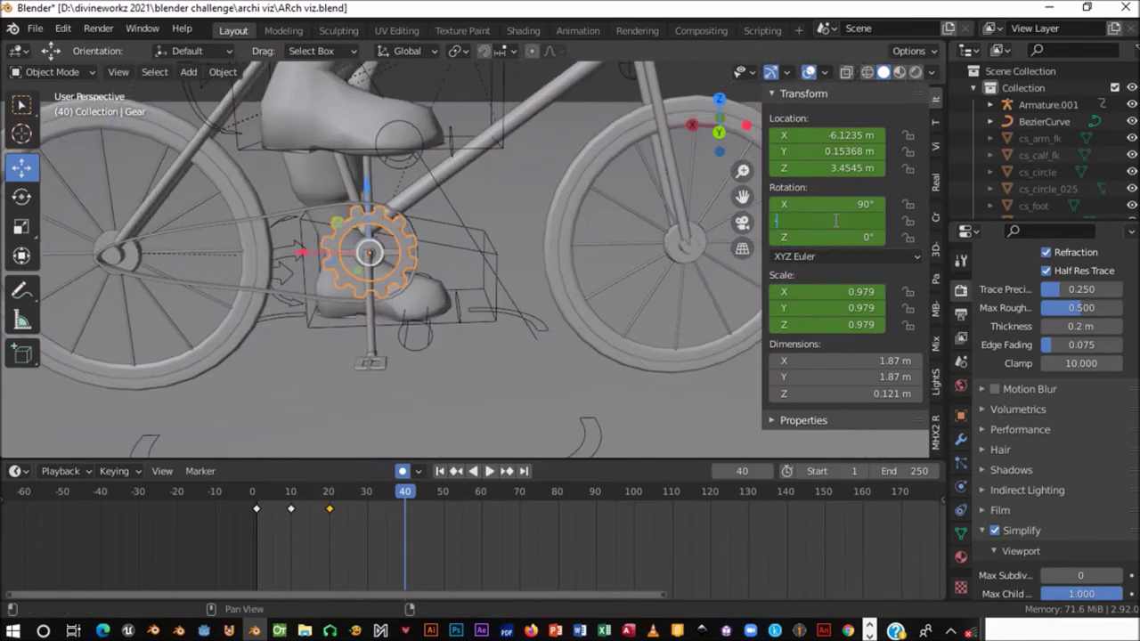
{"action": "type", "text": "-360"}
{"action": "key", "text": "Return"}
{"action": "key", "text": "i"}
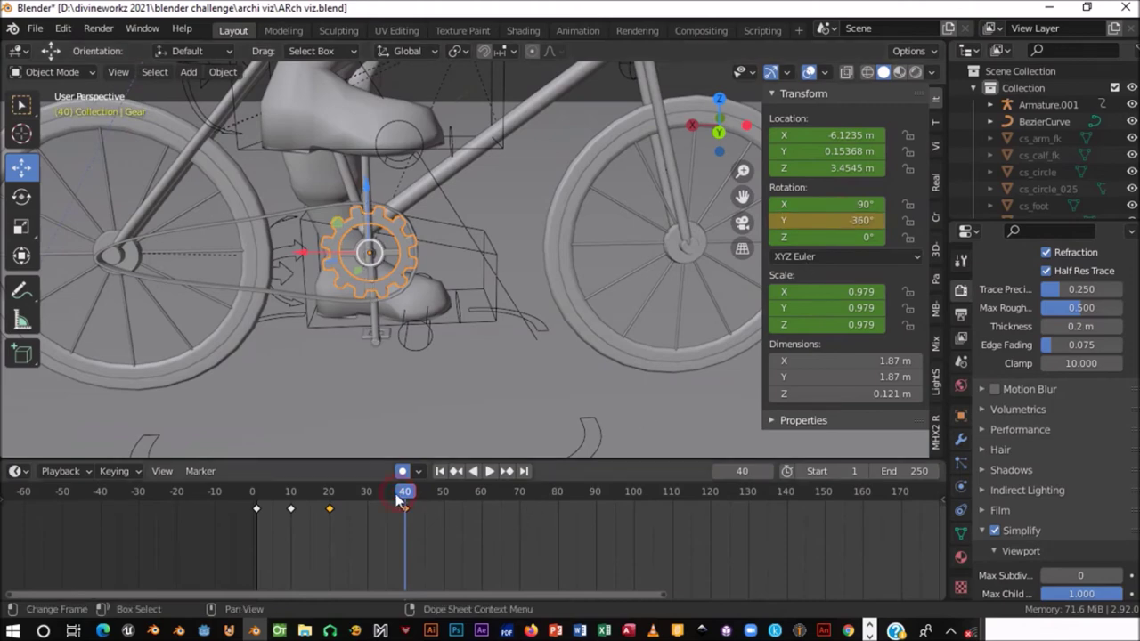
- Scrub back through frames 32, 18 and 0 to review the full turn, stopping at frame 20
{"action": "left_click_drag", "start_coordinate": [402, 501], "coordinate": [376, 499]}
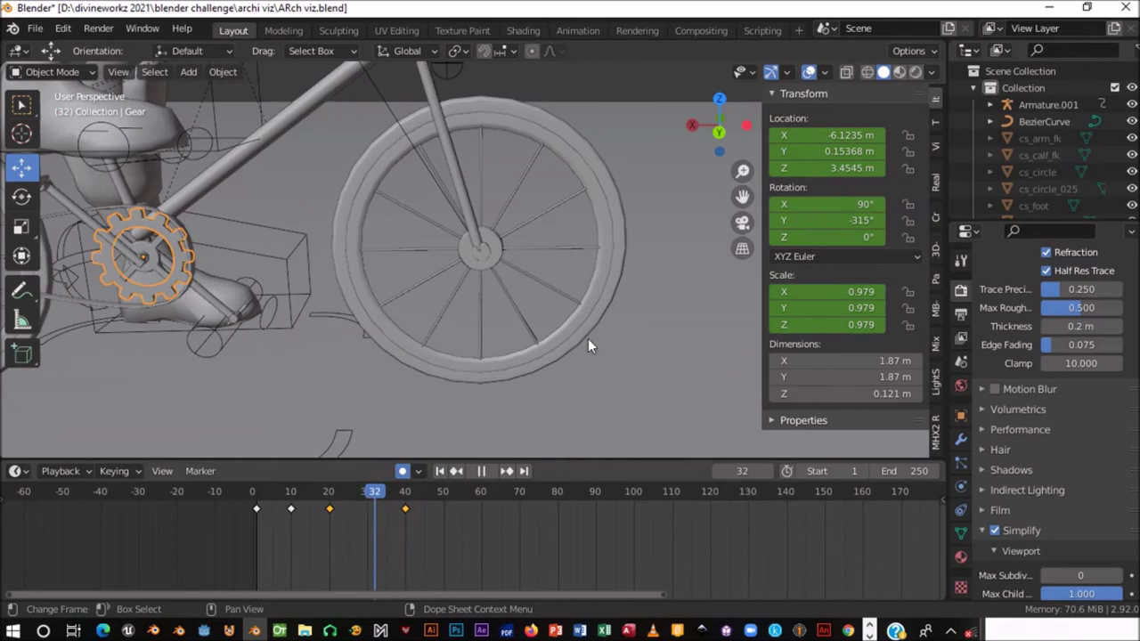
{"action": "left_click_drag", "start_coordinate": [426, 523], "coordinate": [317, 494]}
{"action": "middle_click_drag", "start_coordinate": [449, 335], "coordinate": [615, 326]}
{"action": "scroll", "coordinate": [617, 327], "scroll_direction": "down", "scroll_amount": 2}
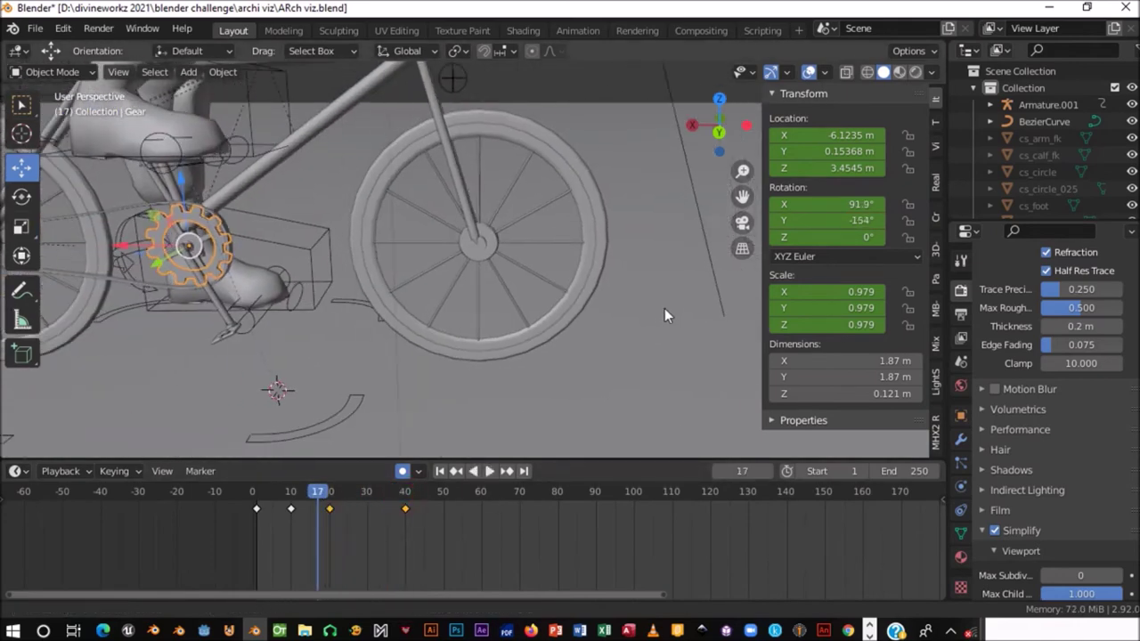
{"action": "mouse_move", "coordinate": [318, 495]}
{"action": "left_mouse_down"}
{"action": "mouse_move", "coordinate": [258, 504]}
{"action": "mouse_move", "coordinate": [382, 517]}
{"action": "mouse_move", "coordinate": [257, 508]}
{"action": "mouse_move", "coordinate": [331, 508]}
{"action": "left_mouse_up"}
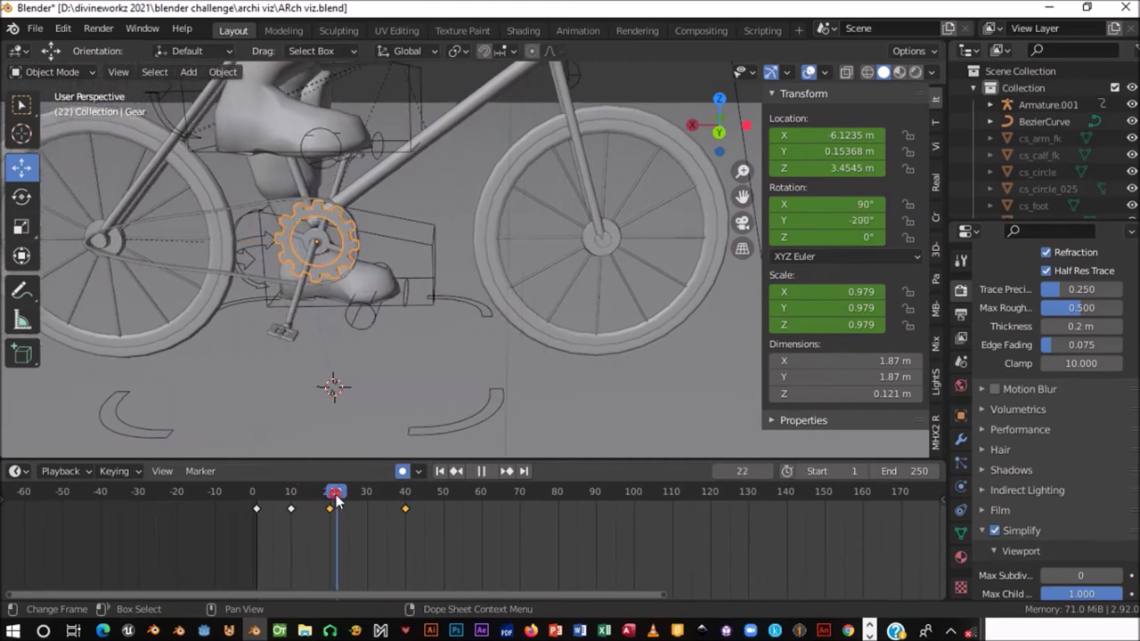
{"action": "left_click_drag", "start_coordinate": [331, 499], "coordinate": [330, 491]}
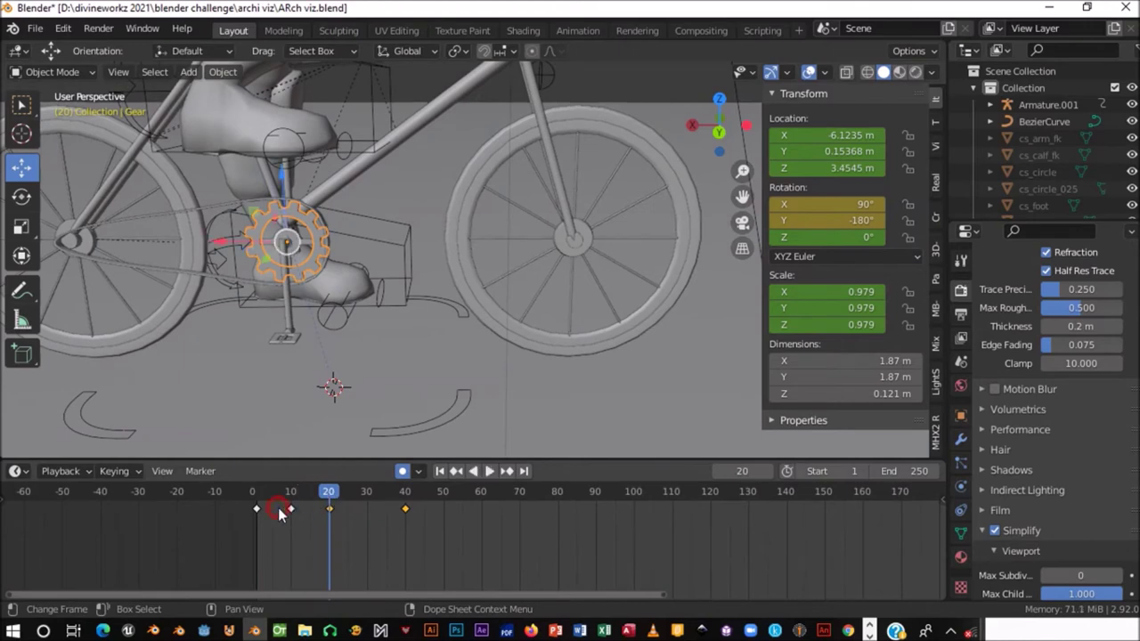
- Delete the gear's frame 10 keyframe and play back the rotation to review it
{"action": "key", "text": "Delete"}
{"action": "mouse_move", "coordinate": [329, 501]}
{"action": "left_mouse_down"}
{"action": "mouse_move", "coordinate": [255, 504]}
{"action": "mouse_move", "coordinate": [384, 508]}
{"action": "left_mouse_up"}
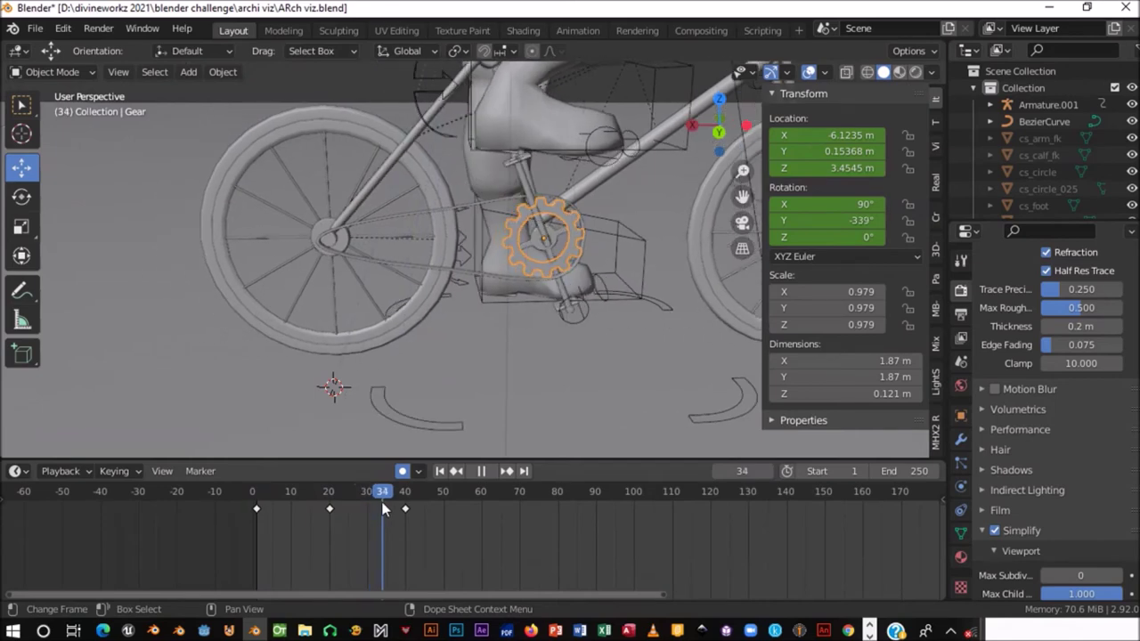
{"action": "key", "text": "space"}
{"action": "middle_click_drag", "start_coordinate": [487, 332], "coordinate": [372, 340]}
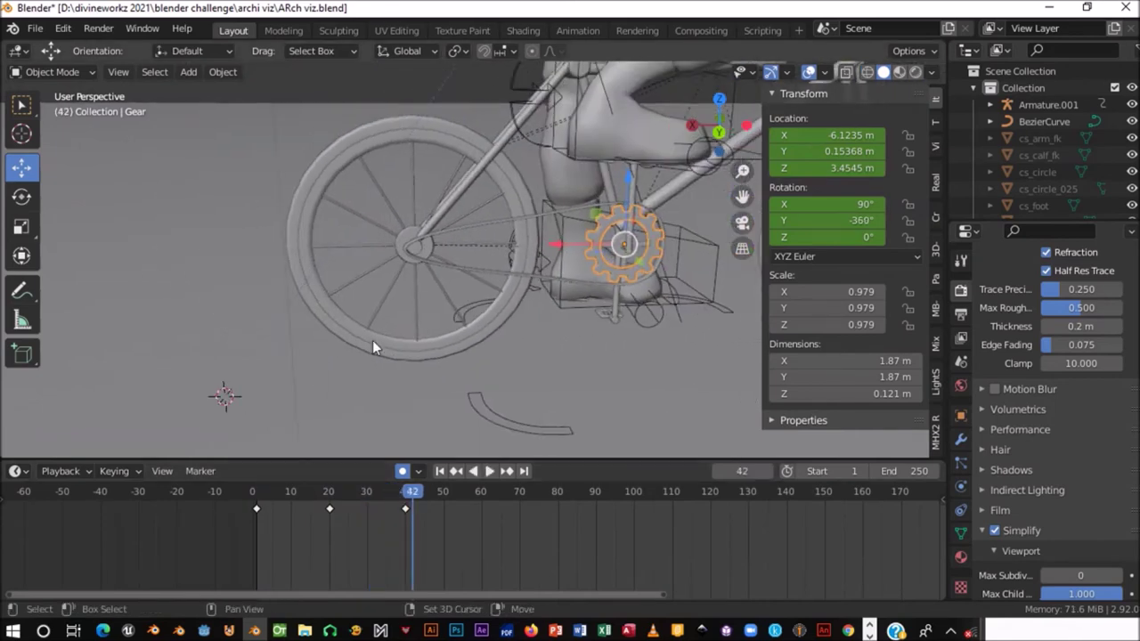
{"action": "left_click_drag", "start_coordinate": [381, 506], "coordinate": [267, 506]}
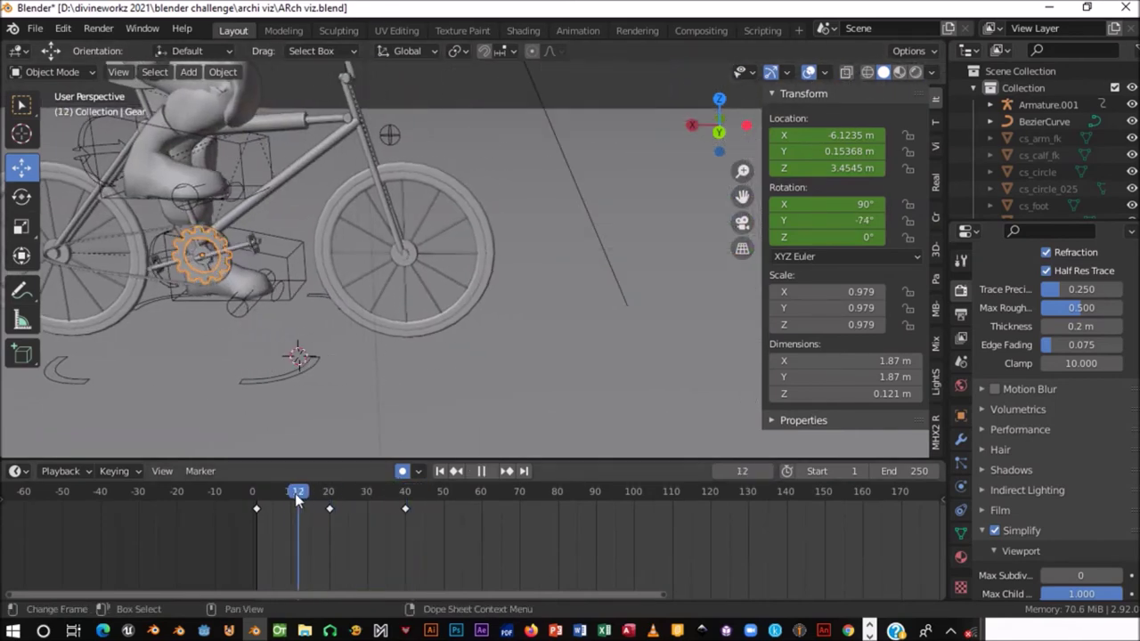
{"action": "left_click_drag", "start_coordinate": [267, 506], "coordinate": [253, 502]}
{"action": "key", "text": "space"}
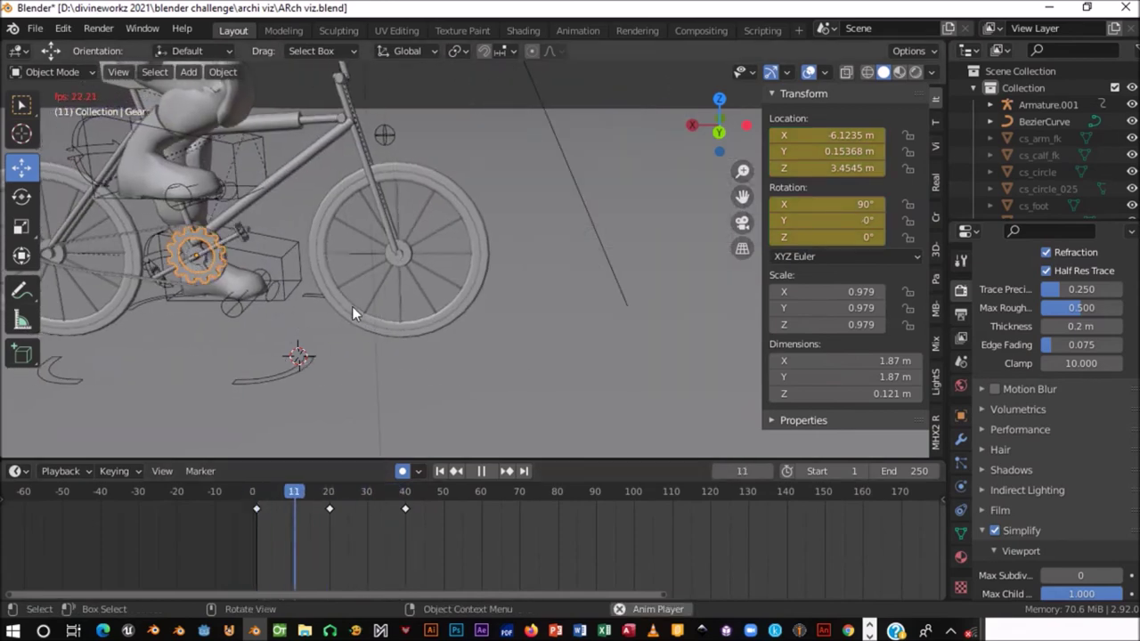
{"action": "key", "text": "space"}
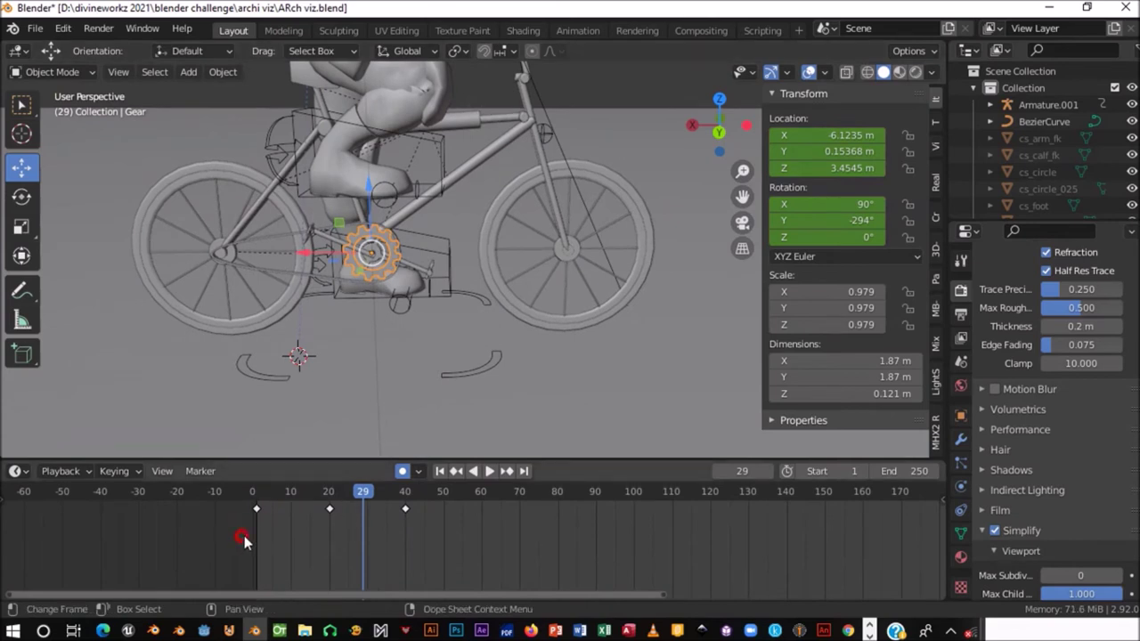
- Select all three gear keyframes and, from frame 1, stretch them about 1.74× in time
{"action": "left_click_drag", "start_coordinate": [245, 540], "coordinate": [461, 489]}
{"action": "left_click_drag", "start_coordinate": [357, 495], "coordinate": [258, 498]}
{"action": "key", "text": "space"}
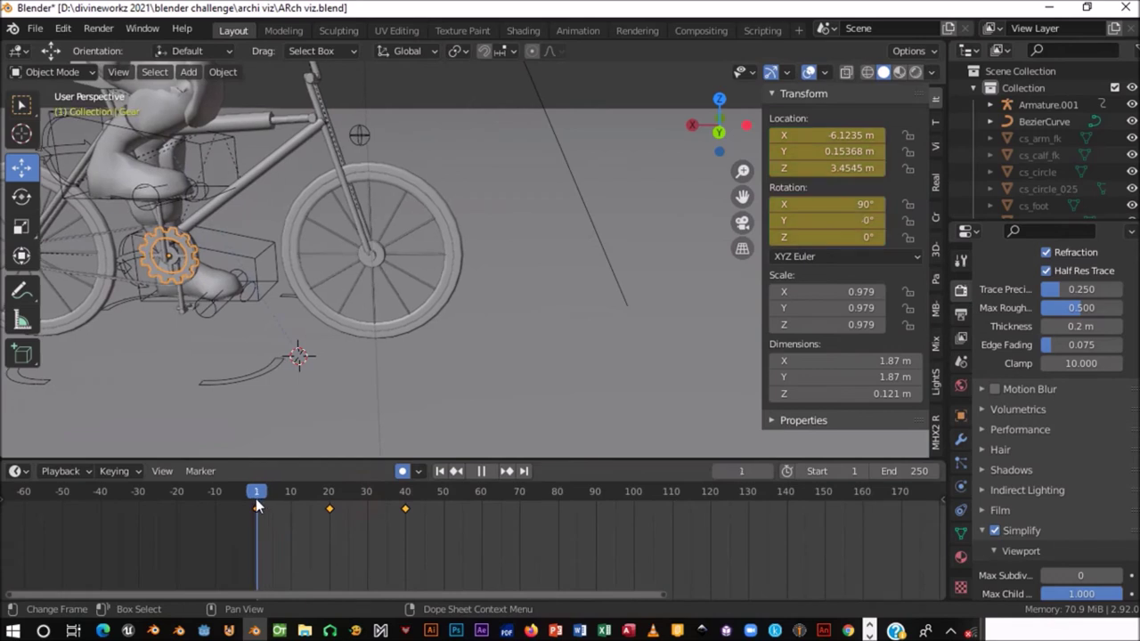
{"action": "key", "text": "space"}
{"action": "left_click", "coordinate": [255, 493]}
{"action": "left_click", "coordinate": [257, 493]}
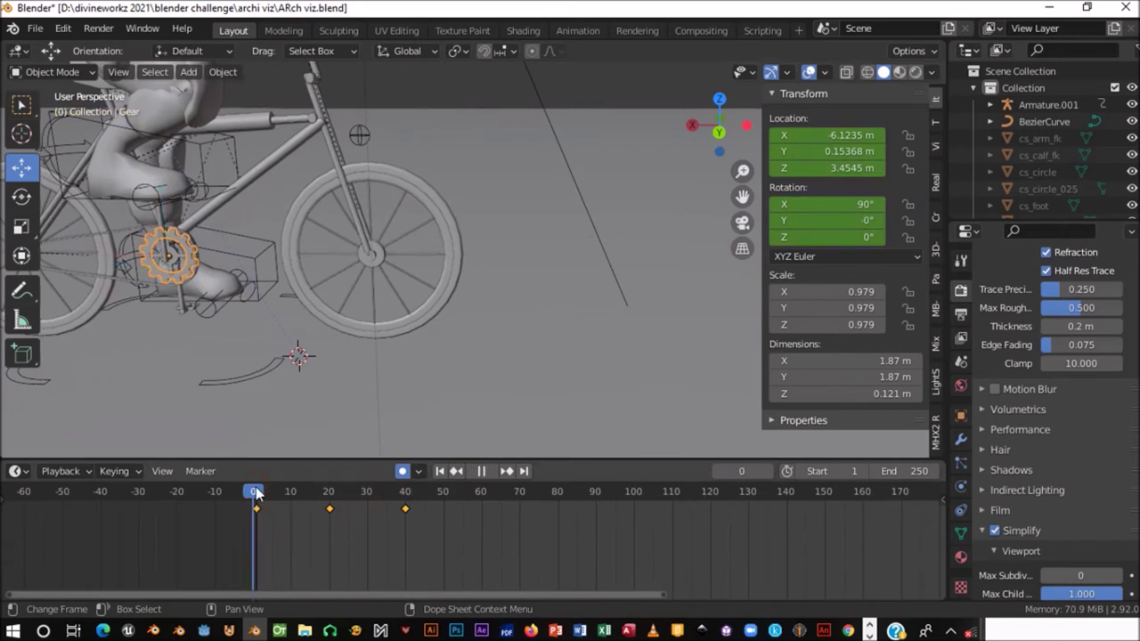
{"action": "key", "text": "s"}
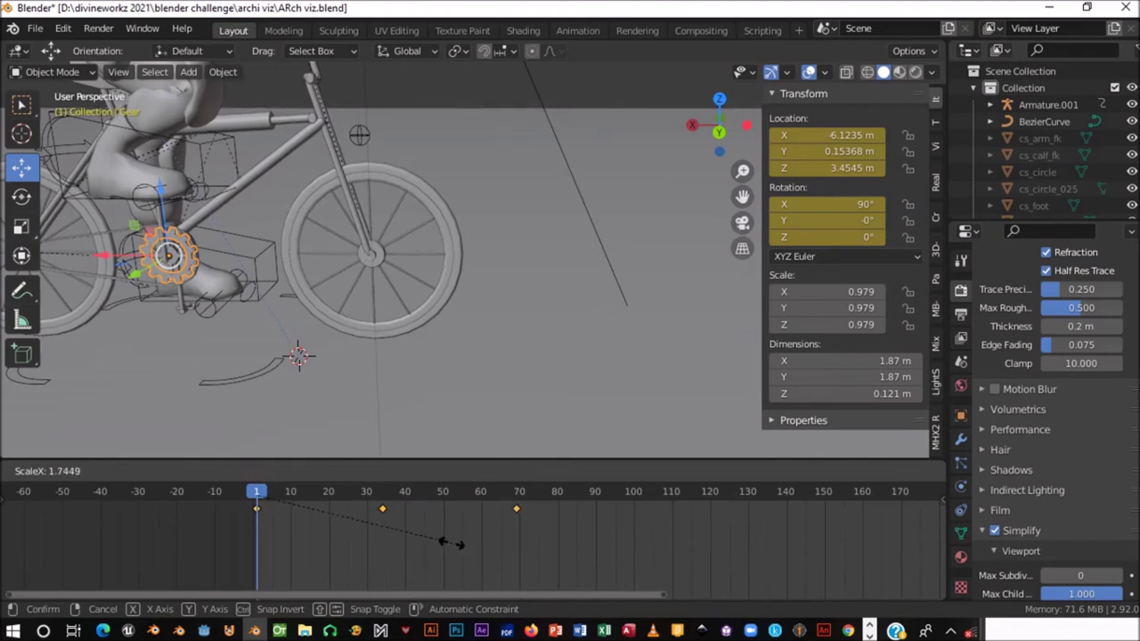
- Confirm the stretched key timing and replay the animation from the start to review it
{"action": "left_click", "coordinate": [450, 542]}
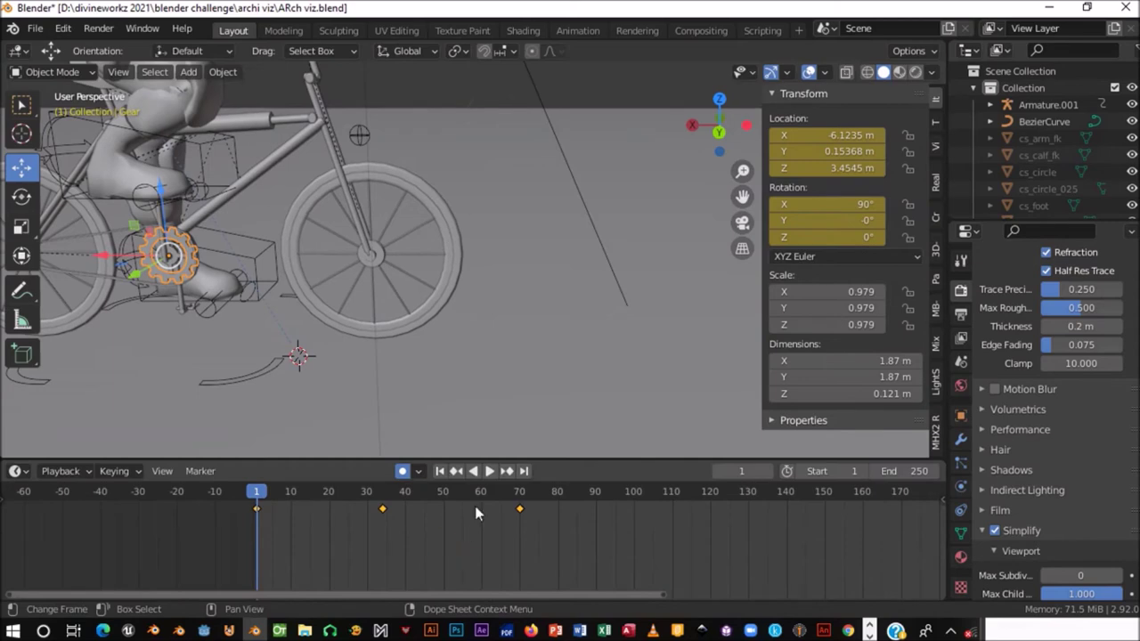
{"action": "scroll", "coordinate": [470, 334], "scroll_direction": "down", "scroll_amount": 4}
{"action": "key", "text": "space"}
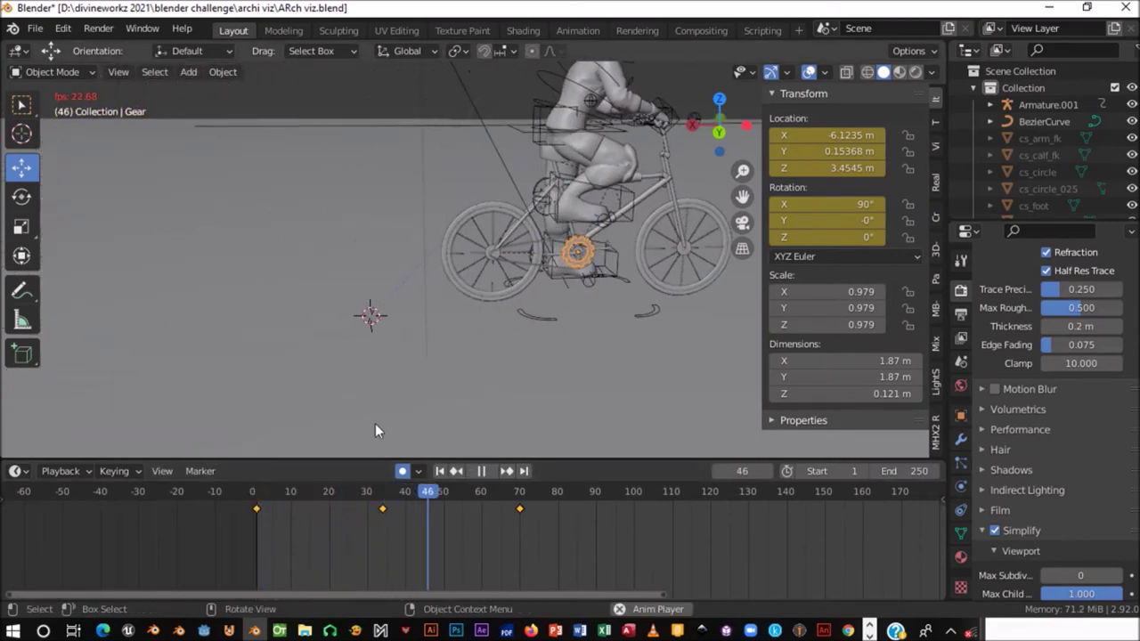
{"action": "left_click", "coordinate": [249, 488]}
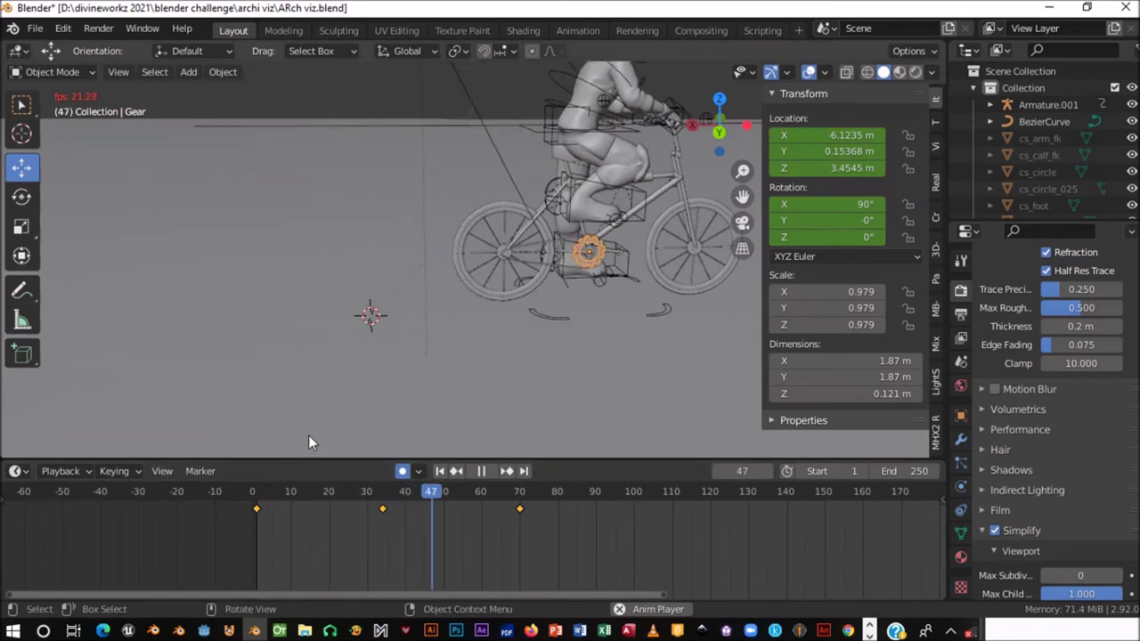
{"action": "left_click", "coordinate": [253, 492]}
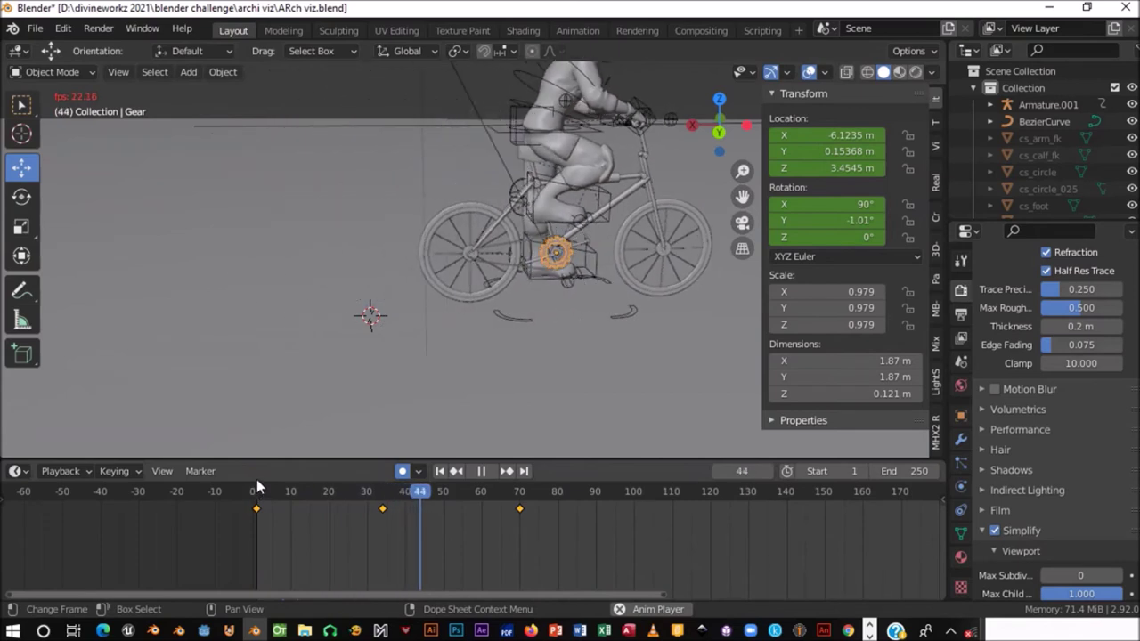
{"action": "key", "text": "space"}
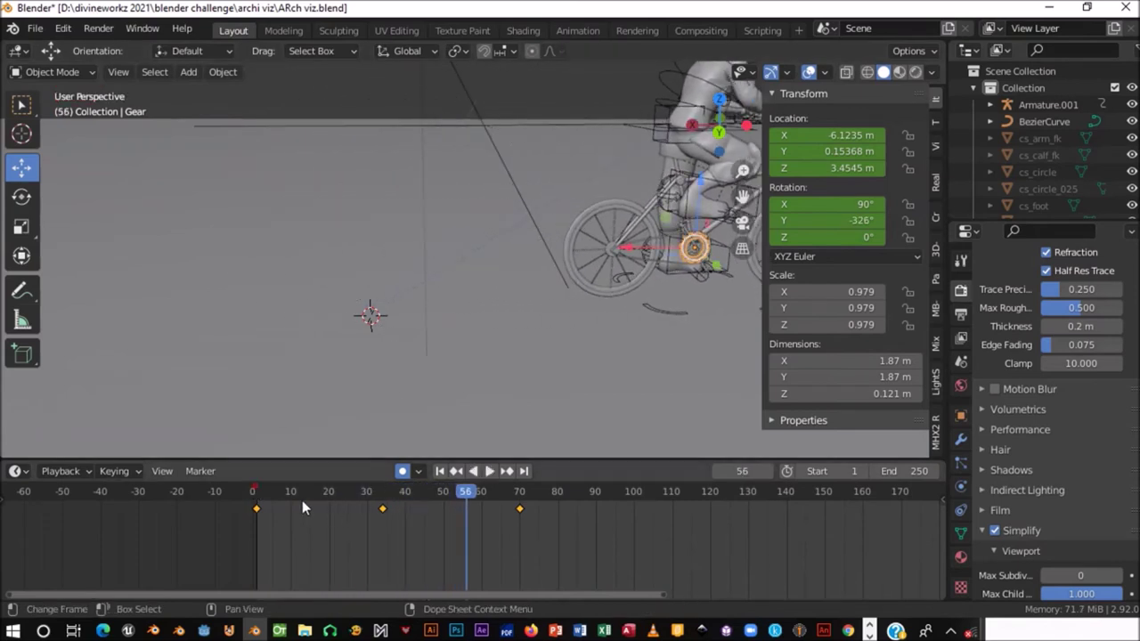
{"action": "left_click", "coordinate": [255, 488]}
{"action": "key", "text": "space"}
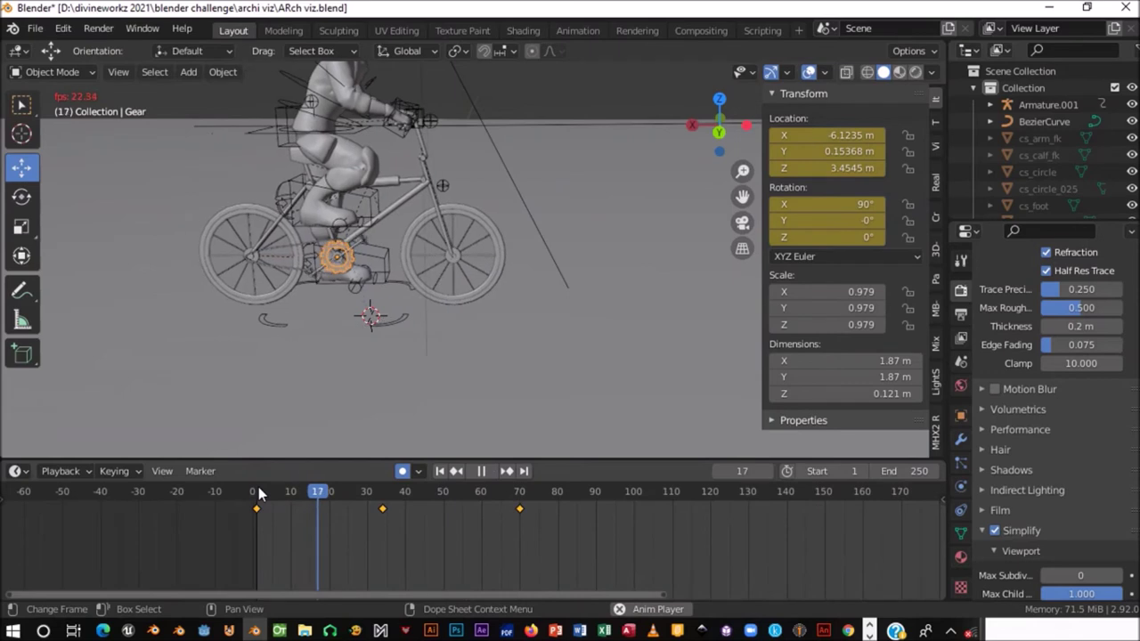
{"action": "key", "text": "space"}
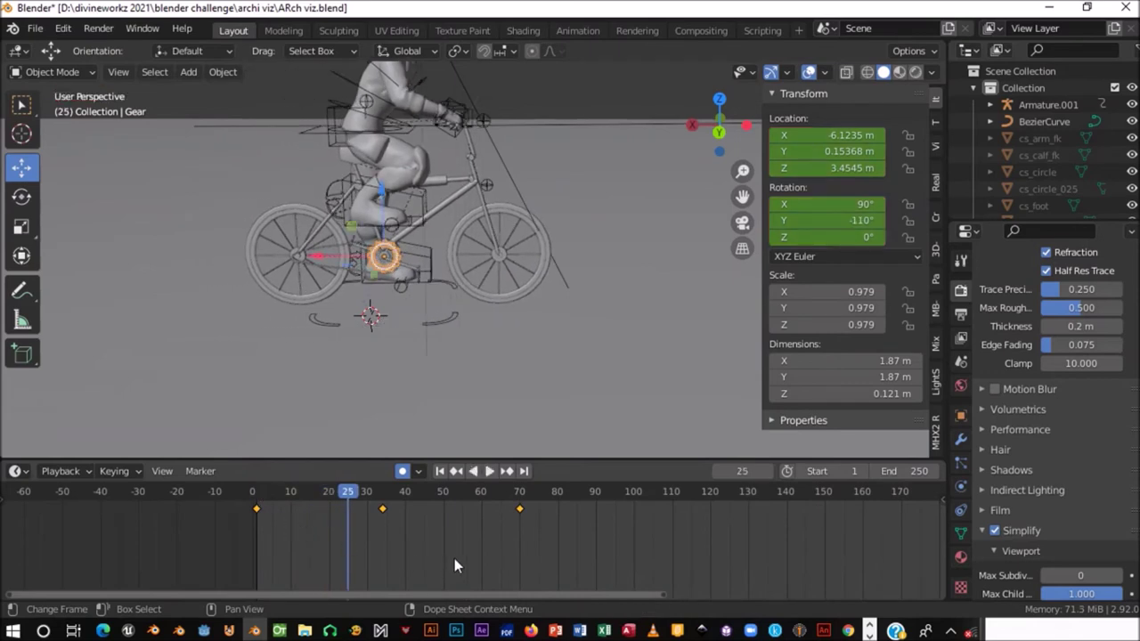
- Rescale the gear keys about frame 1 to frames 1, 25 and 50, and save ARch viz.blend
{"action": "key", "text": "s"}
{"action": "key", "text": "Escape"}
{"action": "left_click", "coordinate": [255, 494]}
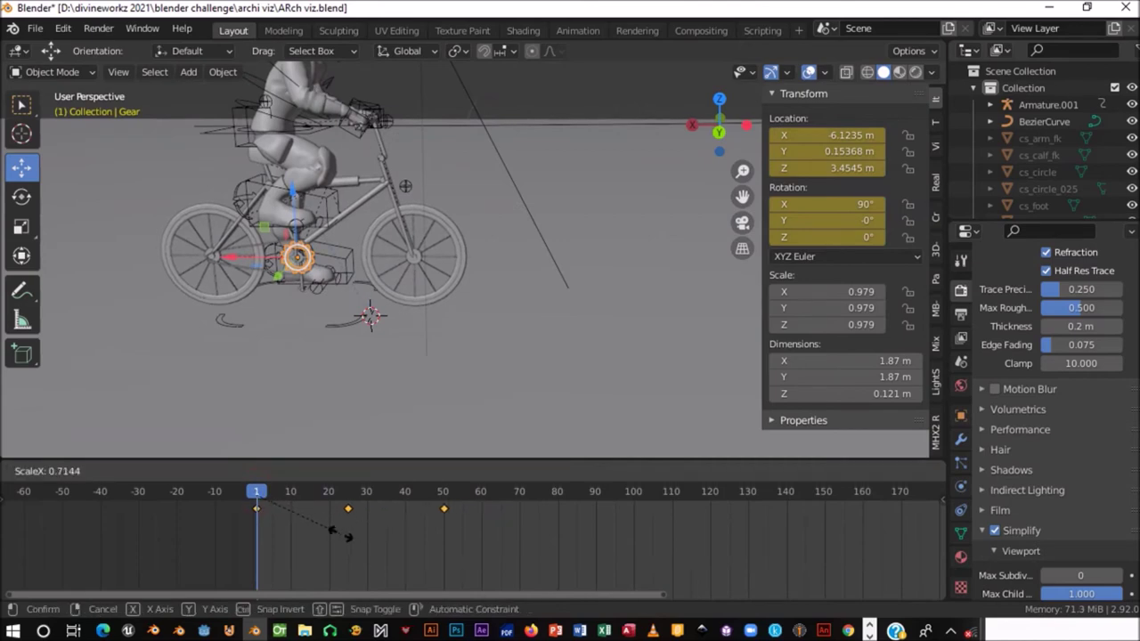
{"action": "left_click", "coordinate": [341, 534]}
{"action": "key", "text": "ctrl+s"}
{"action": "scroll", "coordinate": [398, 230], "scroll_direction": "down", "scroll_amount": 3}
{"action": "mouse_move", "coordinate": [399, 230]}
{"action": "middle_mouse_down"}
{"action": "mouse_move", "coordinate": [550, 220]}
{"action": "mouse_move", "coordinate": [547, 243]}
{"action": "middle_mouse_up"}
{"action": "scroll", "coordinate": [469, 237], "scroll_direction": "down", "scroll_amount": 3}
{"action": "mouse_move", "coordinate": [468, 237]}
{"action": "middle_mouse_down"}
{"action": "mouse_move", "coordinate": [488, 219]}
{"action": "mouse_move", "coordinate": [497, 267]}
{"action": "middle_mouse_up"}
{"action": "scroll", "coordinate": [497, 267], "scroll_direction": "up", "scroll_amount": 3}
{"action": "middle_click_drag", "start_coordinate": [432, 205], "coordinate": [486, 157], "text": "shift"}
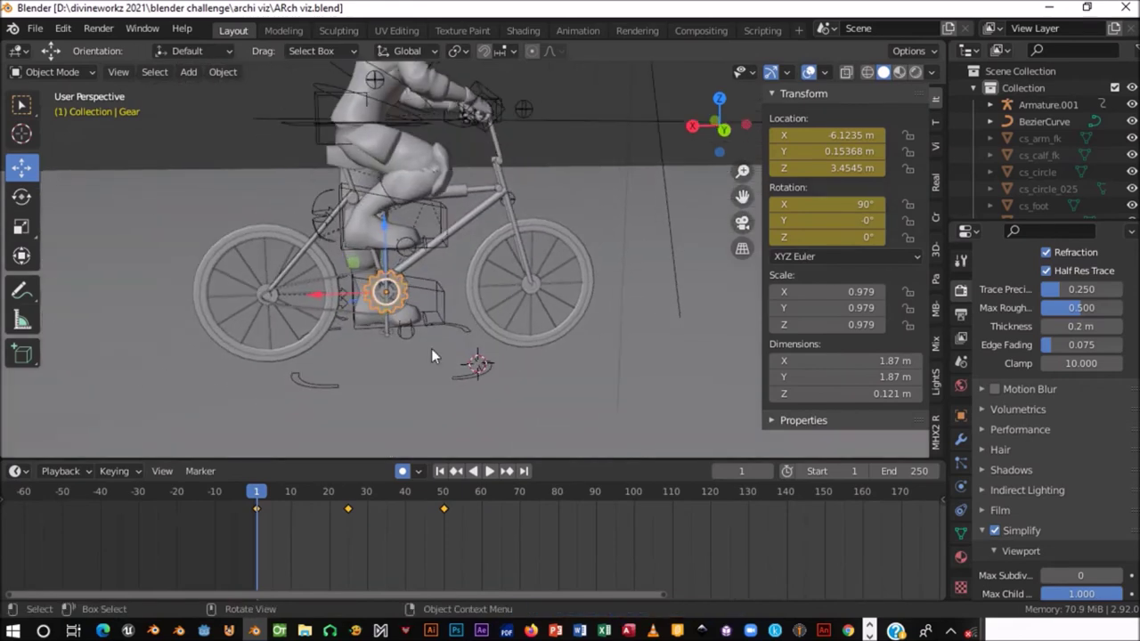
- Switch to the Animation workspace and select Empty.001 in Object Mode
{"action": "left_click", "coordinate": [376, 253]}
{"action": "left_click", "coordinate": [375, 252]}
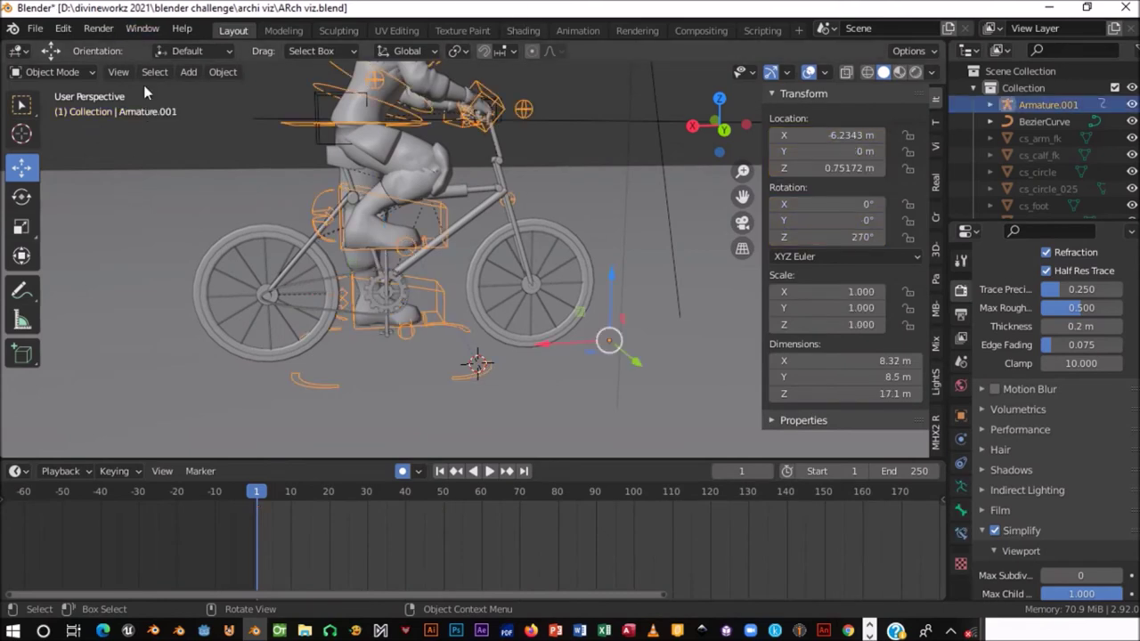
{"action": "left_click", "coordinate": [574, 31]}
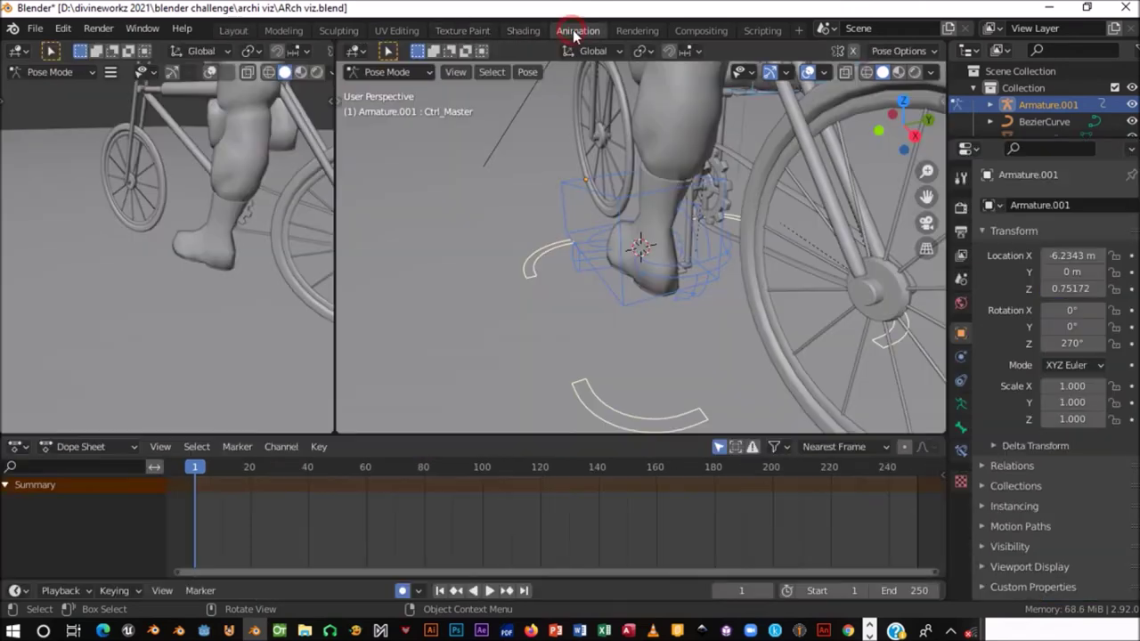
{"action": "scroll", "coordinate": [415, 267], "scroll_direction": "down", "scroll_amount": 2}
{"action": "scroll", "coordinate": [401, 278], "scroll_direction": "down", "scroll_amount": 4}
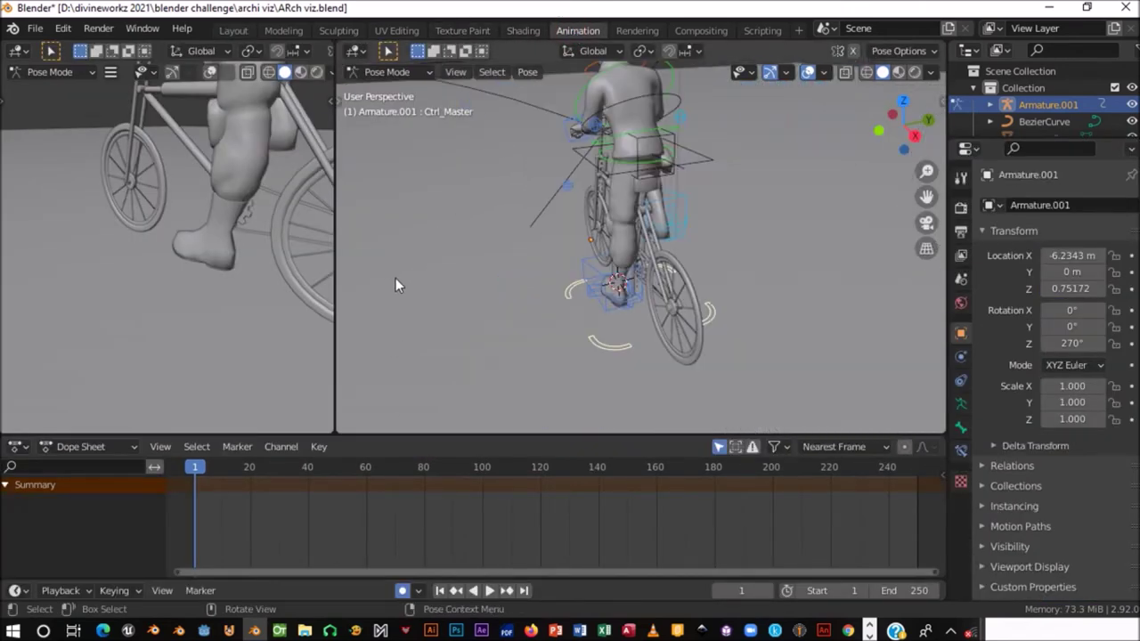
{"action": "left_click", "coordinate": [670, 145]}
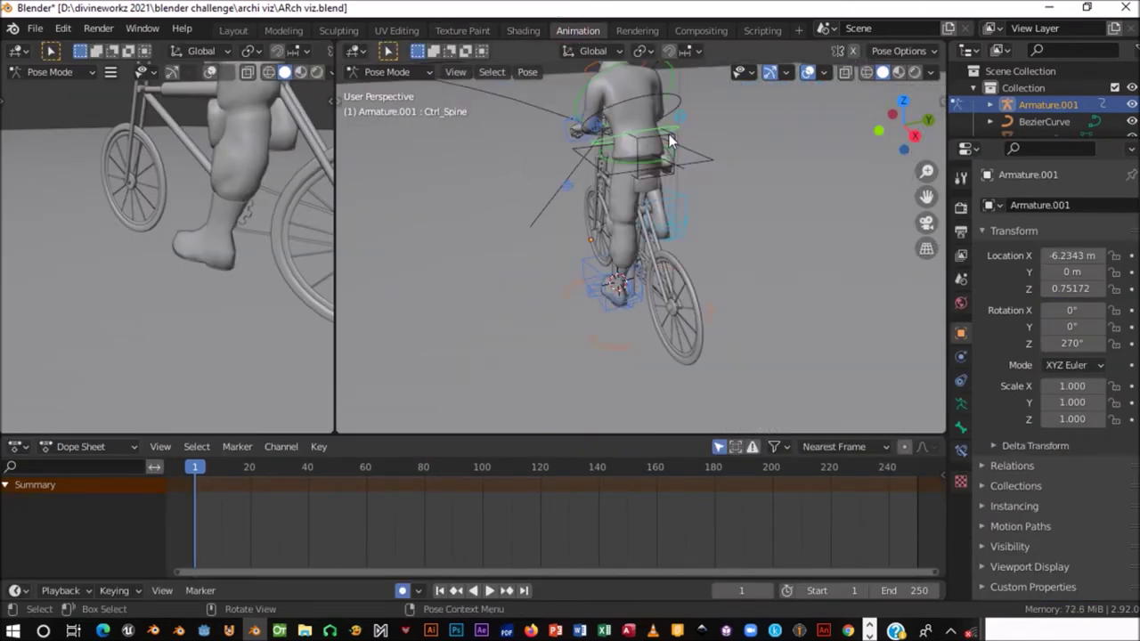
{"action": "left_click", "coordinate": [378, 72]}
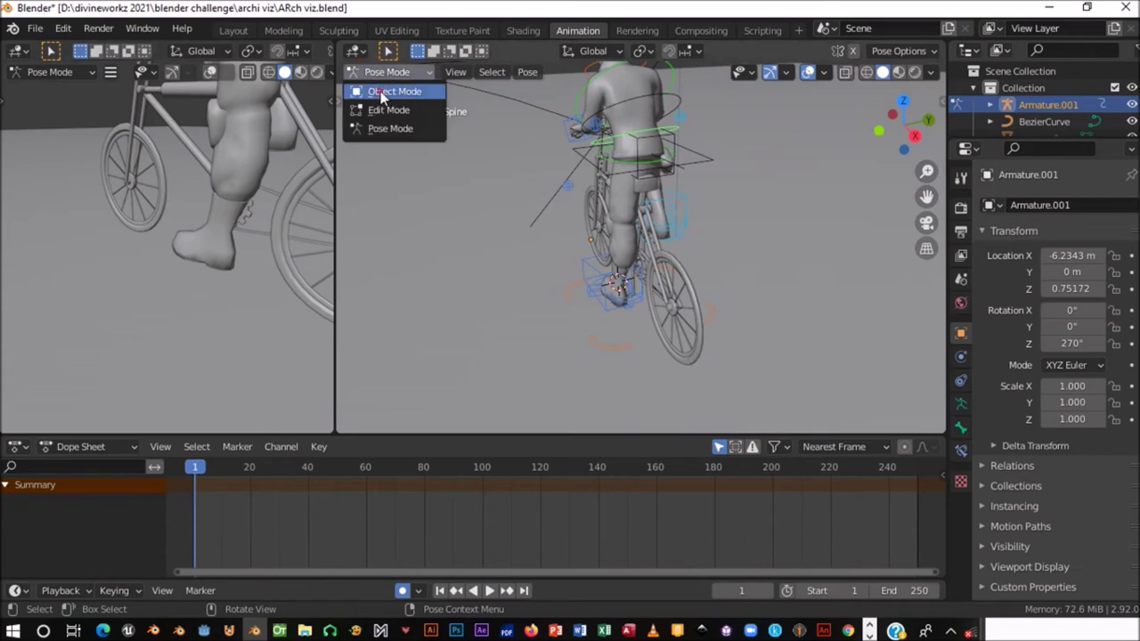
{"action": "left_click", "coordinate": [372, 92]}
{"action": "left_click", "coordinate": [657, 142]}
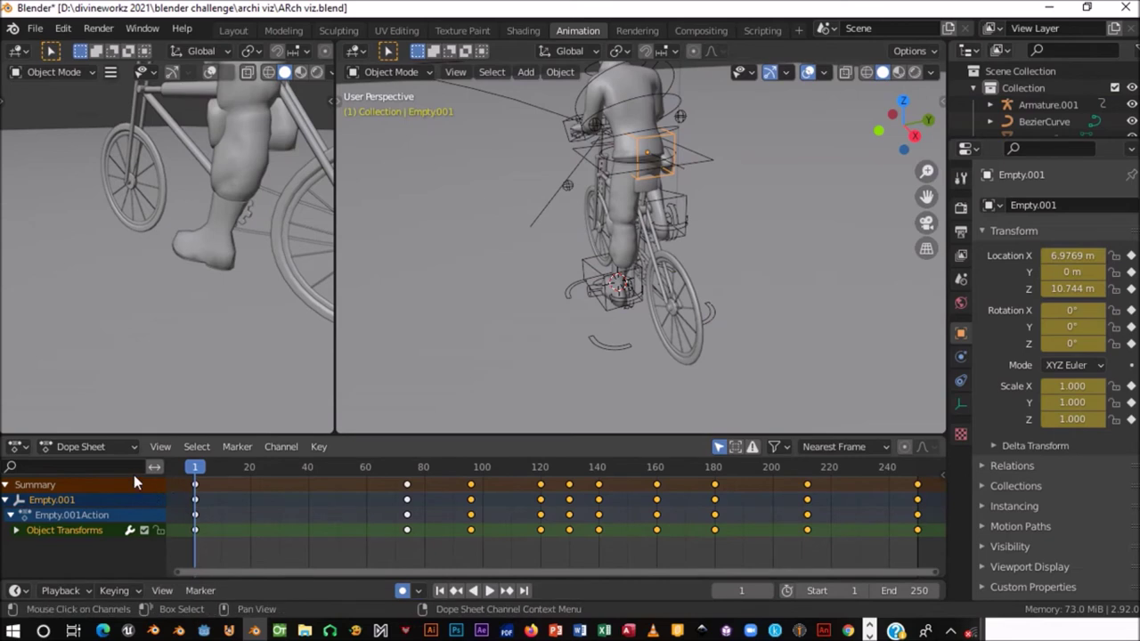
- In the Action Editor, rename Empty.001's action 'bicycle travel', give it a fake user, and save
{"action": "left_click", "coordinate": [100, 446]}
{"action": "left_click", "coordinate": [89, 485]}
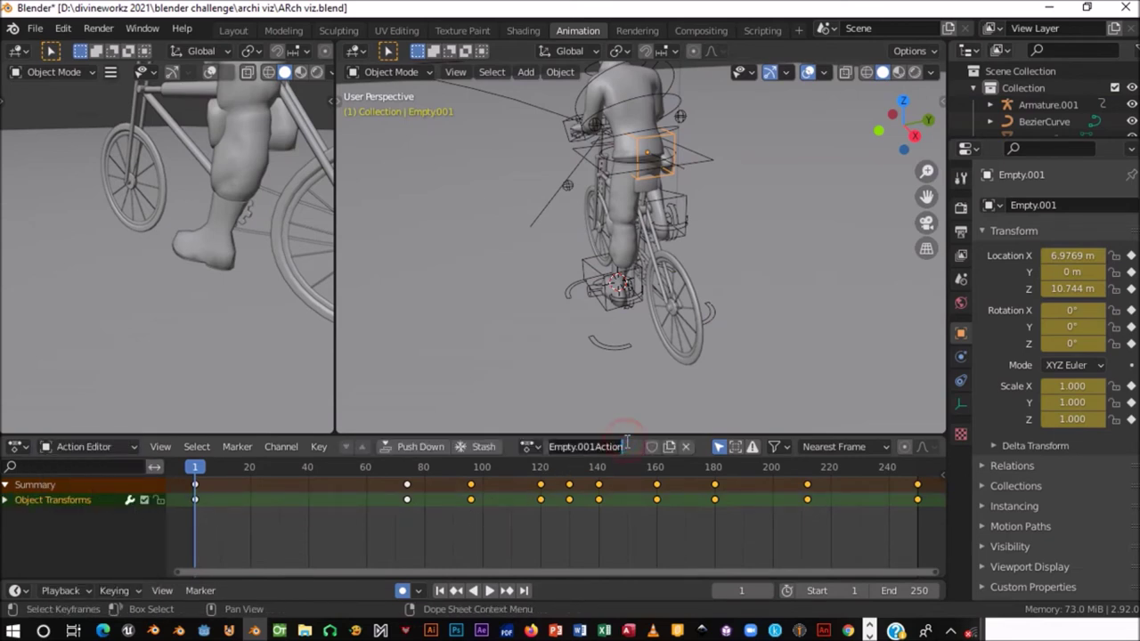
{"action": "type", "text": "bicycle"}
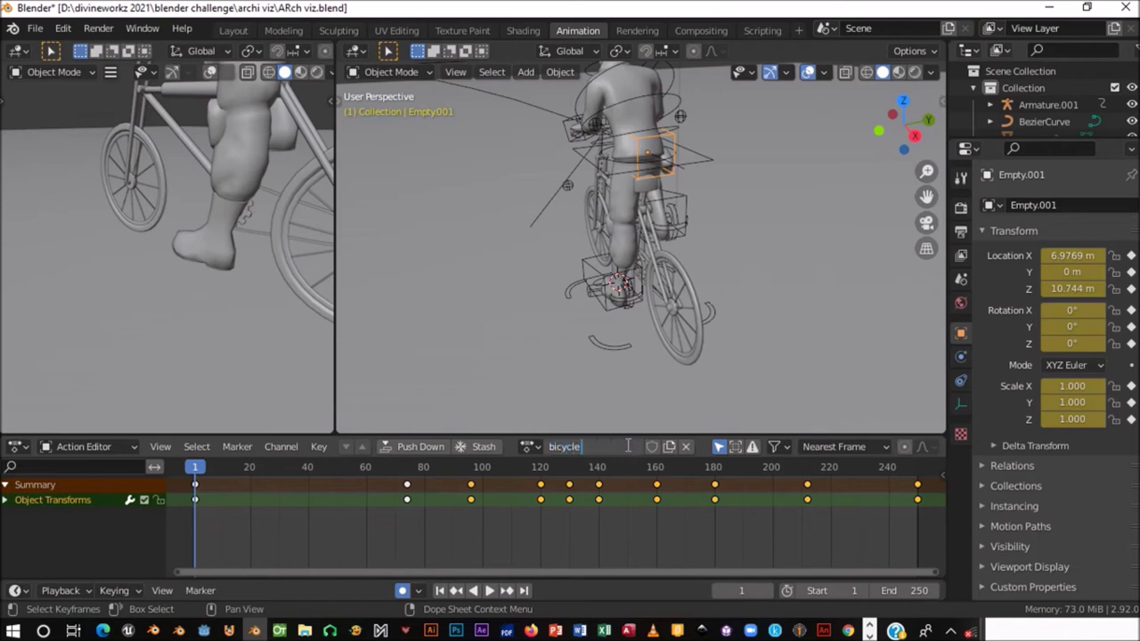
{"action": "type", "text": "vel"}
{"action": "left_click", "coordinate": [674, 331]}
{"action": "left_click", "coordinate": [653, 448]}
{"action": "mouse_move", "coordinate": [689, 292]}
{"action": "middle_mouse_down"}
{"action": "mouse_move", "coordinate": [669, 287]}
{"action": "mouse_move", "coordinate": [752, 254]}
{"action": "mouse_move", "coordinate": [769, 217]}
{"action": "middle_mouse_up"}
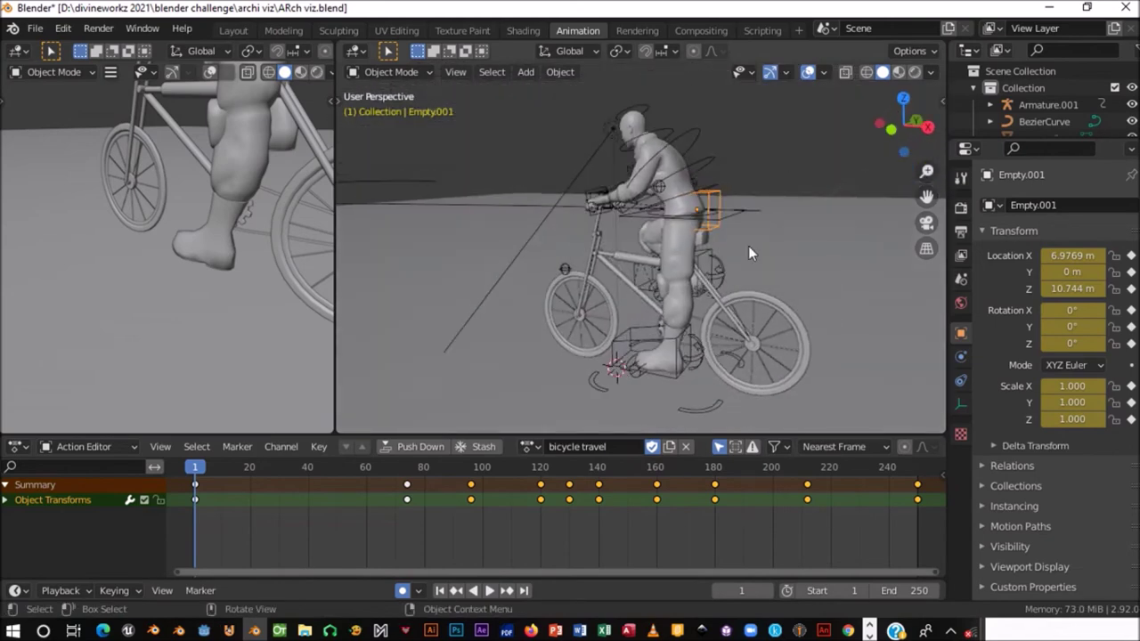
{"action": "key", "text": "ctrl+s"}
- Orbit and pan the view to a low, side-on view of the cyclist
{"action": "mouse_move", "coordinate": [713, 281]}
{"action": "middle_mouse_down"}
{"action": "mouse_move", "coordinate": [751, 271]}
{"action": "mouse_move", "coordinate": [747, 247]}
{"action": "mouse_move", "coordinate": [730, 254]}
{"action": "middle_mouse_up"}
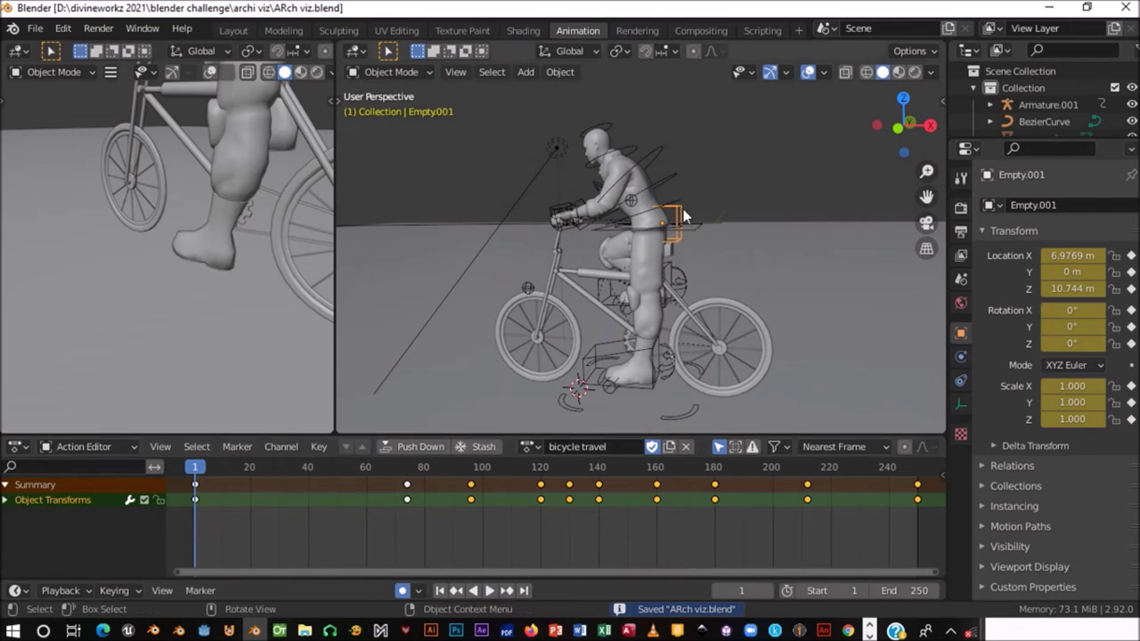
{"action": "middle_click_drag", "start_coordinate": [705, 229], "coordinate": [677, 256]}
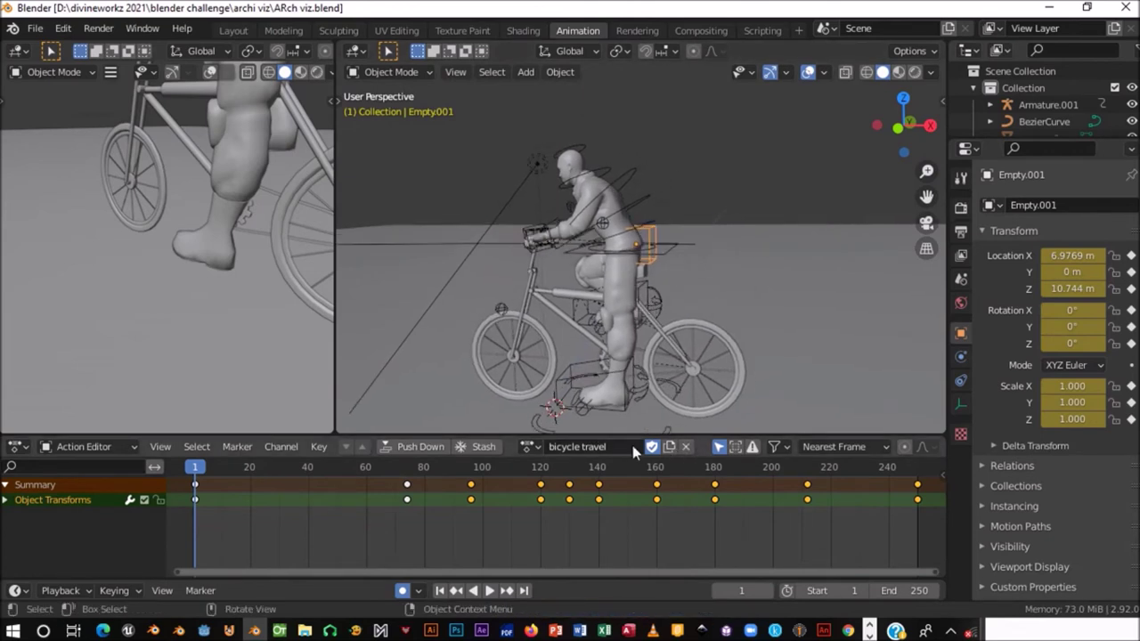
{"action": "mouse_move", "coordinate": [645, 235]}
{"action": "middle_mouse_down", "text": "shift"}
{"action": "mouse_move", "coordinate": [616, 251]}
{"action": "mouse_move", "coordinate": [692, 197]}
{"action": "mouse_move", "coordinate": [600, 388]}
{"action": "middle_mouse_up", "text": "shift"}
{"action": "scroll", "coordinate": [617, 251], "scroll_direction": "up", "scroll_amount": 3}
{"action": "scroll", "coordinate": [692, 197], "scroll_direction": "down", "scroll_amount": 1}
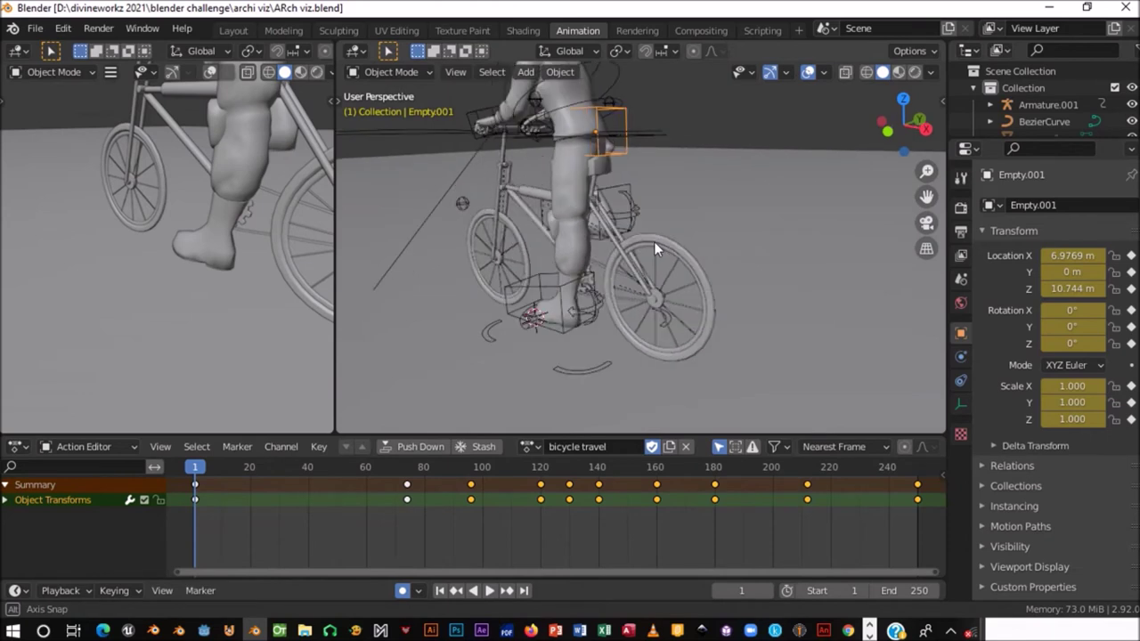
{"action": "middle_click_drag", "start_coordinate": [599, 388], "coordinate": [585, 255]}
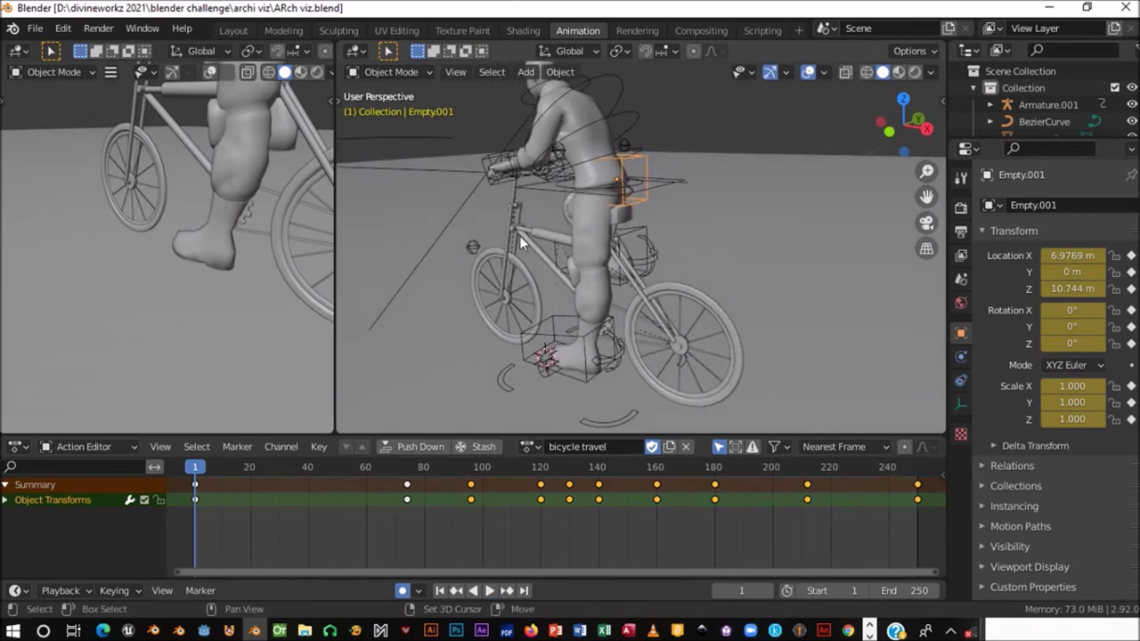
{"action": "middle_click_drag", "start_coordinate": [500, 235], "coordinate": [547, 224]}
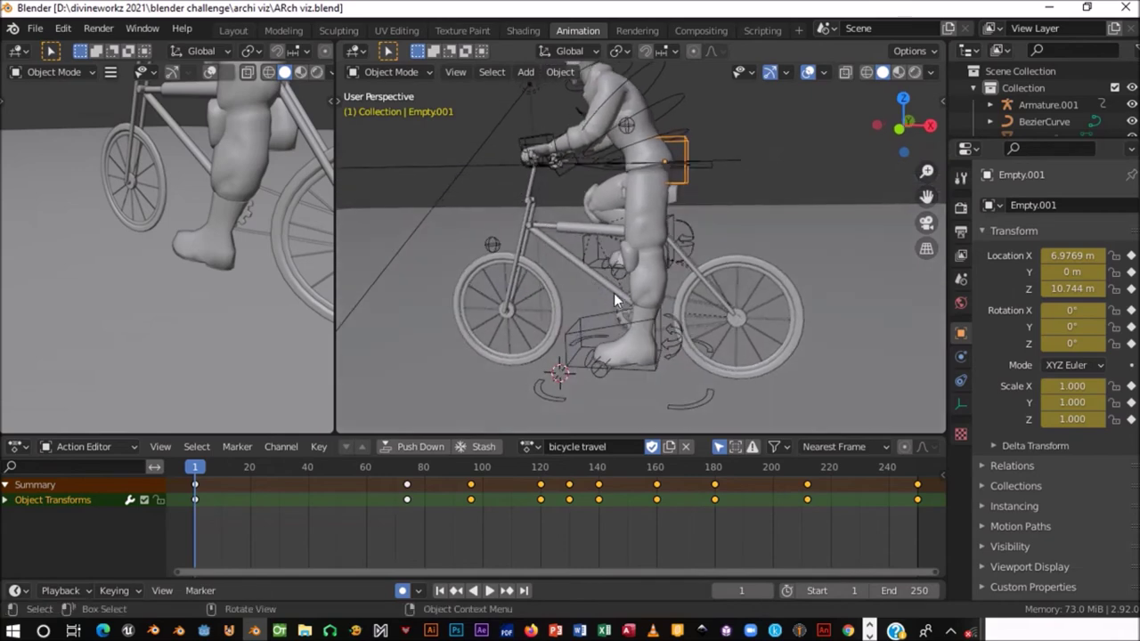
{"action": "middle_click_drag", "start_coordinate": [614, 293], "coordinate": [660, 309]}
- Zoom in on the bike's crank area and select the chain gear
{"action": "left_click", "coordinate": [660, 309]}
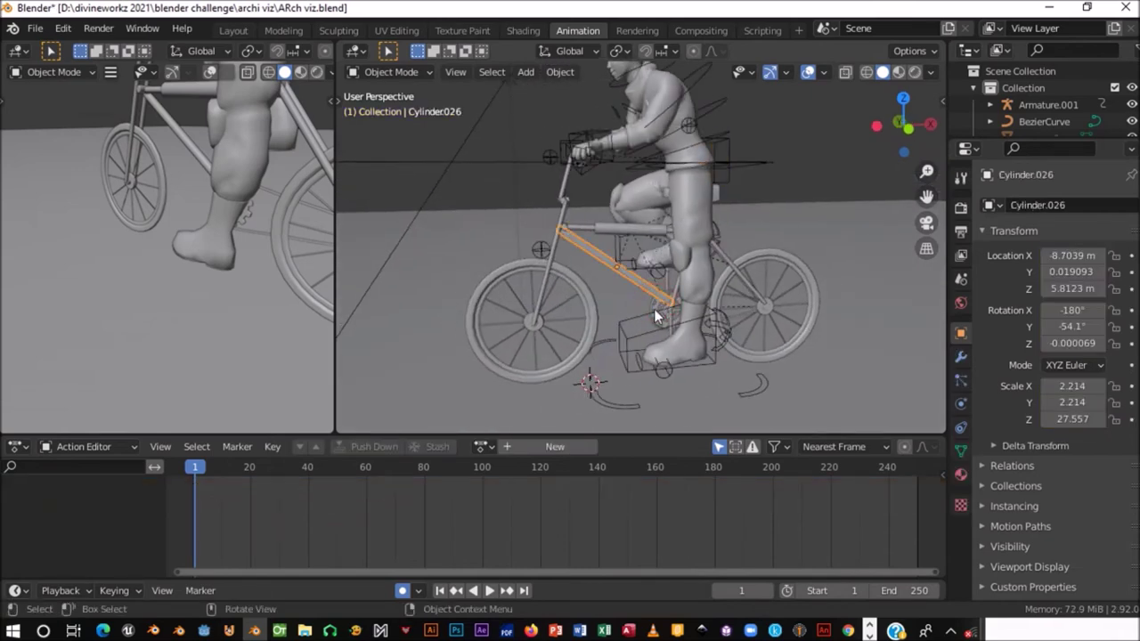
{"action": "left_click", "coordinate": [659, 309]}
{"action": "left_click", "coordinate": [658, 309]}
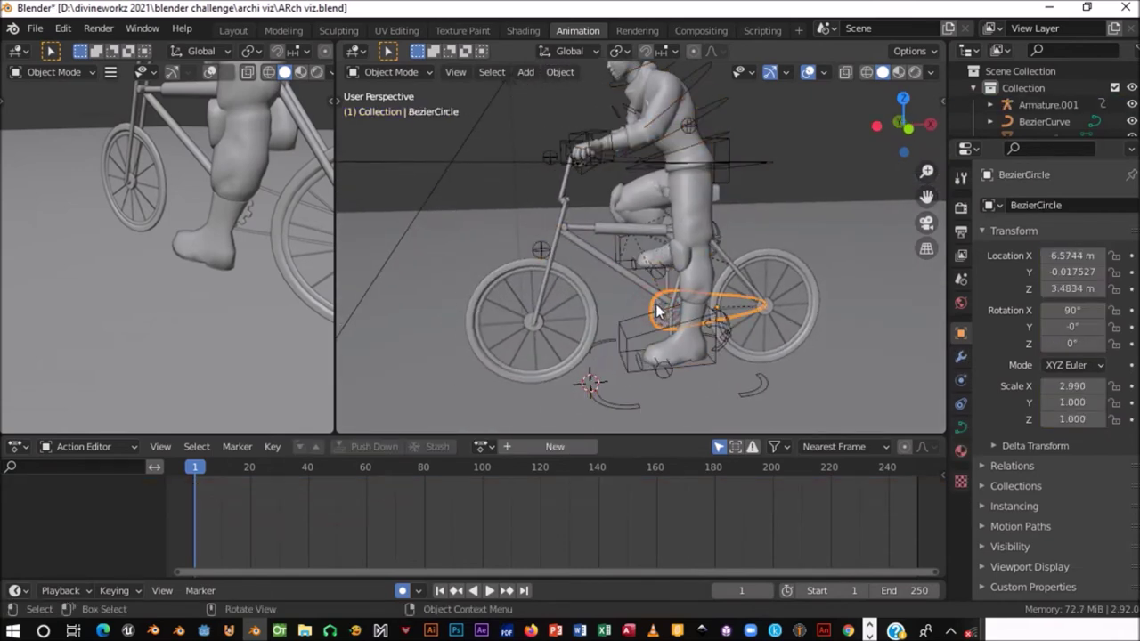
{"action": "left_click", "coordinate": [657, 309]}
{"action": "mouse_move", "coordinate": [659, 309]}
{"action": "middle_mouse_down"}
{"action": "mouse_move", "coordinate": [777, 334]}
{"action": "mouse_move", "coordinate": [862, 269]}
{"action": "middle_mouse_up"}
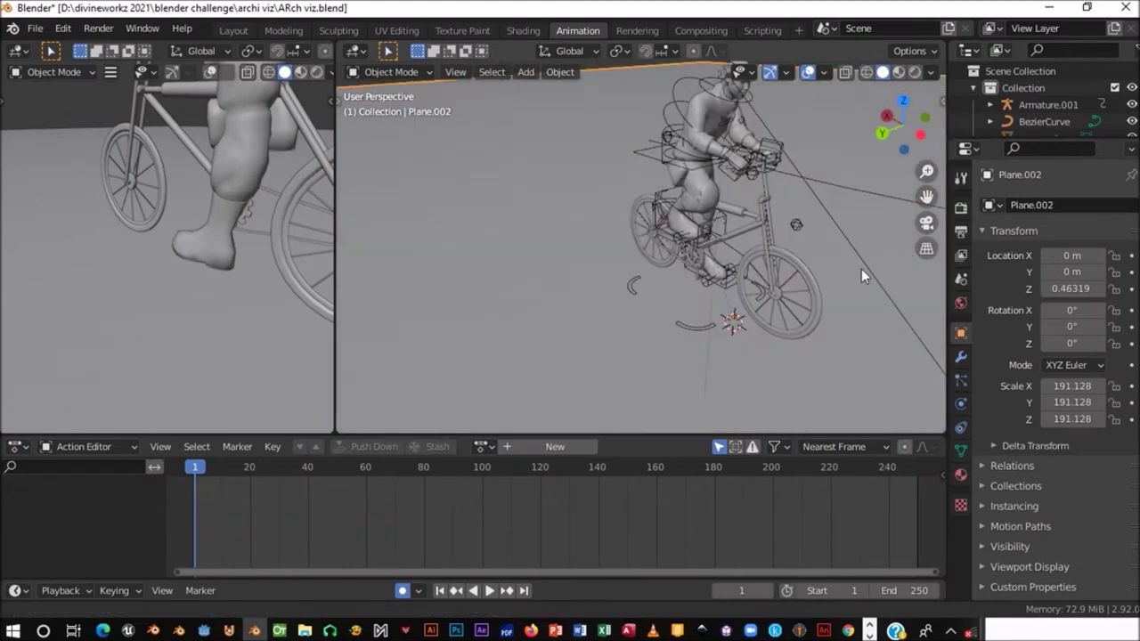
{"action": "scroll", "coordinate": [628, 365], "scroll_direction": "up", "scroll_amount": 3}
{"action": "scroll", "coordinate": [659, 344], "scroll_direction": "up", "scroll_amount": 2}
{"action": "mouse_move", "coordinate": [659, 344]}
{"action": "middle_mouse_down"}
{"action": "mouse_move", "coordinate": [662, 249]}
{"action": "mouse_move", "coordinate": [610, 308]}
{"action": "middle_mouse_up"}
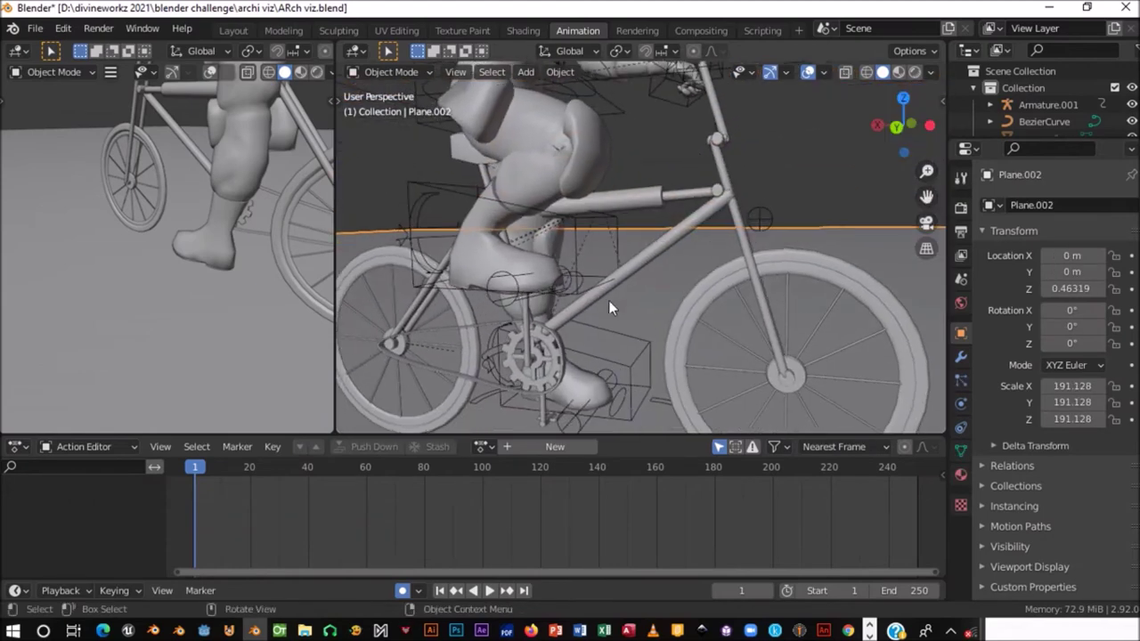
{"action": "left_click", "coordinate": [542, 343]}
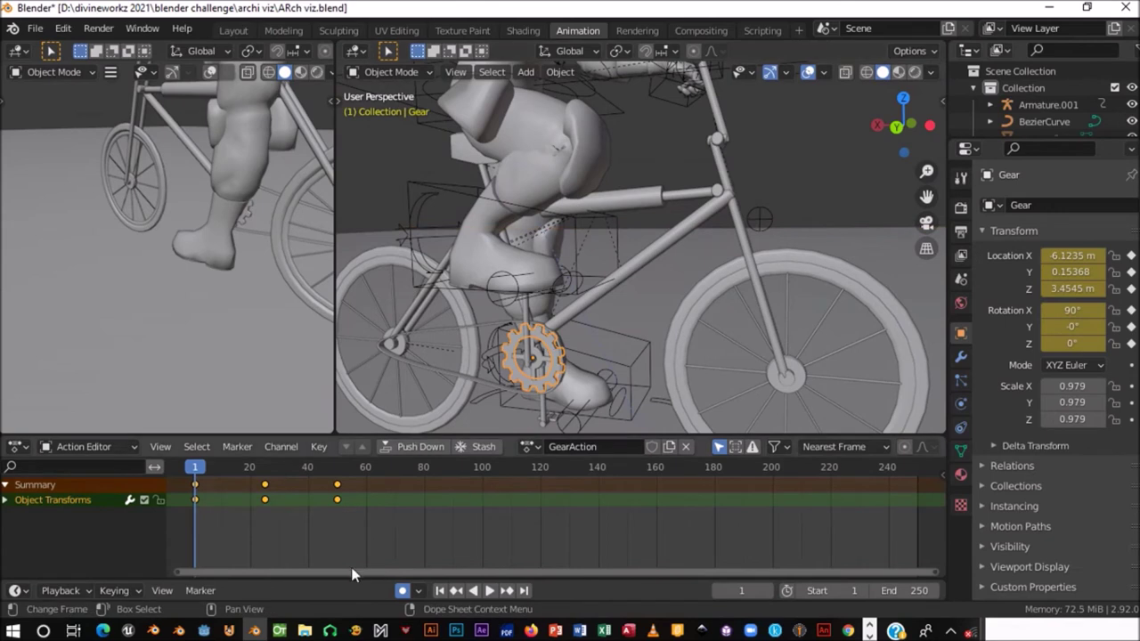
- Rename the gear's action to 'Gear Action', give it a fake user, and save the file
{"action": "left_click", "coordinate": [620, 442]}
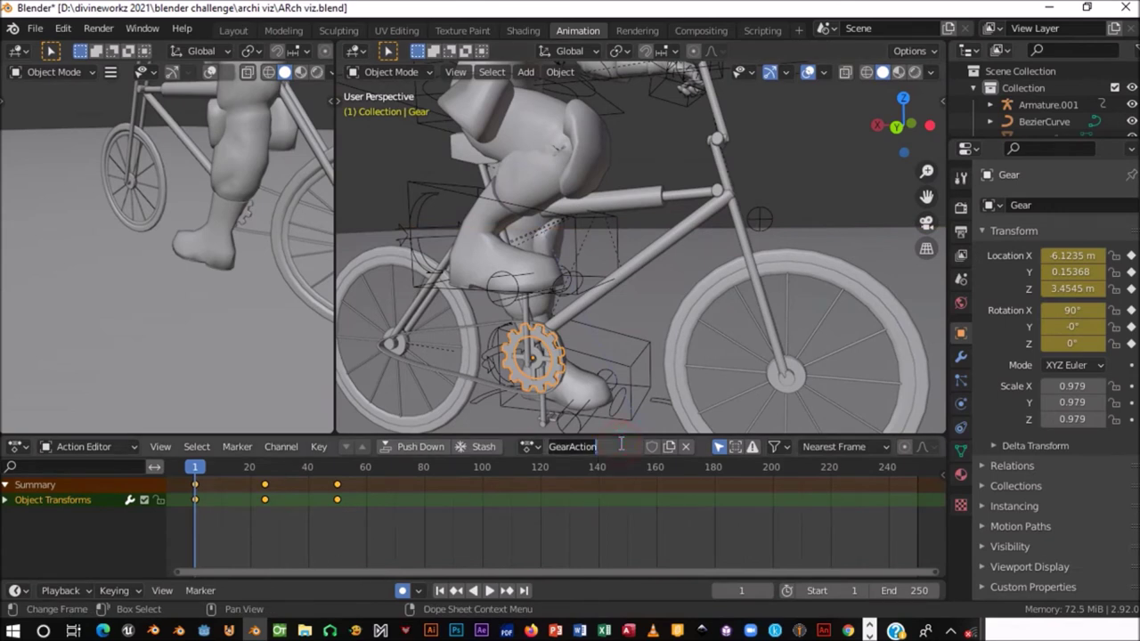
{"action": "left_click", "coordinate": [627, 444]}
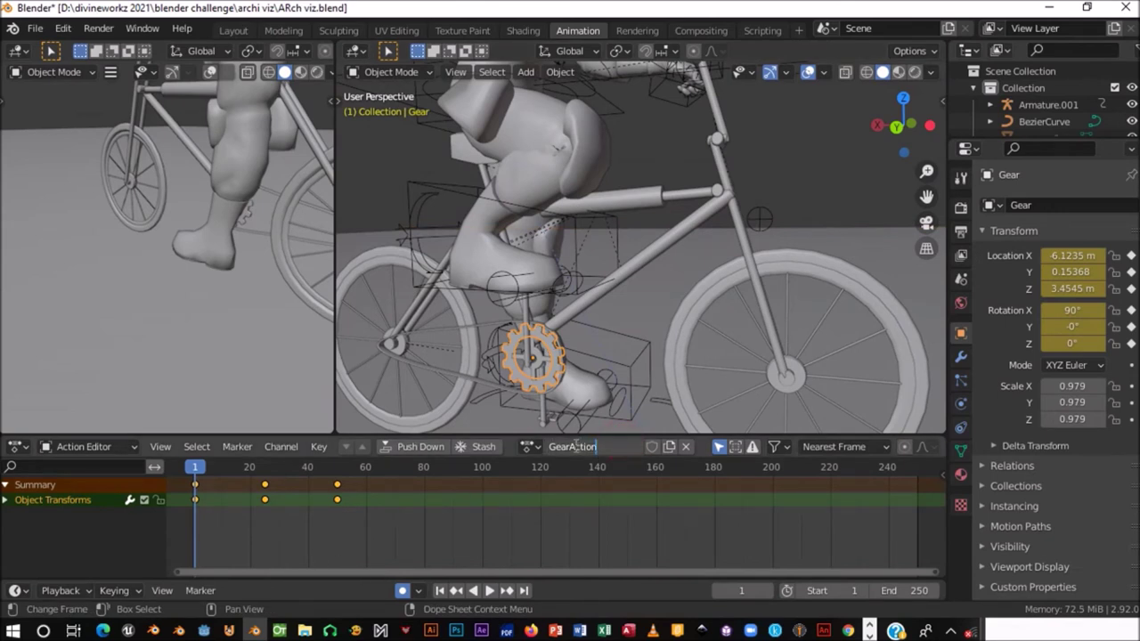
{"action": "left_click", "coordinate": [632, 394]}
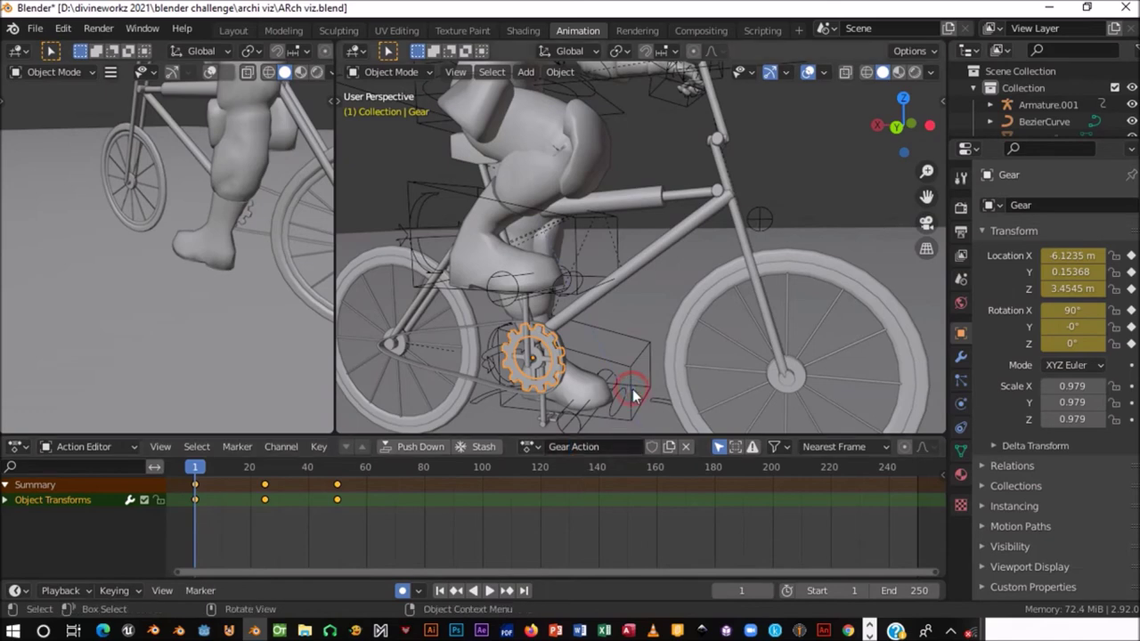
{"action": "scroll", "coordinate": [629, 293], "scroll_direction": "up", "scroll_amount": 2}
{"action": "scroll", "coordinate": [628, 292], "scroll_direction": "down", "scroll_amount": 4}
{"action": "middle_click_drag", "start_coordinate": [607, 282], "coordinate": [655, 279]}
{"action": "scroll", "coordinate": [654, 279], "scroll_direction": "up", "scroll_amount": 3}
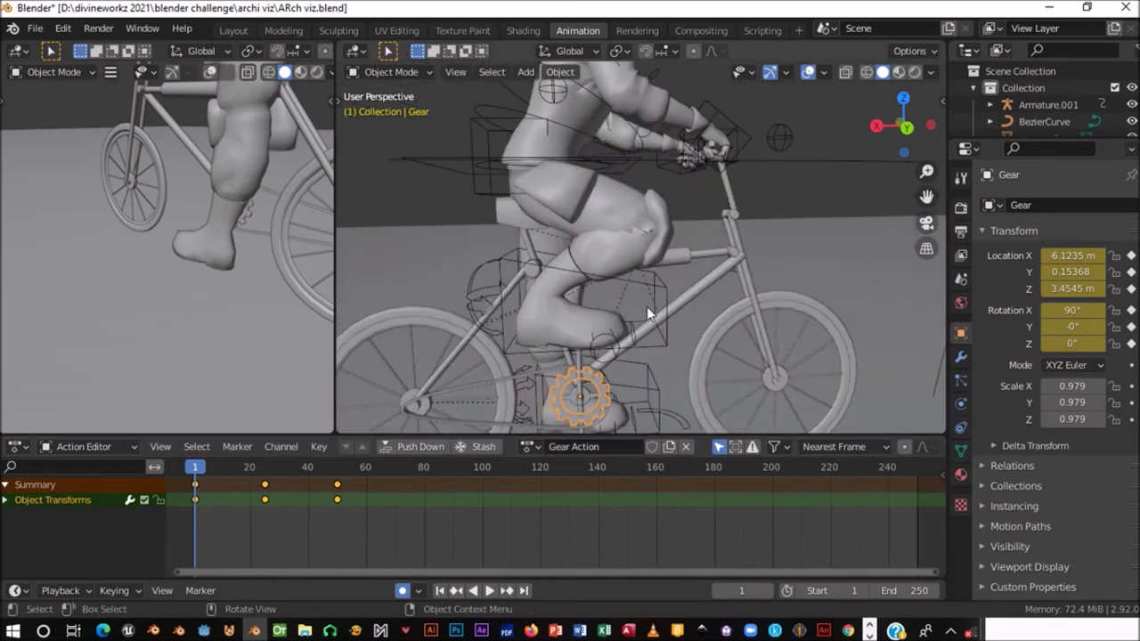
{"action": "middle_click_drag", "start_coordinate": [597, 306], "coordinate": [601, 302]}
{"action": "key", "text": "ctrl+s"}
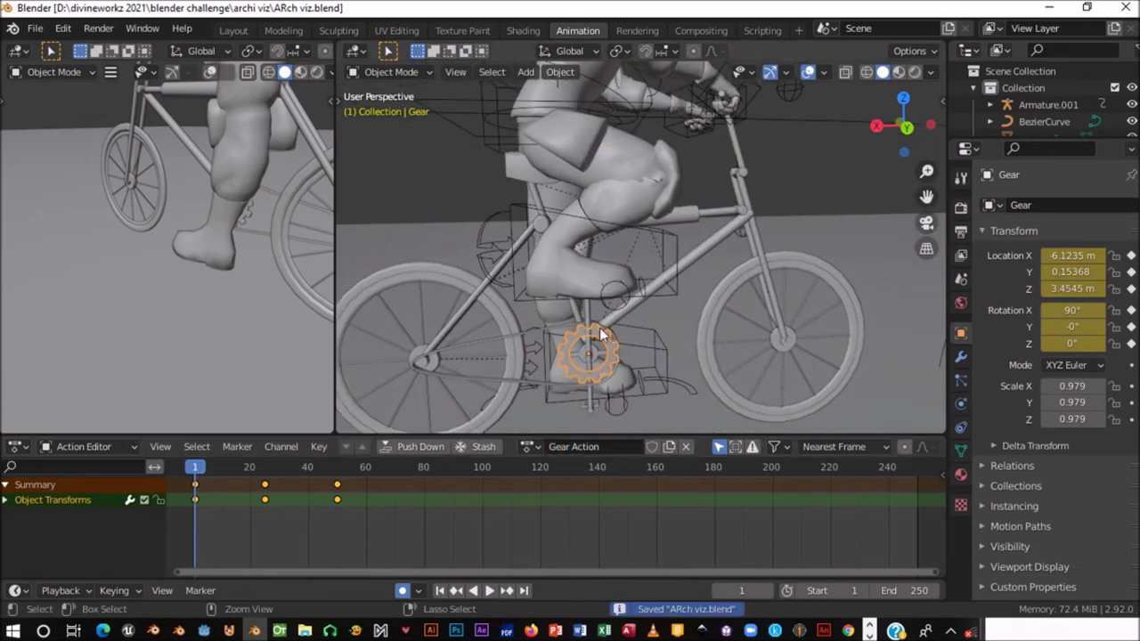
{"action": "left_click", "coordinate": [653, 448]}
{"action": "middle_click_drag", "start_coordinate": [556, 267], "coordinate": [551, 297], "text": "shift"}
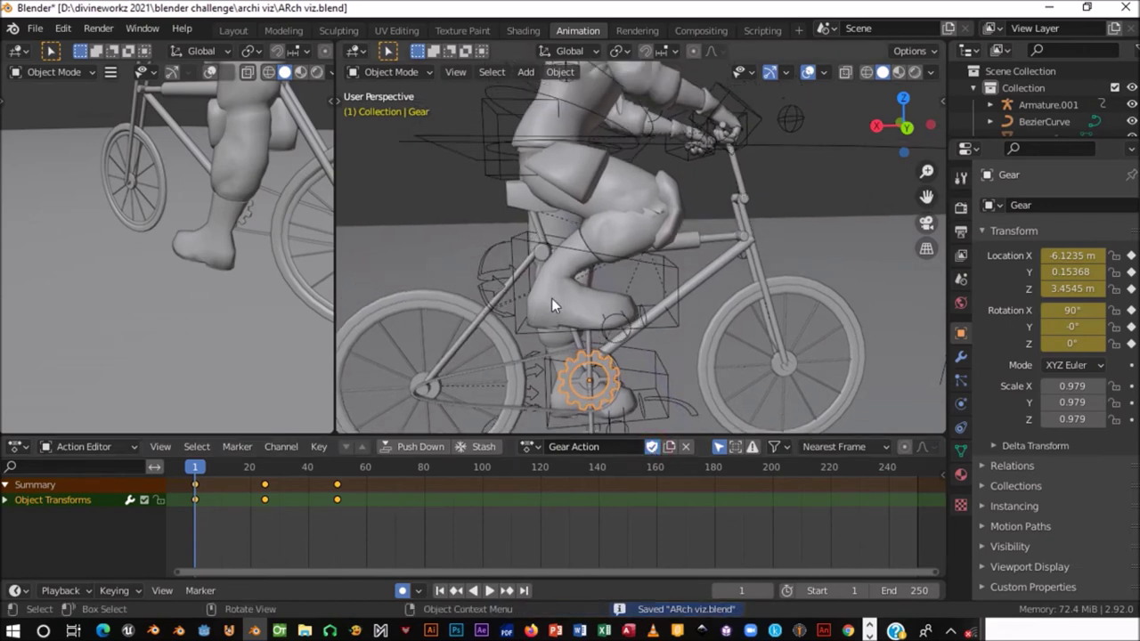
{"action": "mouse_move", "coordinate": [590, 227]}
{"action": "middle_mouse_down"}
{"action": "mouse_move", "coordinate": [606, 204]}
{"action": "mouse_move", "coordinate": [642, 223]}
{"action": "mouse_move", "coordinate": [539, 275]}
{"action": "middle_mouse_up"}
{"action": "left_click", "coordinate": [657, 221]}
{"action": "key", "text": "ctrl+s"}
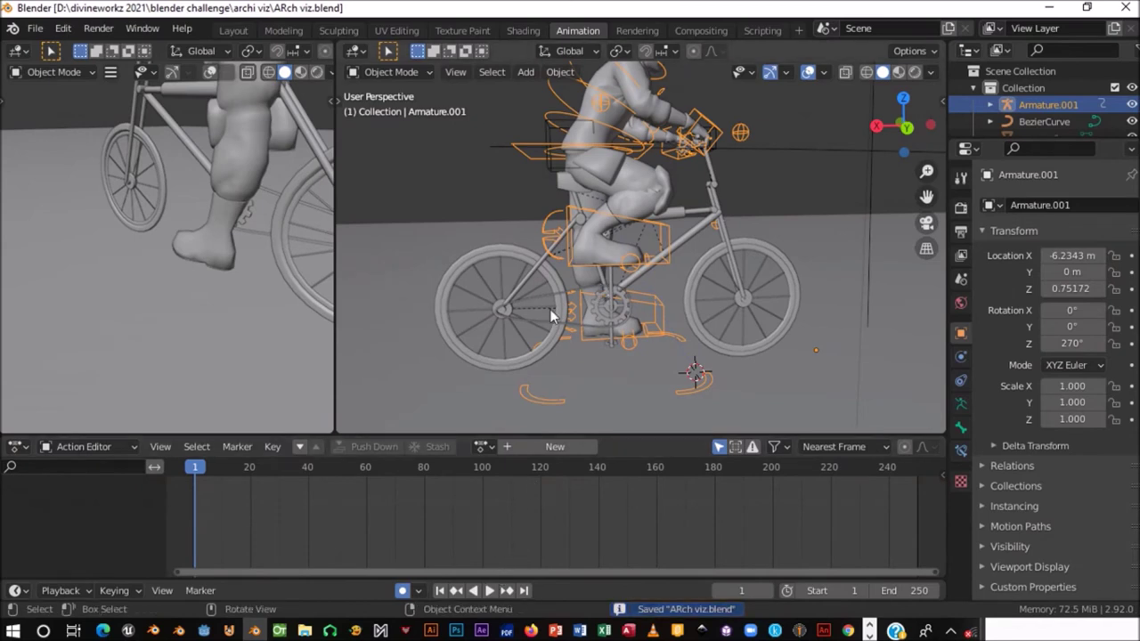
{"action": "middle_click_drag", "start_coordinate": [475, 227], "coordinate": [536, 318]}
{"action": "scroll", "coordinate": [536, 318], "scroll_direction": "down", "scroll_amount": 1}
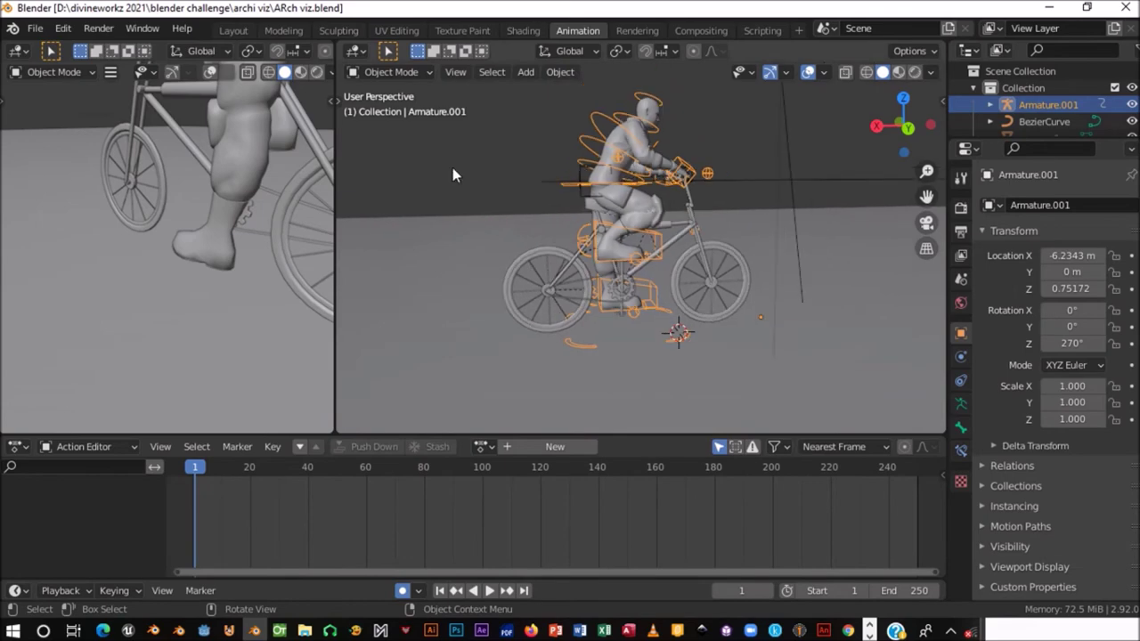
{"action": "left_click", "coordinate": [390, 72]}
{"action": "left_click", "coordinate": [385, 125]}
{"action": "scroll", "coordinate": [633, 343], "scroll_direction": "up", "scroll_amount": 2}
{"action": "mouse_move", "coordinate": [632, 336]}
{"action": "middle_mouse_down"}
{"action": "mouse_move", "coordinate": [598, 217]}
{"action": "mouse_move", "coordinate": [619, 268]}
{"action": "middle_mouse_up"}
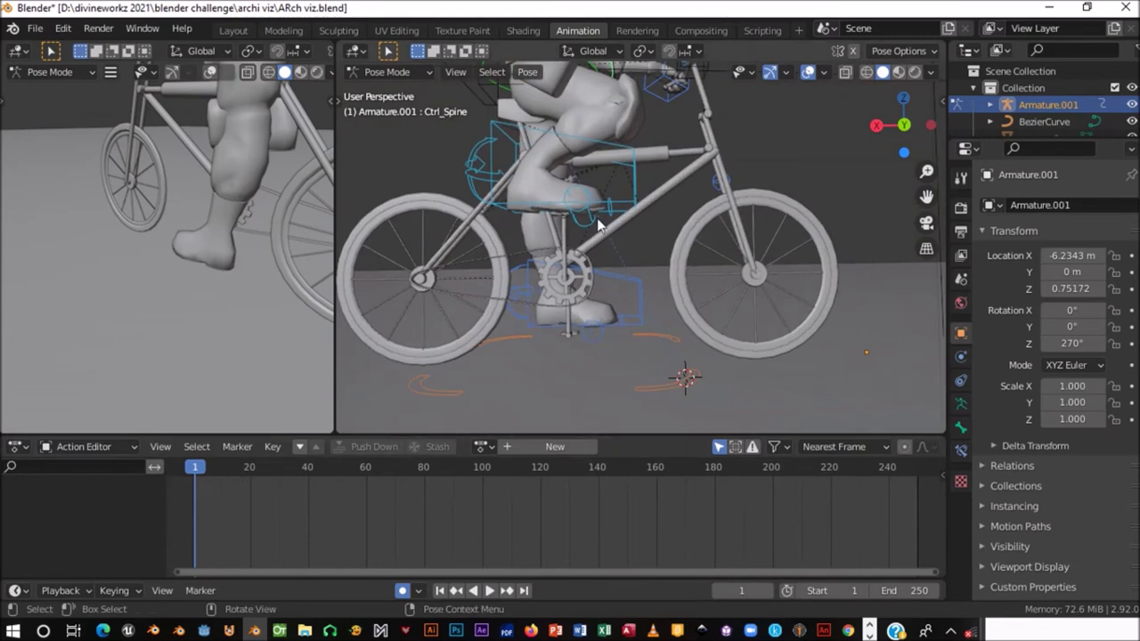
{"action": "key", "text": "space"}
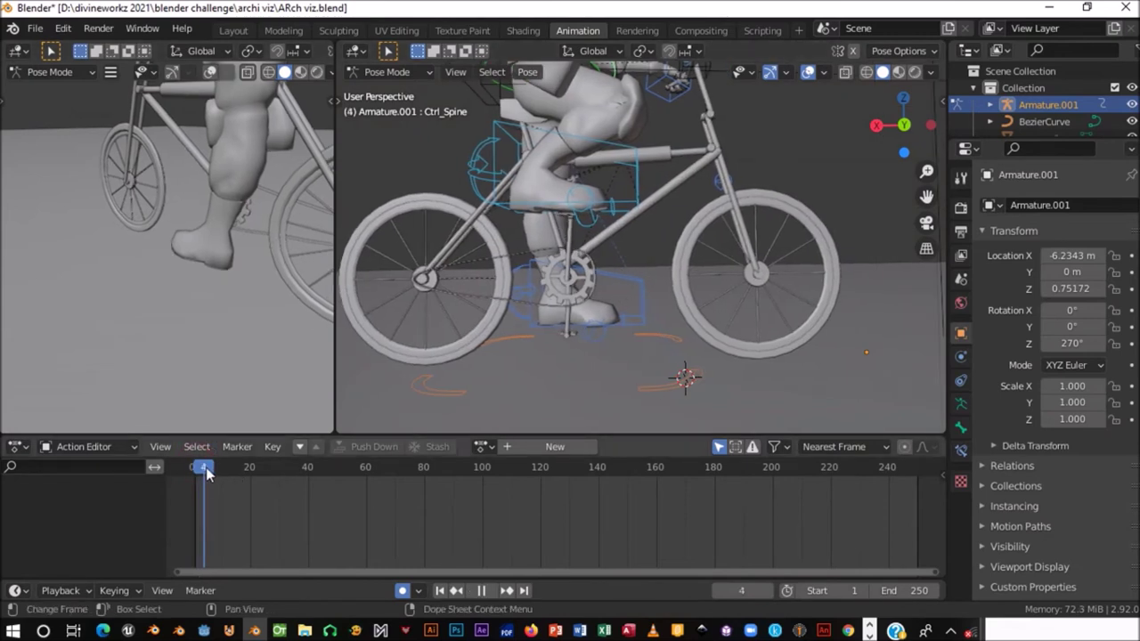
{"action": "left_click_drag", "start_coordinate": [206, 473], "coordinate": [194, 477]}
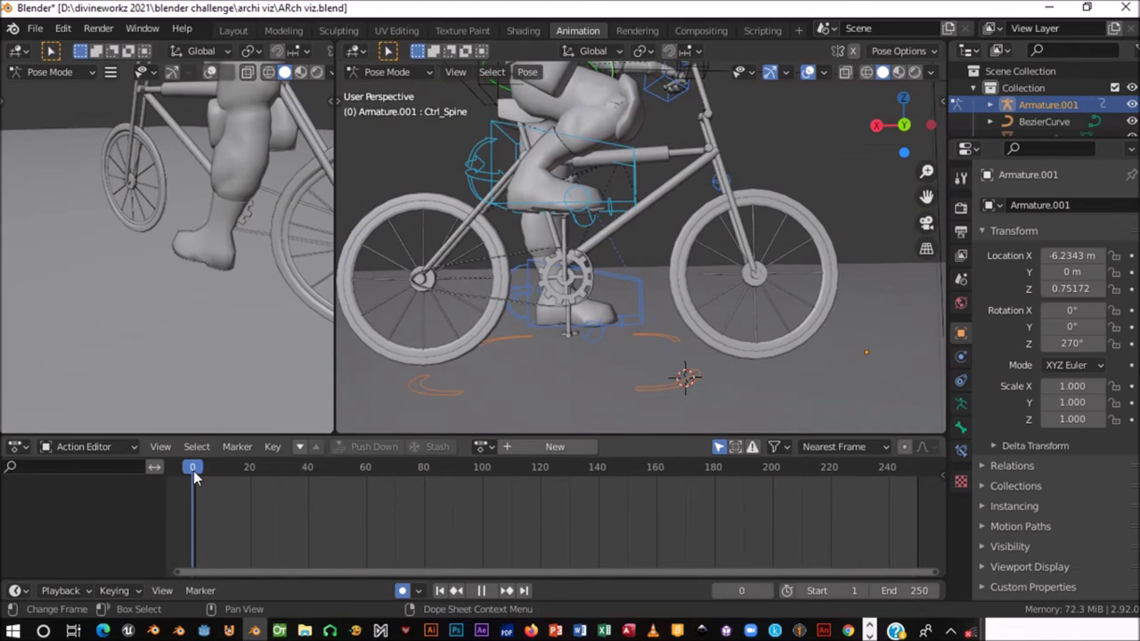
{"action": "key", "text": "space"}
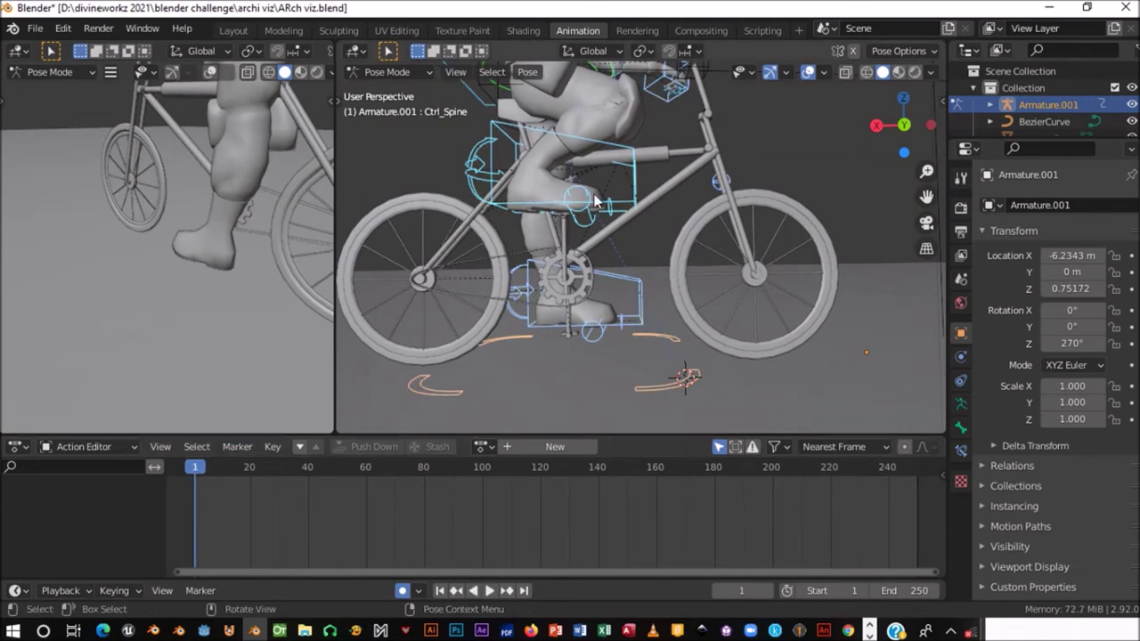
{"action": "middle_click_drag", "start_coordinate": [595, 202], "coordinate": [670, 73]}
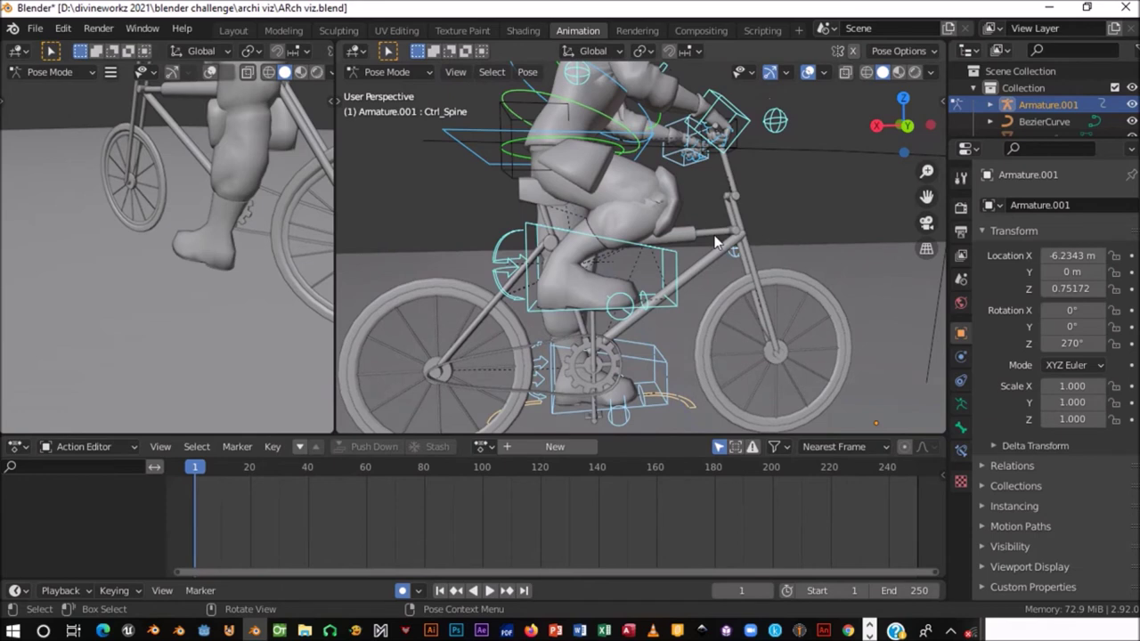
{"action": "key", "text": "i"}
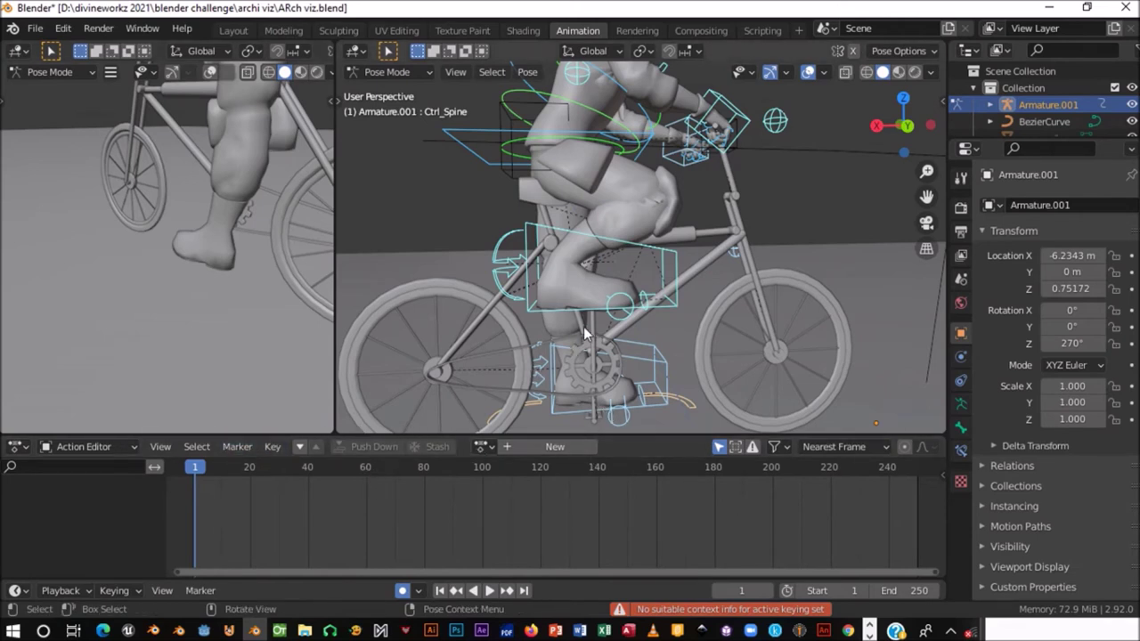
- Create a new action named 'Character animation' and give it a fake user
{"action": "left_click", "coordinate": [532, 447]}
{"action": "left_click", "coordinate": [592, 441]}
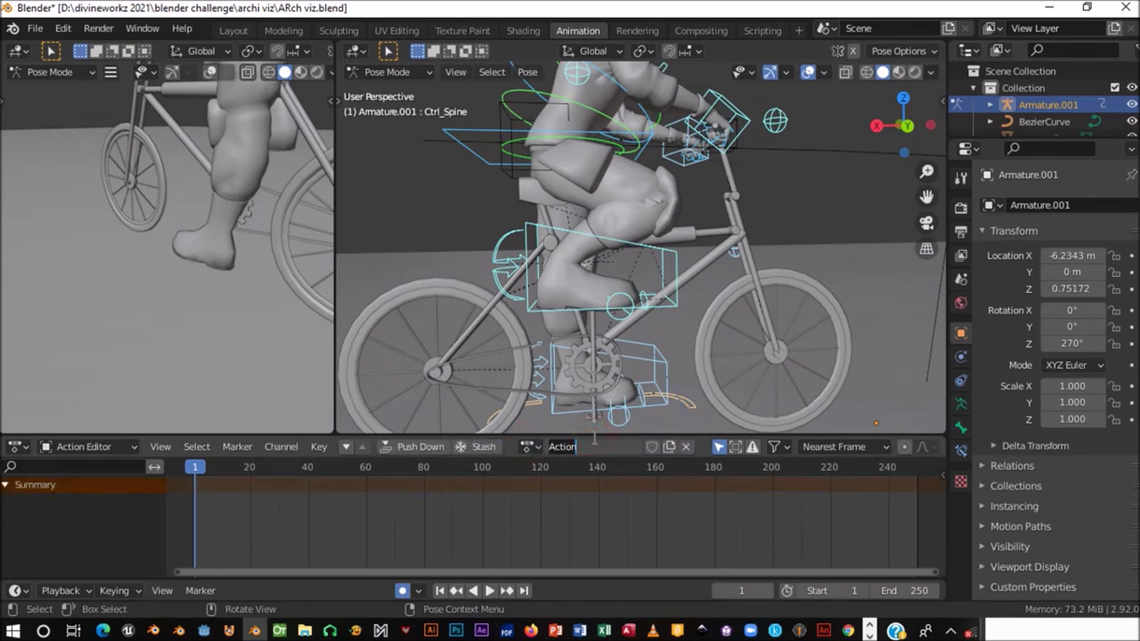
{"action": "type", "text": "Cha"}
{"action": "type", "text": "racter anima"}
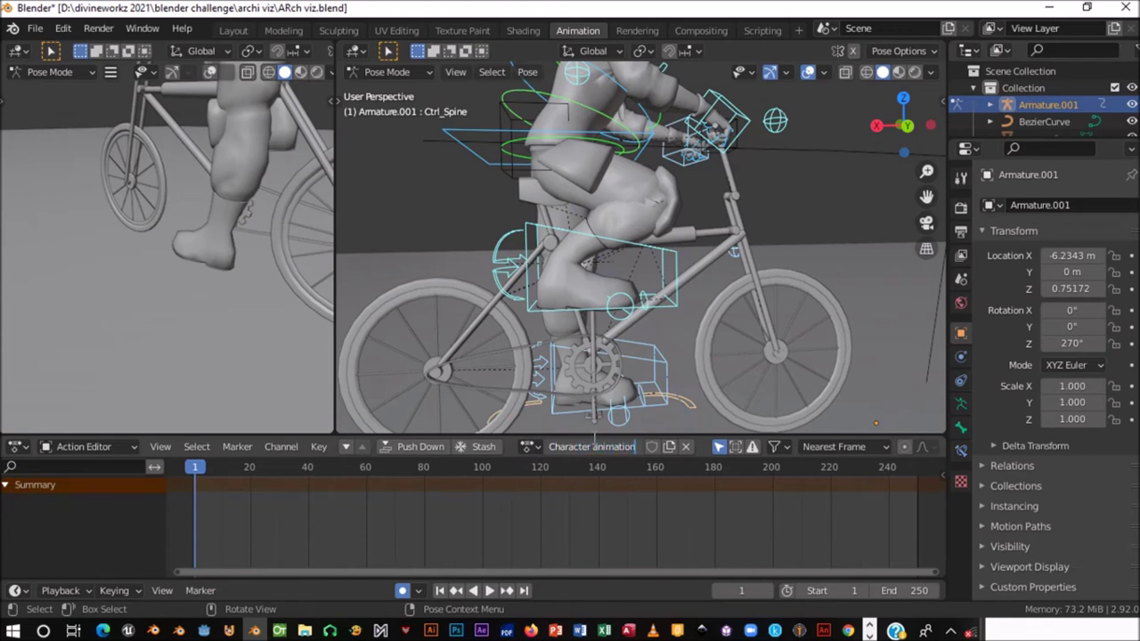
{"action": "key", "text": "Return"}
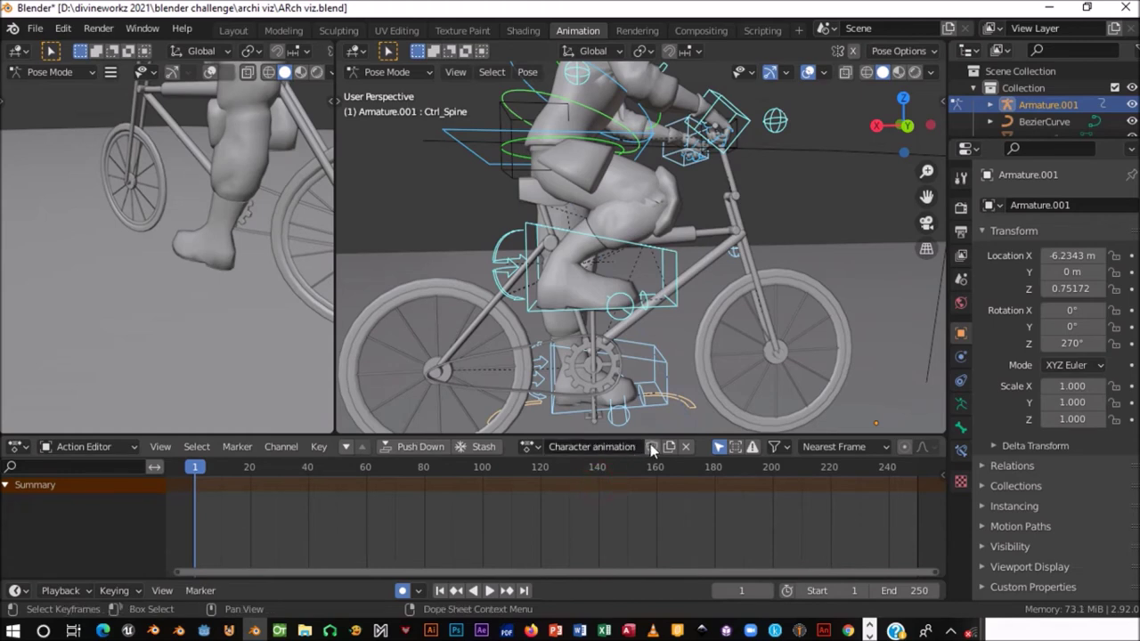
{"action": "left_click", "coordinate": [651, 447]}
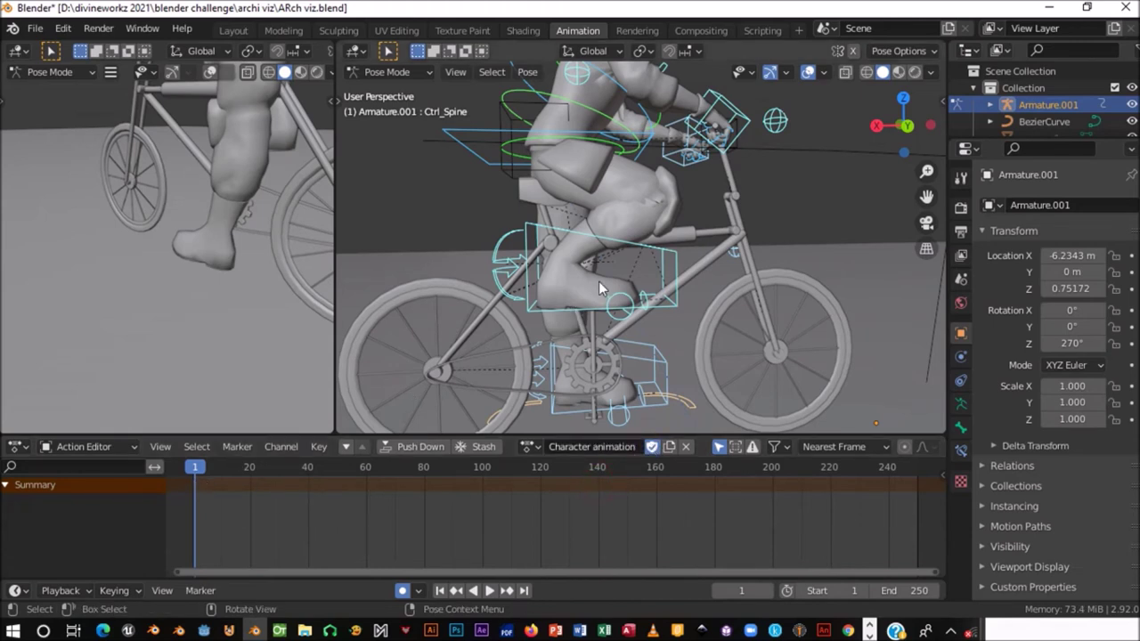
- Keyframe Ctrl_Spine's location and rotation at frame 1 from the N sidebar
{"action": "key", "text": "i"}
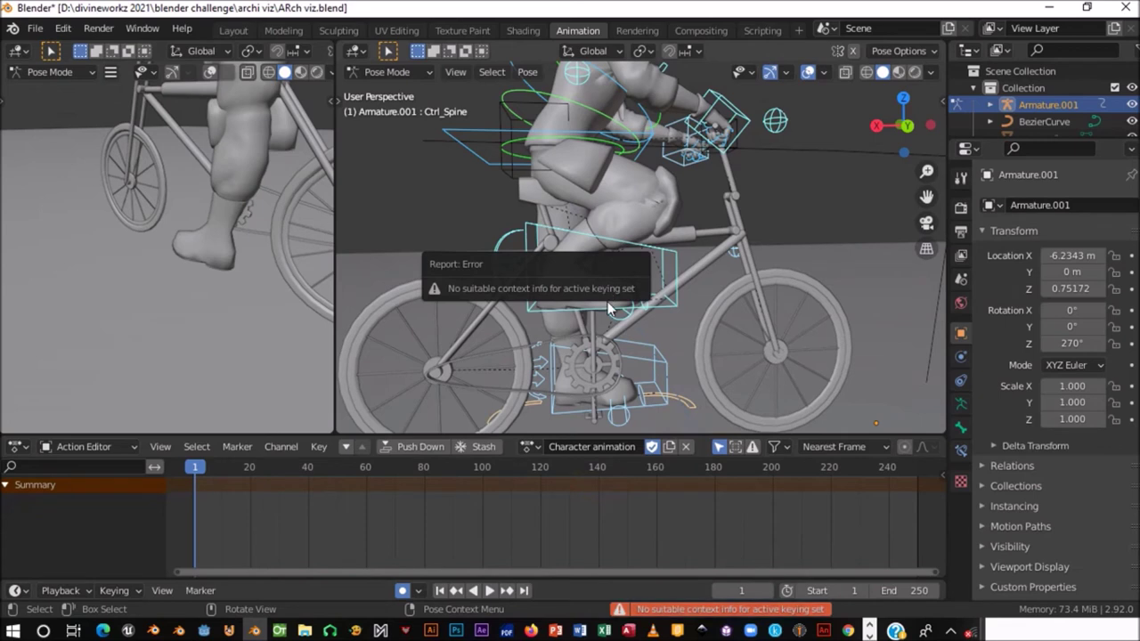
{"action": "key", "text": "n"}
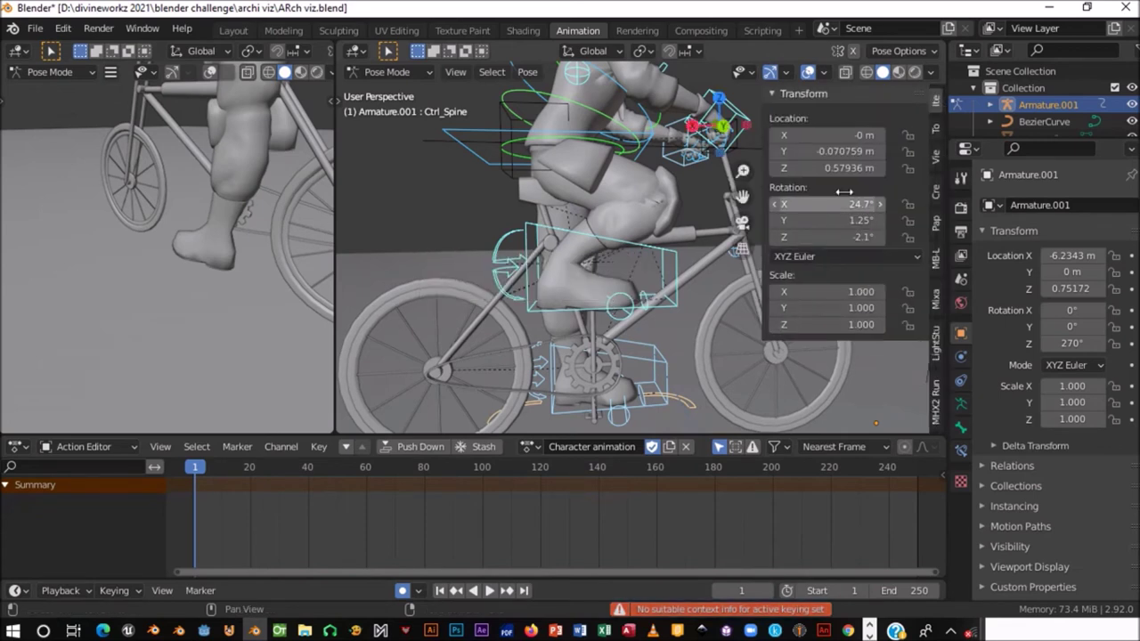
{"action": "key", "text": "i"}
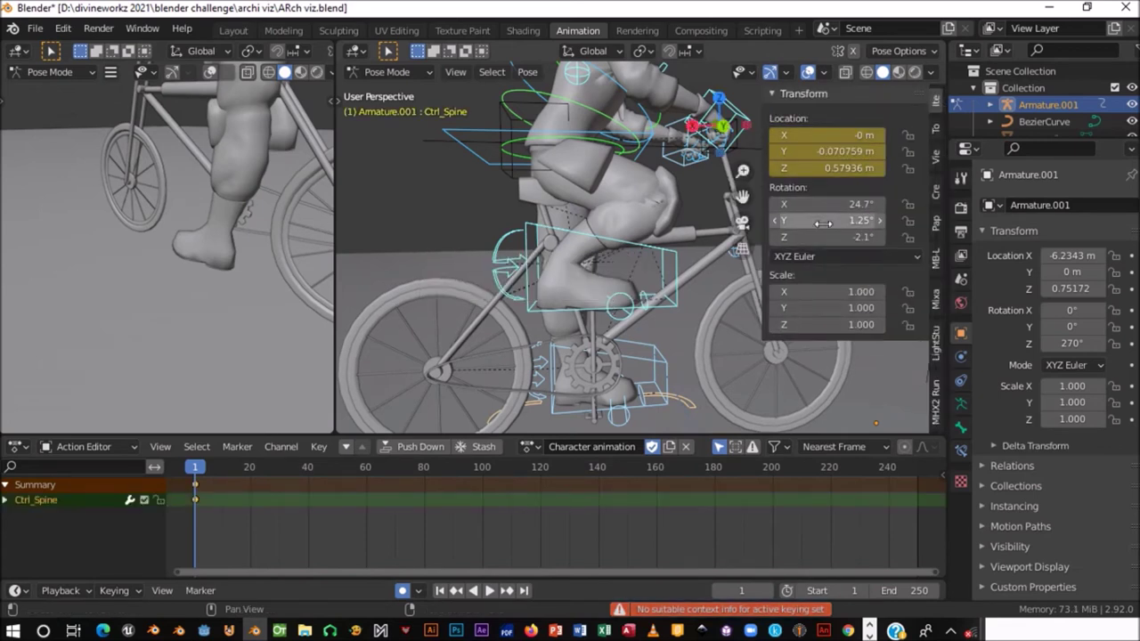
{"action": "key", "text": "i"}
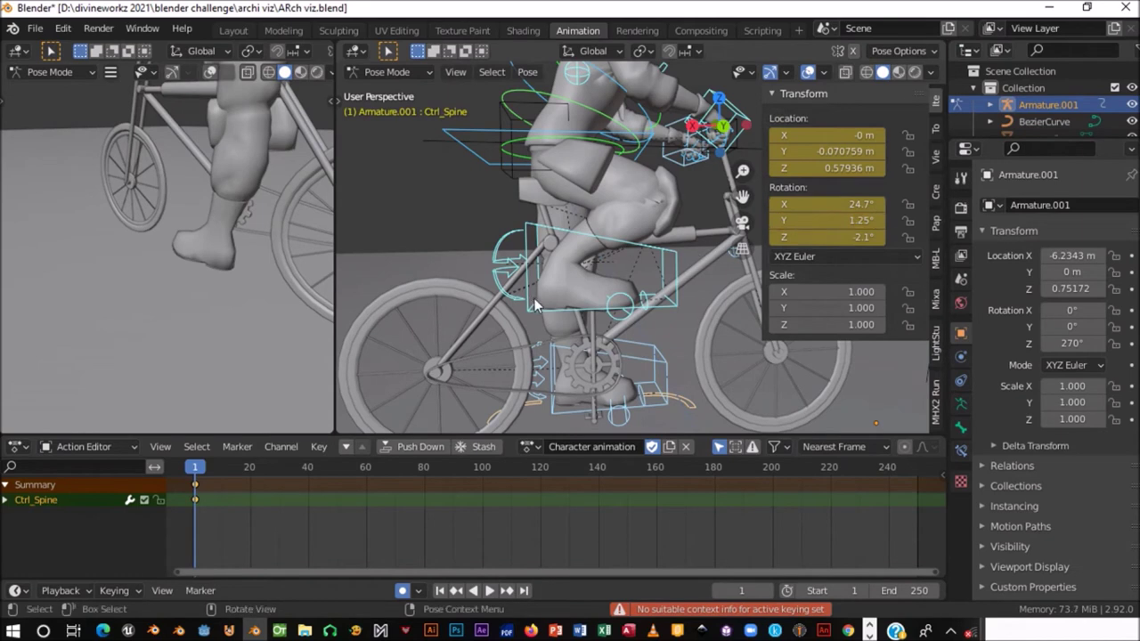
{"action": "scroll", "coordinate": [535, 299], "scroll_direction": "down", "scroll_amount": 3}
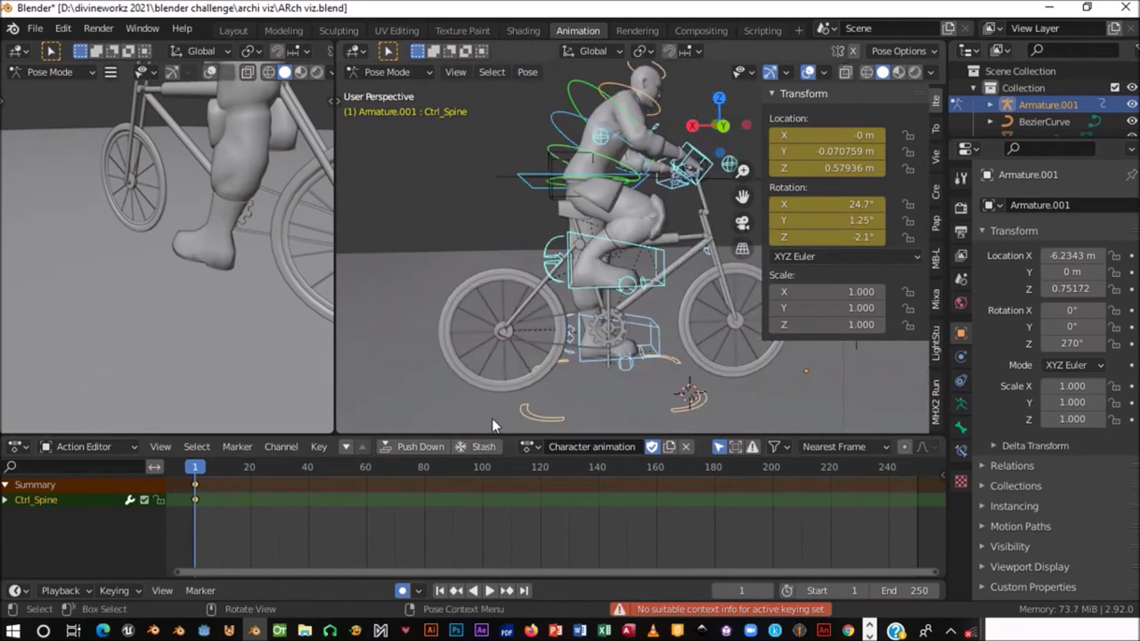
{"action": "key", "text": "n"}
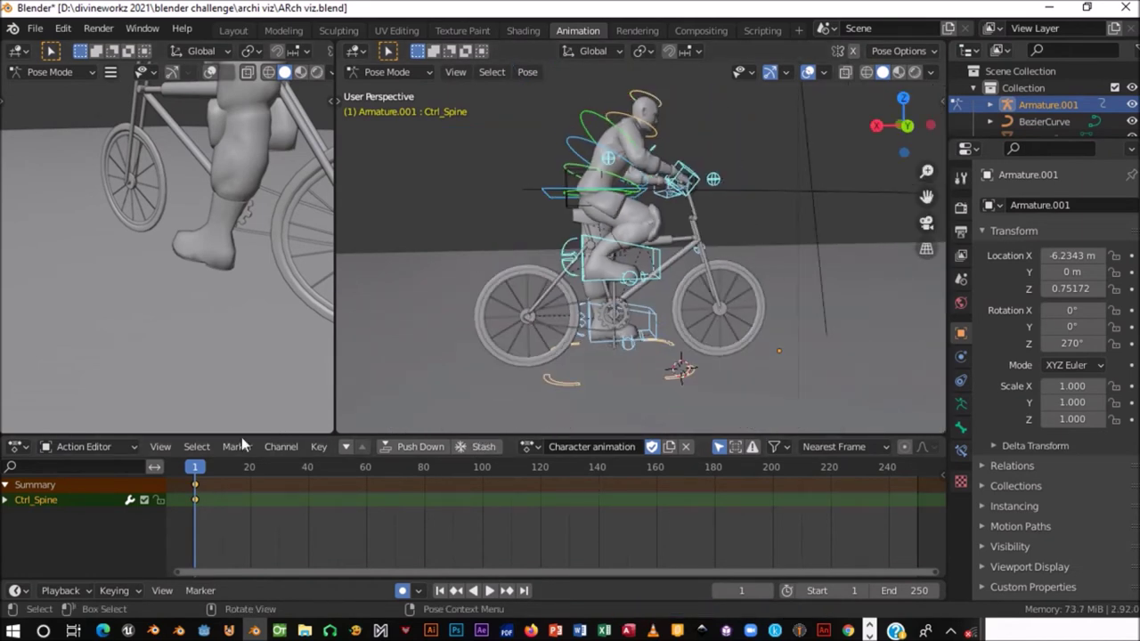
- Play and scrub the timeline to review the pedal motion around frames 17–20
{"action": "left_click", "coordinate": [216, 469]}
{"action": "key", "text": "space"}
{"action": "left_click", "coordinate": [193, 469]}
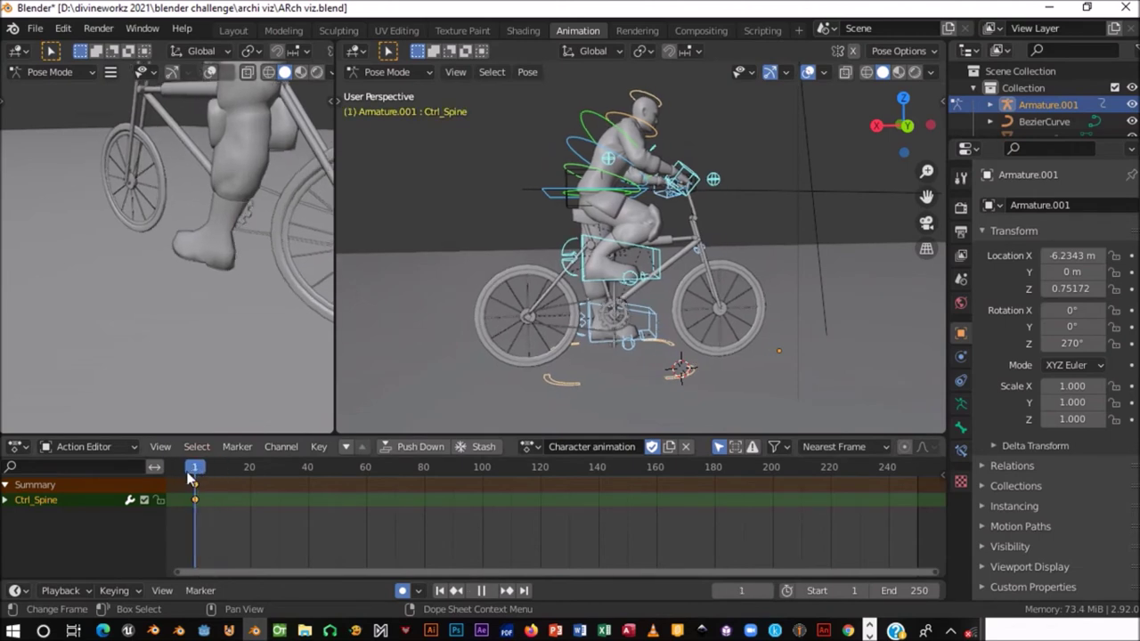
{"action": "left_click", "coordinate": [241, 471]}
{"action": "key", "text": "space"}
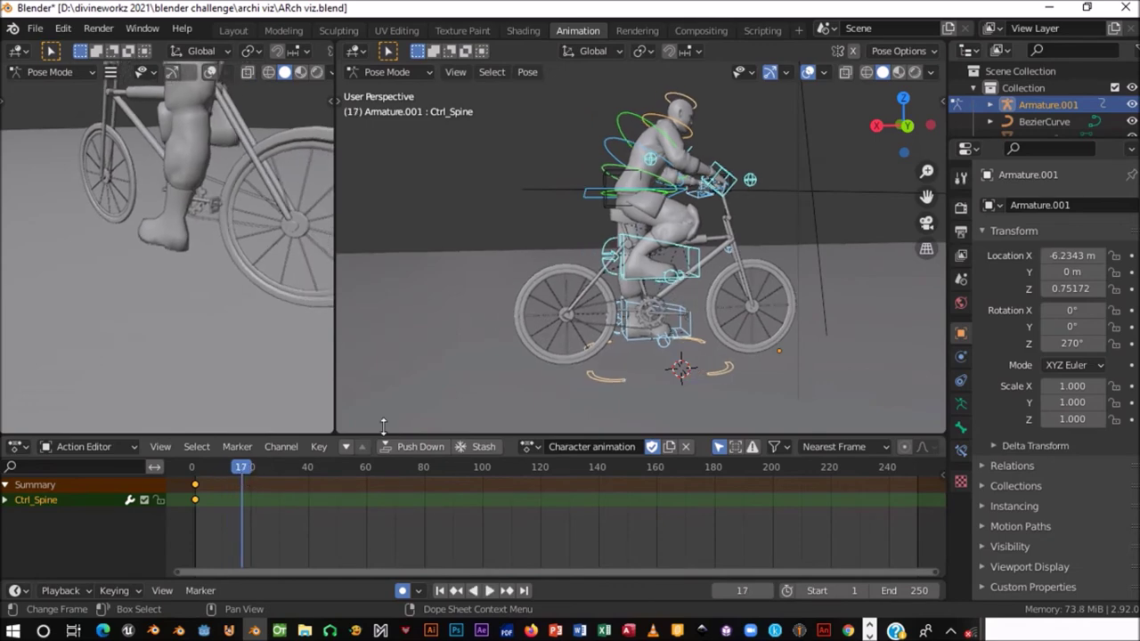
{"action": "scroll", "coordinate": [660, 324], "scroll_direction": "up", "scroll_amount": 3}
{"action": "middle_click_drag", "start_coordinate": [661, 324], "coordinate": [615, 228], "text": "shift"}
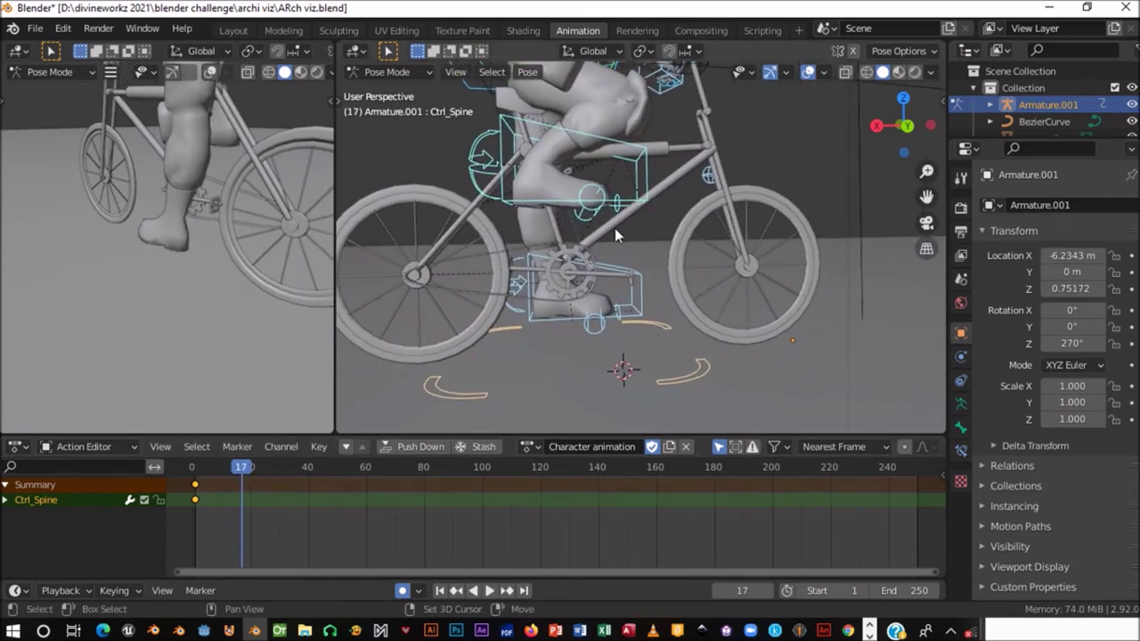
{"action": "key", "text": "space"}
{"action": "left_click", "coordinate": [242, 470]}
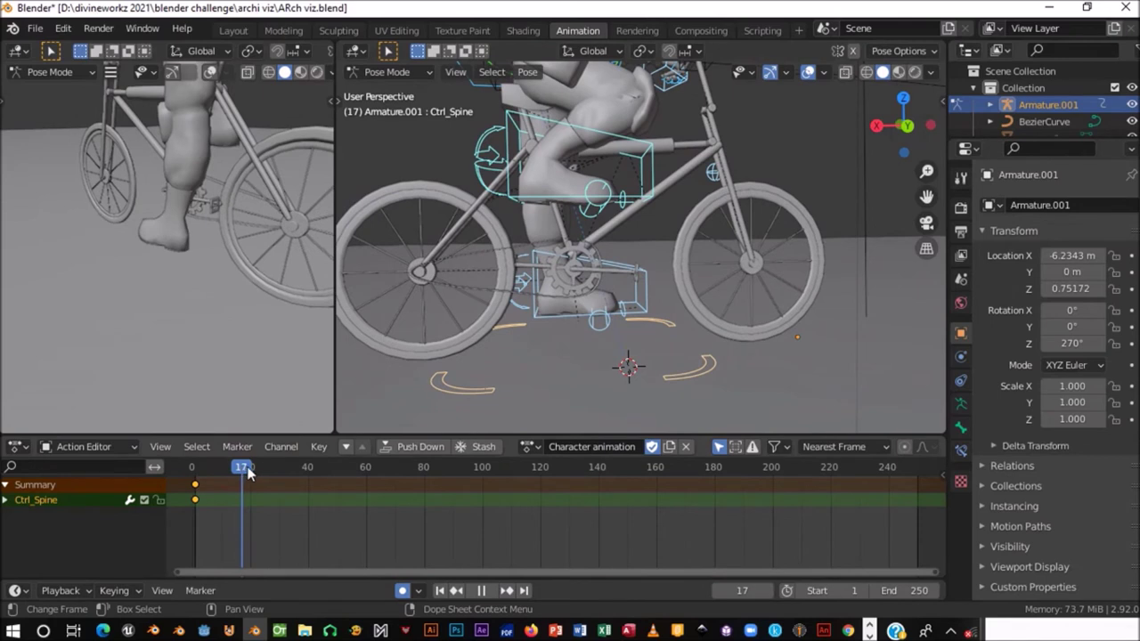
{"action": "key", "text": "space"}
- Review the playback again, then set the current frame to 10
{"action": "middle_click_drag", "start_coordinate": [662, 260], "coordinate": [652, 266], "text": "shift"}
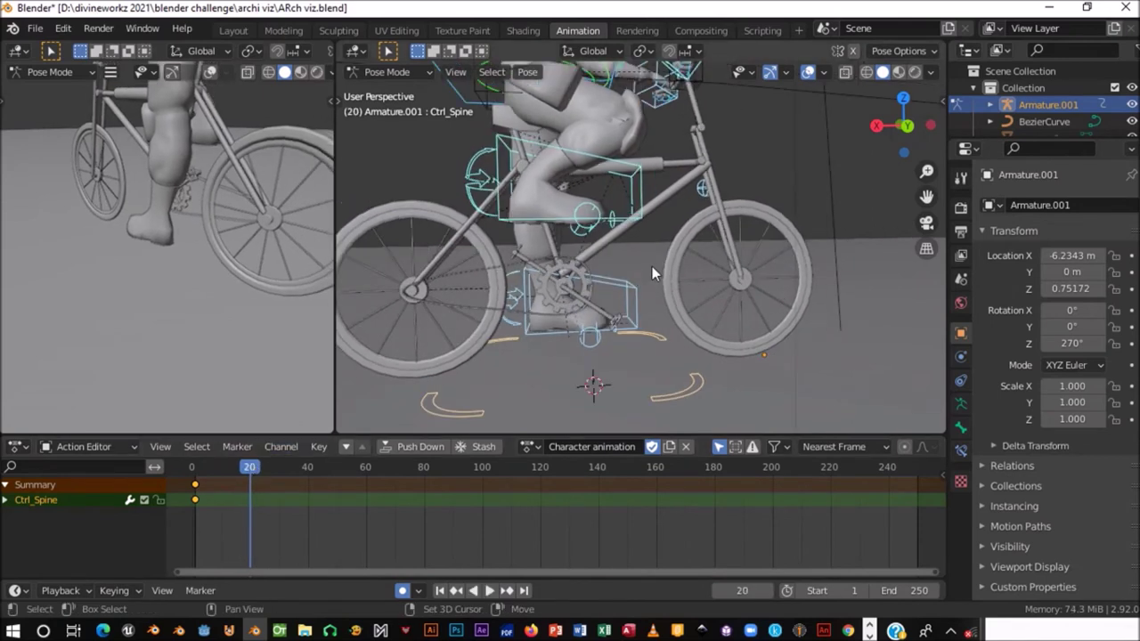
{"action": "key", "text": "space"}
{"action": "mouse_move", "coordinate": [253, 475]}
{"action": "left_mouse_down"}
{"action": "mouse_move", "coordinate": [285, 472]}
{"action": "mouse_move", "coordinate": [246, 472]}
{"action": "left_mouse_up"}
{"action": "key", "text": "space"}
{"action": "middle_click_drag", "start_coordinate": [374, 510], "coordinate": [684, 510]}
{"action": "scroll", "coordinate": [691, 506], "scroll_direction": "up", "scroll_amount": 2}
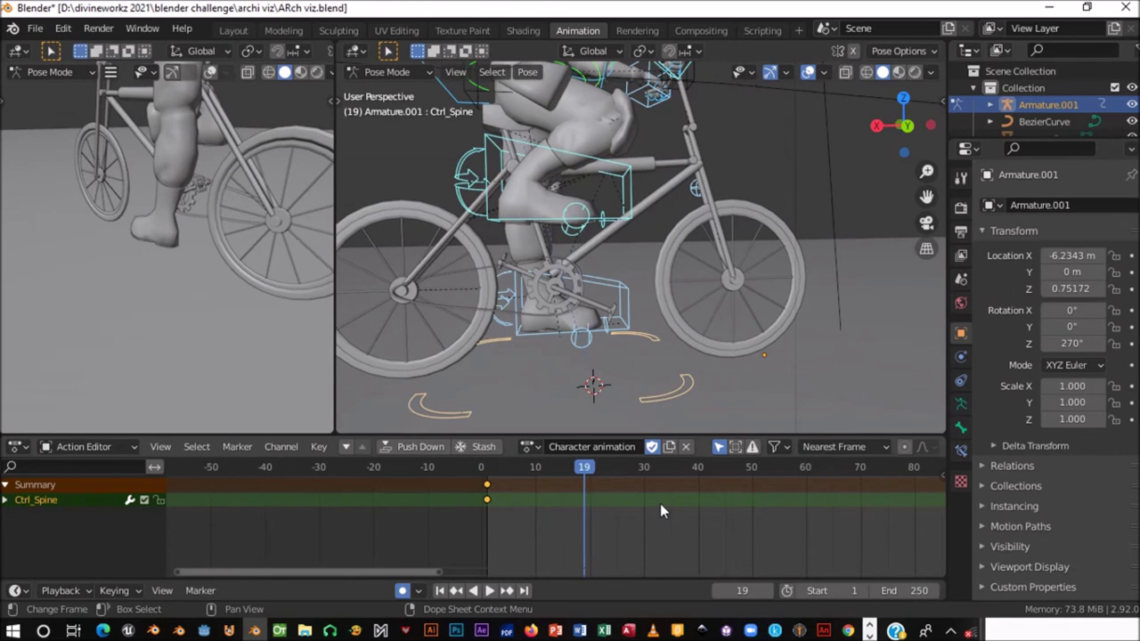
{"action": "scroll", "coordinate": [660, 503], "scroll_direction": "up", "scroll_amount": 1}
{"action": "left_click", "coordinate": [519, 469]}
{"action": "key", "text": "space"}
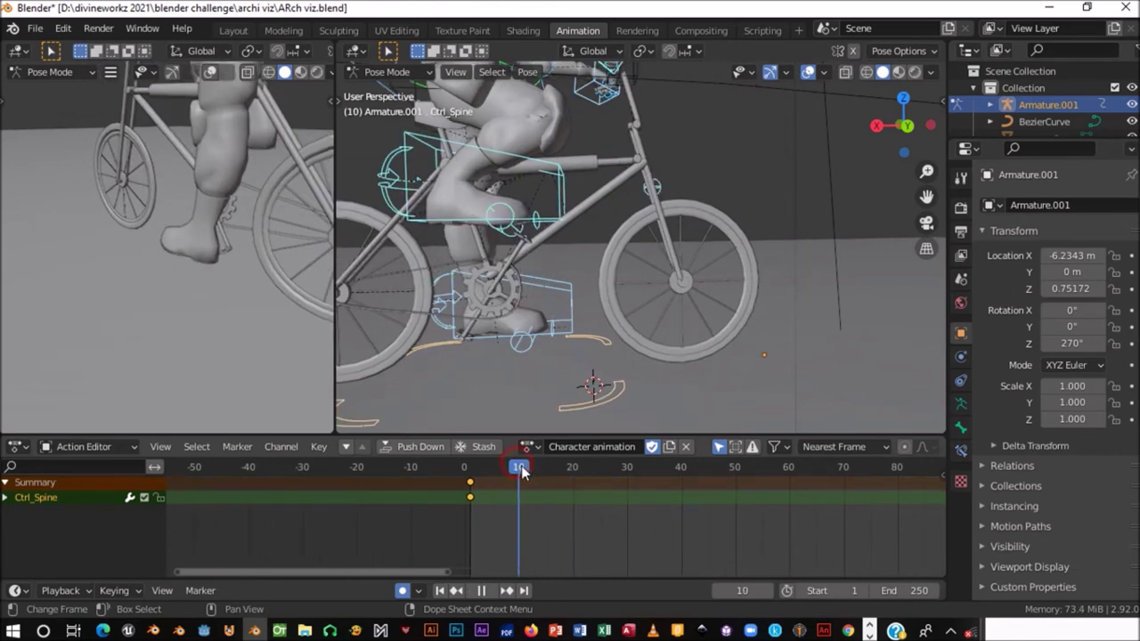
{"action": "key", "text": "Escape"}
- Select Ctrl_Foot_IK_Right, check playback, then keyframe every rig bone at frame 10 and deselect
{"action": "left_click", "coordinate": [548, 221]}
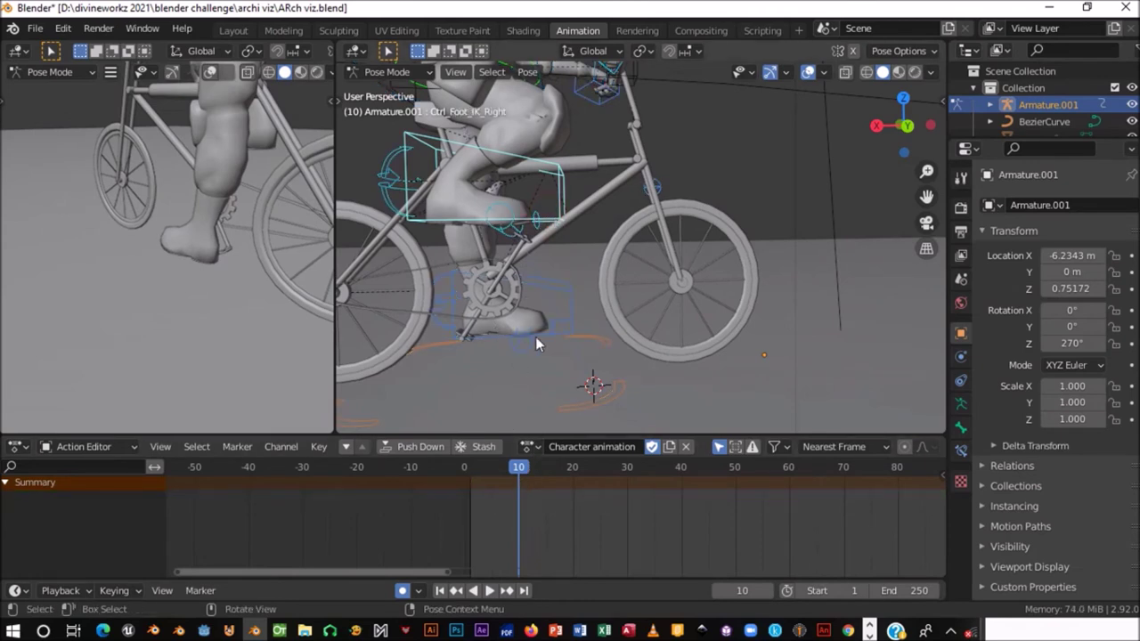
{"action": "key", "text": "space"}
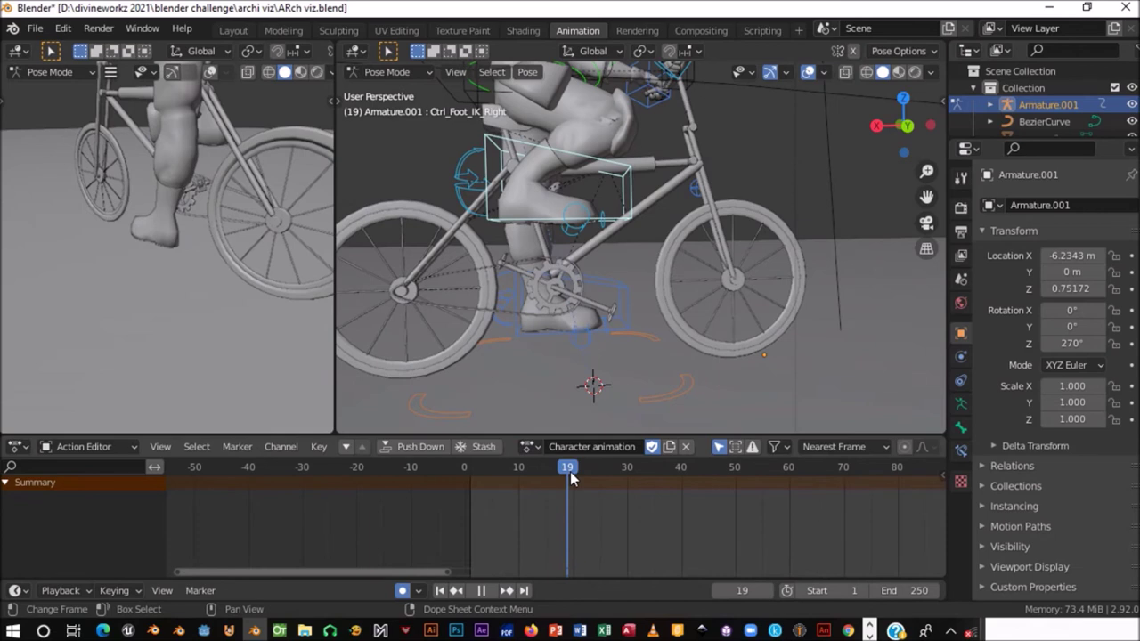
{"action": "left_click_drag", "start_coordinate": [571, 479], "coordinate": [519, 472]}
{"action": "key", "text": "space"}
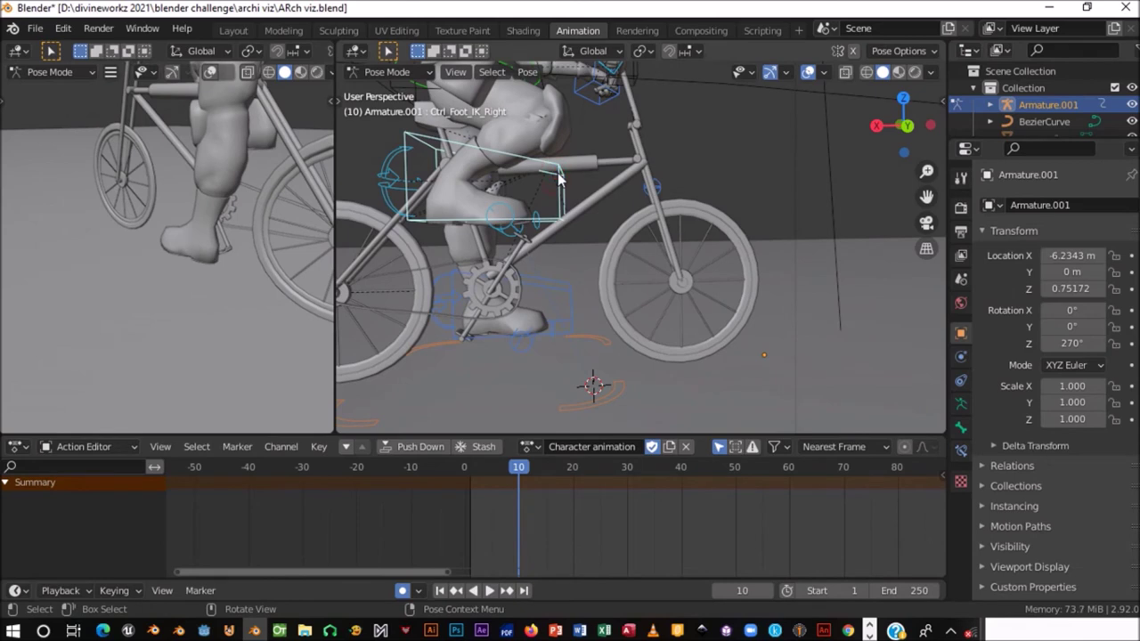
{"action": "key", "text": "a"}
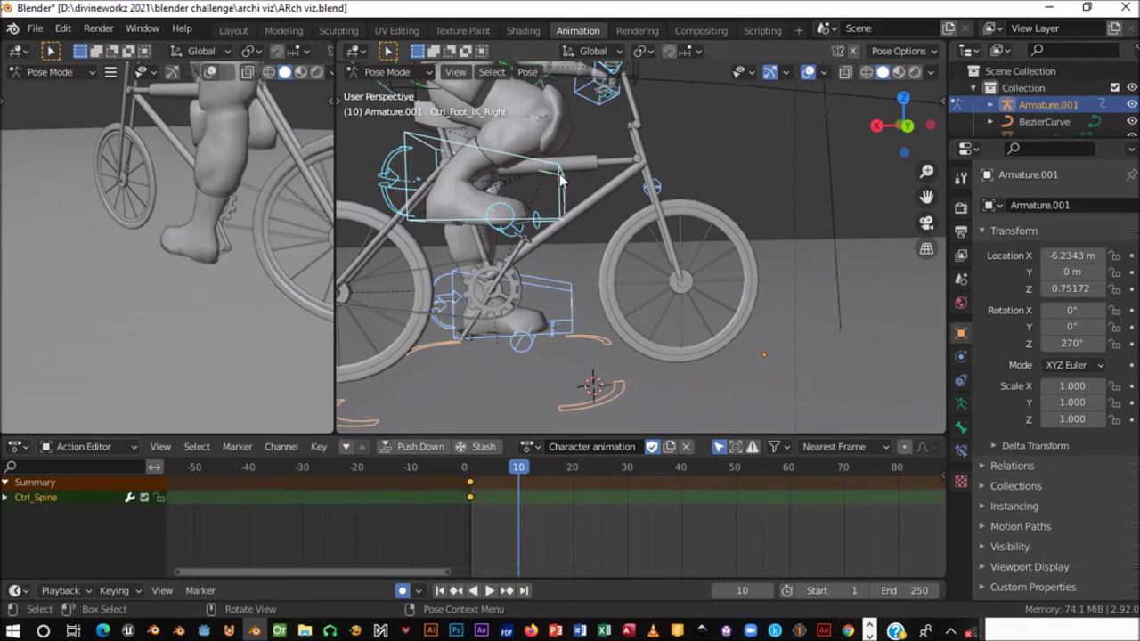
{"action": "key", "text": "i"}
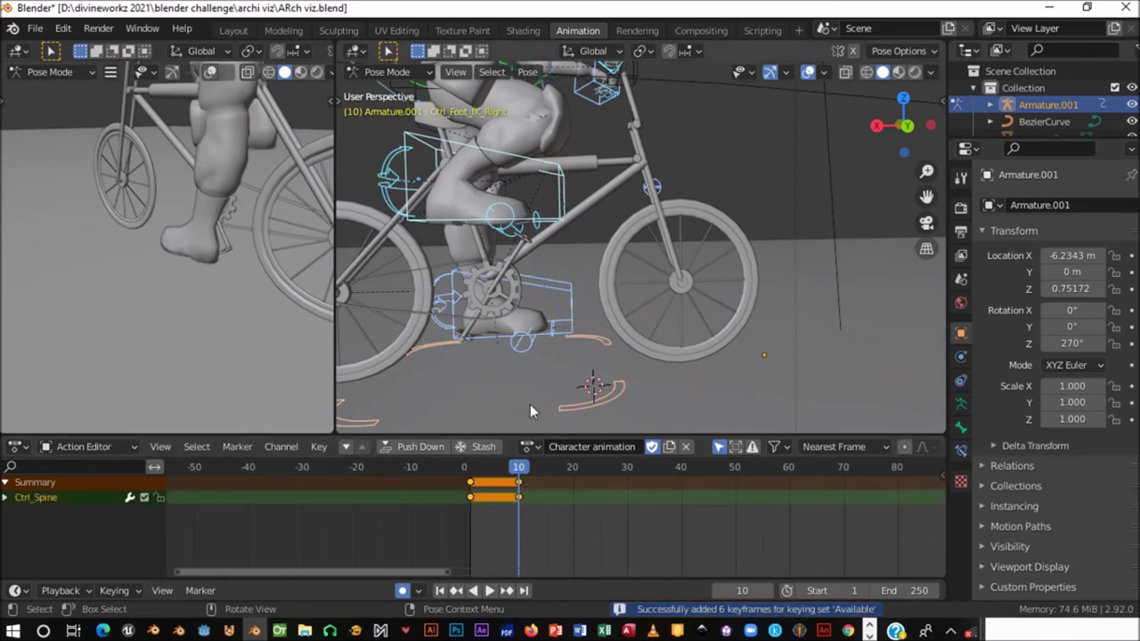
{"action": "key", "text": "alt+a"}
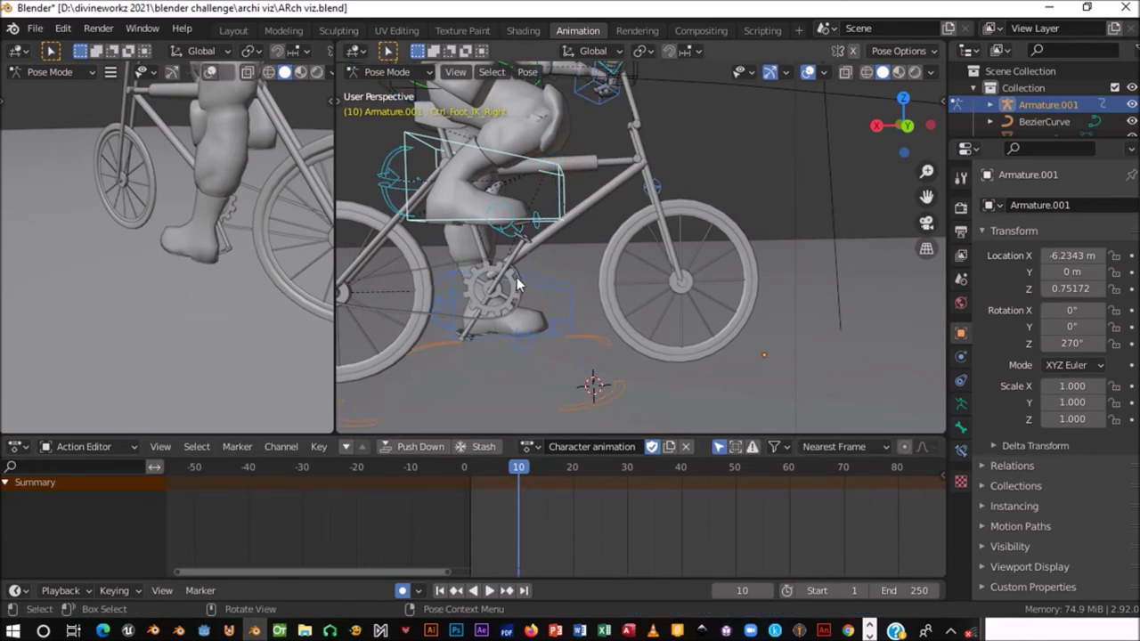
- Show the editing tools beside the viewport and switch to the Layout workspace
{"action": "middle_click_drag", "start_coordinate": [516, 277], "coordinate": [539, 284], "text": "shift"}
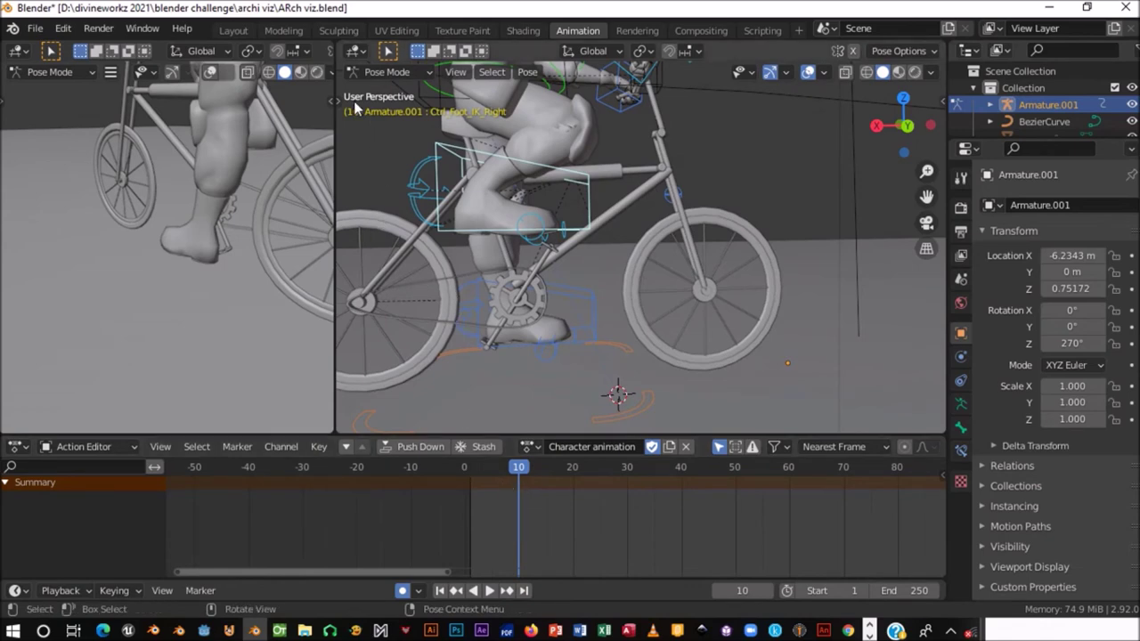
{"action": "left_click", "coordinate": [331, 100]}
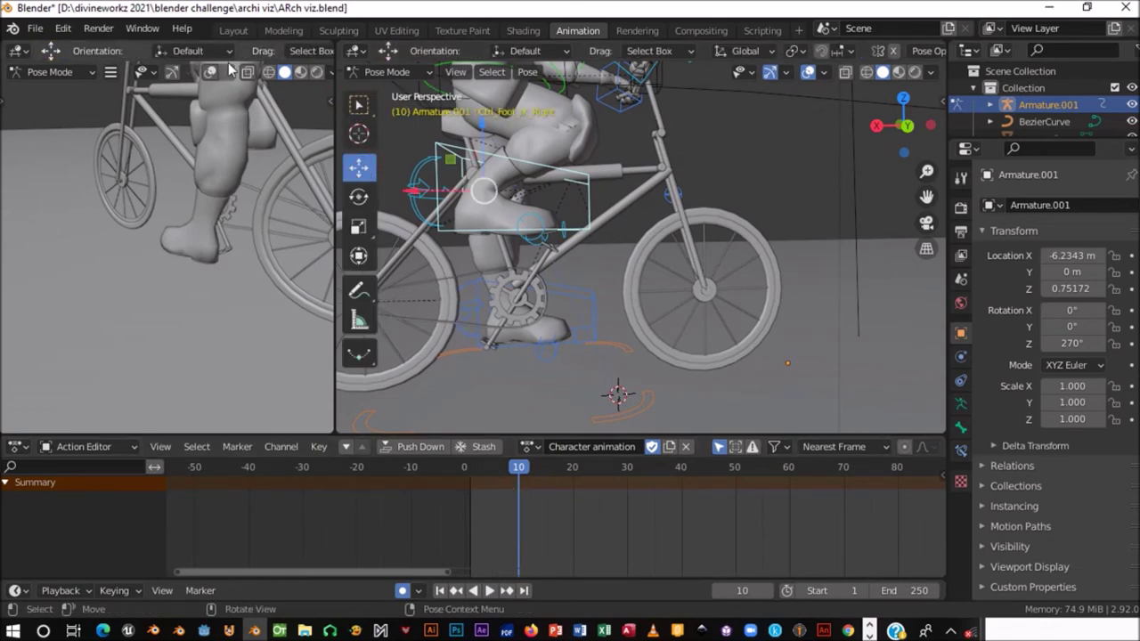
{"action": "left_click", "coordinate": [224, 32]}
{"action": "scroll", "coordinate": [546, 267], "scroll_direction": "down", "scroll_amount": 3}
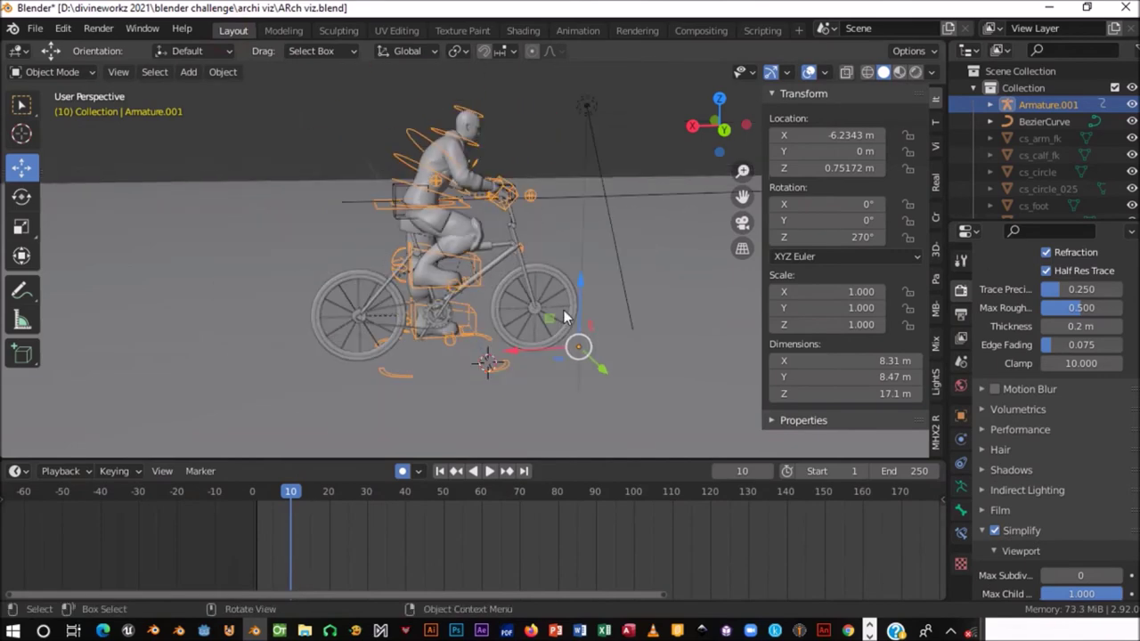
- Reselect the Armature.001 rig and switch it from Object Mode to Pose Mode
{"action": "left_click", "coordinate": [574, 370]}
{"action": "key", "text": "n"}
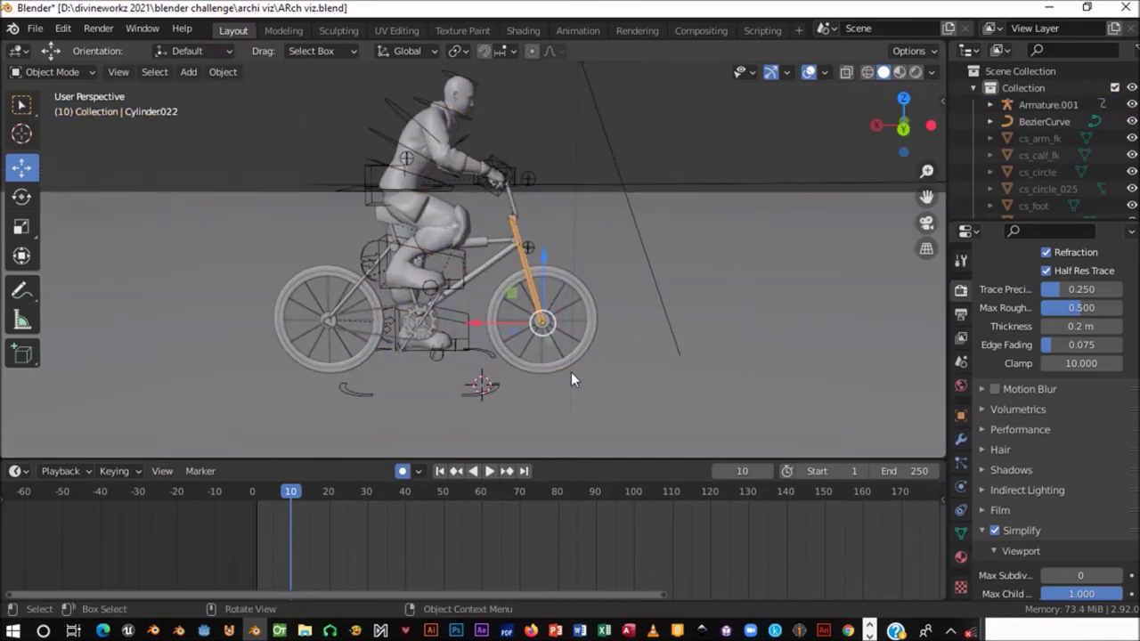
{"action": "middle_click_drag", "start_coordinate": [576, 376], "coordinate": [529, 364]}
{"action": "scroll", "coordinate": [558, 235], "scroll_direction": "up", "scroll_amount": 3}
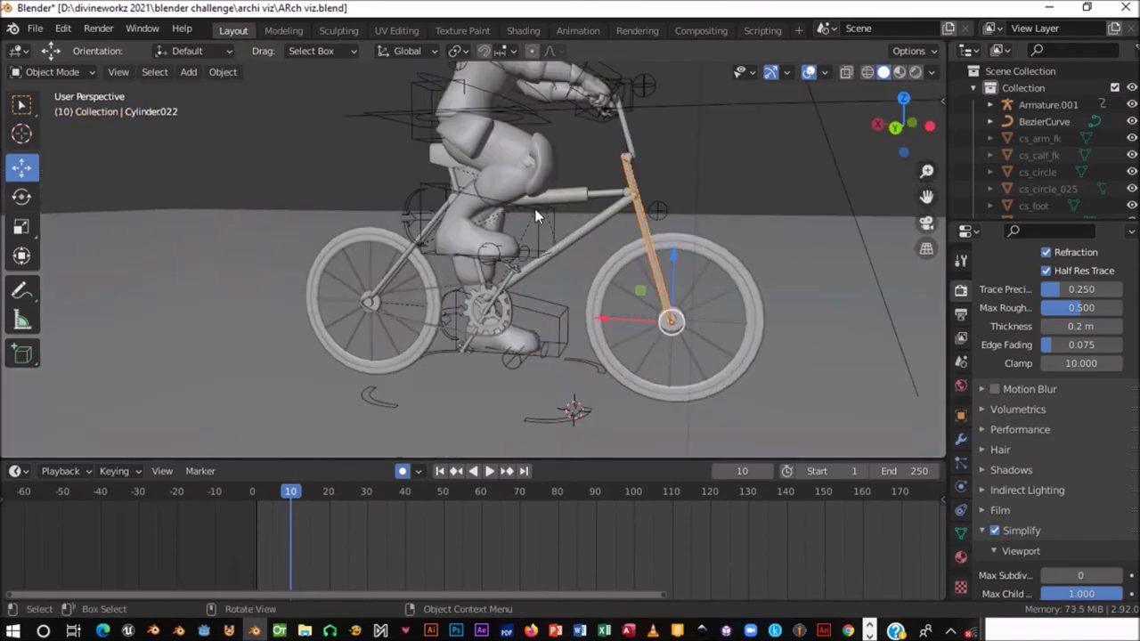
{"action": "left_click", "coordinate": [534, 210]}
{"action": "left_click", "coordinate": [51, 71]}
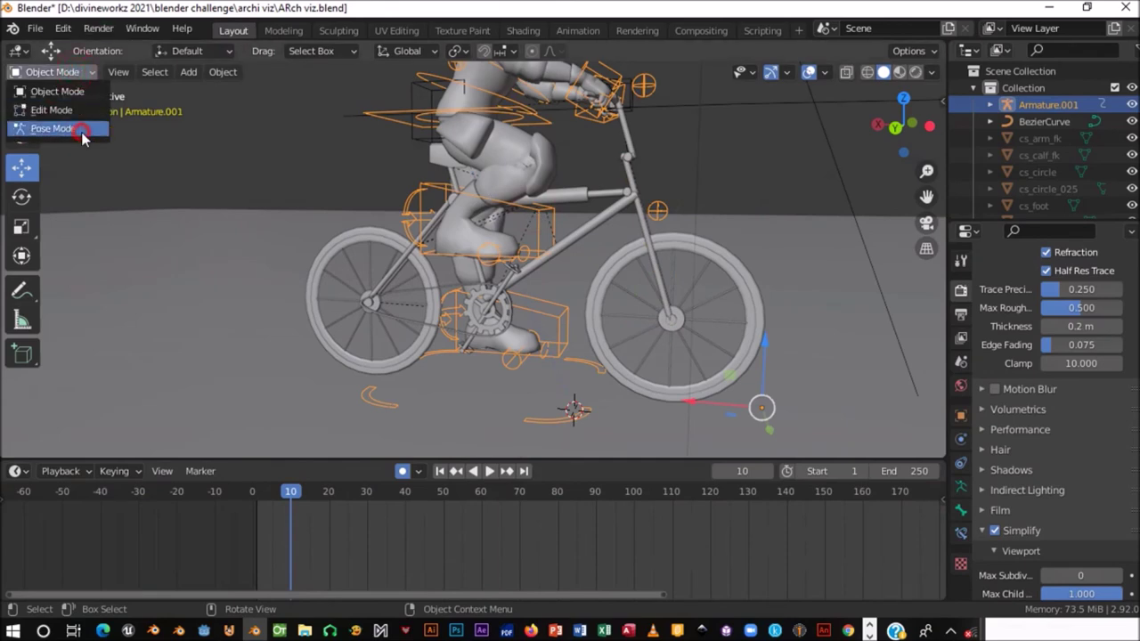
{"action": "left_click", "coordinate": [82, 134]}
- Raise Ctrl_Foot_IK_Right about 1.3 m at frame 10 with auto keying
{"action": "scroll", "coordinate": [602, 313], "scroll_direction": "up", "scroll_amount": 3}
{"action": "scroll", "coordinate": [592, 299], "scroll_direction": "up", "scroll_amount": 3}
{"action": "scroll", "coordinate": [539, 227], "scroll_direction": "up", "scroll_amount": 2}
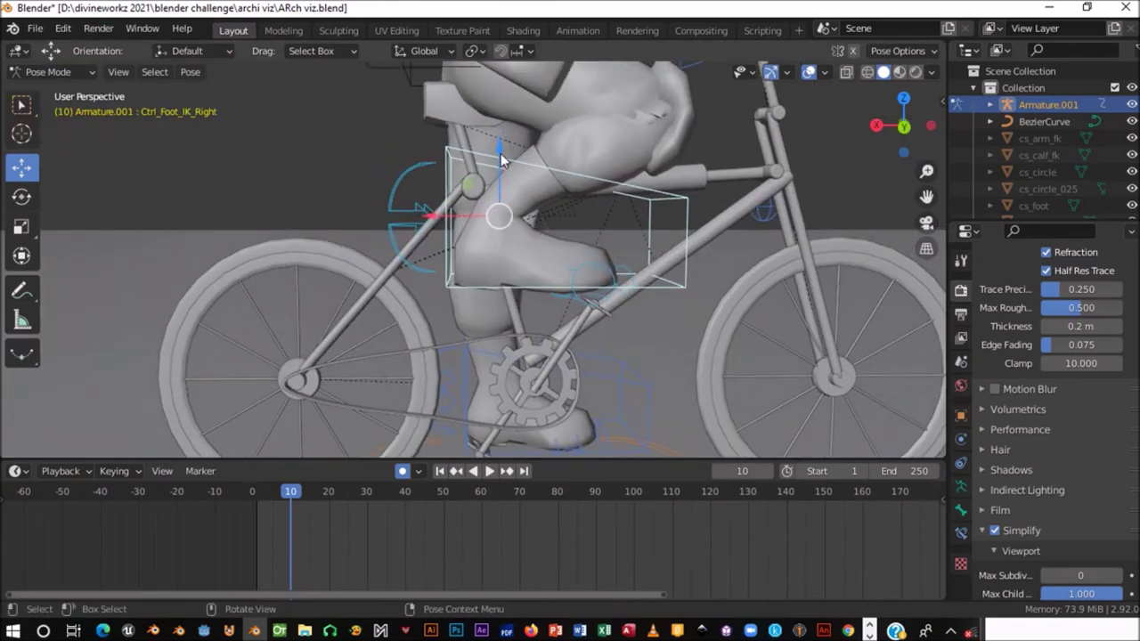
{"action": "middle_click_drag", "start_coordinate": [528, 232], "coordinate": [506, 193], "text": "shift"}
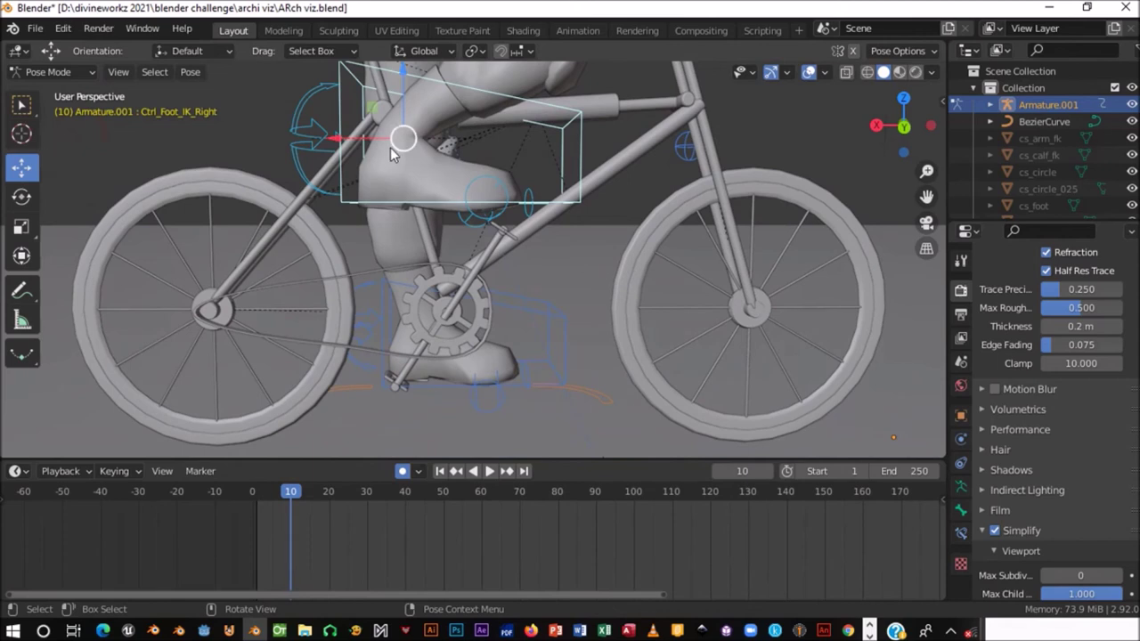
{"action": "left_click_drag", "start_coordinate": [401, 79], "coordinate": [399, 93]}
{"action": "mouse_move", "coordinate": [356, 177]}
{"action": "left_mouse_down"}
{"action": "mouse_move", "coordinate": [380, 153]}
{"action": "mouse_move", "coordinate": [410, 157]}
{"action": "left_mouse_up"}
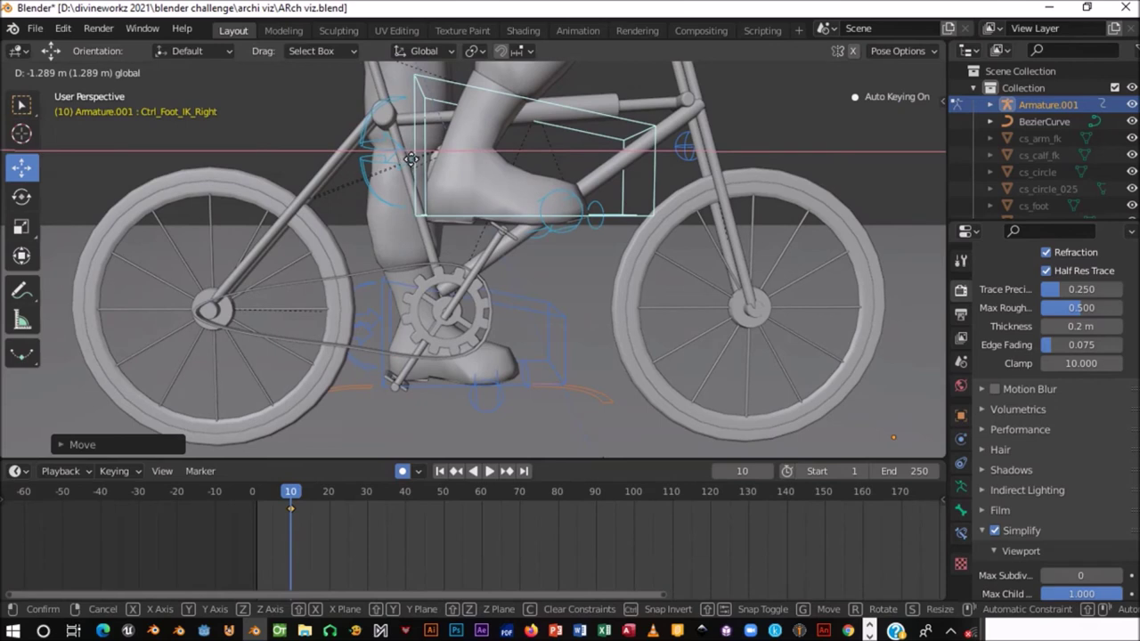
{"action": "left_click_drag", "start_coordinate": [411, 159], "coordinate": [416, 159]}
{"action": "left_click_drag", "start_coordinate": [300, 490], "coordinate": [255, 495]}
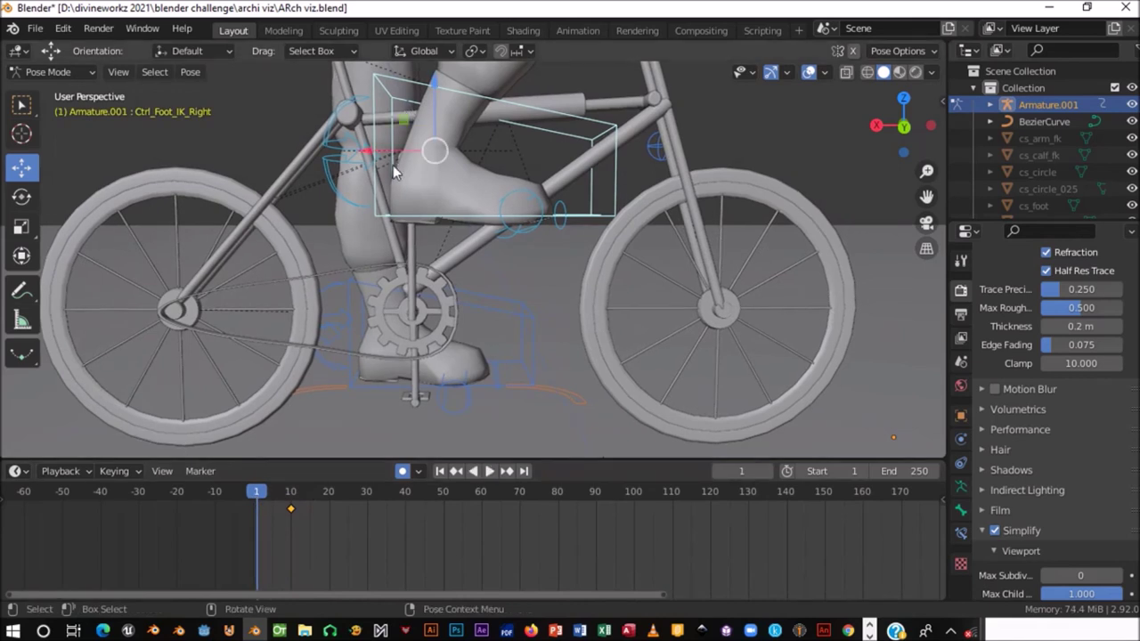
- At frame 1, slide the right foot control back along X and lower it along Z
{"action": "mouse_move", "coordinate": [394, 165]}
{"action": "left_mouse_down"}
{"action": "mouse_move", "coordinate": [290, 153]}
{"action": "mouse_move", "coordinate": [421, 158]}
{"action": "mouse_move", "coordinate": [432, 122]}
{"action": "left_mouse_up"}
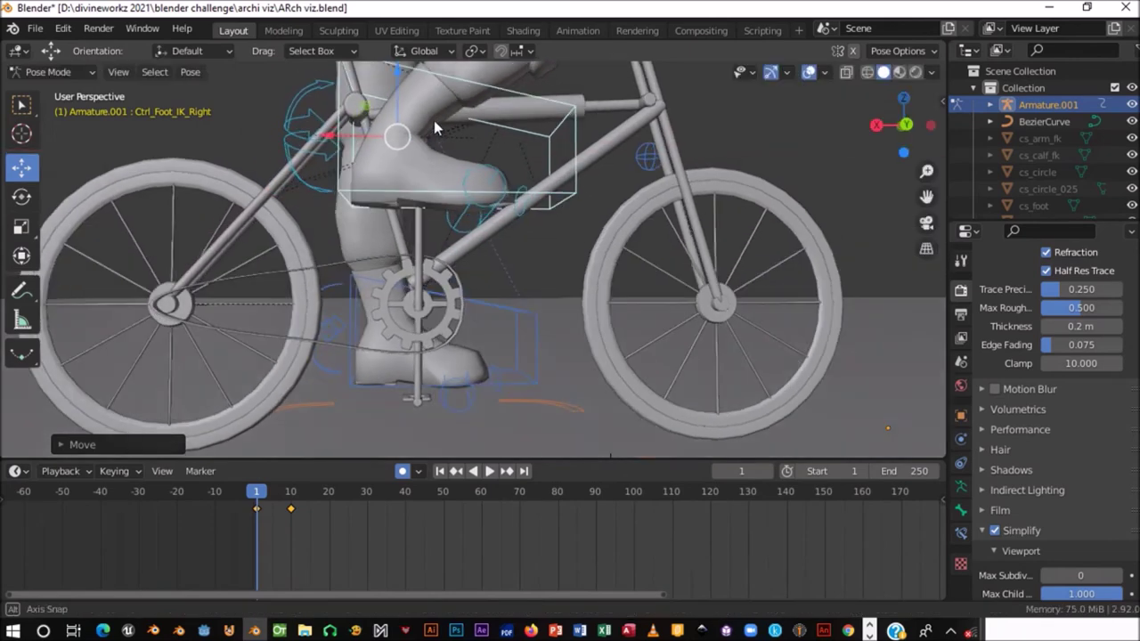
{"action": "middle_click_drag", "start_coordinate": [432, 122], "coordinate": [441, 111]}
{"action": "left_click_drag", "start_coordinate": [406, 72], "coordinate": [414, 455]}
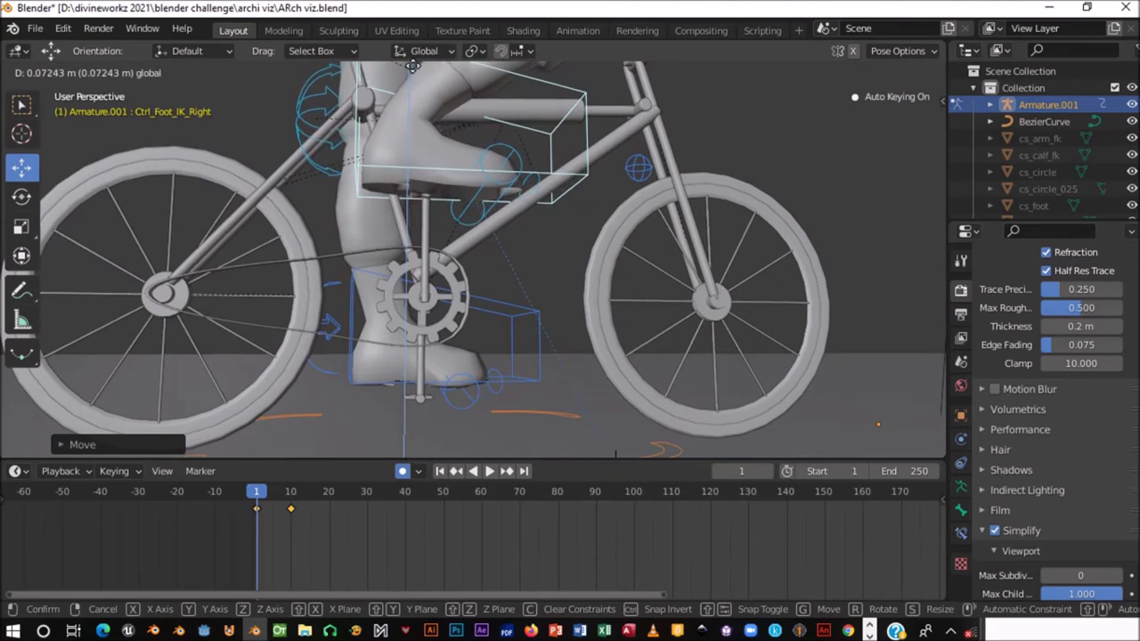
{"action": "left_click_drag", "start_coordinate": [413, 453], "coordinate": [413, 452]}
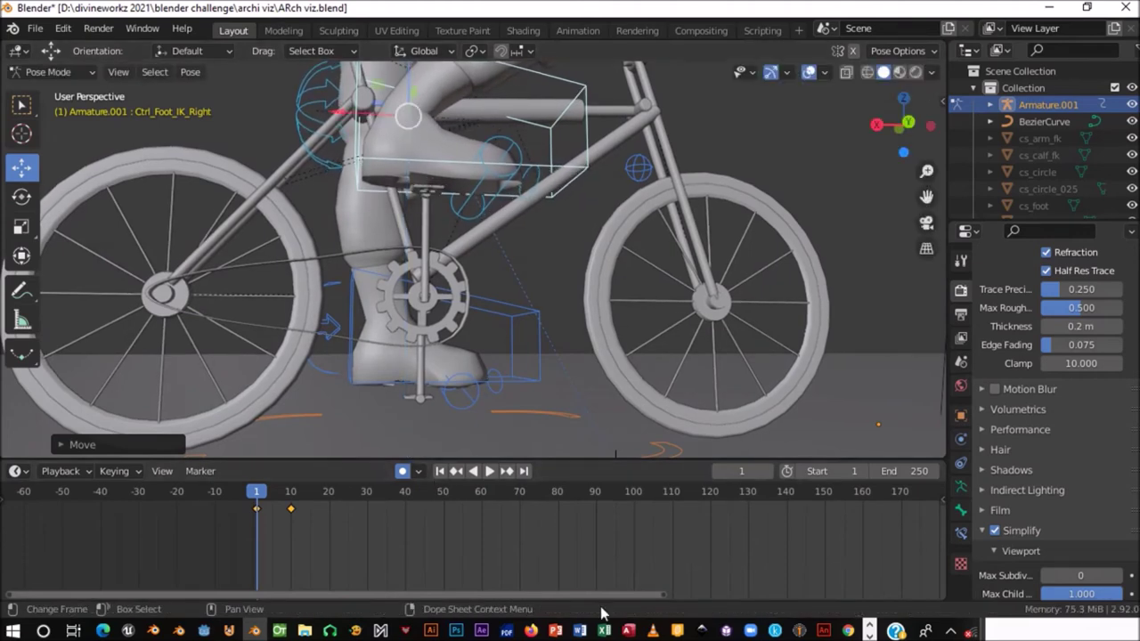
{"action": "mouse_move", "coordinate": [466, 399]}
{"action": "middle_mouse_down"}
{"action": "mouse_move", "coordinate": [479, 303]}
{"action": "mouse_move", "coordinate": [482, 328]}
{"action": "middle_mouse_up"}
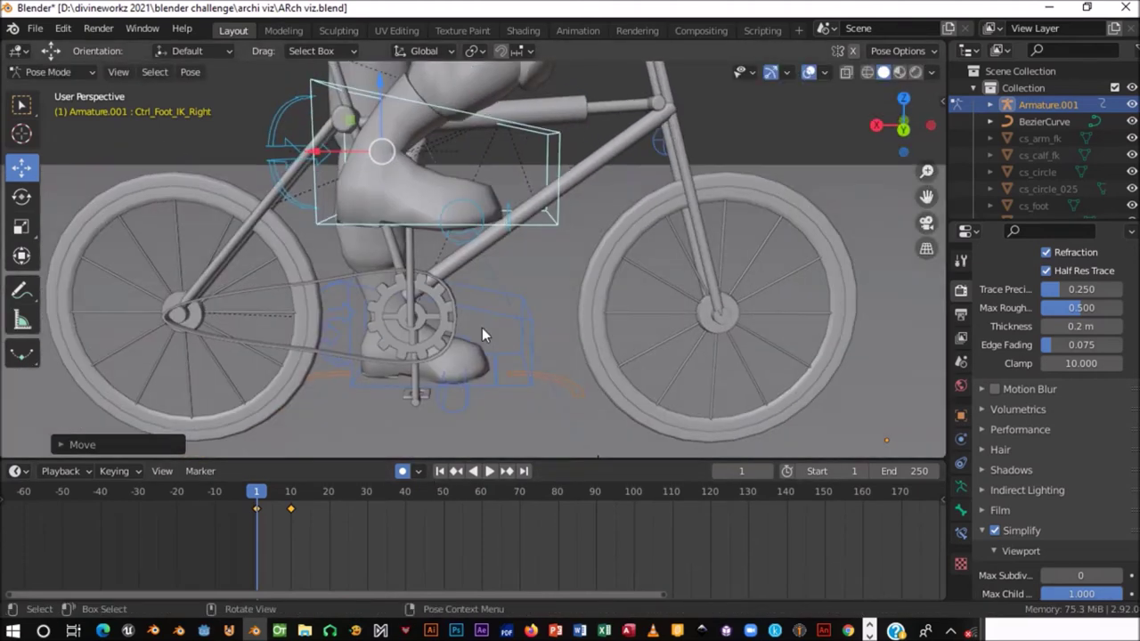
{"action": "scroll", "coordinate": [492, 317], "scroll_direction": "down", "scroll_amount": 2}
{"action": "scroll", "coordinate": [492, 316], "scroll_direction": "down", "scroll_amount": 1}
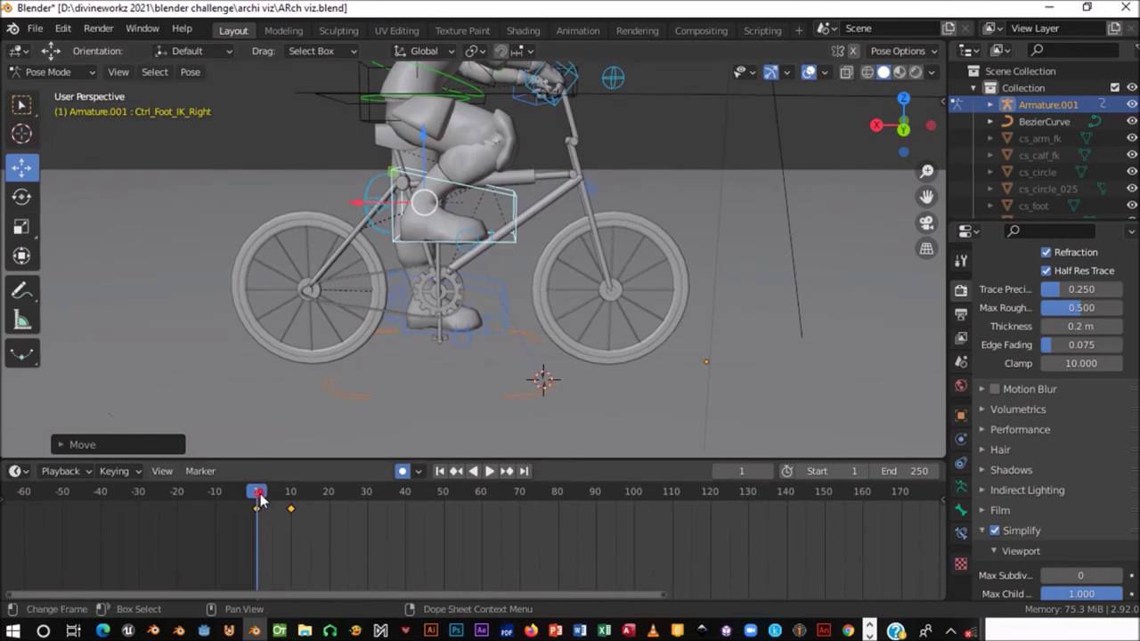
{"action": "key", "text": "space"}
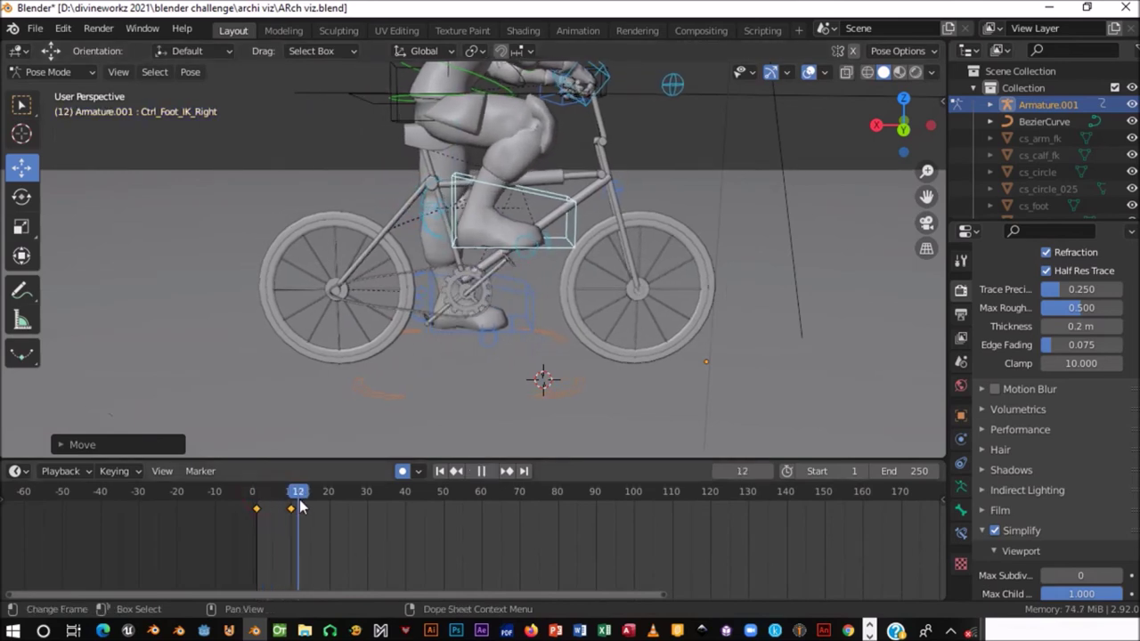
- At frame 20, move the foot control down and forward onto the pedal, then save ARch viz.blend
{"action": "left_click", "coordinate": [330, 508]}
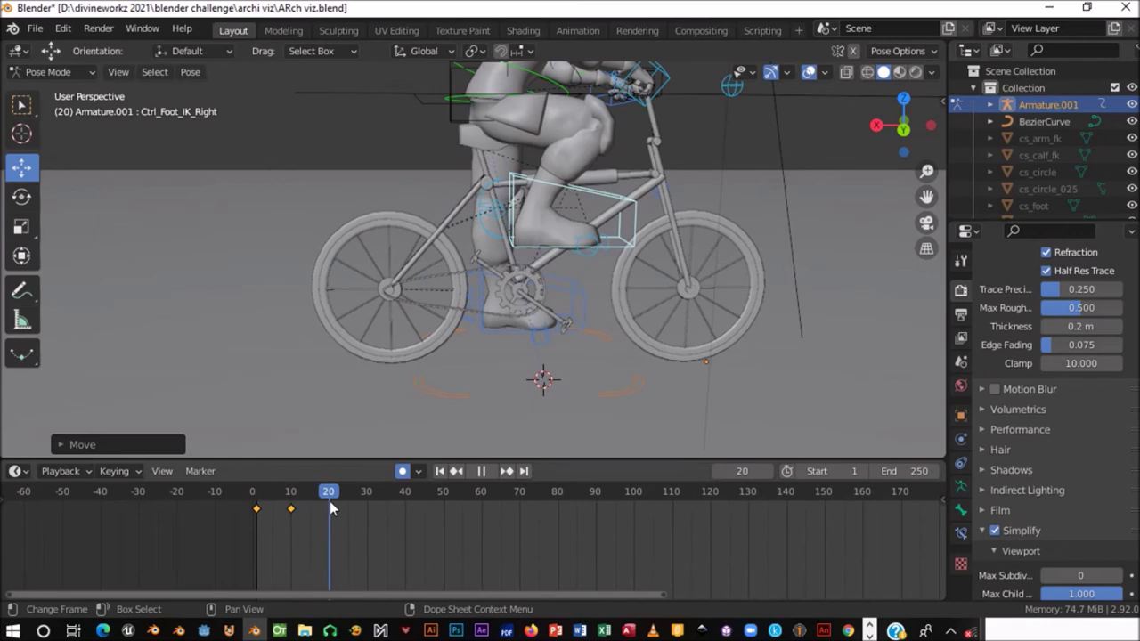
{"action": "key", "text": "space"}
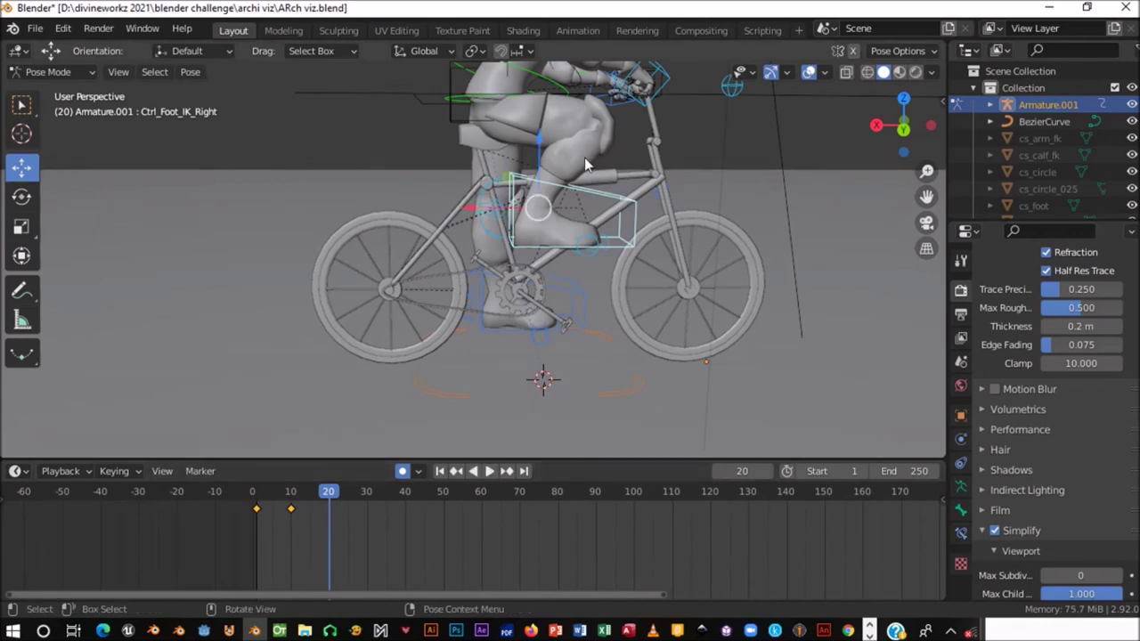
{"action": "left_click_drag", "start_coordinate": [539, 148], "coordinate": [555, 227]}
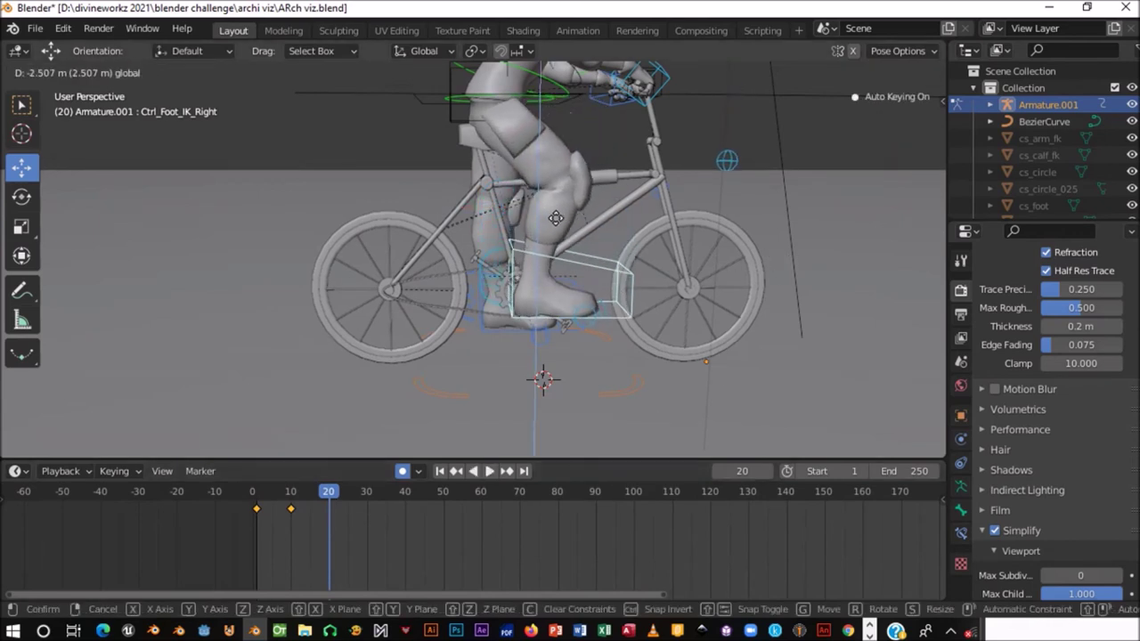
{"action": "left_click_drag", "start_coordinate": [555, 227], "coordinate": [665, 269]}
{"action": "key", "text": "KP_Decimal"}
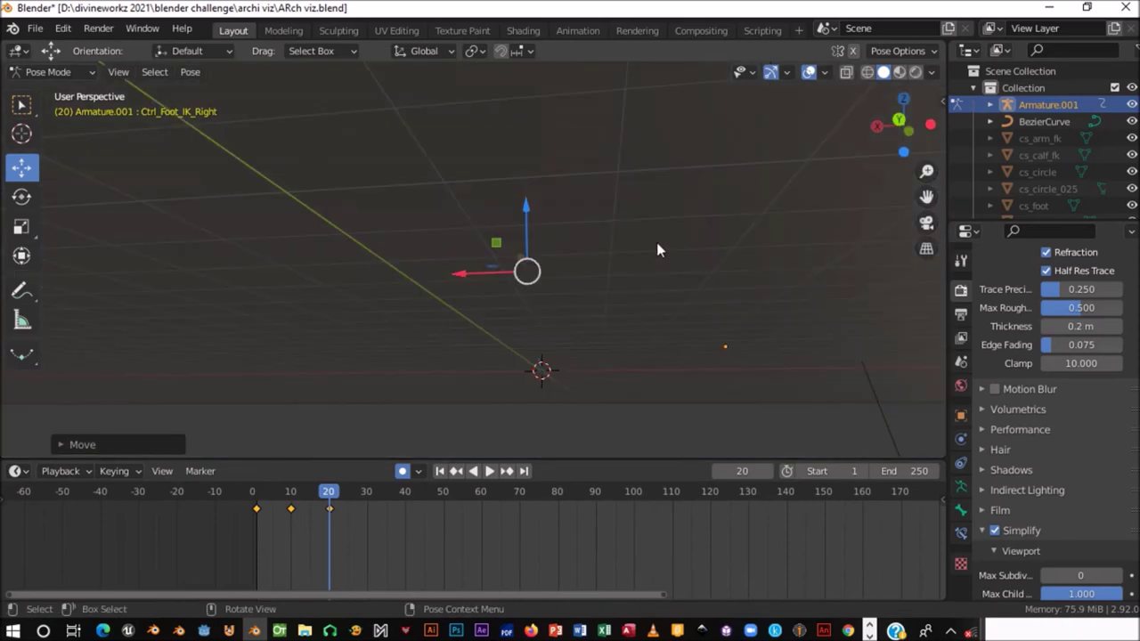
{"action": "middle_click_drag", "start_coordinate": [595, 164], "coordinate": [472, 126], "text": "shift"}
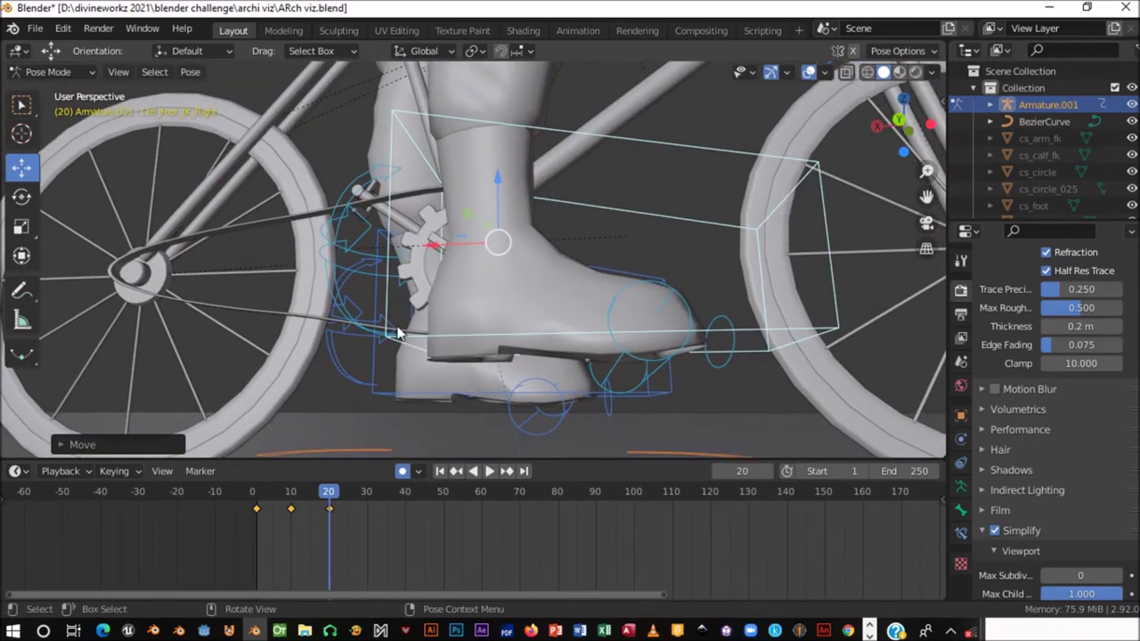
{"action": "mouse_move", "coordinate": [444, 247]}
{"action": "left_mouse_down"}
{"action": "mouse_move", "coordinate": [507, 194]}
{"action": "mouse_move", "coordinate": [559, 116]}
{"action": "mouse_move", "coordinate": [571, 127]}
{"action": "left_mouse_up"}
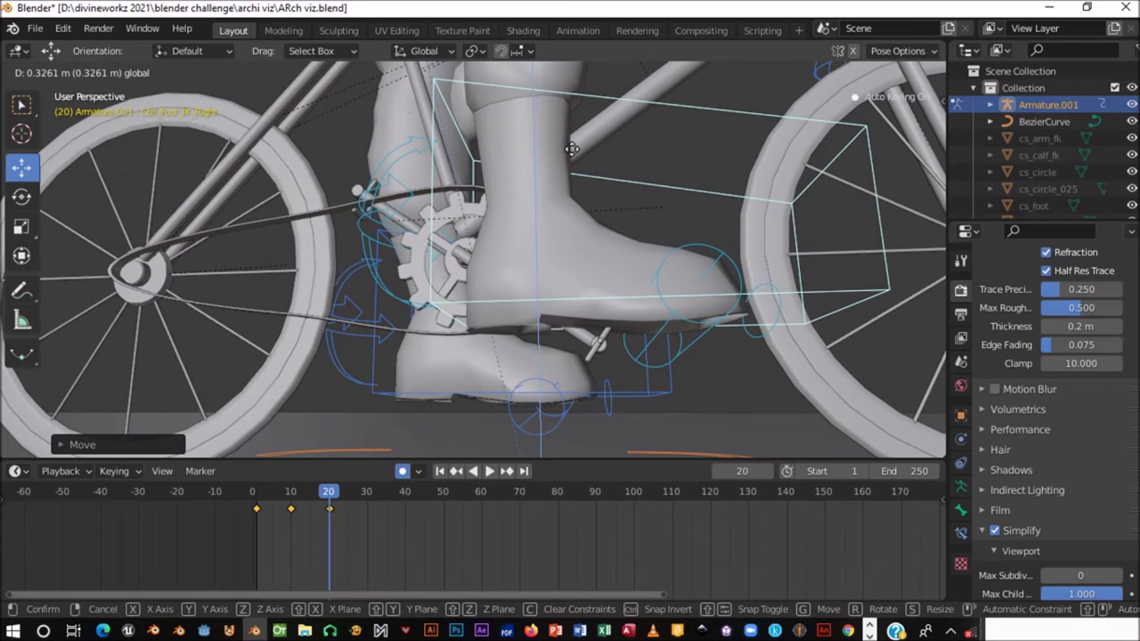
{"action": "left_click_drag", "start_coordinate": [572, 128], "coordinate": [591, 352]}
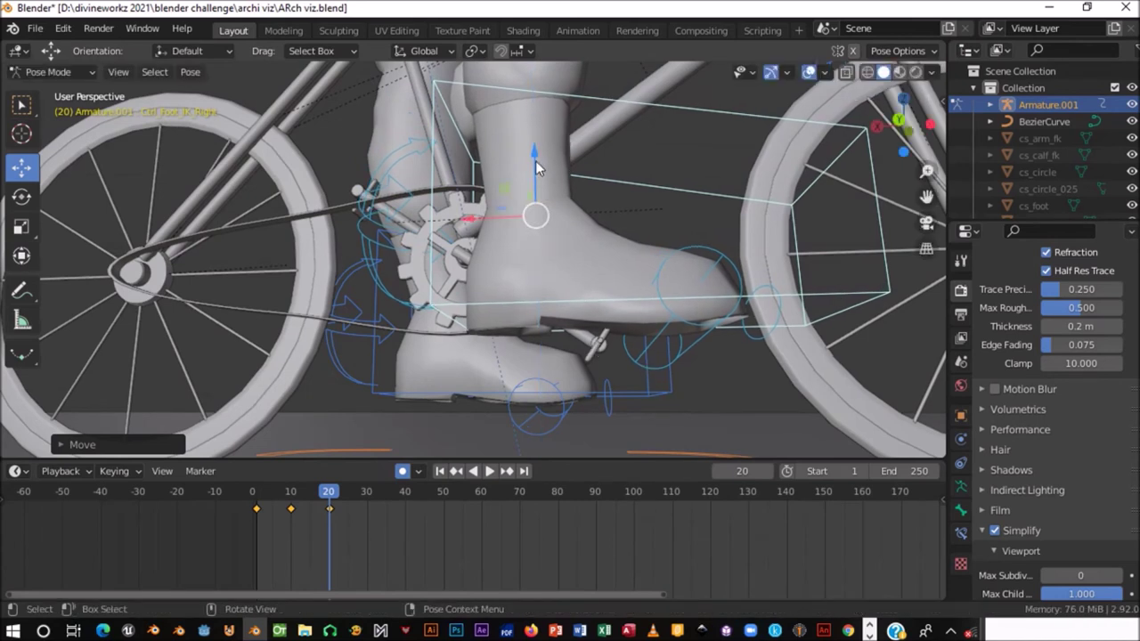
{"action": "left_click_drag", "start_coordinate": [536, 165], "coordinate": [535, 160]}
{"action": "key", "text": "ctrl+s"}
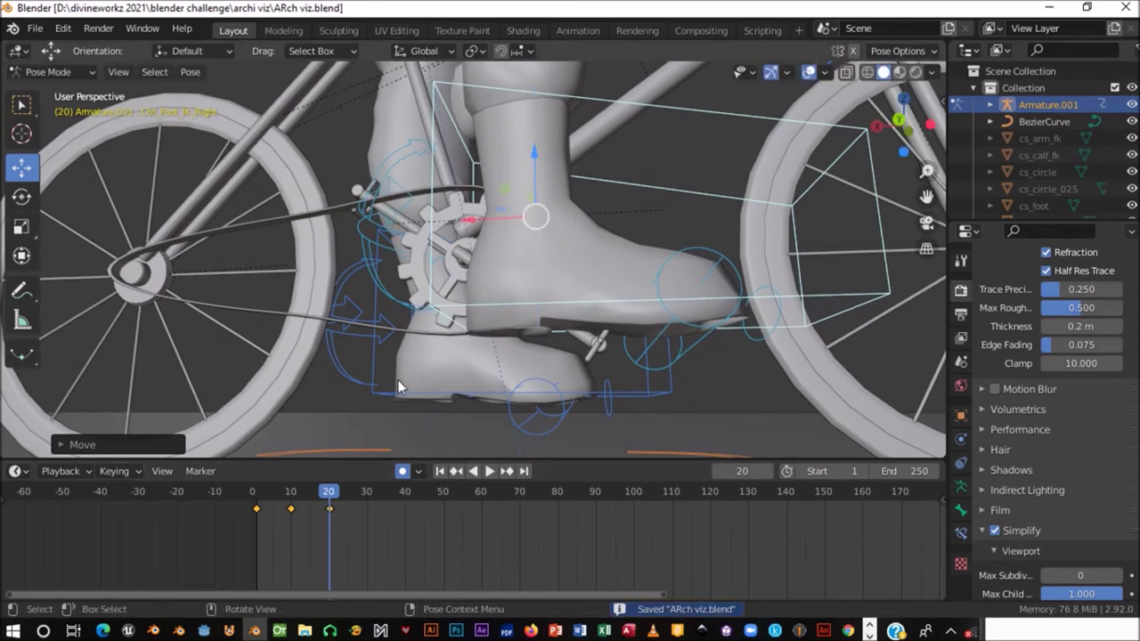
- Review the pedal motion around frames 14–21 and reselect the right foot control
{"action": "middle_click_drag", "start_coordinate": [544, 258], "coordinate": [470, 256]}
{"action": "middle_click_drag", "start_coordinate": [510, 318], "coordinate": [505, 341]}
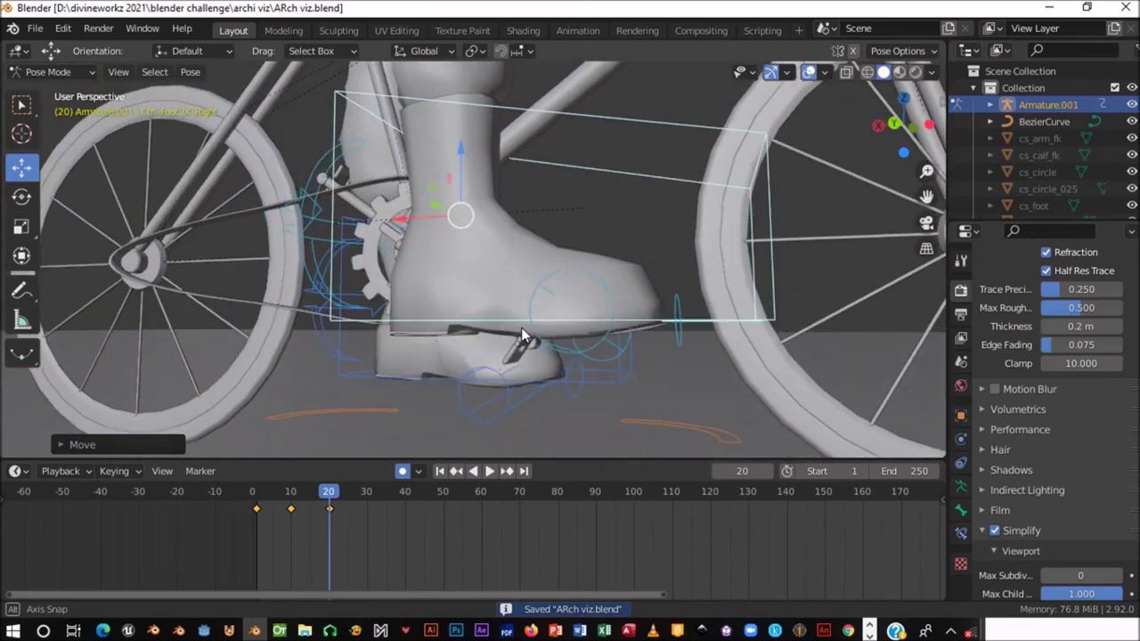
{"action": "middle_click_drag", "start_coordinate": [505, 341], "coordinate": [463, 374]}
{"action": "left_click", "coordinate": [309, 507]}
{"action": "key", "text": "space"}
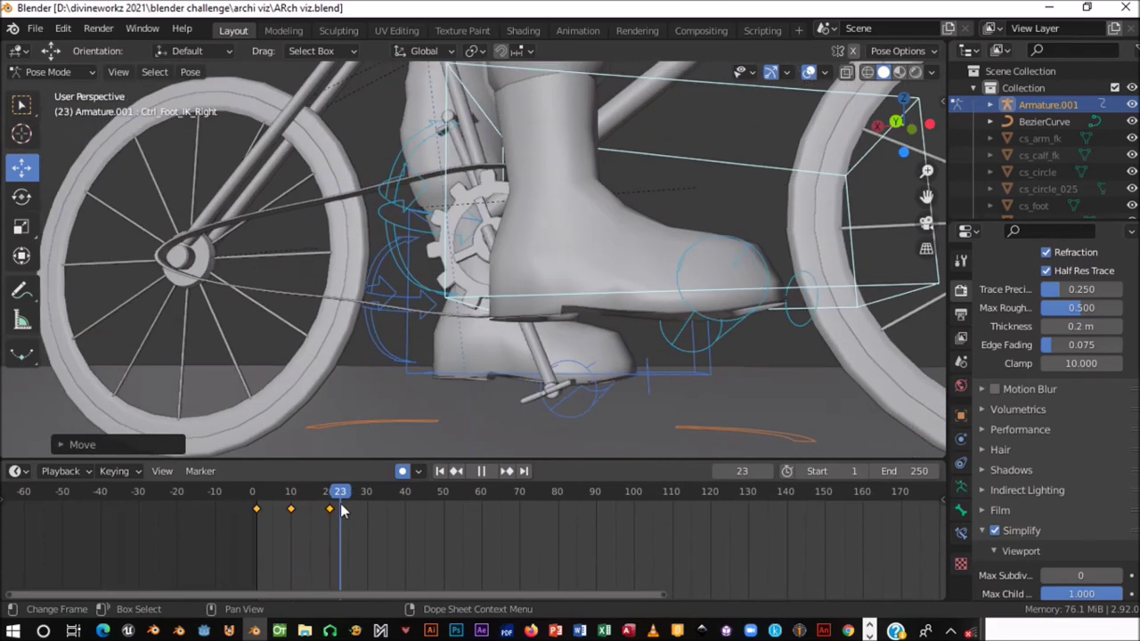
{"action": "left_click_drag", "start_coordinate": [340, 508], "coordinate": [329, 504]}
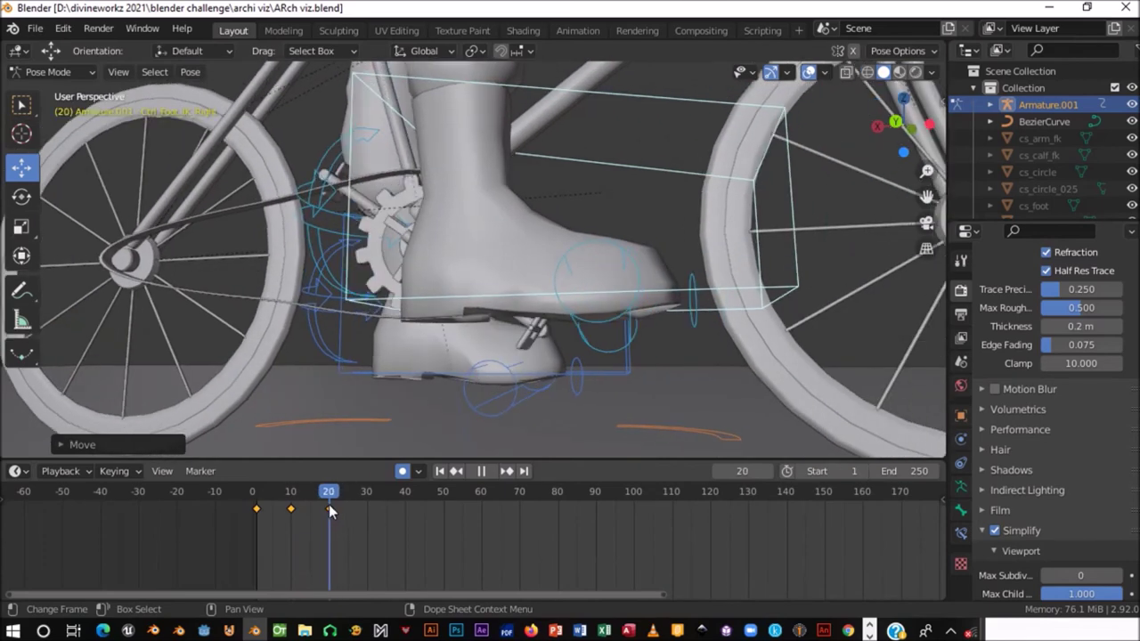
{"action": "key", "text": "space"}
{"action": "mouse_move", "coordinate": [327, 356]}
{"action": "middle_mouse_down"}
{"action": "mouse_move", "coordinate": [409, 262]}
{"action": "mouse_move", "coordinate": [390, 216]}
{"action": "middle_mouse_up"}
{"action": "left_click", "coordinate": [389, 198]}
{"action": "mouse_move", "coordinate": [452, 418]}
{"action": "middle_mouse_down"}
{"action": "mouse_move", "coordinate": [516, 331]}
{"action": "mouse_move", "coordinate": [505, 360]}
{"action": "middle_mouse_up"}
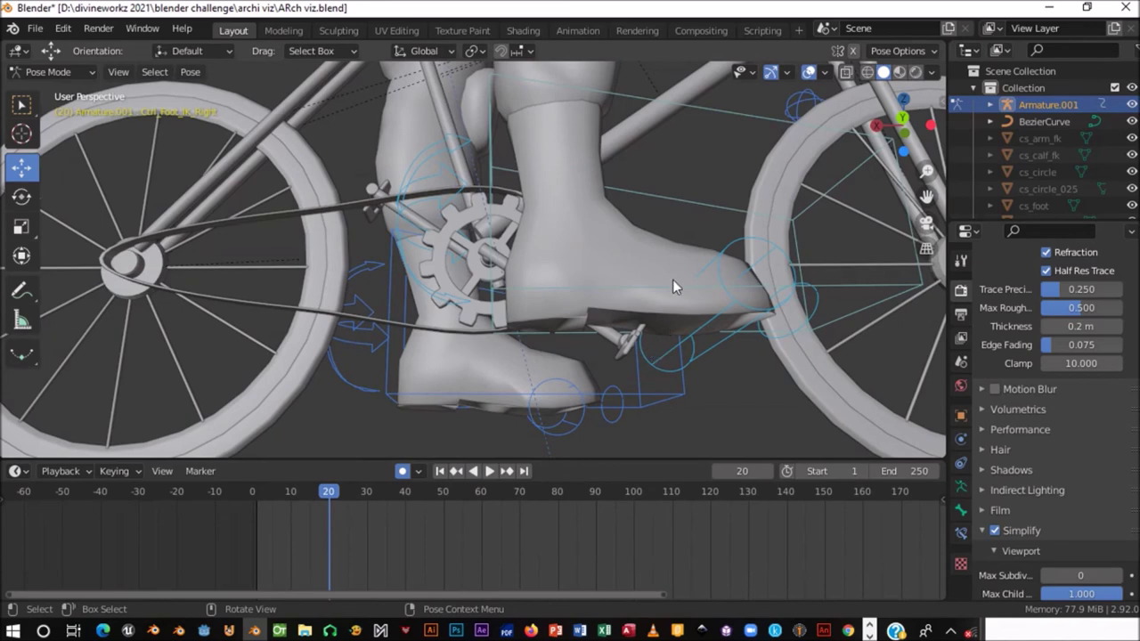
{"action": "left_click", "coordinate": [614, 295]}
{"action": "key", "text": "KP_Decimal"}
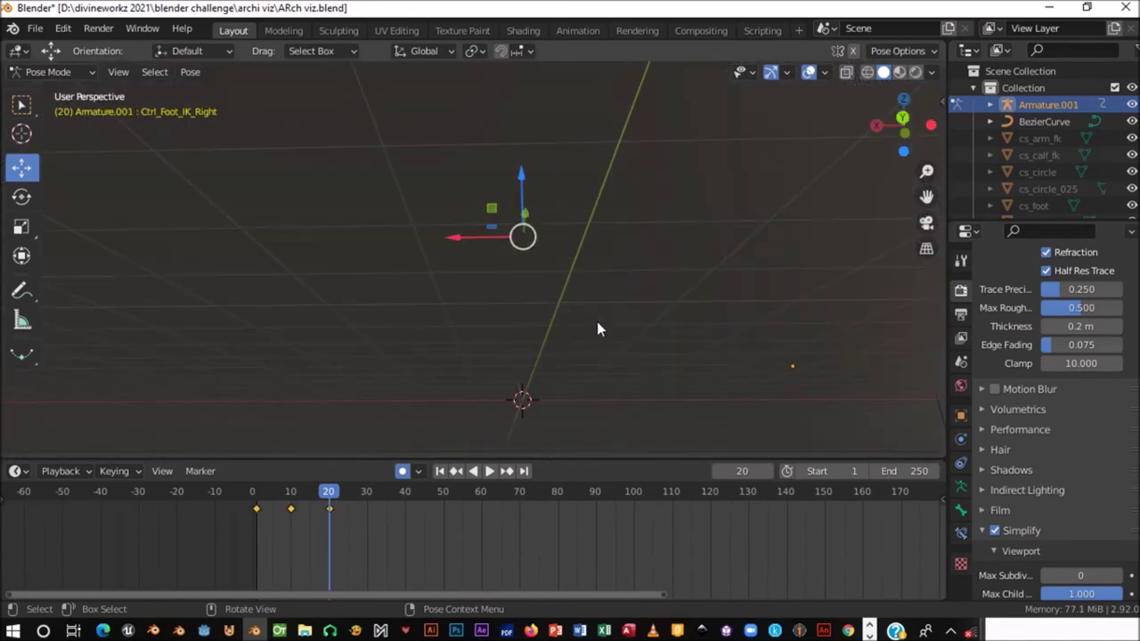
{"action": "scroll", "coordinate": [586, 359], "scroll_direction": "up", "scroll_amount": 5}
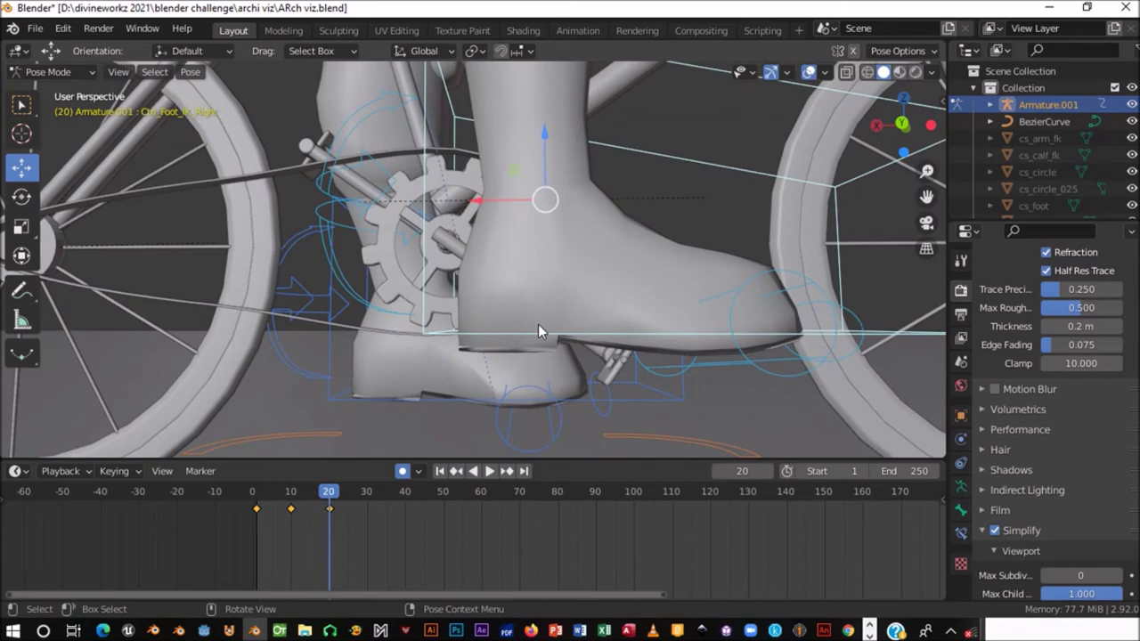
{"action": "scroll", "coordinate": [538, 324], "scroll_direction": "up", "scroll_amount": 2}
- At frame 30, move the right foot control back and left to key it around the crank
{"action": "left_click", "coordinate": [328, 501]}
{"action": "left_click_drag", "start_coordinate": [328, 501], "coordinate": [357, 503]}
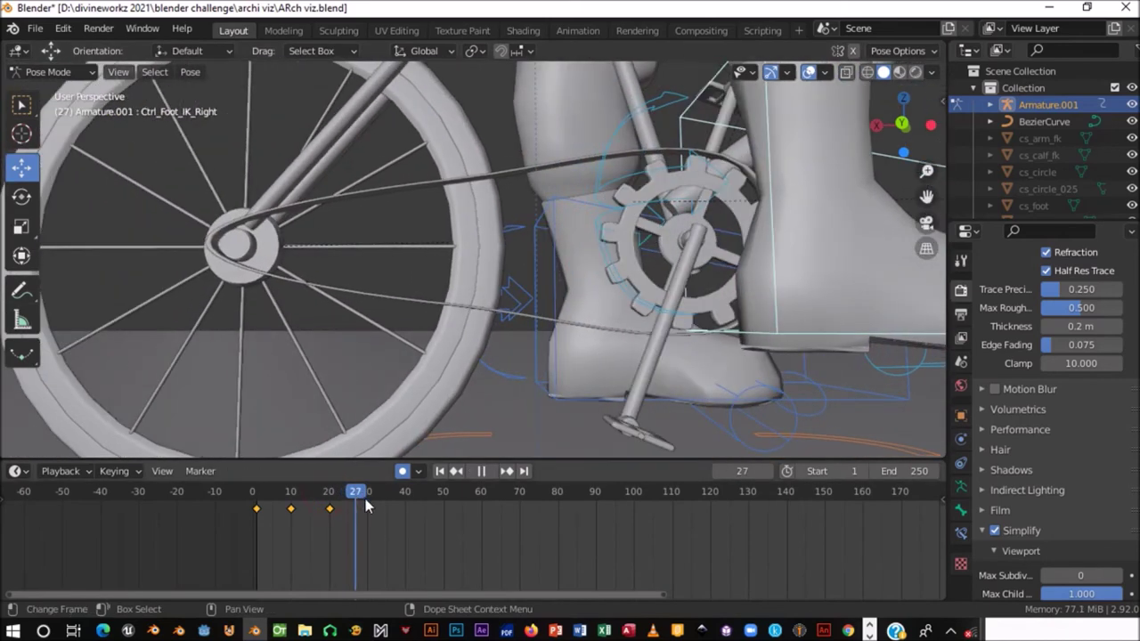
{"action": "key", "text": "space"}
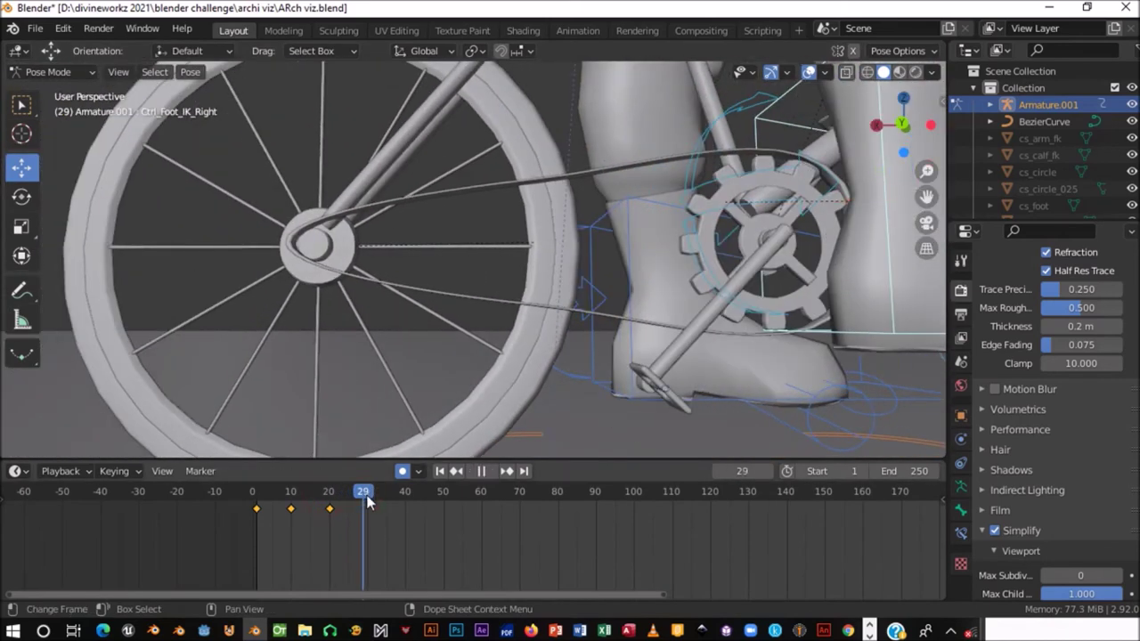
{"action": "key", "text": "space"}
{"action": "scroll", "coordinate": [729, 268], "scroll_direction": "down", "scroll_amount": 4}
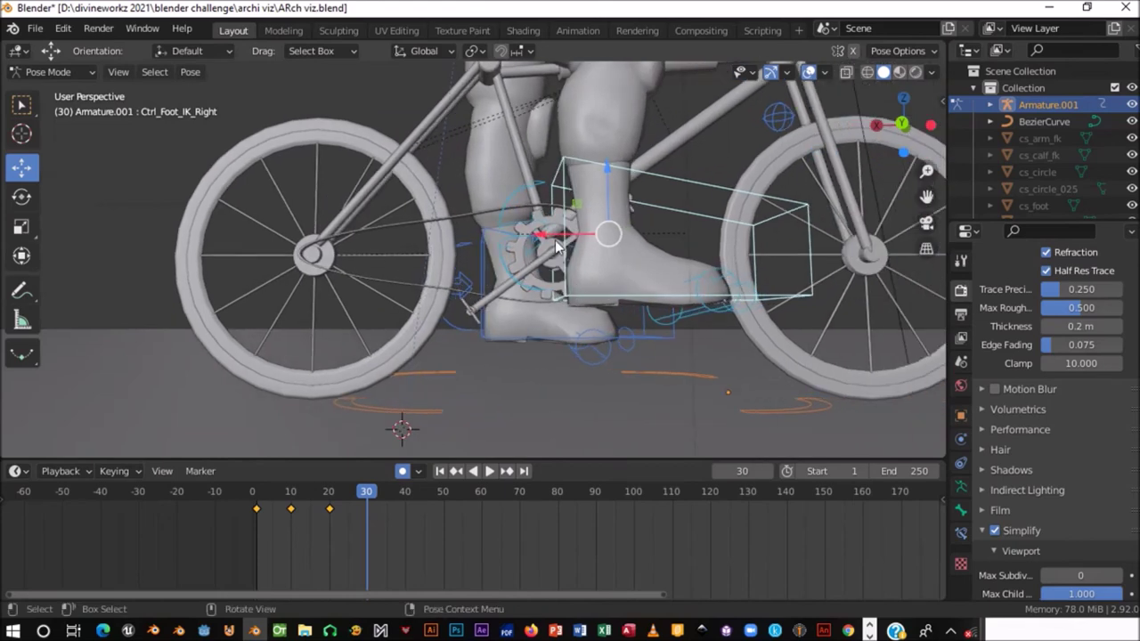
{"action": "key", "text": "g"}
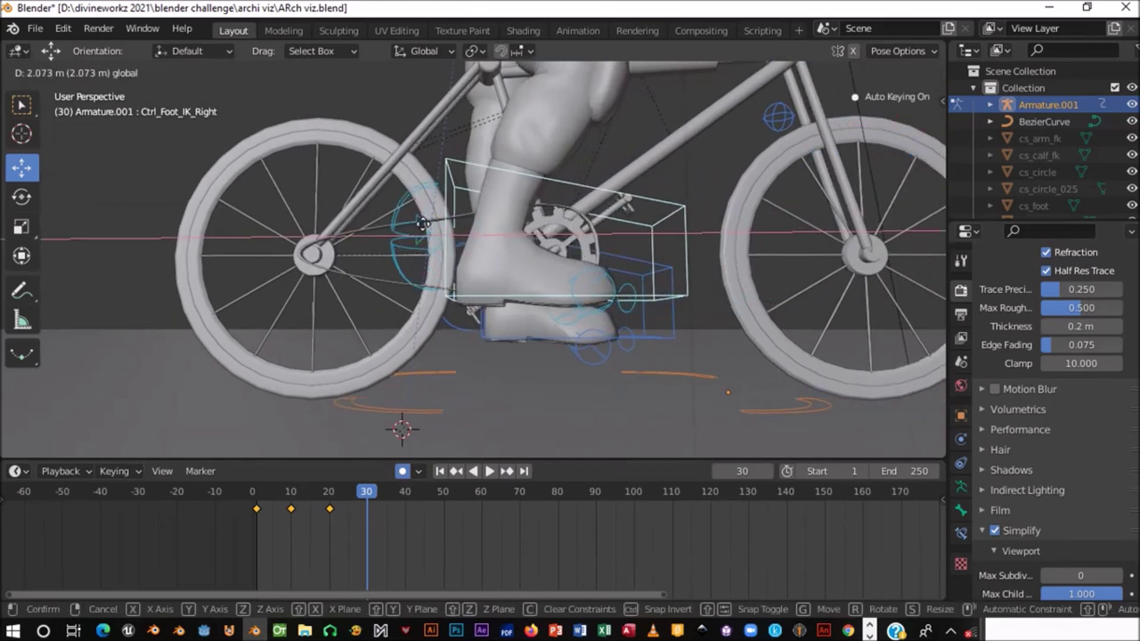
{"action": "left_click", "coordinate": [432, 237]}
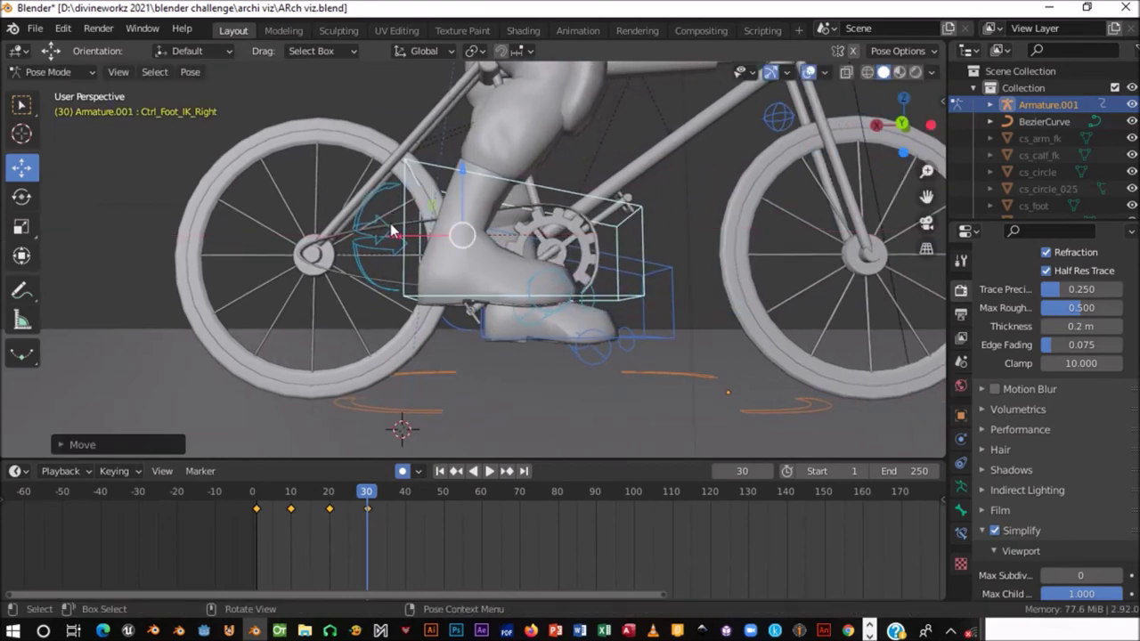
{"action": "key", "text": "g"}
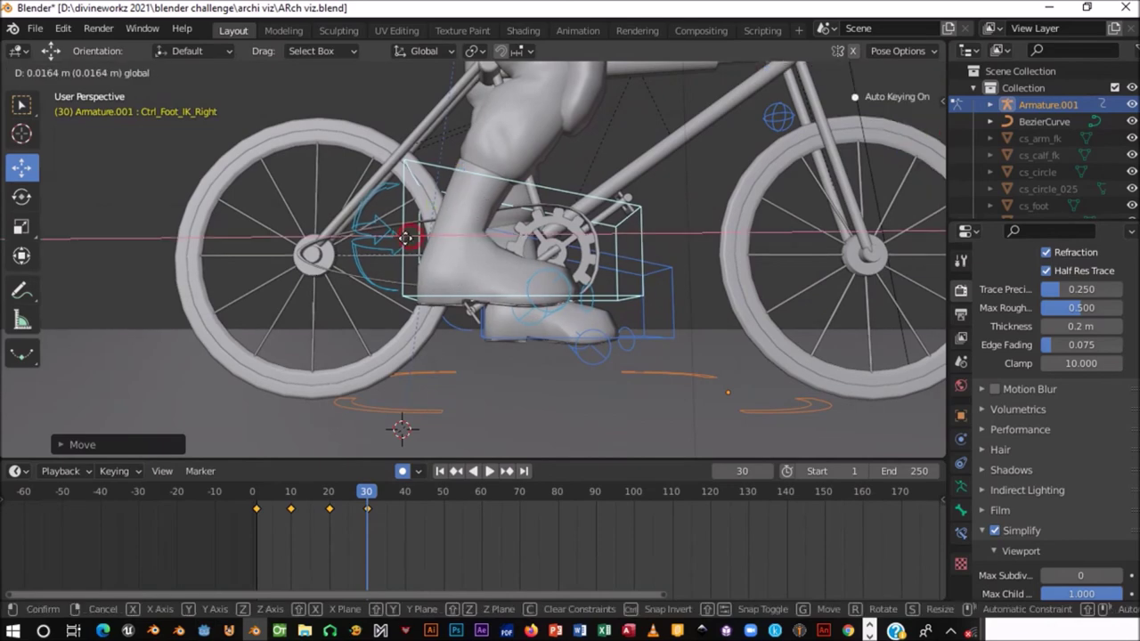
{"action": "left_click", "coordinate": [401, 239]}
{"action": "key", "text": "space"}
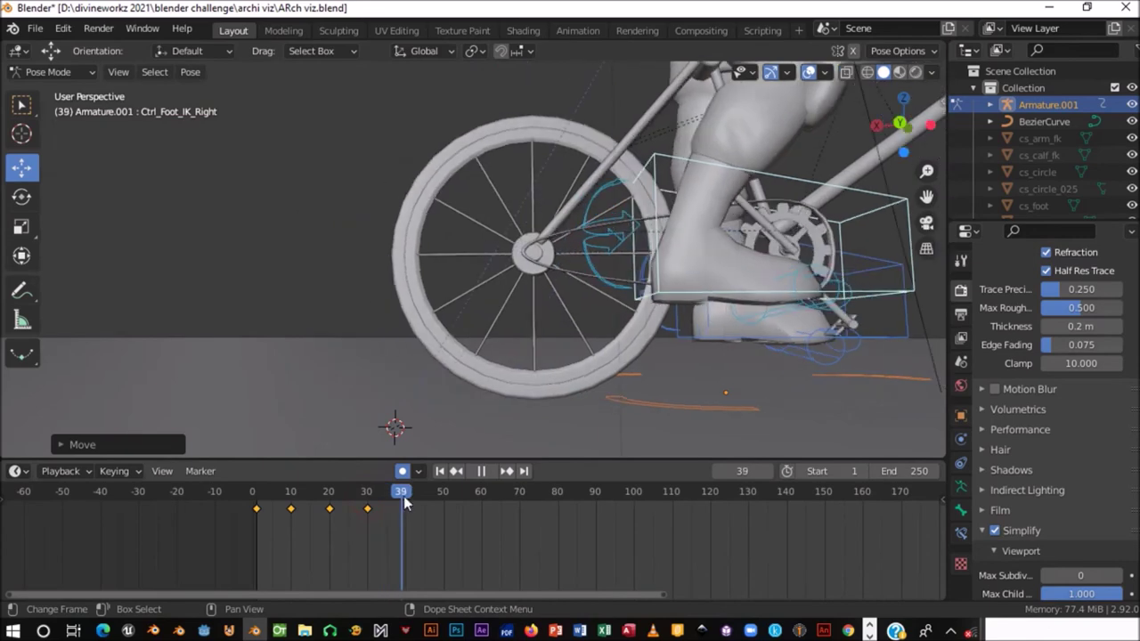
- At frame 40, move the right foot control up and along X to key it on the pedal
{"action": "key", "text": "space"}
{"action": "mouse_move", "coordinate": [719, 262]}
{"action": "middle_mouse_down"}
{"action": "mouse_move", "coordinate": [594, 313]}
{"action": "mouse_move", "coordinate": [561, 260]}
{"action": "middle_mouse_up"}
{"action": "key", "text": "g"}
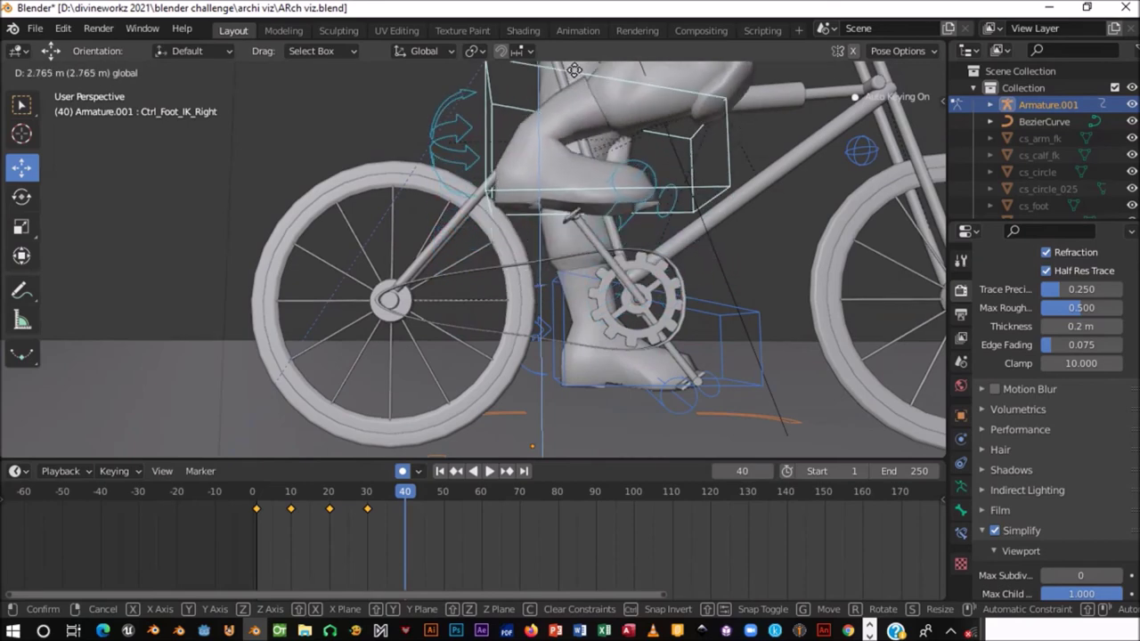
{"action": "left_click", "coordinate": [580, 75]}
{"action": "mouse_move", "coordinate": [632, 182]}
{"action": "middle_mouse_down"}
{"action": "mouse_move", "coordinate": [616, 198]}
{"action": "mouse_move", "coordinate": [464, 145]}
{"action": "middle_mouse_up"}
{"action": "key", "text": "g"}
{"action": "key", "text": "x"}
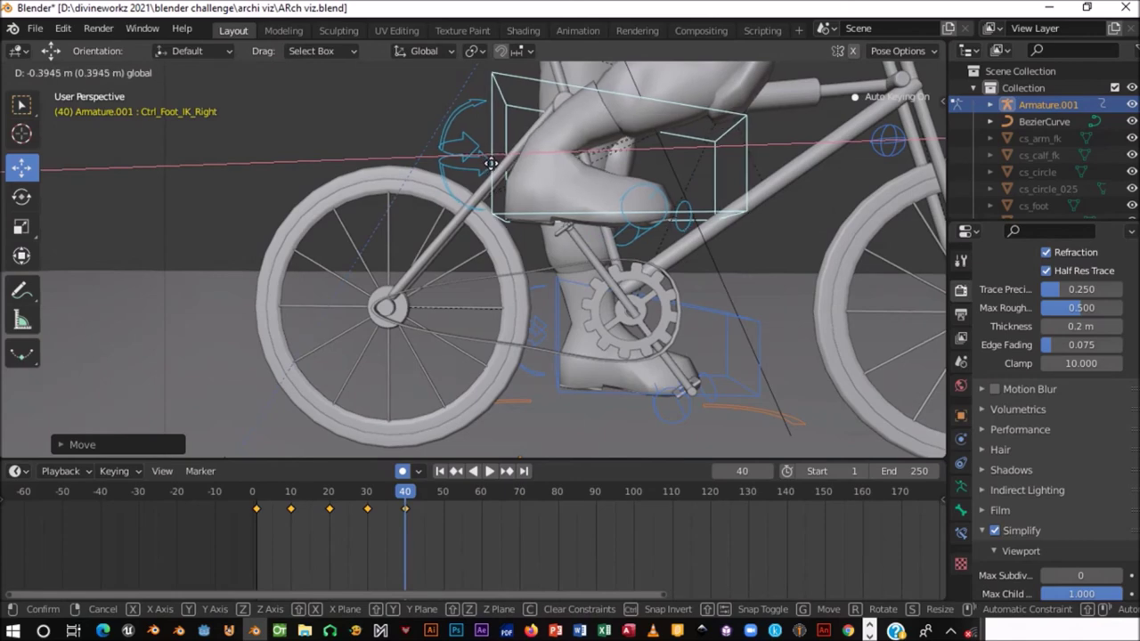
{"action": "left_click", "coordinate": [491, 163]}
{"action": "key", "text": "space"}
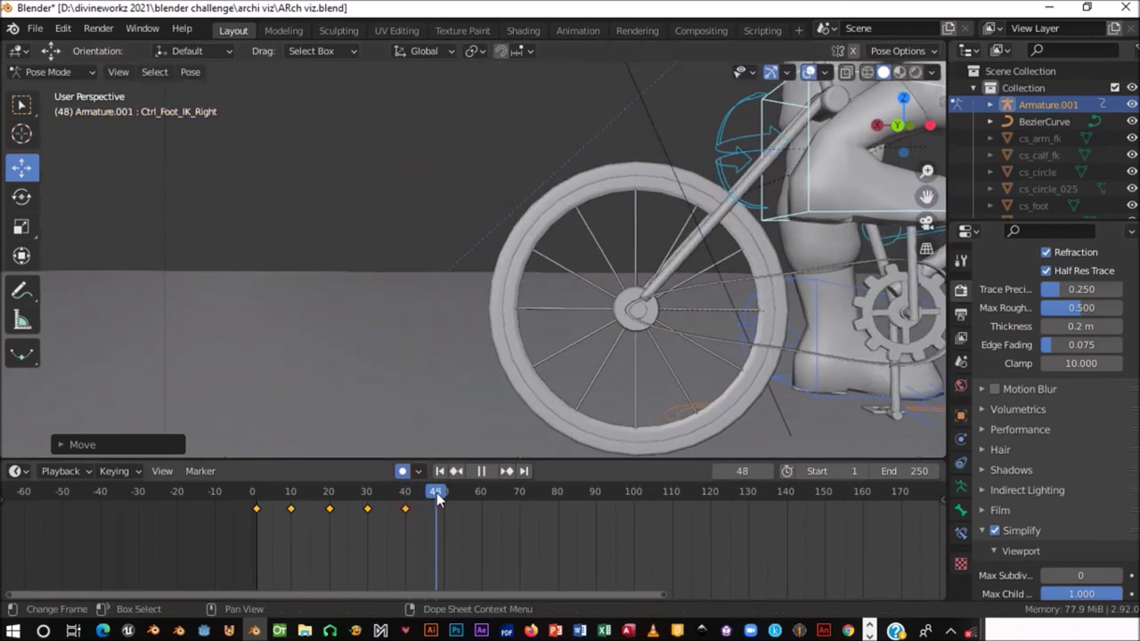
{"action": "key", "text": "space"}
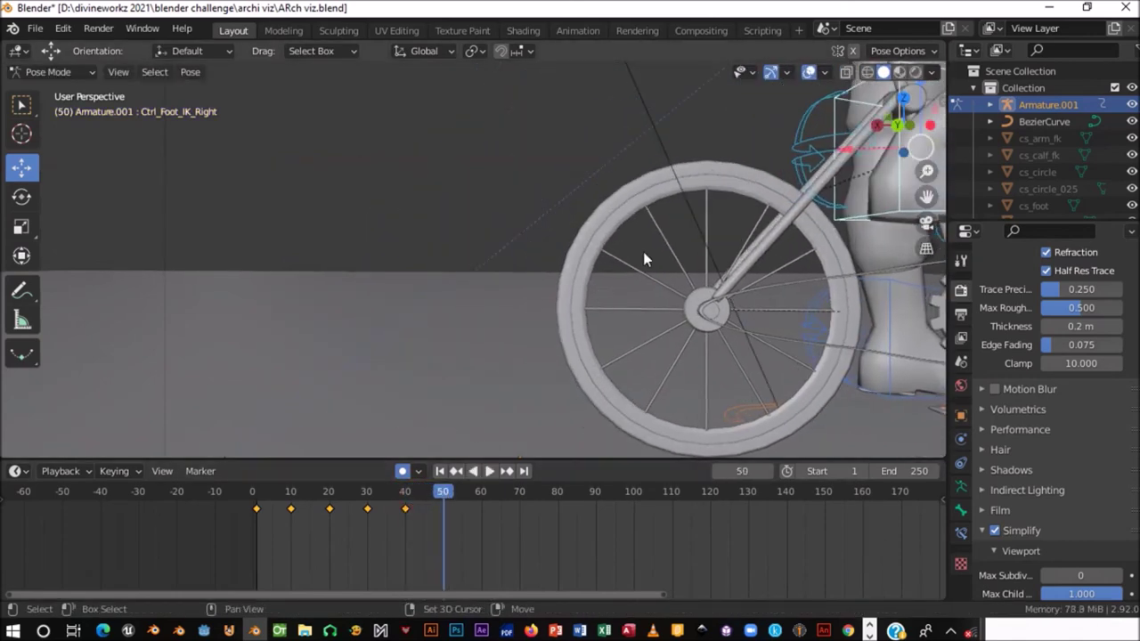
- At frame 50, reposition the foot control with X, Z and X moves
{"action": "middle_click_drag", "start_coordinate": [643, 251], "coordinate": [399, 226], "text": "shift"}
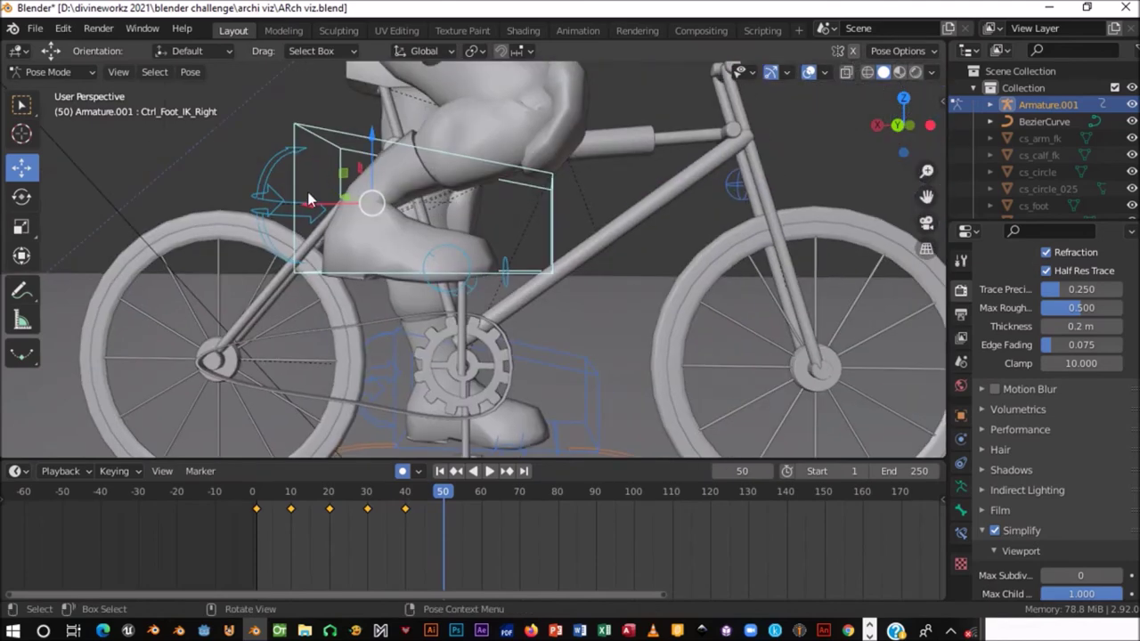
{"action": "key", "text": "g"}
{"action": "key", "text": "x"}
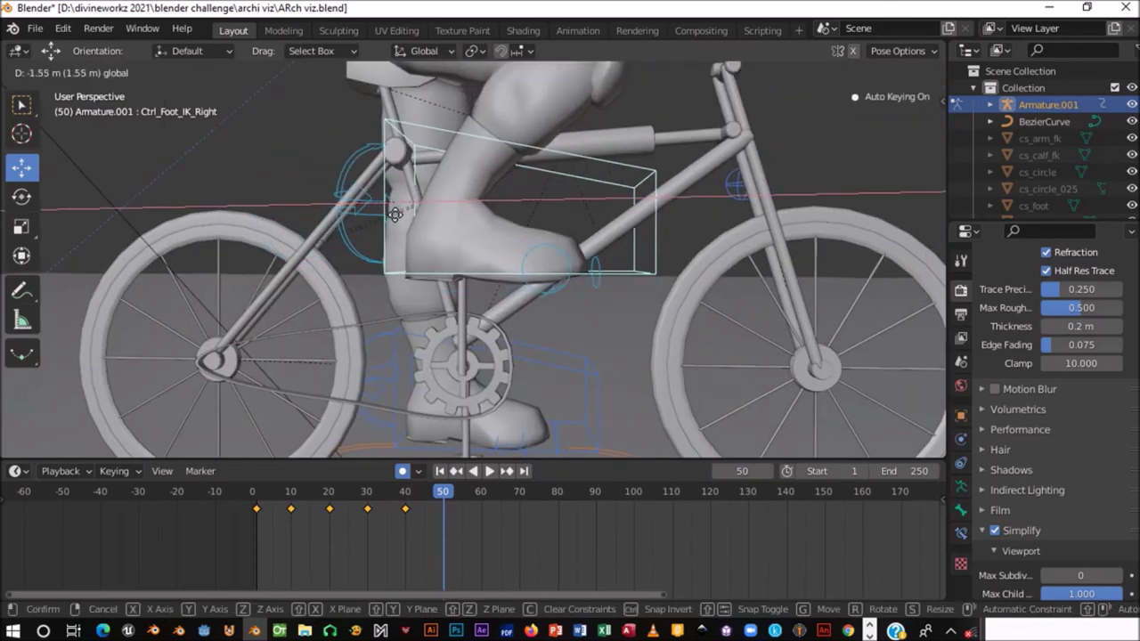
{"action": "left_click", "coordinate": [411, 204]}
{"action": "key", "text": "g"}
{"action": "key", "text": "z"}
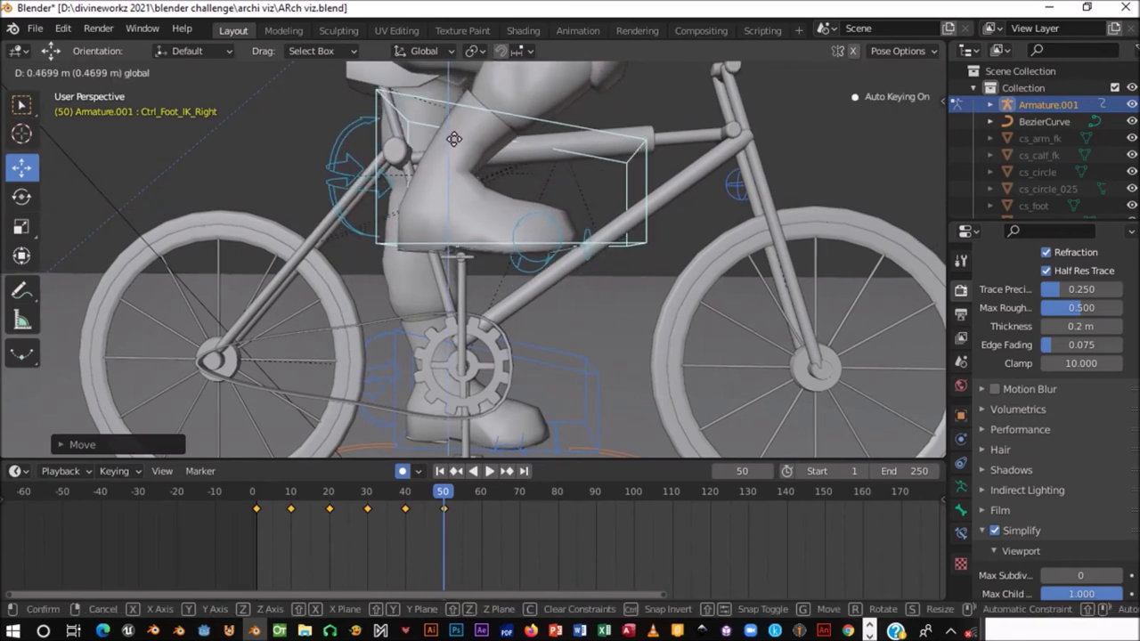
{"action": "left_click", "coordinate": [453, 146]}
{"action": "key", "text": "g"}
{"action": "key", "text": "x"}
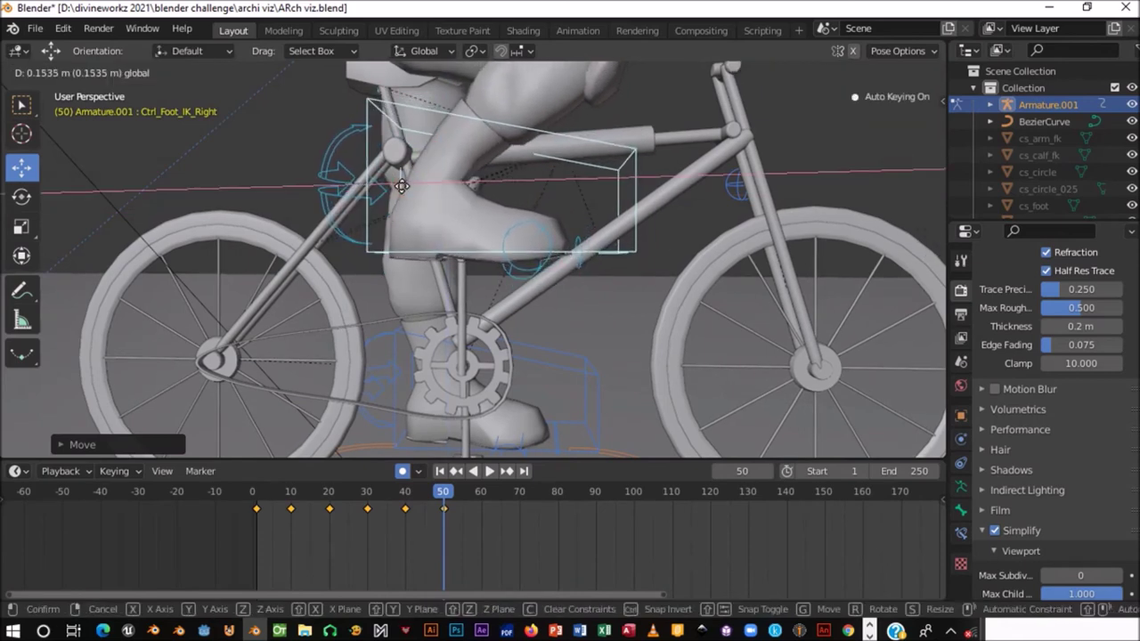
{"action": "left_click", "coordinate": [438, 175]}
{"action": "middle_click_drag", "start_coordinate": [438, 175], "coordinate": [438, 175]}
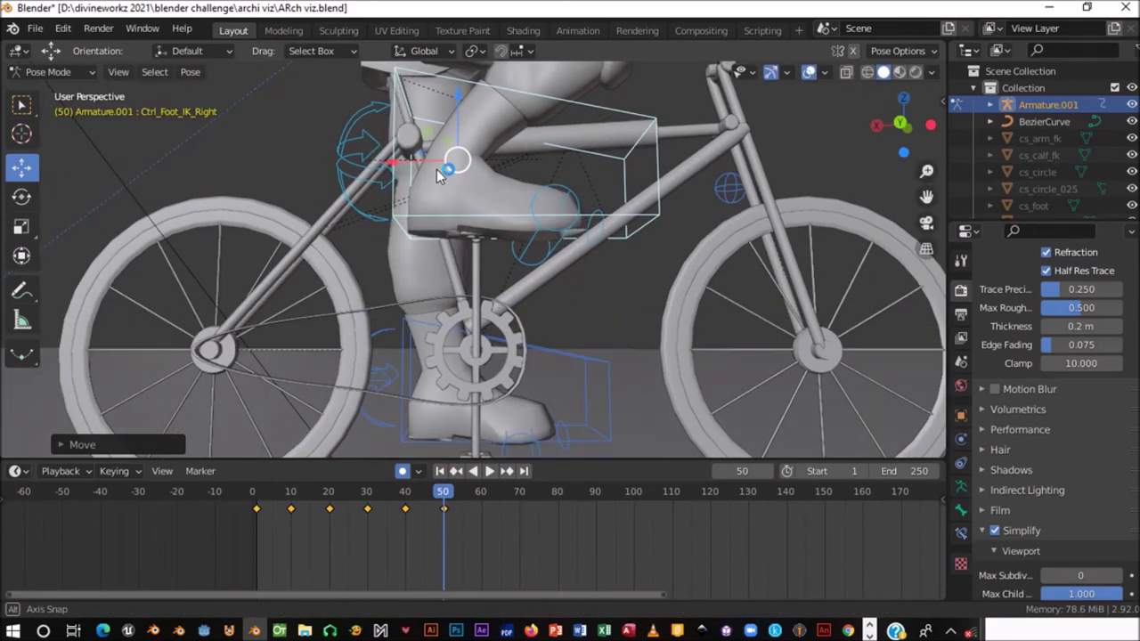
- Fine-tune the frame 50 foot height and X position, then save ARch viz.blend
{"action": "left_click_drag", "start_coordinate": [457, 106], "coordinate": [456, 89]}
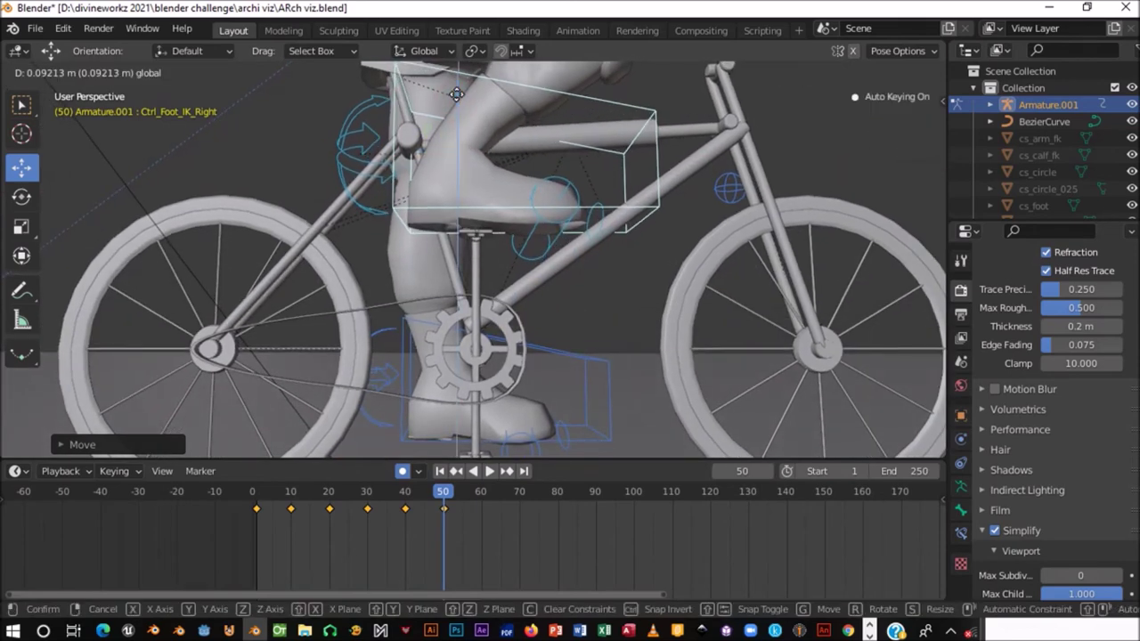
{"action": "left_click_drag", "start_coordinate": [456, 89], "coordinate": [457, 97]}
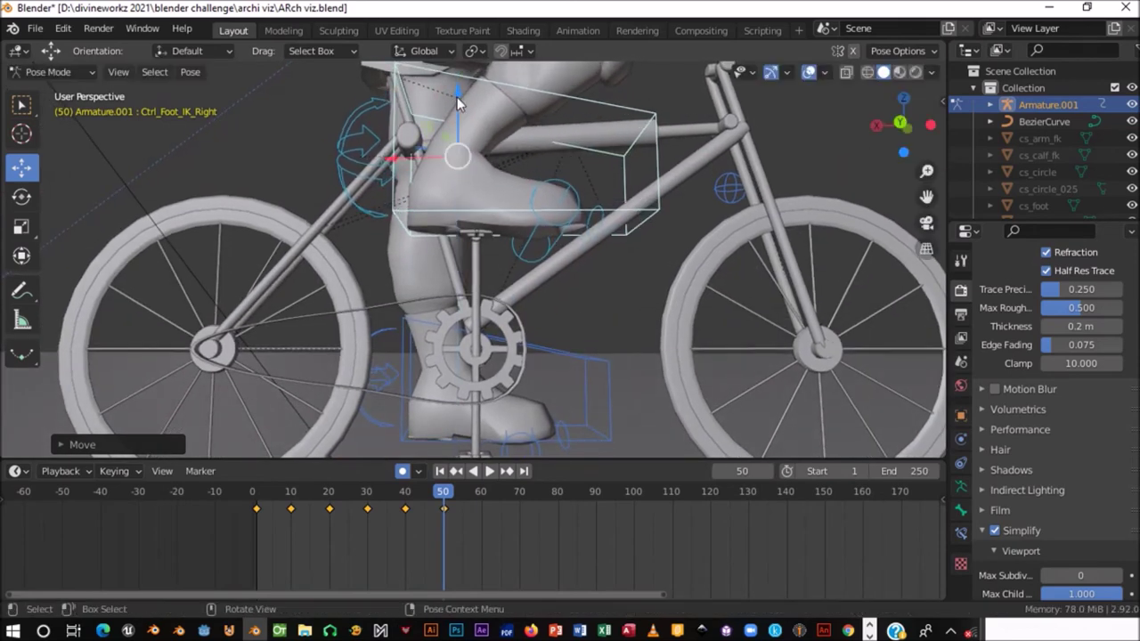
{"action": "left_click_drag", "start_coordinate": [392, 163], "coordinate": [389, 165]}
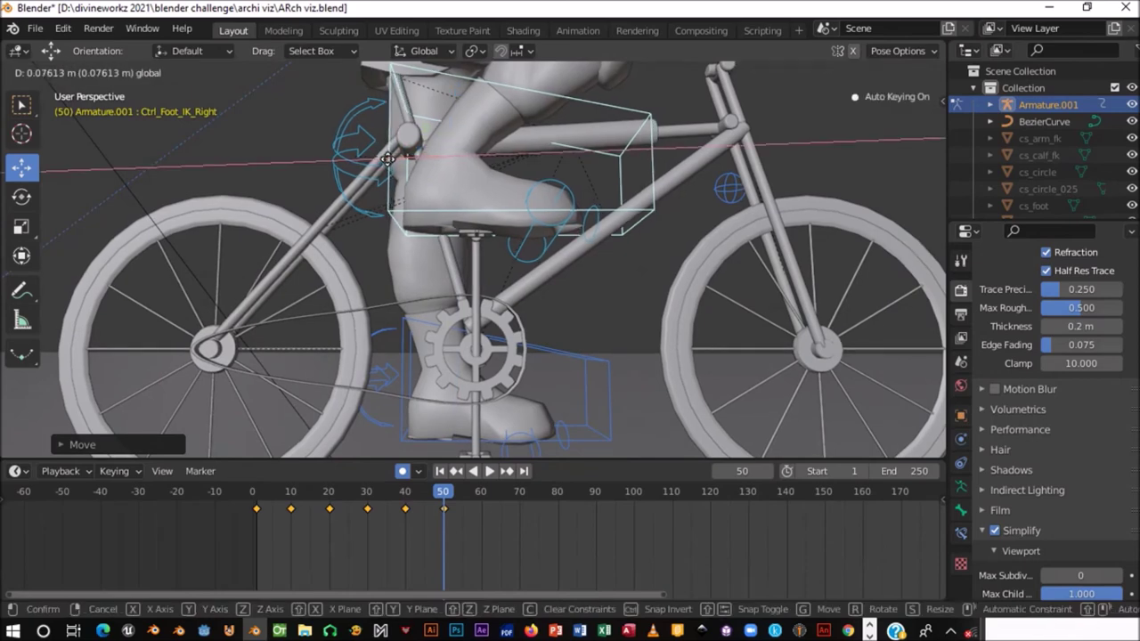
{"action": "key", "text": "ctrl+s"}
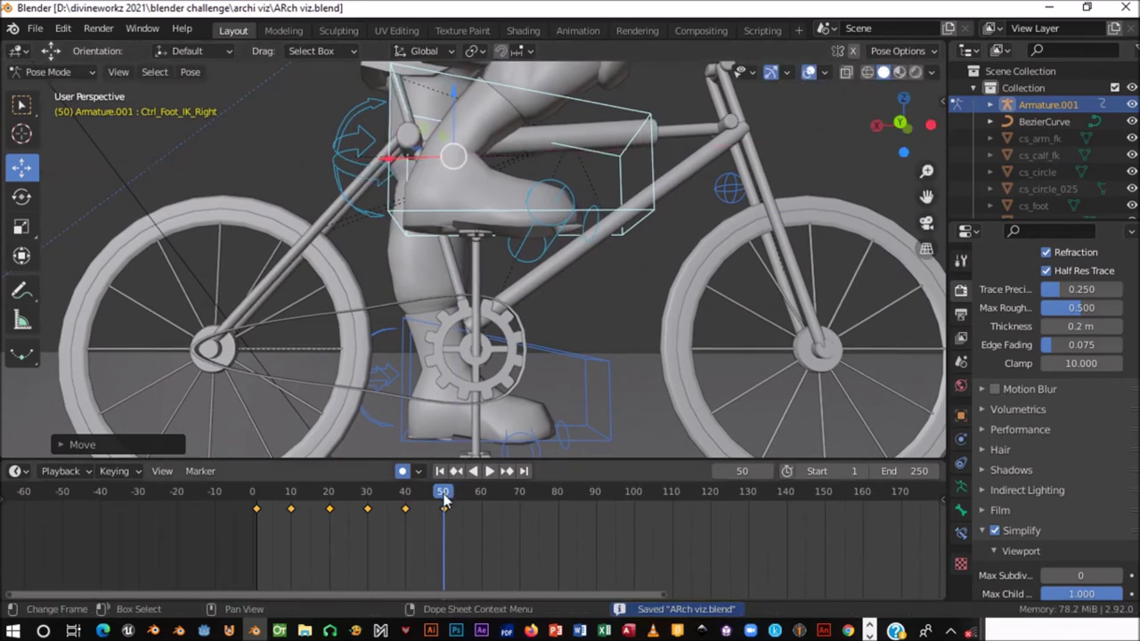
{"action": "key", "text": "space"}
{"action": "left_click", "coordinate": [436, 496]}
- Play and scrub the pedalling between frames 13 and 26, stopping on frame 25
{"action": "key", "text": "space"}
{"action": "scroll", "coordinate": [528, 255], "scroll_direction": "down", "scroll_amount": 5}
{"action": "middle_click_drag", "start_coordinate": [478, 255], "coordinate": [593, 333]}
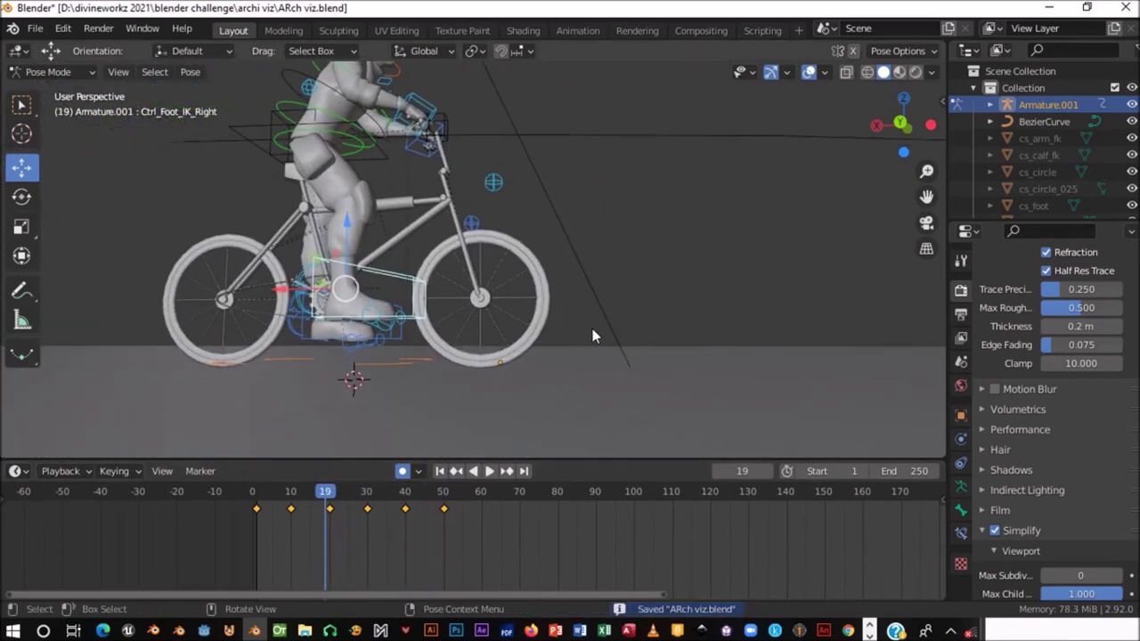
{"action": "mouse_move", "coordinate": [312, 505]}
{"action": "left_mouse_down"}
{"action": "mouse_move", "coordinate": [261, 508]}
{"action": "mouse_move", "coordinate": [304, 503]}
{"action": "left_mouse_up"}
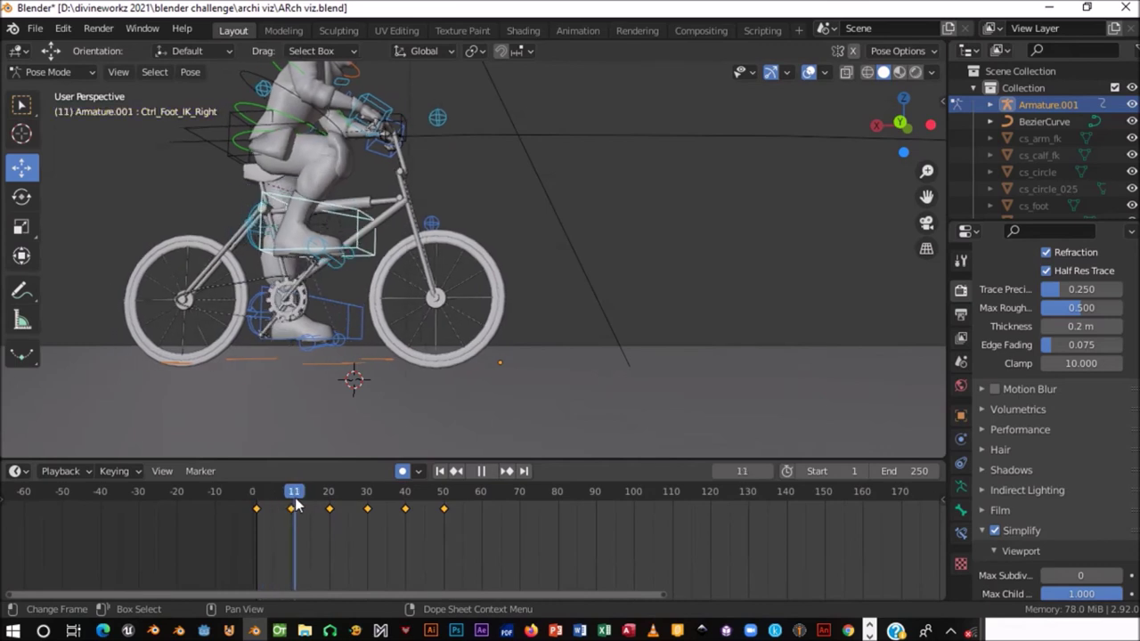
{"action": "left_click_drag", "start_coordinate": [306, 504], "coordinate": [352, 495]}
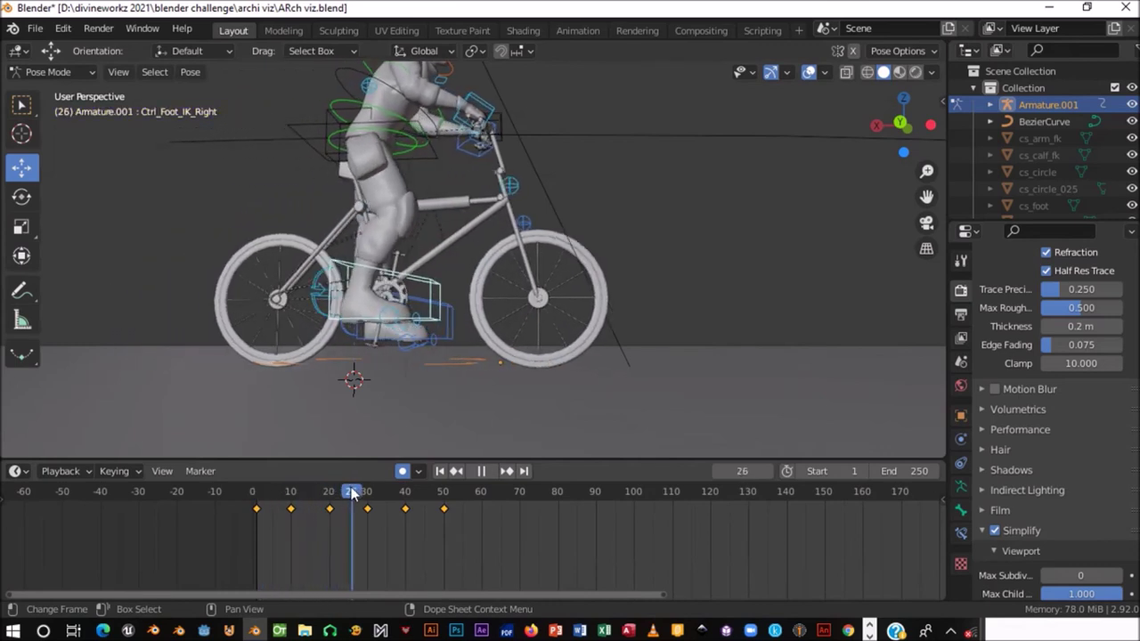
{"action": "key", "text": "Escape"}
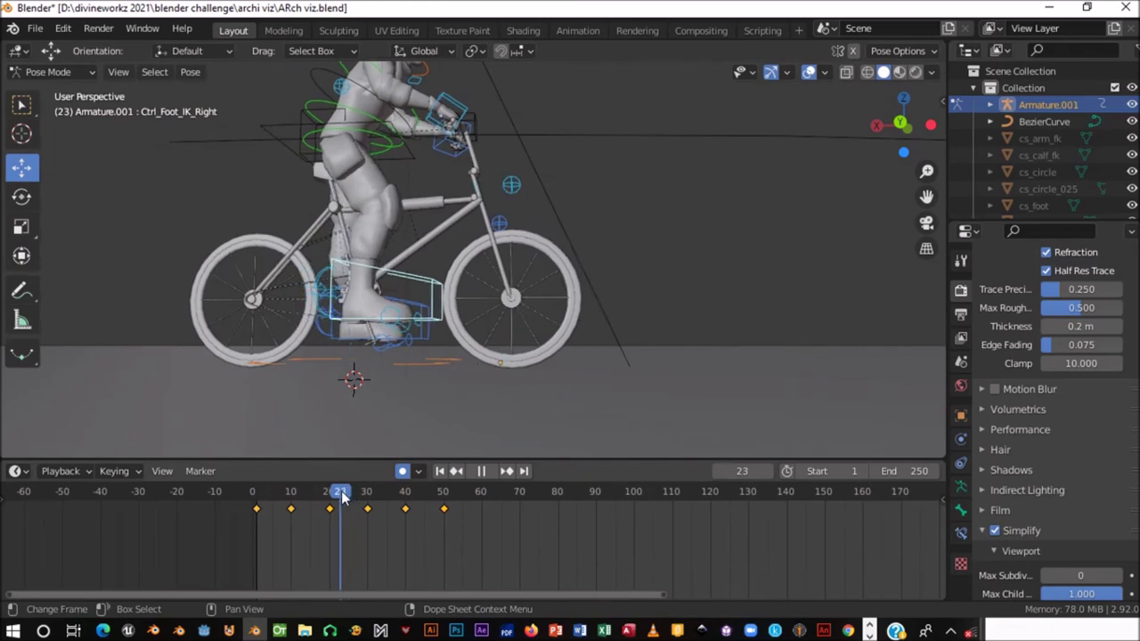
{"action": "scroll", "coordinate": [552, 264], "scroll_direction": "up", "scroll_amount": 3}
{"action": "middle_click_drag", "start_coordinate": [583, 276], "coordinate": [503, 449]}
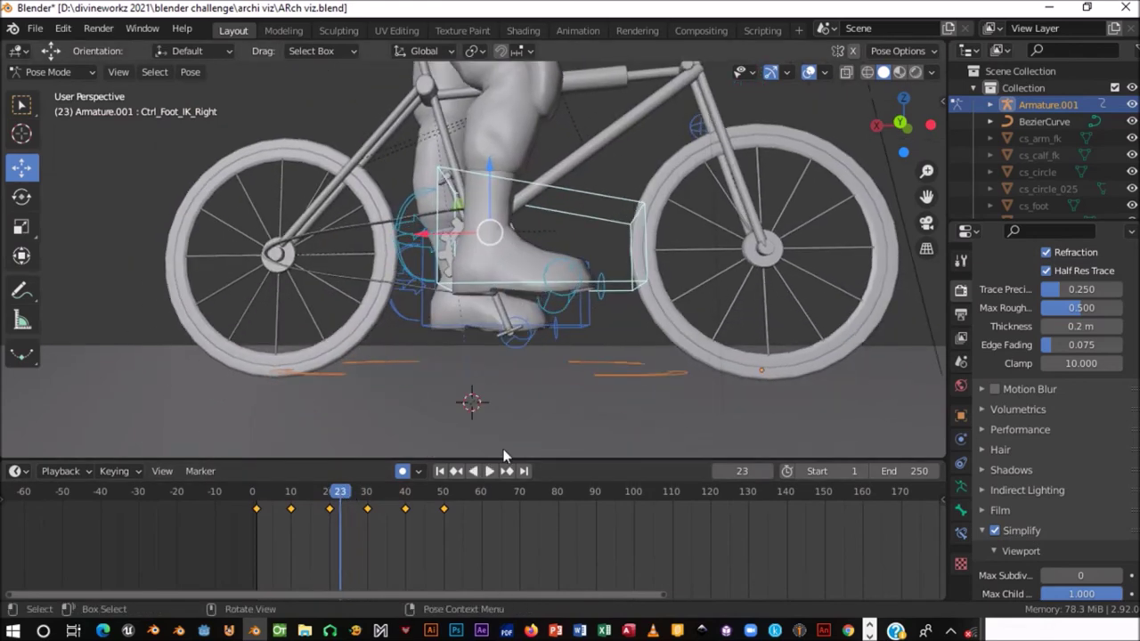
{"action": "left_click", "coordinate": [325, 500]}
{"action": "key", "text": "space"}
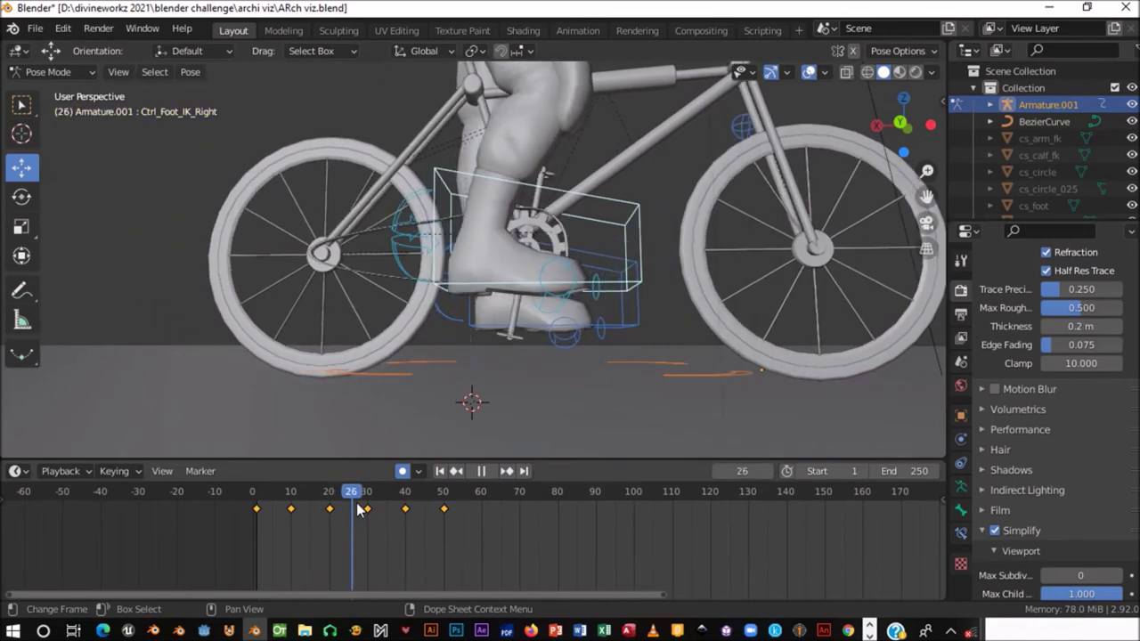
{"action": "left_click_drag", "start_coordinate": [372, 510], "coordinate": [328, 506]}
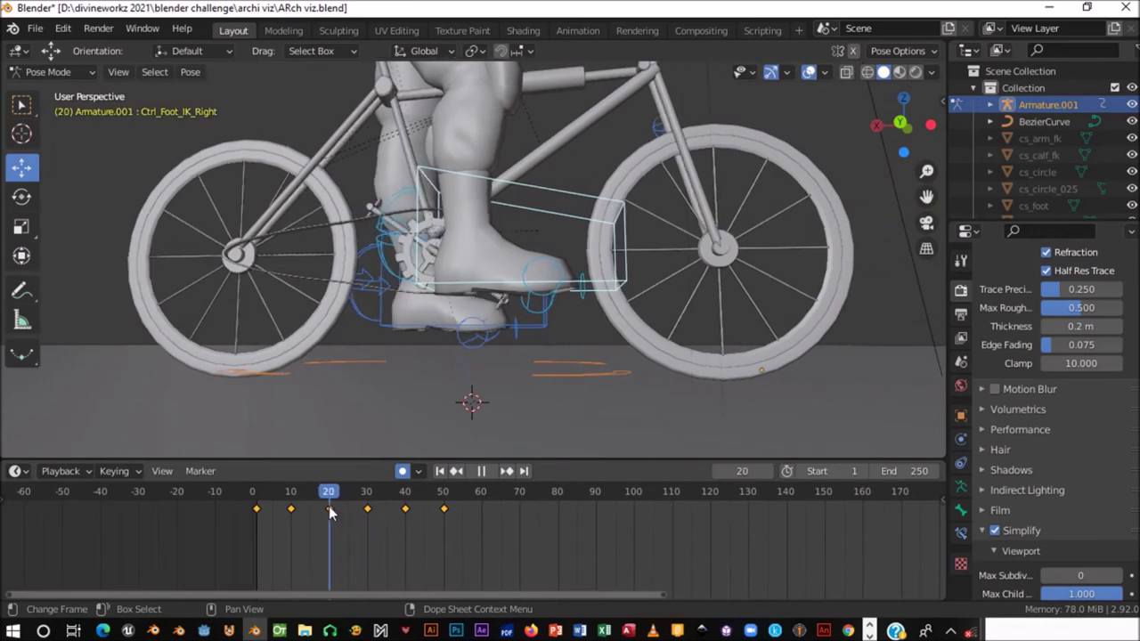
{"action": "left_click_drag", "start_coordinate": [329, 506], "coordinate": [350, 511]}
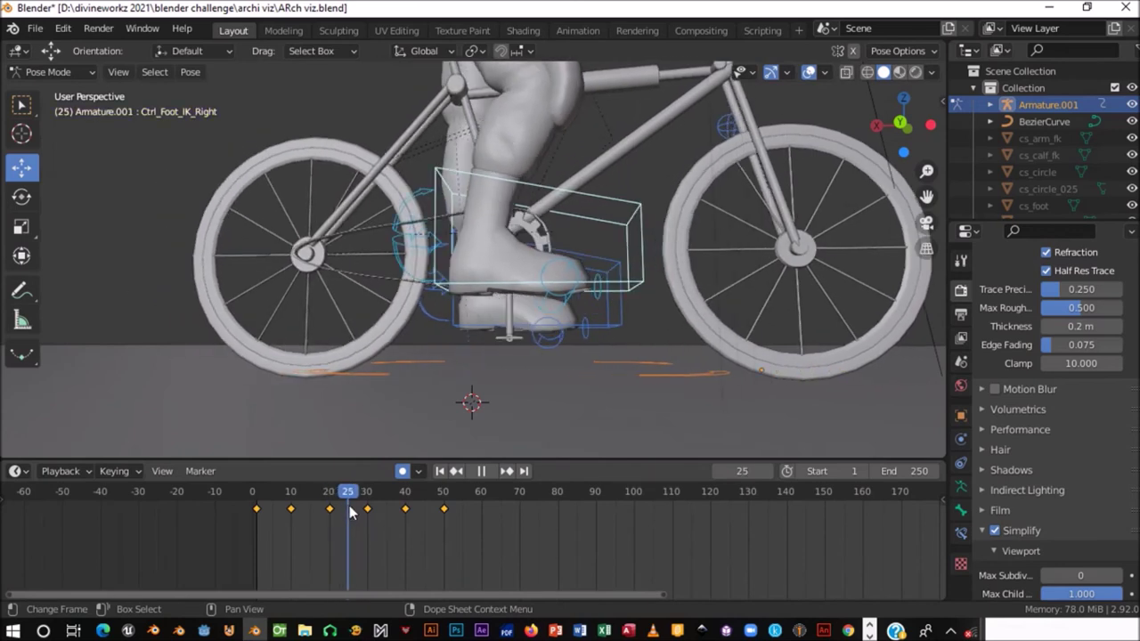
- At frame 25, raise Ctrl_Foot_IK_Right along Z and fine-tune the boot onto the pedal
{"action": "key", "text": "g"}
{"action": "key", "text": "z"}
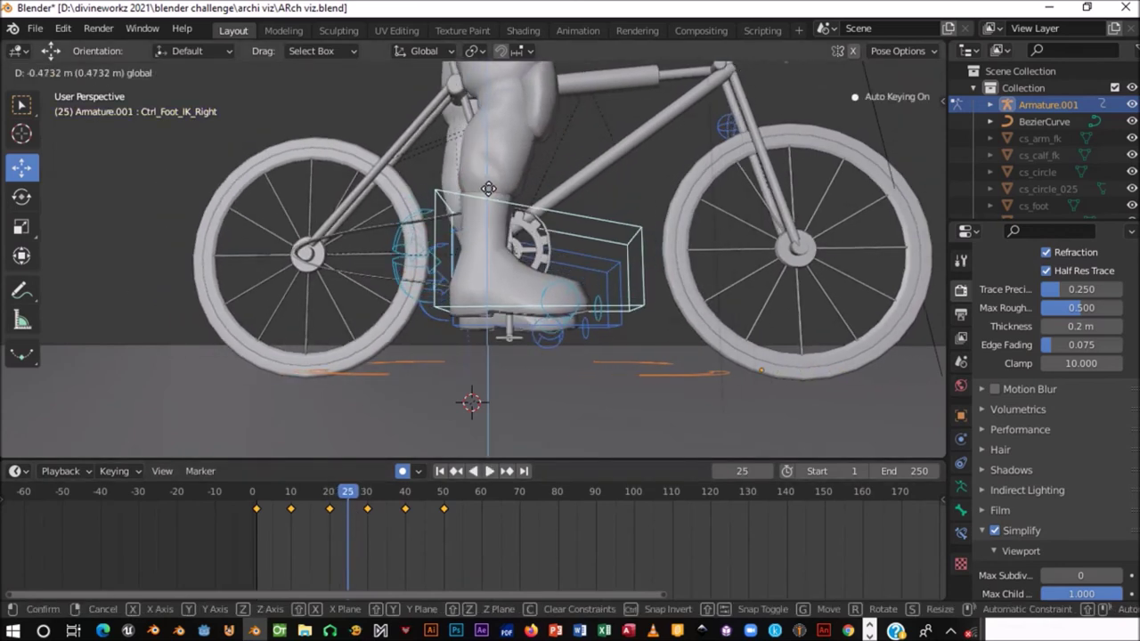
{"action": "left_click", "coordinate": [538, 184]}
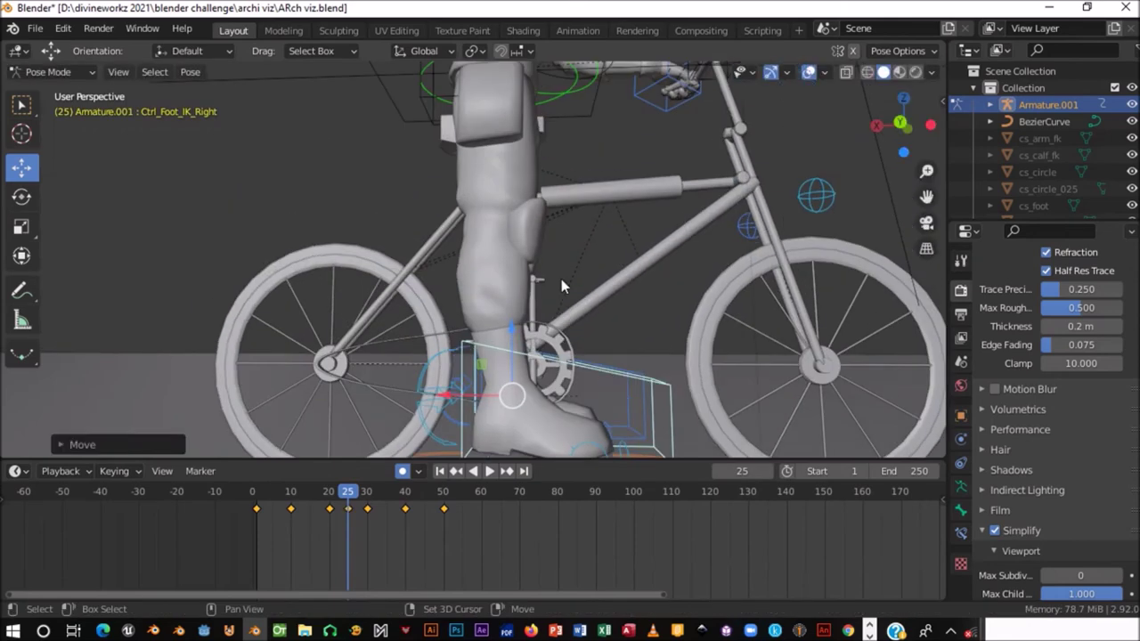
{"action": "middle_click_drag", "start_coordinate": [538, 184], "coordinate": [563, 228]}
{"action": "middle_click_drag", "start_coordinate": [512, 391], "coordinate": [521, 214], "text": "shift"}
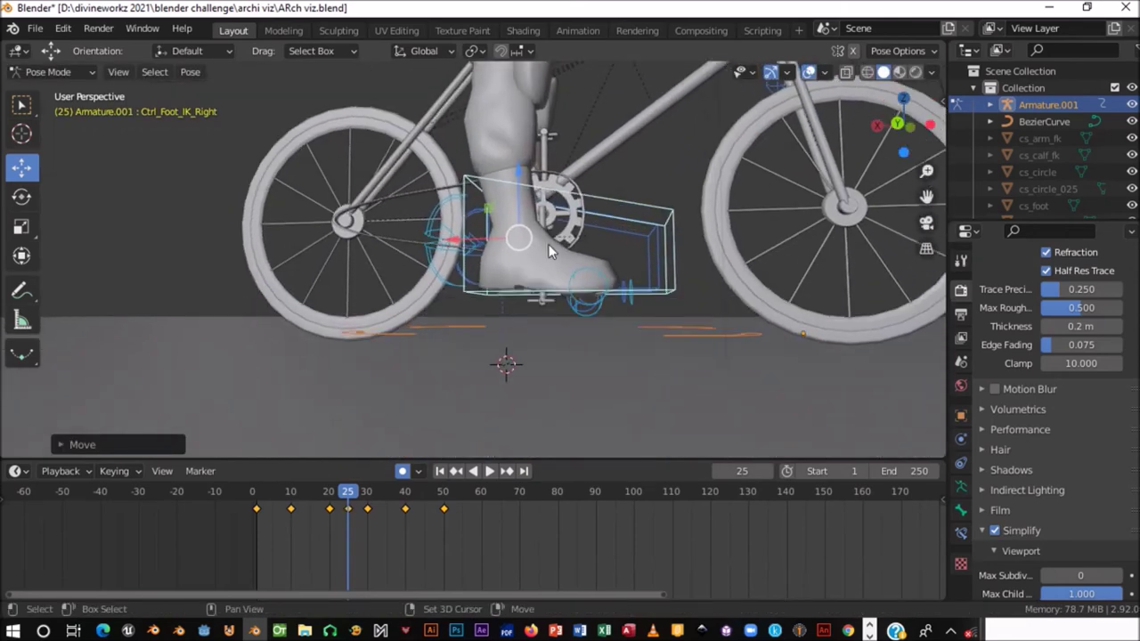
{"action": "left_click_drag", "start_coordinate": [521, 214], "coordinate": [526, 240]}
{"action": "mouse_move", "coordinate": [563, 176]}
{"action": "middle_mouse_down", "text": "shift"}
{"action": "mouse_move", "coordinate": [563, 260]}
{"action": "mouse_move", "coordinate": [599, 162]}
{"action": "middle_mouse_up", "text": "shift"}
{"action": "middle_click_drag", "start_coordinate": [598, 219], "coordinate": [647, 222]}
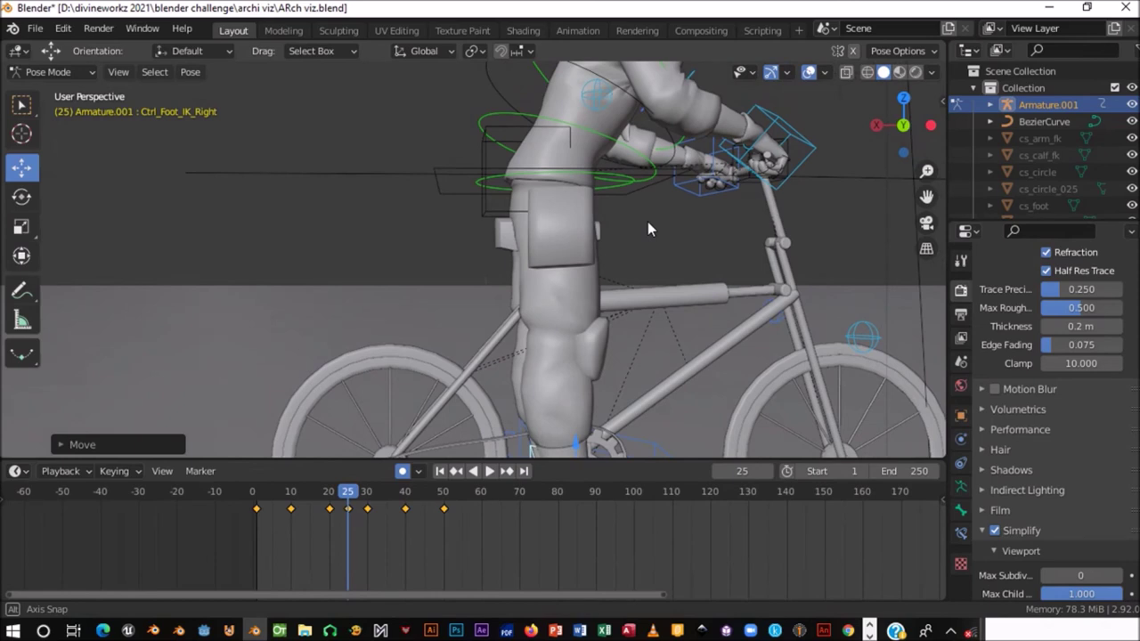
- Nudge the Ctrl_Hips control slightly upward along Z at frame 25
{"action": "left_click", "coordinate": [526, 167]}
{"action": "key", "text": "g"}
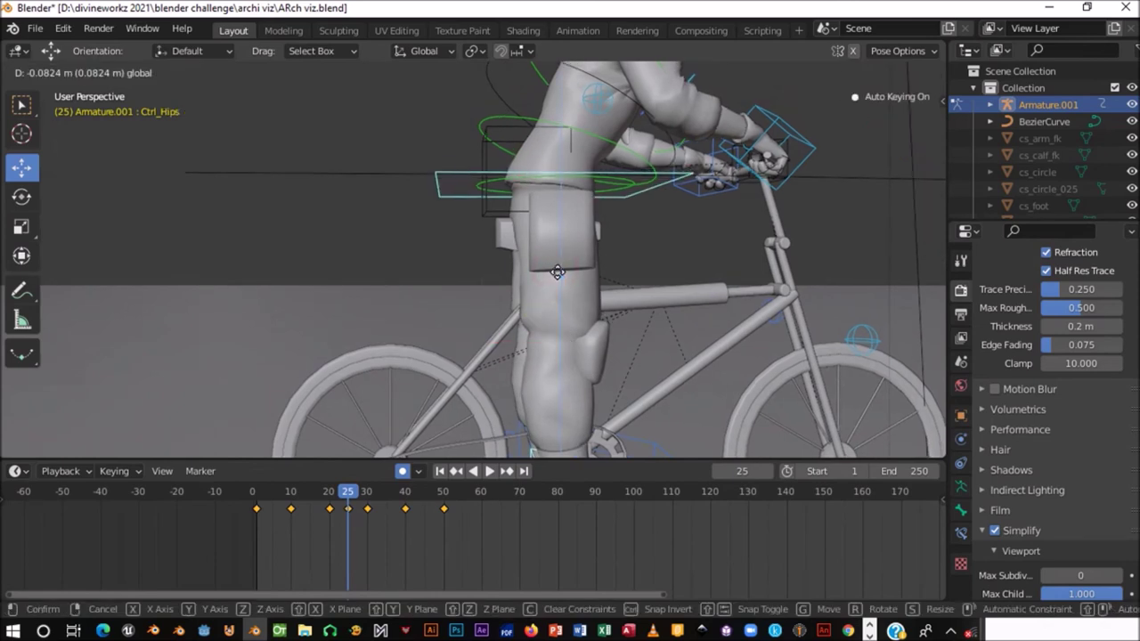
{"action": "left_click", "coordinate": [561, 272]}
{"action": "mouse_move", "coordinate": [590, 289]}
{"action": "middle_mouse_down", "text": "shift"}
{"action": "mouse_move", "coordinate": [544, 123]}
{"action": "mouse_move", "coordinate": [561, 208]}
{"action": "middle_mouse_up", "text": "shift"}
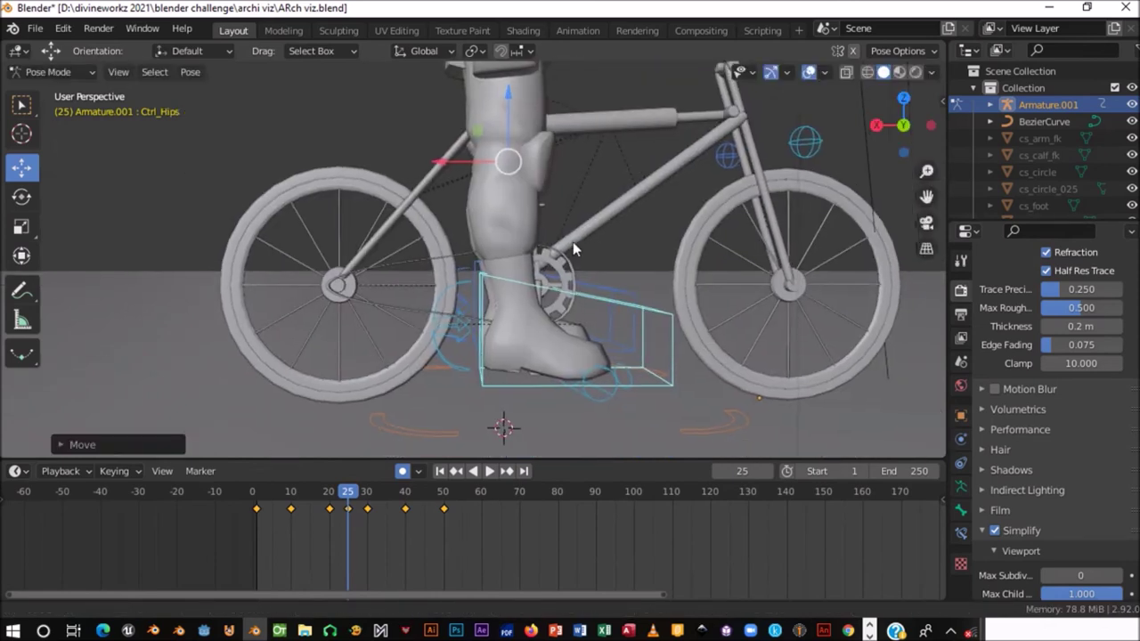
{"action": "middle_click_drag", "start_coordinate": [561, 207], "coordinate": [561, 208]}
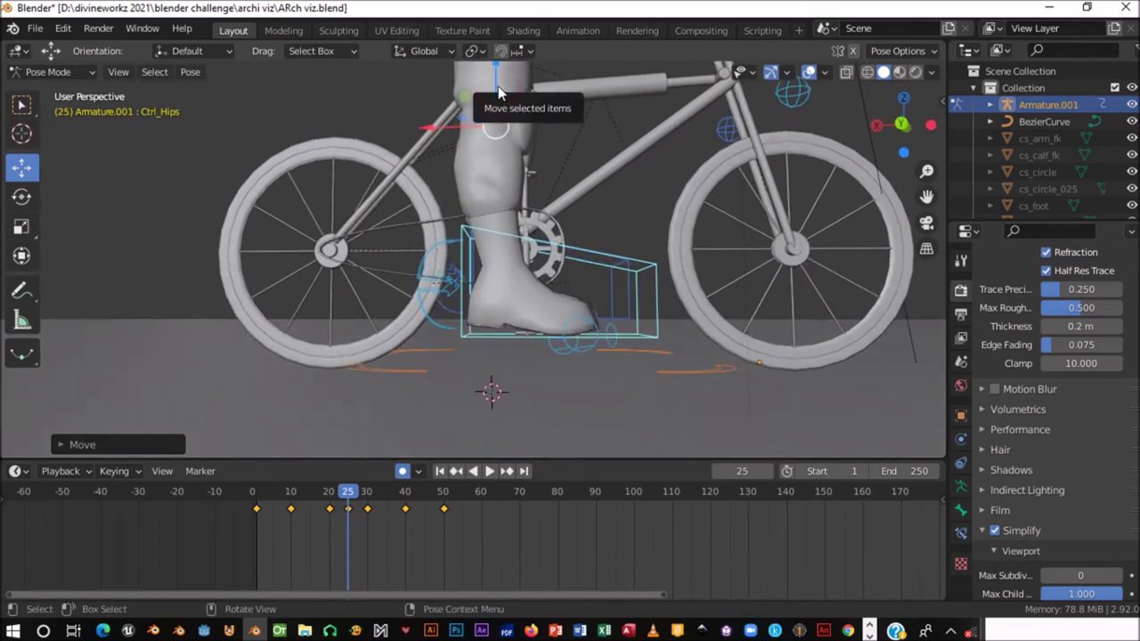
{"action": "left_click_drag", "start_coordinate": [498, 86], "coordinate": [498, 84]}
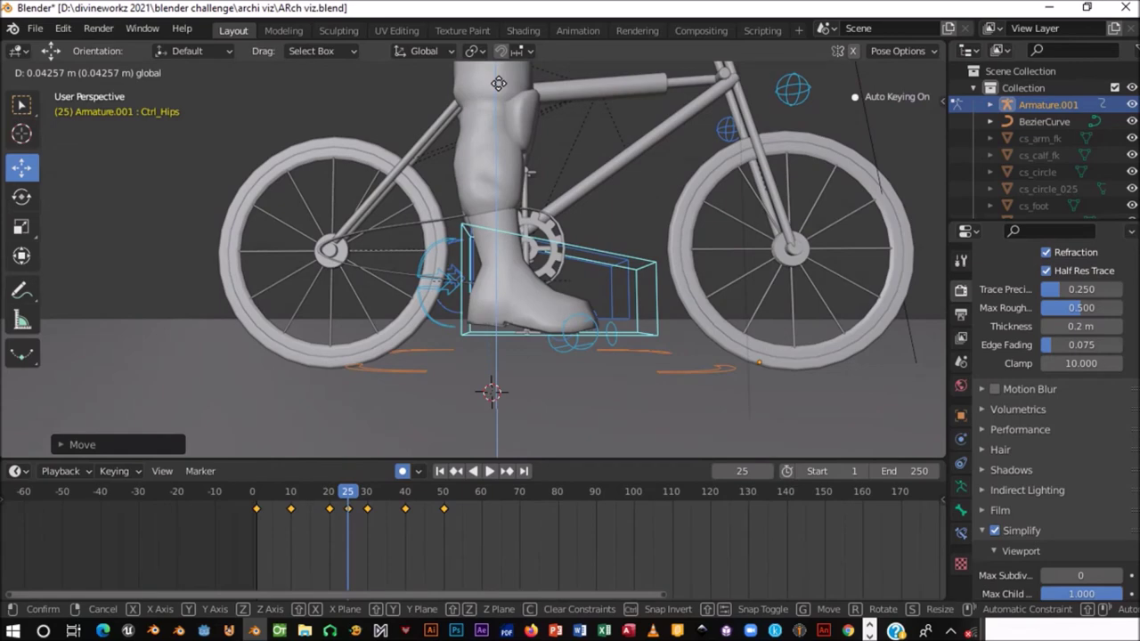
{"action": "left_click", "coordinate": [500, 89]}
- Scrub back and play the pedalling animation to check the rider's motion
{"action": "mouse_move", "coordinate": [570, 171]}
{"action": "middle_mouse_down", "text": "shift"}
{"action": "mouse_move", "coordinate": [575, 264]}
{"action": "mouse_move", "coordinate": [540, 304]}
{"action": "middle_mouse_up", "text": "shift"}
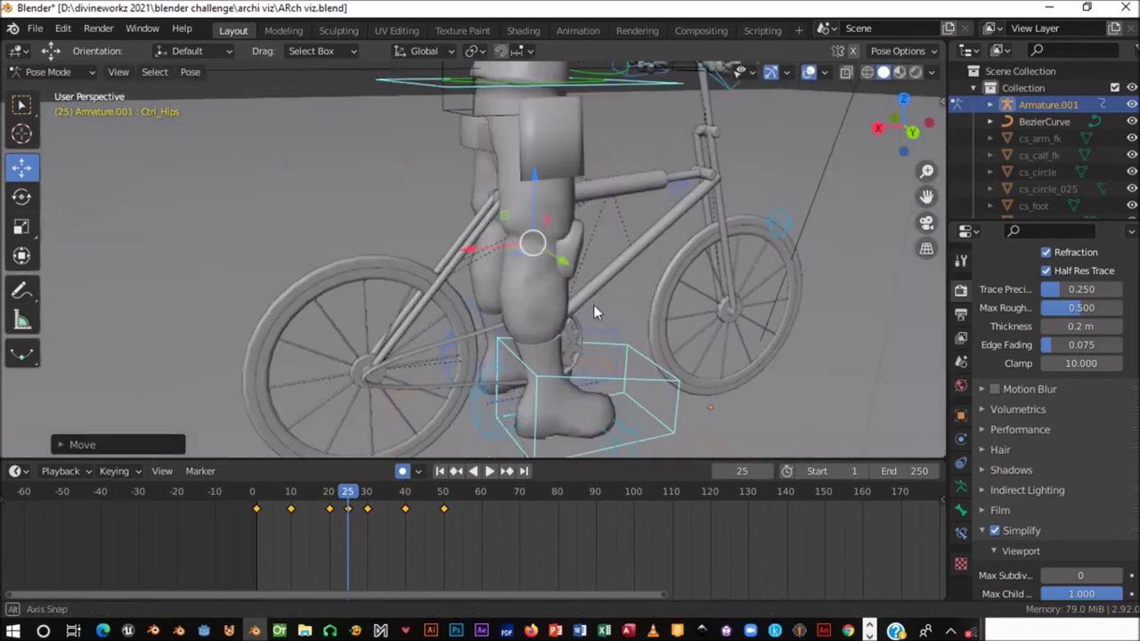
{"action": "scroll", "coordinate": [540, 304], "scroll_direction": "down", "scroll_amount": 5}
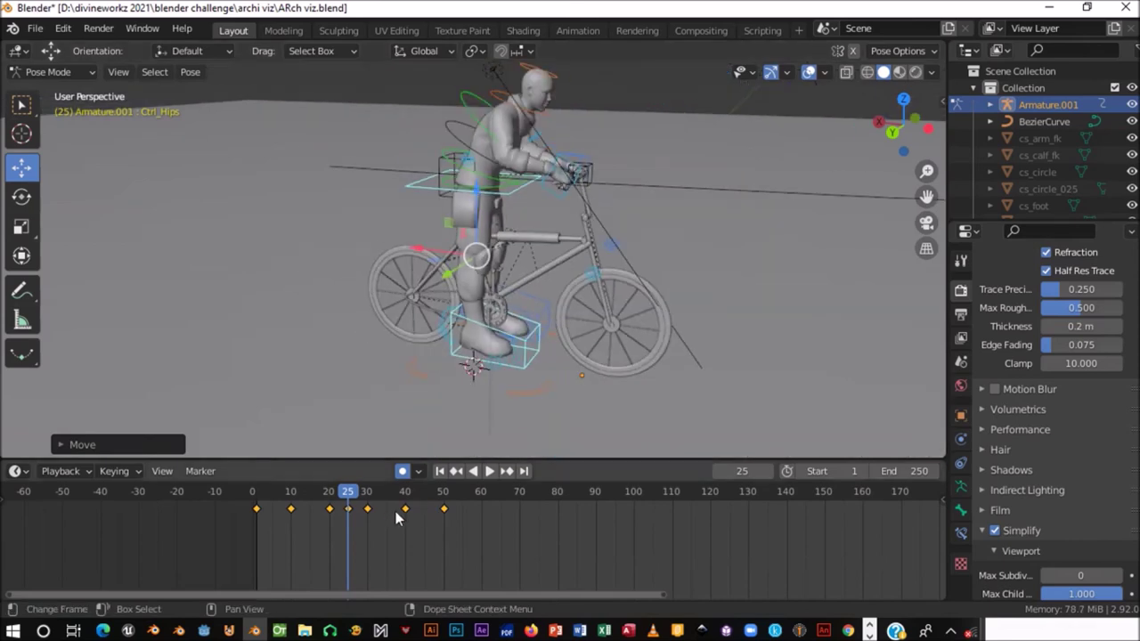
{"action": "left_click_drag", "start_coordinate": [352, 505], "coordinate": [294, 506]}
{"action": "key", "text": "space"}
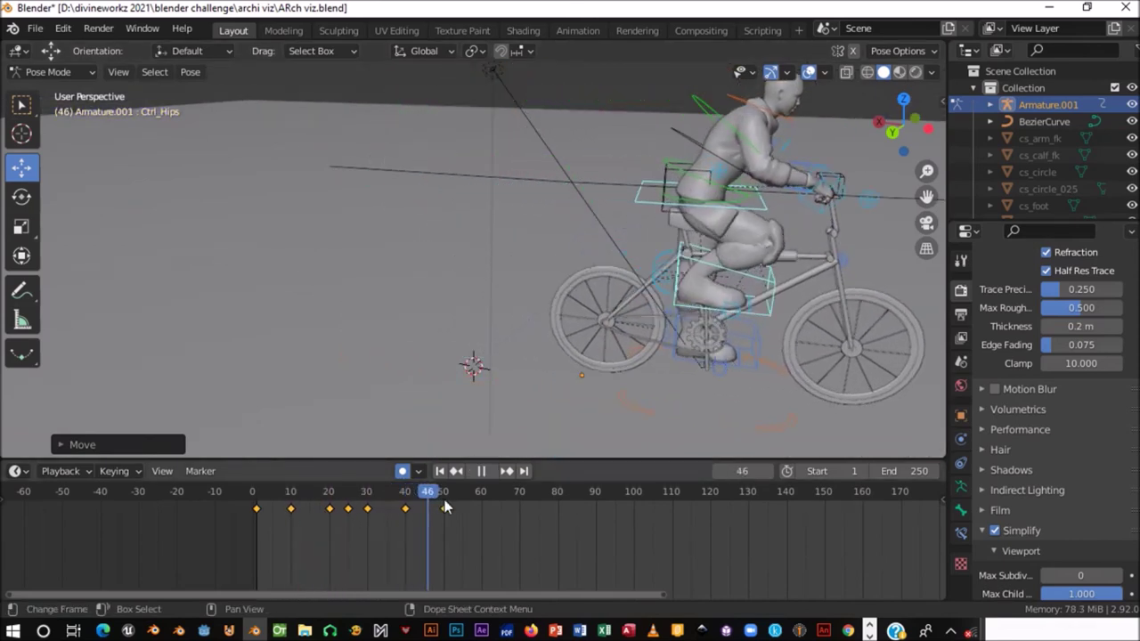
{"action": "key", "text": "space"}
{"action": "left_click_drag", "start_coordinate": [447, 514], "coordinate": [363, 509]}
- Switch from Pose Mode to Object Mode and select the pedal plane
{"action": "scroll", "coordinate": [567, 244], "scroll_direction": "up", "scroll_amount": 3}
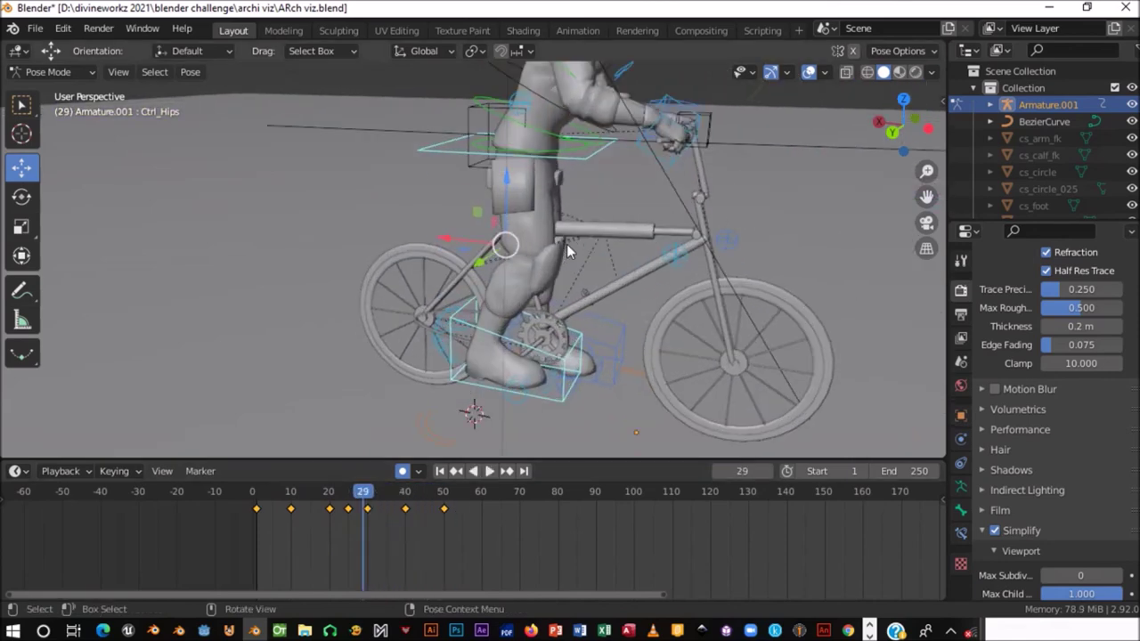
{"action": "scroll", "coordinate": [566, 244], "scroll_direction": "up", "scroll_amount": 1}
{"action": "scroll", "coordinate": [574, 323], "scroll_direction": "up", "scroll_amount": 3}
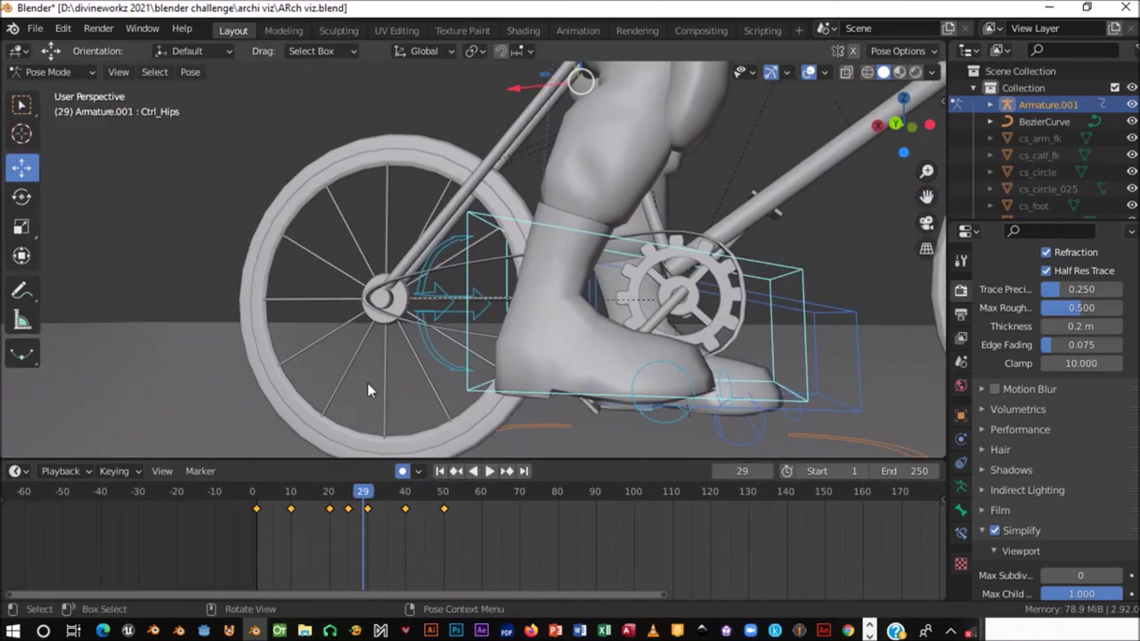
{"action": "left_click", "coordinate": [49, 71]}
{"action": "left_click", "coordinate": [45, 88]}
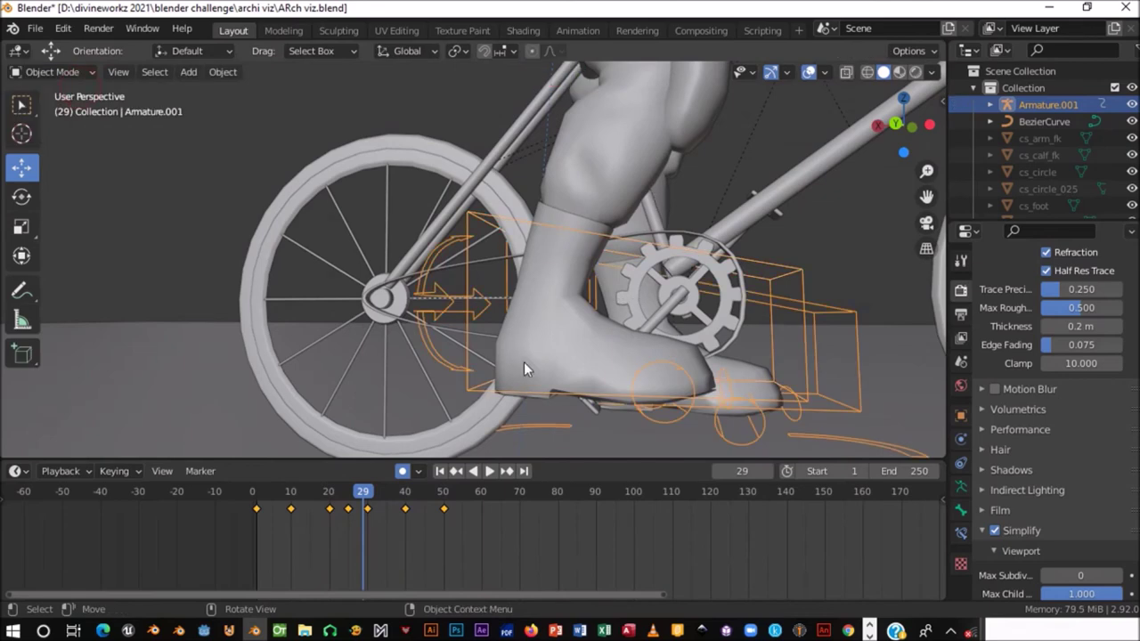
{"action": "left_click", "coordinate": [587, 409]}
- Move to frame 2, show the pedal's Transform values in the sidebar, and try keyframing it
{"action": "scroll", "coordinate": [595, 406], "scroll_direction": "down", "scroll_amount": 1}
{"action": "scroll", "coordinate": [595, 405], "scroll_direction": "down", "scroll_amount": 2}
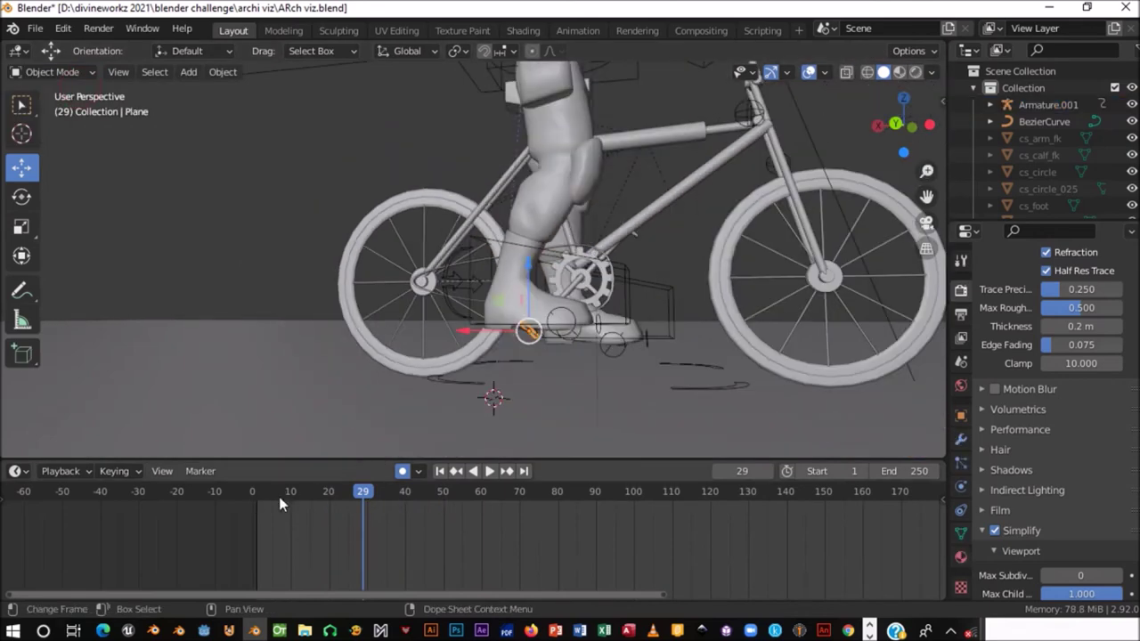
{"action": "left_click", "coordinate": [267, 494]}
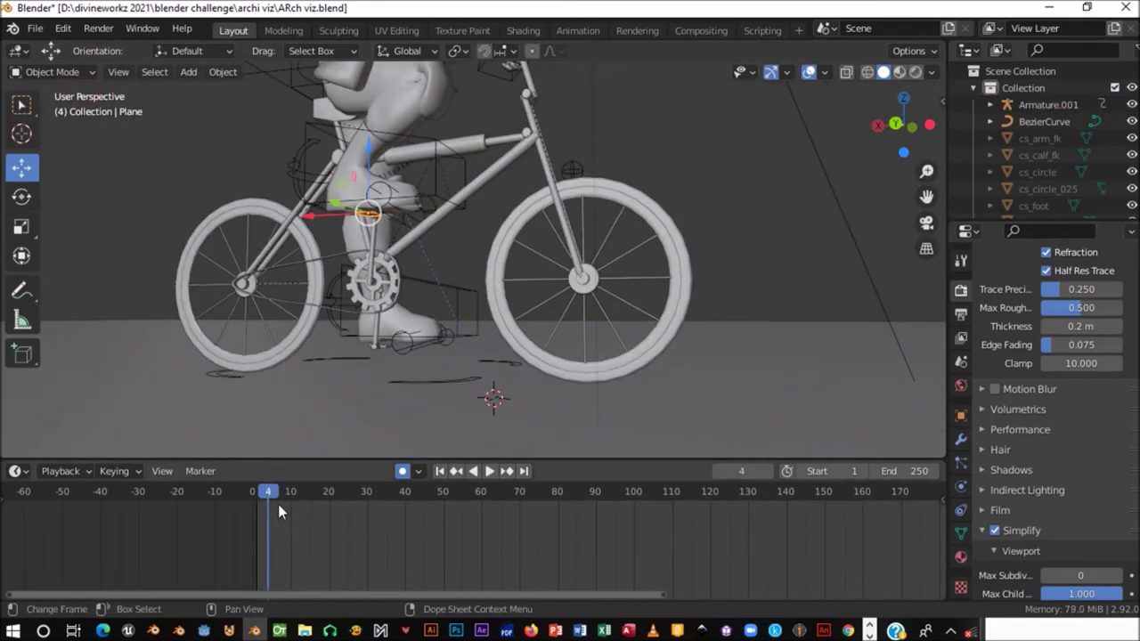
{"action": "left_click_drag", "start_coordinate": [269, 493], "coordinate": [260, 500]}
{"action": "key", "text": "space"}
{"action": "key", "text": "space"}
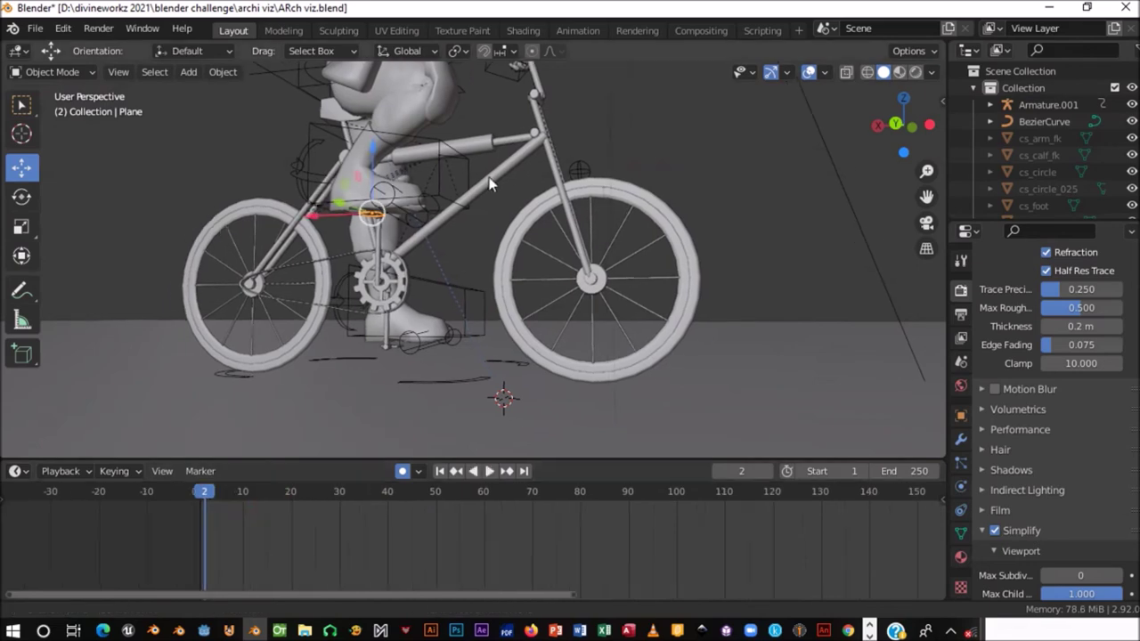
{"action": "middle_click_drag", "start_coordinate": [397, 170], "coordinate": [525, 204]}
{"action": "scroll", "coordinate": [524, 204], "scroll_direction": "up", "scroll_amount": 2}
{"action": "key", "text": "i"}
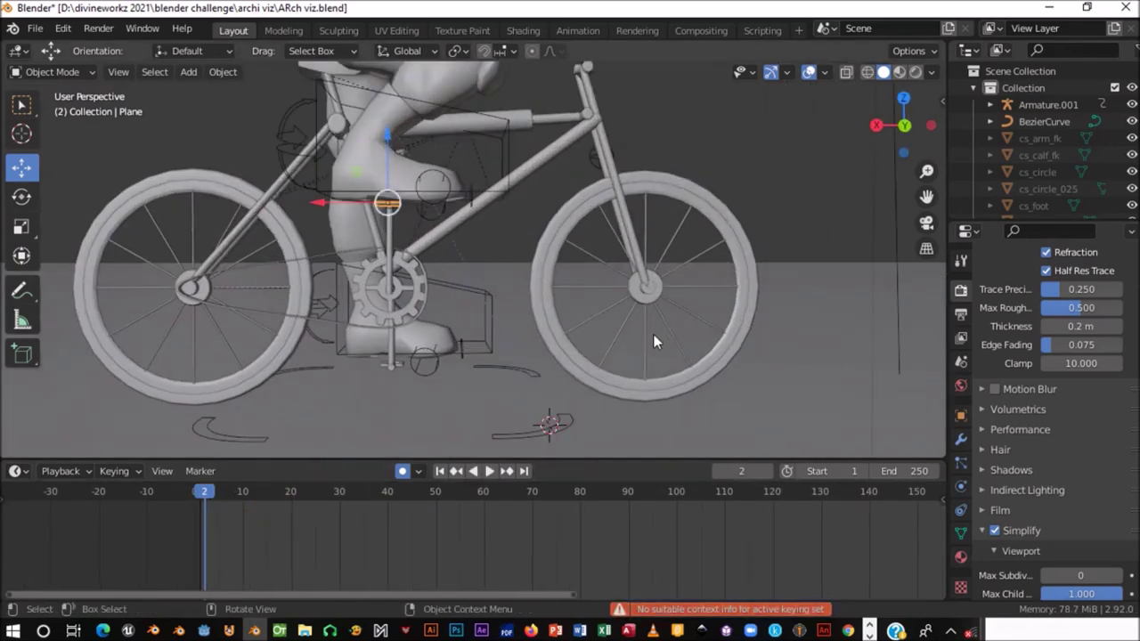
{"action": "key", "text": "n"}
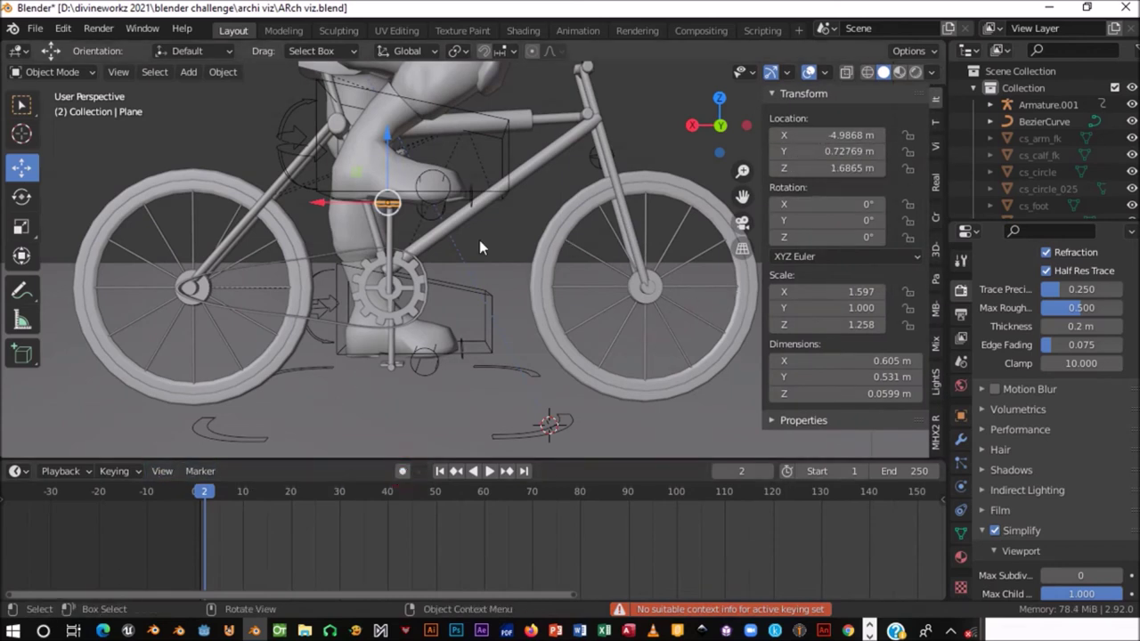
{"action": "key", "text": "i"}
- Set the active keying set to Location & Rotation, undo a test key, and return to frame 1
{"action": "left_click", "coordinate": [119, 471]}
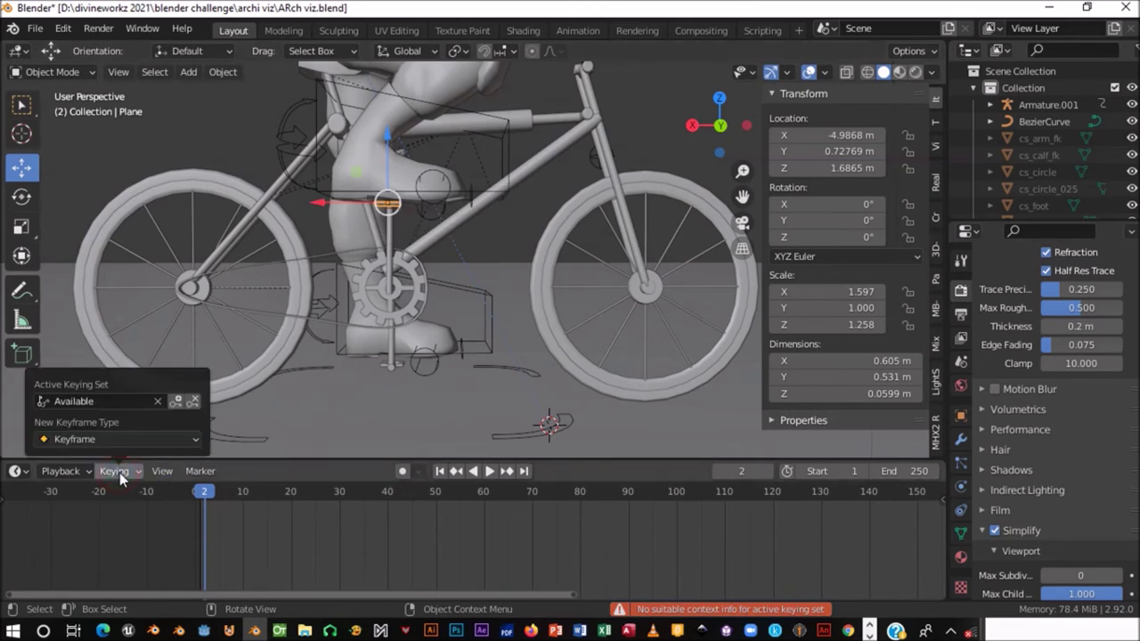
{"action": "left_click", "coordinate": [103, 401]}
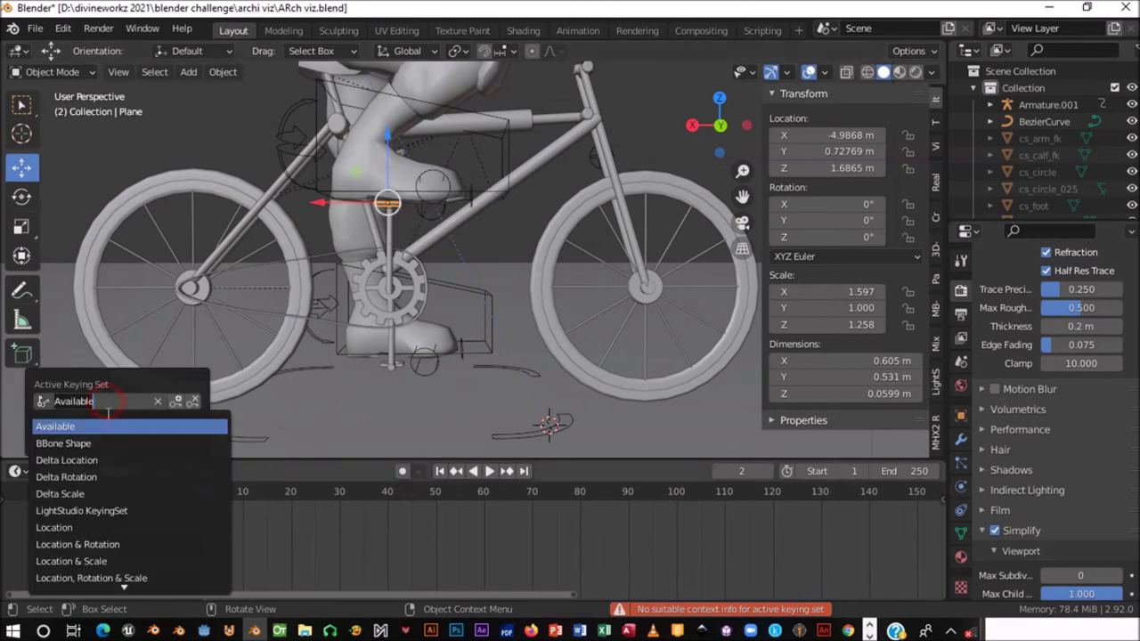
{"action": "left_click", "coordinate": [105, 539]}
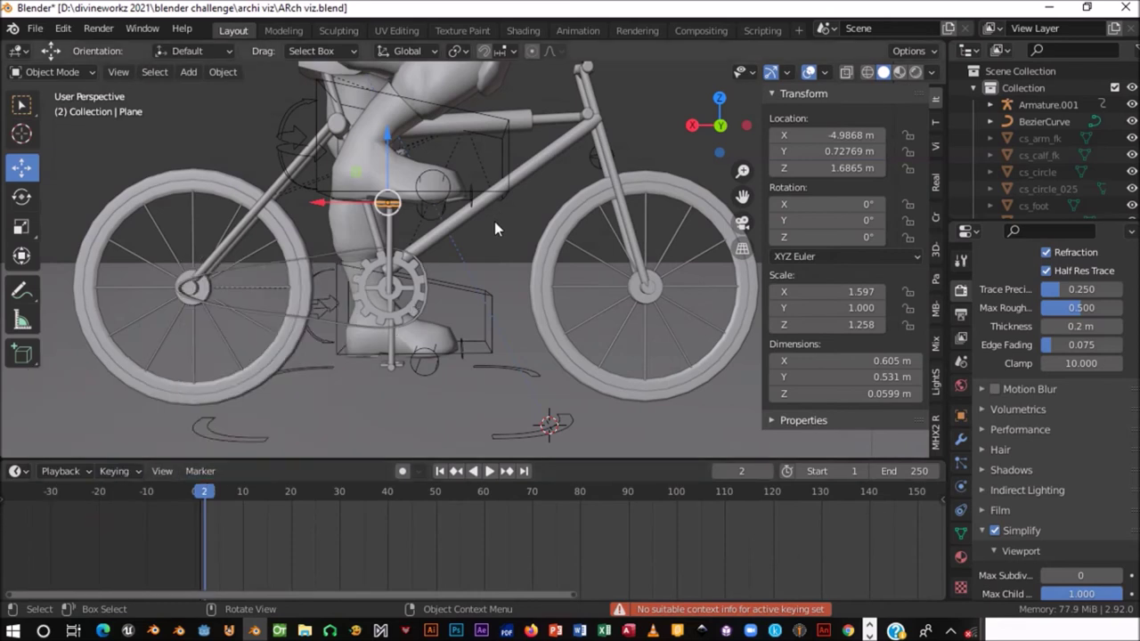
{"action": "key", "text": "i"}
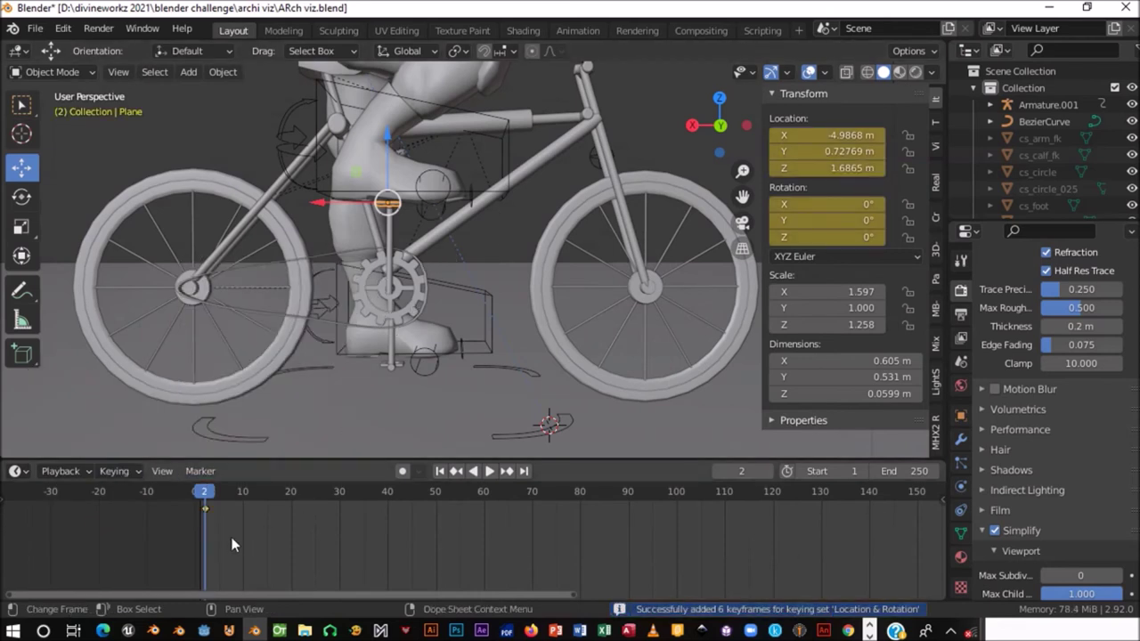
{"action": "key", "text": "ctrl+z"}
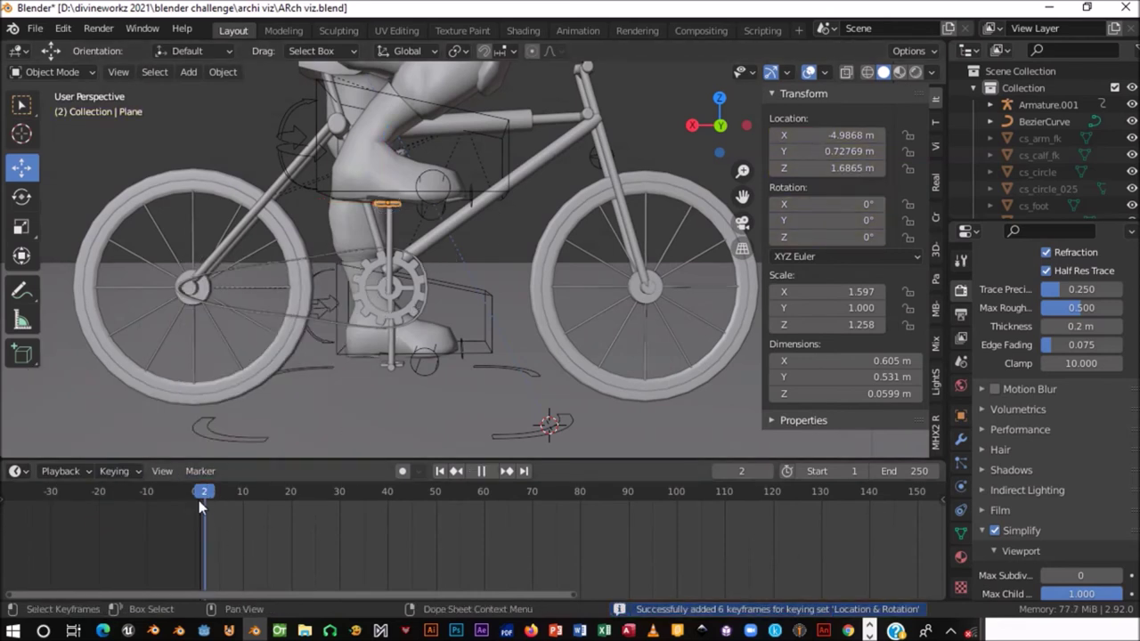
{"action": "left_click", "coordinate": [199, 503]}
{"action": "left_click", "coordinate": [114, 471]}
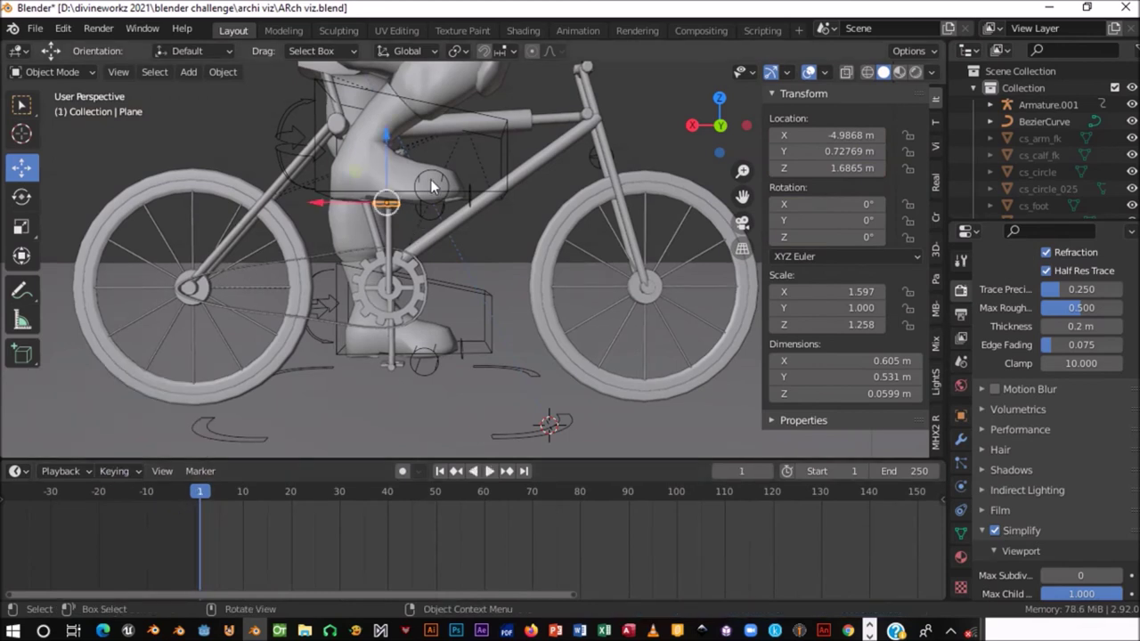
- Keyframe the pedal at frame 1, then rotate it to 31.8° Y at frame 10 and key it
{"action": "key", "text": "i"}
{"action": "key", "text": "space"}
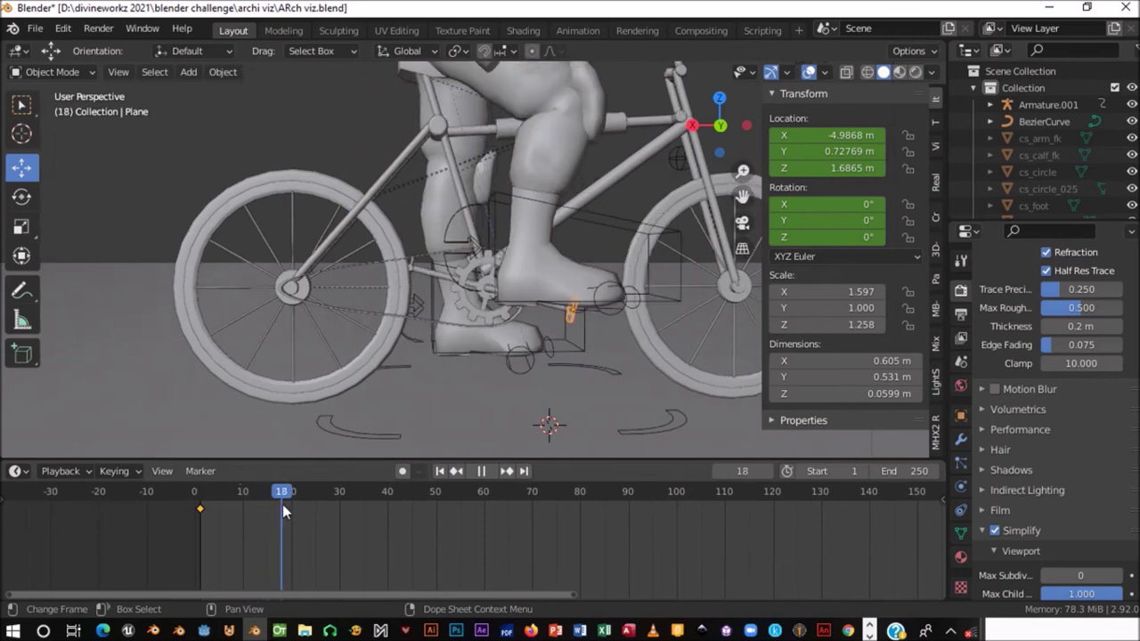
{"action": "key", "text": "space"}
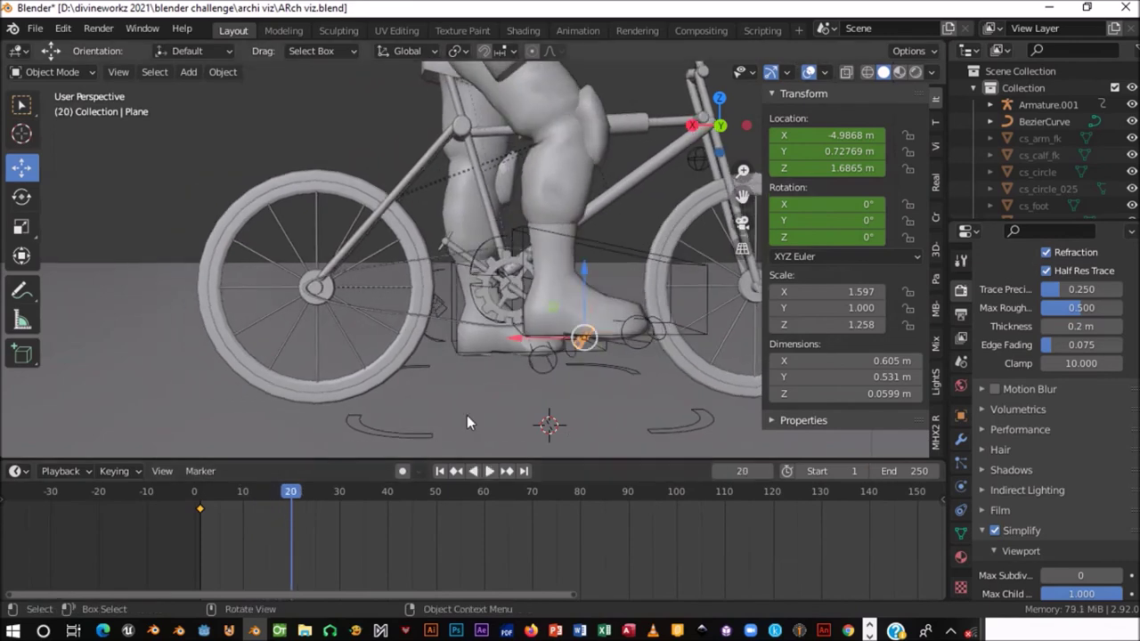
{"action": "left_click", "coordinate": [245, 492]}
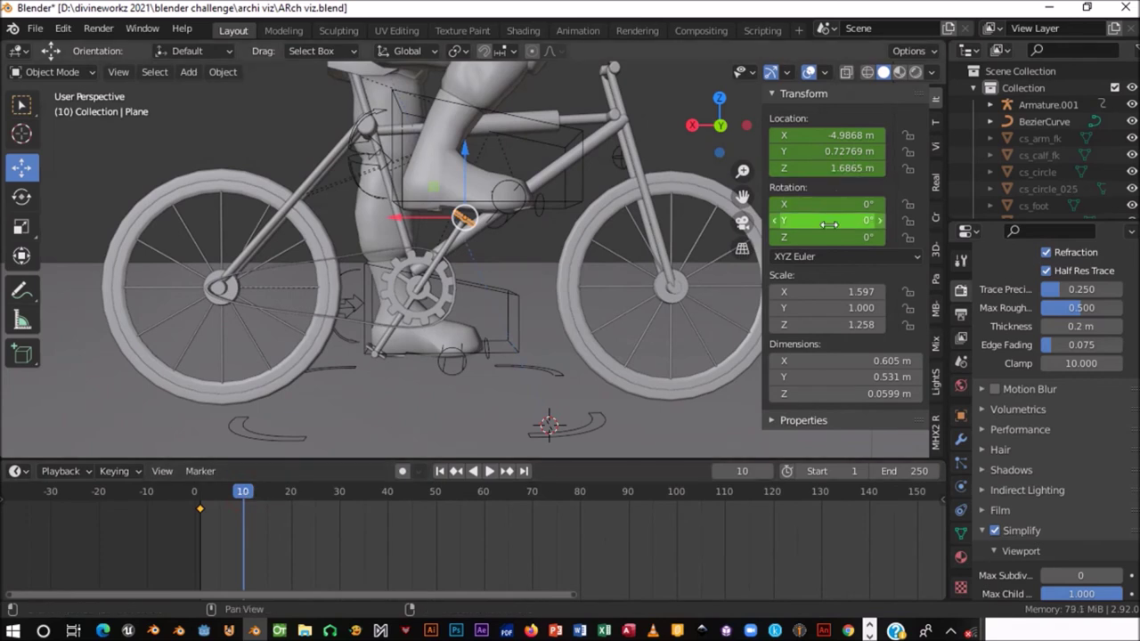
{"action": "left_click_drag", "start_coordinate": [829, 224], "coordinate": [857, 224]}
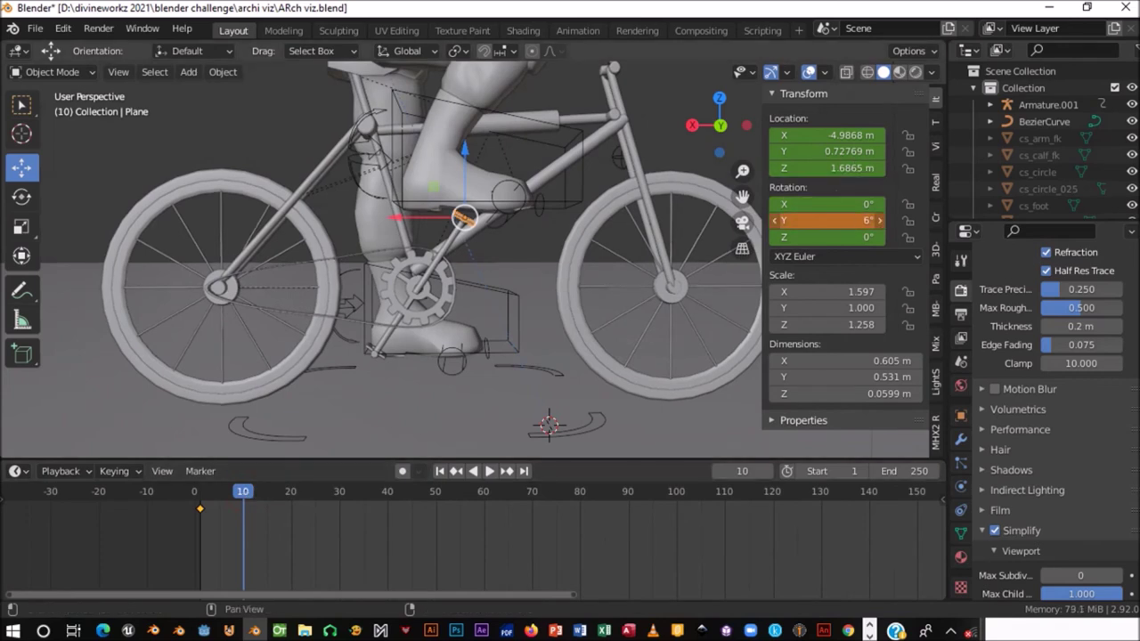
{"action": "left_click_drag", "start_coordinate": [857, 220], "coordinate": [882, 220]}
{"action": "scroll", "coordinate": [508, 196], "scroll_direction": "up", "scroll_amount": 1}
{"action": "mouse_move", "coordinate": [508, 196]}
{"action": "middle_mouse_down", "text": "shift"}
{"action": "mouse_move", "coordinate": [417, 194]}
{"action": "mouse_move", "coordinate": [513, 200]}
{"action": "middle_mouse_up", "text": "shift"}
{"action": "scroll", "coordinate": [417, 193], "scroll_direction": "up", "scroll_amount": 1}
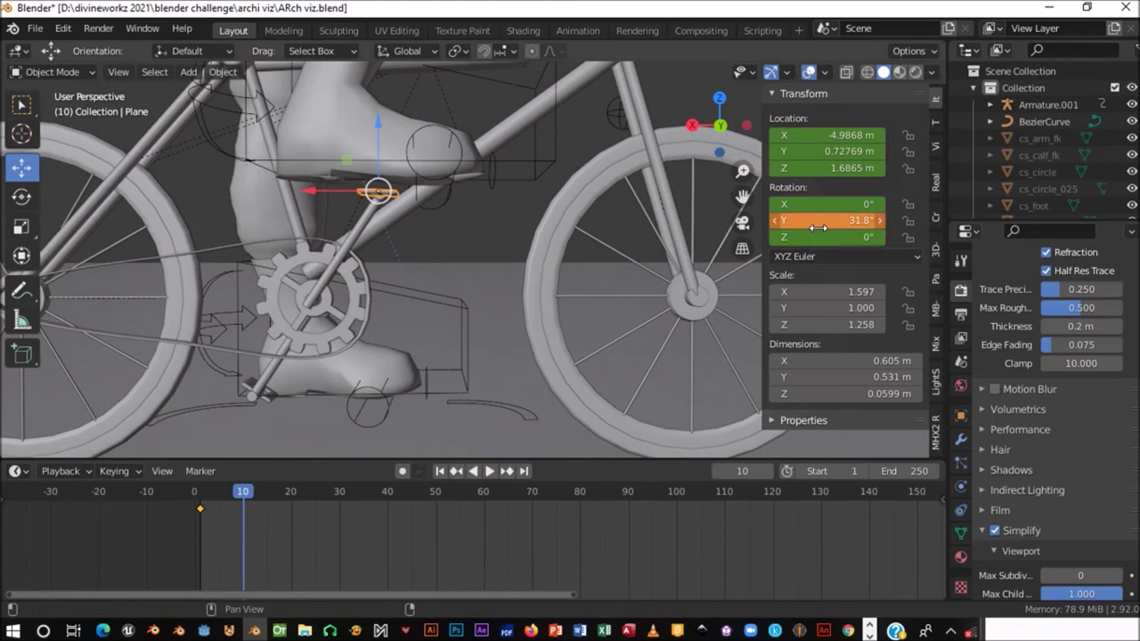
{"action": "key", "text": "i"}
- Preview the pedal turn and try a Y rotation at frame 20, undoing it
{"action": "mouse_move", "coordinate": [221, 497]}
{"action": "left_mouse_down"}
{"action": "mouse_move", "coordinate": [211, 497]}
{"action": "mouse_move", "coordinate": [250, 497]}
{"action": "left_mouse_up"}
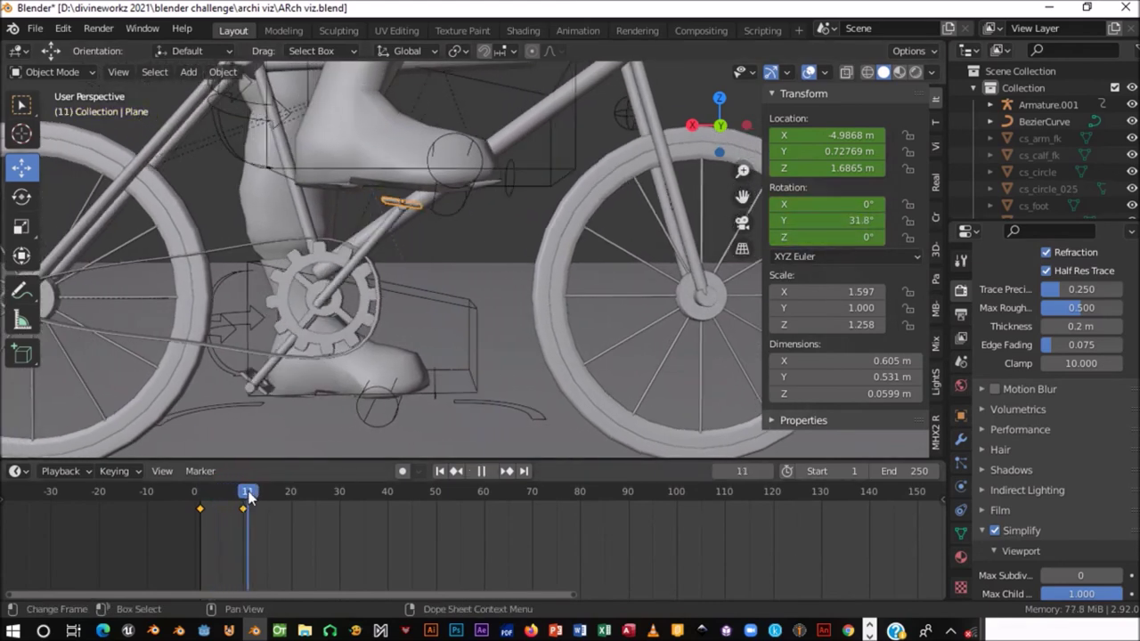
{"action": "left_click_drag", "start_coordinate": [249, 497], "coordinate": [246, 498]}
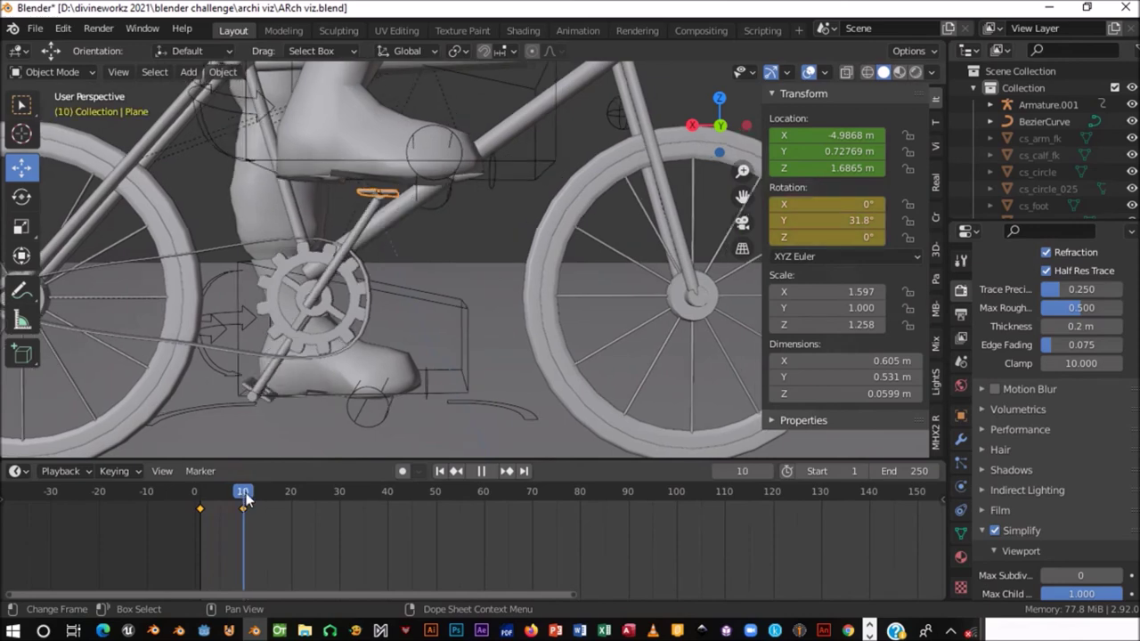
{"action": "left_click_drag", "start_coordinate": [246, 499], "coordinate": [293, 493]}
{"action": "middle_click_drag", "start_coordinate": [535, 303], "coordinate": [458, 240]}
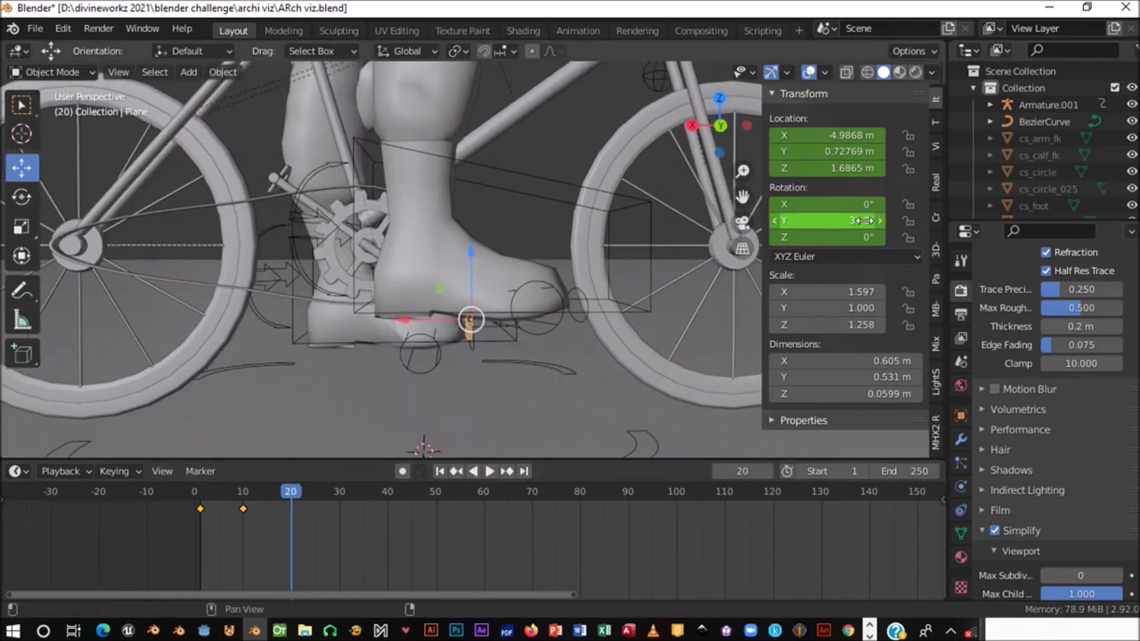
{"action": "left_click_drag", "start_coordinate": [850, 223], "coordinate": [853, 220]}
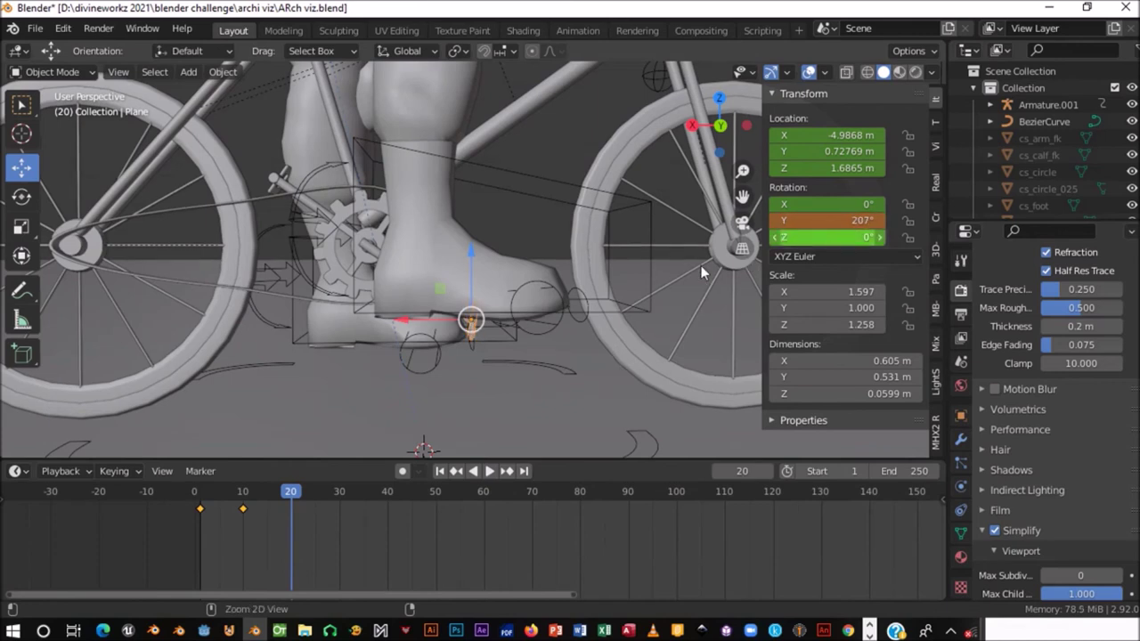
{"action": "key", "text": "ctrl+z"}
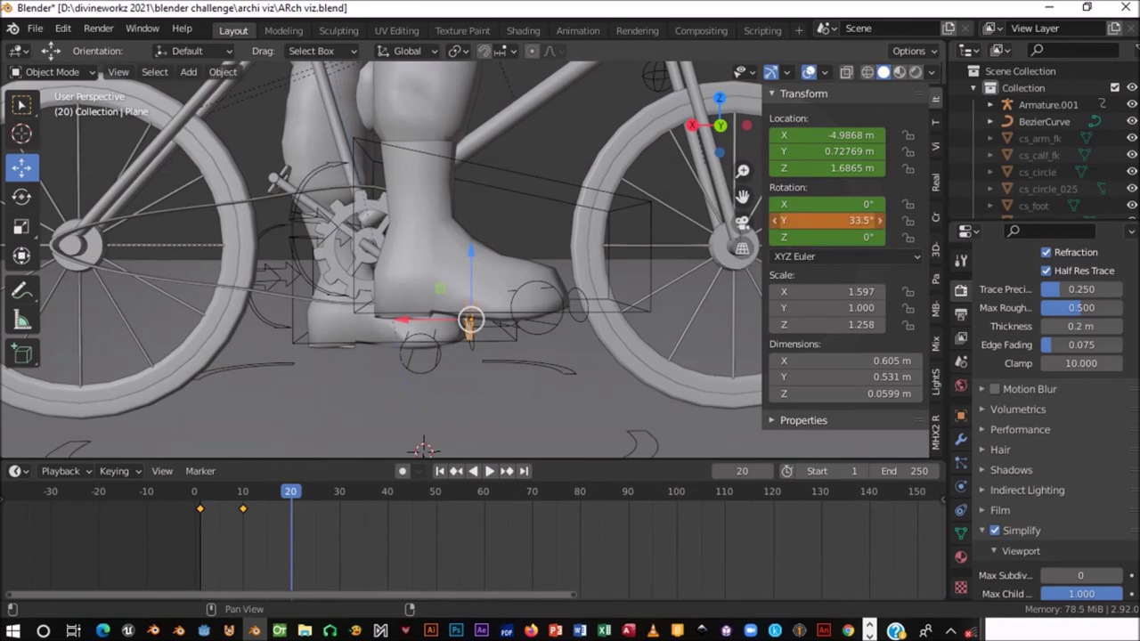
{"action": "key", "text": "ctrl+z"}
- Rotate the pedal about global Y to roughly 120° at frame 20 and keyframe it
{"action": "mouse_move", "coordinate": [289, 493]}
{"action": "left_mouse_down"}
{"action": "mouse_move", "coordinate": [267, 496]}
{"action": "mouse_move", "coordinate": [259, 509]}
{"action": "mouse_move", "coordinate": [278, 504]}
{"action": "left_mouse_up"}
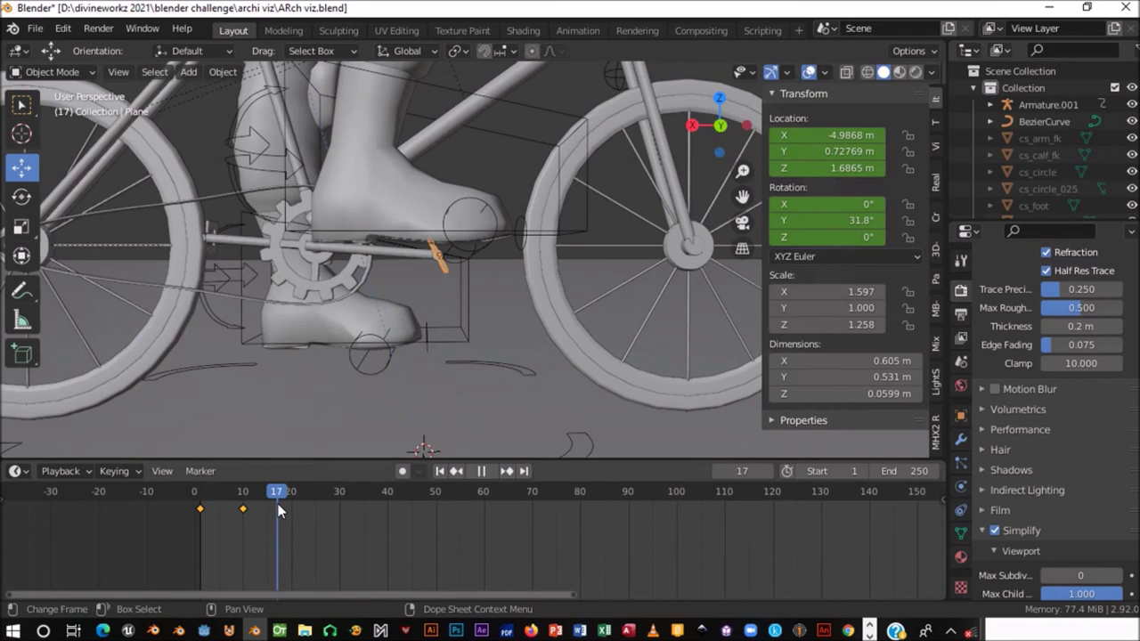
{"action": "left_click_drag", "start_coordinate": [279, 510], "coordinate": [286, 500]}
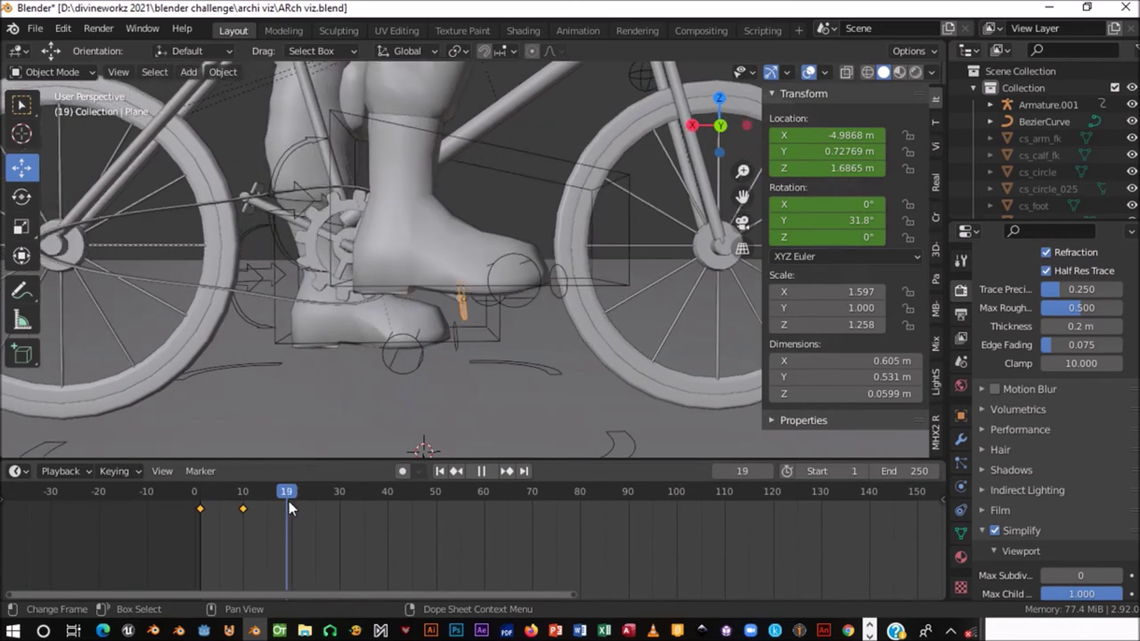
{"action": "left_click_drag", "start_coordinate": [289, 503], "coordinate": [291, 503]}
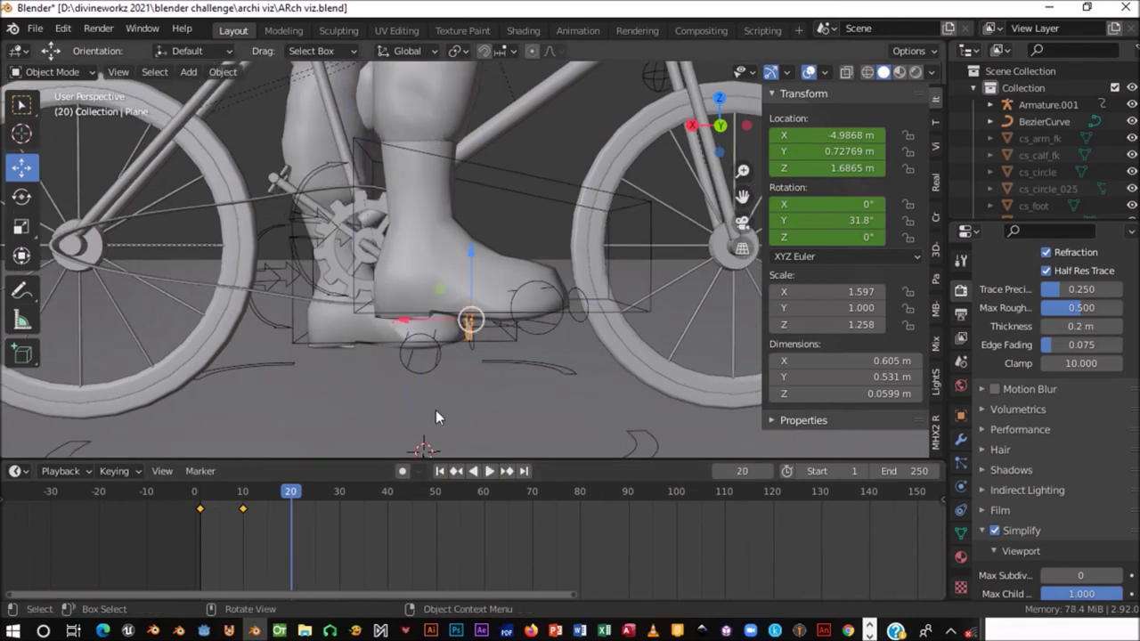
{"action": "key", "text": "r"}
{"action": "key", "text": "y"}
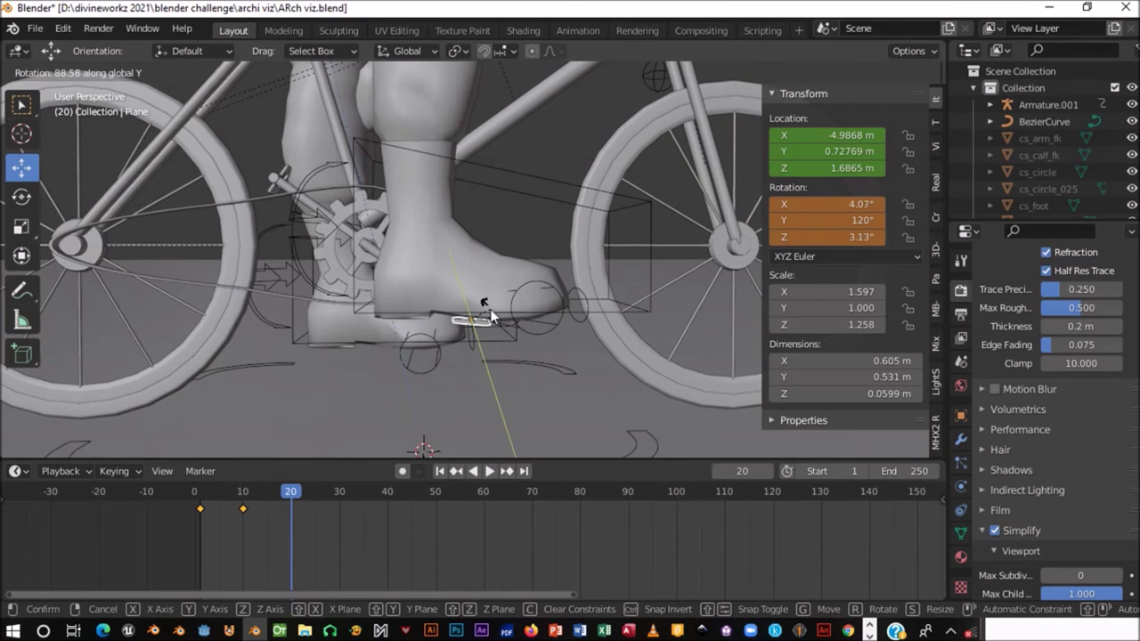
{"action": "left_click", "coordinate": [481, 312]}
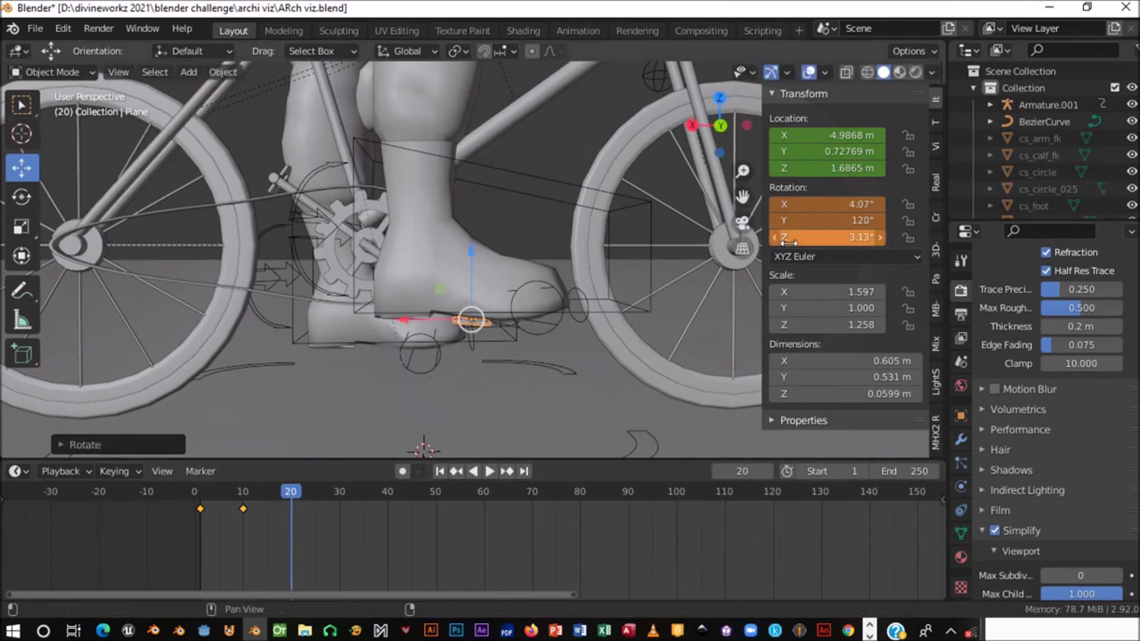
{"action": "key", "text": "i"}
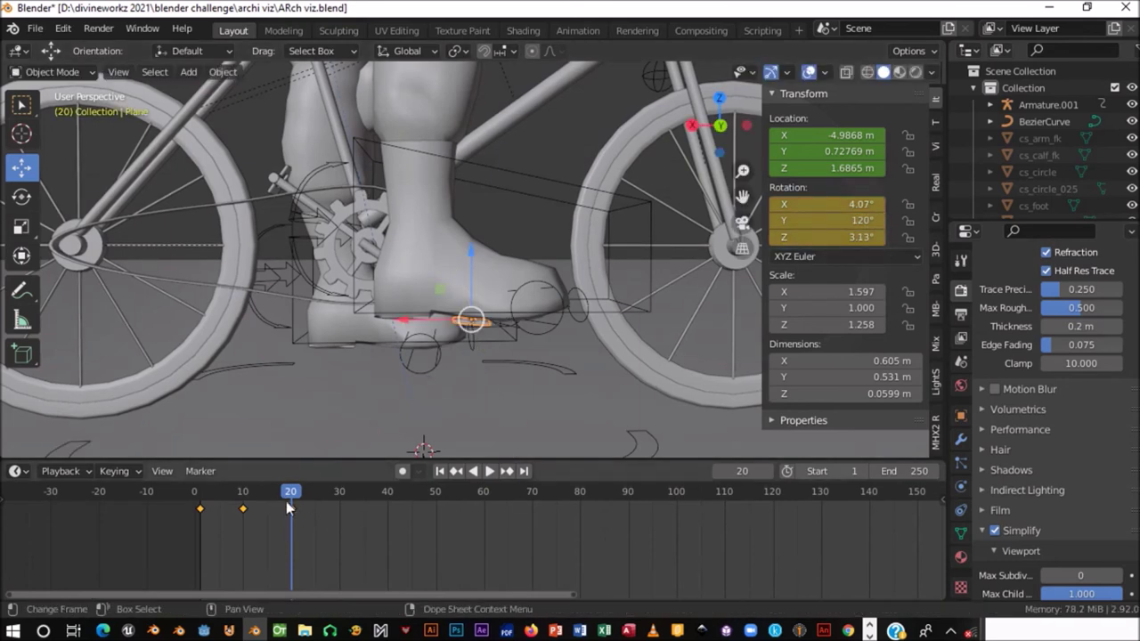
{"action": "mouse_move", "coordinate": [290, 496]}
{"action": "left_mouse_down"}
{"action": "mouse_move", "coordinate": [221, 497]}
{"action": "mouse_move", "coordinate": [314, 509]}
{"action": "left_mouse_up"}
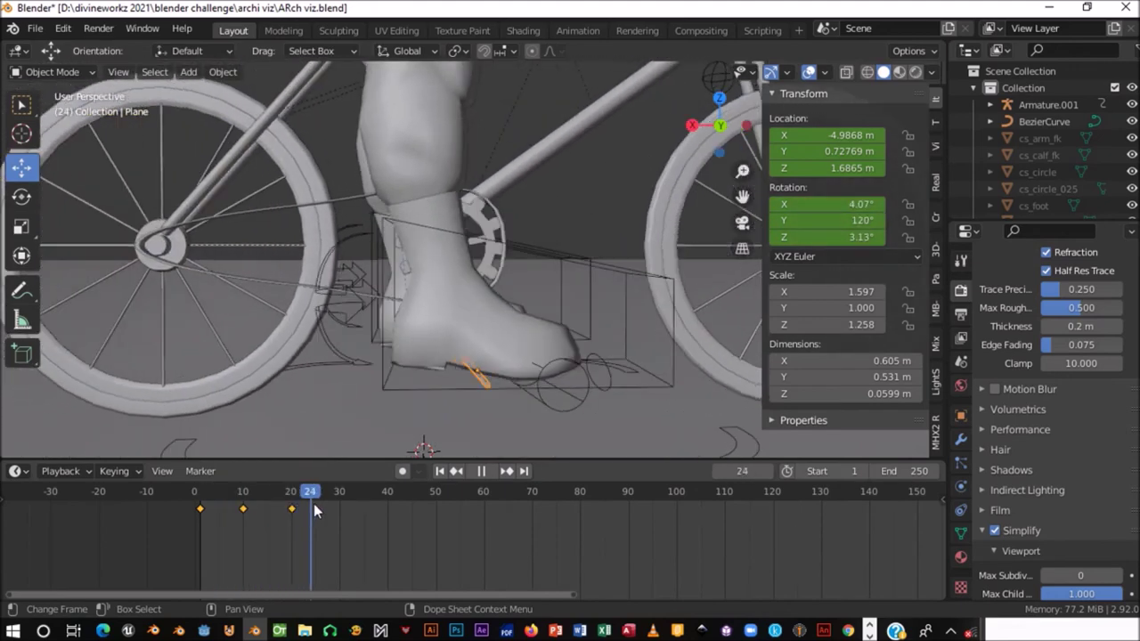
- Rotate the pedal control about global Y to about 236° near frame 30
{"action": "left_click_drag", "start_coordinate": [313, 503], "coordinate": [331, 502]}
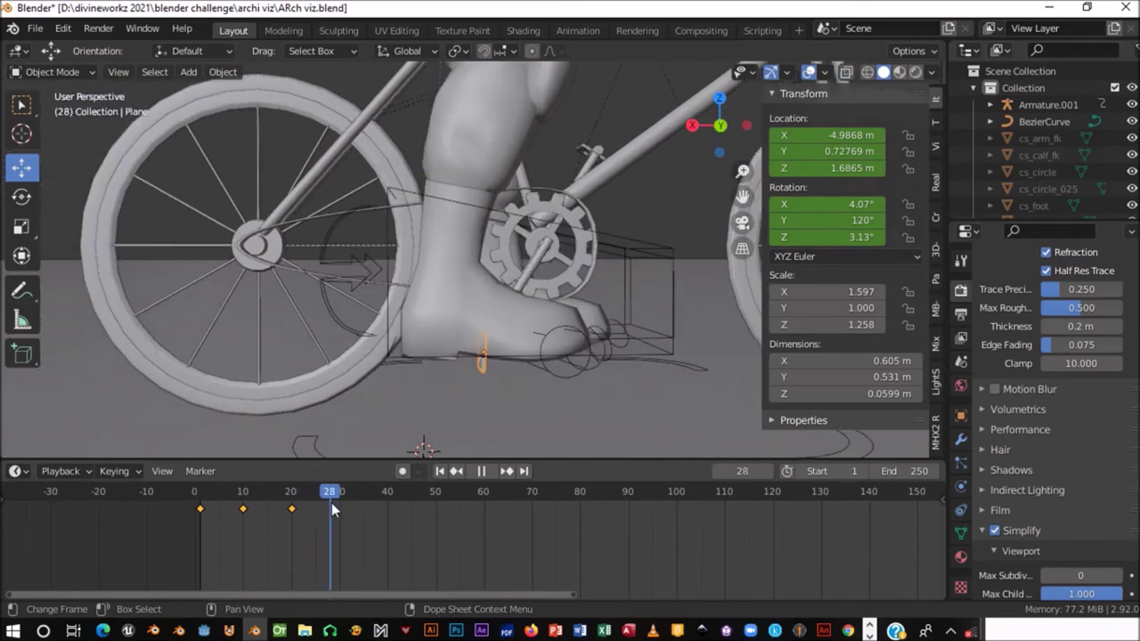
{"action": "left_click_drag", "start_coordinate": [330, 501], "coordinate": [339, 503]}
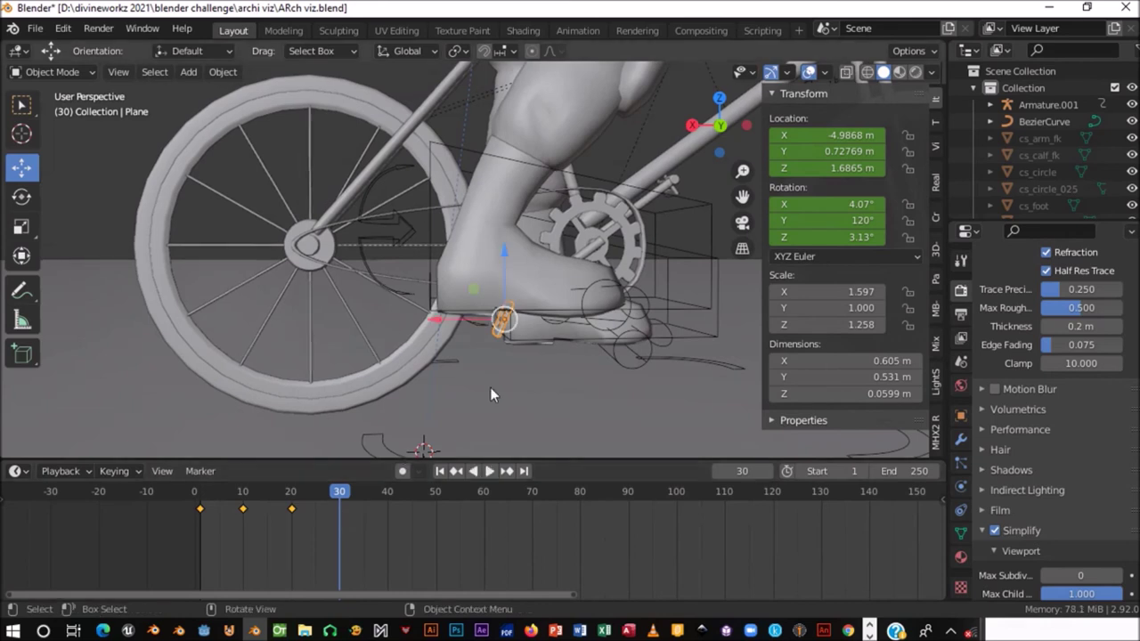
{"action": "key", "text": "r"}
{"action": "key", "text": "y"}
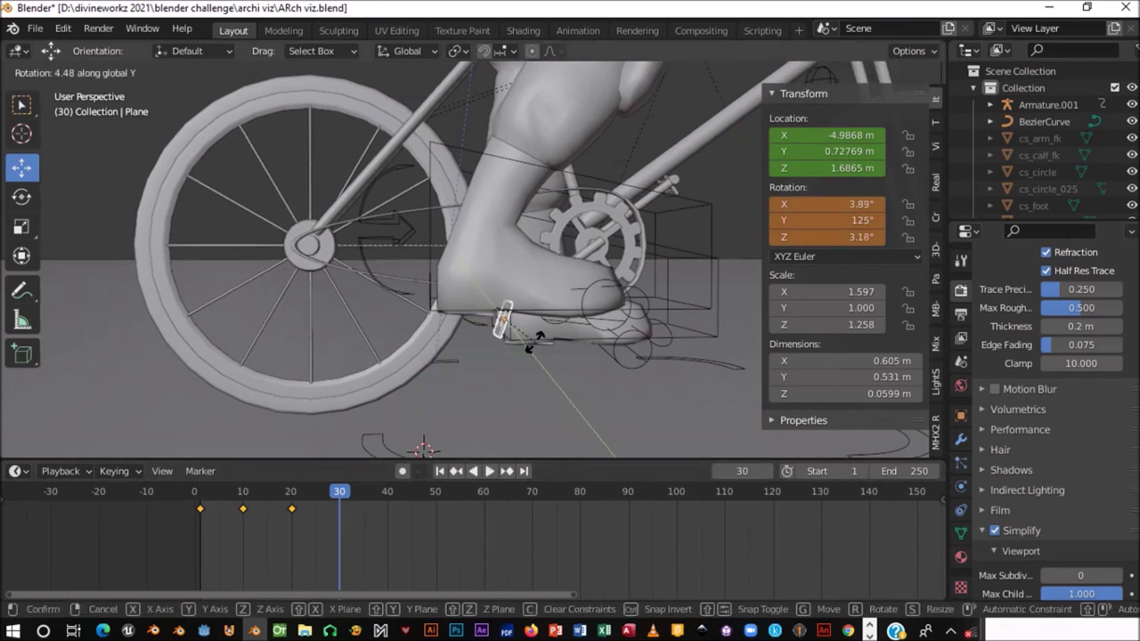
{"action": "left_click", "coordinate": [522, 269]}
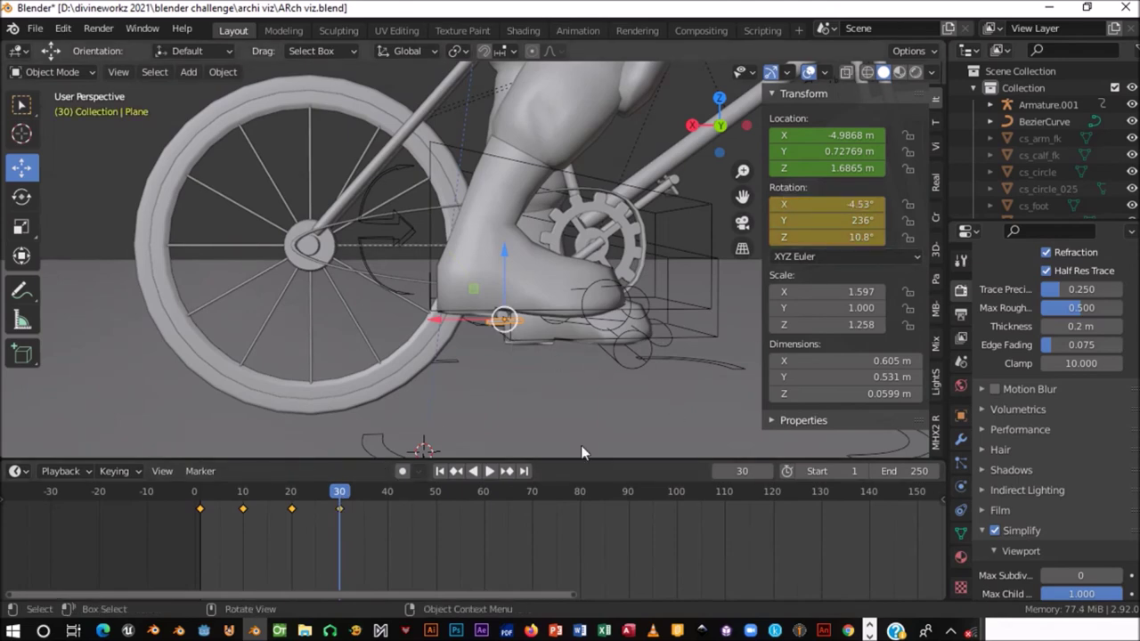
- At frame 25, rotate the pedal to 176° on Y and insert a rotation keyframe
{"action": "left_click", "coordinate": [337, 497]}
{"action": "key", "text": "space"}
{"action": "left_click_drag", "start_coordinate": [330, 497], "coordinate": [316, 501]}
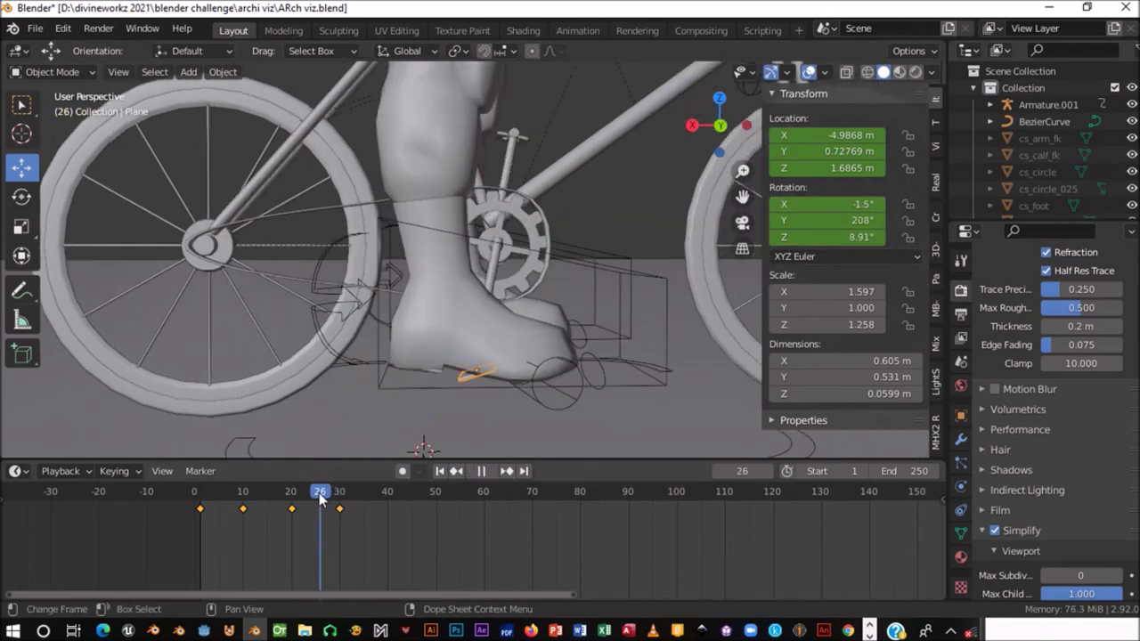
{"action": "key", "text": "space"}
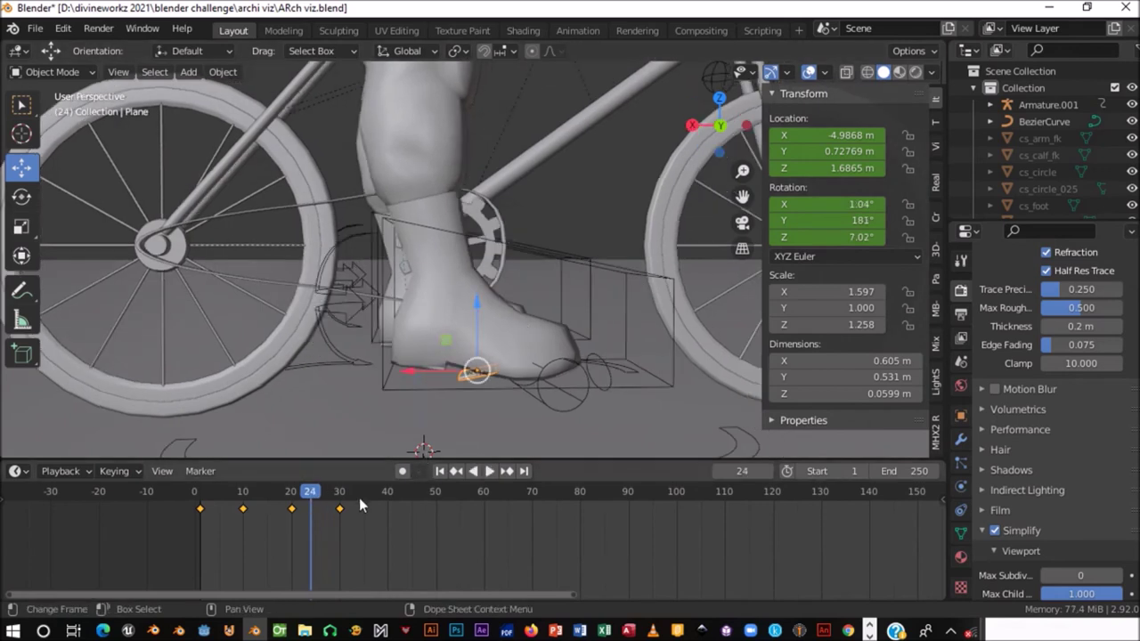
{"action": "left_click_drag", "start_coordinate": [305, 497], "coordinate": [315, 497]}
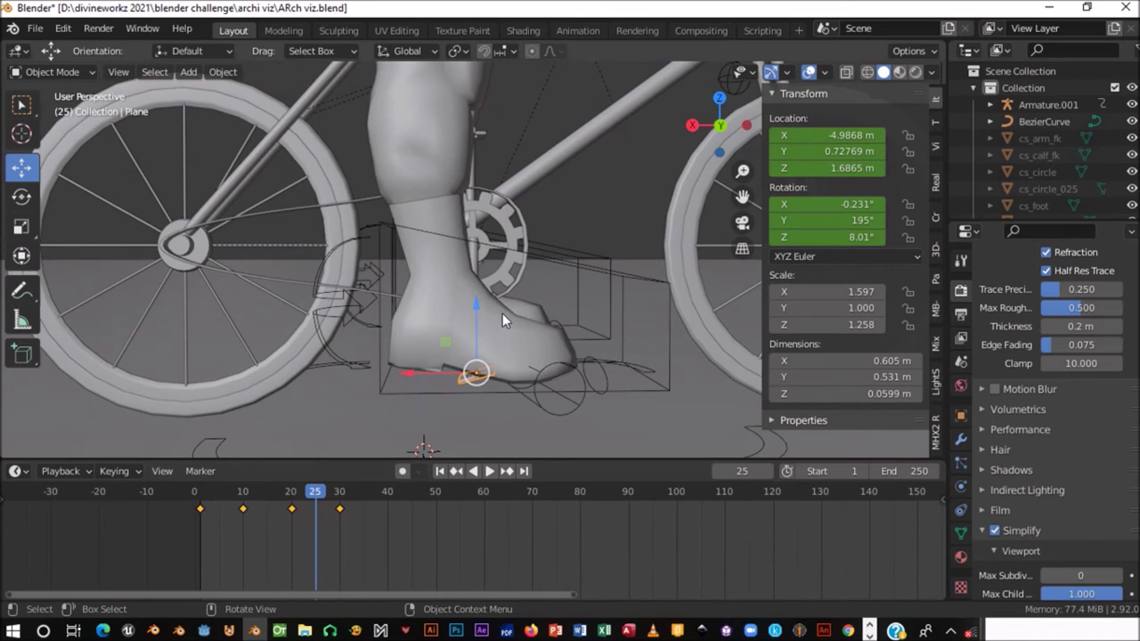
{"action": "key", "text": "r"}
{"action": "key", "text": "y"}
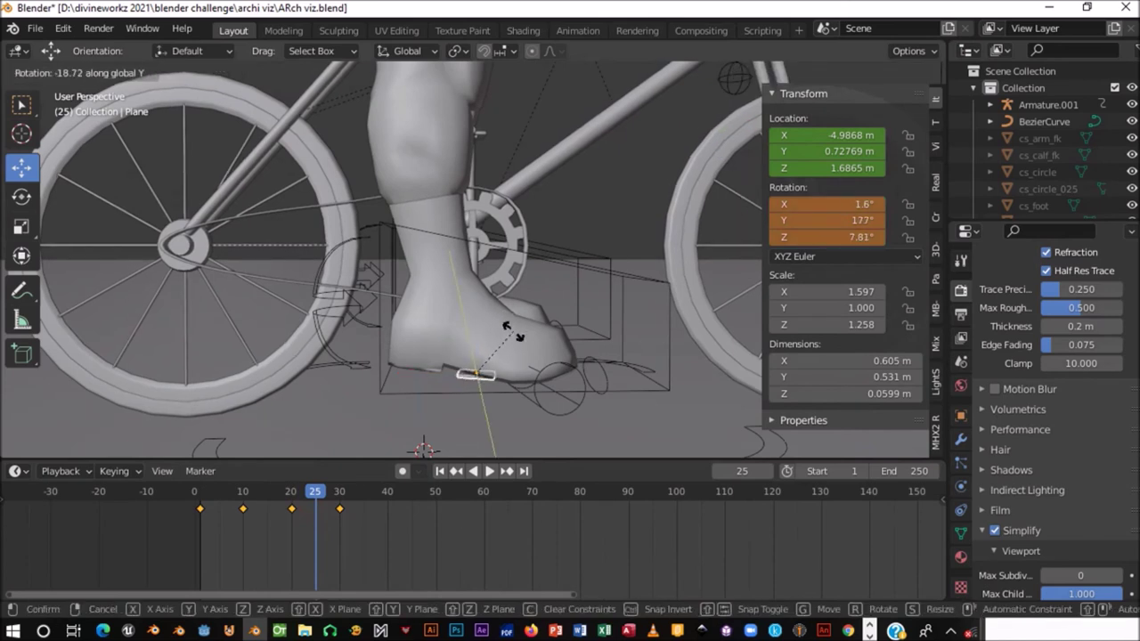
{"action": "left_click", "coordinate": [515, 330]}
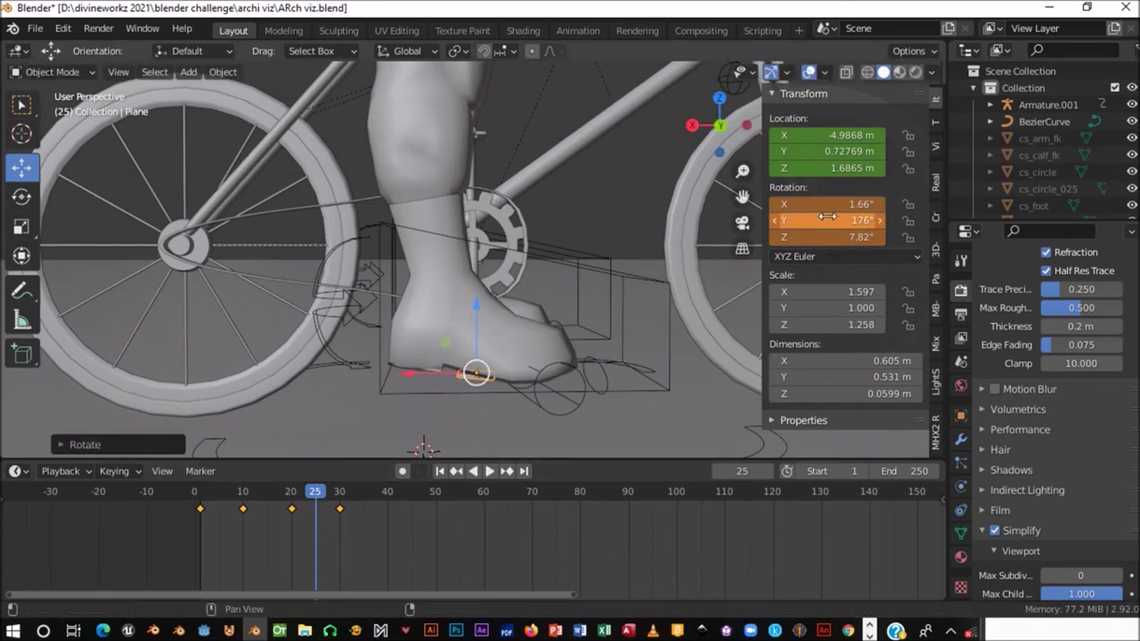
{"action": "key", "text": "i"}
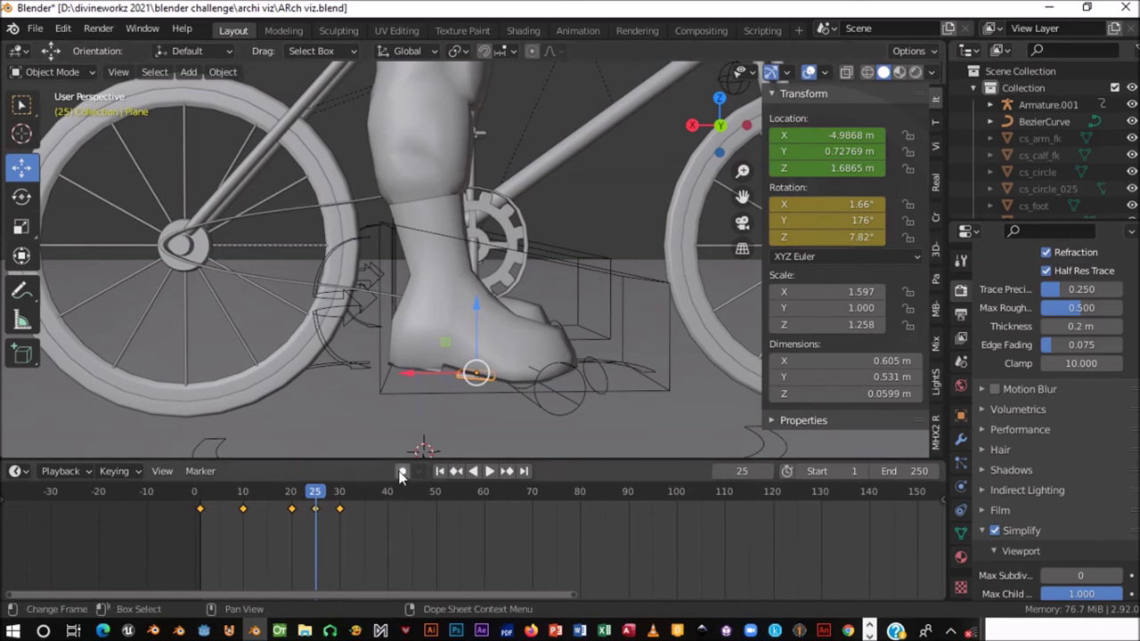
- Review the motion, then rotate the pedal control about global Y at frame 40
{"action": "mouse_move", "coordinate": [315, 504]}
{"action": "left_mouse_down"}
{"action": "mouse_move", "coordinate": [217, 509]}
{"action": "mouse_move", "coordinate": [333, 508]}
{"action": "left_mouse_up"}
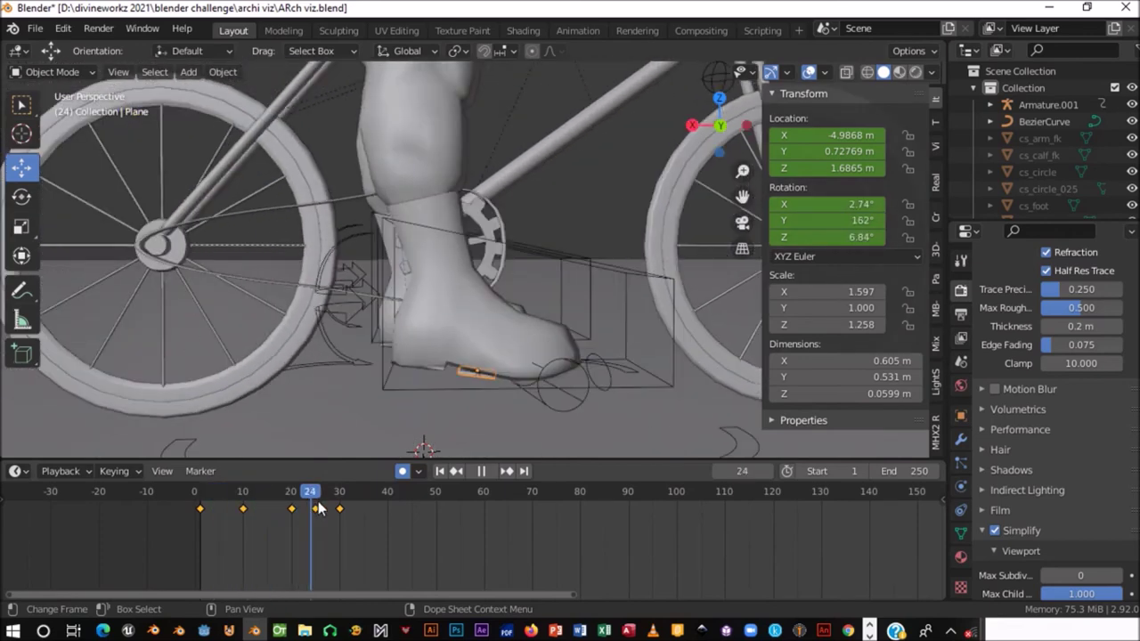
{"action": "left_click_drag", "start_coordinate": [334, 508], "coordinate": [342, 507]}
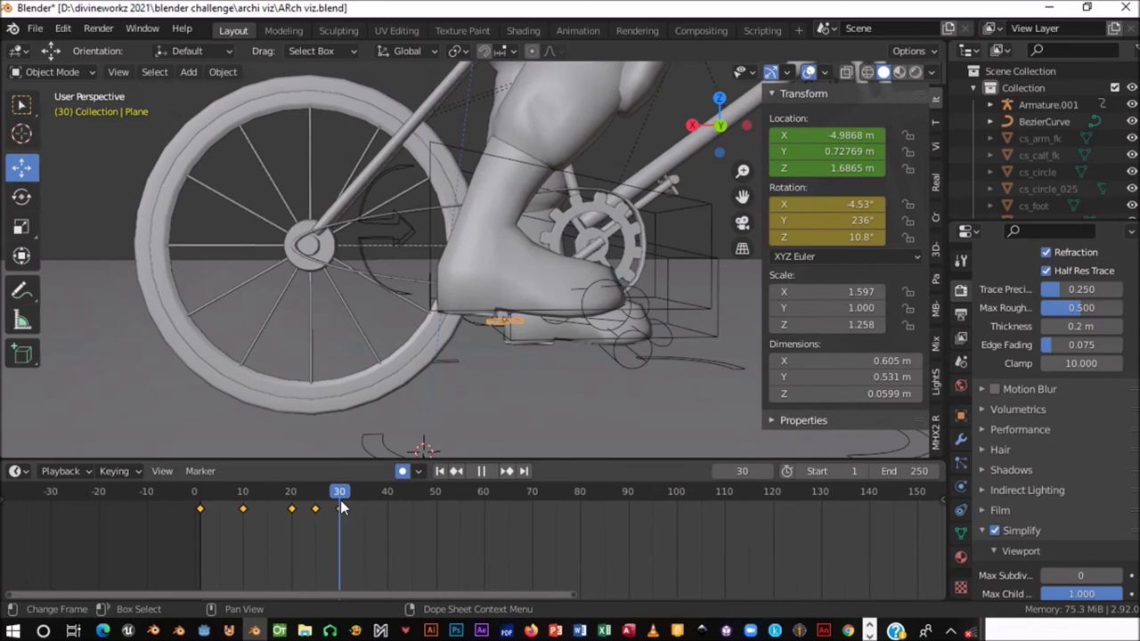
{"action": "left_click_drag", "start_coordinate": [340, 508], "coordinate": [360, 506]}
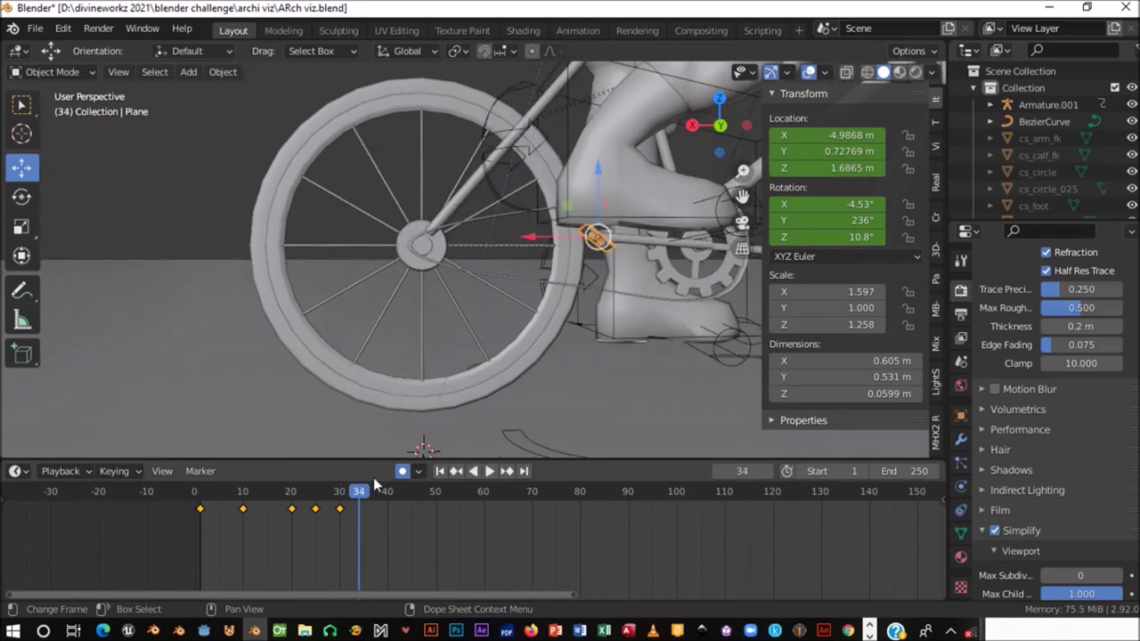
{"action": "middle_click_drag", "start_coordinate": [362, 301], "coordinate": [289, 304], "text": "shift"}
{"action": "key", "text": "space"}
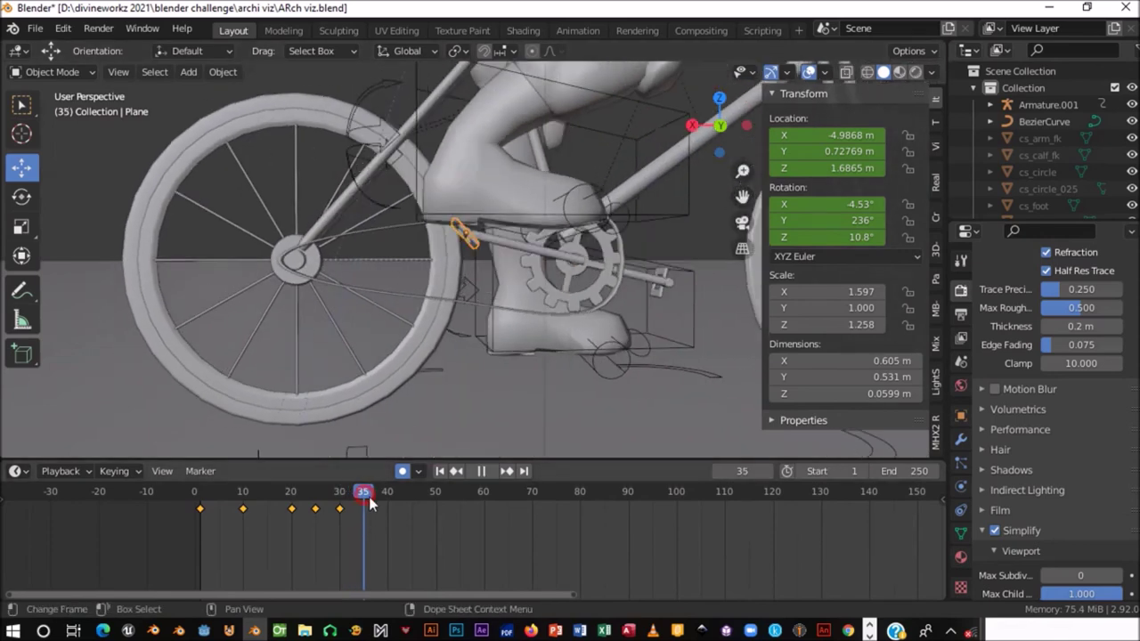
{"action": "key", "text": "space"}
{"action": "left_click", "coordinate": [388, 498]}
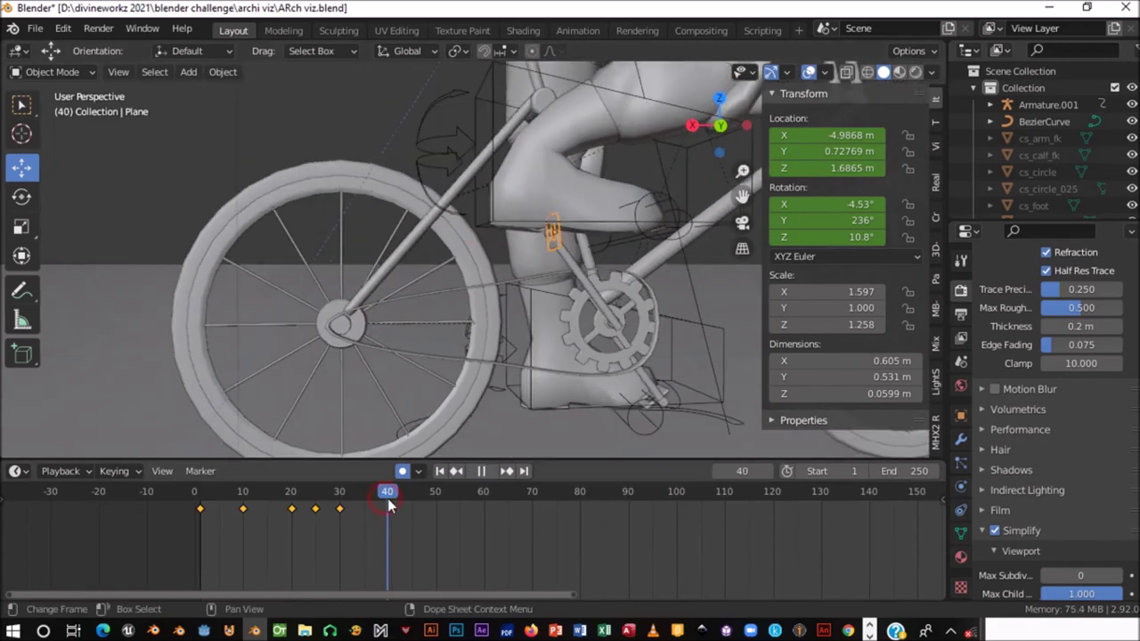
{"action": "key", "text": "r"}
{"action": "key", "text": "y"}
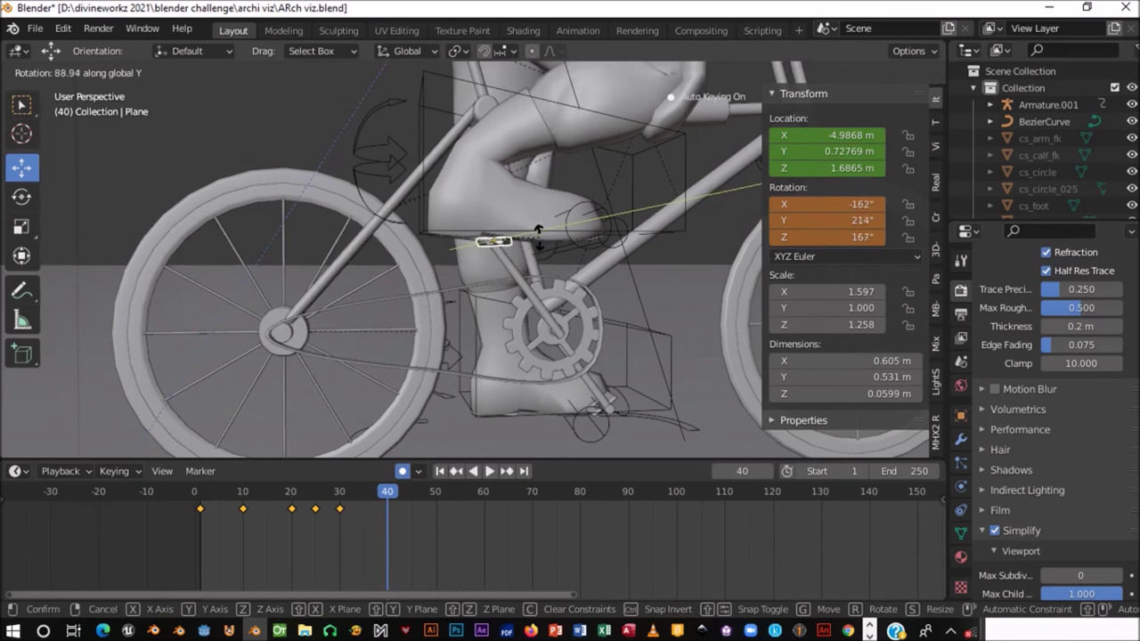
{"action": "left_click", "coordinate": [540, 237]}
- Rotate the pedal control about global Y to about 184° at frame 50
{"action": "left_click_drag", "start_coordinate": [386, 493], "coordinate": [370, 497]}
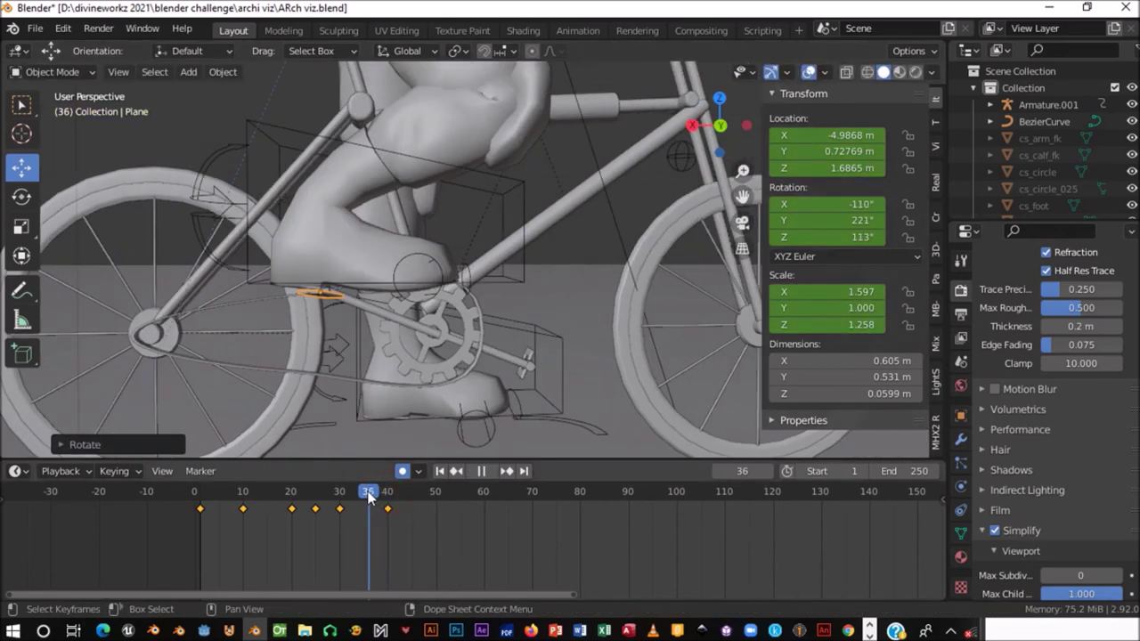
{"action": "key", "text": "space"}
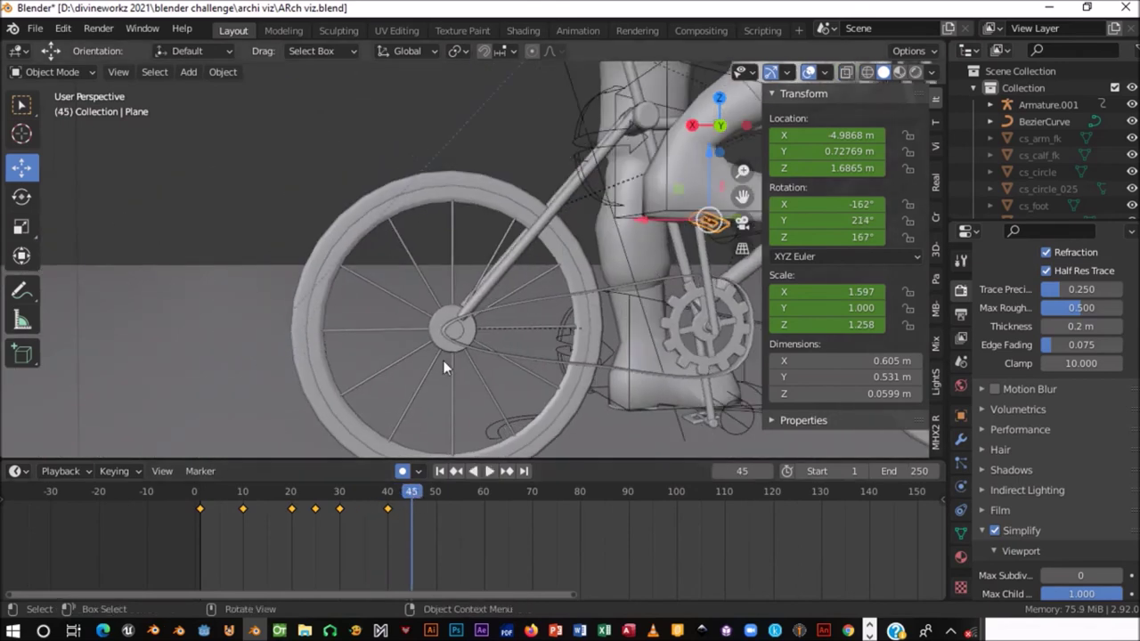
{"action": "middle_click_drag", "start_coordinate": [443, 360], "coordinate": [283, 287]}
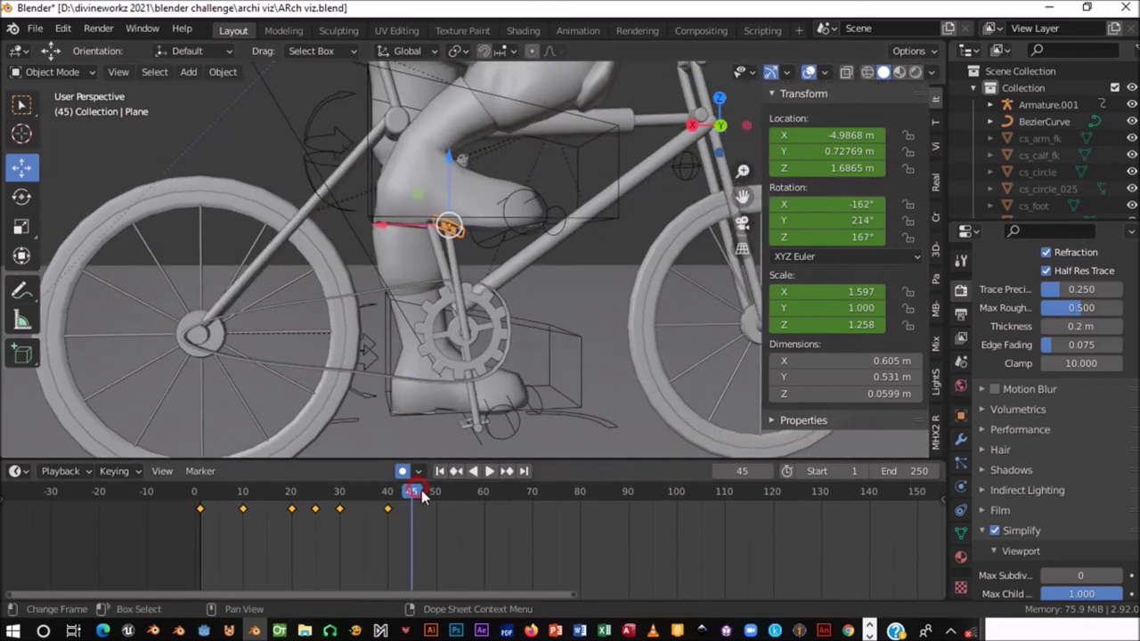
{"action": "key", "text": "space"}
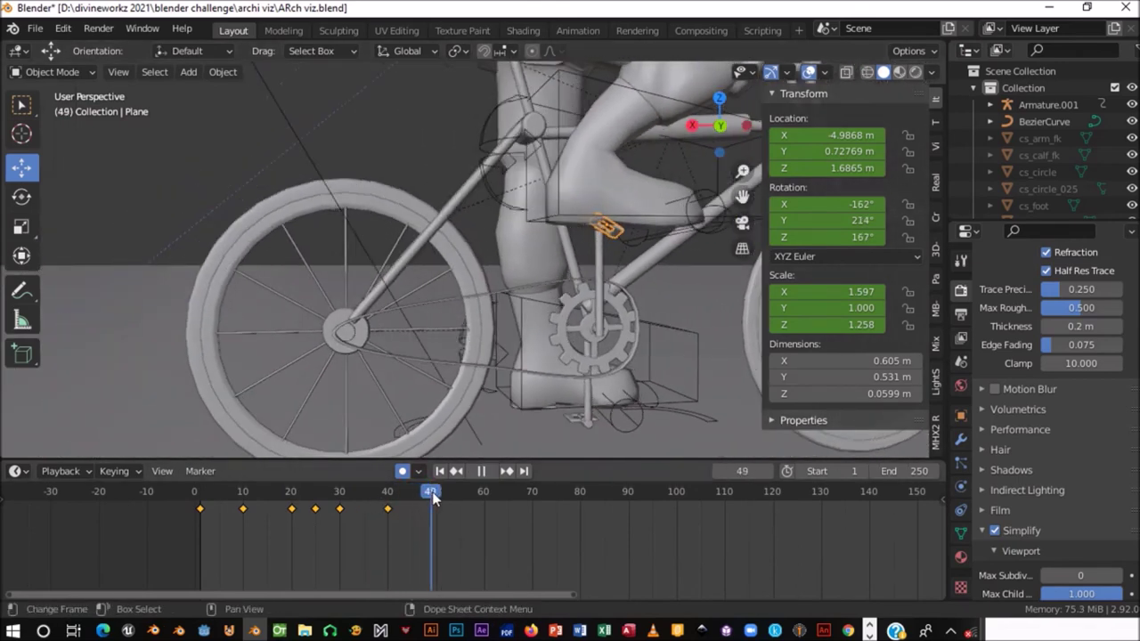
{"action": "key", "text": "space"}
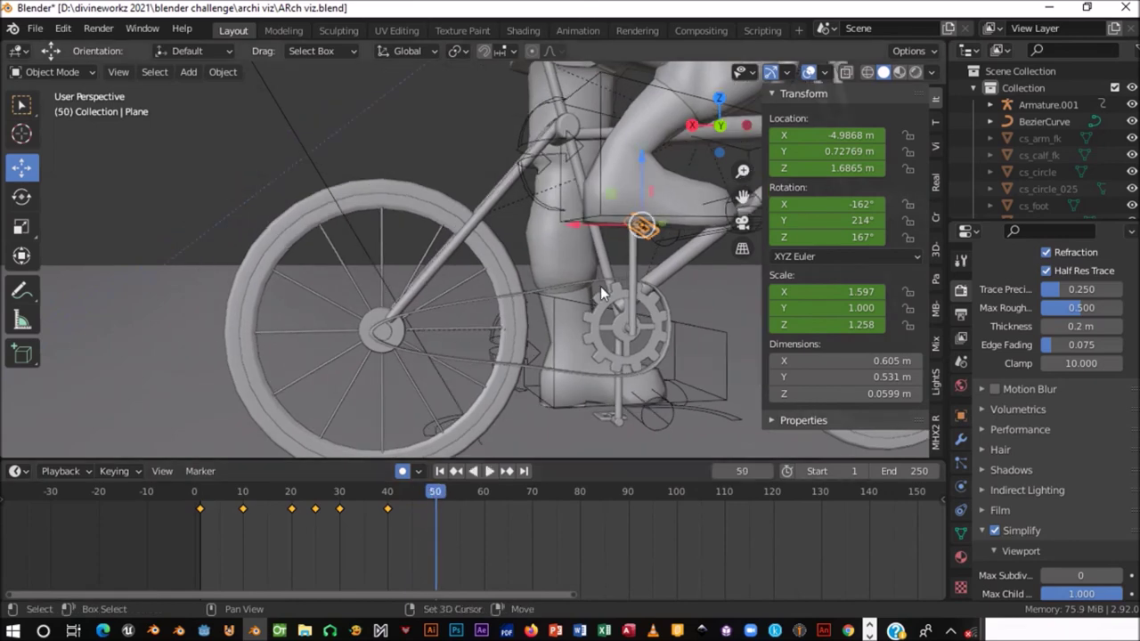
{"action": "middle_click_drag", "start_coordinate": [501, 295], "coordinate": [489, 297]}
{"action": "key", "text": "r"}
{"action": "key", "text": "y"}
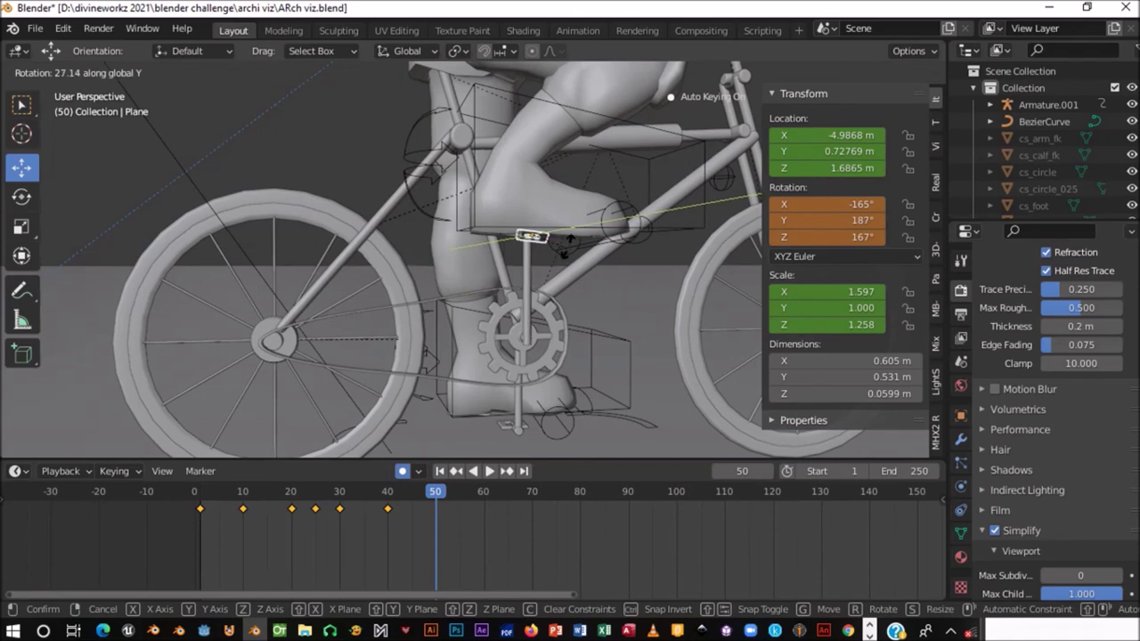
{"action": "left_click", "coordinate": [563, 257]}
{"action": "left_click_drag", "start_coordinate": [430, 498], "coordinate": [324, 499]}
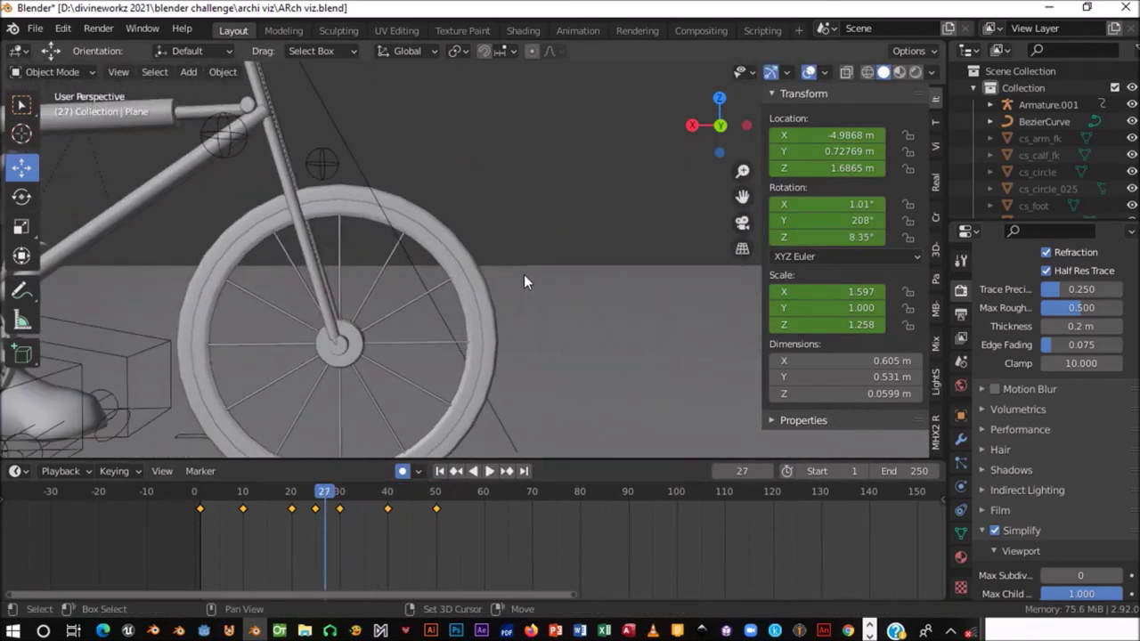
- Play back the pedal motion across frames 1–50, then save ARch viz.blend
{"action": "scroll", "coordinate": [524, 275], "scroll_direction": "down", "scroll_amount": 4}
{"action": "left_click_drag", "start_coordinate": [300, 508], "coordinate": [237, 509]}
{"action": "mouse_move", "coordinate": [259, 512]}
{"action": "left_mouse_down"}
{"action": "mouse_move", "coordinate": [414, 522]}
{"action": "mouse_move", "coordinate": [203, 515]}
{"action": "left_mouse_up"}
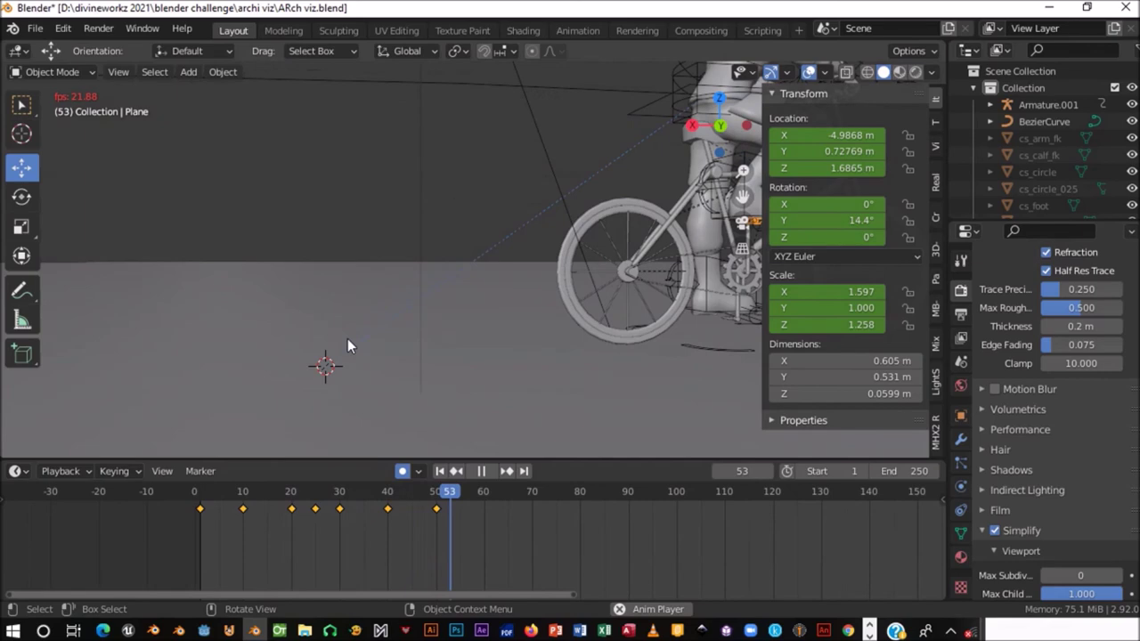
{"action": "key", "text": "Escape"}
{"action": "key", "text": "ctrl+s"}
{"action": "mouse_move", "coordinate": [337, 345]}
{"action": "middle_mouse_down"}
{"action": "mouse_move", "coordinate": [501, 241]}
{"action": "mouse_move", "coordinate": [497, 270]}
{"action": "mouse_move", "coordinate": [470, 174]}
{"action": "mouse_move", "coordinate": [491, 232]}
{"action": "mouse_move", "coordinate": [555, 241]}
{"action": "mouse_move", "coordinate": [455, 284]}
{"action": "mouse_move", "coordinate": [425, 271]}
{"action": "mouse_move", "coordinate": [379, 274]}
{"action": "mouse_move", "coordinate": [423, 273]}
{"action": "middle_mouse_up"}
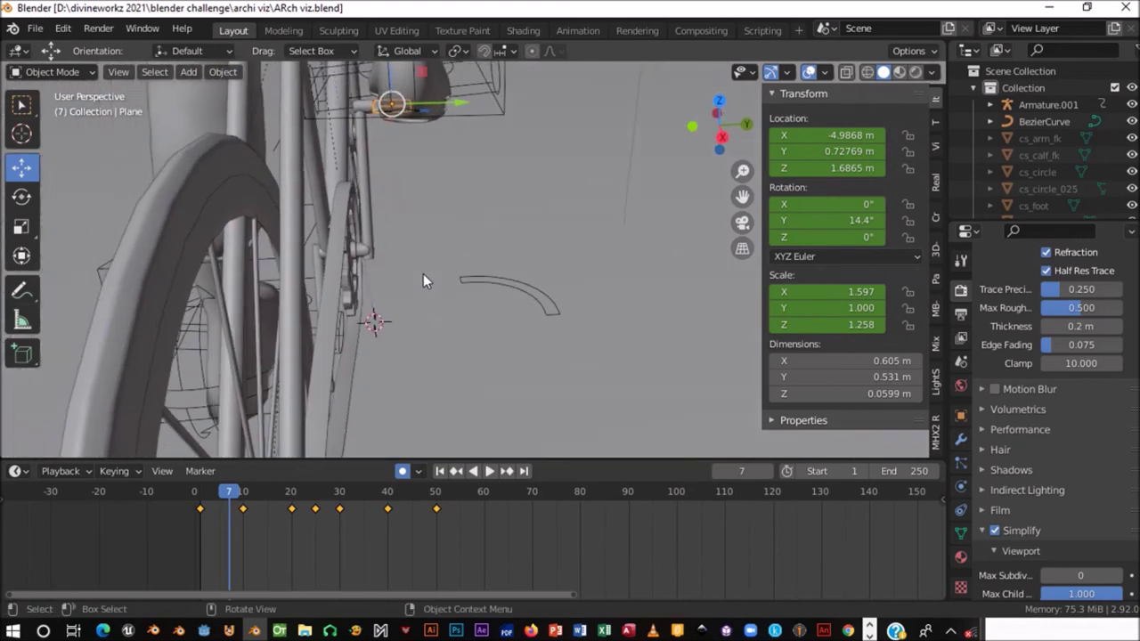
- At frame 1, move the Gear's Location Y down by 0.1 to 0.053679 m
{"action": "left_click", "coordinate": [352, 292]}
{"action": "left_click_drag", "start_coordinate": [226, 492], "coordinate": [201, 506]}
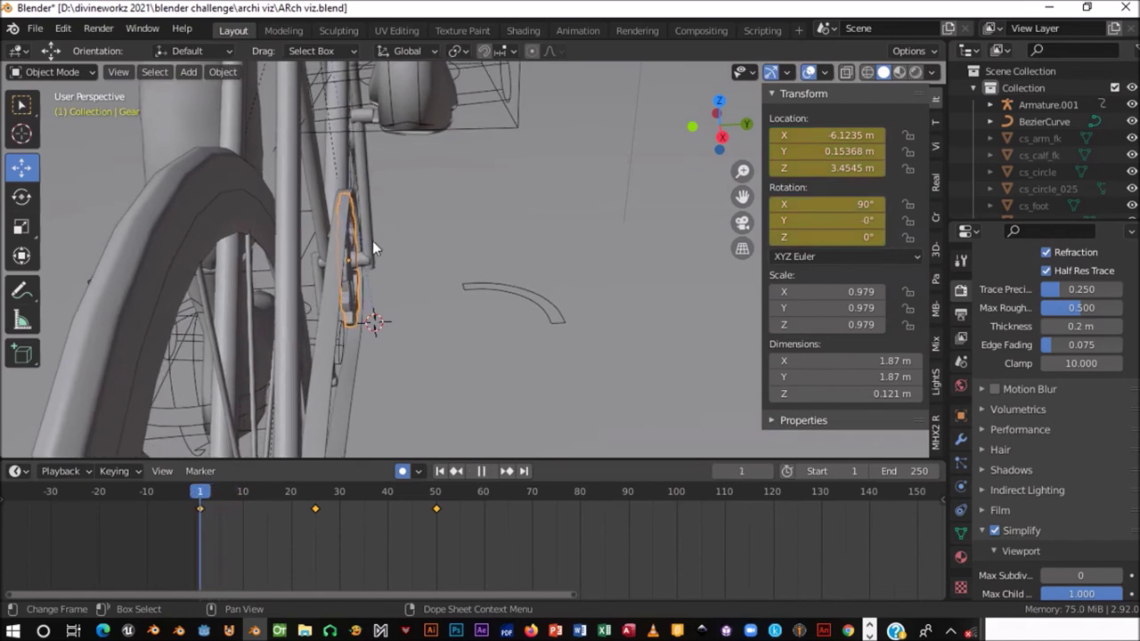
{"action": "key", "text": "space"}
{"action": "mouse_move", "coordinate": [379, 230]}
{"action": "middle_mouse_down"}
{"action": "mouse_move", "coordinate": [487, 295]}
{"action": "mouse_move", "coordinate": [415, 287]}
{"action": "mouse_move", "coordinate": [422, 223]}
{"action": "mouse_move", "coordinate": [537, 284]}
{"action": "middle_mouse_up"}
{"action": "left_click", "coordinate": [202, 506]}
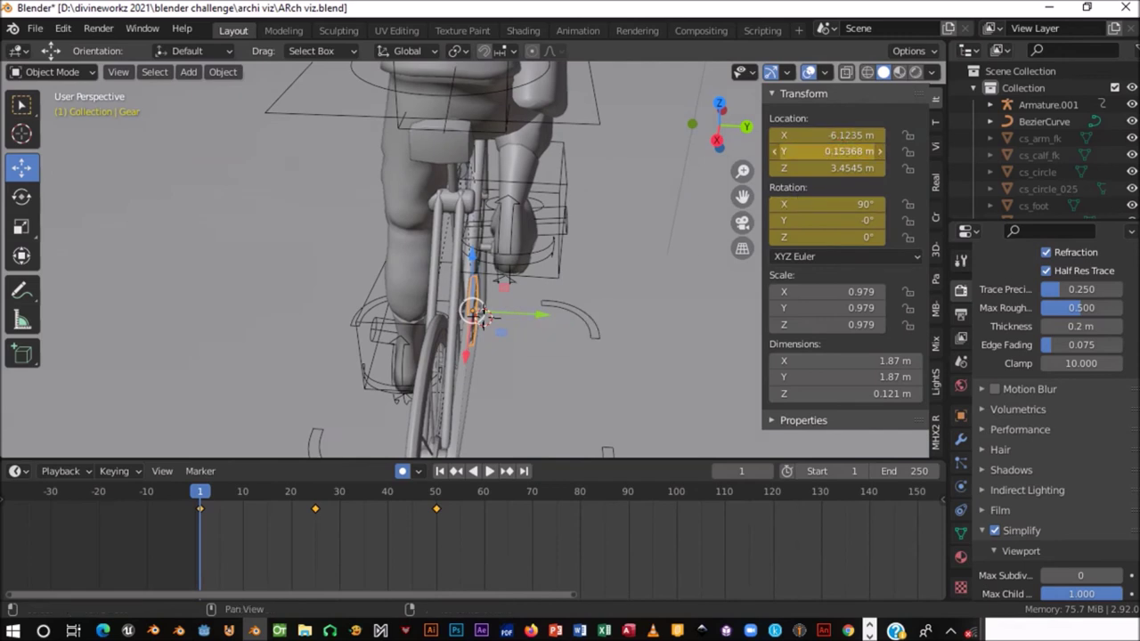
{"action": "left_click", "coordinate": [774, 151]}
{"action": "mouse_move", "coordinate": [468, 254]}
{"action": "middle_mouse_down"}
{"action": "mouse_move", "coordinate": [470, 265]}
{"action": "mouse_move", "coordinate": [595, 289]}
{"action": "mouse_move", "coordinate": [493, 254]}
{"action": "middle_mouse_up"}
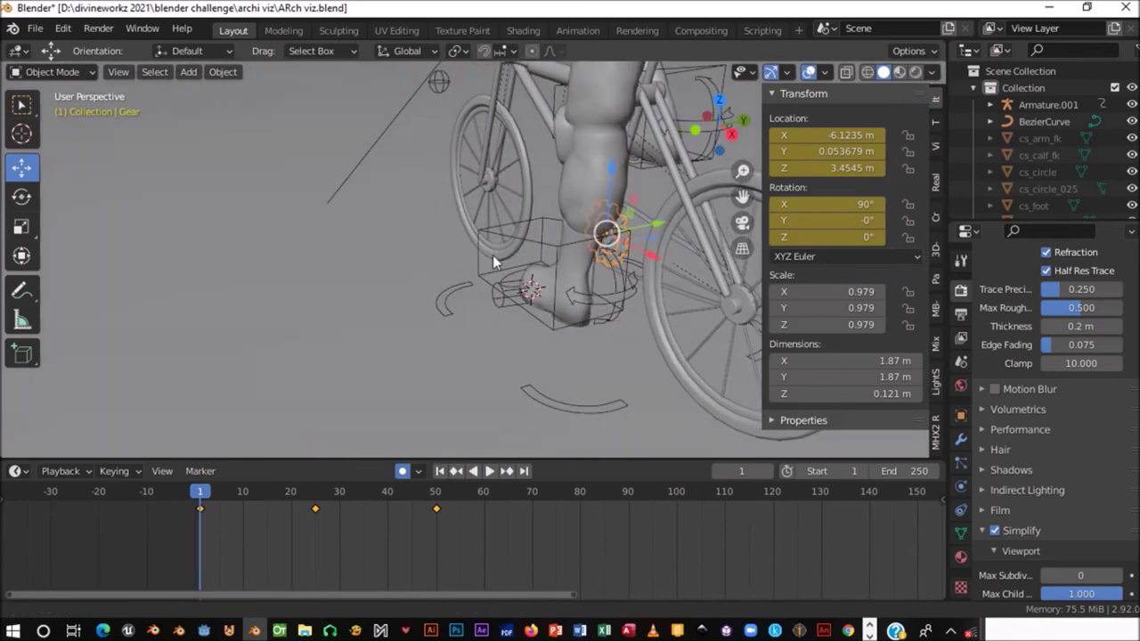
{"action": "scroll", "coordinate": [503, 277], "scroll_direction": "up", "scroll_amount": 2}
{"action": "scroll", "coordinate": [503, 268], "scroll_direction": "up", "scroll_amount": 2}
{"action": "scroll", "coordinate": [500, 244], "scroll_direction": "up", "scroll_amount": 3}
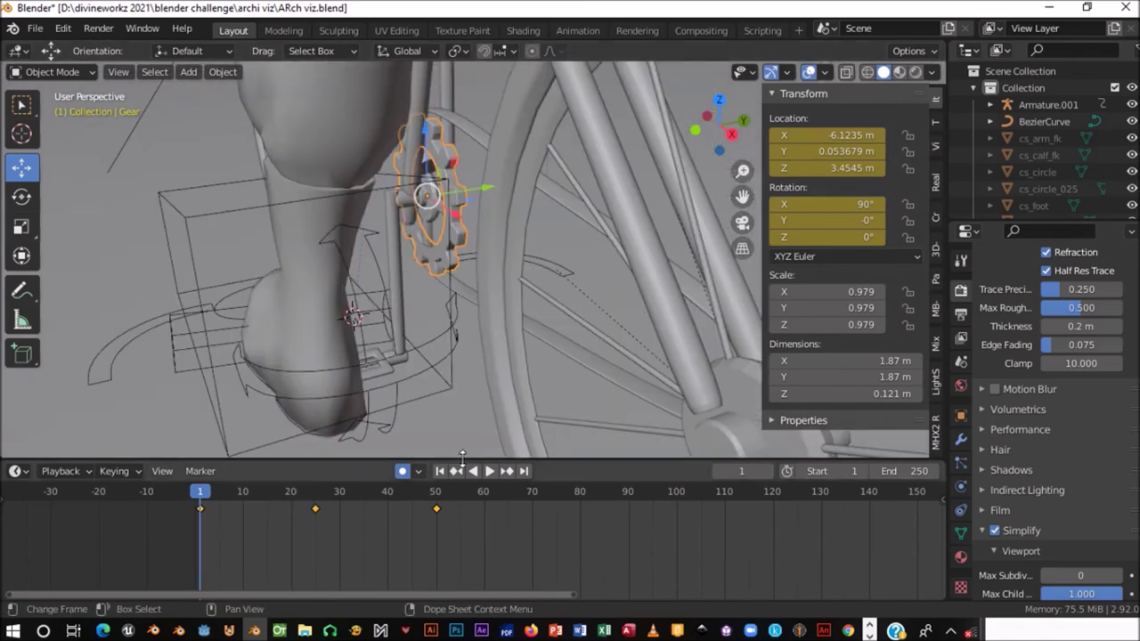
{"action": "left_click", "coordinate": [843, 151]}
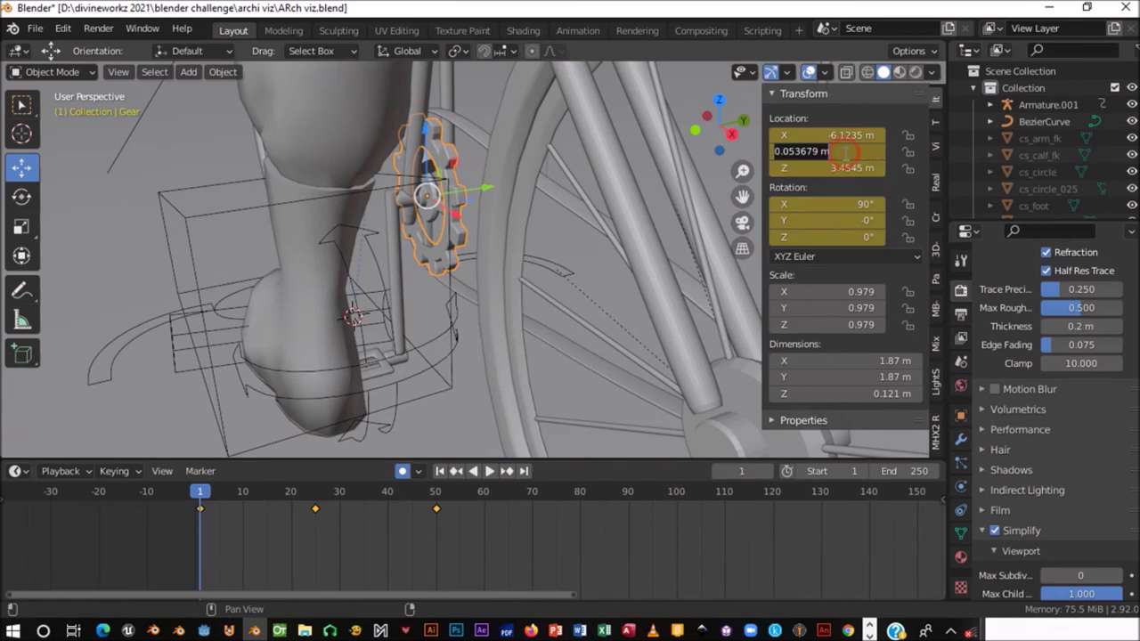
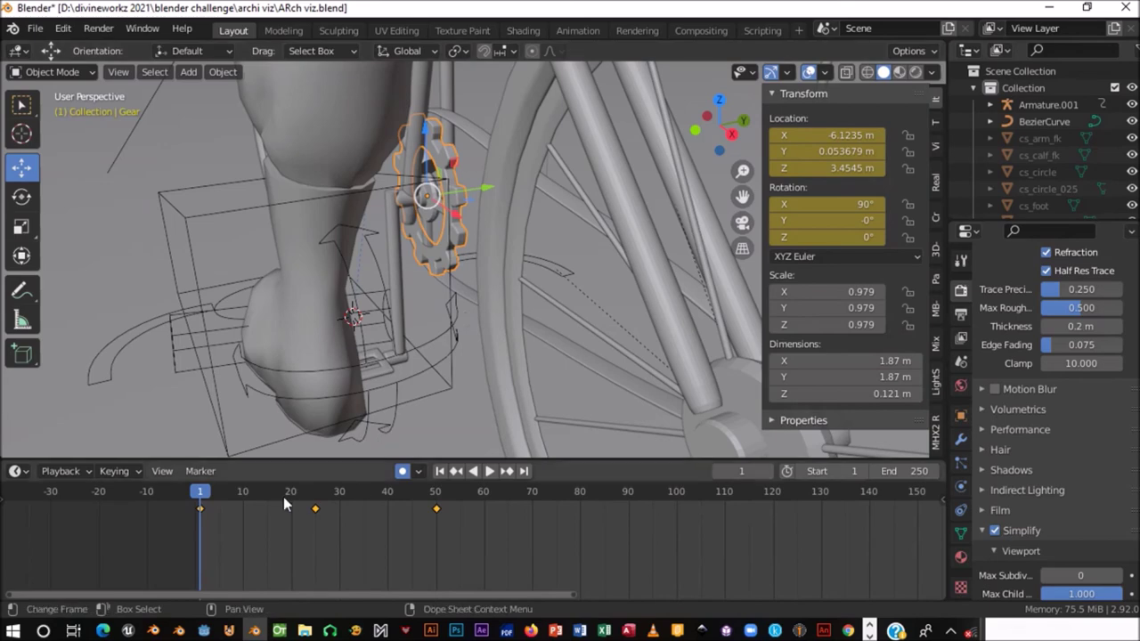
- Play the gear's spin and check it at frames 25, 15 and 17
{"action": "key", "text": "space"}
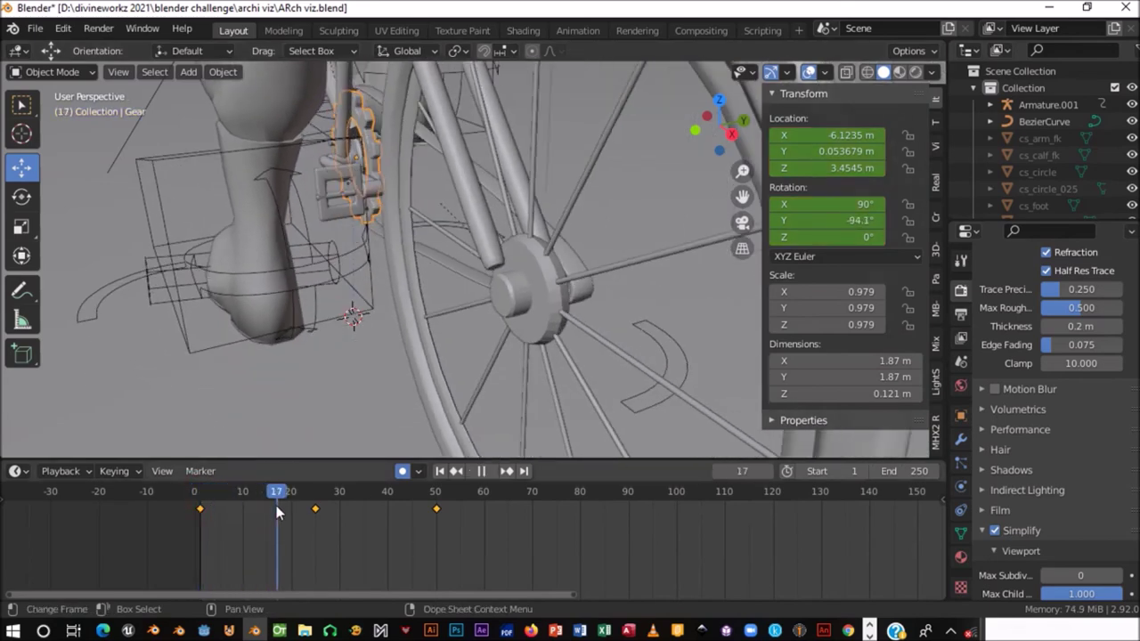
{"action": "key", "text": "space"}
{"action": "middle_click_drag", "start_coordinate": [389, 275], "coordinate": [382, 287]}
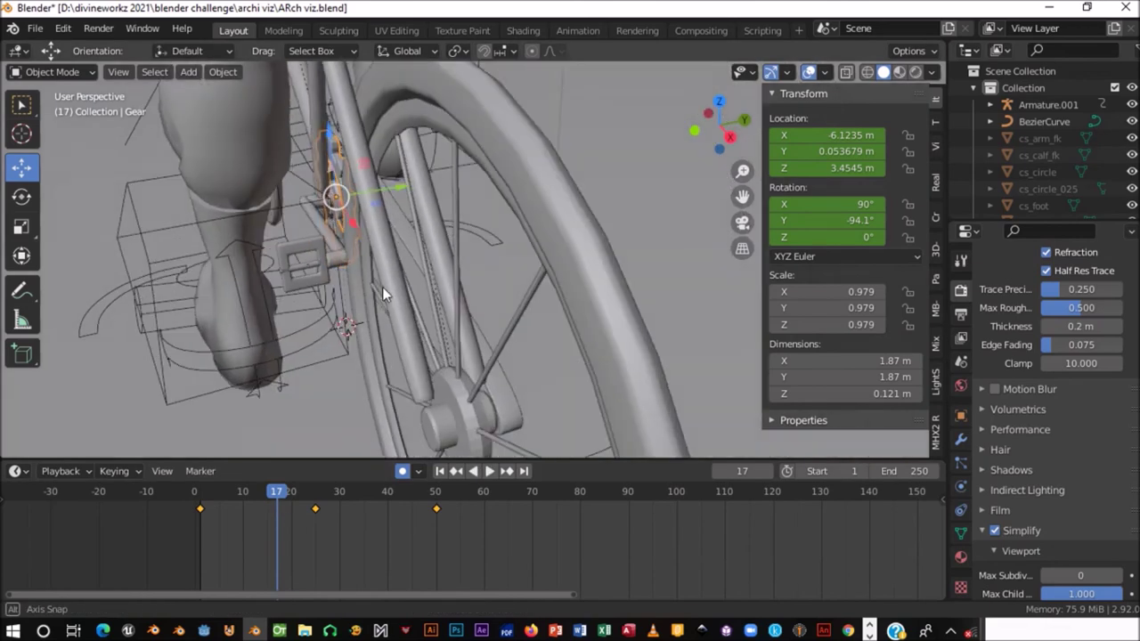
{"action": "left_click", "coordinate": [317, 492]}
{"action": "middle_click_drag", "start_coordinate": [372, 268], "coordinate": [482, 233]}
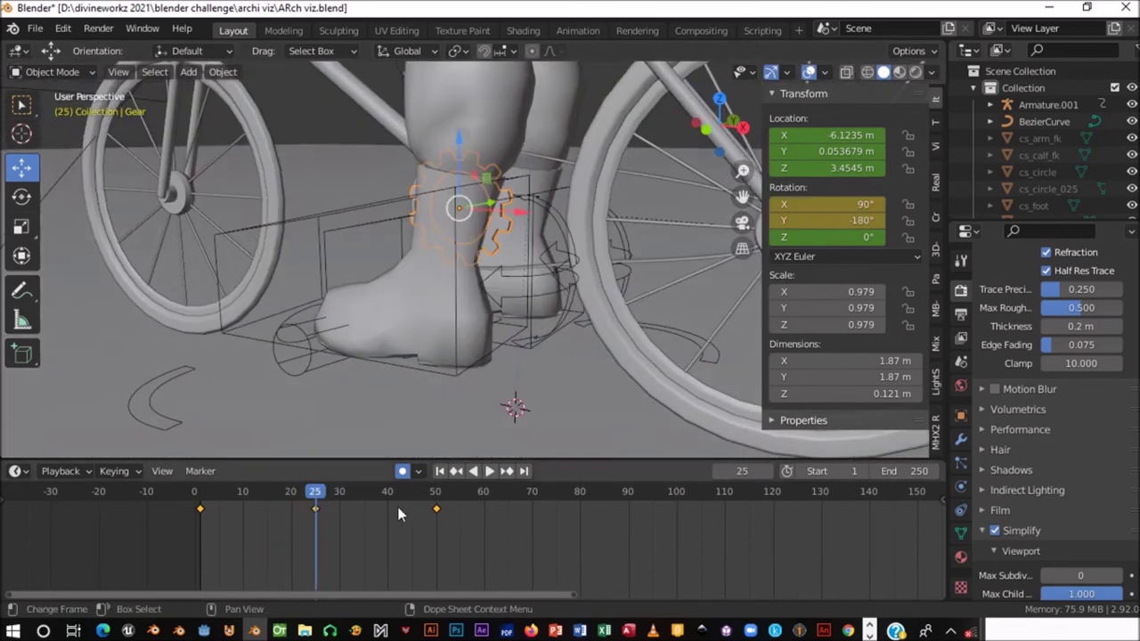
{"action": "left_click", "coordinate": [267, 492]}
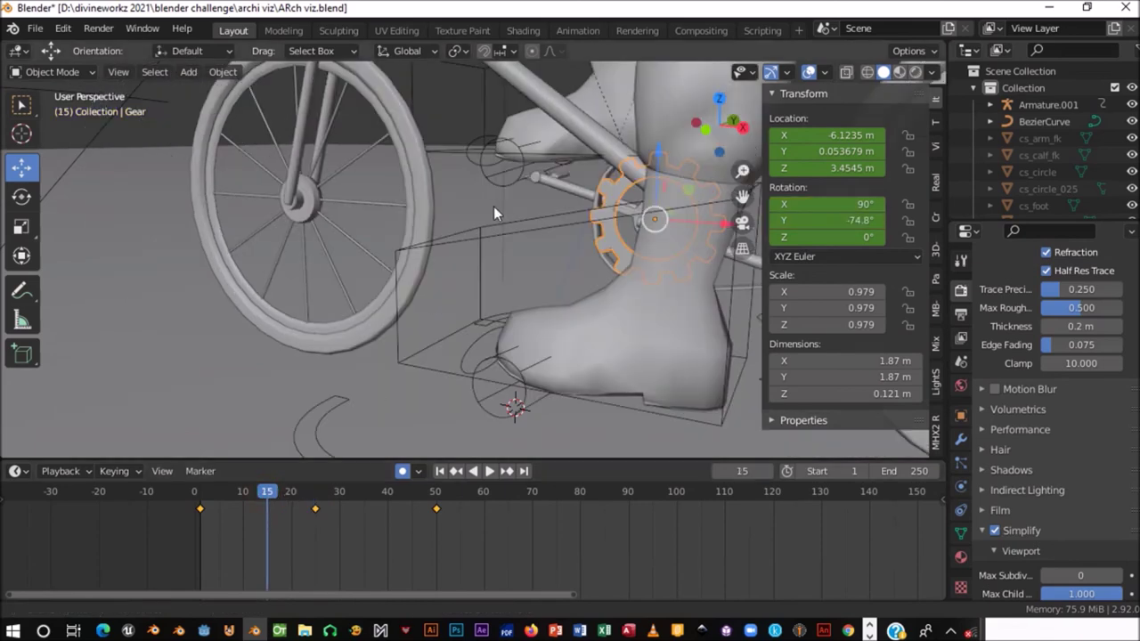
{"action": "middle_click_drag", "start_coordinate": [493, 206], "coordinate": [323, 212]}
{"action": "left_click", "coordinate": [282, 497]}
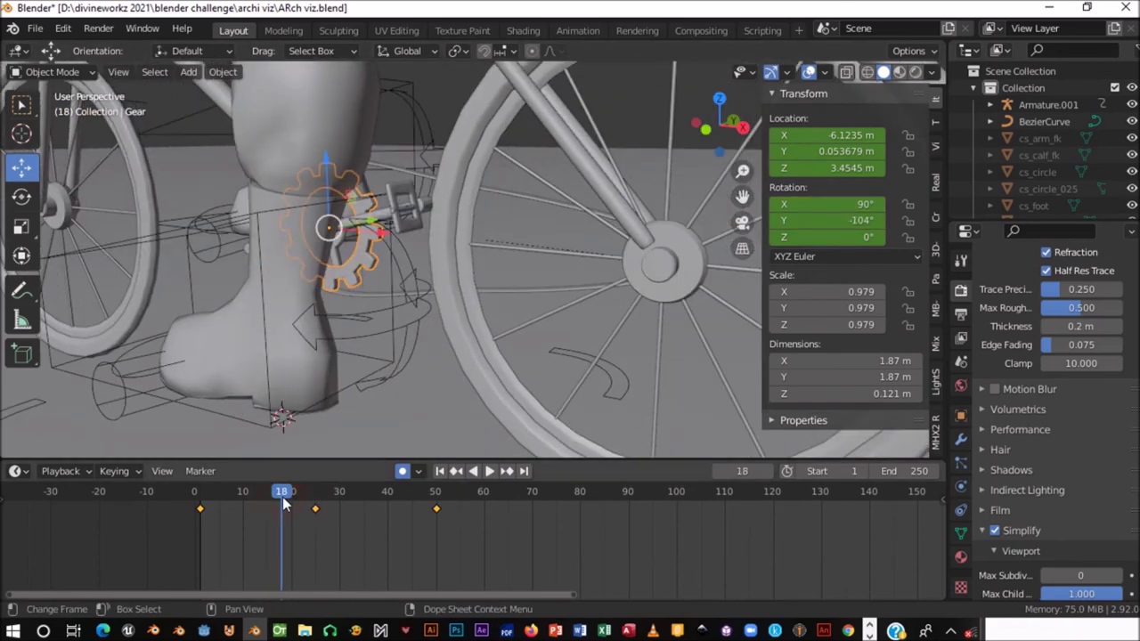
- Replay from frame 17, then shift the gear along Y to −0.062667 m, keying it
{"action": "key", "text": "space"}
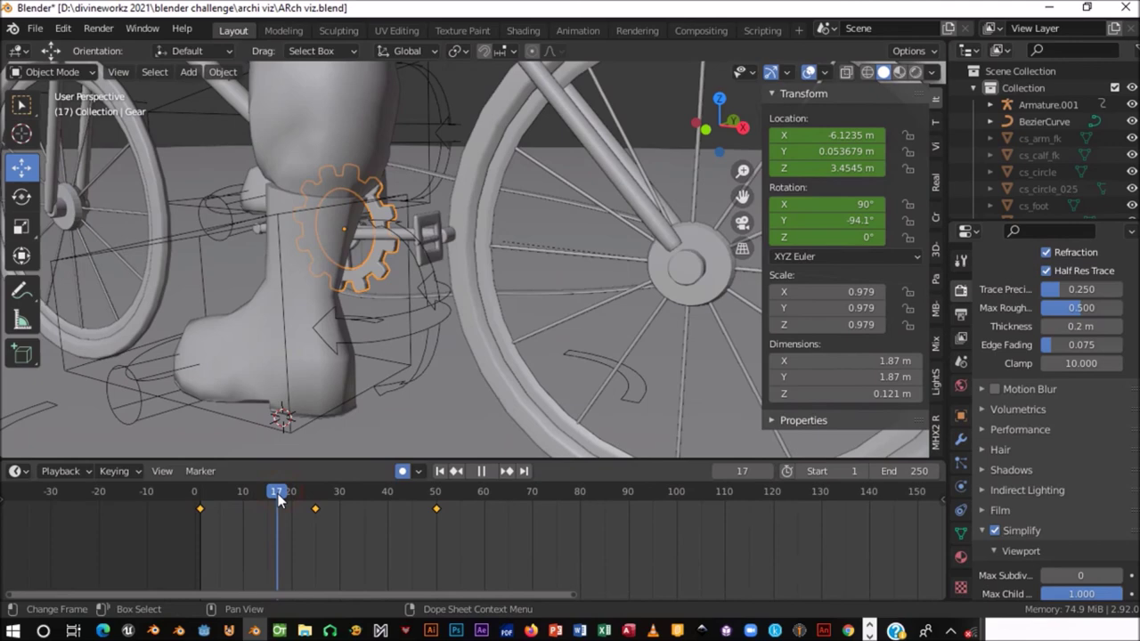
{"action": "key", "text": "space"}
{"action": "middle_click_drag", "start_coordinate": [413, 268], "coordinate": [361, 287]}
{"action": "middle_click_drag", "start_coordinate": [289, 235], "coordinate": [389, 224]}
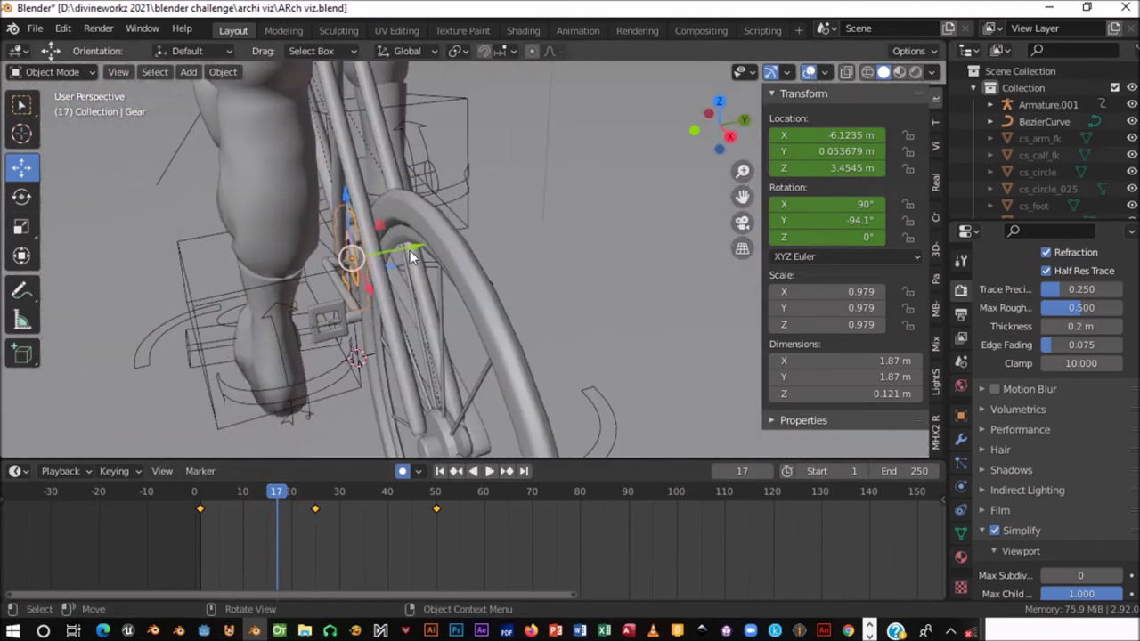
{"action": "left_click_drag", "start_coordinate": [409, 259], "coordinate": [407, 255]}
- Nudge the gear further along Y at frame 17
{"action": "scroll", "coordinate": [438, 316], "scroll_direction": "up", "scroll_amount": 2}
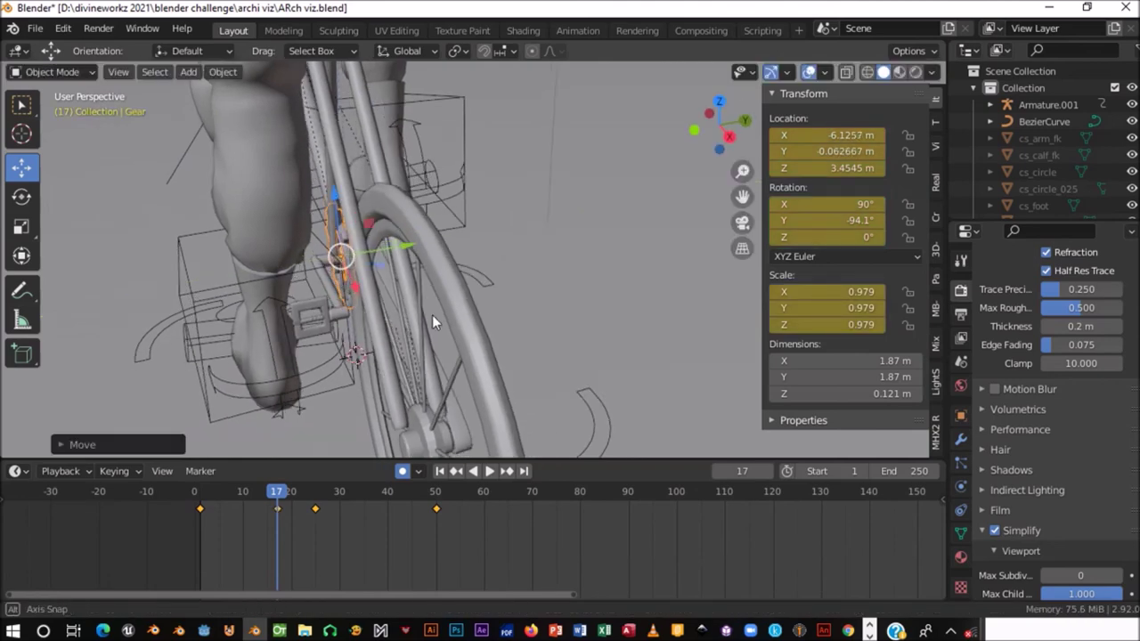
{"action": "scroll", "coordinate": [432, 315], "scroll_direction": "up", "scroll_amount": 1}
{"action": "scroll", "coordinate": [439, 315], "scroll_direction": "up", "scroll_amount": 3}
{"action": "scroll", "coordinate": [440, 317], "scroll_direction": "down", "scroll_amount": 3}
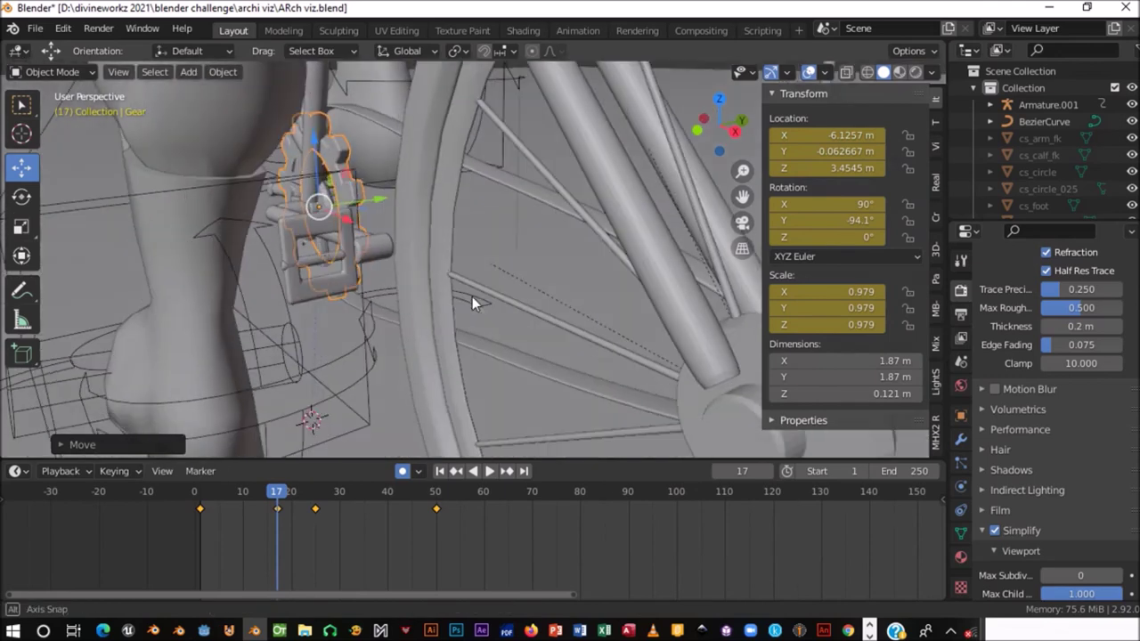
{"action": "scroll", "coordinate": [472, 296], "scroll_direction": "up", "scroll_amount": 1}
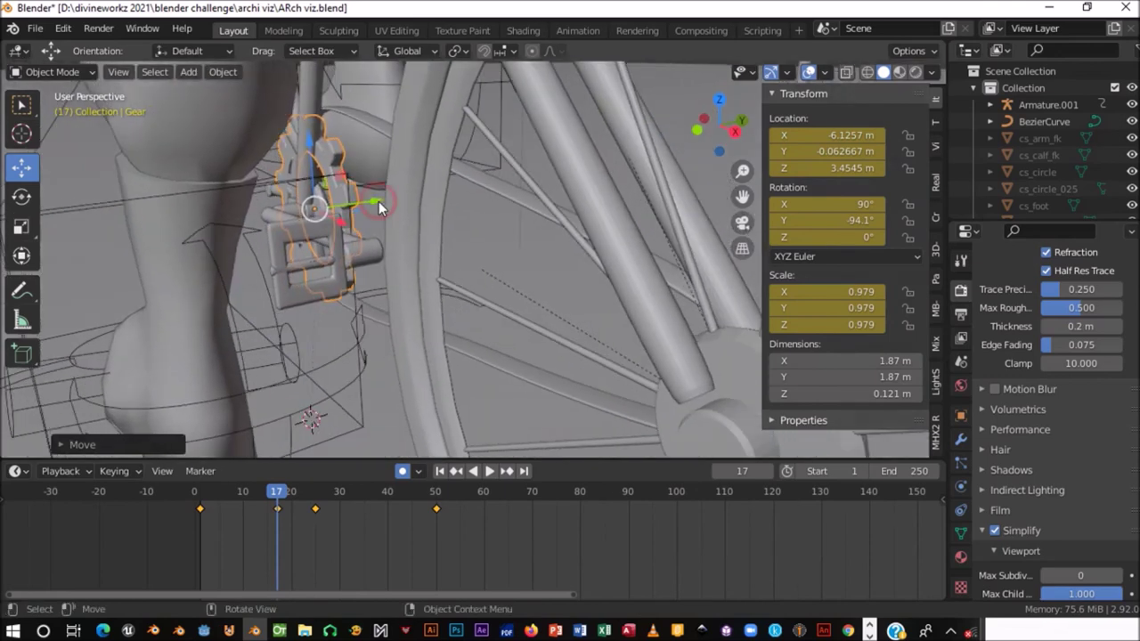
{"action": "left_click_drag", "start_coordinate": [378, 206], "coordinate": [361, 218]}
{"action": "mouse_move", "coordinate": [383, 231]}
{"action": "middle_mouse_down"}
{"action": "mouse_move", "coordinate": [426, 282]}
{"action": "mouse_move", "coordinate": [502, 273]}
{"action": "mouse_move", "coordinate": [532, 198]}
{"action": "mouse_move", "coordinate": [550, 257]}
{"action": "mouse_move", "coordinate": [501, 264]}
{"action": "mouse_move", "coordinate": [445, 178]}
{"action": "mouse_move", "coordinate": [468, 291]}
{"action": "mouse_move", "coordinate": [369, 280]}
{"action": "mouse_move", "coordinate": [483, 283]}
{"action": "mouse_move", "coordinate": [516, 246]}
{"action": "mouse_move", "coordinate": [253, 308]}
{"action": "mouse_move", "coordinate": [217, 287]}
{"action": "mouse_move", "coordinate": [194, 291]}
{"action": "mouse_move", "coordinate": [329, 273]}
{"action": "middle_mouse_up"}
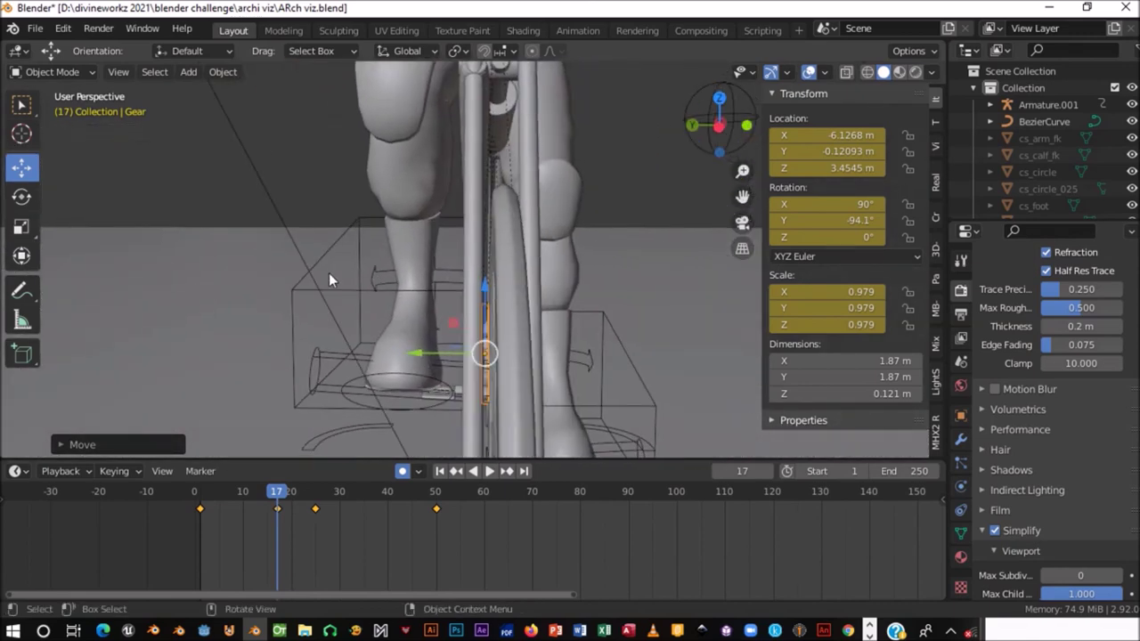
- Move the gear along Y to −0.071352 m, copy that value, and return to frame 1
{"action": "middle_click_drag", "start_coordinate": [382, 308], "coordinate": [387, 312]}
{"action": "key", "text": "g"}
{"action": "key", "text": "y"}
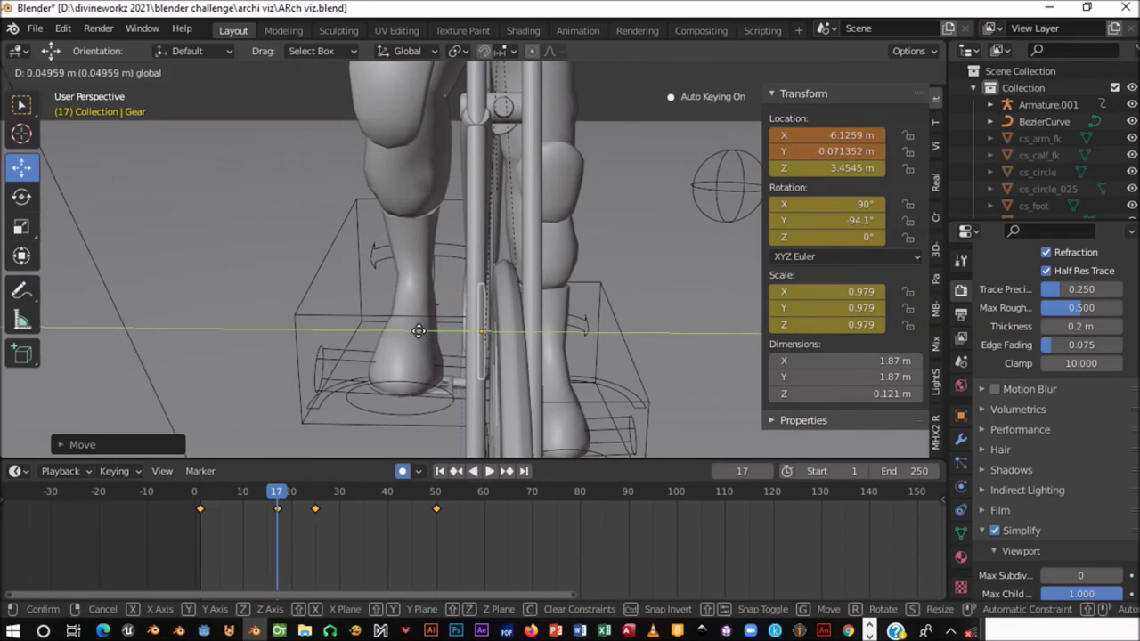
{"action": "left_click", "coordinate": [420, 338]}
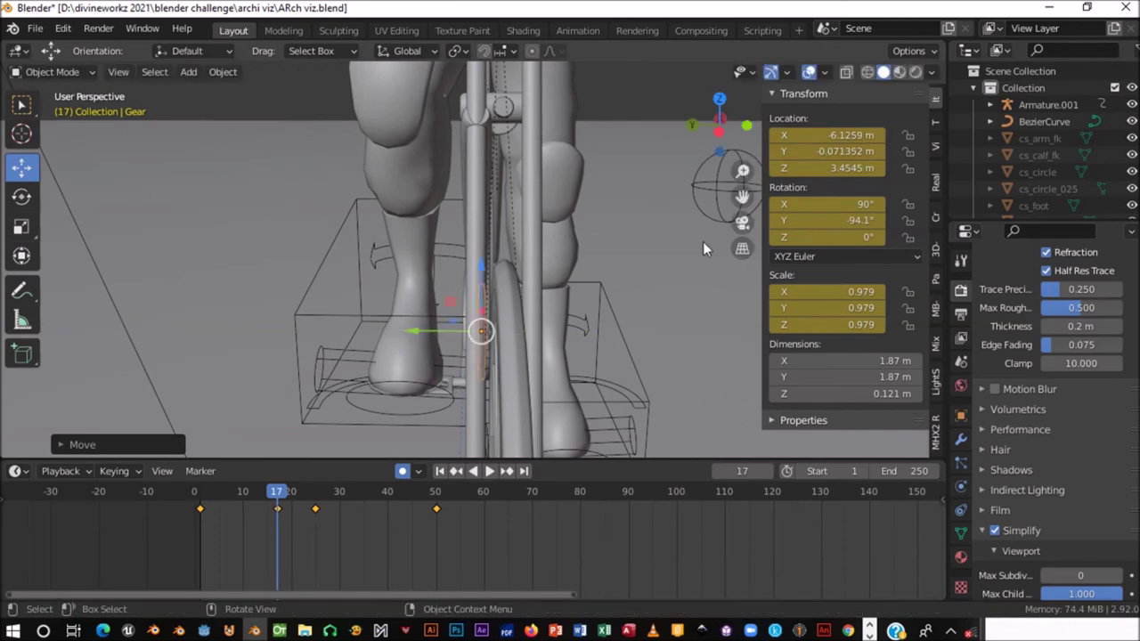
{"action": "left_click", "coordinate": [827, 151]}
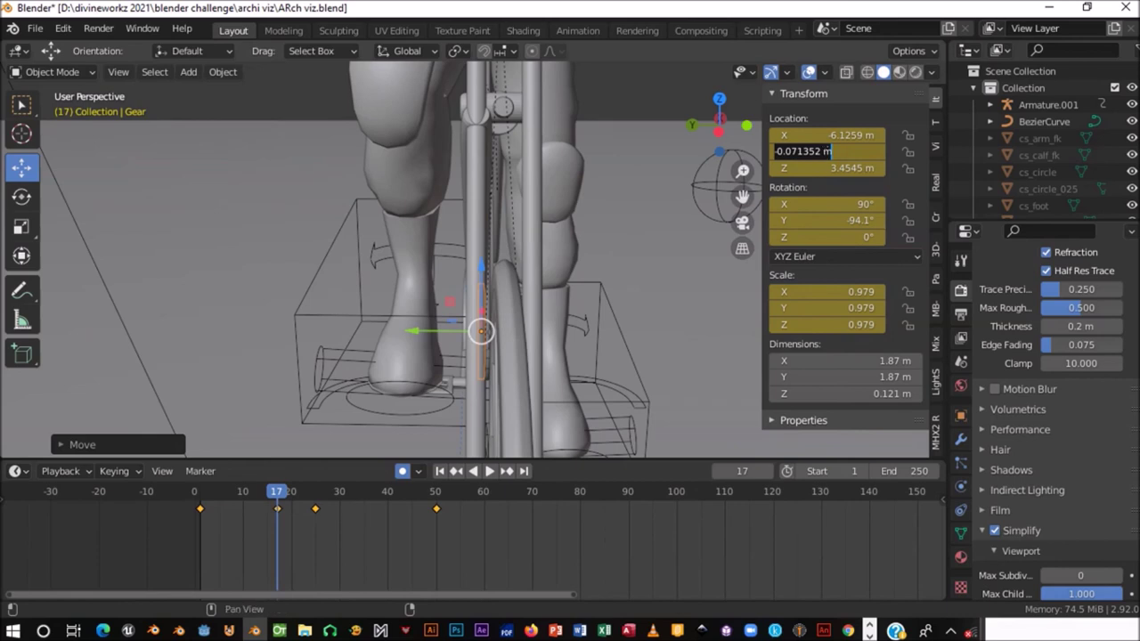
{"action": "left_click", "coordinate": [201, 502]}
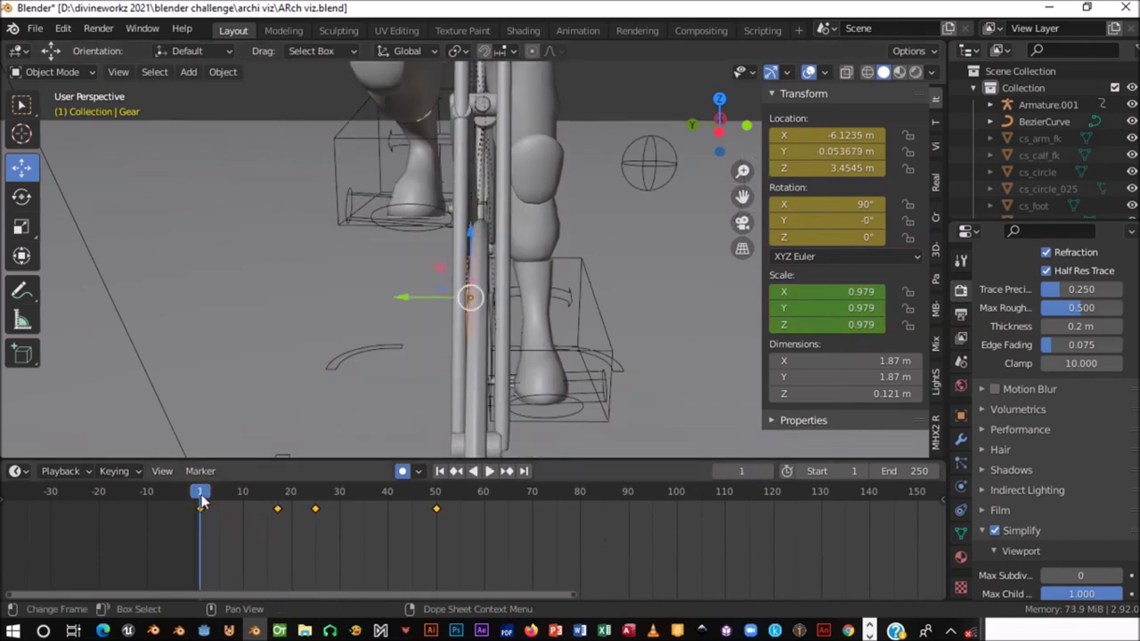
- Key the gear's Location Y at −0.071352 m on frame 1, comparing with frame 17
{"action": "left_click", "coordinate": [822, 152]}
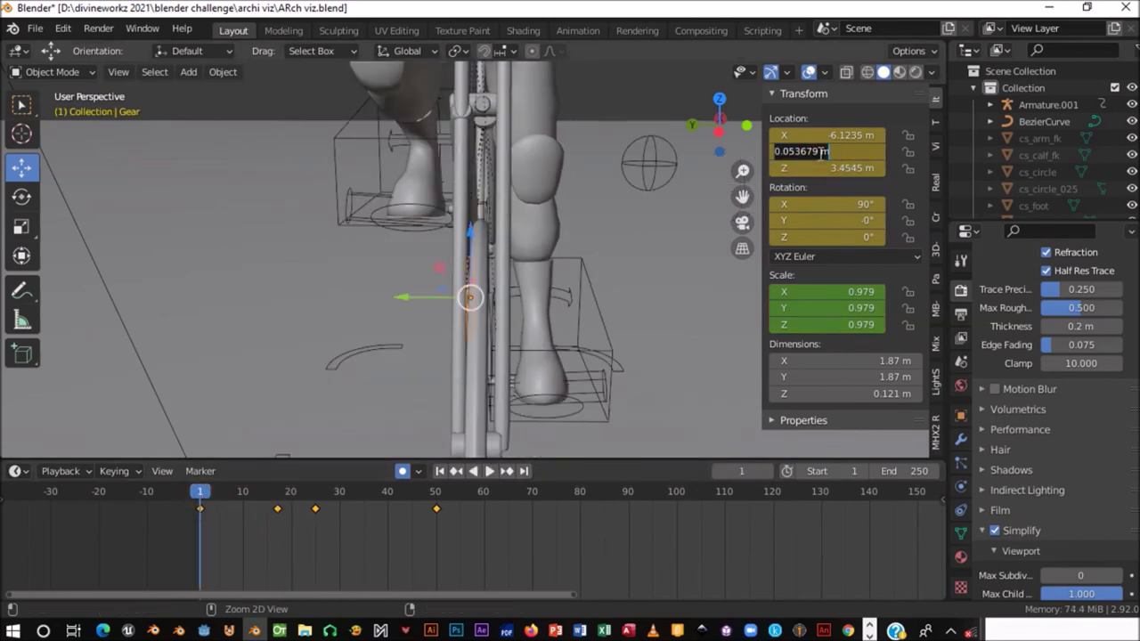
{"action": "key", "text": "Return"}
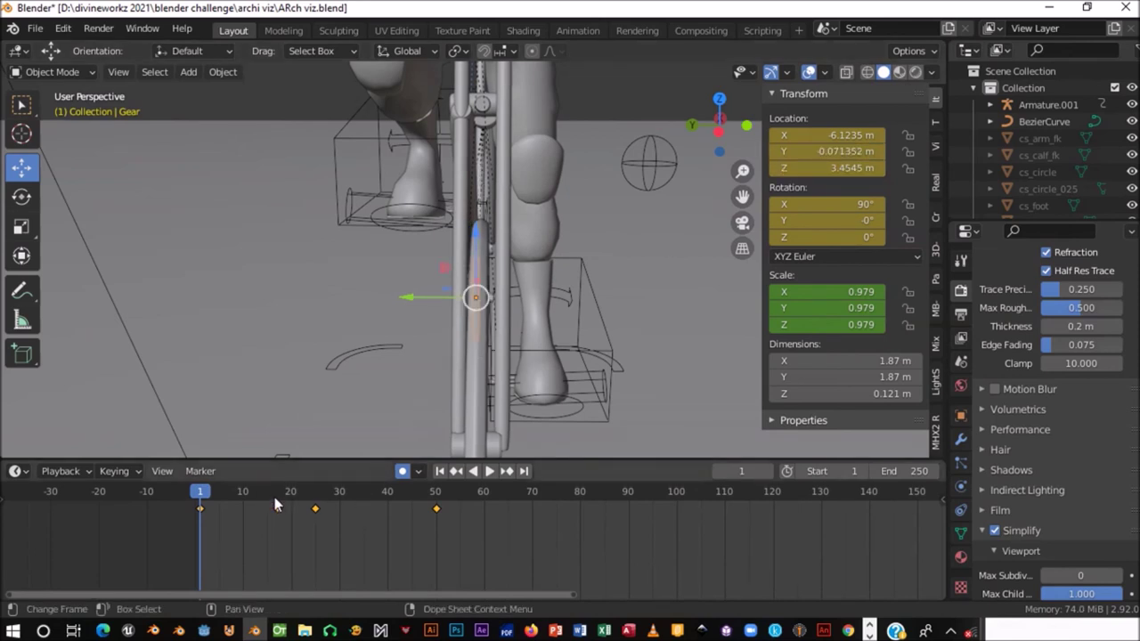
{"action": "left_click", "coordinate": [274, 498]}
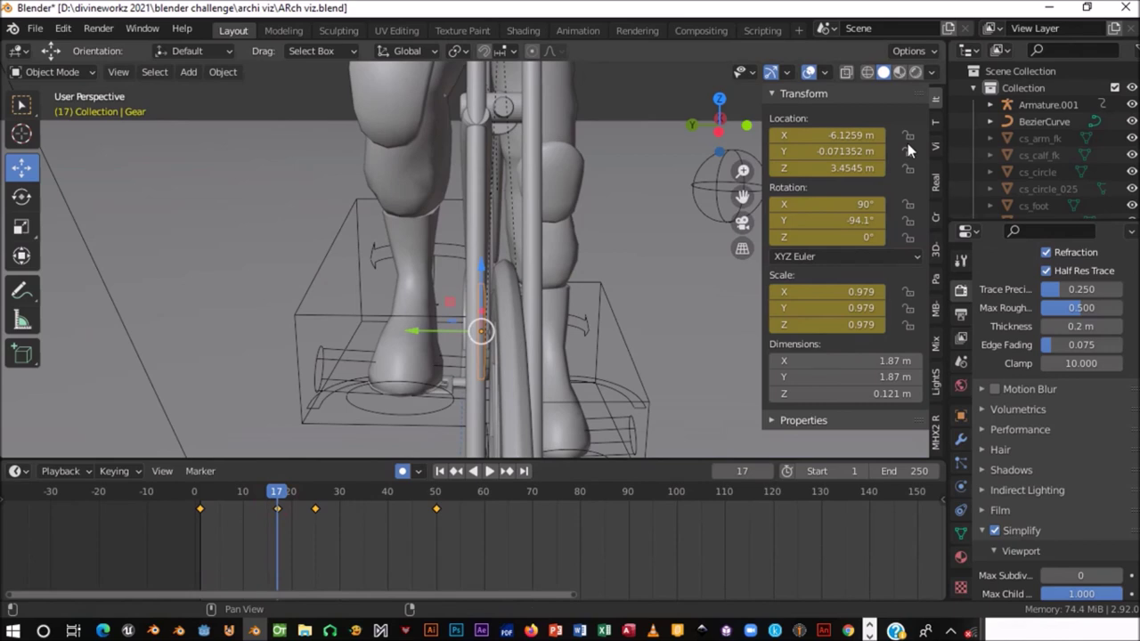
{"action": "left_click", "coordinate": [837, 152]}
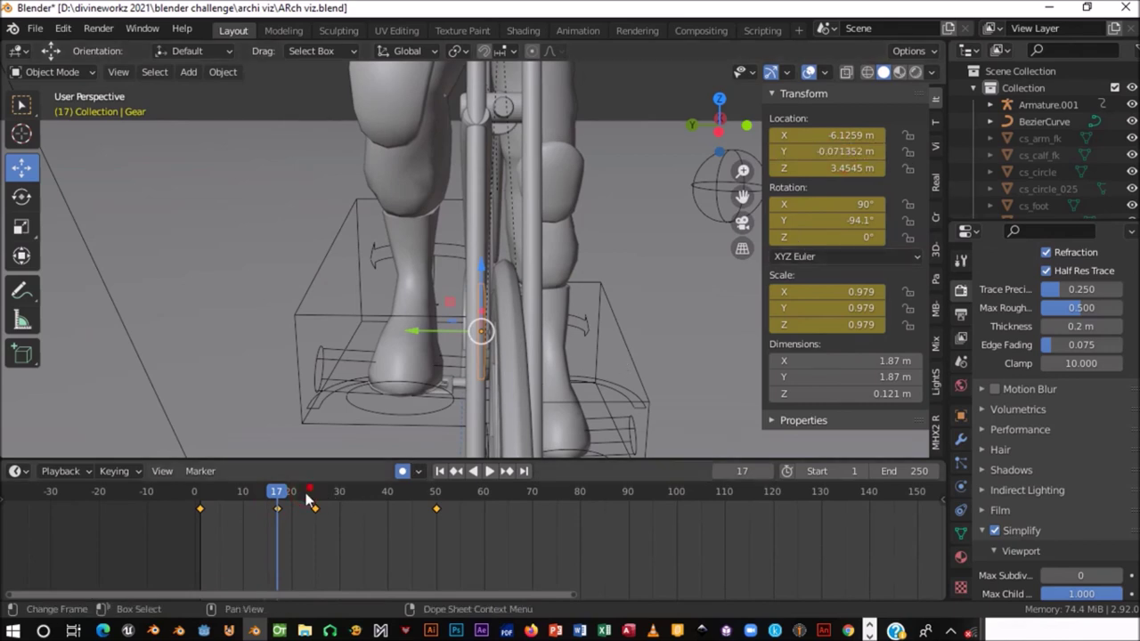
- Key the same Y −0.071352 m at frames 25 and 50, then scrub back through the animation
{"action": "left_click", "coordinate": [311, 489]}
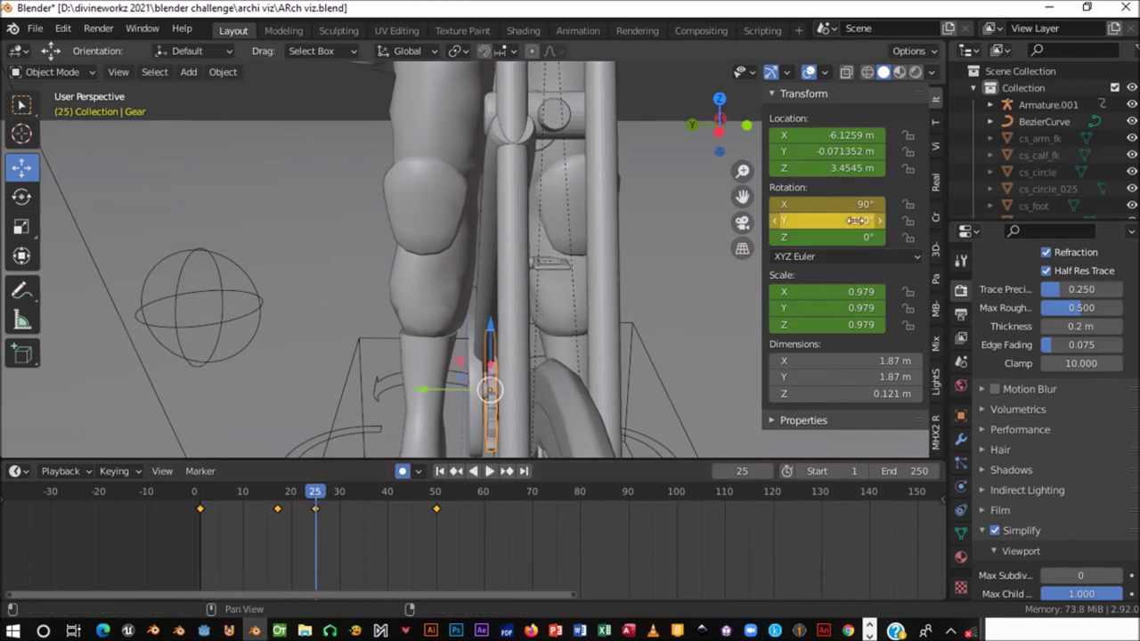
{"action": "left_click", "coordinate": [837, 153]}
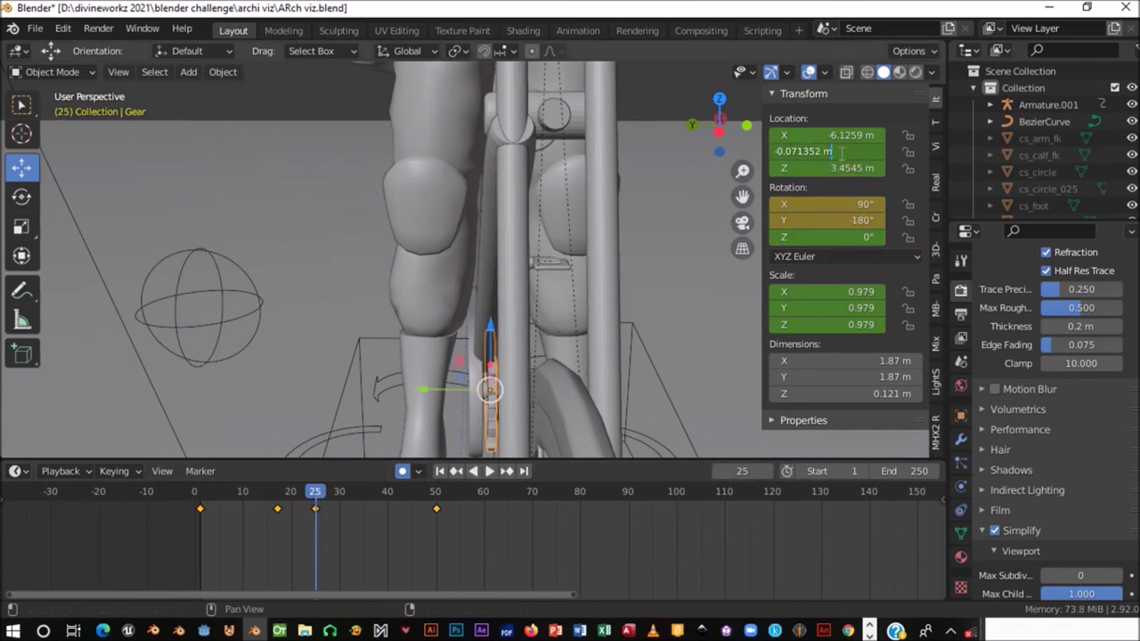
{"action": "key", "text": "Return"}
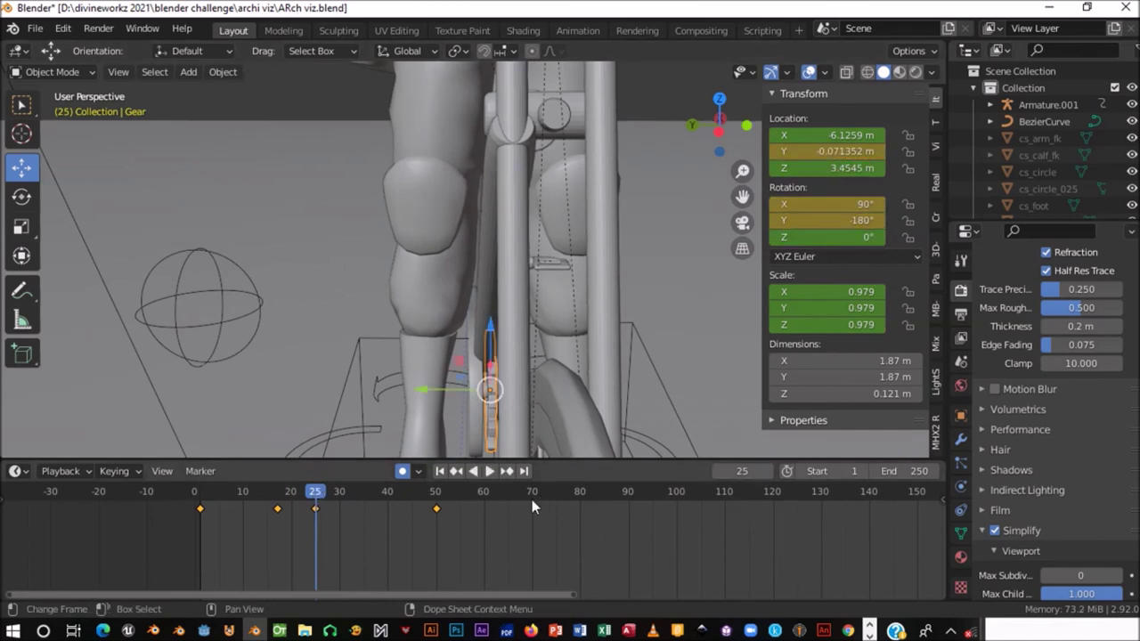
{"action": "left_click", "coordinate": [435, 491]}
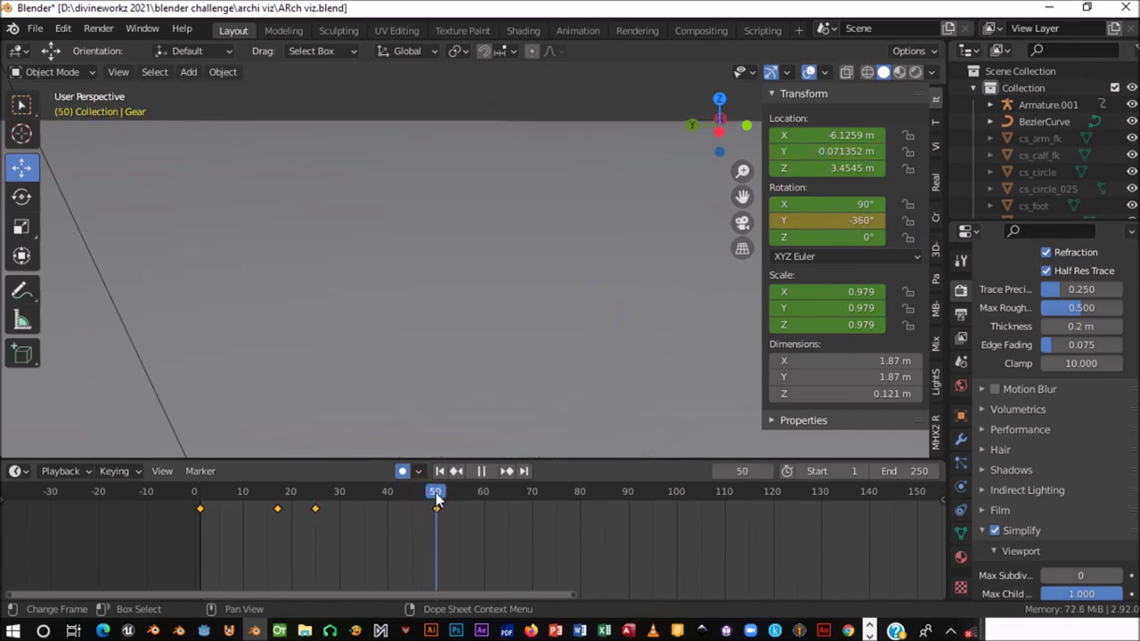
{"action": "left_click", "coordinate": [848, 149]}
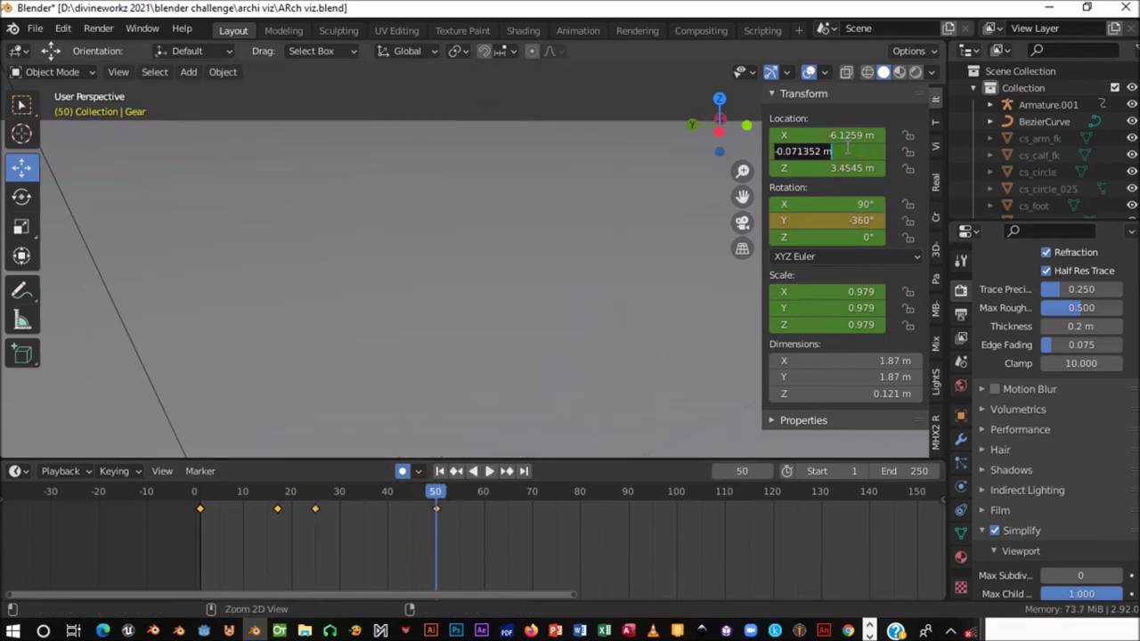
{"action": "key", "text": "Return"}
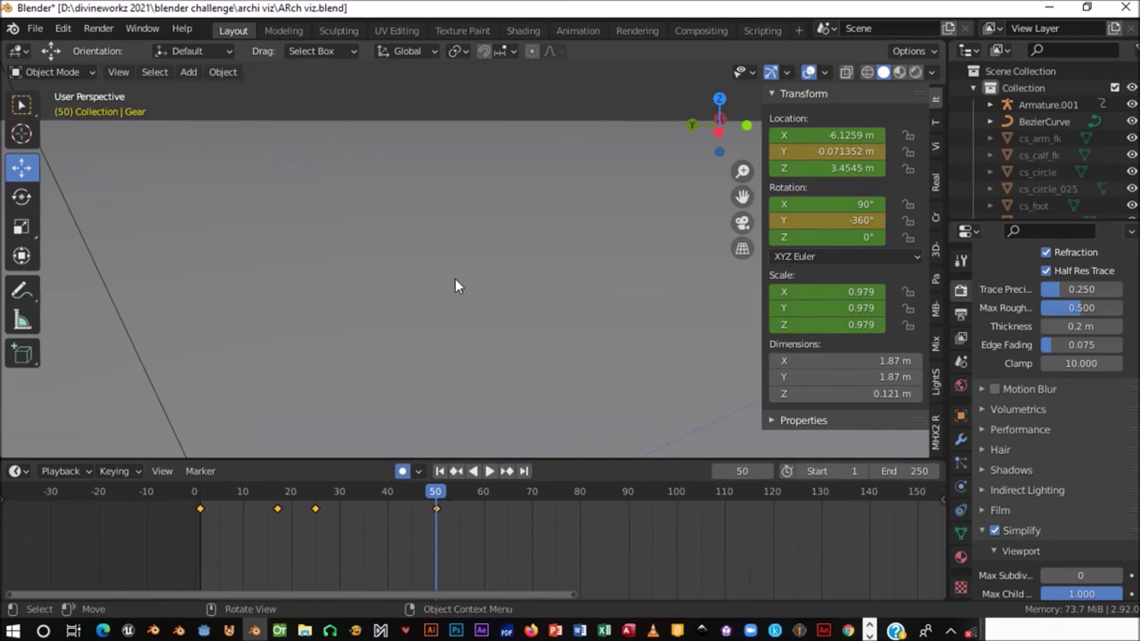
{"action": "middle_click_drag", "start_coordinate": [456, 280], "coordinate": [535, 254]}
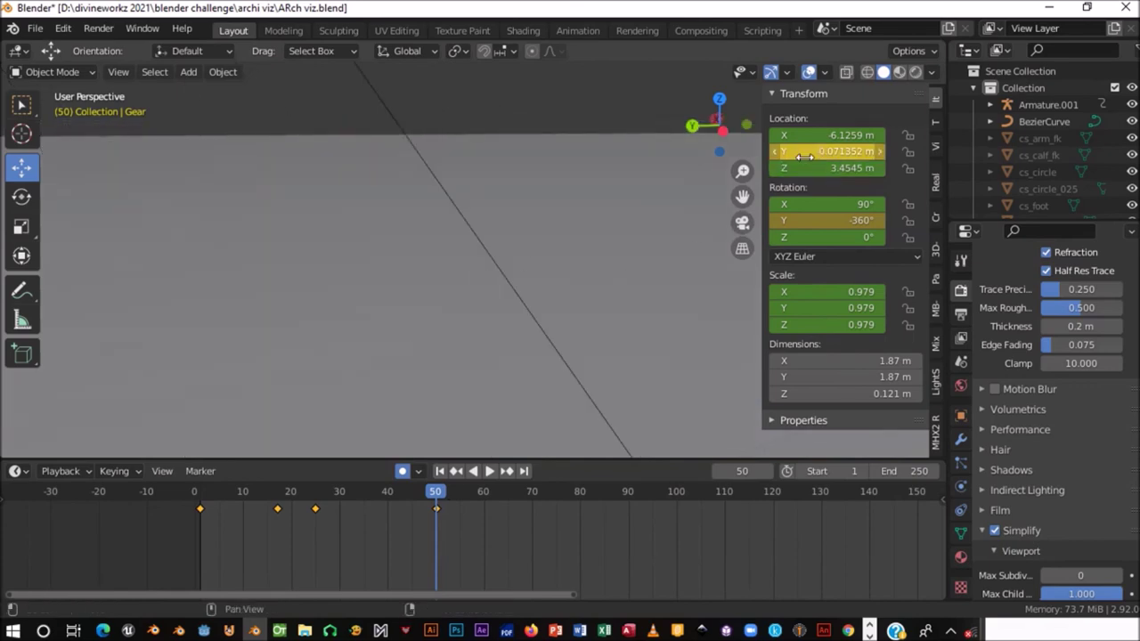
{"action": "mouse_move", "coordinate": [531, 341]}
{"action": "middle_mouse_down"}
{"action": "mouse_move", "coordinate": [347, 358]}
{"action": "mouse_move", "coordinate": [496, 348]}
{"action": "mouse_move", "coordinate": [241, 305]}
{"action": "mouse_move", "coordinate": [348, 298]}
{"action": "middle_mouse_up"}
{"action": "left_click_drag", "start_coordinate": [436, 487], "coordinate": [273, 497]}
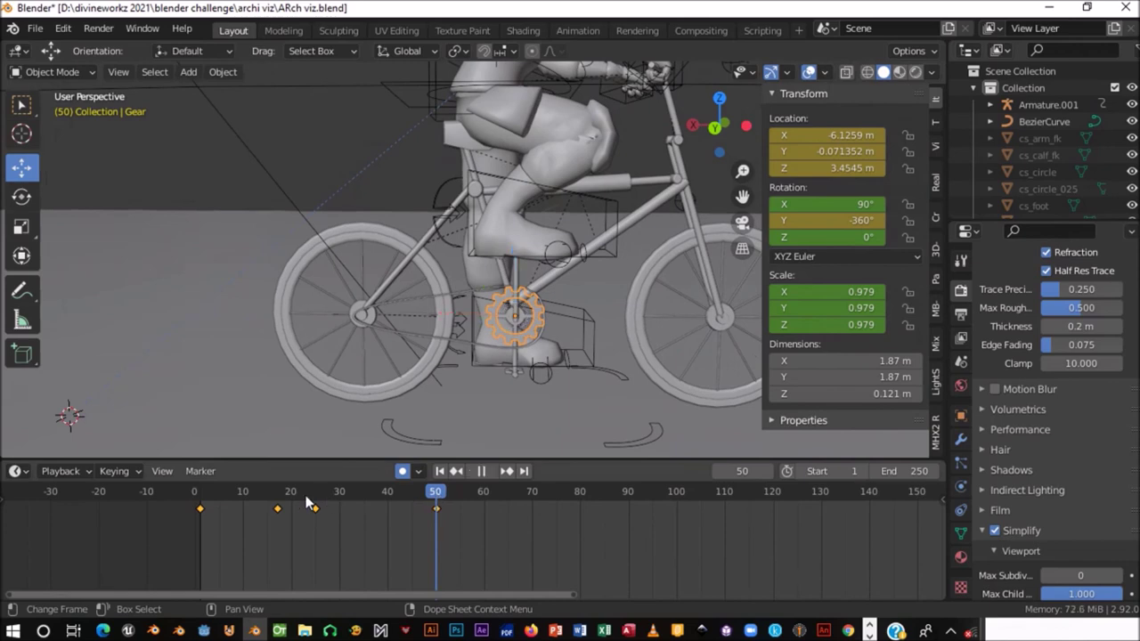
{"action": "mouse_move", "coordinate": [352, 346]}
{"action": "middle_mouse_down"}
{"action": "mouse_move", "coordinate": [497, 267]}
{"action": "mouse_move", "coordinate": [488, 259]}
{"action": "mouse_move", "coordinate": [557, 291]}
{"action": "mouse_move", "coordinate": [537, 332]}
{"action": "middle_mouse_up"}
{"action": "mouse_move", "coordinate": [357, 336]}
{"action": "middle_mouse_down"}
{"action": "mouse_move", "coordinate": [321, 260]}
{"action": "mouse_move", "coordinate": [354, 306]}
{"action": "mouse_move", "coordinate": [481, 292]}
{"action": "mouse_move", "coordinate": [438, 291]}
{"action": "mouse_move", "coordinate": [371, 255]}
{"action": "middle_mouse_up"}
{"action": "left_click_drag", "start_coordinate": [266, 492], "coordinate": [201, 500]}
{"action": "key", "text": "space"}
{"action": "key", "text": "space"}
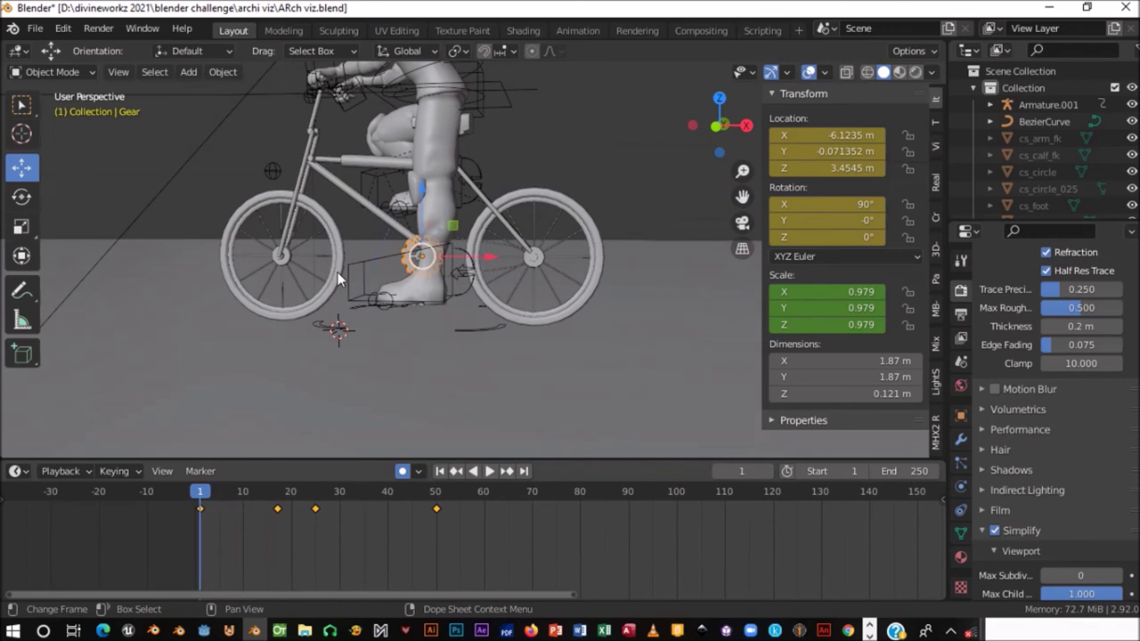
{"action": "scroll", "coordinate": [365, 289], "scroll_direction": "up", "scroll_amount": 2}
{"action": "scroll", "coordinate": [364, 289], "scroll_direction": "up", "scroll_amount": 2}
{"action": "scroll", "coordinate": [444, 264], "scroll_direction": "up", "scroll_amount": 2}
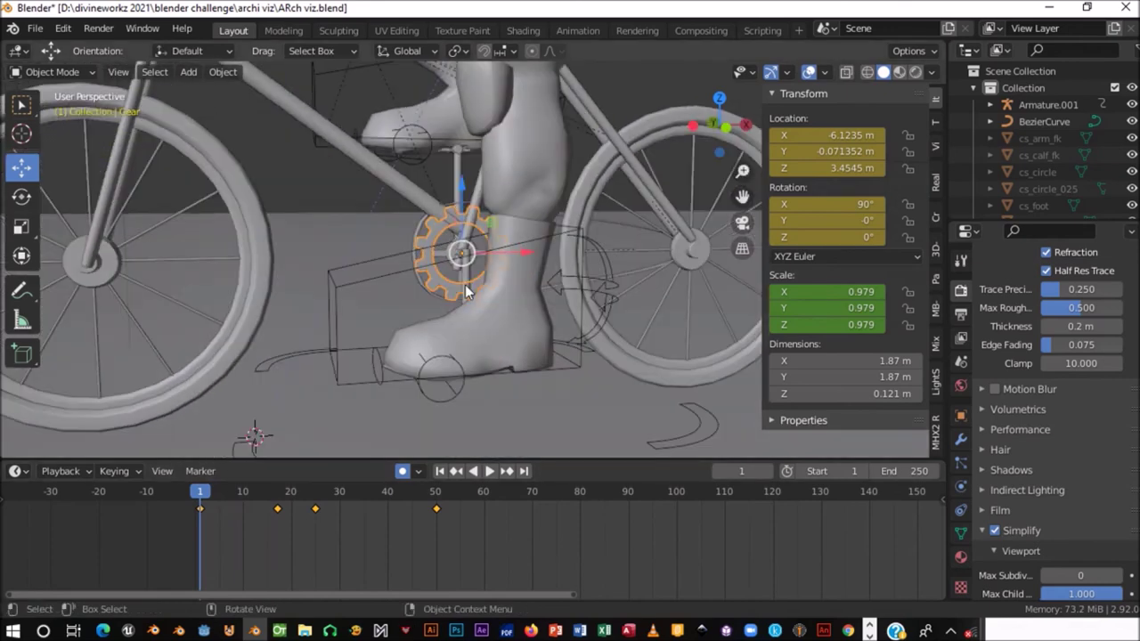
{"action": "middle_click_drag", "start_coordinate": [489, 281], "coordinate": [447, 279]}
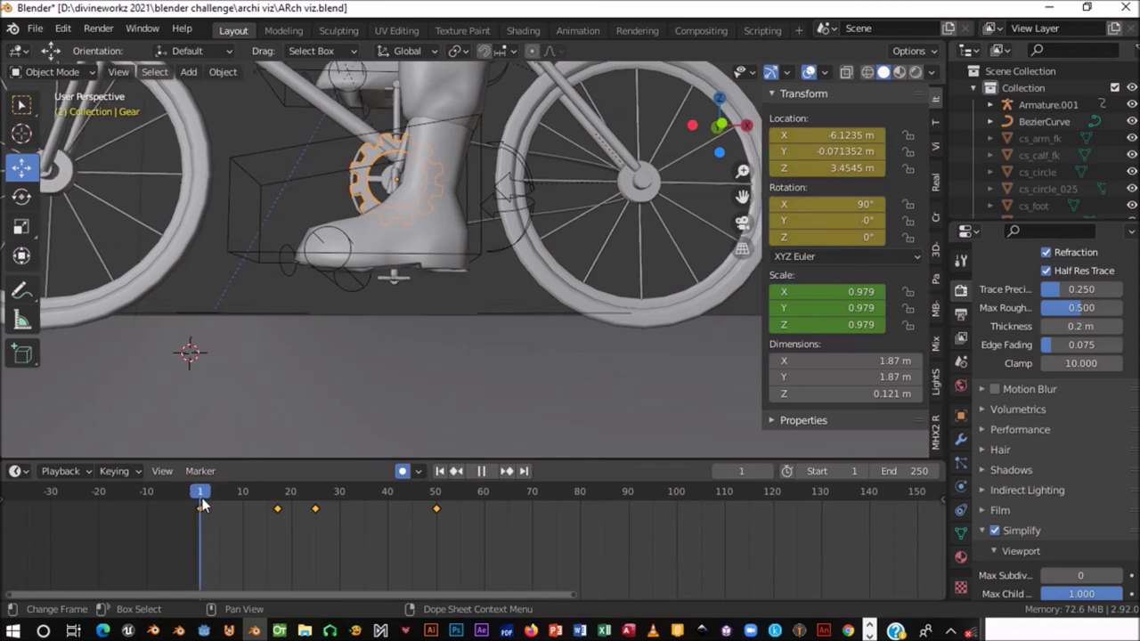
{"action": "left_click_drag", "start_coordinate": [202, 505], "coordinate": [224, 504]}
- Stop playback and put the rider's armature into Pose Mode
{"action": "key", "text": "space"}
{"action": "left_click", "coordinate": [350, 251]}
{"action": "left_click", "coordinate": [77, 75]}
{"action": "left_click", "coordinate": [53, 110]}
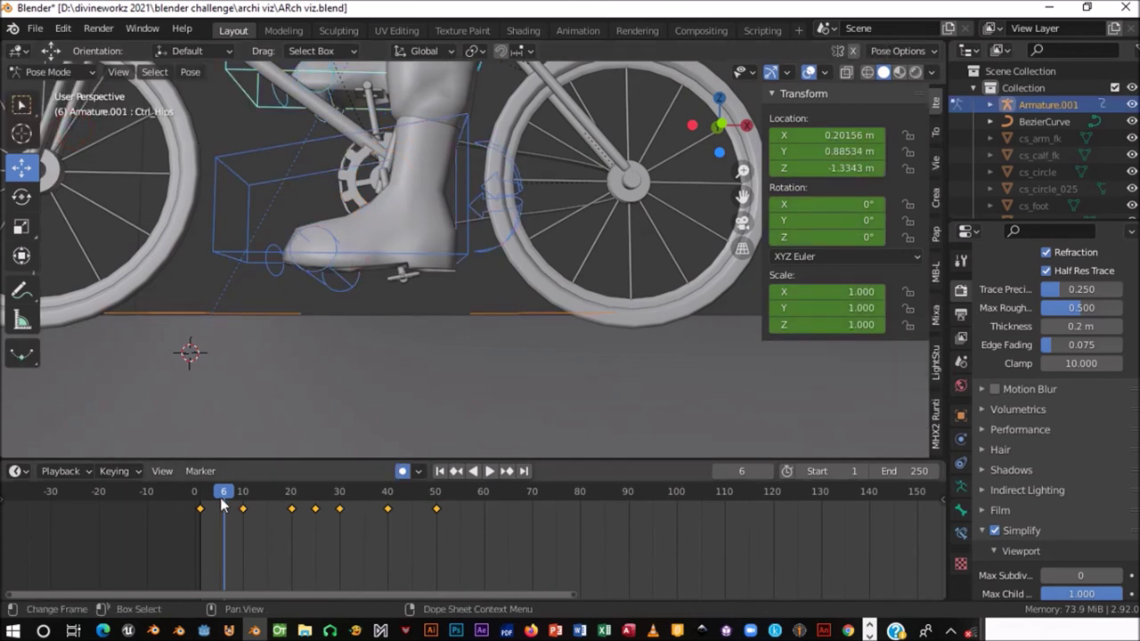
- Select Ctrl_Foot_IK_Left and keyframe it at frame 1
{"action": "left_click_drag", "start_coordinate": [223, 505], "coordinate": [200, 510]}
{"action": "key", "text": "space"}
{"action": "key", "text": "space"}
{"action": "left_click", "coordinate": [374, 257]}
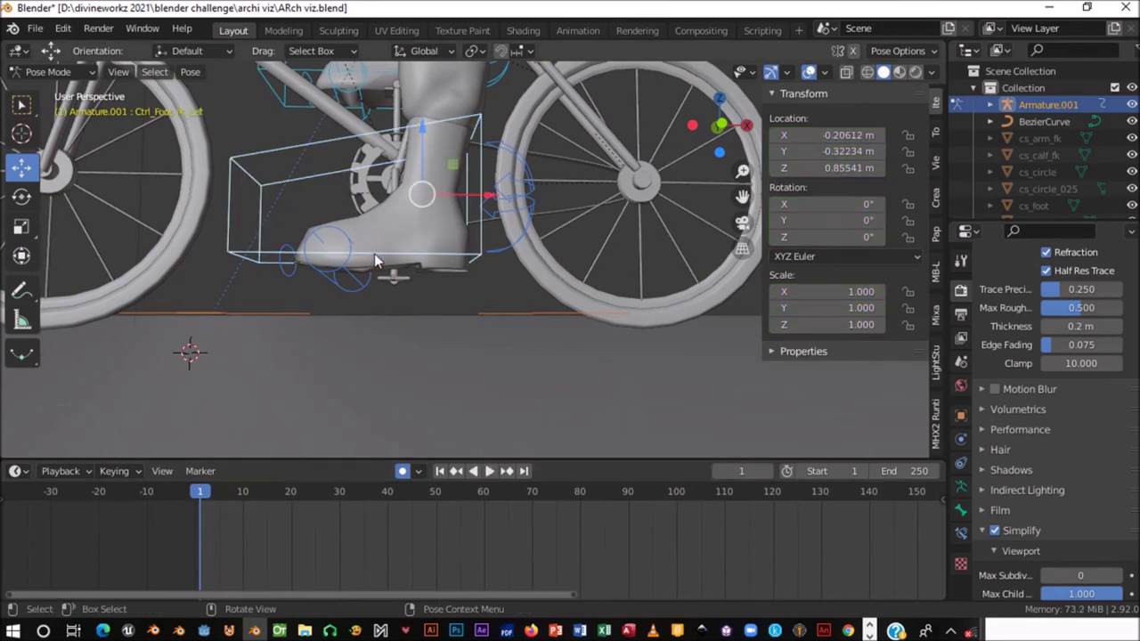
{"action": "key", "text": "i"}
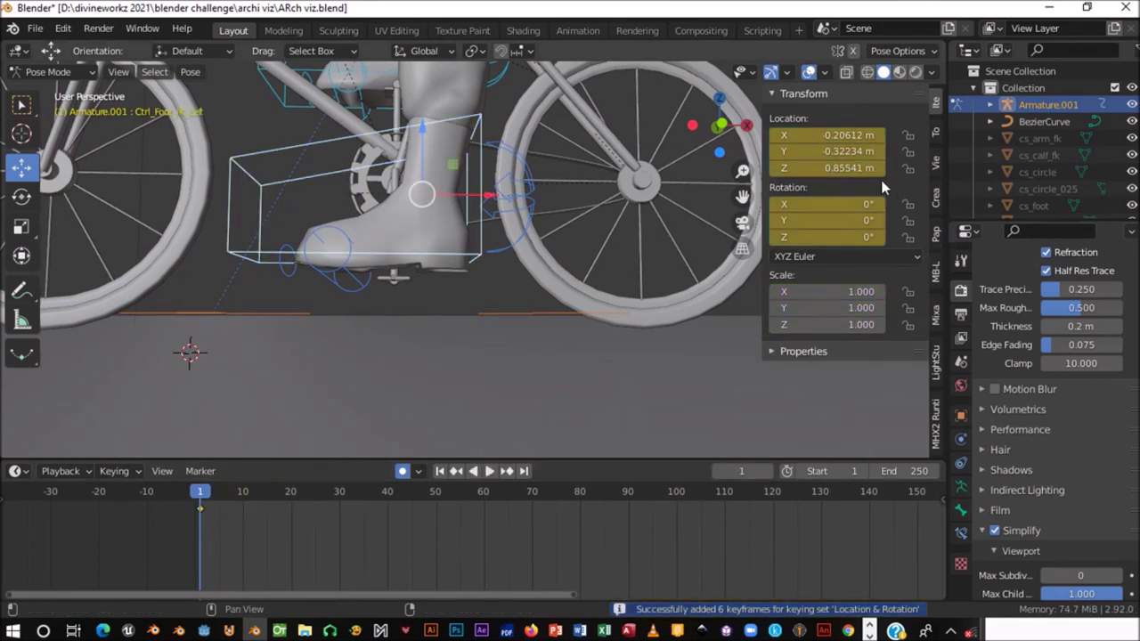
- Move the left foot control onto the pedal and keyframe it at frame 10
{"action": "key", "text": "space"}
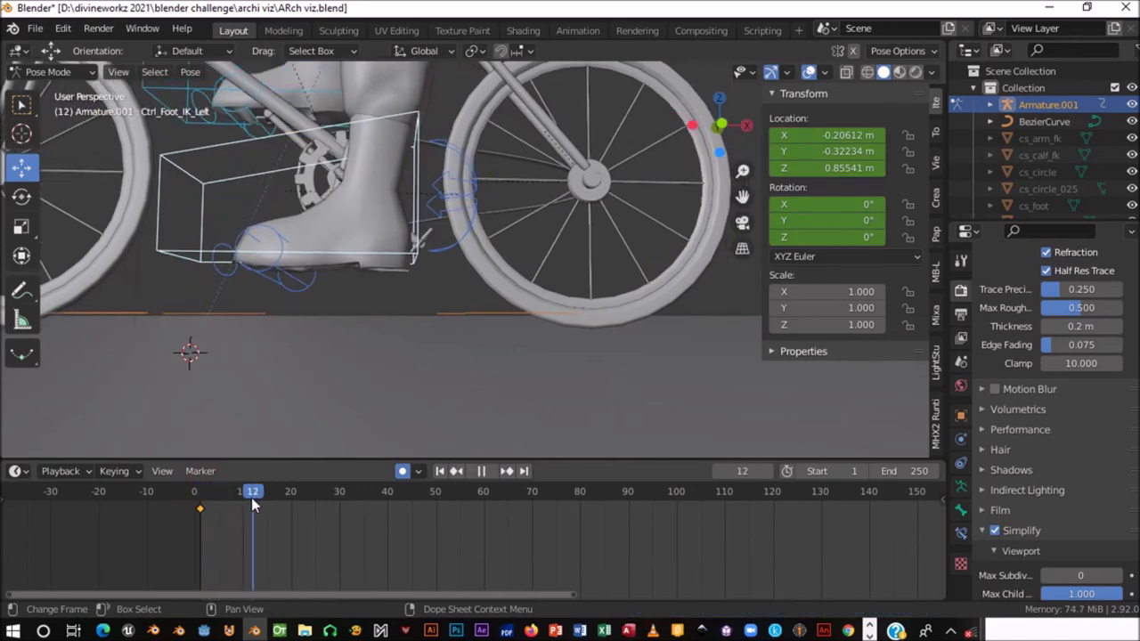
{"action": "left_click_drag", "start_coordinate": [263, 498], "coordinate": [249, 501]}
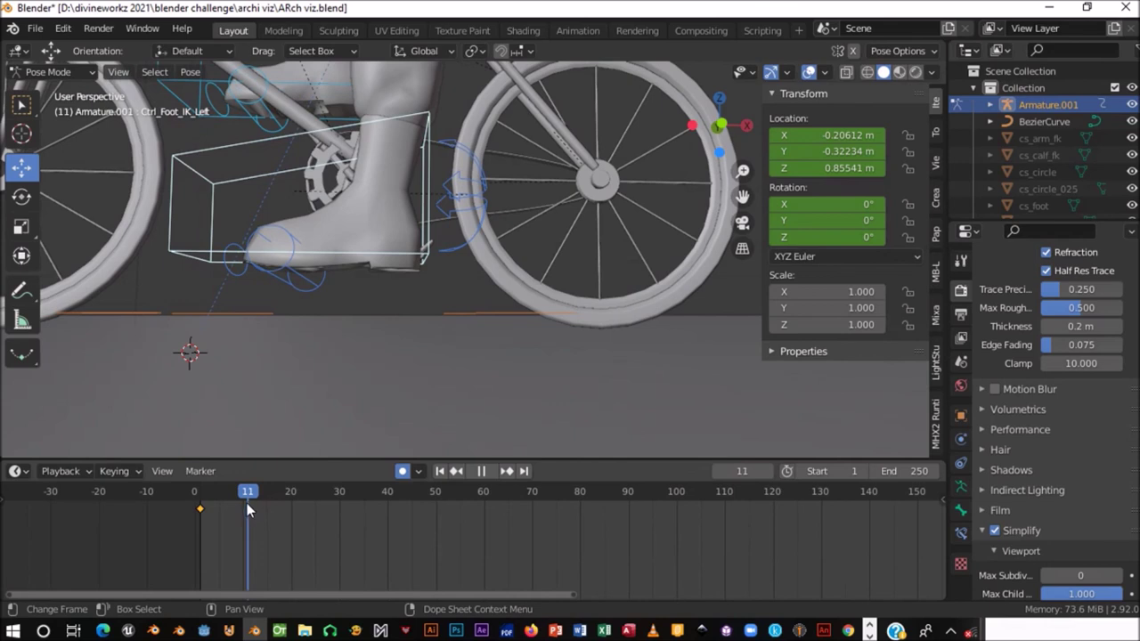
{"action": "left_click_drag", "start_coordinate": [249, 509], "coordinate": [243, 508]}
{"action": "key", "text": "space"}
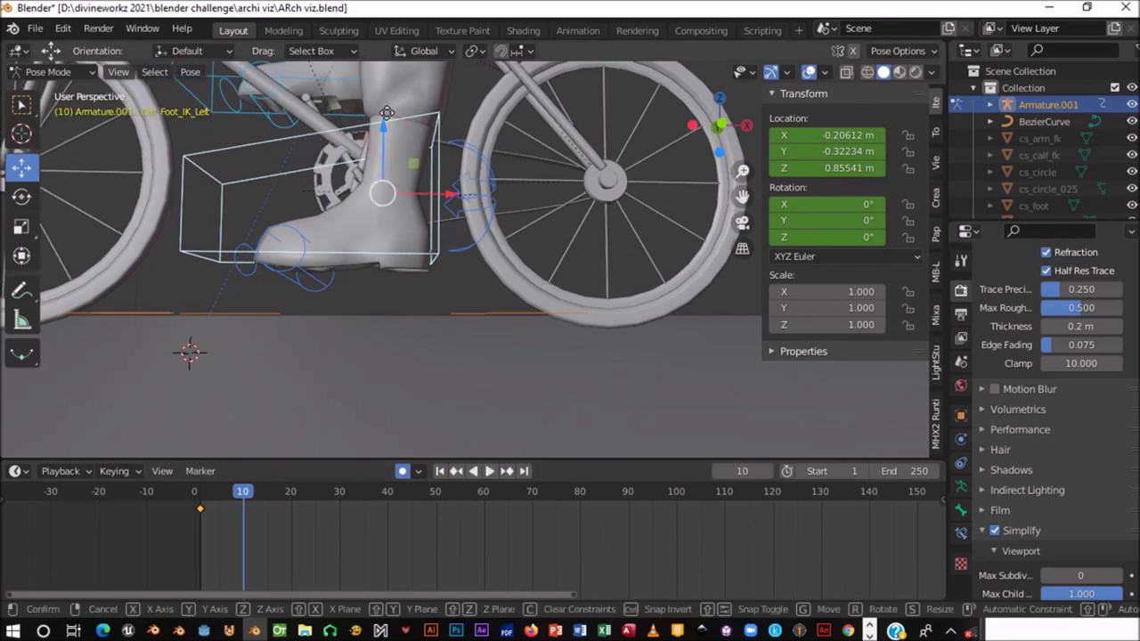
{"action": "left_click_drag", "start_coordinate": [387, 138], "coordinate": [396, 100]}
{"action": "key", "text": "i"}
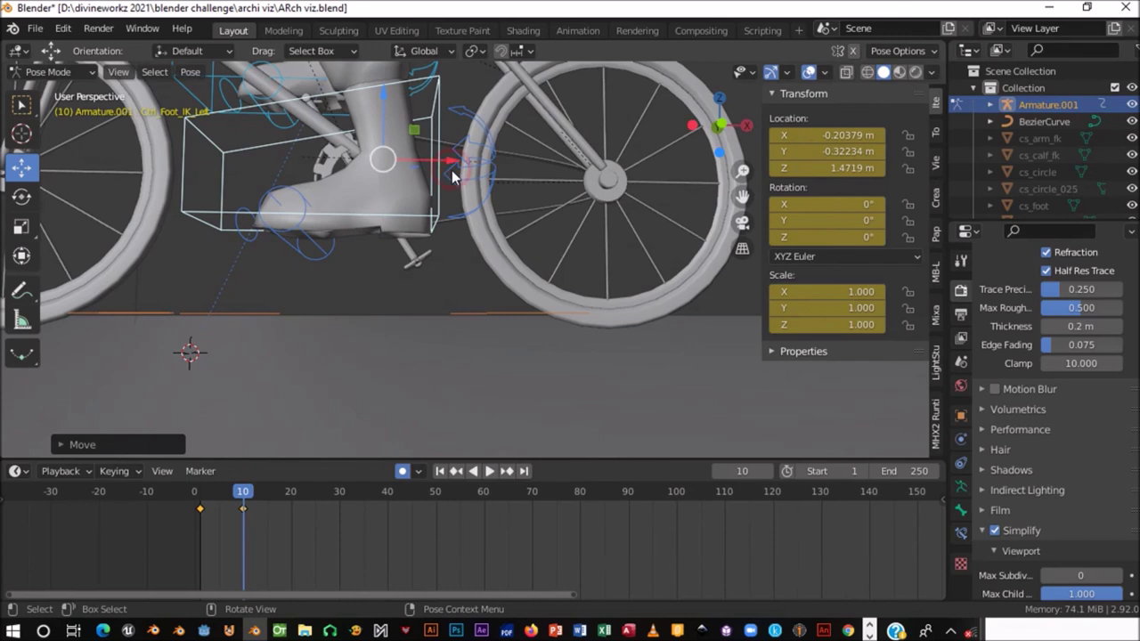
{"action": "left_click_drag", "start_coordinate": [452, 170], "coordinate": [495, 179]}
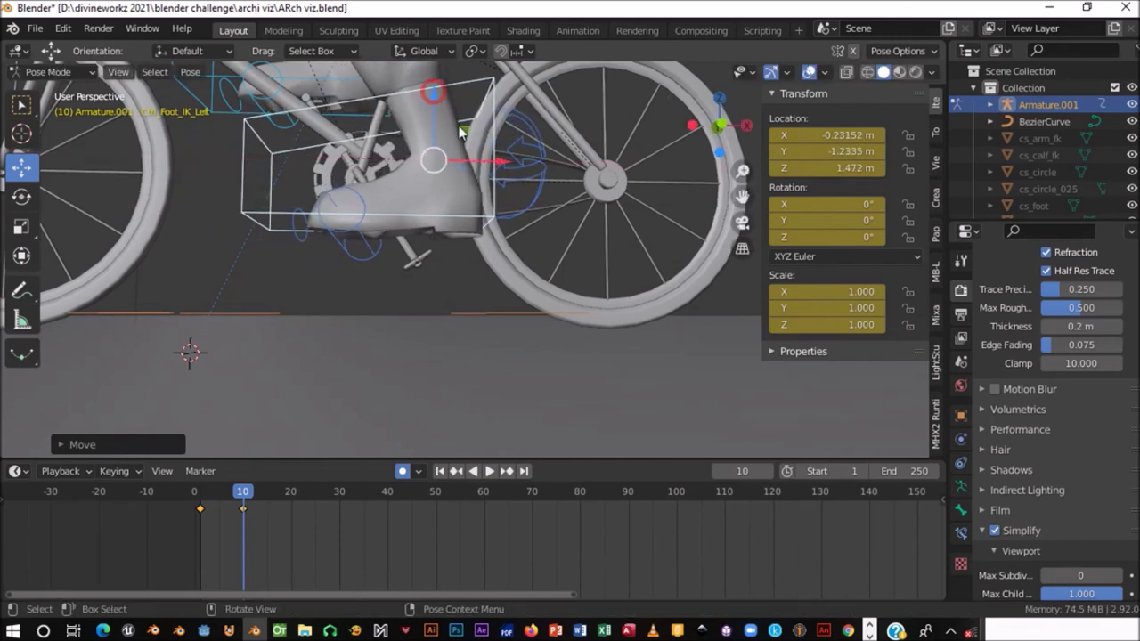
{"action": "left_click_drag", "start_coordinate": [432, 92], "coordinate": [428, 119]}
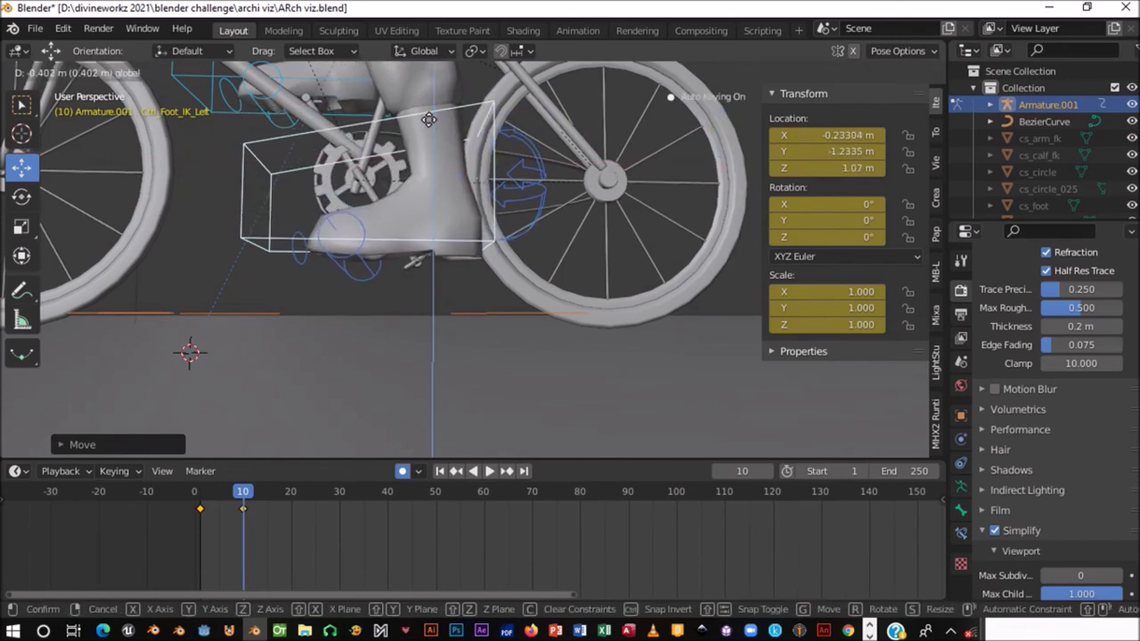
{"action": "left_click_drag", "start_coordinate": [428, 119], "coordinate": [428, 123]}
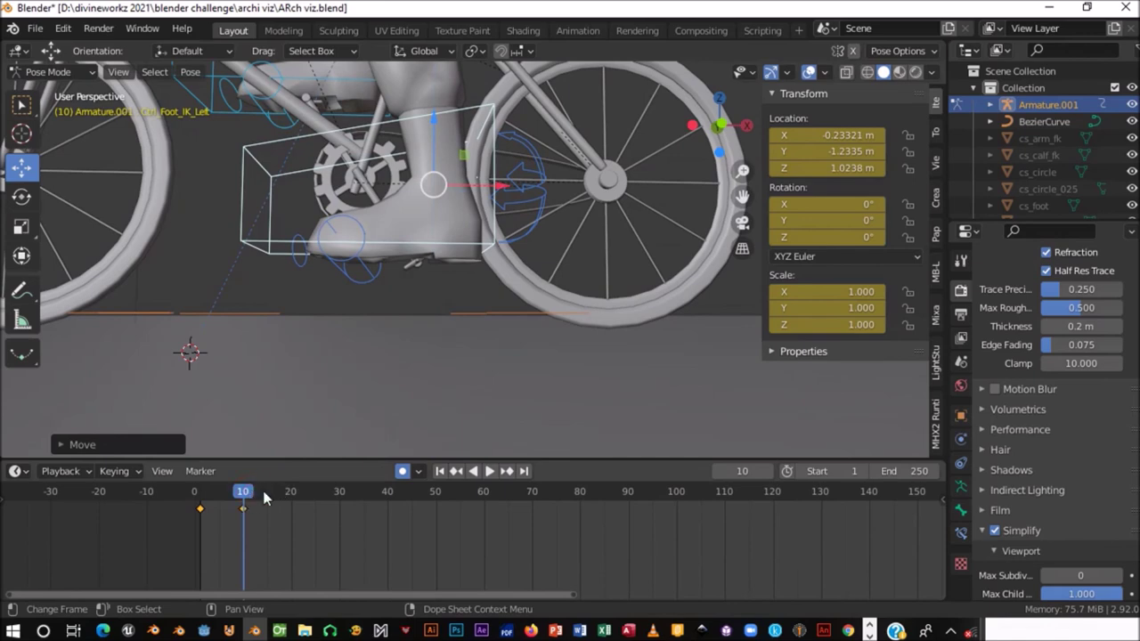
{"action": "key", "text": "i"}
- Raise the foot control onto the pedal at frame 20 (X −0.25005, Y −1.7878, Z 3.9533 m)
{"action": "key", "text": "space"}
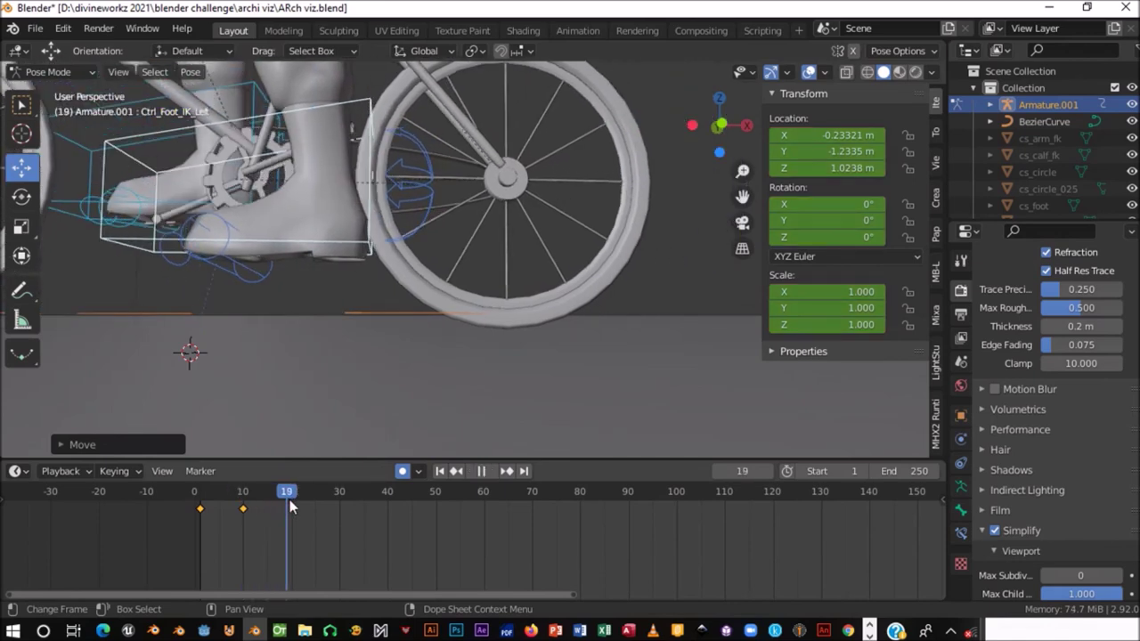
{"action": "key", "text": "space"}
{"action": "middle_click_drag", "start_coordinate": [288, 145], "coordinate": [360, 225], "text": "shift"}
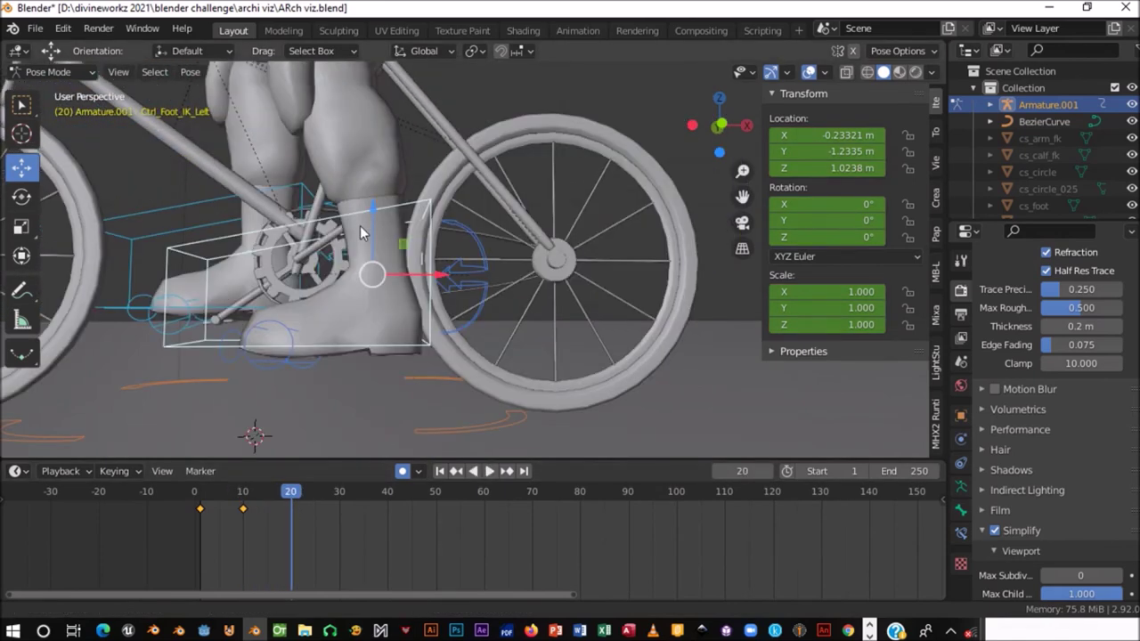
{"action": "key", "text": "g"}
{"action": "key", "text": "z"}
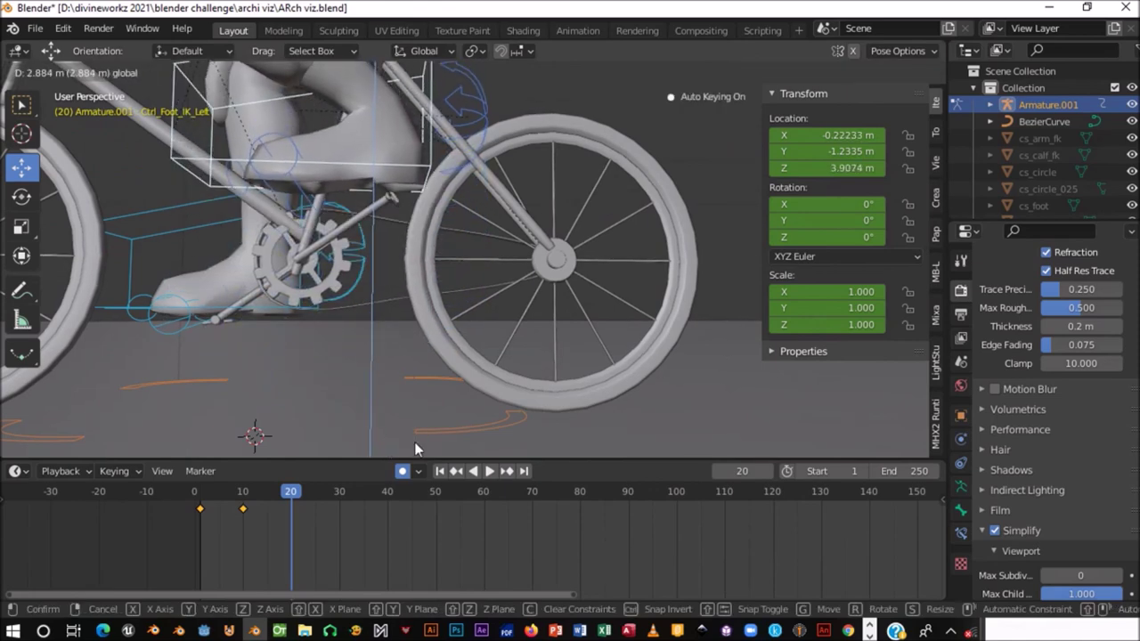
{"action": "left_click", "coordinate": [415, 442]}
{"action": "middle_click_drag", "start_coordinate": [415, 356], "coordinate": [420, 206]}
{"action": "left_click_drag", "start_coordinate": [442, 207], "coordinate": [490, 216]}
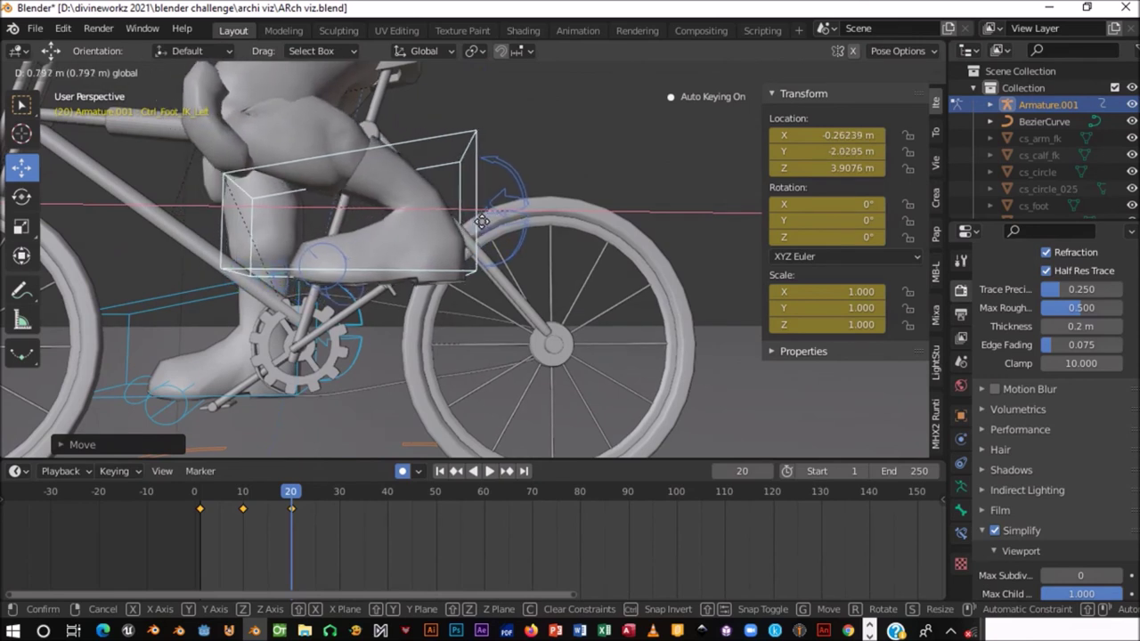
{"action": "mouse_move", "coordinate": [479, 222]}
{"action": "left_mouse_down"}
{"action": "mouse_move", "coordinate": [412, 165]}
{"action": "mouse_move", "coordinate": [427, 227]}
{"action": "mouse_move", "coordinate": [457, 207]}
{"action": "mouse_move", "coordinate": [402, 146]}
{"action": "left_mouse_up"}
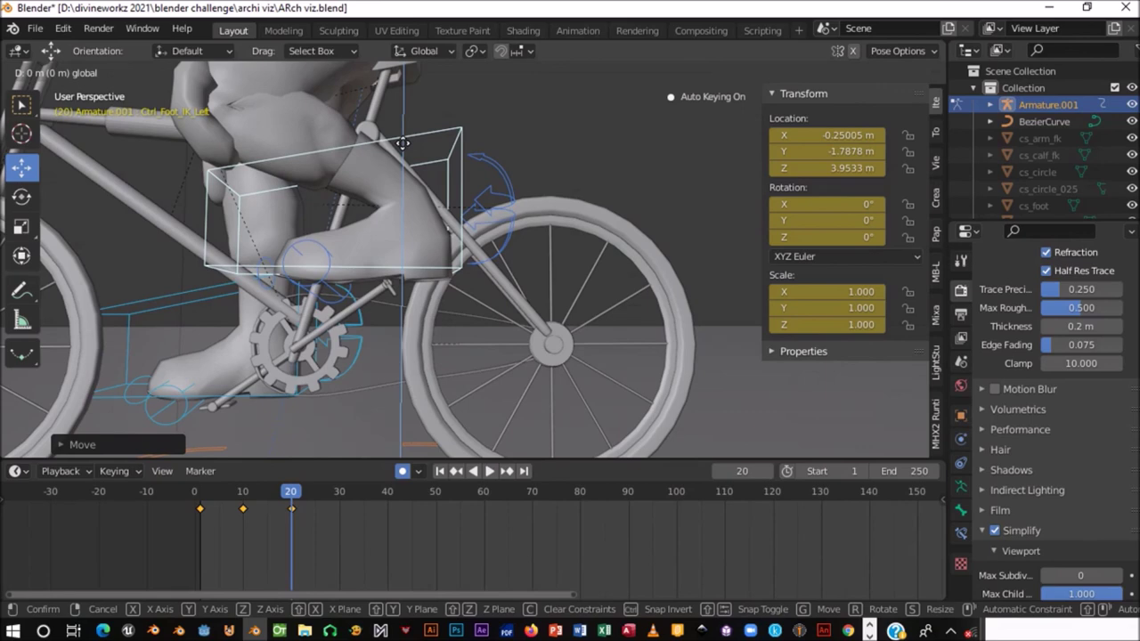
{"action": "left_click_drag", "start_coordinate": [403, 143], "coordinate": [402, 136]}
{"action": "left_click", "coordinate": [339, 503]}
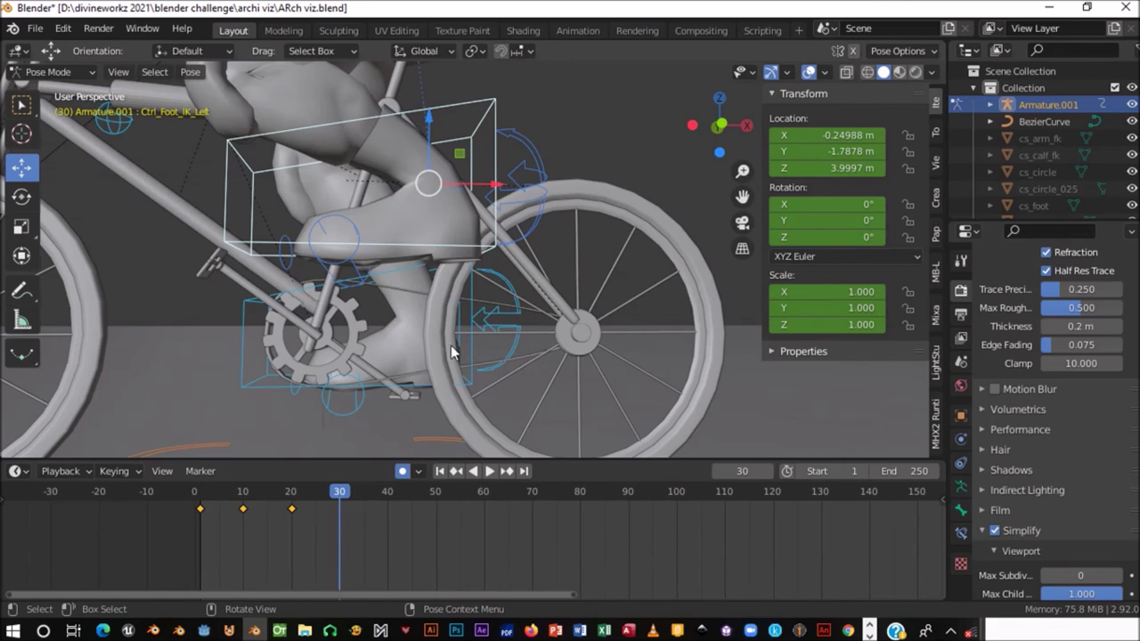
- Key the foot on the pedal at frame 30 (X −0.012371, Y 1.1488, Z 4.1385 m), checking from behind
{"action": "left_click_drag", "start_coordinate": [434, 131], "coordinate": [489, 183]}
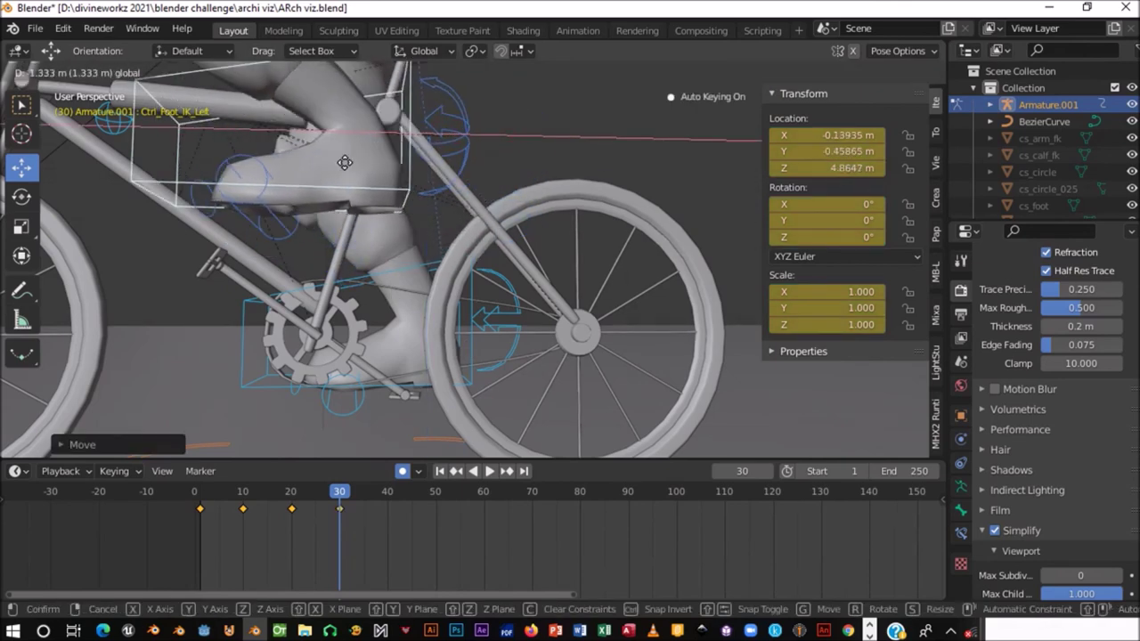
{"action": "left_click", "coordinate": [212, 111]}
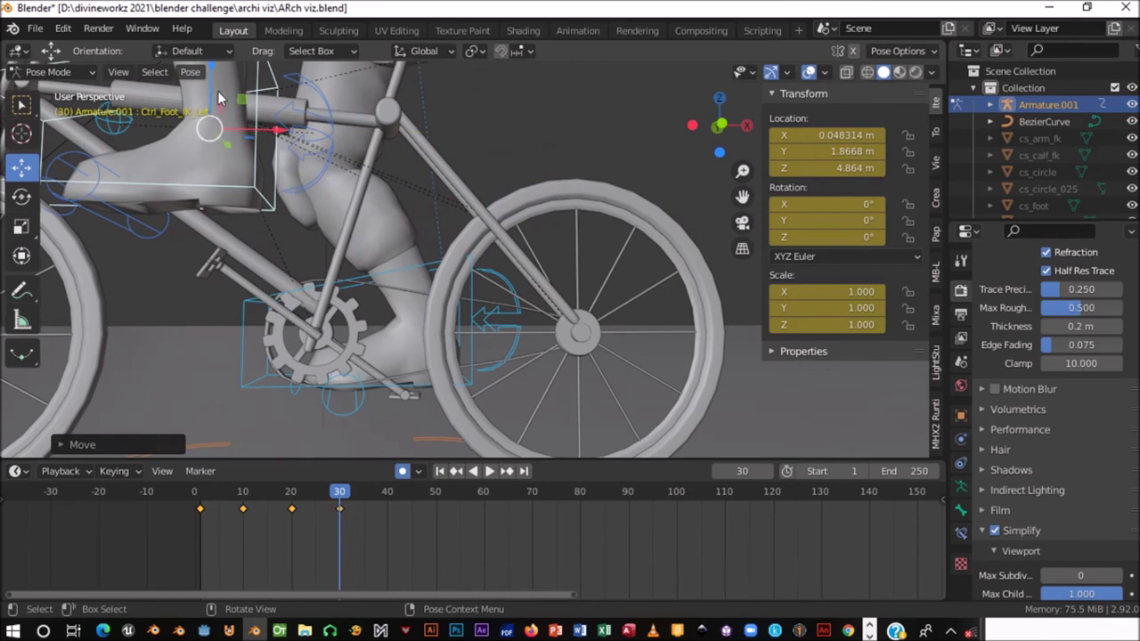
{"action": "mouse_move", "coordinate": [212, 111]}
{"action": "left_mouse_down"}
{"action": "mouse_move", "coordinate": [226, 169]}
{"action": "mouse_move", "coordinate": [317, 185]}
{"action": "left_mouse_up"}
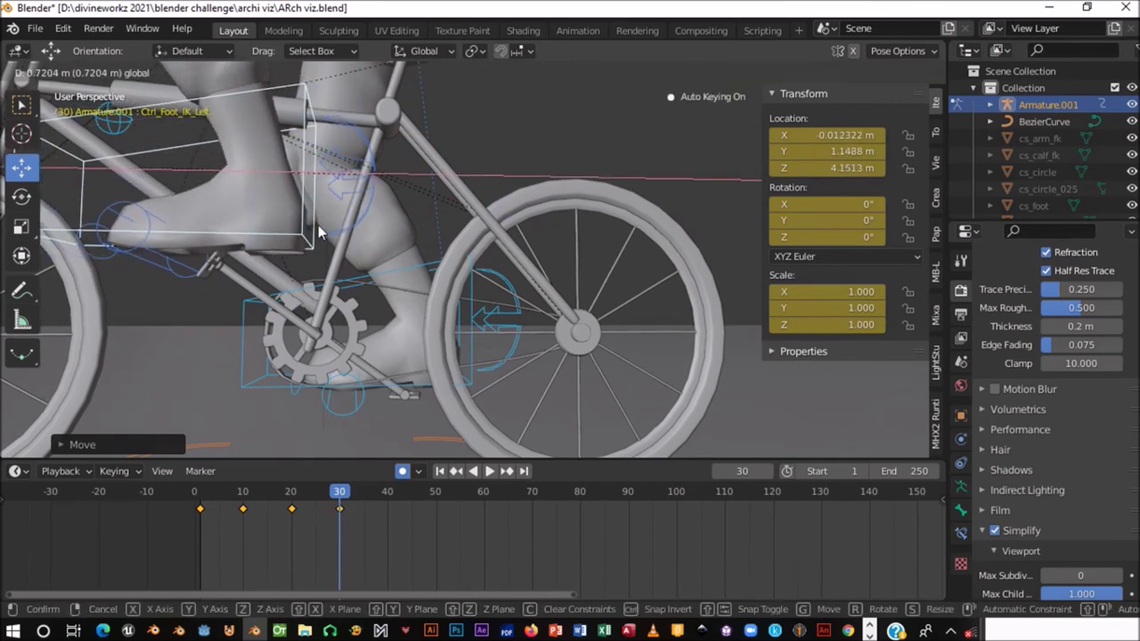
{"action": "left_click", "coordinate": [290, 260]}
{"action": "middle_click_drag", "start_coordinate": [290, 259], "coordinate": [261, 277]}
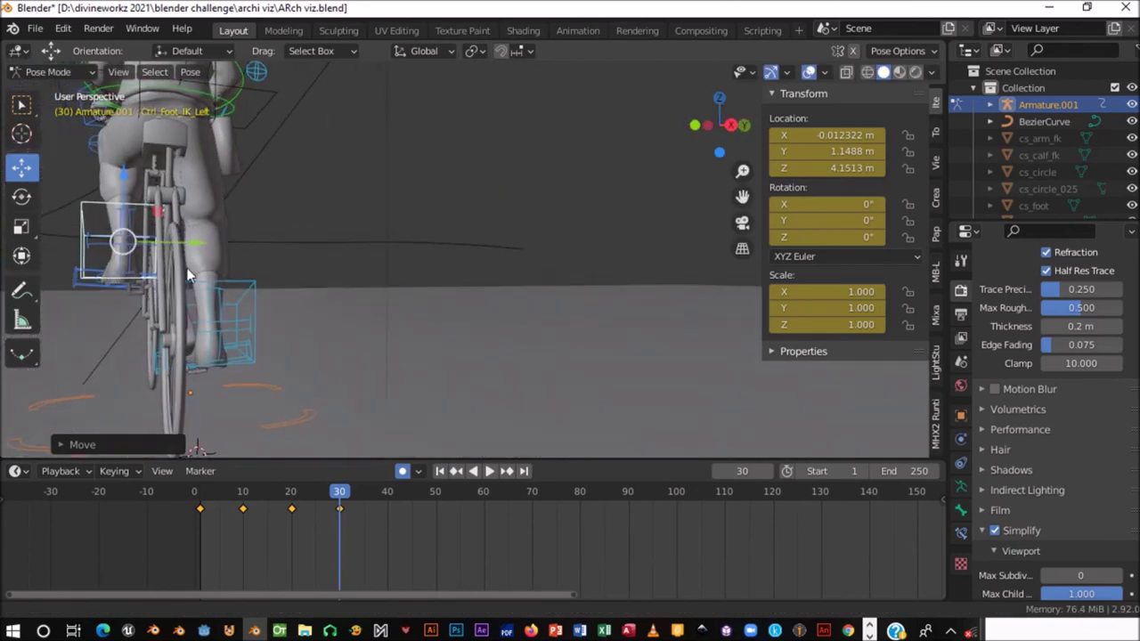
{"action": "scroll", "coordinate": [260, 272], "scroll_direction": "up", "scroll_amount": 2}
{"action": "middle_click_drag", "start_coordinate": [260, 272], "coordinate": [315, 256]}
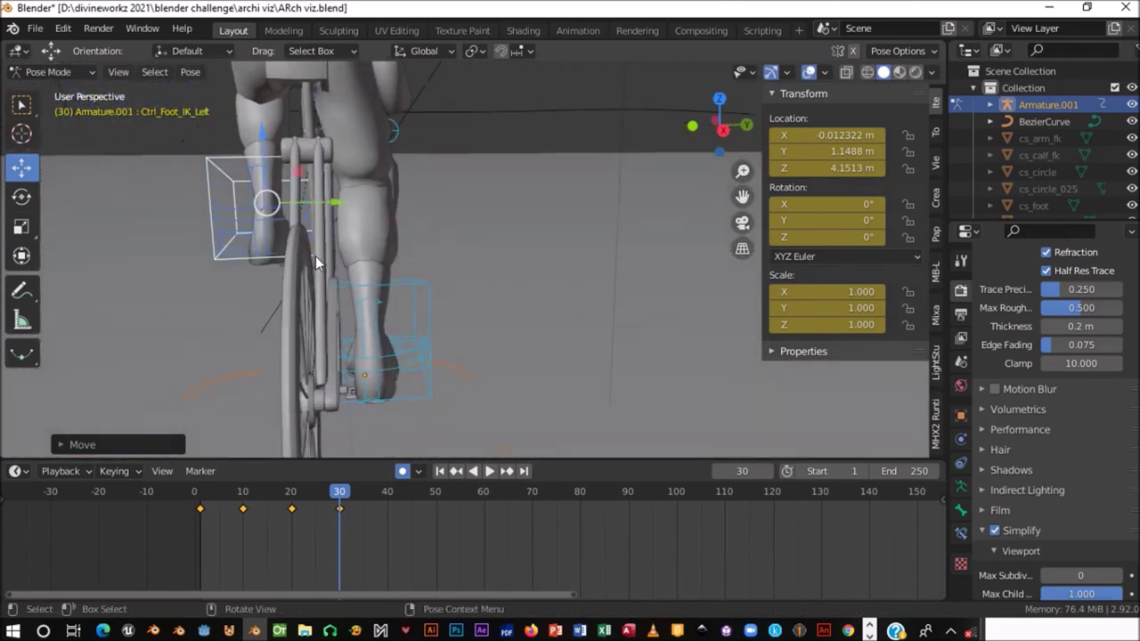
{"action": "scroll", "coordinate": [316, 255], "scroll_direction": "up", "scroll_amount": 2}
{"action": "mouse_move", "coordinate": [403, 246]}
{"action": "middle_mouse_down"}
{"action": "mouse_move", "coordinate": [370, 267]}
{"action": "mouse_move", "coordinate": [597, 187]}
{"action": "mouse_move", "coordinate": [570, 213]}
{"action": "mouse_move", "coordinate": [509, 210]}
{"action": "middle_mouse_up"}
{"action": "left_click_drag", "start_coordinate": [406, 109], "coordinate": [410, 137]}
{"action": "left_click_drag", "start_coordinate": [341, 504], "coordinate": [387, 513]}
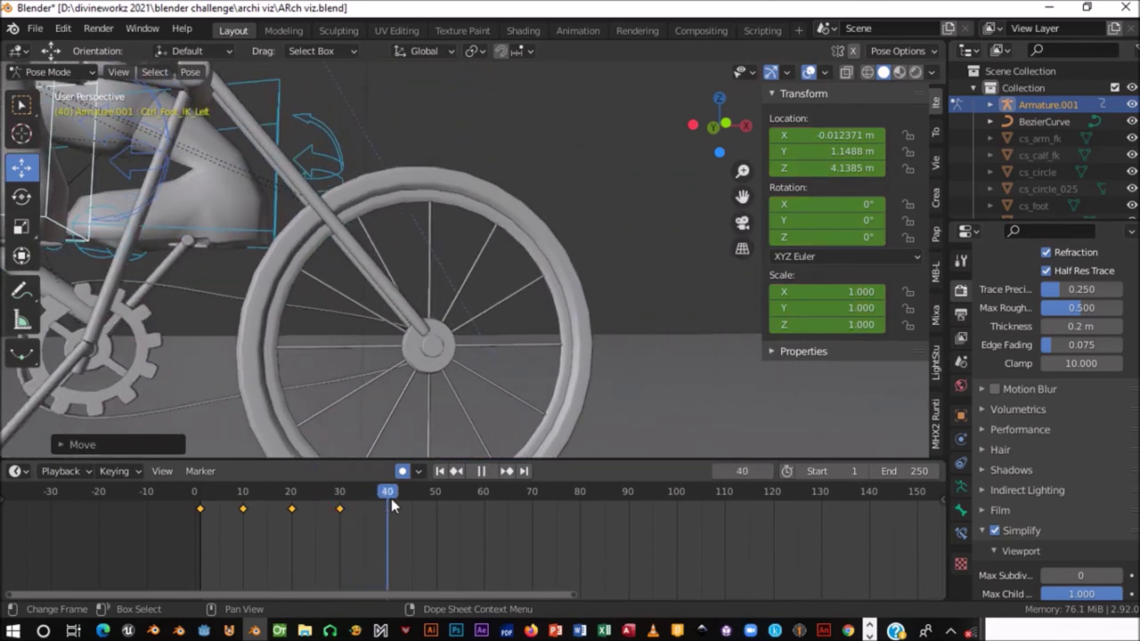
{"action": "middle_click_drag", "start_coordinate": [413, 263], "coordinate": [504, 192]}
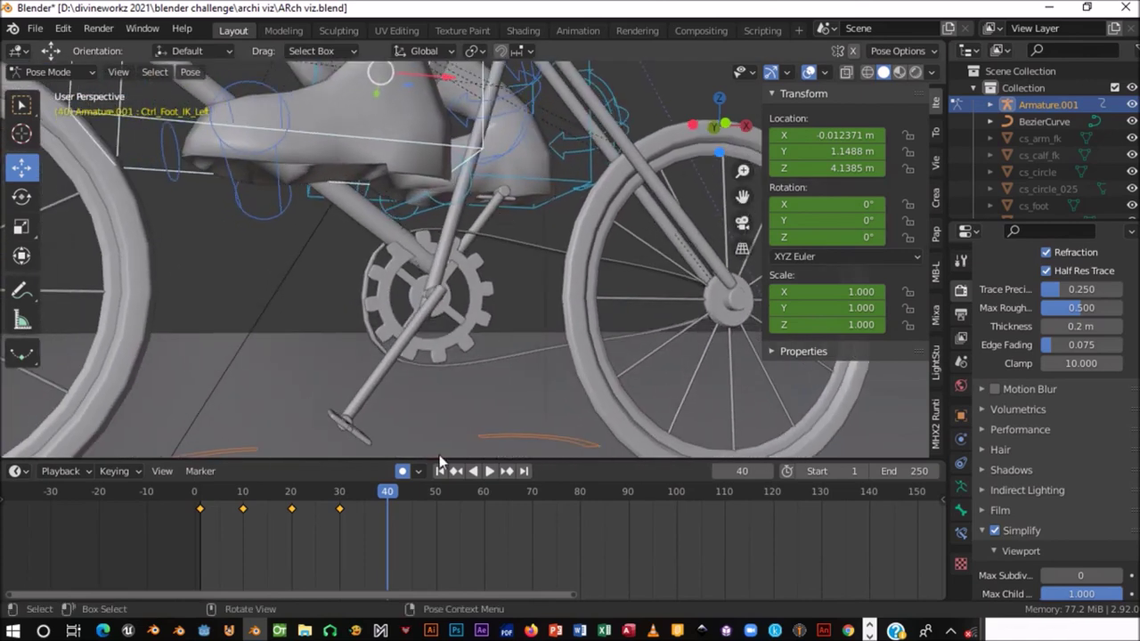
- Play forward and in reverse to review the foot keys, stopping at frame 40 and zooming out
{"action": "key", "text": "shift+ctrl+space"}
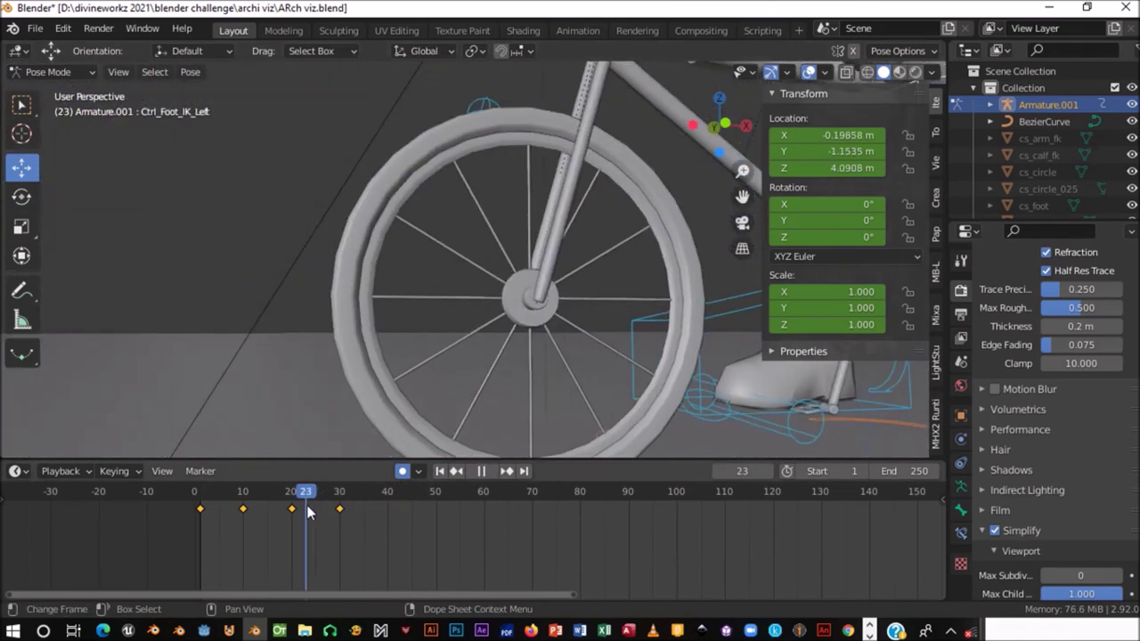
{"action": "key", "text": "space"}
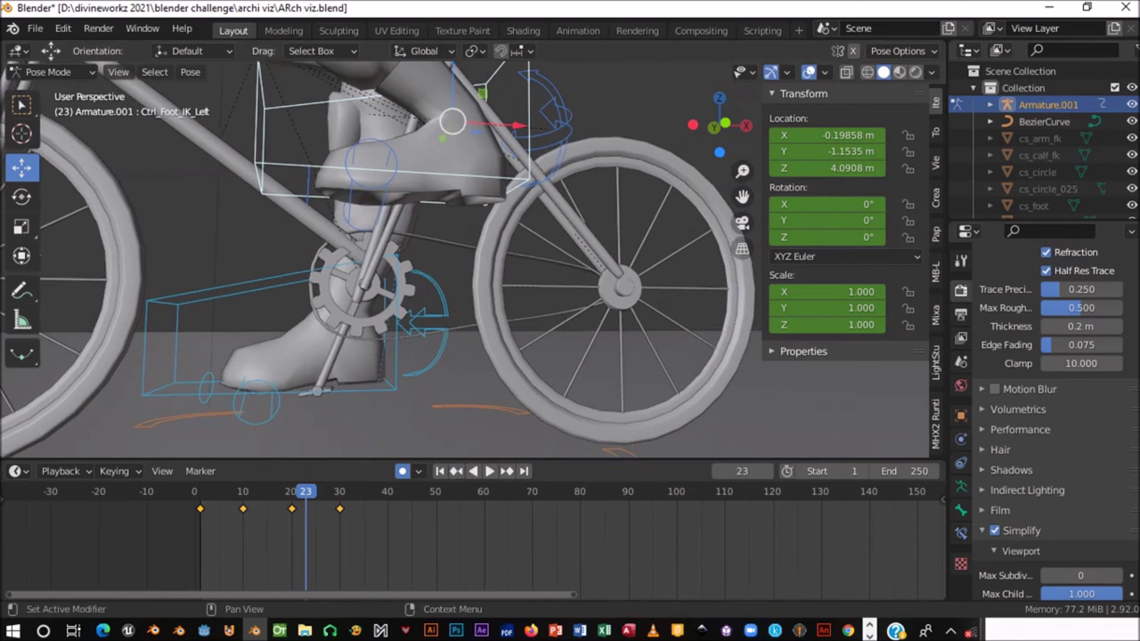
{"action": "key", "text": "shift+ctrl+space"}
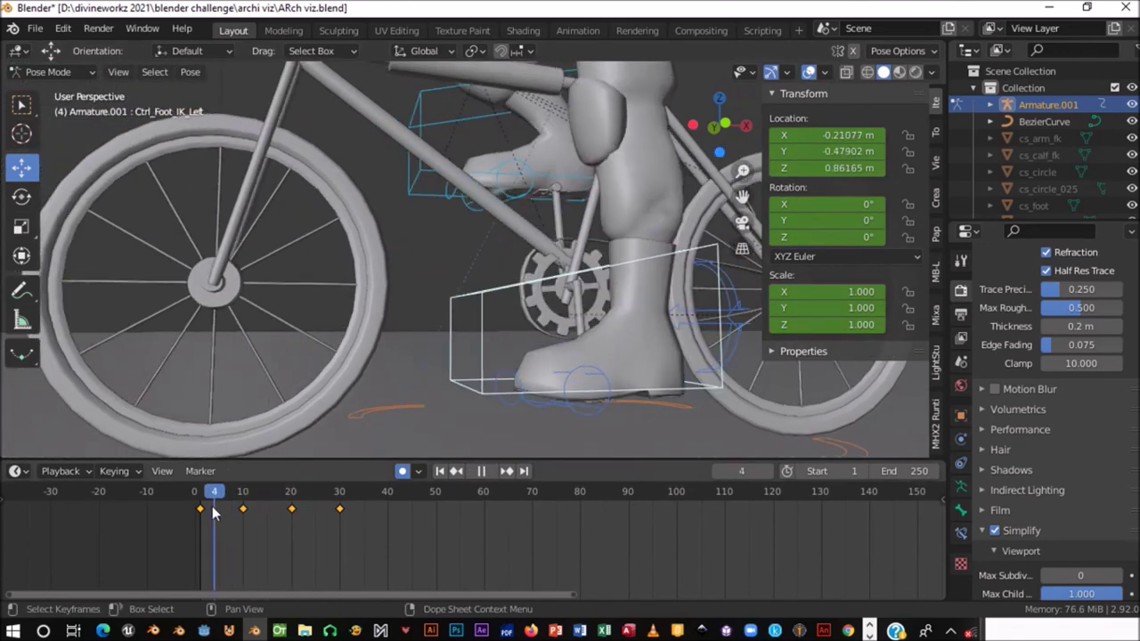
{"action": "left_click_drag", "start_coordinate": [207, 510], "coordinate": [338, 532]}
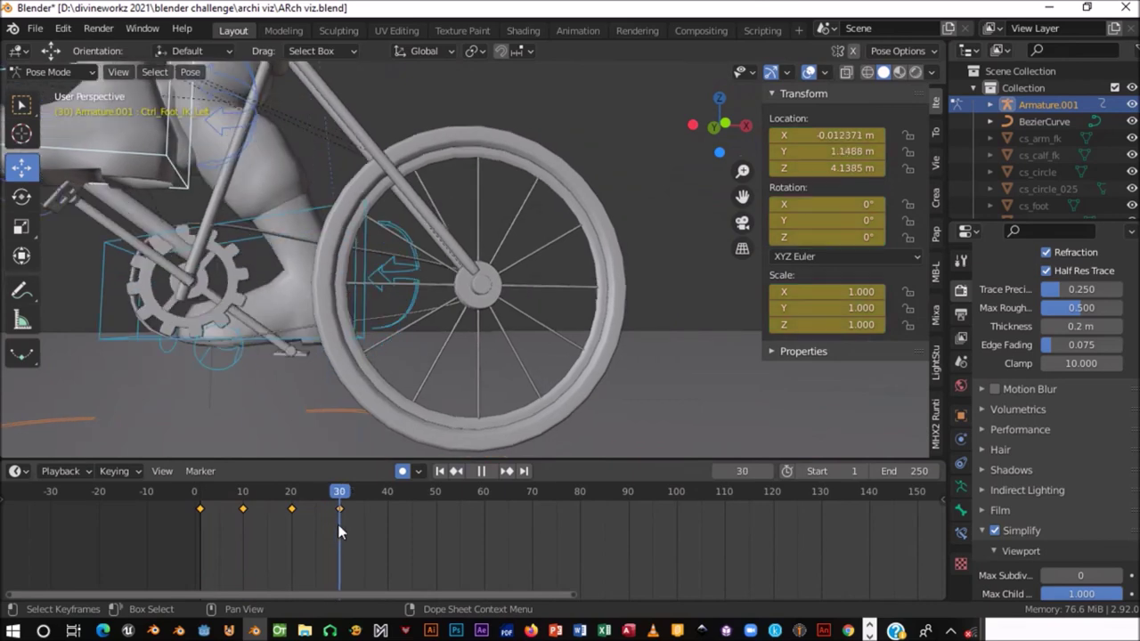
{"action": "middle_click_drag", "start_coordinate": [305, 217], "coordinate": [454, 222]}
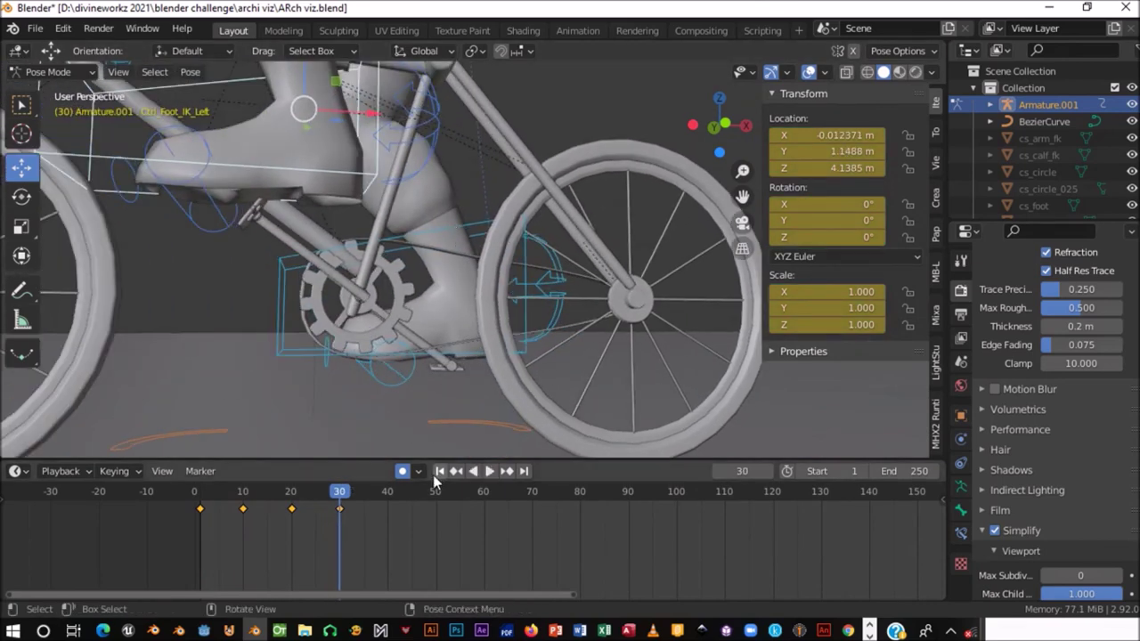
{"action": "left_click", "coordinate": [313, 496]}
{"action": "key", "text": "space"}
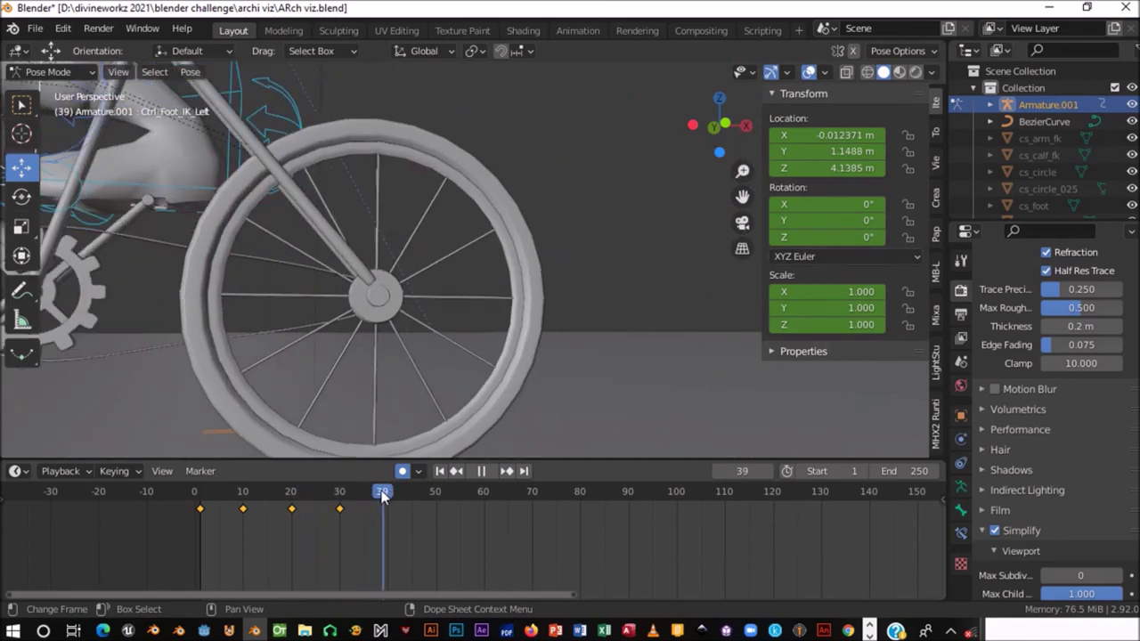
{"action": "key", "text": "space"}
{"action": "middle_click_drag", "start_coordinate": [348, 272], "coordinate": [579, 258]}
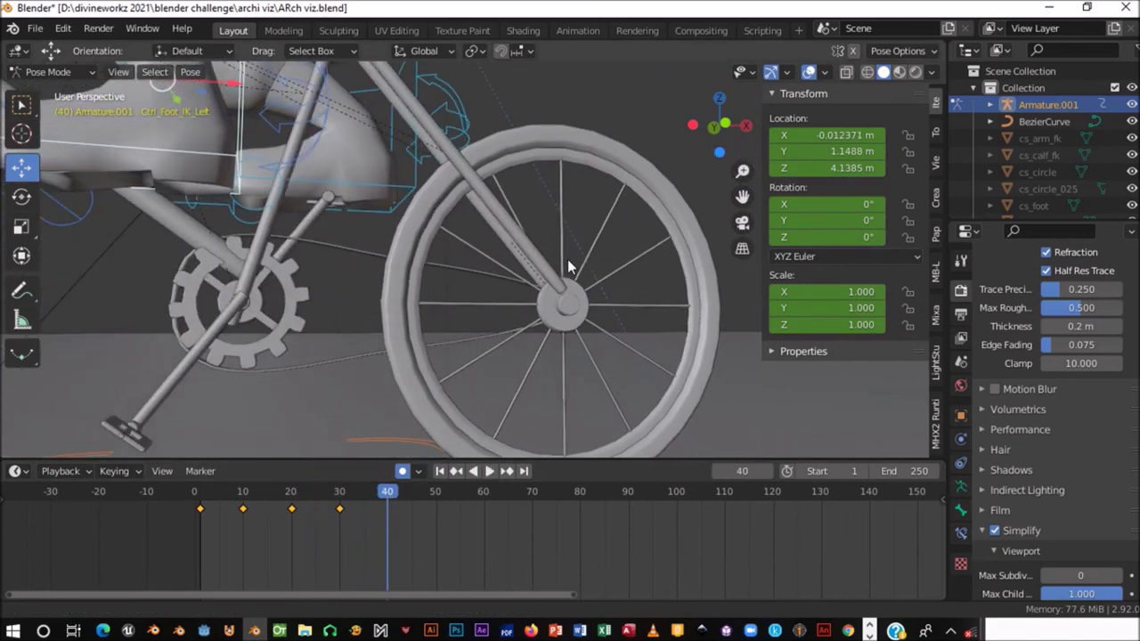
{"action": "scroll", "coordinate": [579, 258], "scroll_direction": "down", "scroll_amount": 3}
{"action": "scroll", "coordinate": [445, 204], "scroll_direction": "down", "scroll_amount": 3}
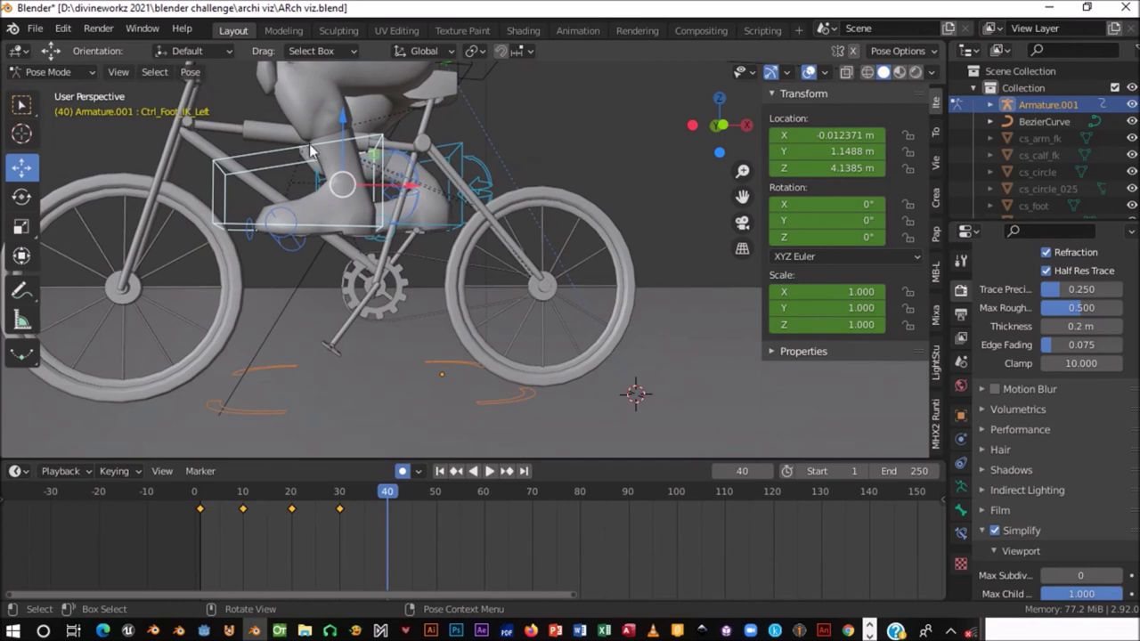
- Key Ctrl_Foot_IK_Left down on the pedal at frame 40
{"action": "mouse_move", "coordinate": [338, 169]}
{"action": "left_mouse_down"}
{"action": "mouse_move", "coordinate": [352, 230]}
{"action": "mouse_move", "coordinate": [373, 255]}
{"action": "left_mouse_up"}
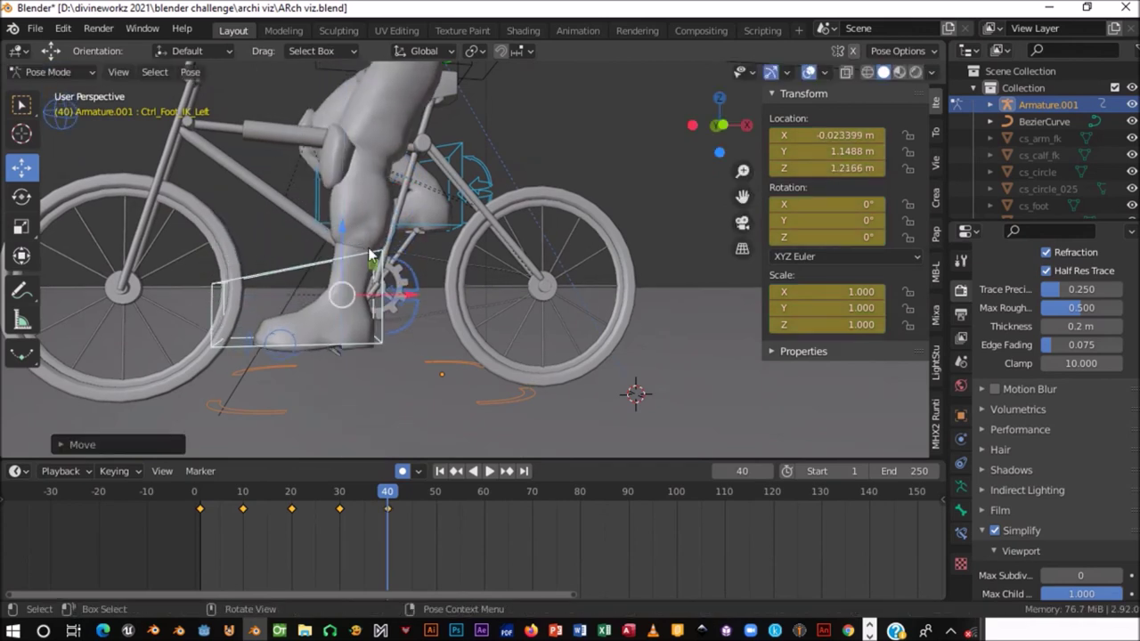
{"action": "middle_click_drag", "start_coordinate": [337, 258], "coordinate": [368, 365]}
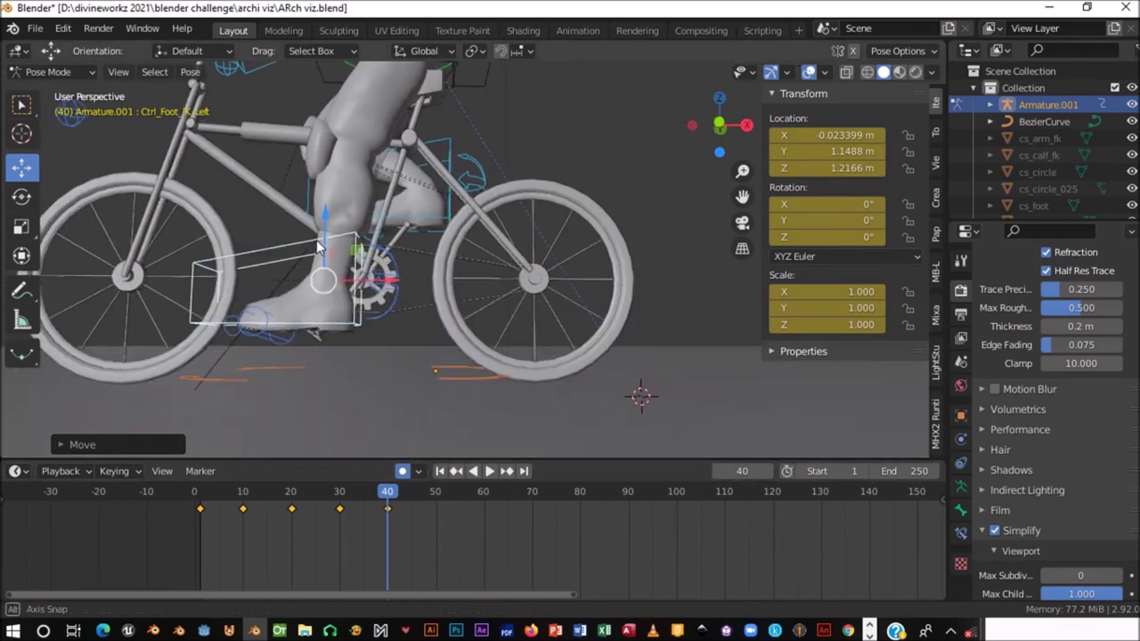
{"action": "left_click", "coordinate": [434, 490]}
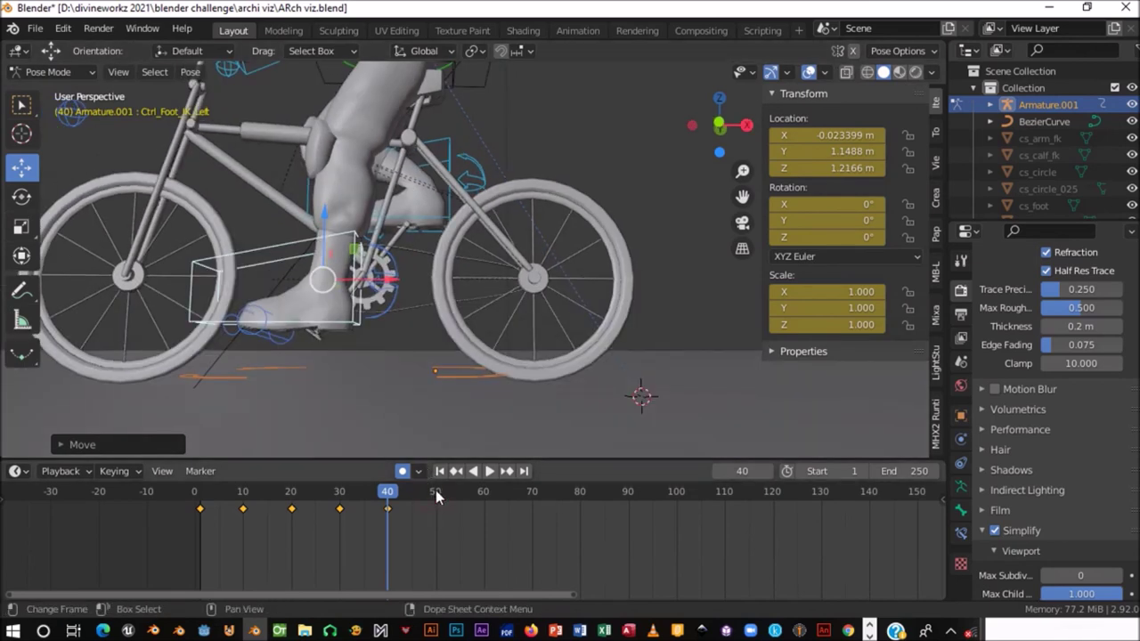
{"action": "mouse_move", "coordinate": [446, 294]}
{"action": "middle_mouse_down"}
{"action": "mouse_move", "coordinate": [485, 251]}
{"action": "mouse_move", "coordinate": [544, 268]}
{"action": "mouse_move", "coordinate": [458, 278]}
{"action": "middle_mouse_up"}
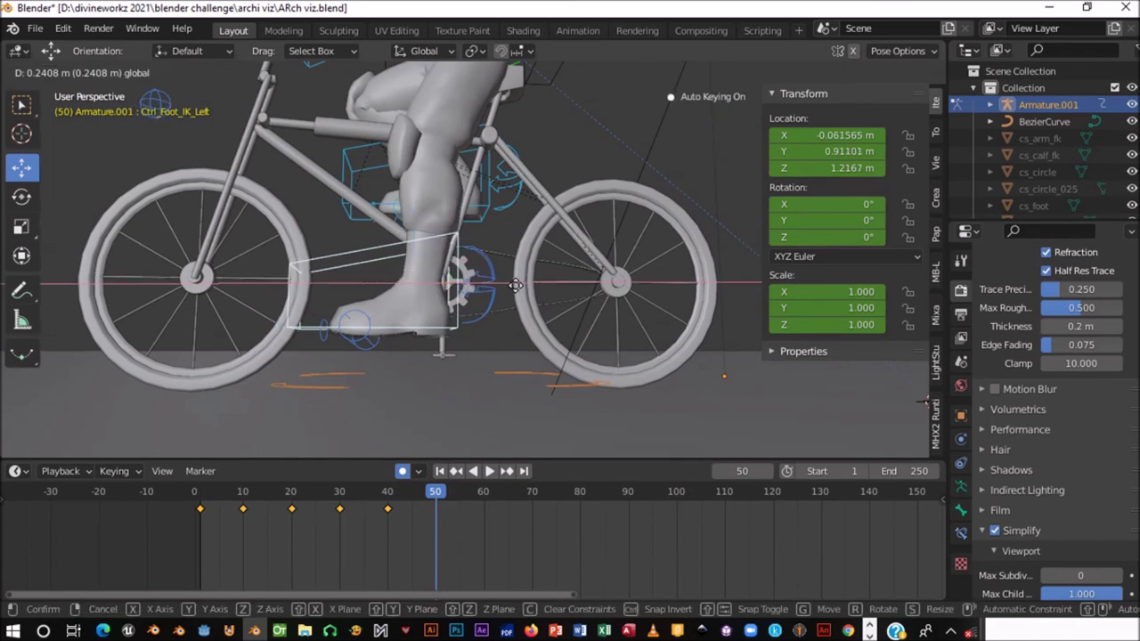
- Place the foot control on the pedal at frame 50 and save ARch viz.blend
{"action": "left_click", "coordinate": [473, 201]}
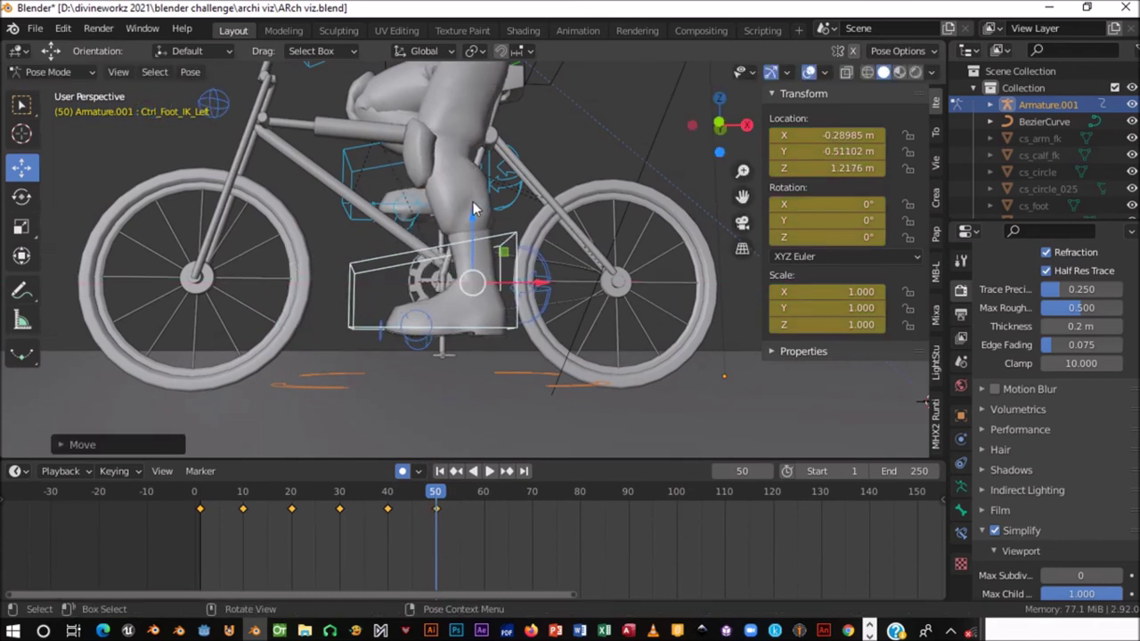
{"action": "left_click", "coordinate": [483, 254]}
{"action": "left_click_drag", "start_coordinate": [537, 304], "coordinate": [557, 268]}
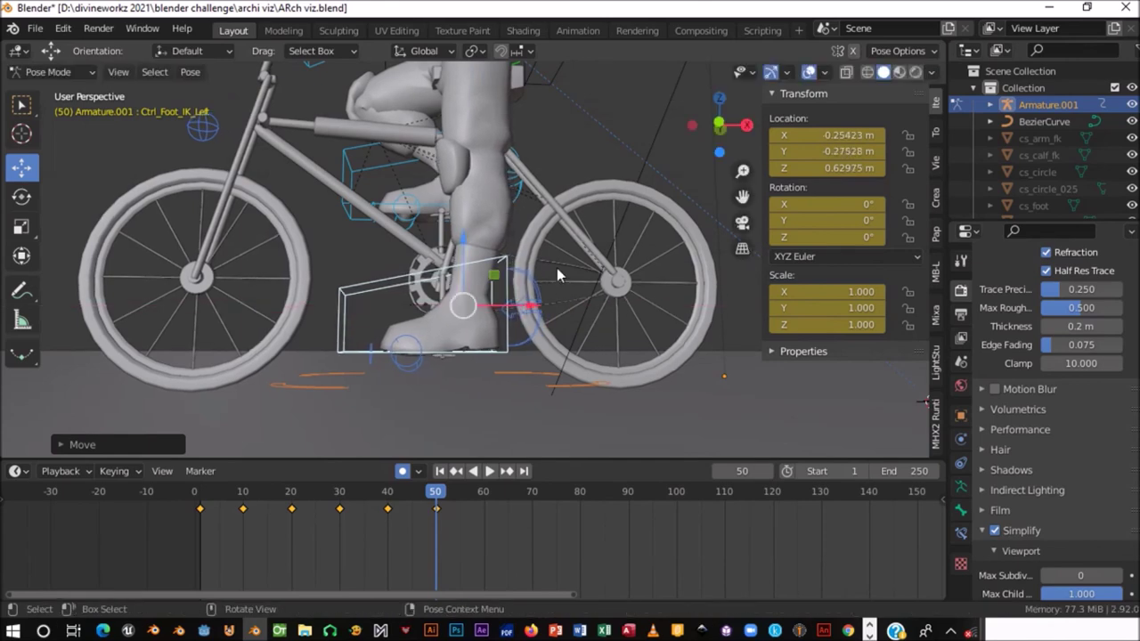
{"action": "middle_click_drag", "start_coordinate": [557, 268], "coordinate": [388, 240]}
{"action": "mouse_move", "coordinate": [416, 281]}
{"action": "middle_mouse_down"}
{"action": "mouse_move", "coordinate": [564, 294]}
{"action": "mouse_move", "coordinate": [634, 272]}
{"action": "mouse_move", "coordinate": [620, 294]}
{"action": "middle_mouse_up"}
{"action": "key", "text": "ctrl+s"}
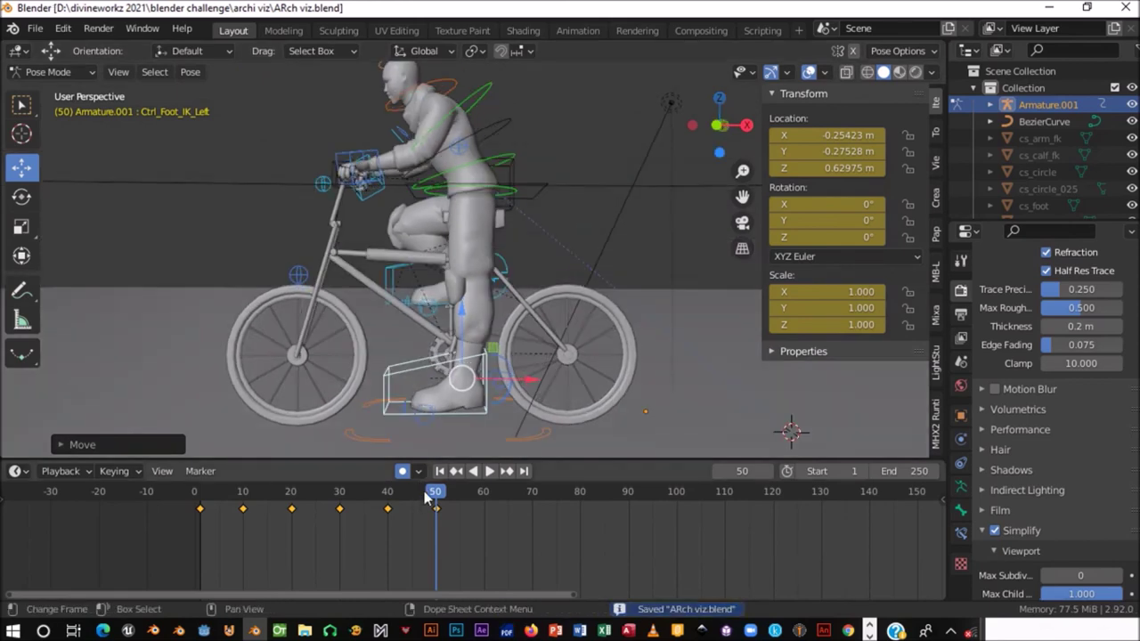
- Frame the rider and play the pedalling animation from frame 0, restarting it several times
{"action": "left_click_drag", "start_coordinate": [419, 500], "coordinate": [246, 498]}
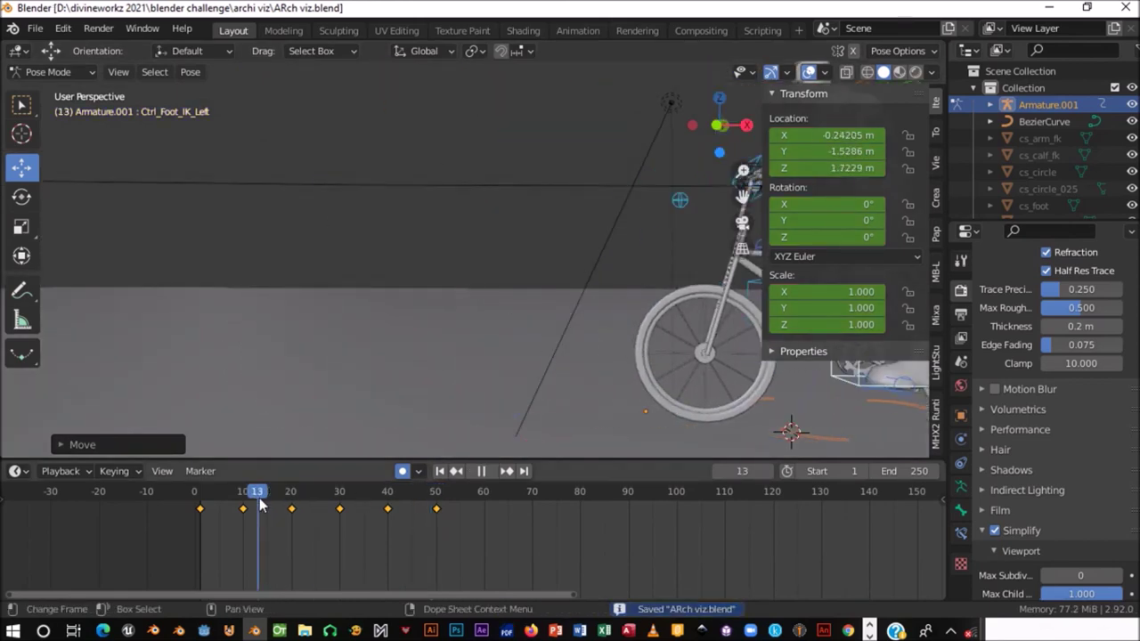
{"action": "scroll", "coordinate": [453, 252], "scroll_direction": "down", "scroll_amount": 4}
{"action": "middle_click_drag", "start_coordinate": [381, 250], "coordinate": [307, 359], "text": "shift"}
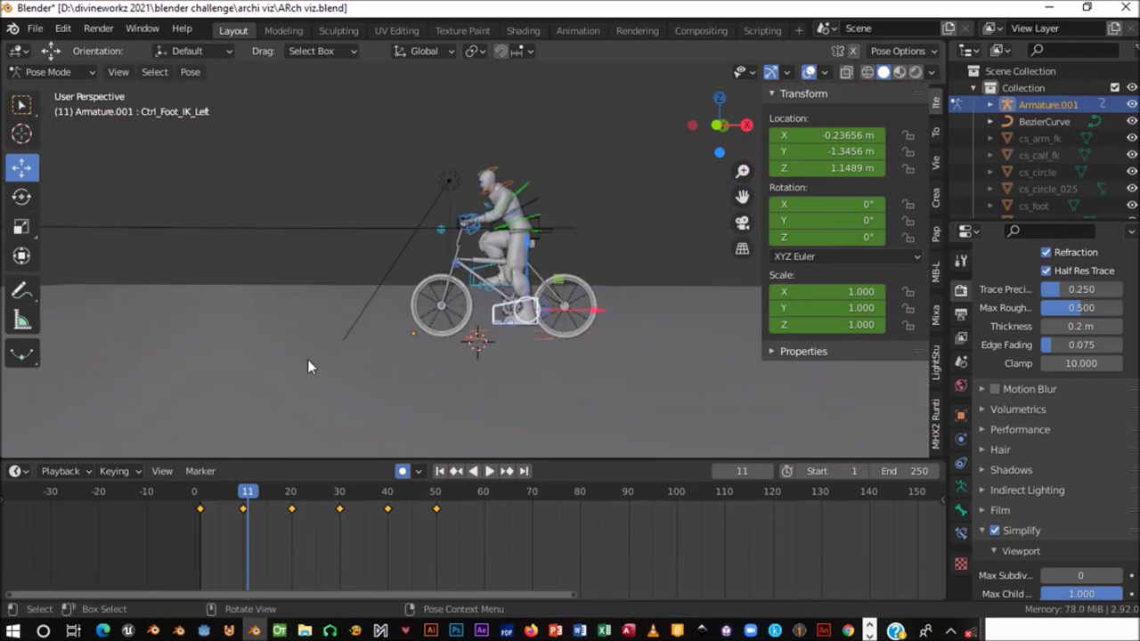
{"action": "left_click", "coordinate": [194, 491]}
{"action": "key", "text": "space"}
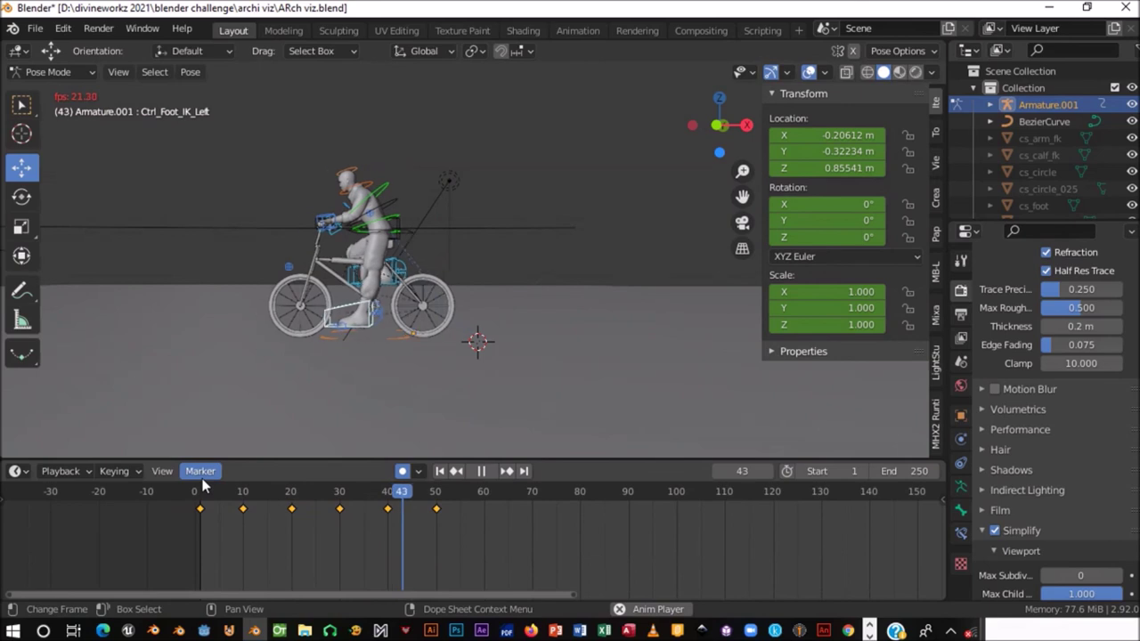
{"action": "left_click", "coordinate": [194, 490]}
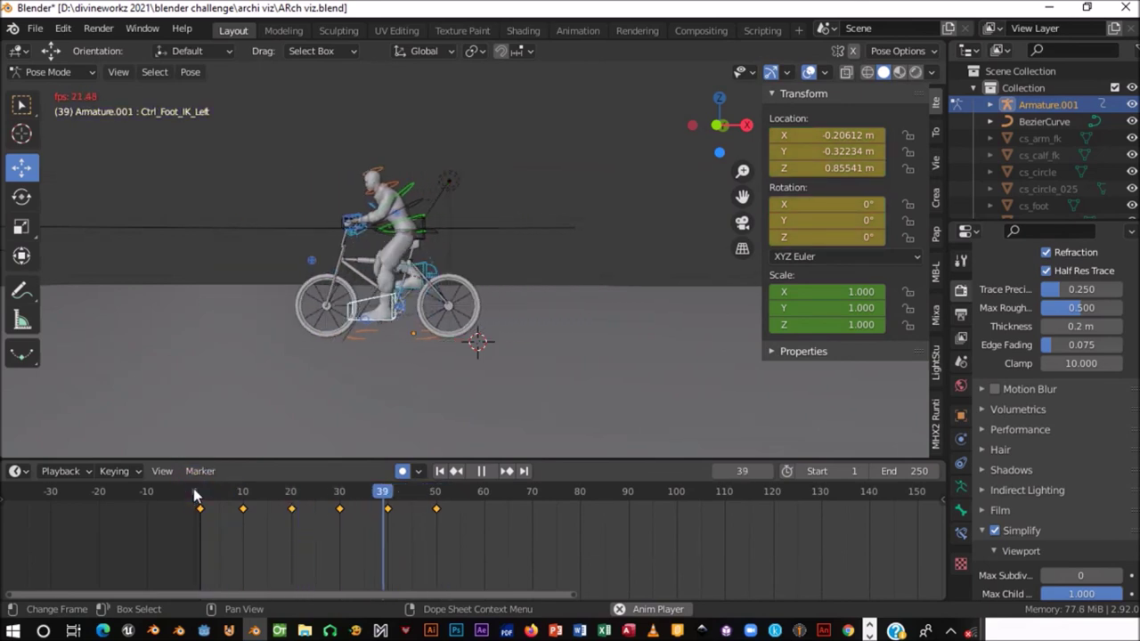
{"action": "left_click", "coordinate": [195, 491]}
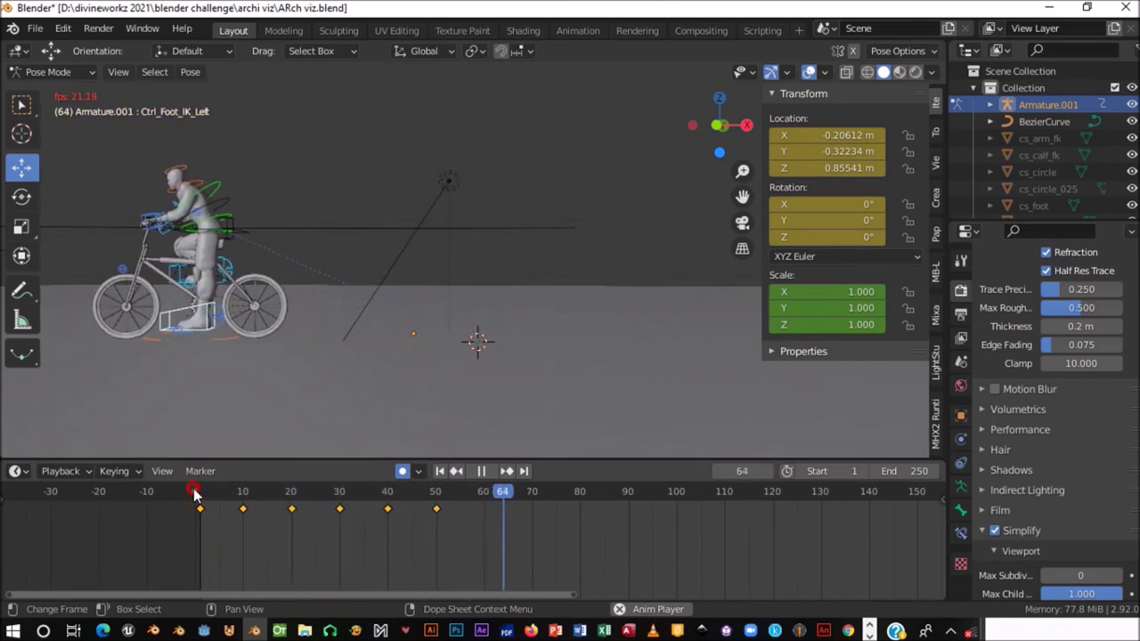
{"action": "left_click", "coordinate": [193, 488]}
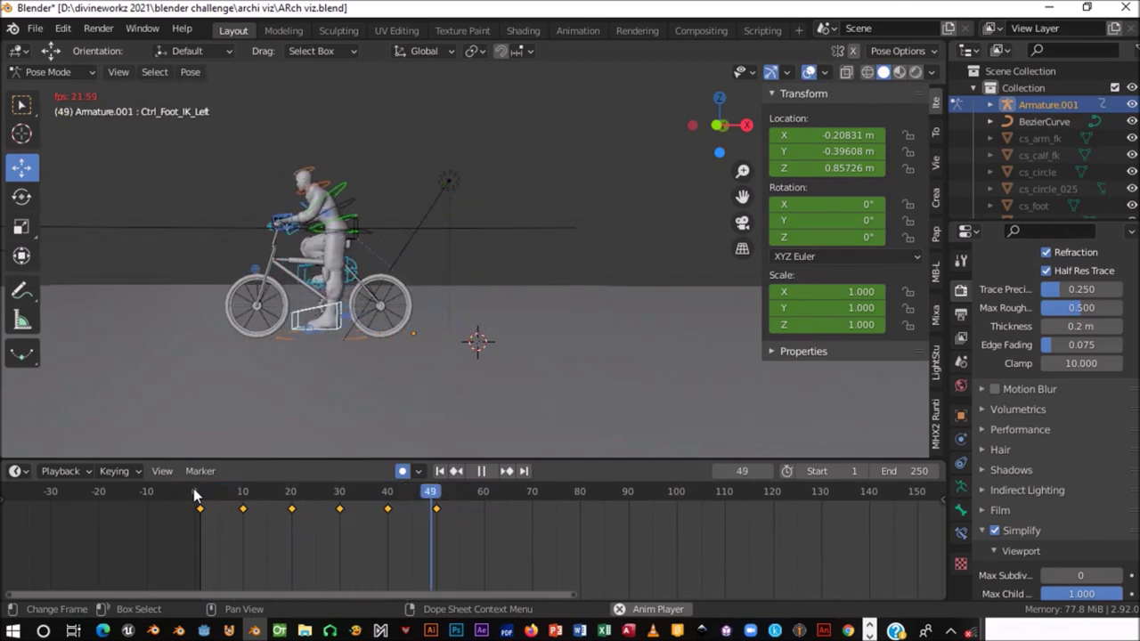
{"action": "left_click", "coordinate": [193, 488]}
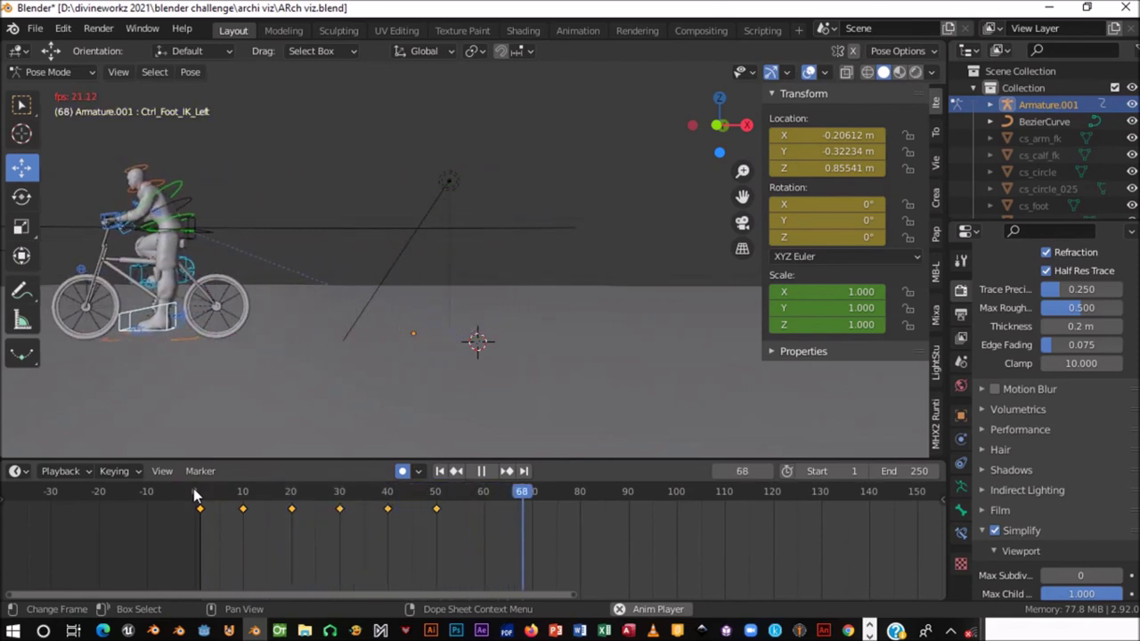
- Try moving Ctrl_Hips along Y, then undo it to keep Y at 0.88534 m
{"action": "key", "text": "Escape"}
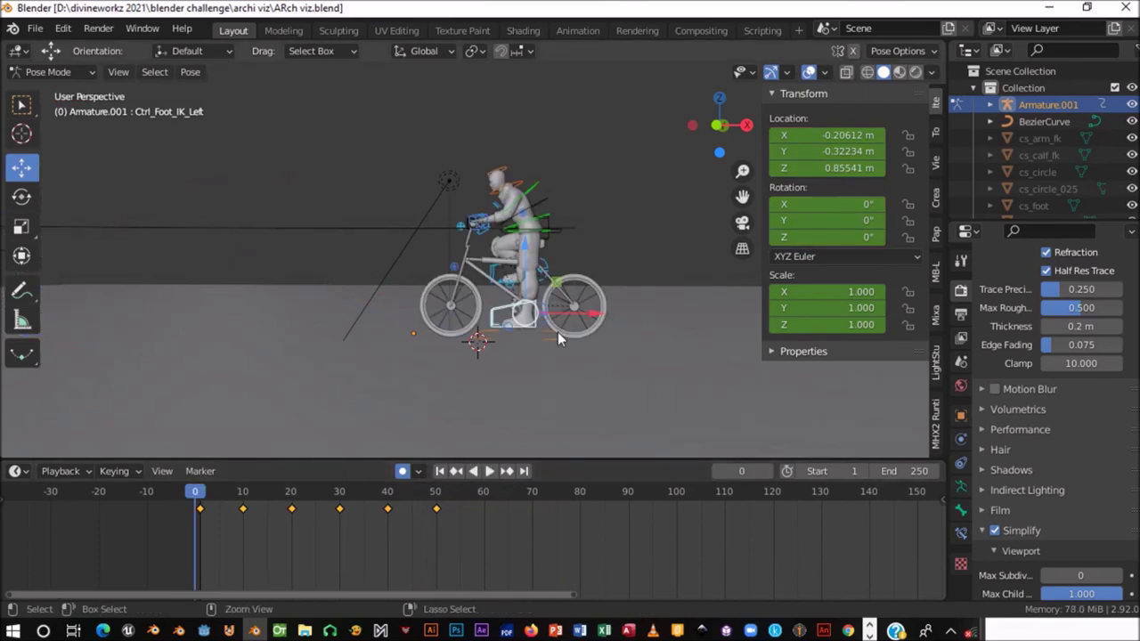
{"action": "mouse_move", "coordinate": [563, 332]}
{"action": "middle_mouse_down"}
{"action": "mouse_move", "coordinate": [642, 323]}
{"action": "mouse_move", "coordinate": [535, 334]}
{"action": "middle_mouse_up"}
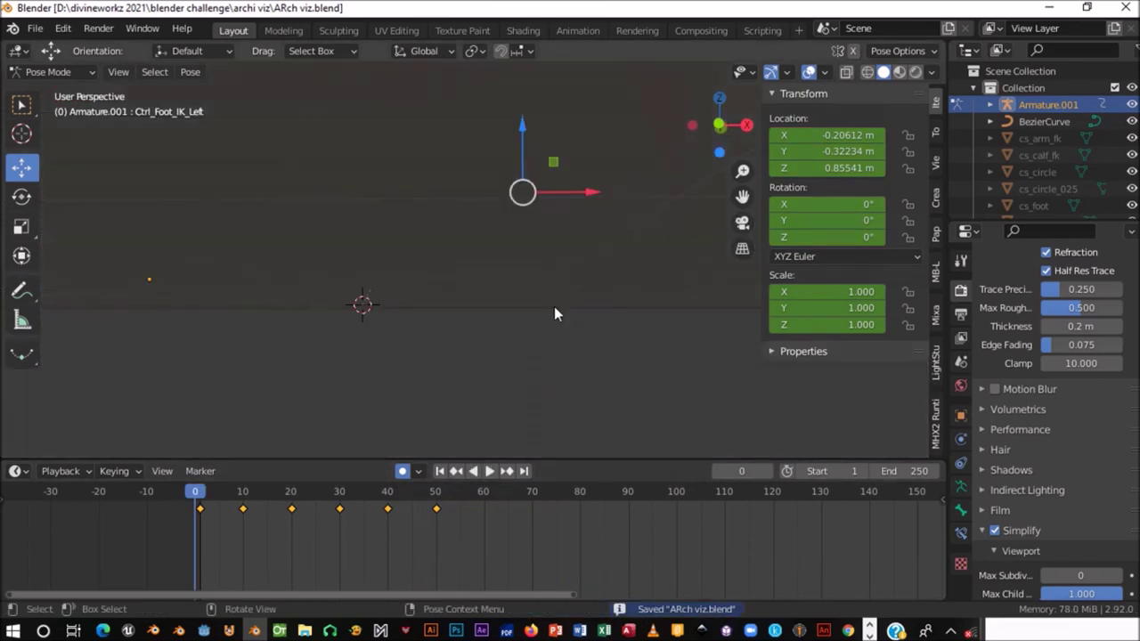
{"action": "scroll", "coordinate": [534, 334], "scroll_direction": "down", "scroll_amount": 3}
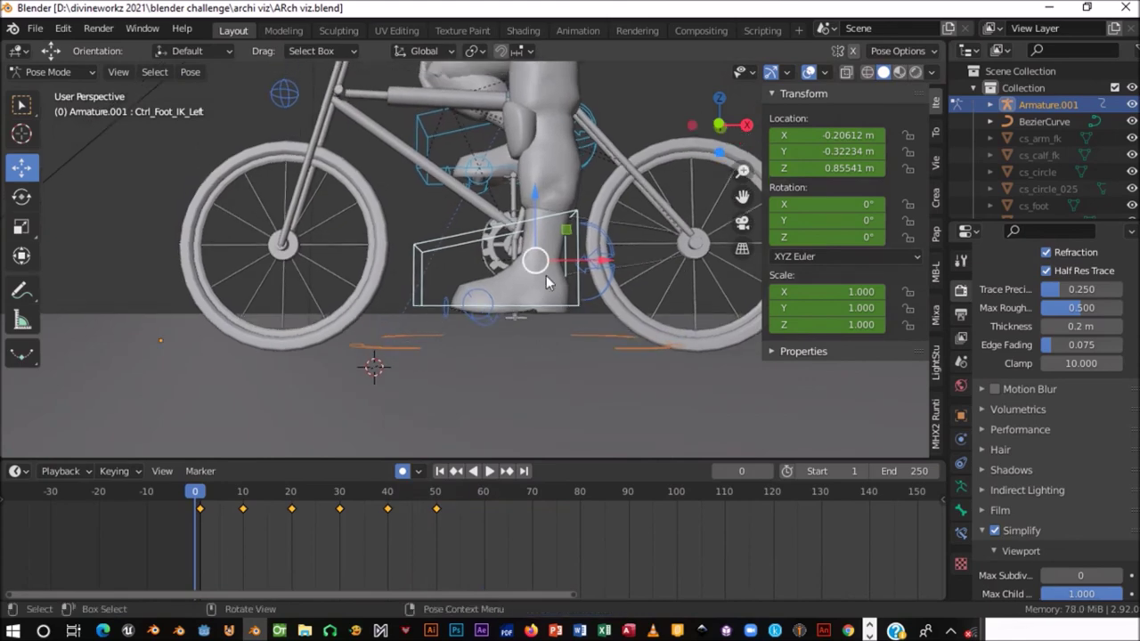
{"action": "middle_click_drag", "start_coordinate": [577, 305], "coordinate": [592, 85], "text": "shift"}
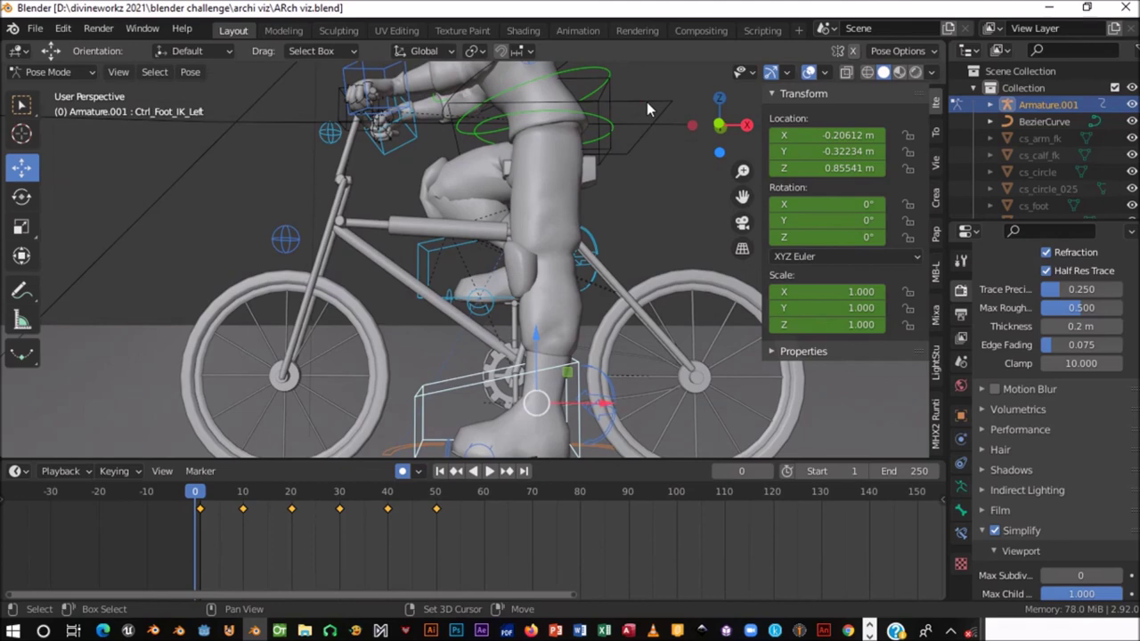
{"action": "middle_click_drag", "start_coordinate": [573, 211], "coordinate": [541, 147], "text": "shift"}
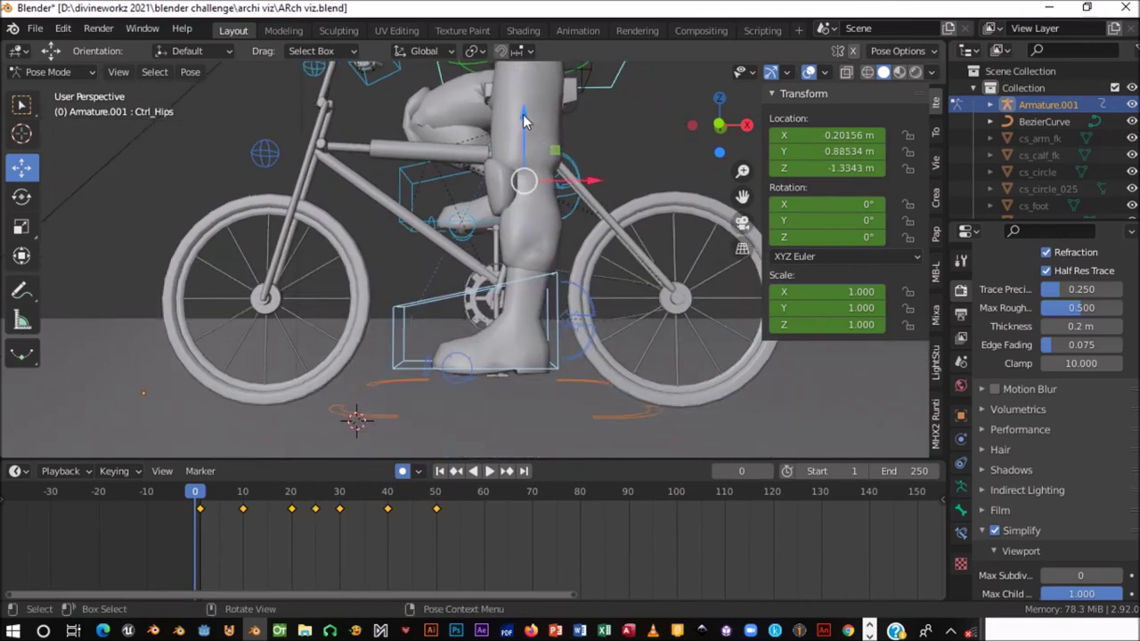
{"action": "key", "text": "y"}
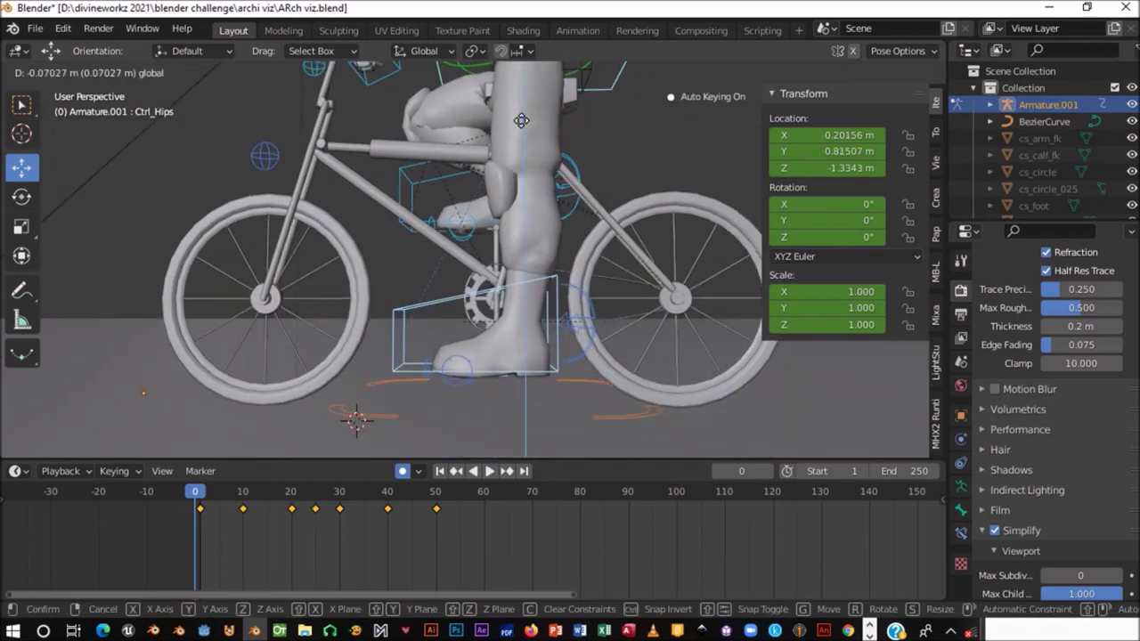
{"action": "left_click", "coordinate": [521, 120]}
{"action": "key", "text": "ctrl+z"}
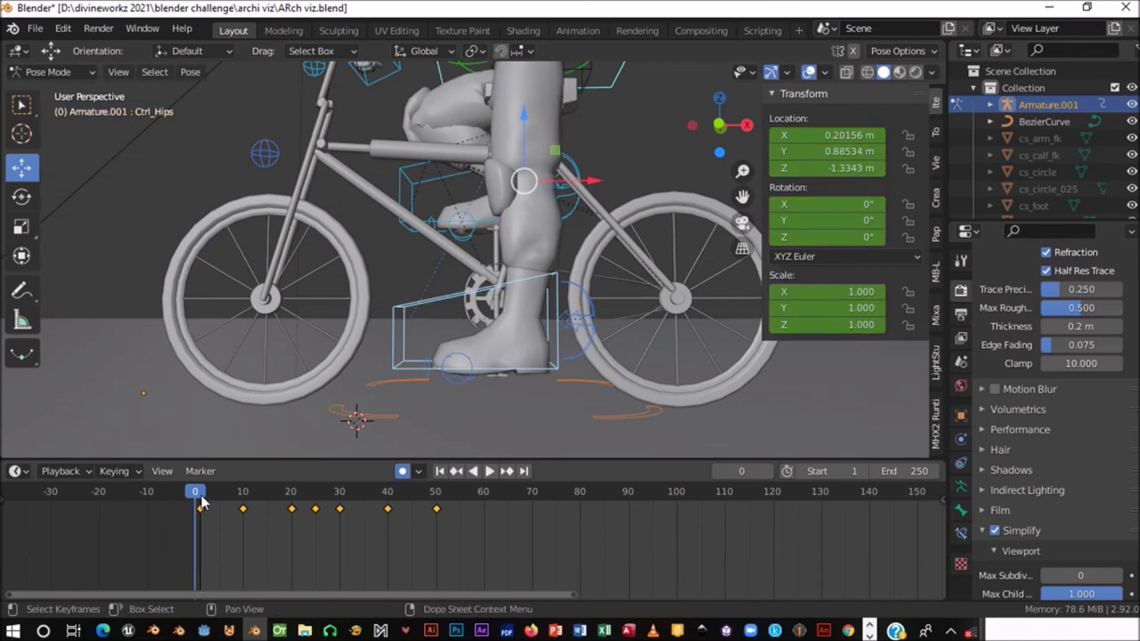
- Preview the animation forward to frame 32 and in reverse back to frame 1
{"action": "left_click_drag", "start_coordinate": [383, 504], "coordinate": [436, 497]}
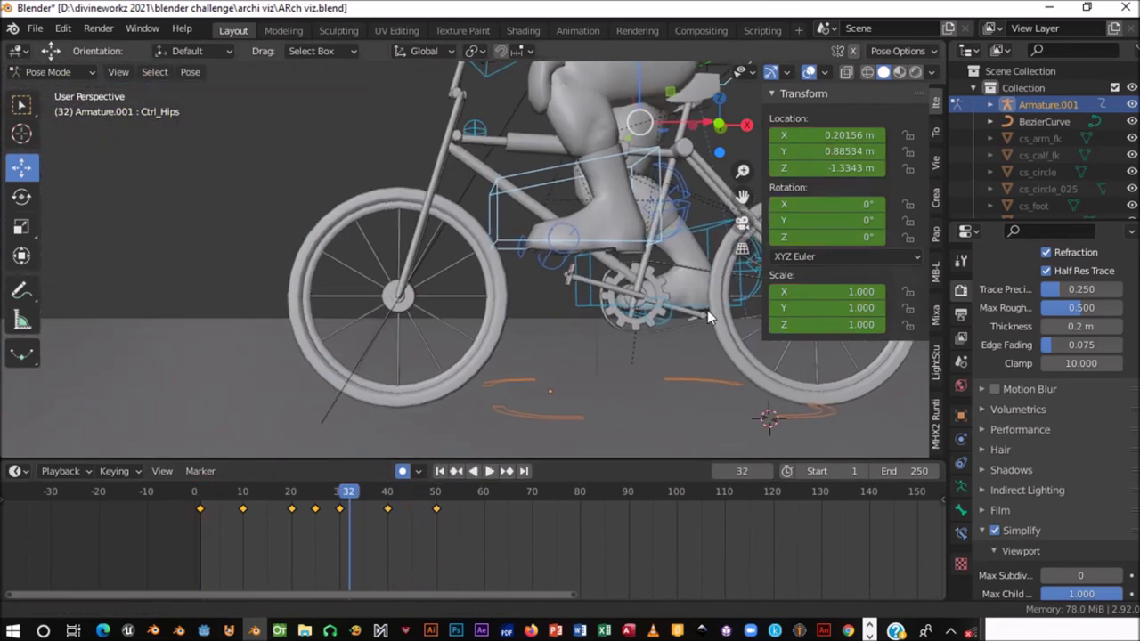
{"action": "key", "text": "space"}
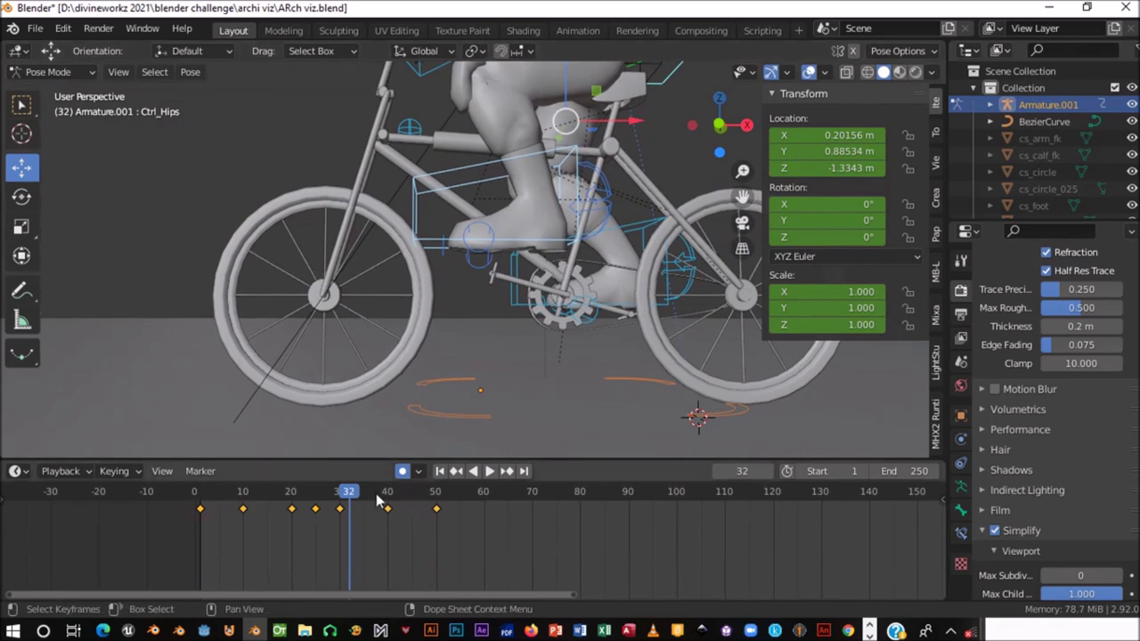
{"action": "key", "text": "ctrl+shift+space"}
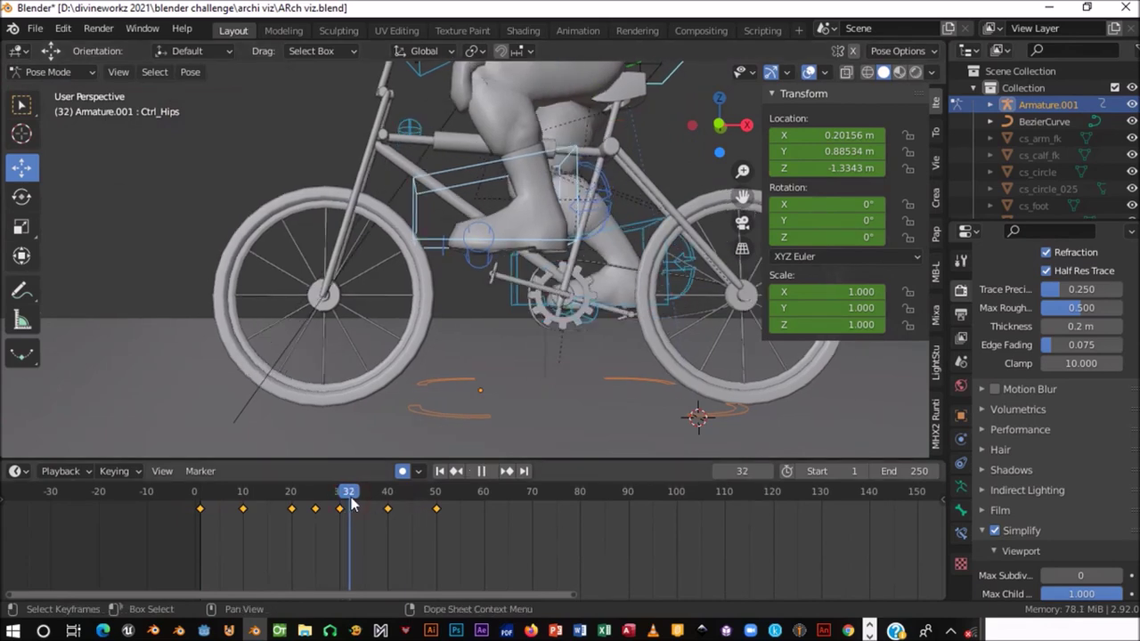
{"action": "key", "text": "space"}
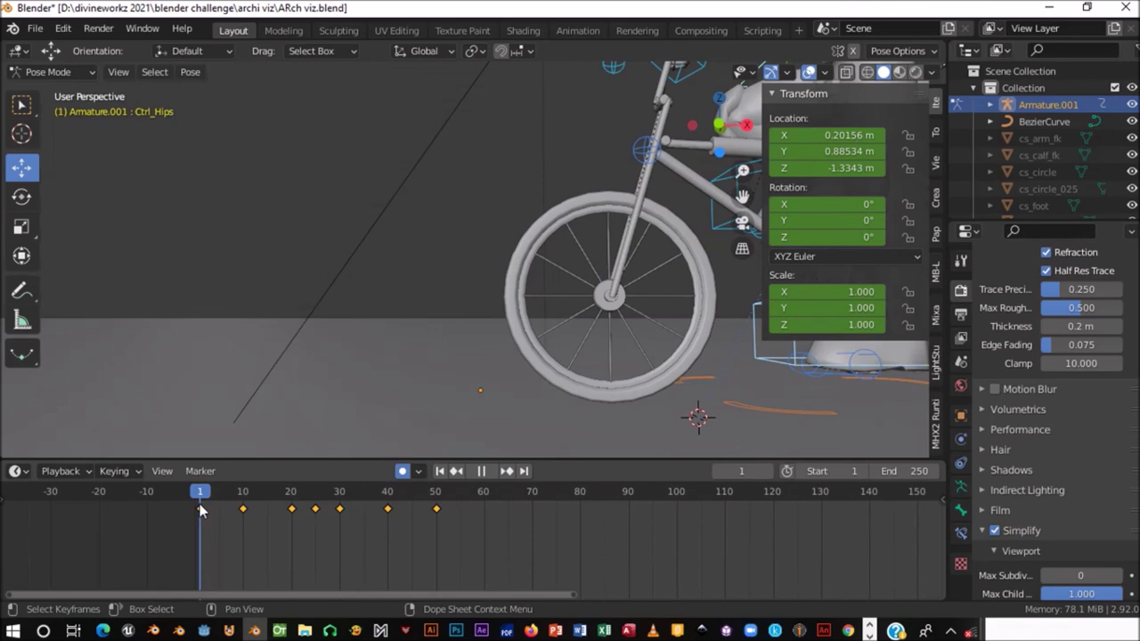
{"action": "scroll", "coordinate": [332, 251], "scroll_direction": "down", "scroll_amount": 3}
{"action": "middle_click_drag", "start_coordinate": [332, 251], "coordinate": [454, 216], "text": "shift"}
{"action": "scroll", "coordinate": [454, 216], "scroll_direction": "up", "scroll_amount": 2}
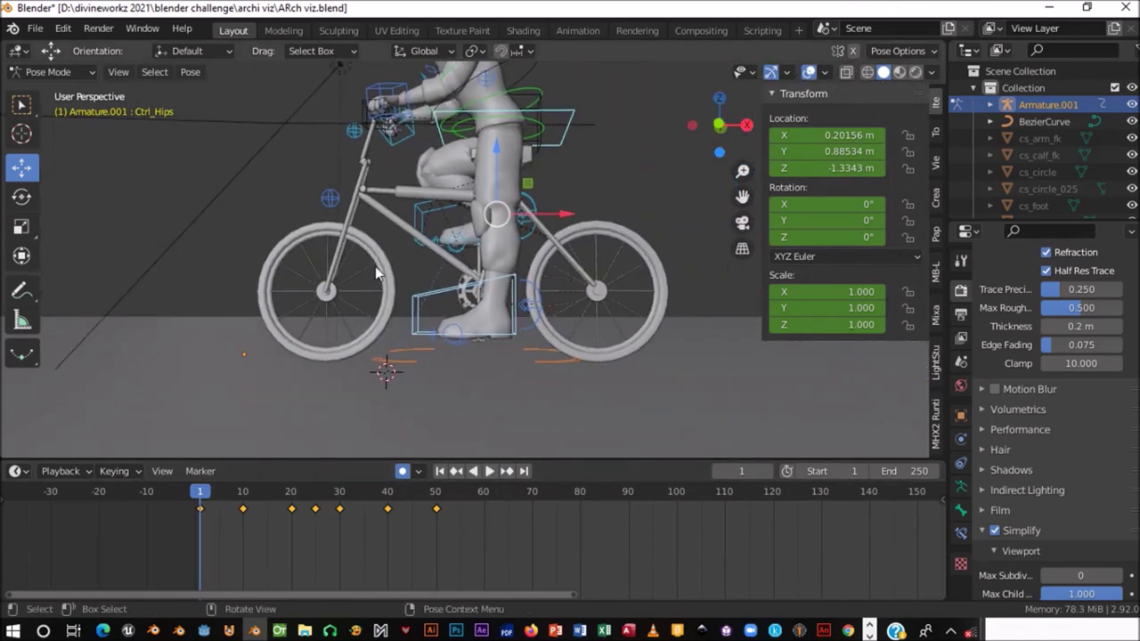
{"action": "scroll", "coordinate": [454, 216], "scroll_direction": "up", "scroll_amount": 2}
{"action": "mouse_move", "coordinate": [534, 267]}
{"action": "middle_mouse_down", "text": "shift"}
{"action": "mouse_move", "coordinate": [443, 270]}
{"action": "mouse_move", "coordinate": [424, 241]}
{"action": "middle_mouse_up", "text": "shift"}
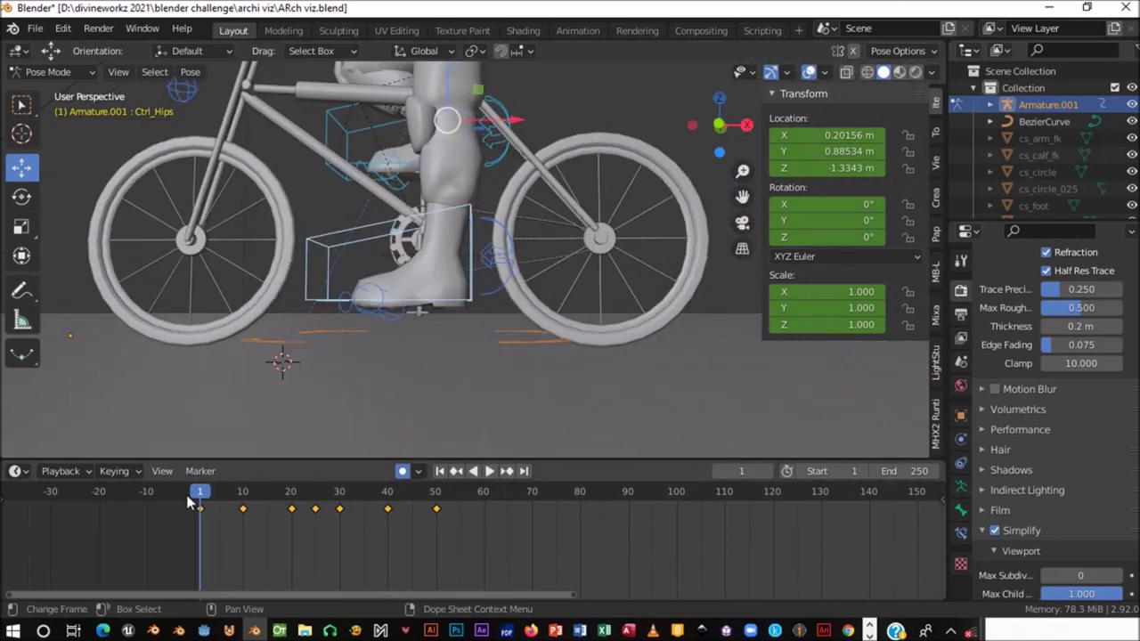
{"action": "mouse_move", "coordinate": [212, 503]}
{"action": "left_mouse_down"}
{"action": "mouse_move", "coordinate": [306, 468]}
{"action": "mouse_move", "coordinate": [398, 482]}
{"action": "mouse_move", "coordinate": [271, 506]}
{"action": "left_mouse_up"}
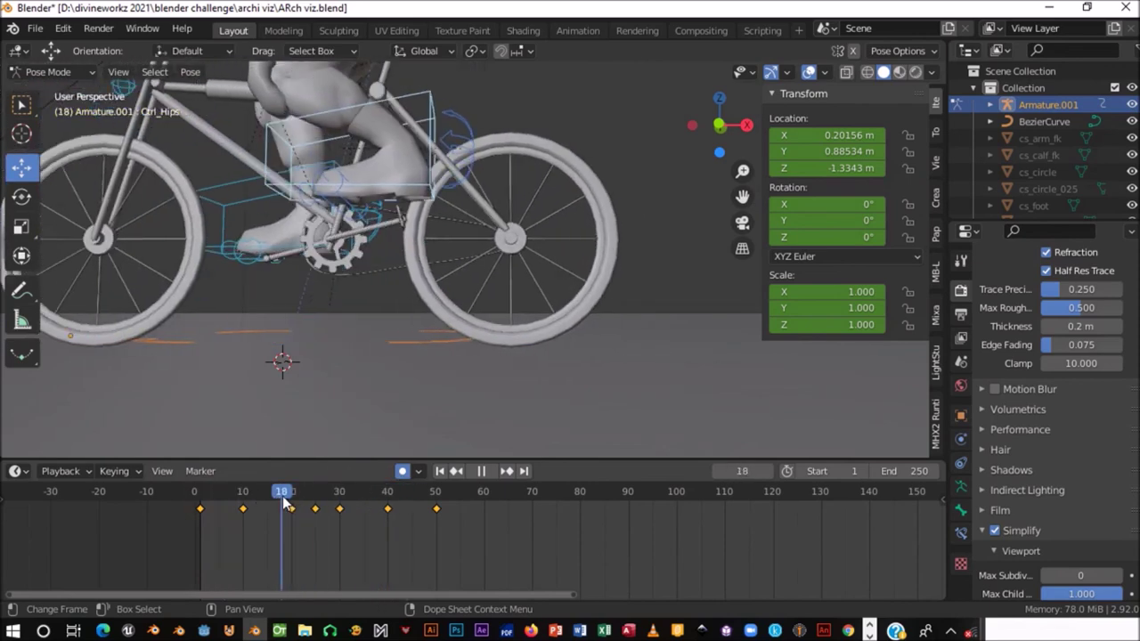
{"action": "mouse_move", "coordinate": [258, 506]}
{"action": "left_mouse_down"}
{"action": "mouse_move", "coordinate": [198, 512]}
{"action": "mouse_move", "coordinate": [360, 500]}
{"action": "left_mouse_up"}
{"action": "key", "text": "space"}
{"action": "middle_click_drag", "start_coordinate": [346, 250], "coordinate": [630, 275], "text": "shift"}
{"action": "scroll", "coordinate": [491, 283], "scroll_direction": "down", "scroll_amount": 2}
{"action": "scroll", "coordinate": [496, 281], "scroll_direction": "up", "scroll_amount": 1}
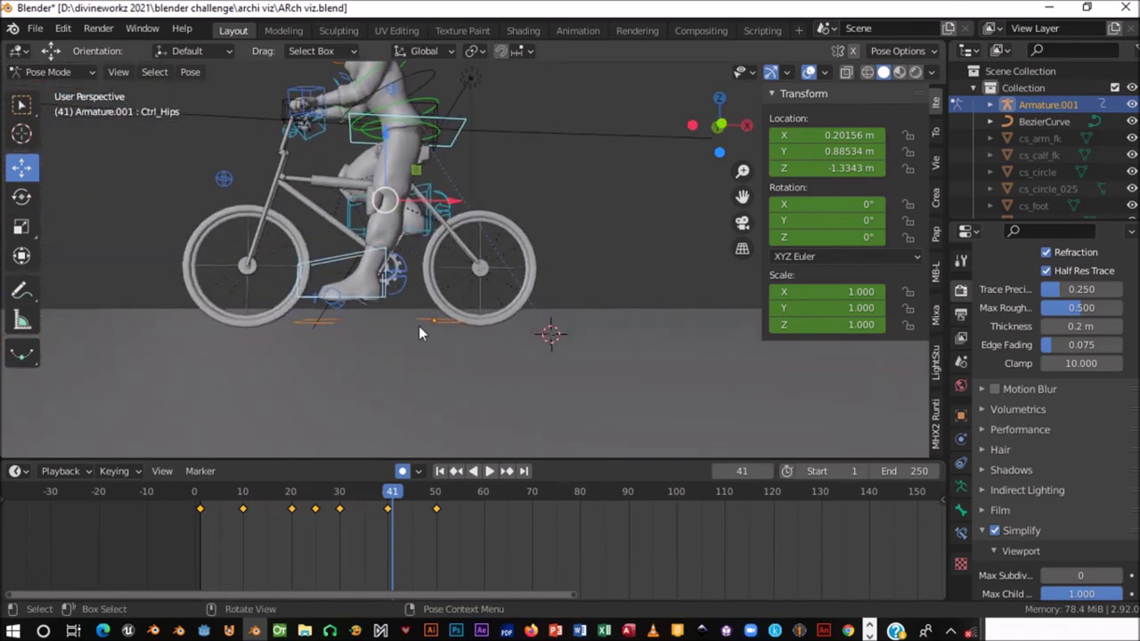
{"action": "scroll", "coordinate": [418, 326], "scroll_direction": "up", "scroll_amount": 2}
{"action": "middle_click_drag", "start_coordinate": [453, 313], "coordinate": [481, 402], "text": "shift"}
{"action": "key", "text": "space"}
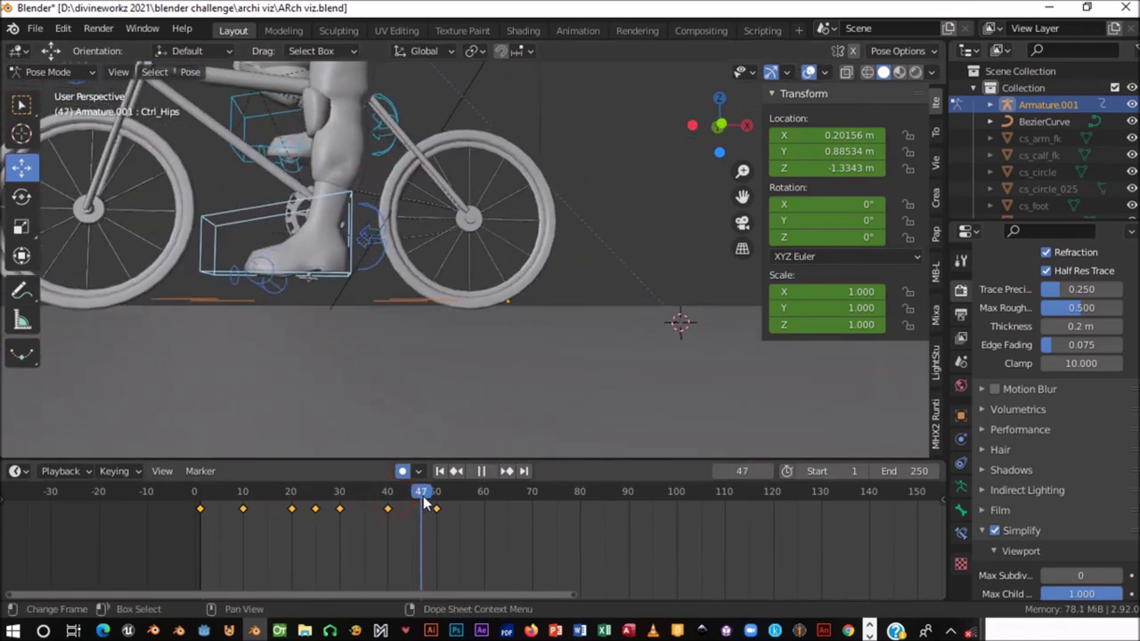
{"action": "left_click_drag", "start_coordinate": [403, 504], "coordinate": [252, 504]}
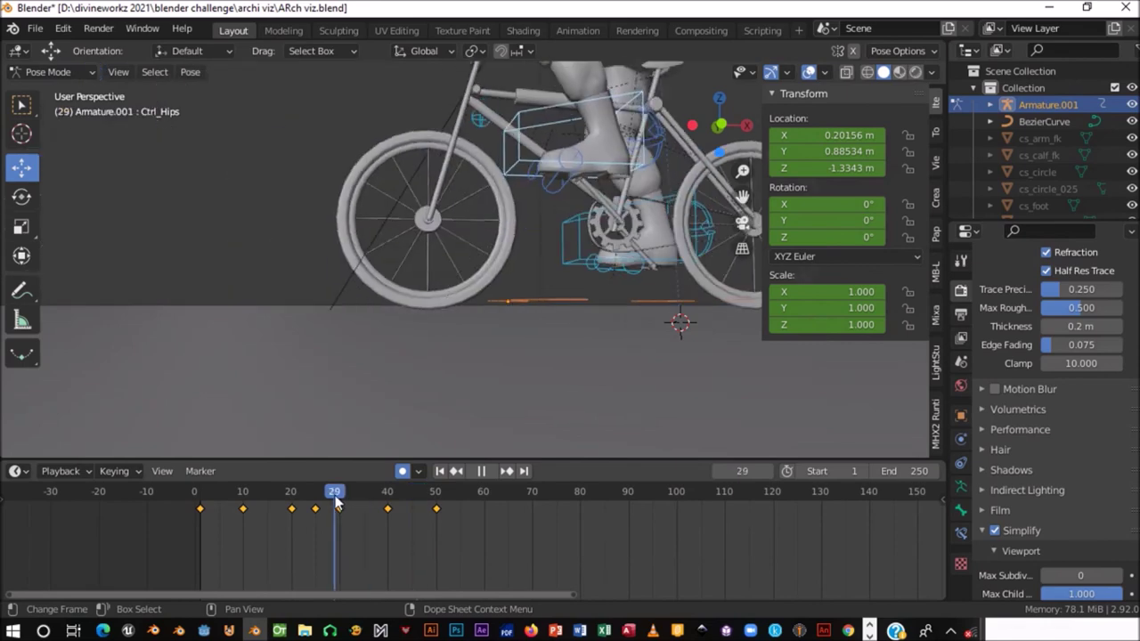
{"action": "key", "text": "space"}
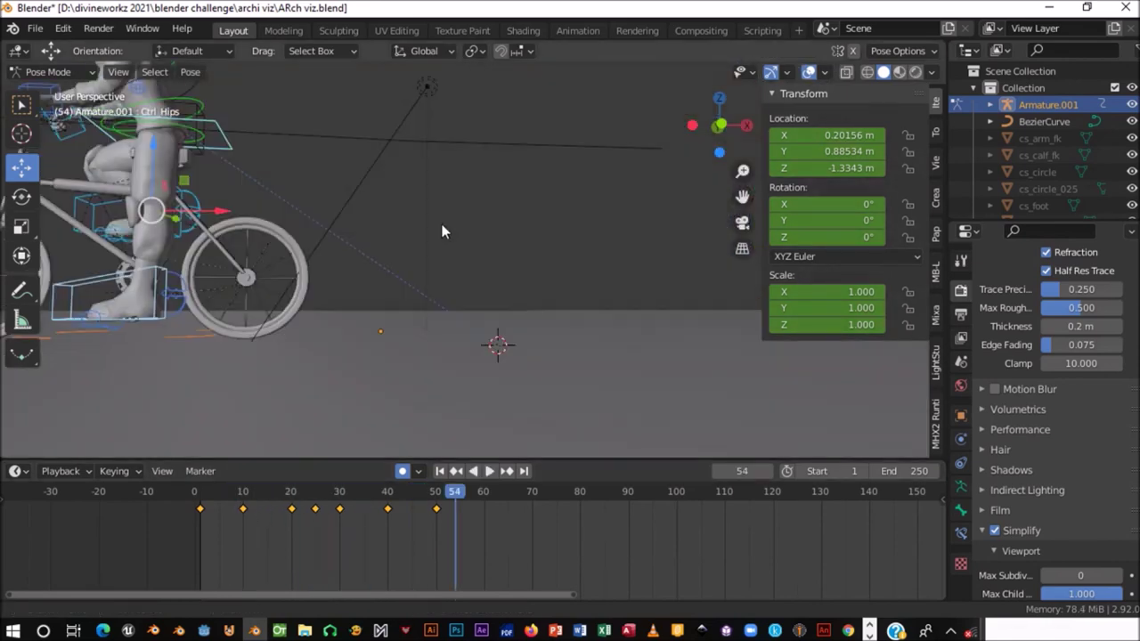
{"action": "left_click", "coordinate": [199, 539]}
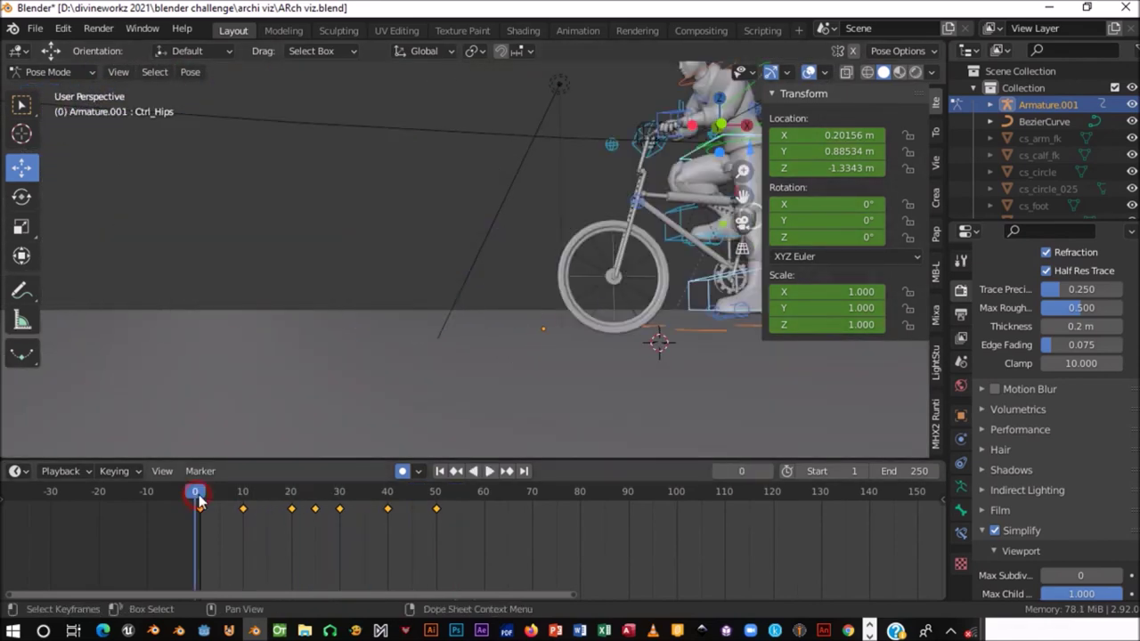
{"action": "key", "text": "space"}
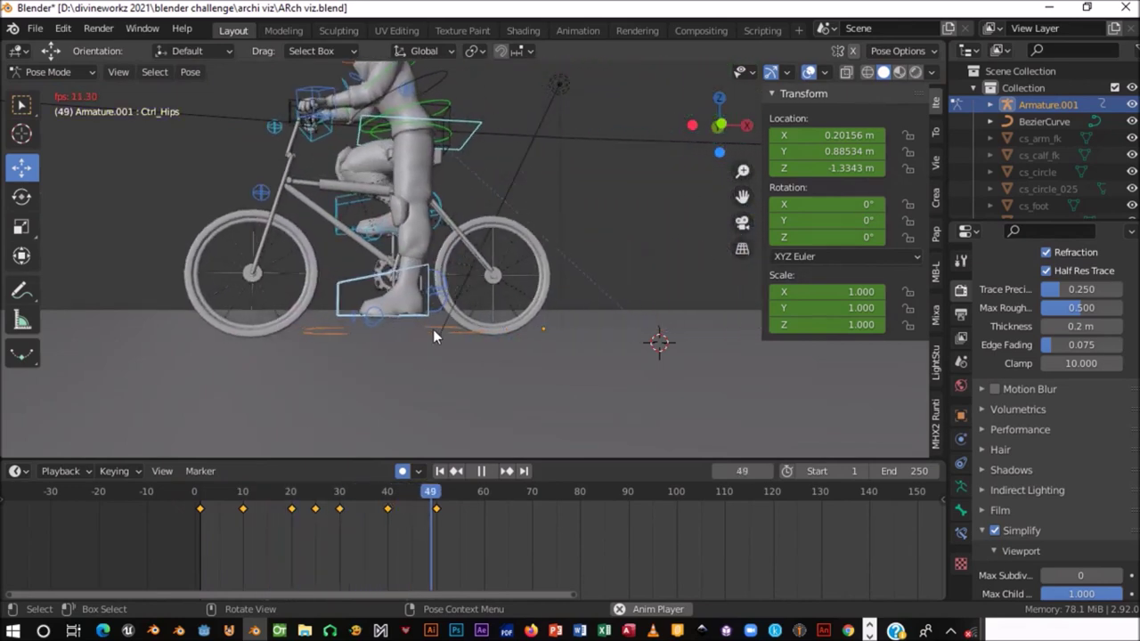
{"action": "left_click", "coordinate": [189, 492]}
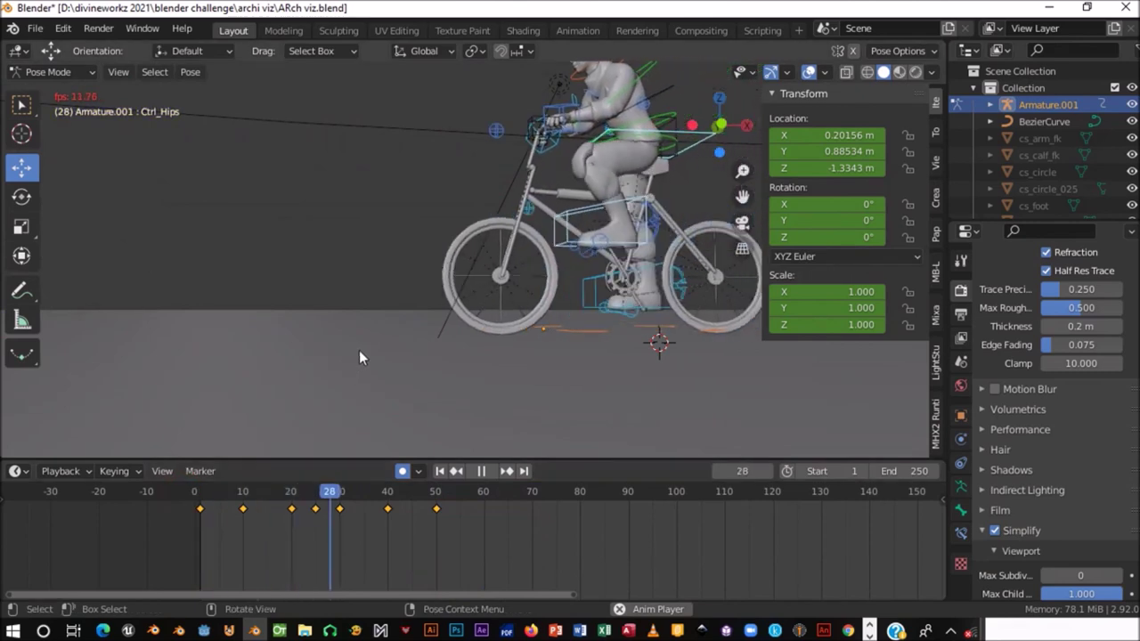
{"action": "key", "text": "Escape"}
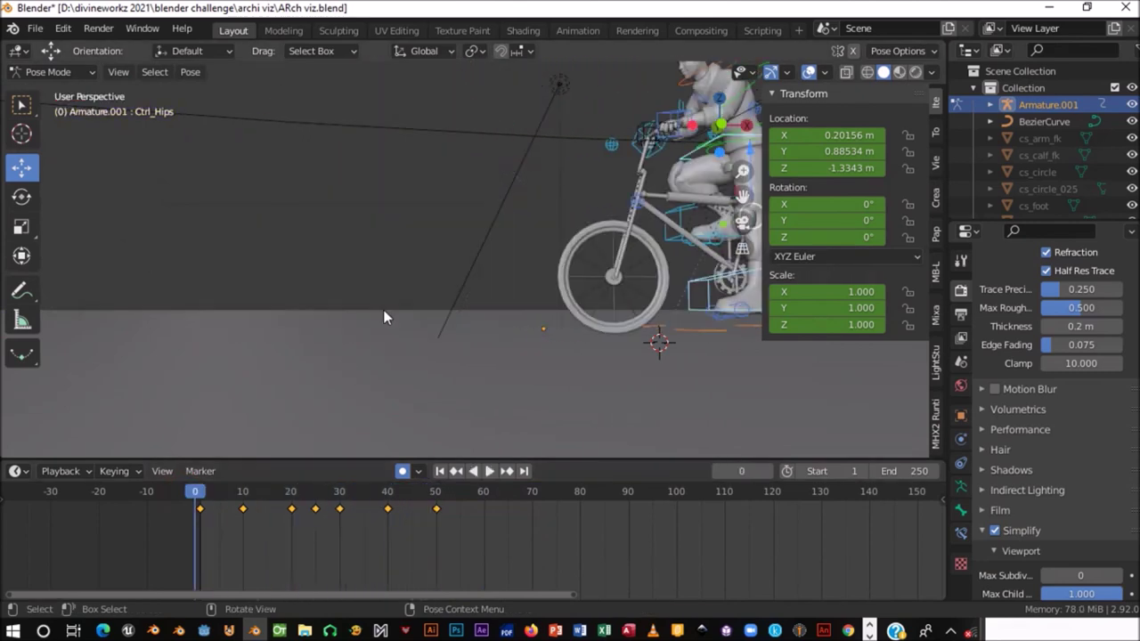
{"action": "middle_click_drag", "start_coordinate": [551, 315], "coordinate": [476, 305]}
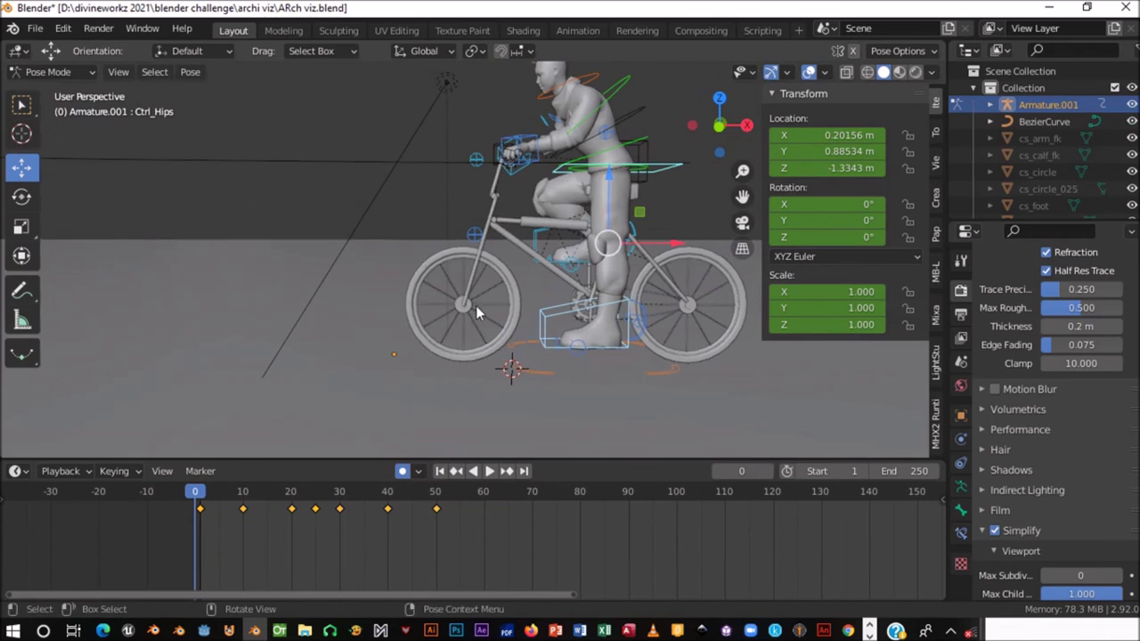
- Hide the sidebar, zoom out, and play the animation once before resetting to frame 0
{"action": "key", "text": "n"}
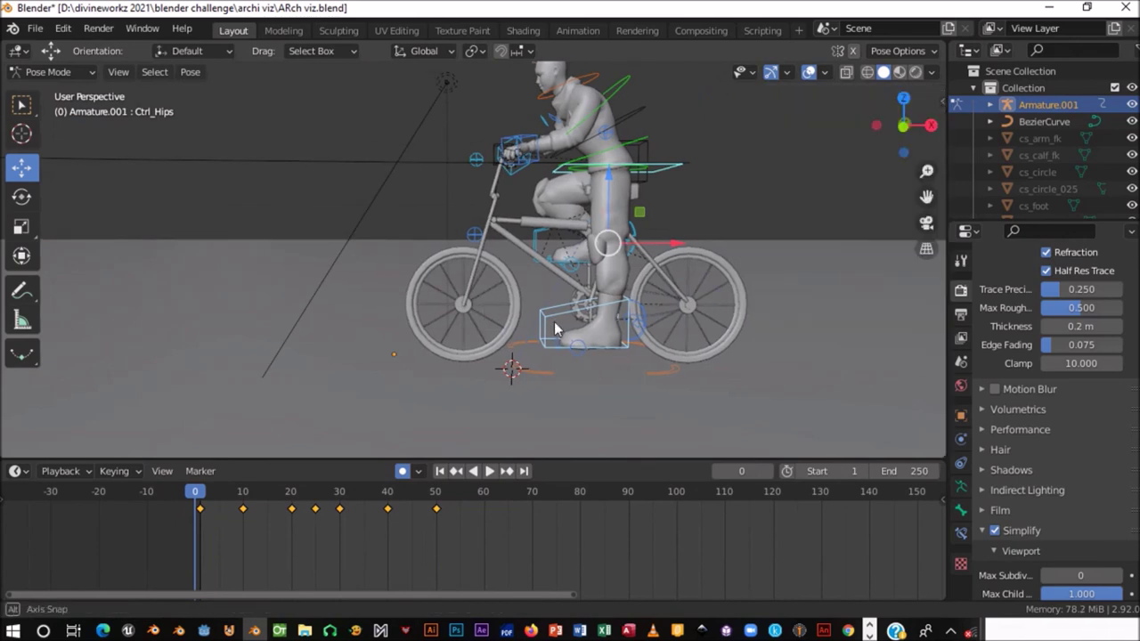
{"action": "middle_click_drag", "start_coordinate": [556, 329], "coordinate": [596, 282], "text": "shift"}
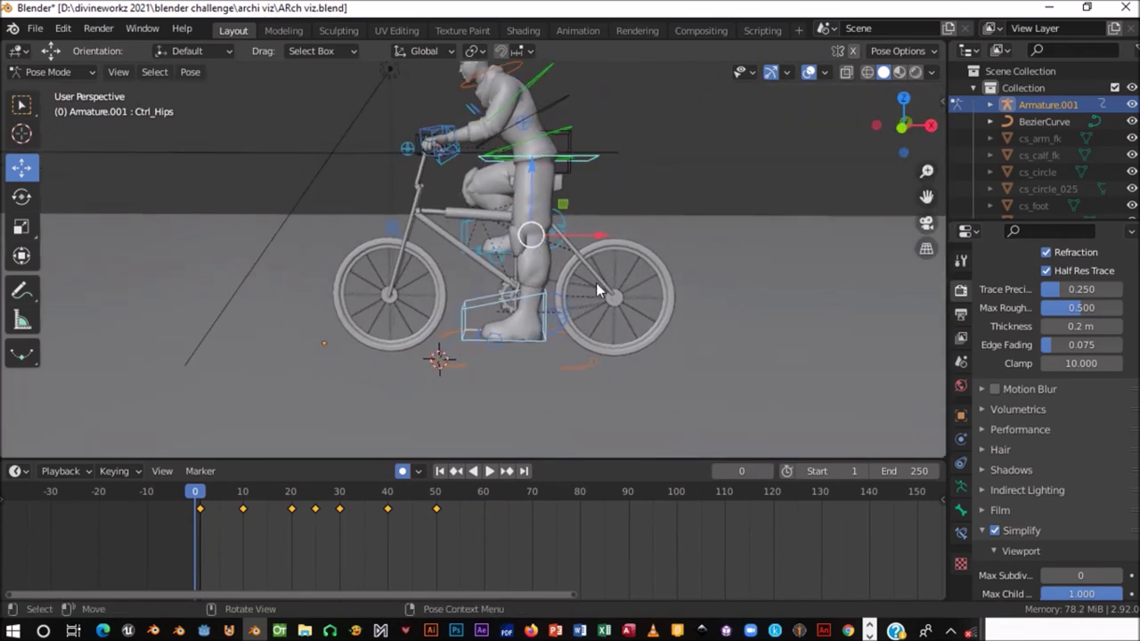
{"action": "scroll", "coordinate": [594, 285], "scroll_direction": "down", "scroll_amount": 3}
{"action": "middle_click_drag", "start_coordinate": [593, 284], "coordinate": [587, 302]}
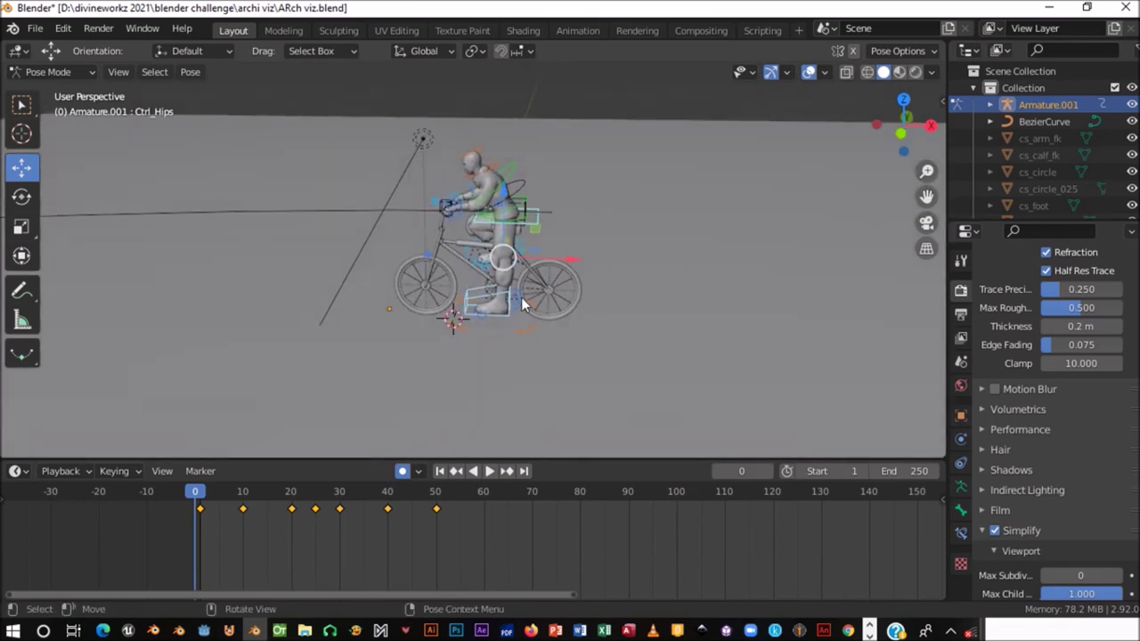
{"action": "scroll", "coordinate": [510, 310], "scroll_direction": "down", "scroll_amount": 3}
{"action": "key", "text": "space"}
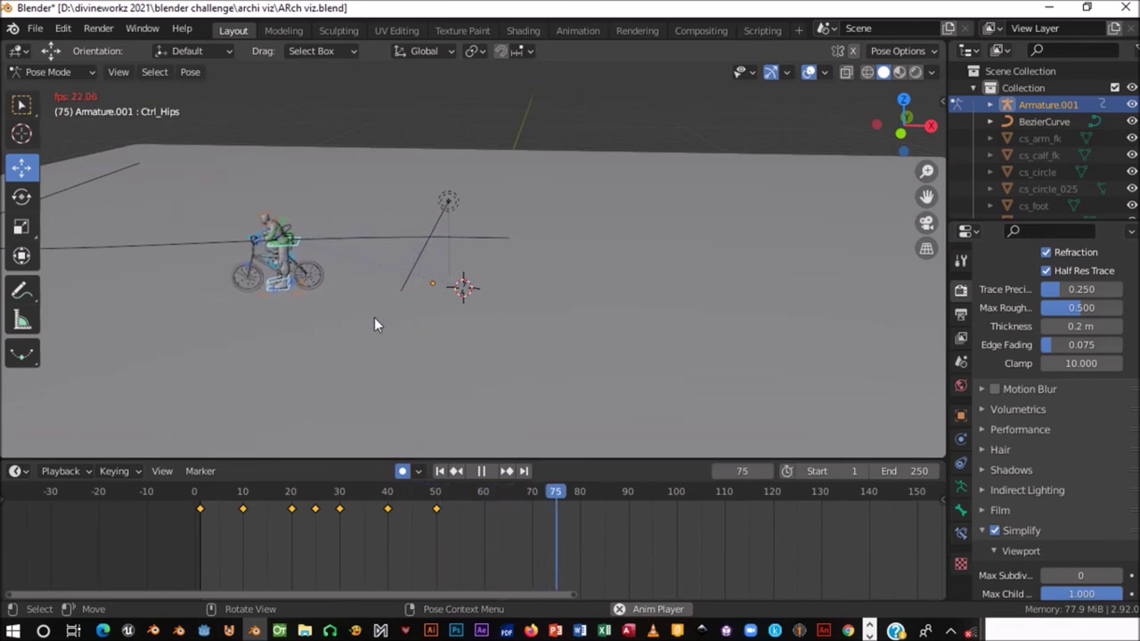
{"action": "key", "text": "Escape"}
- Orbit to a new angle around the bike and switch the viewport to Rendered shading
{"action": "scroll", "coordinate": [503, 293], "scroll_direction": "up", "scroll_amount": 2}
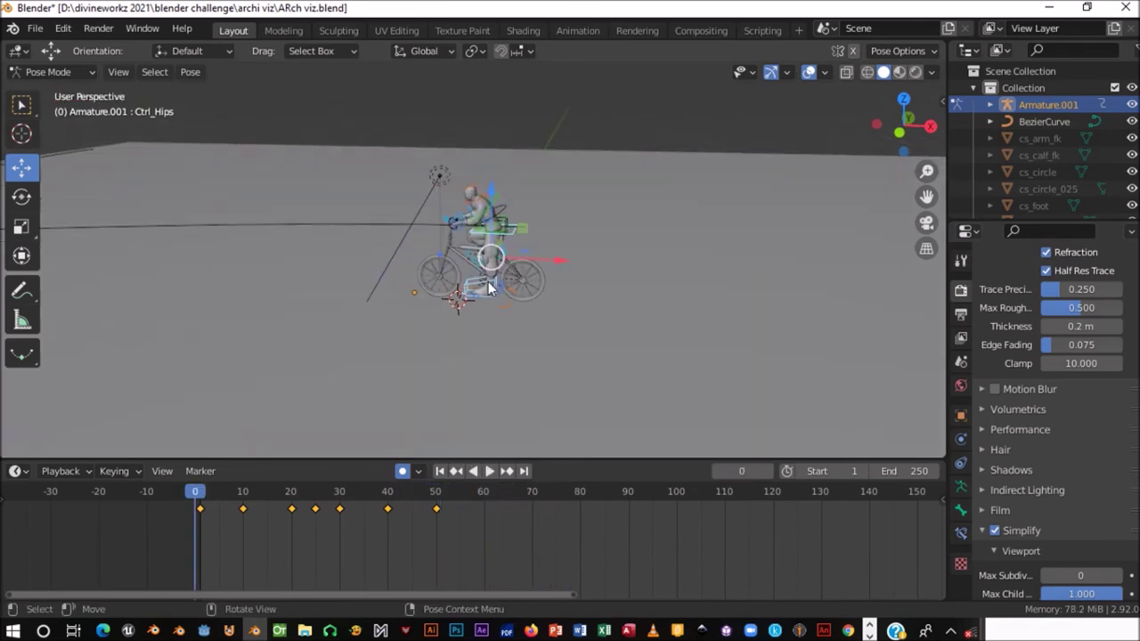
{"action": "mouse_move", "coordinate": [515, 226]}
{"action": "middle_mouse_down"}
{"action": "mouse_move", "coordinate": [570, 233]}
{"action": "mouse_move", "coordinate": [611, 293]}
{"action": "middle_mouse_up"}
{"action": "scroll", "coordinate": [570, 233], "scroll_direction": "up", "scroll_amount": 3}
{"action": "scroll", "coordinate": [624, 235], "scroll_direction": "down", "scroll_amount": 3}
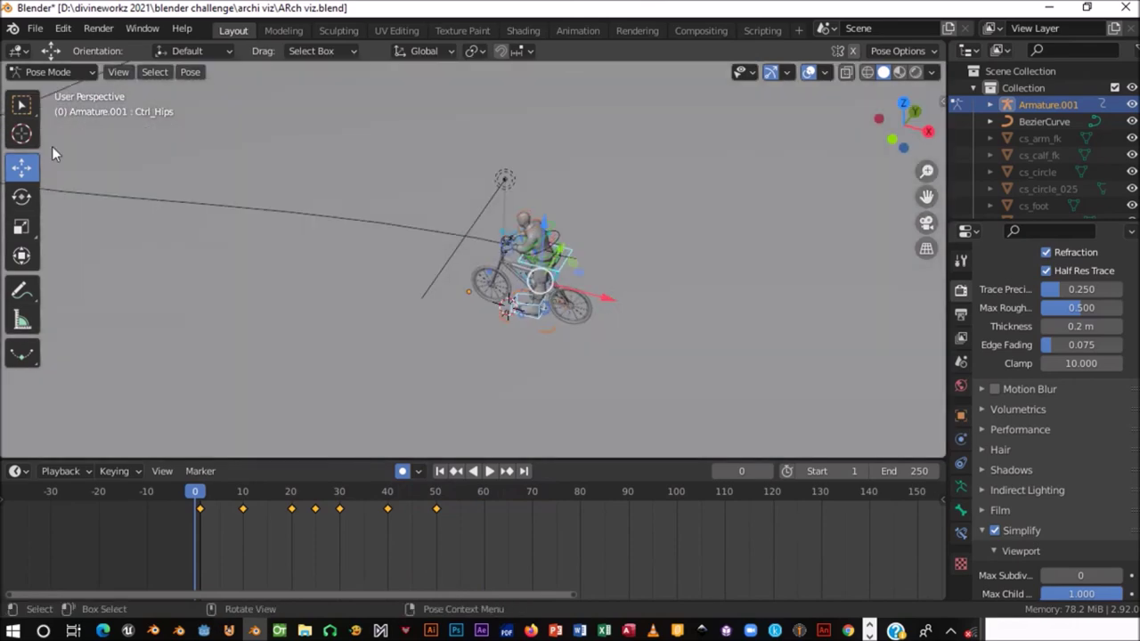
{"action": "middle_click_drag", "start_coordinate": [51, 153], "coordinate": [459, 260]}
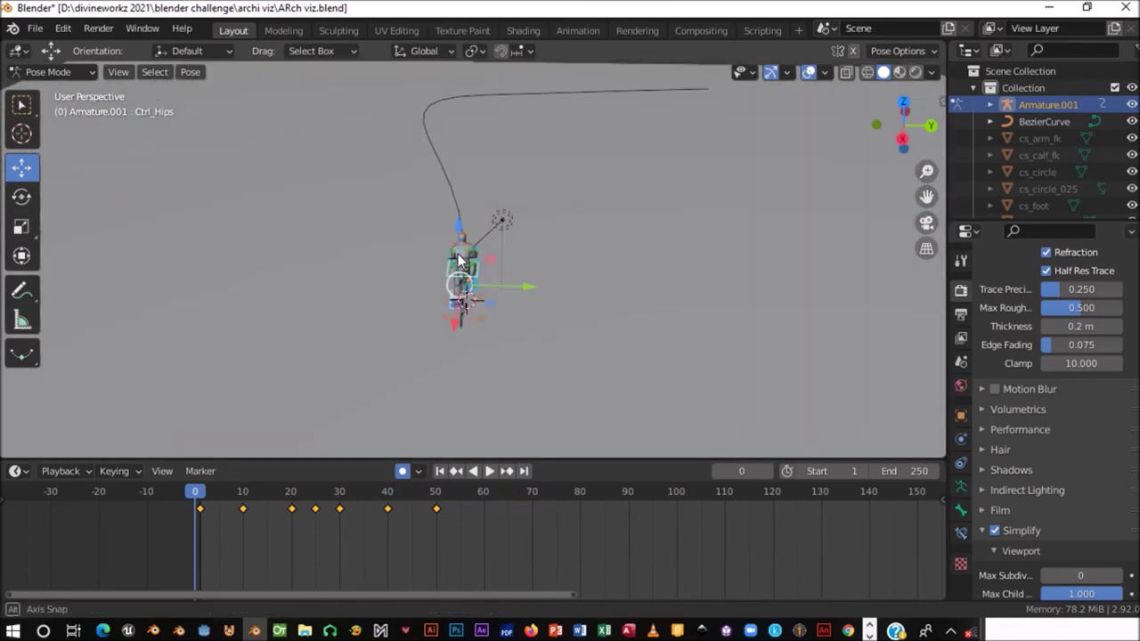
{"action": "left_click", "coordinate": [916, 73]}
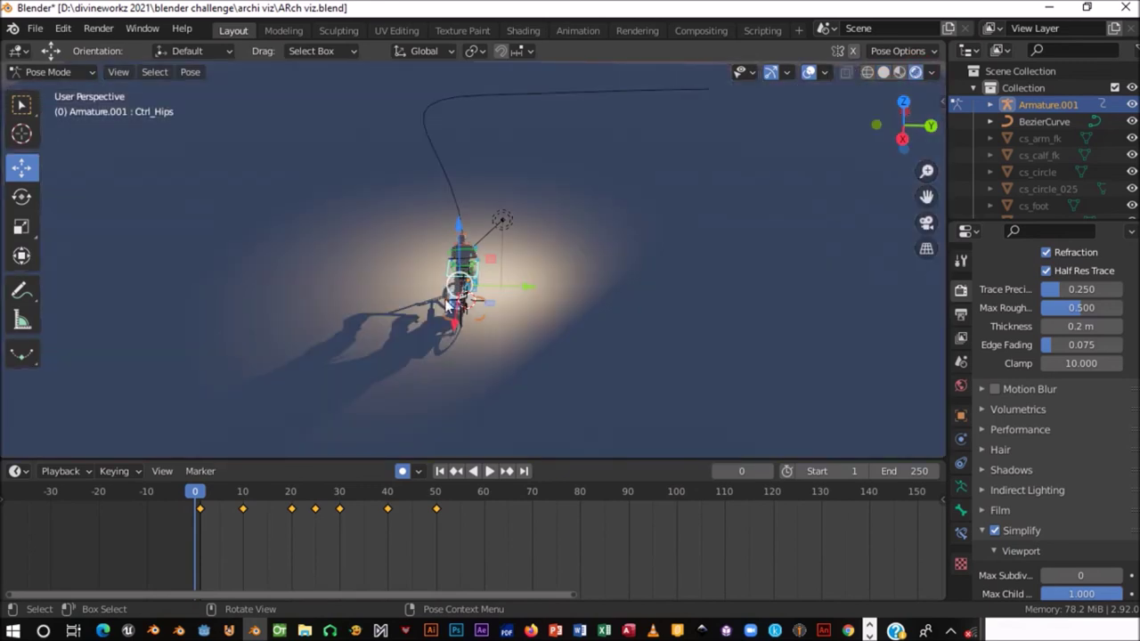